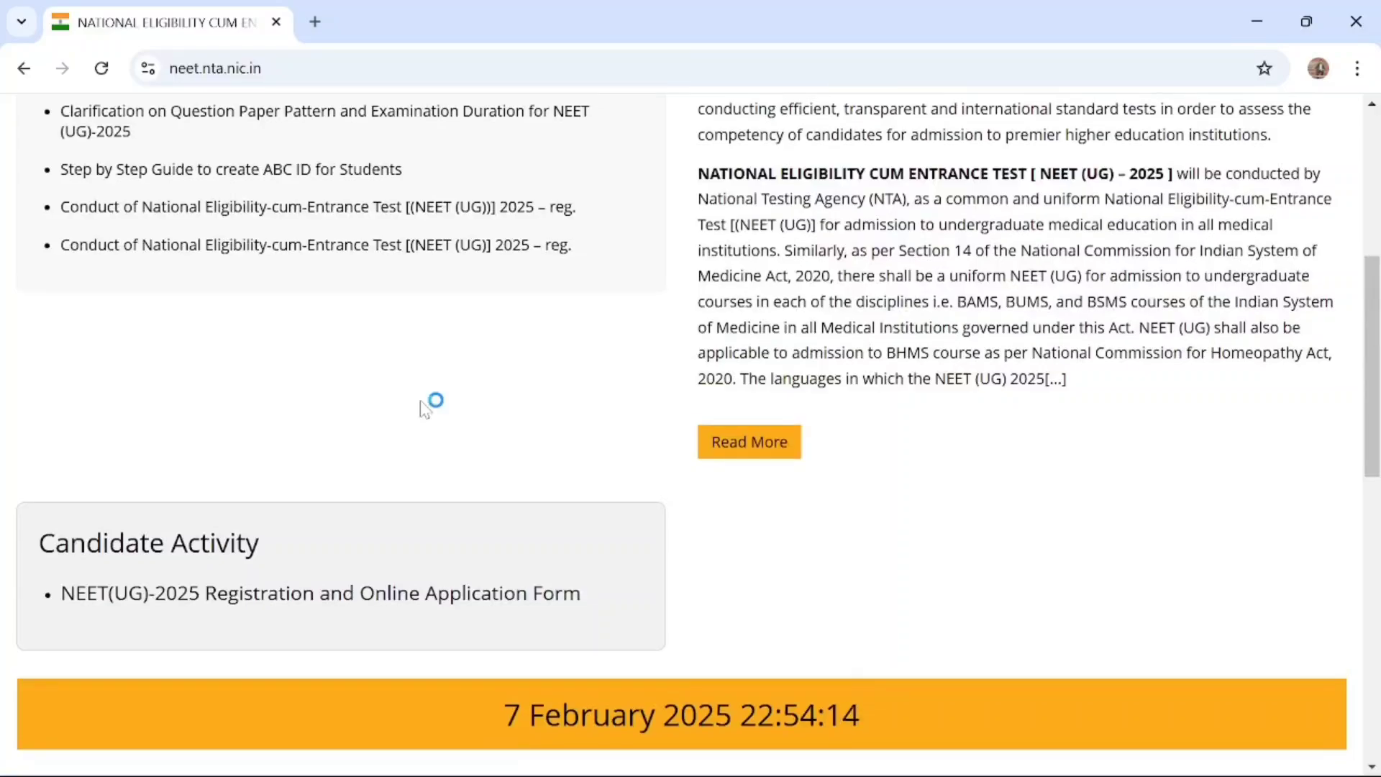
# Open the NEET(UG)-2025 Registration and Online Application Form listed under Candidate Activity
pyautogui.scroll(5, 424, 408)
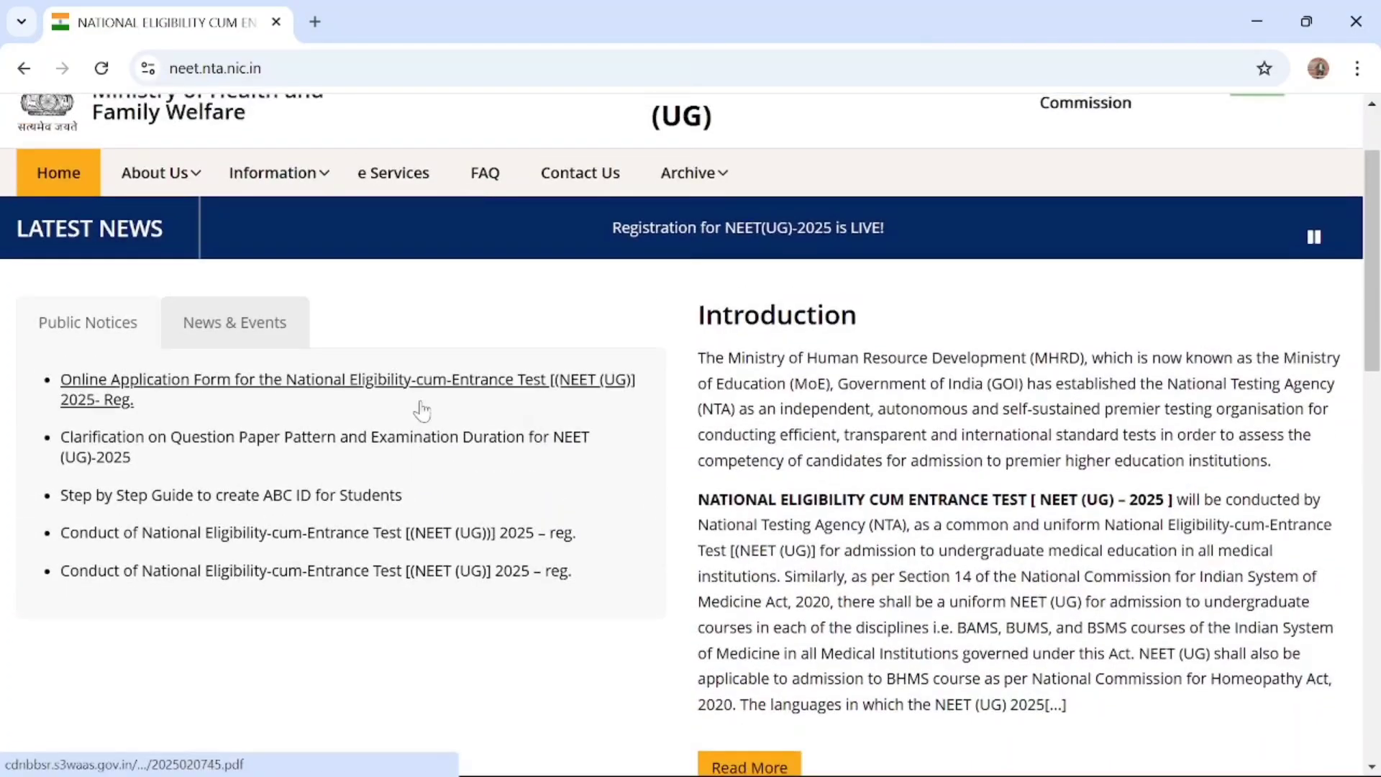
pyautogui.scroll(-3, 421, 410)
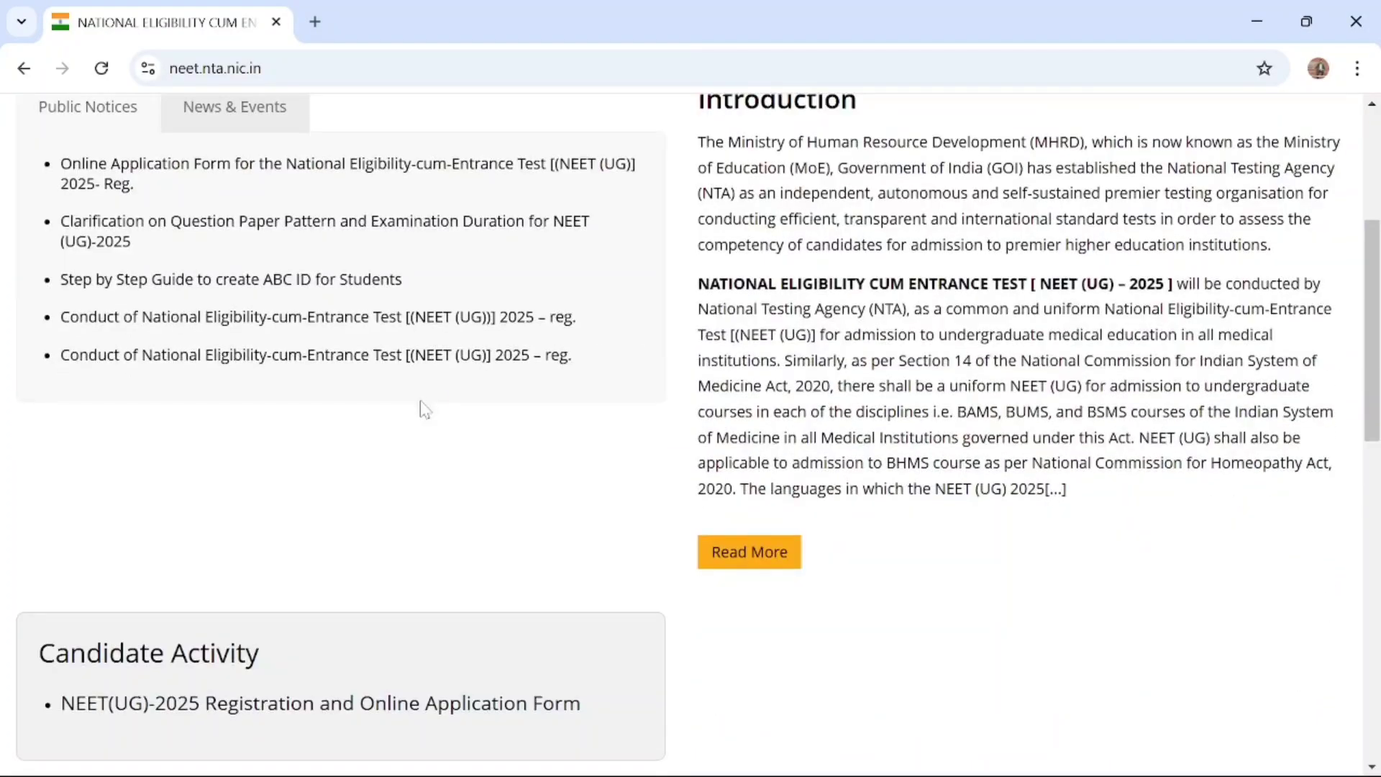
pyautogui.scroll(-3, 425, 408)
pyautogui.scroll(-1, 423, 407)
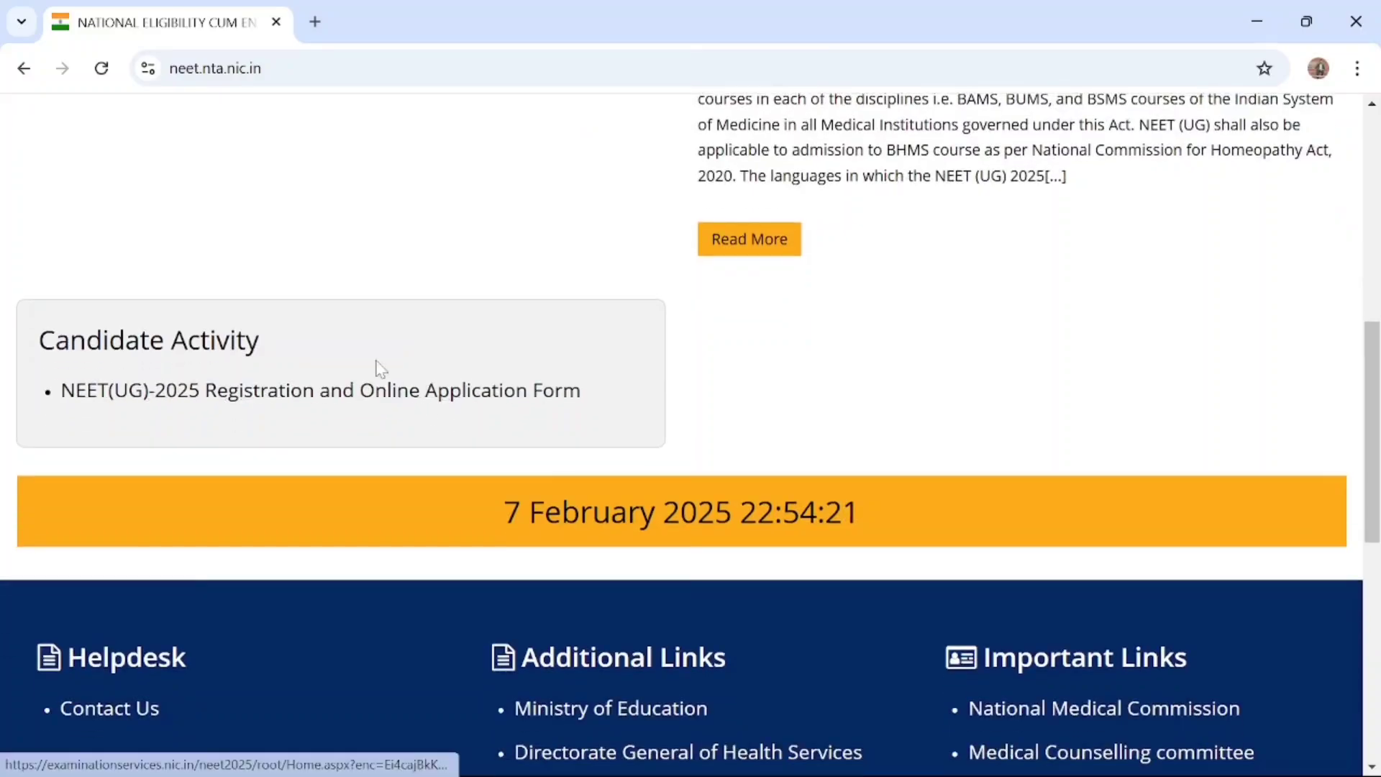
pyautogui.scroll(4, 403, 240)
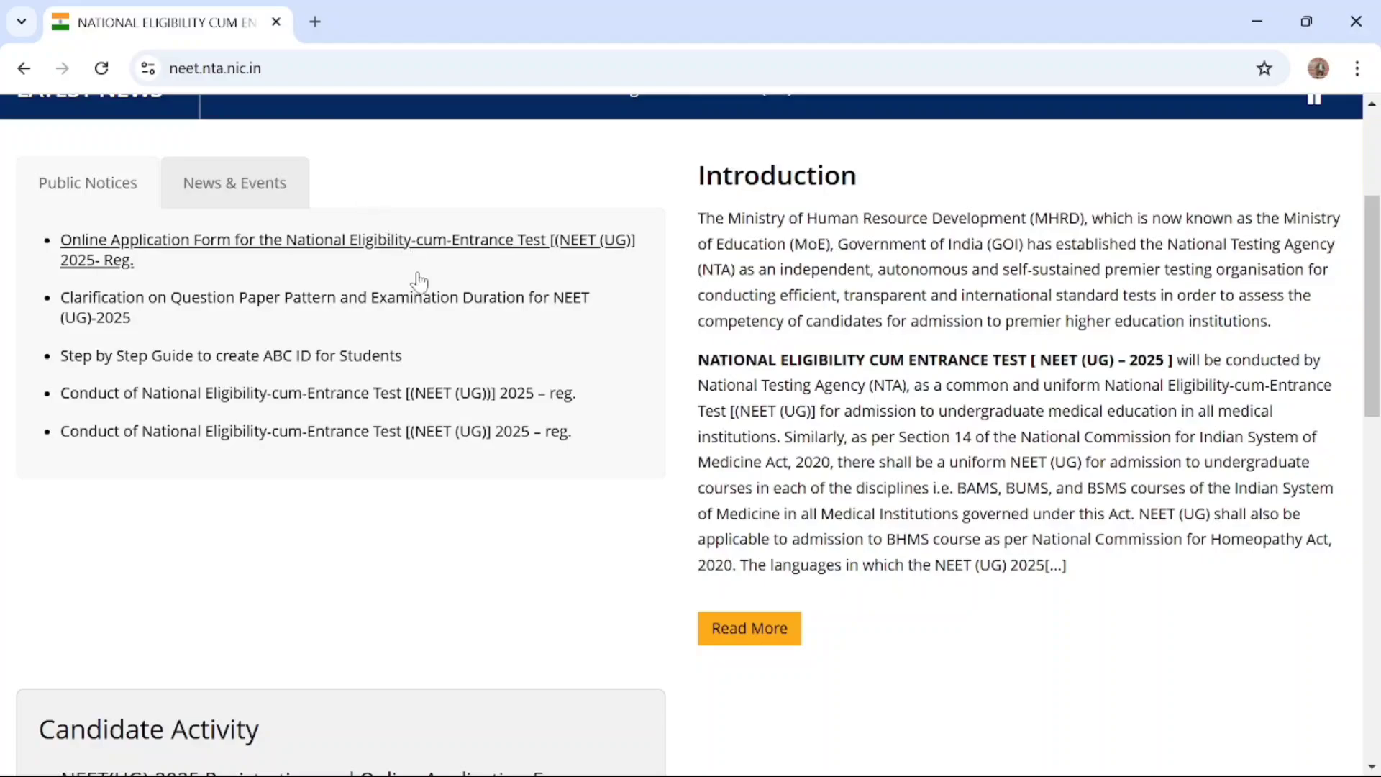
pyautogui.scroll(-4, 416, 324)
pyautogui.scroll(-1, 421, 324)
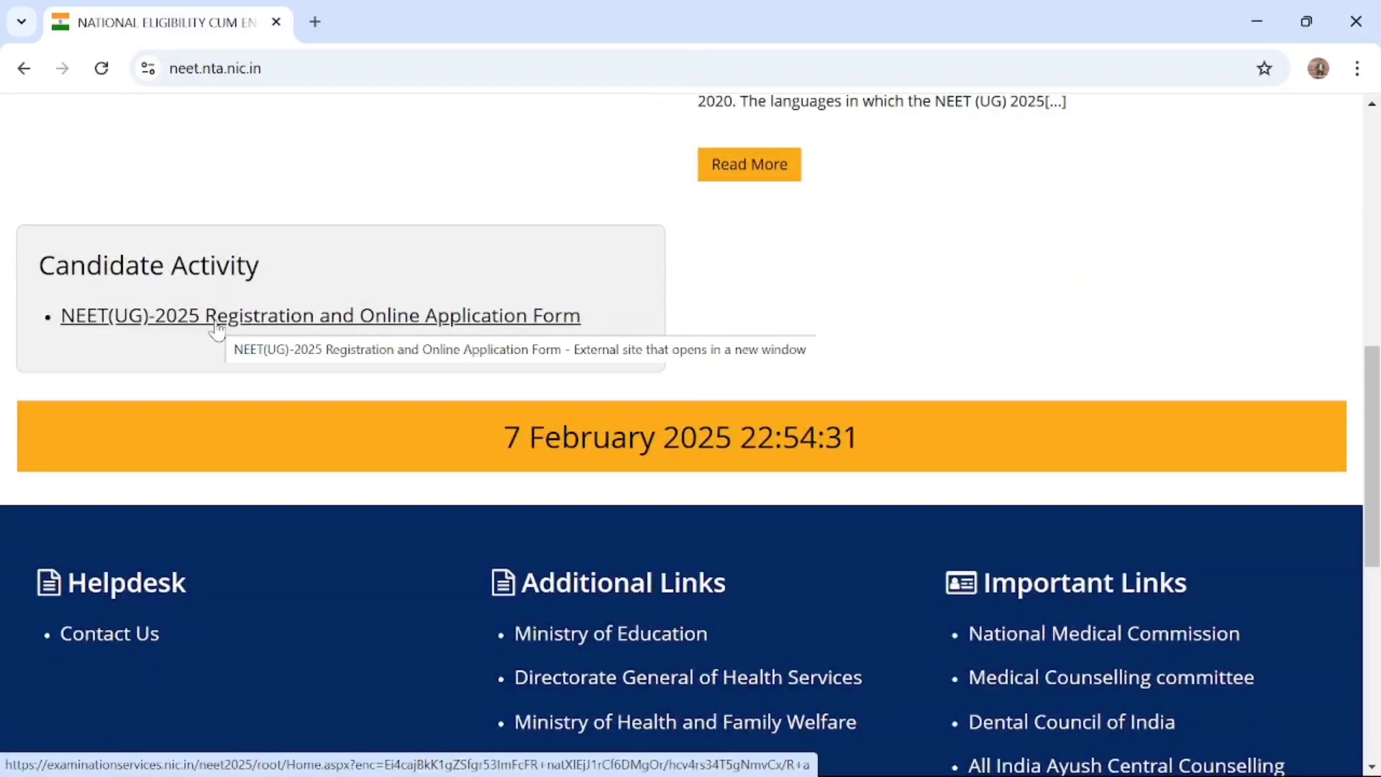
pyautogui.click(263, 322)
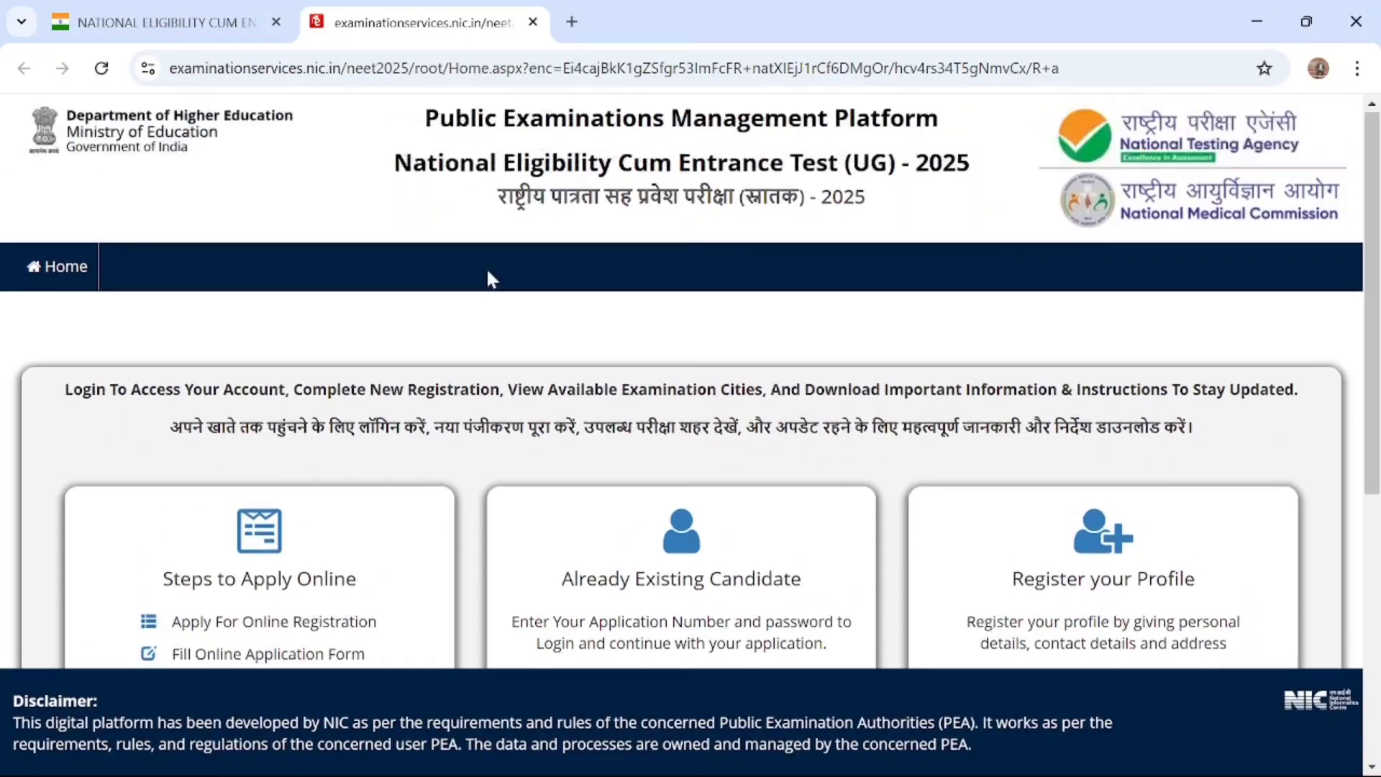
# Start a new registration under Register your Profile on the NEET (UG) 2025 examination platform
pyautogui.scroll(-4, 487, 273)
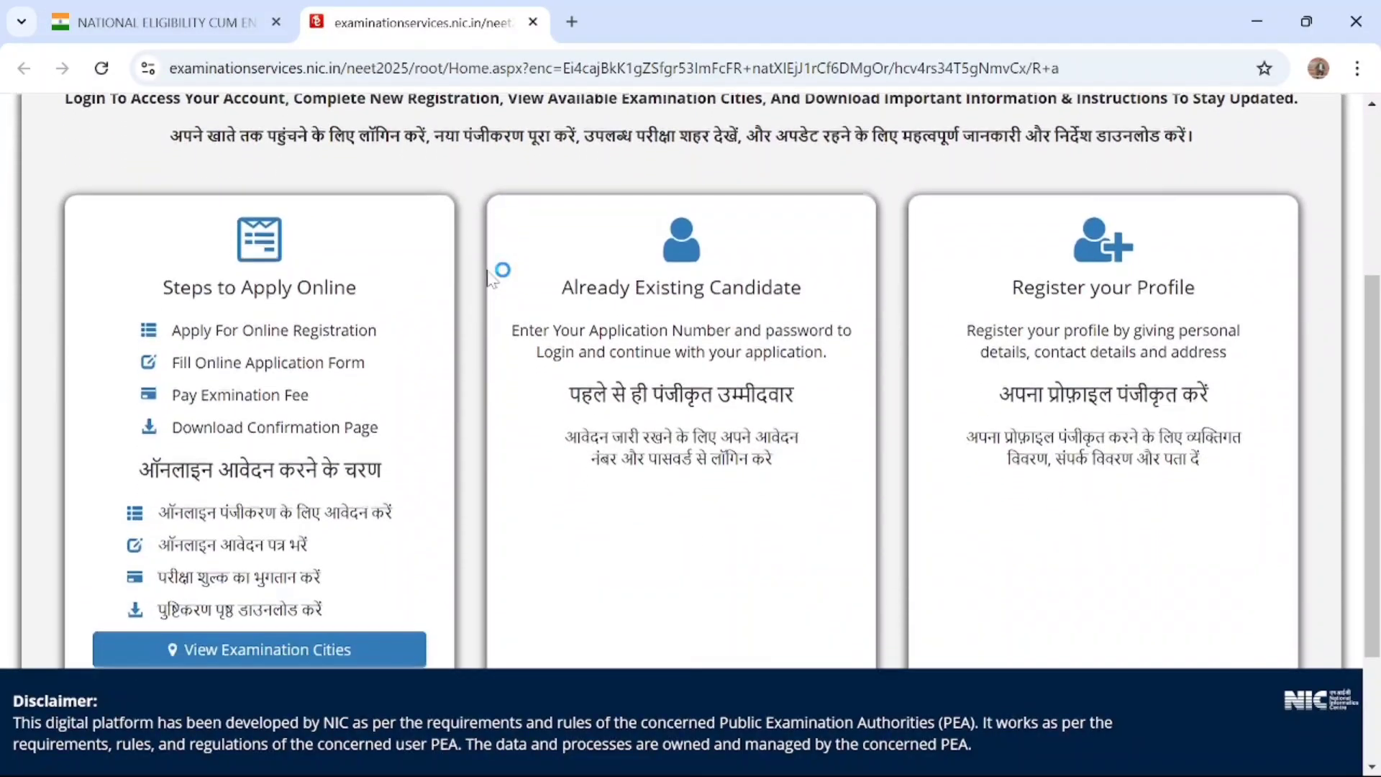
pyautogui.scroll(-2, 487, 275)
pyautogui.scroll(1, 489, 278)
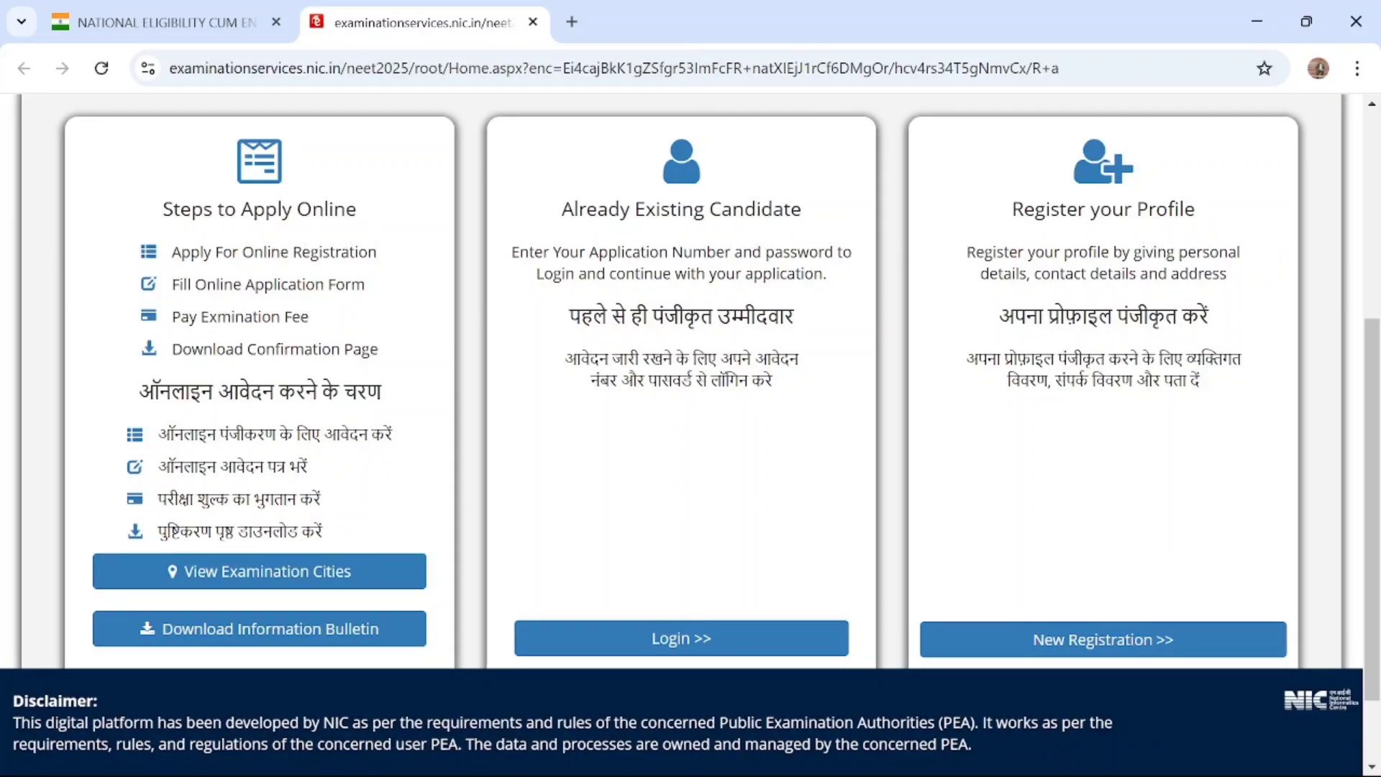
pyautogui.scroll(-1, 1146, 460)
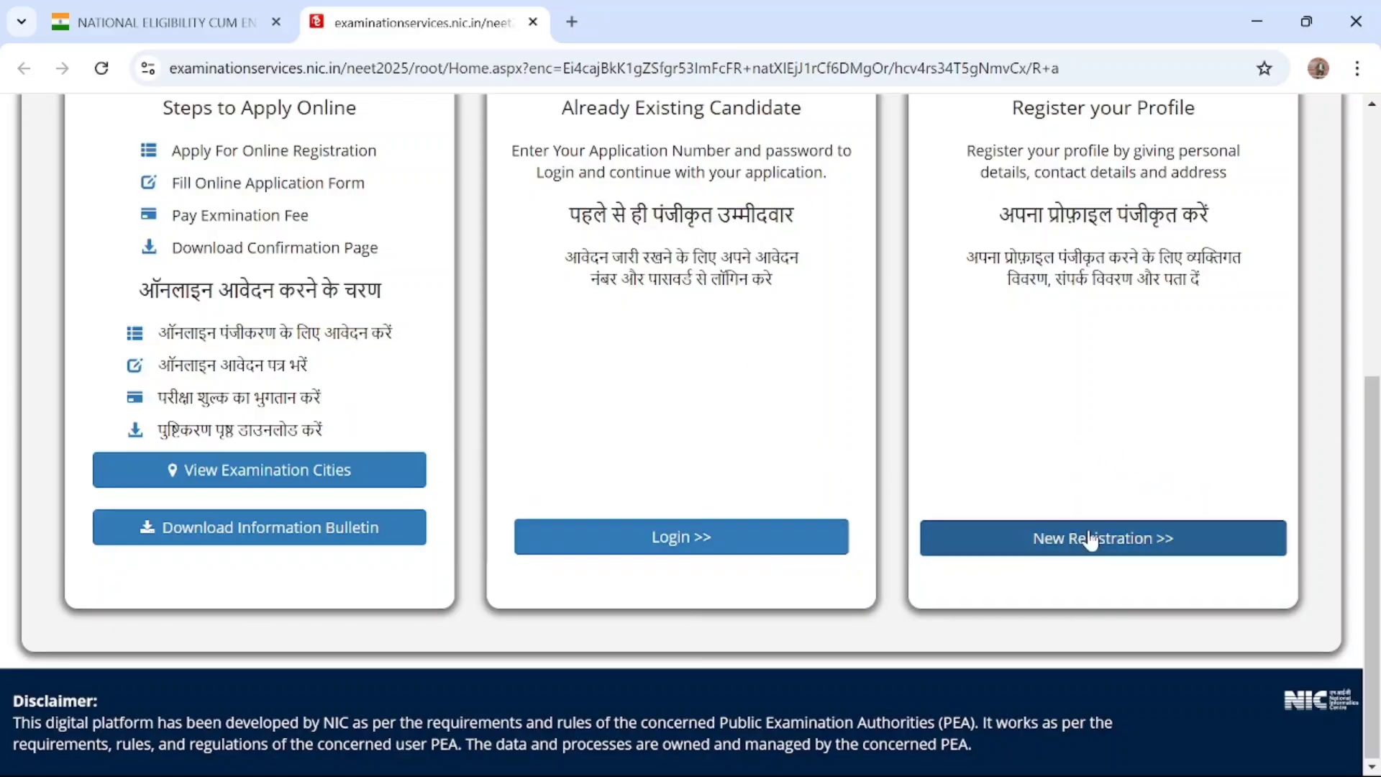
pyautogui.scroll(2, 940, 348)
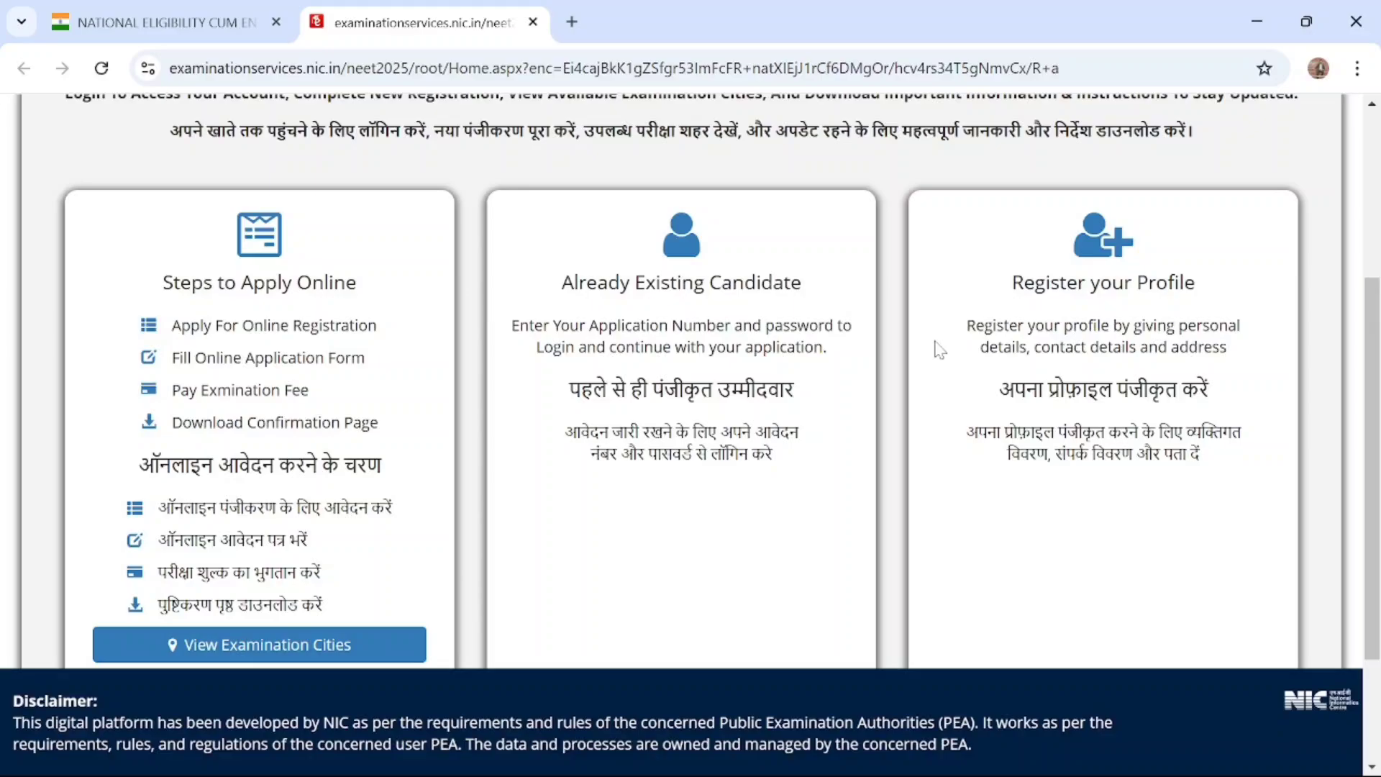
pyautogui.scroll(-2, 940, 350)
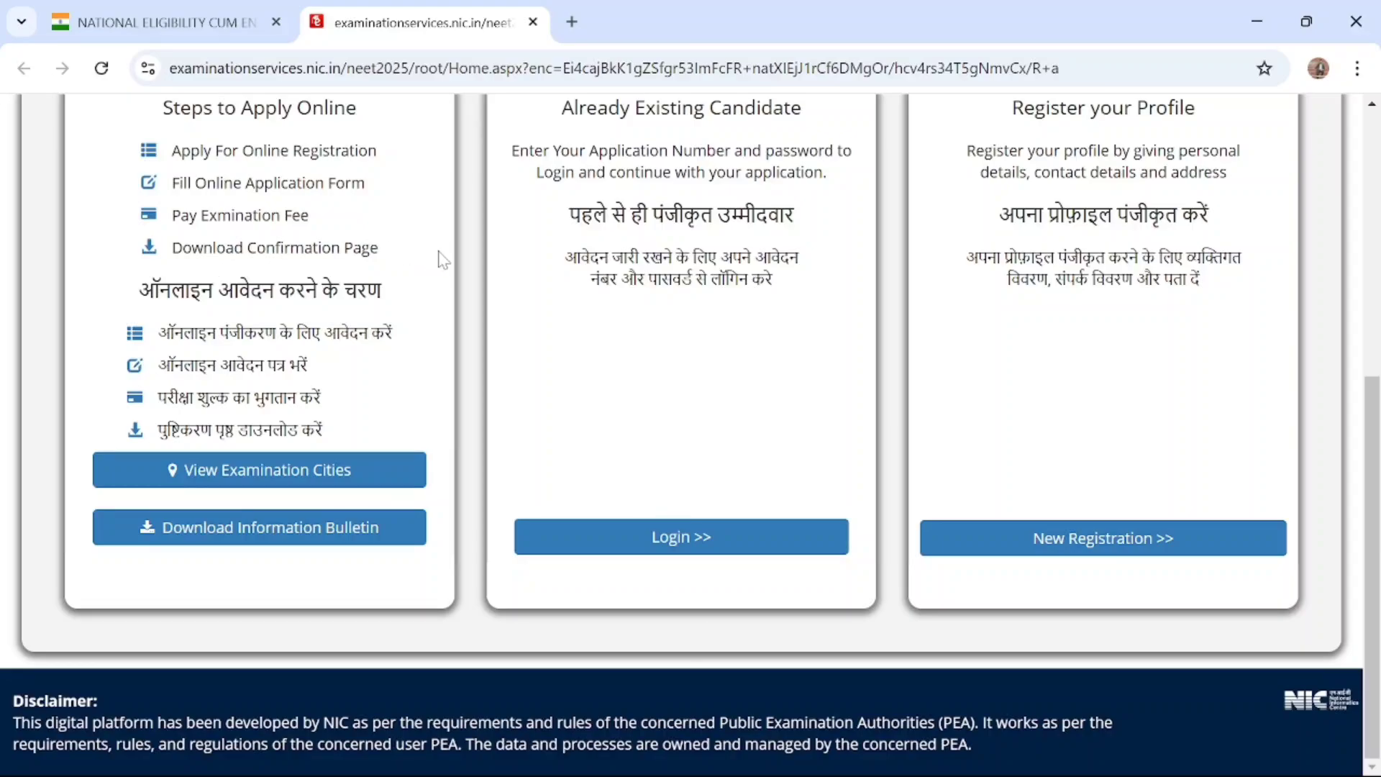
pyautogui.click(1117, 556)
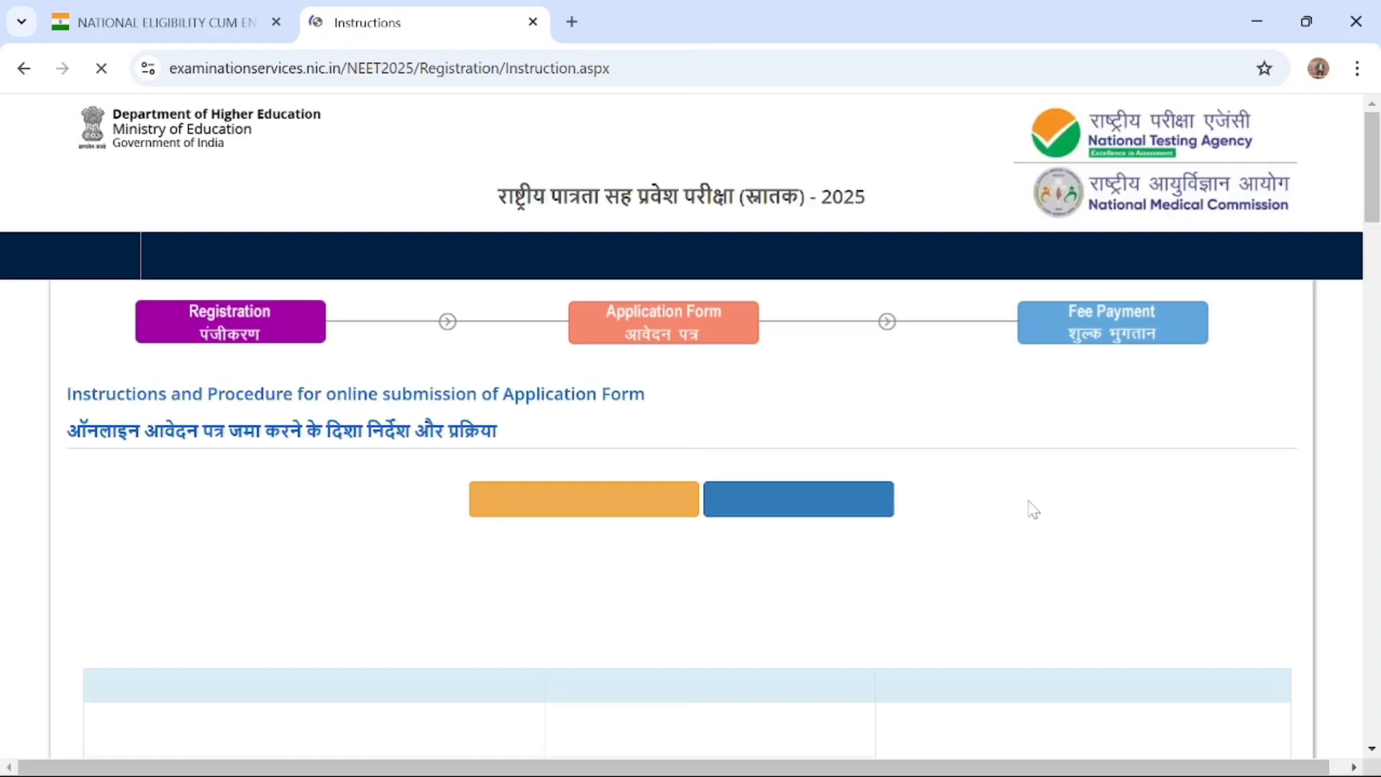
# Go through the application instructions, accept the Information Bulletin declaration at their end and proceed to the registration form
pyautogui.scroll(-5, 1034, 510)
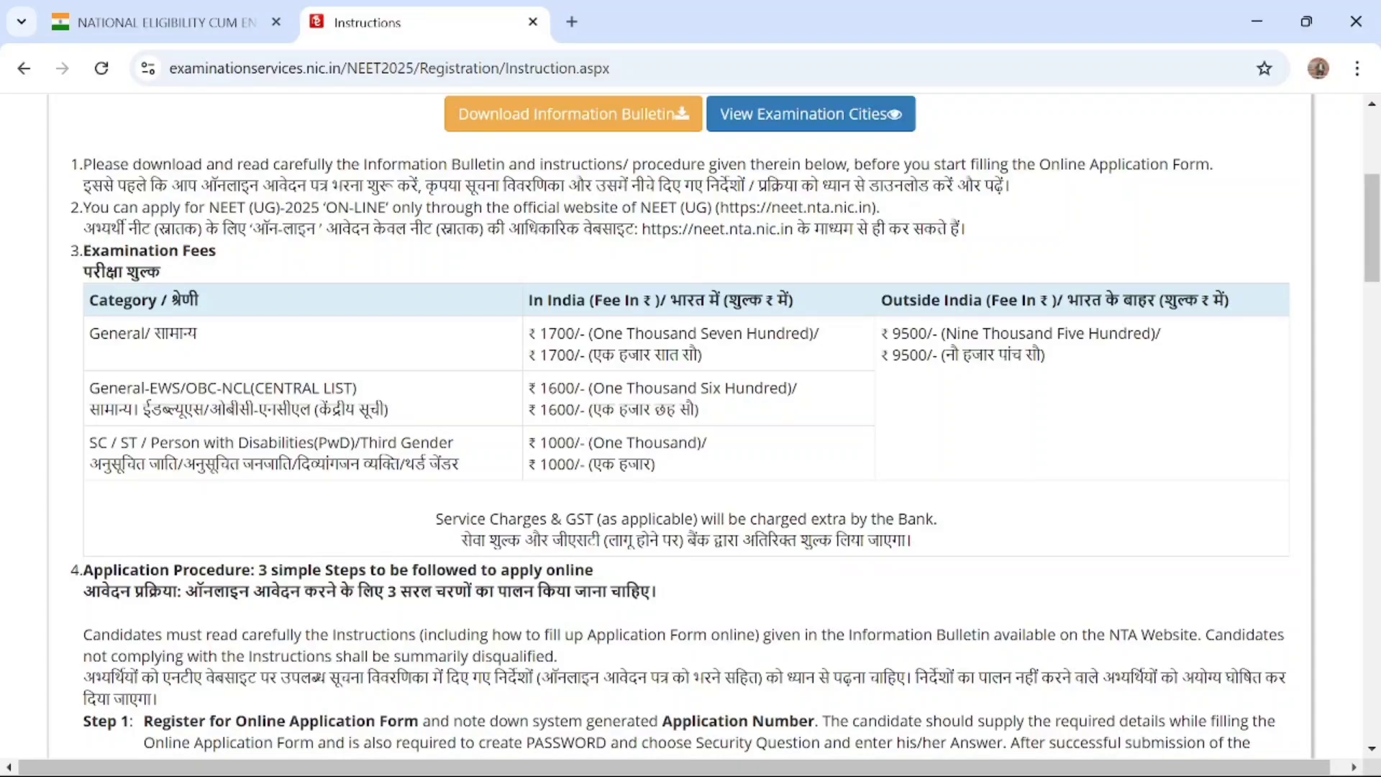
pyautogui.scroll(-1, 798, 448)
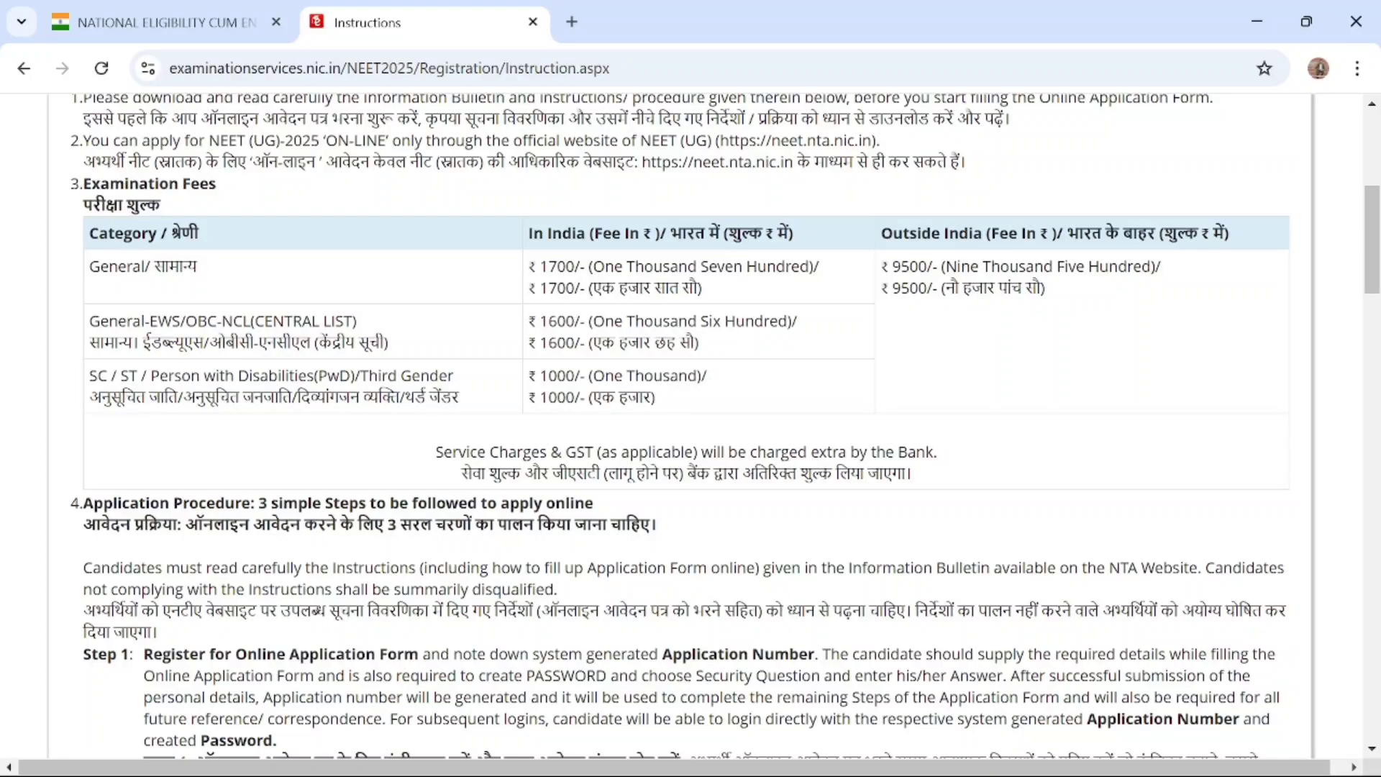
pyautogui.scroll(-2, 957, 309)
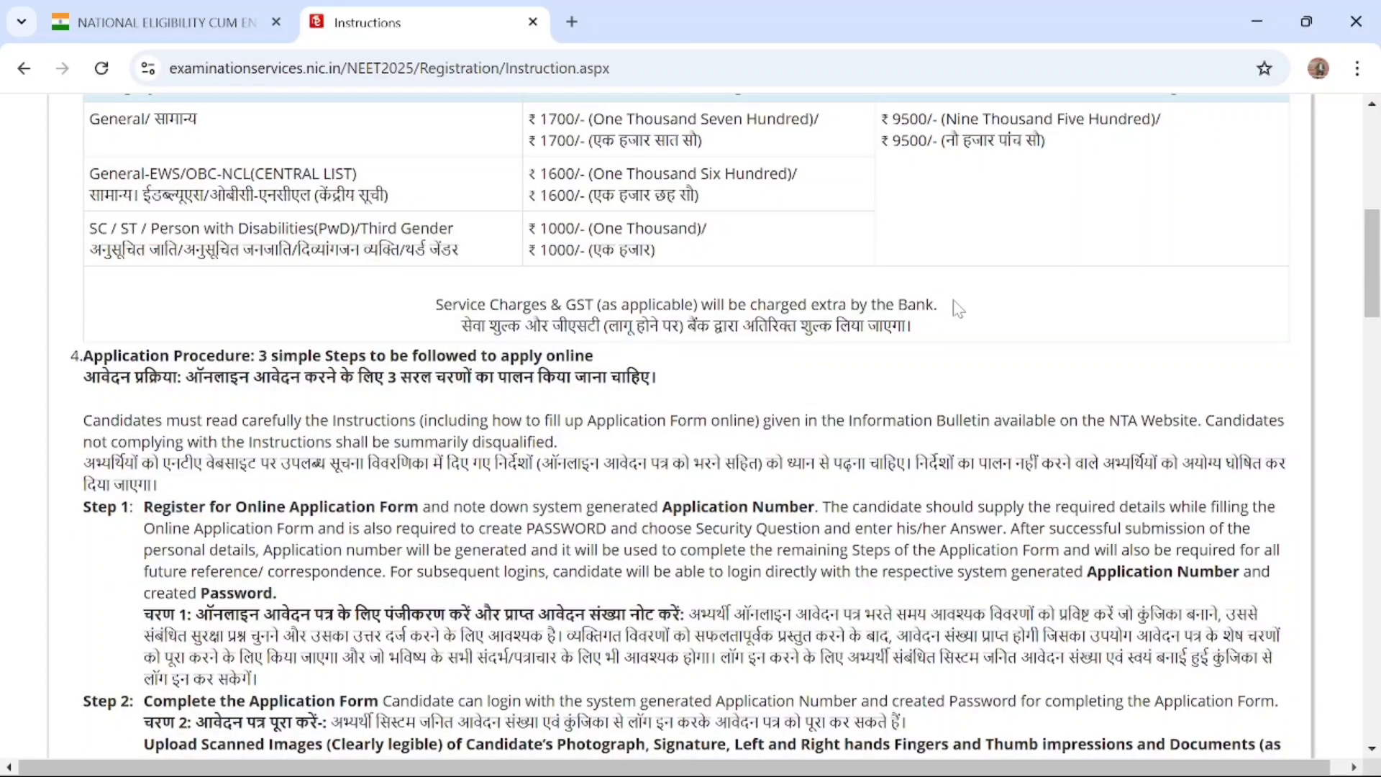
pyautogui.scroll(-2, 958, 310)
pyautogui.scroll(-6, 690, 432)
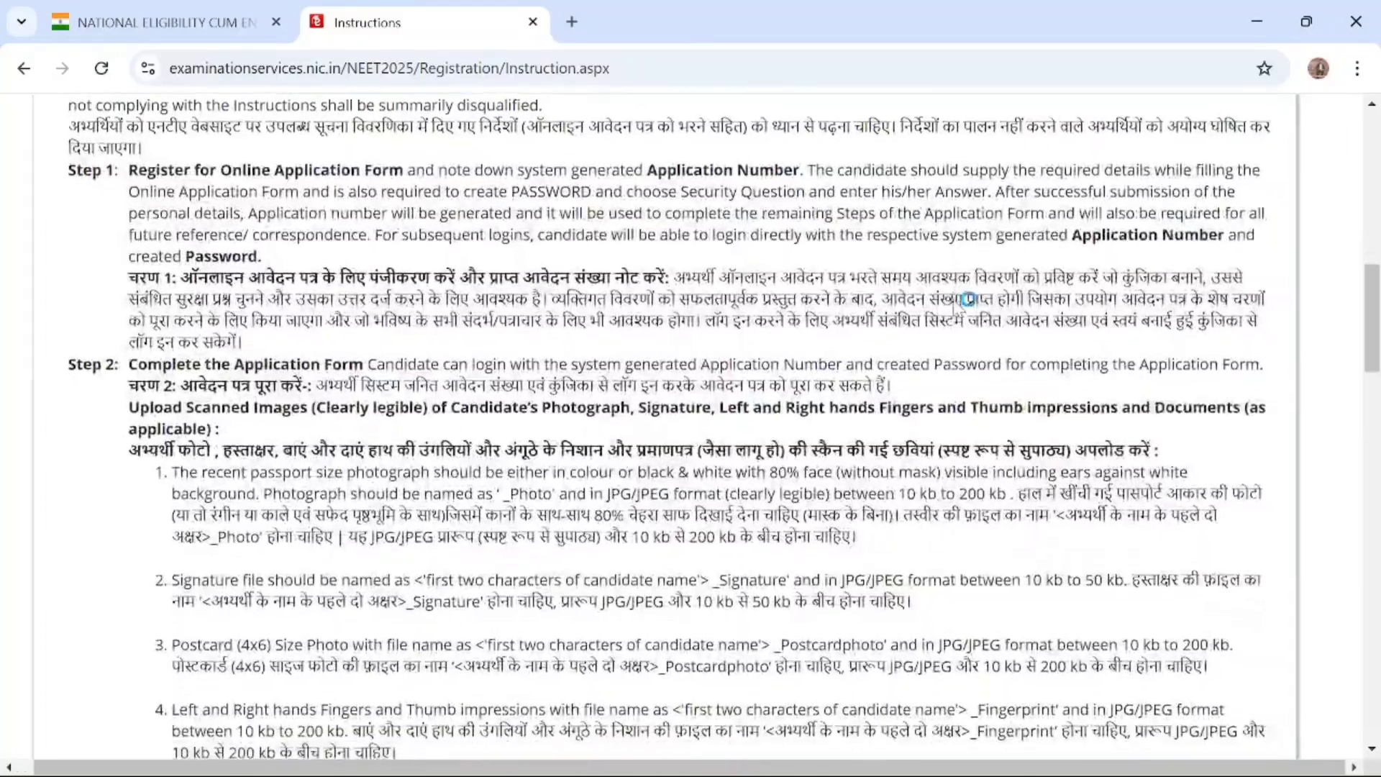
pyautogui.scroll(-20, 957, 309)
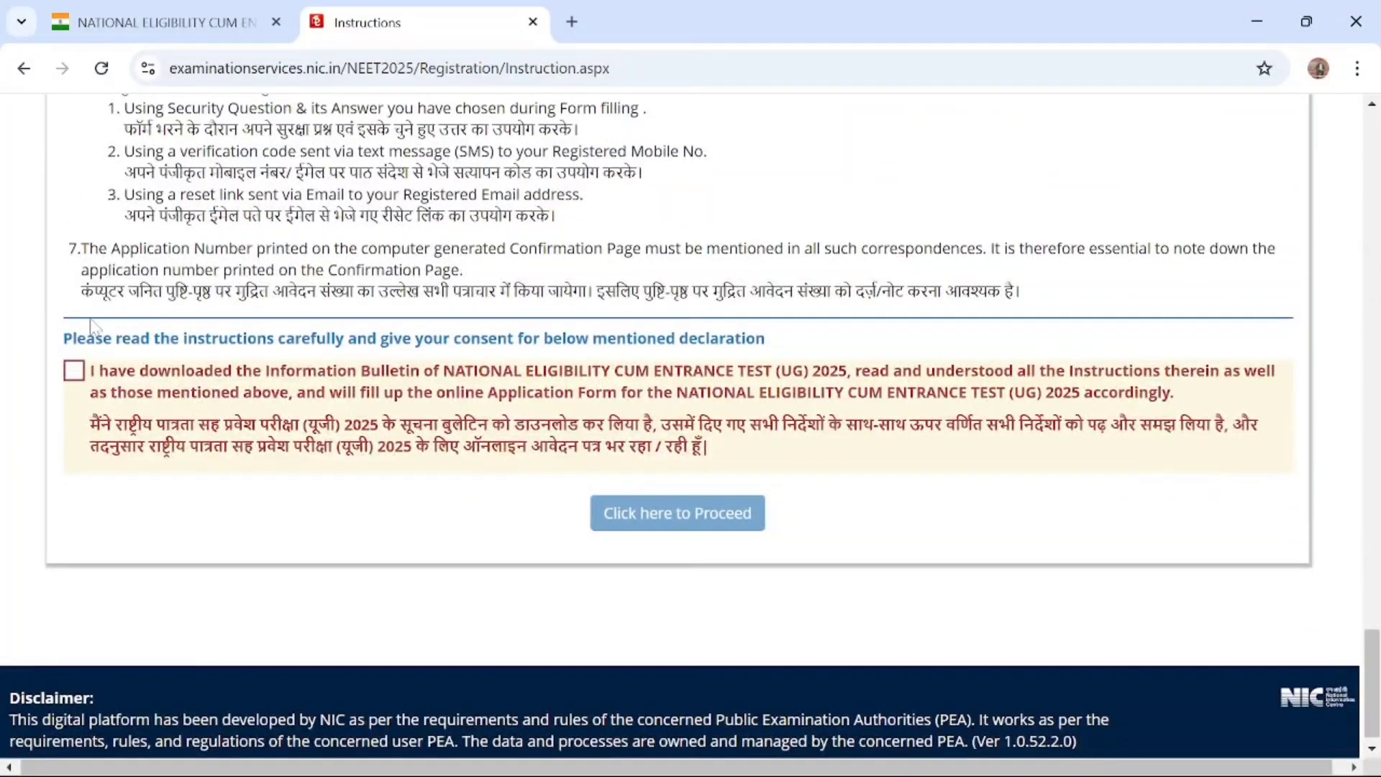
pyautogui.click(73, 373)
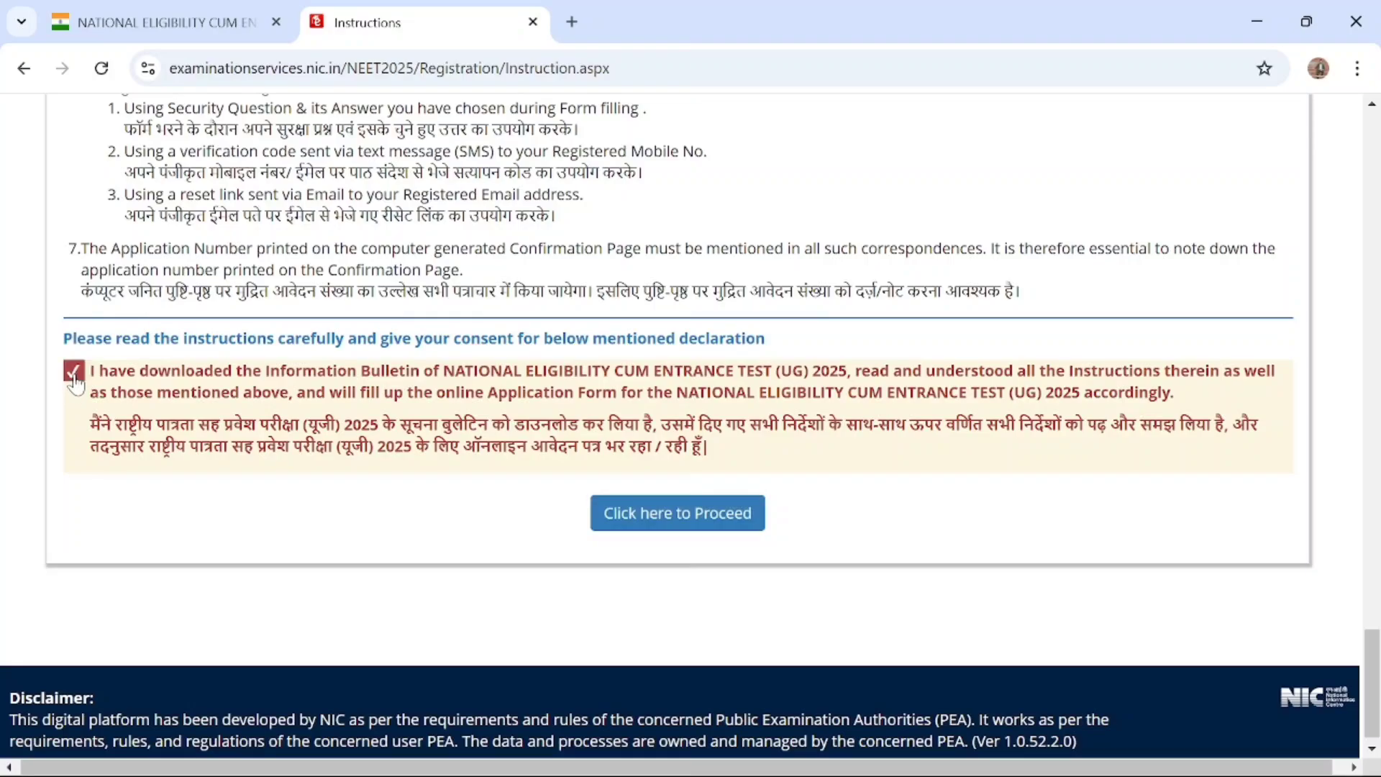
pyautogui.click(694, 528)
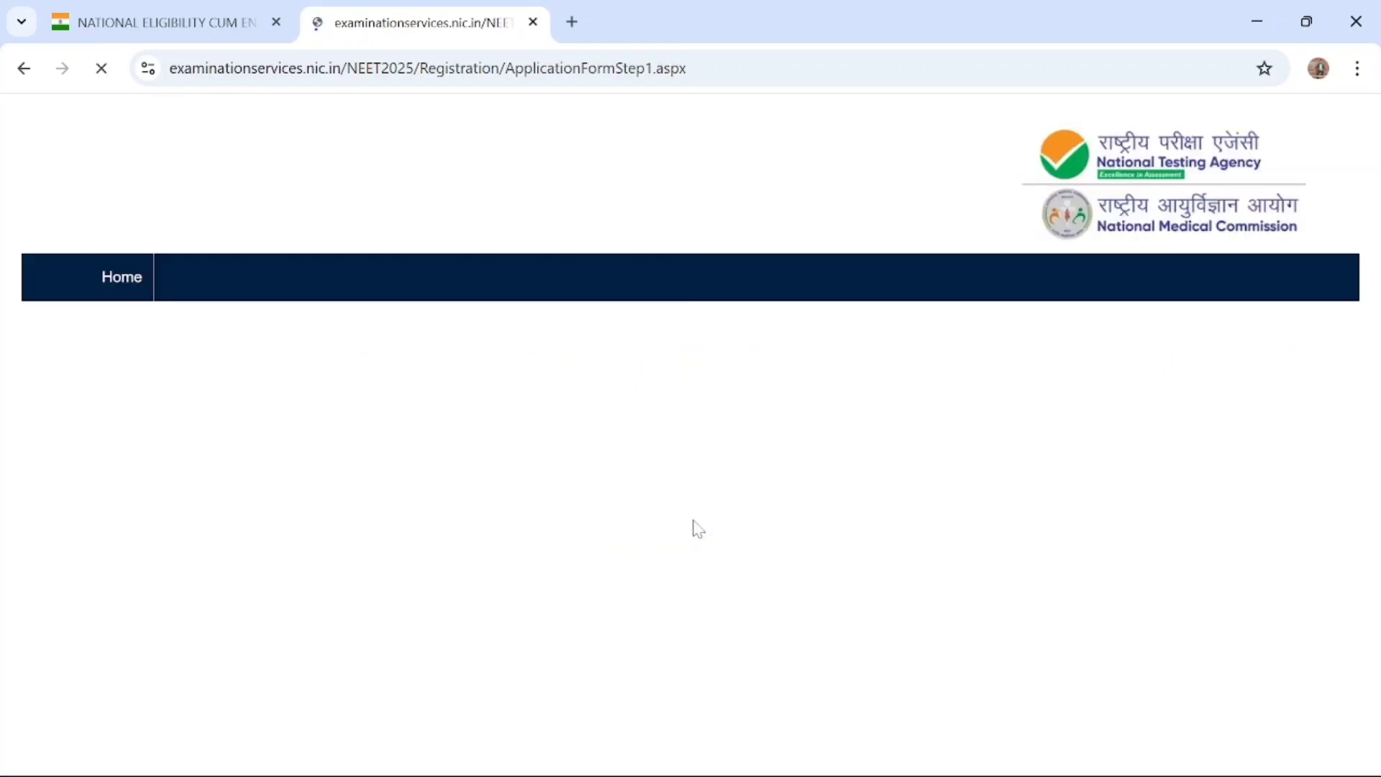
# Look over the registration form and enter the candidate's name in its Personal Details section
pyautogui.scroll(-3, 694, 528)
pyautogui.scroll(-15, 697, 529)
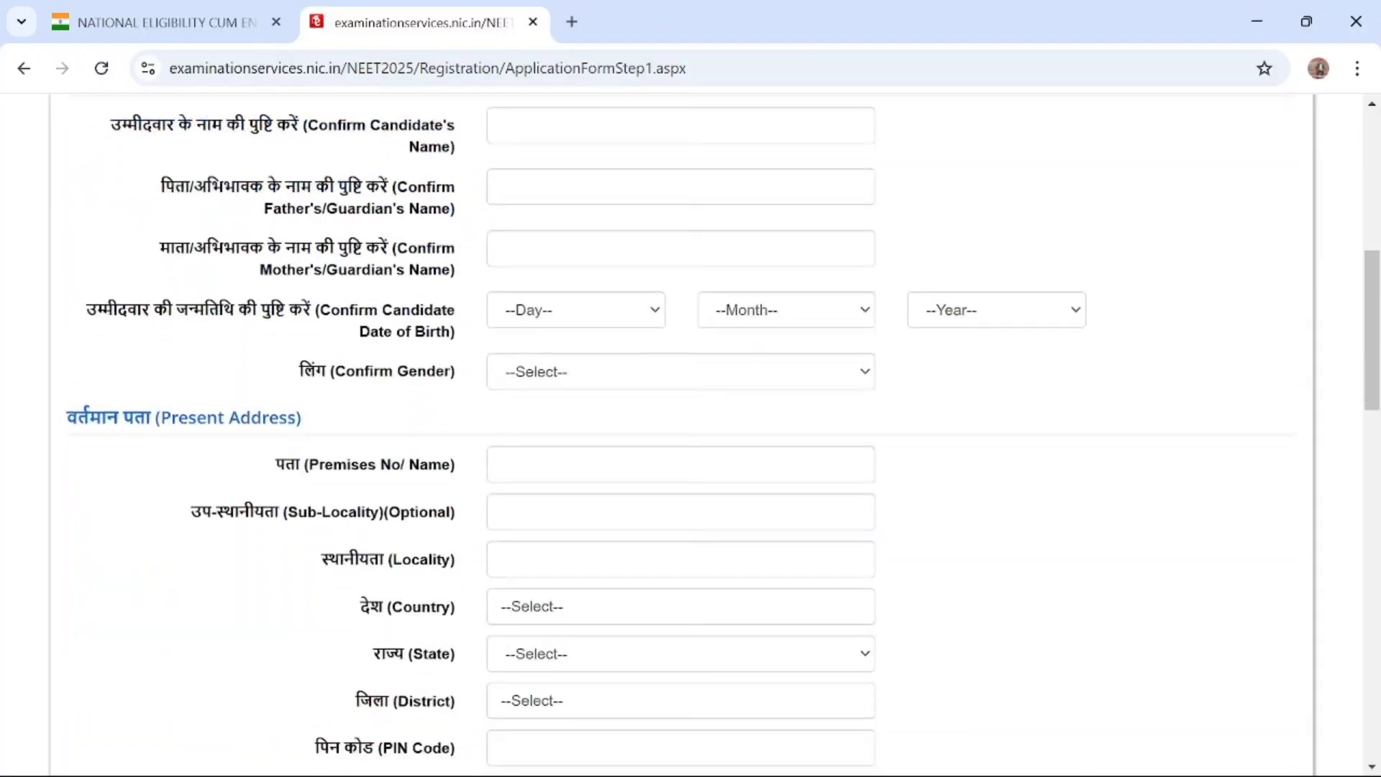
pyautogui.scroll(-8, 697, 528)
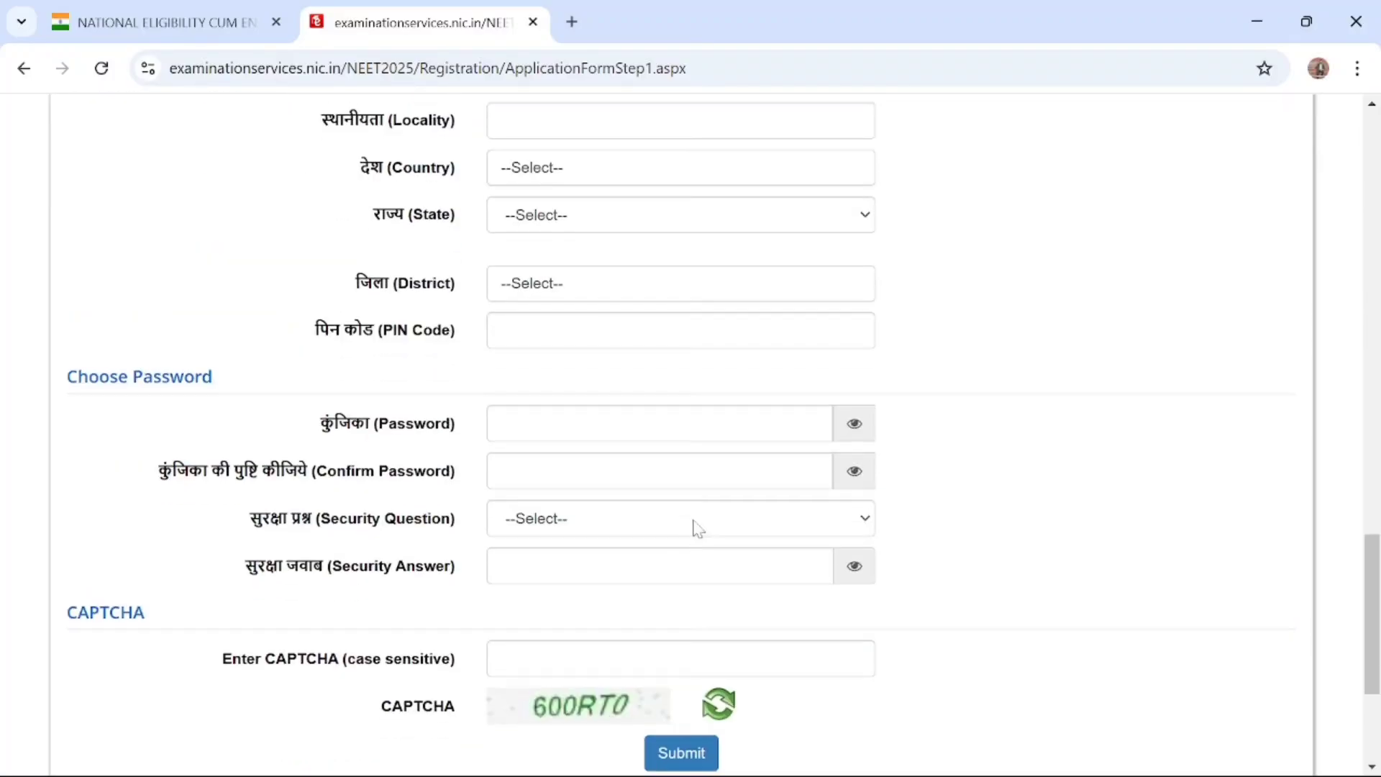
pyautogui.scroll(20, 697, 529)
pyautogui.scroll(1, 697, 529)
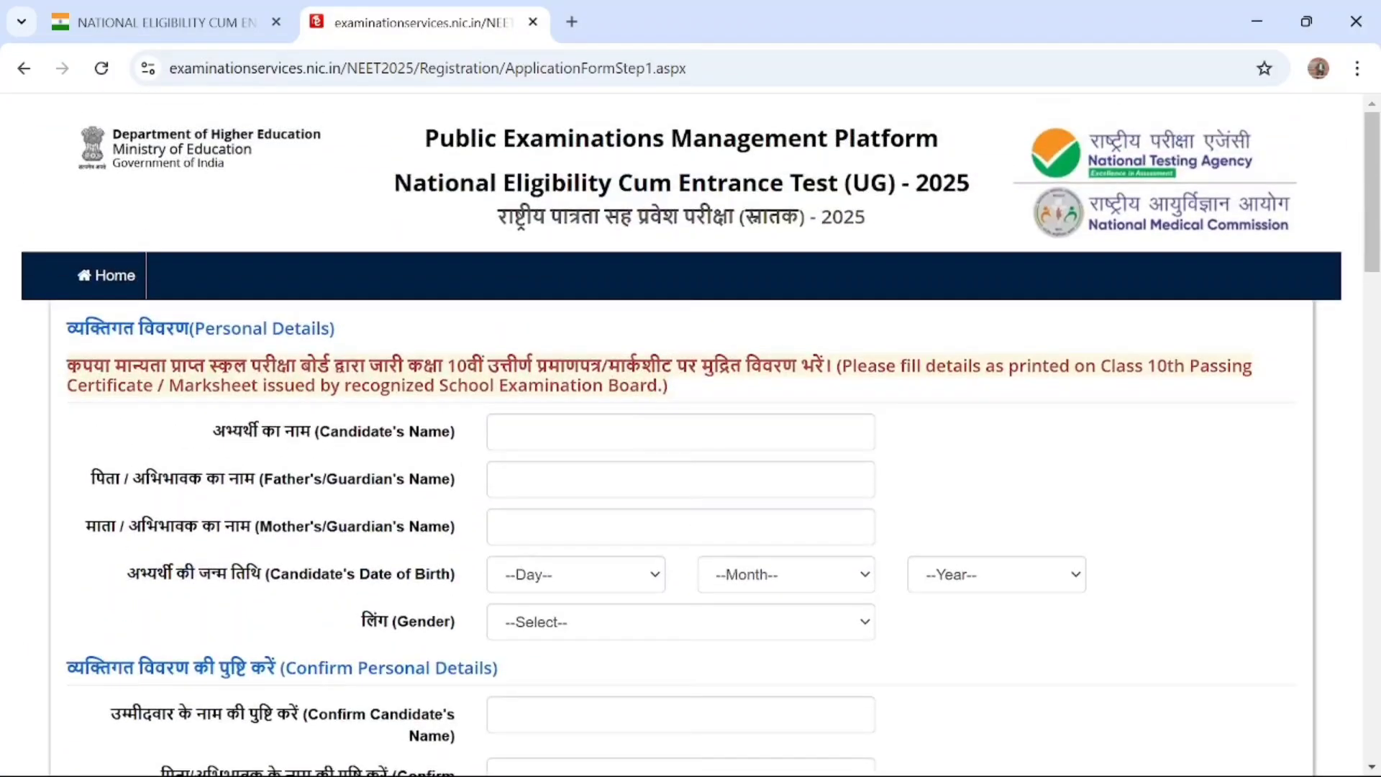
pyautogui.click(680, 431)
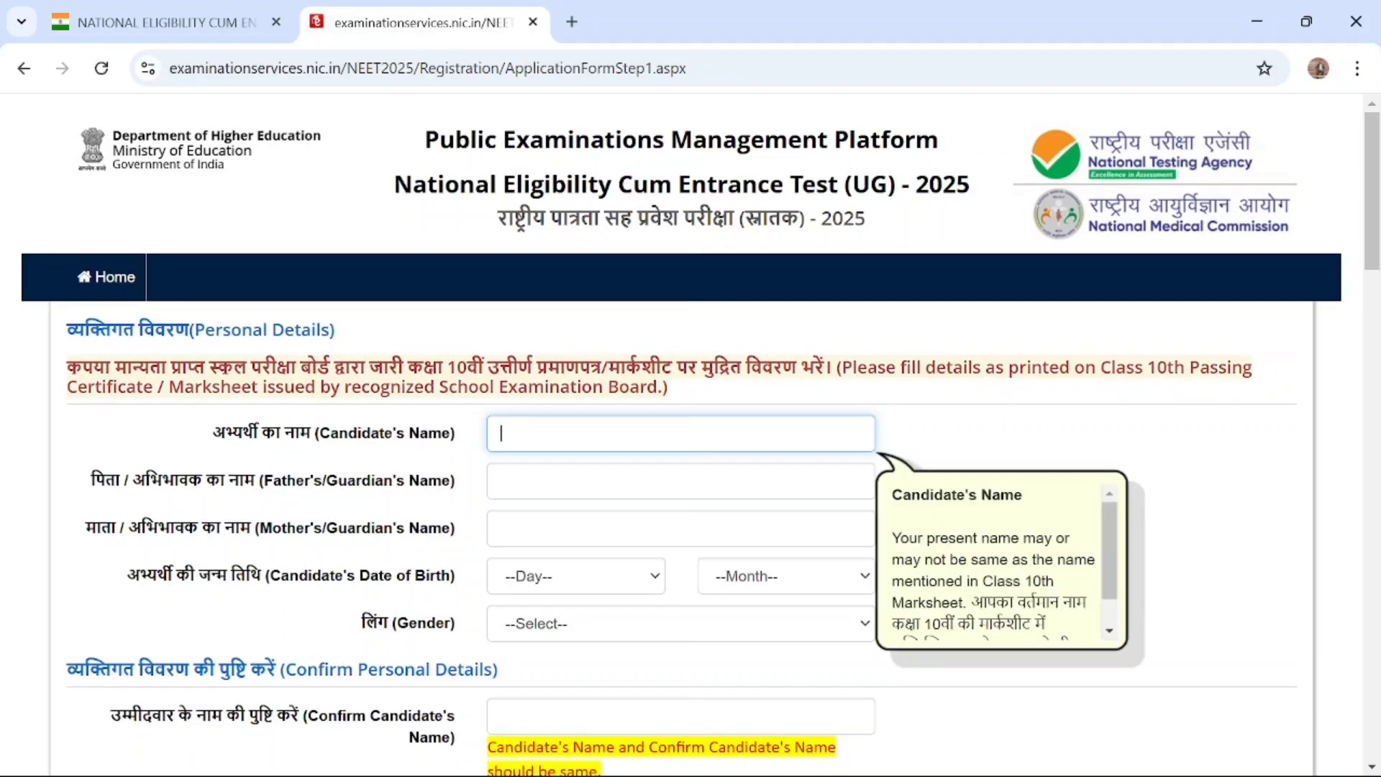
# Fill in the father's/guardian's name and the mother's/guardian's name in the Personal Details section
pyautogui.scroll(-1, 690, 432)
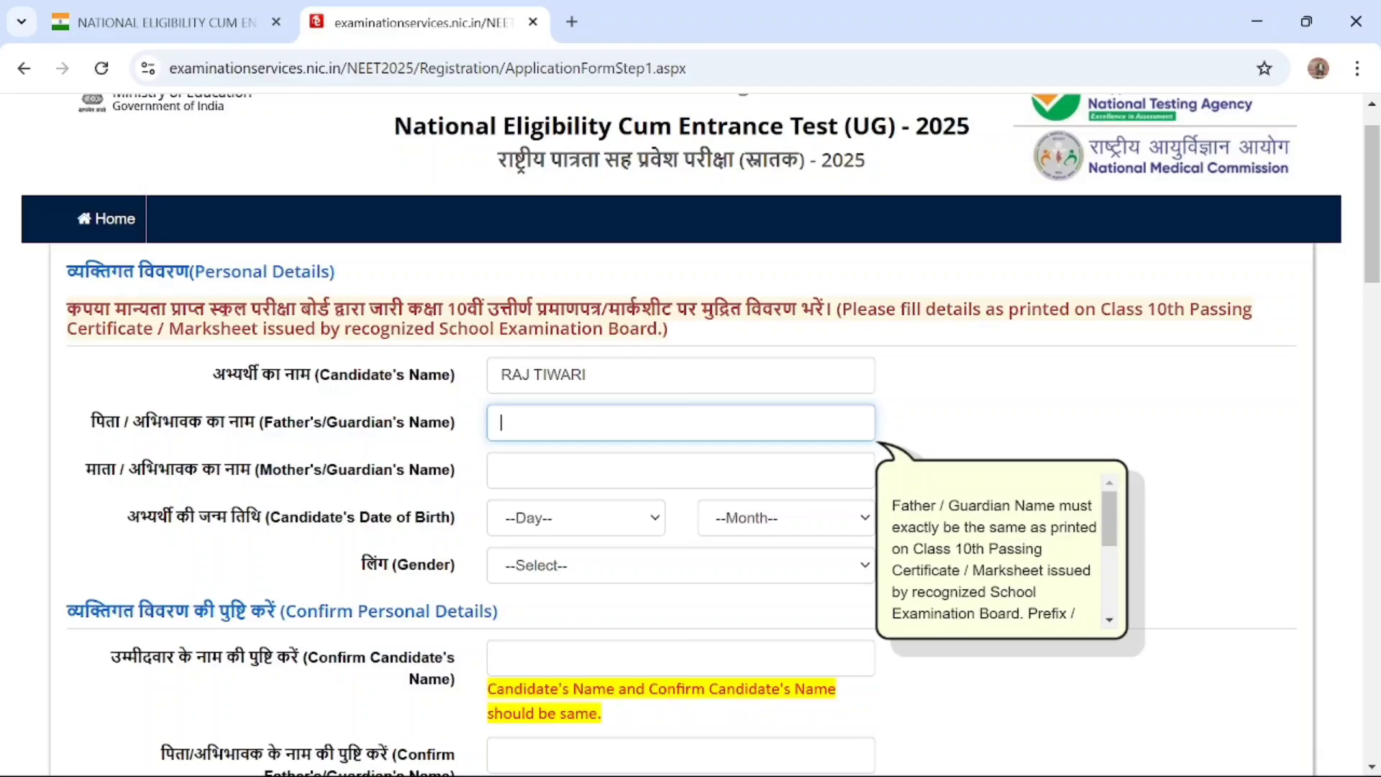
pyautogui.write('SHIV SHANKAR')
pyautogui.press('Tab')
pyautogui.scroll(-1, 483, 421)
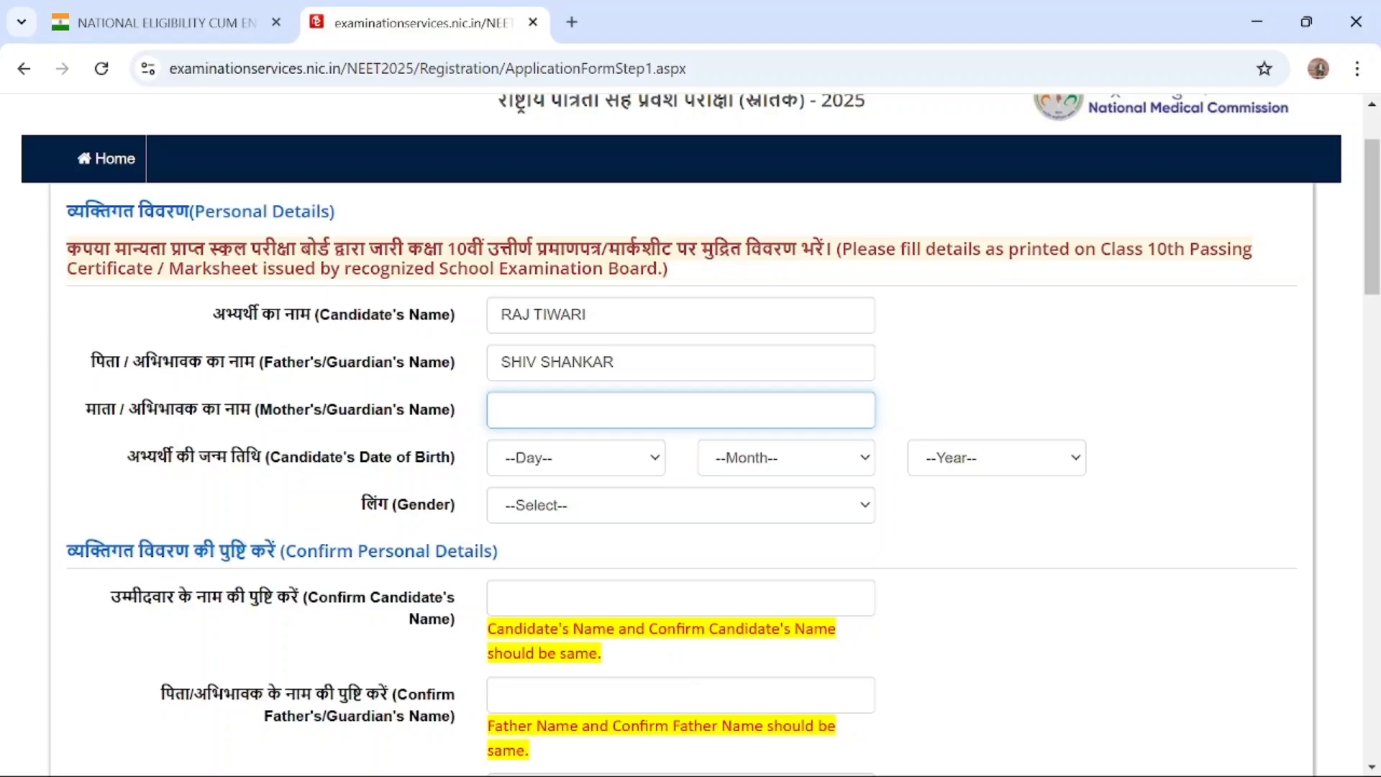
pyautogui.write('PARVATI')
# Choose the day, month and year of the candidate's date of birth in the Personal Details section
pyautogui.scroll(-1, 616, 410)
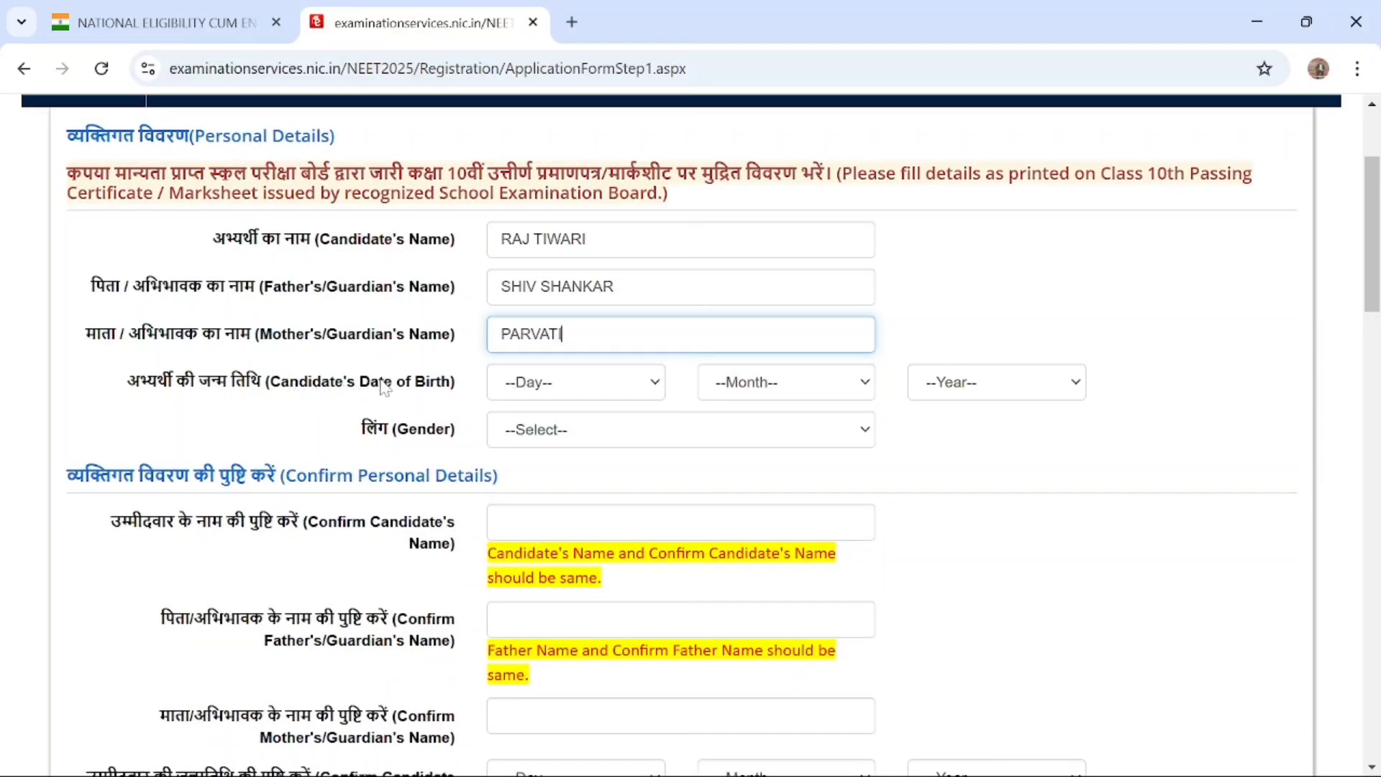
pyautogui.click(624, 386)
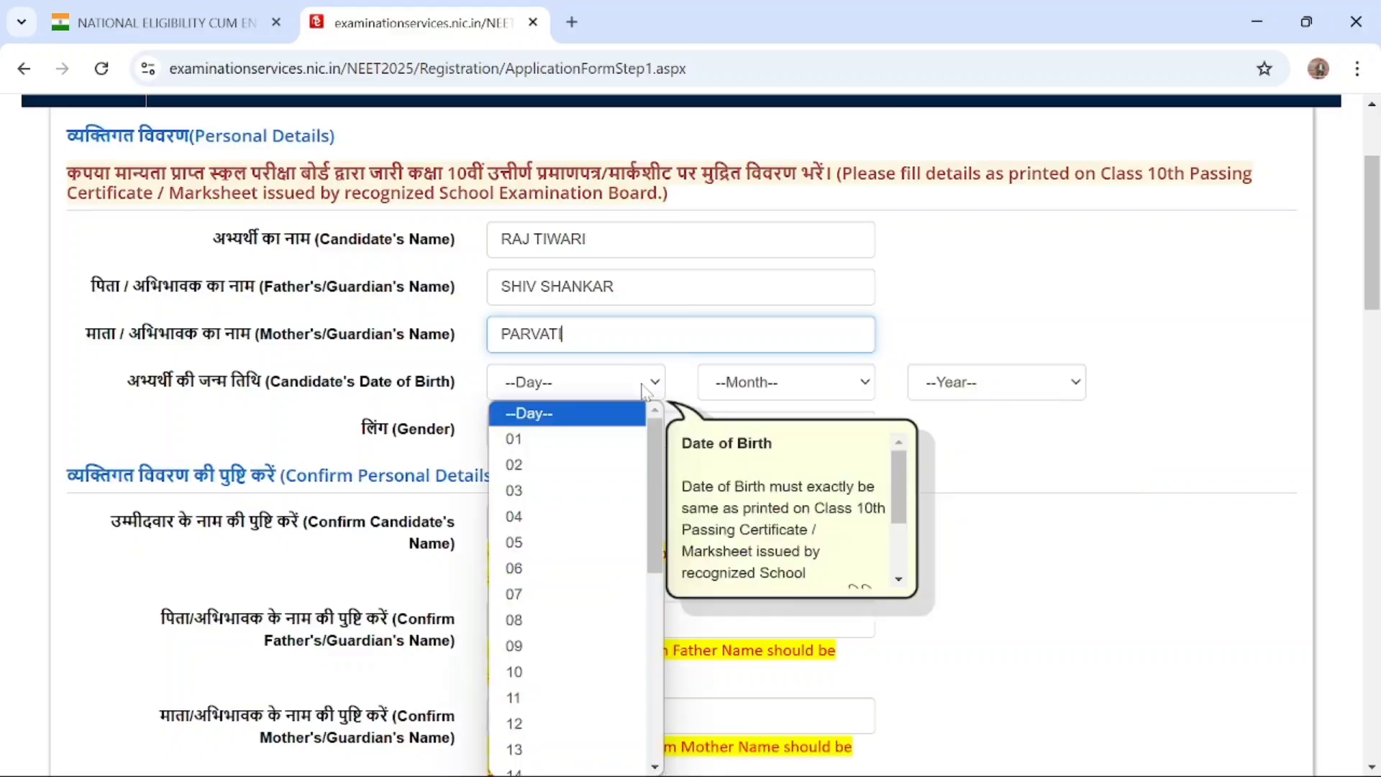
pyautogui.click(574, 467)
pyautogui.click(833, 383)
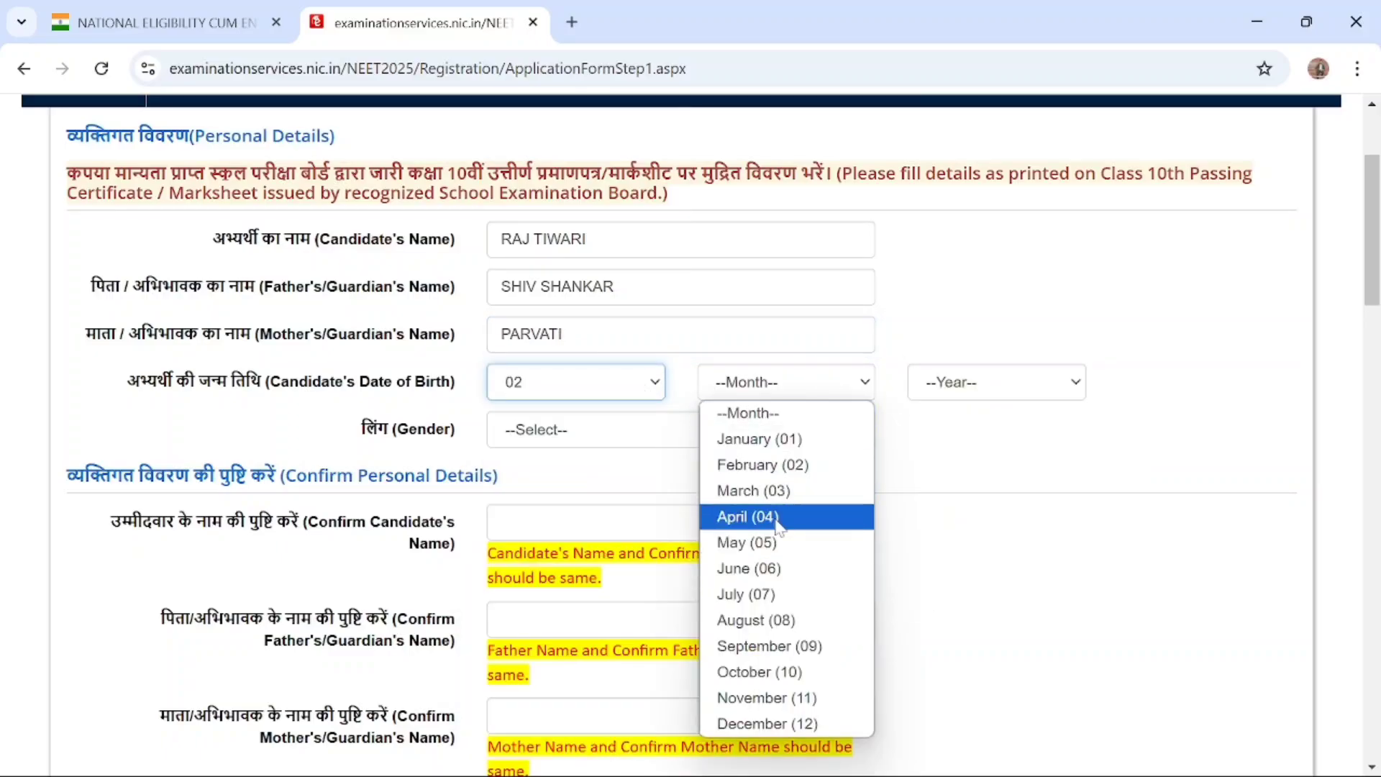
pyautogui.click(764, 489)
pyautogui.click(1043, 382)
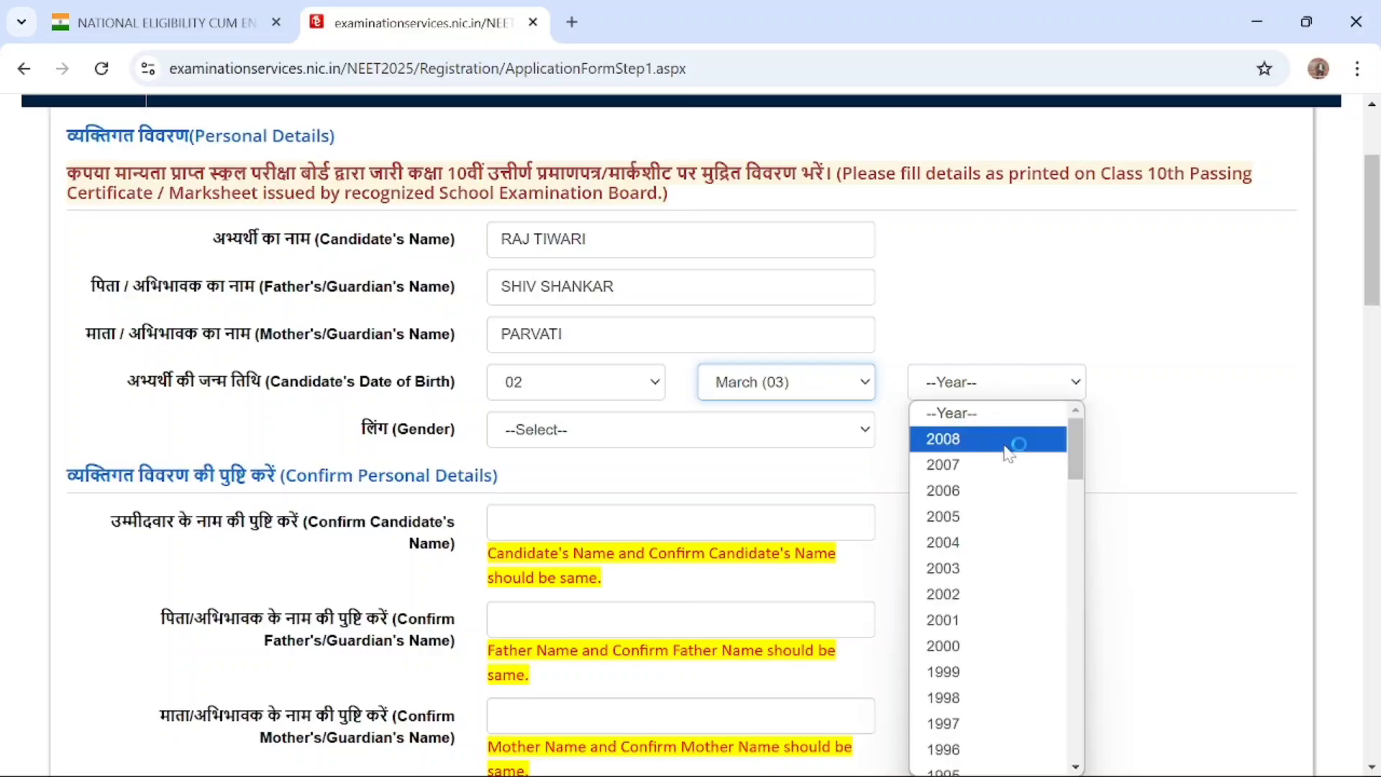
pyautogui.scroll(-3, 980, 558)
pyautogui.scroll(2, 980, 561)
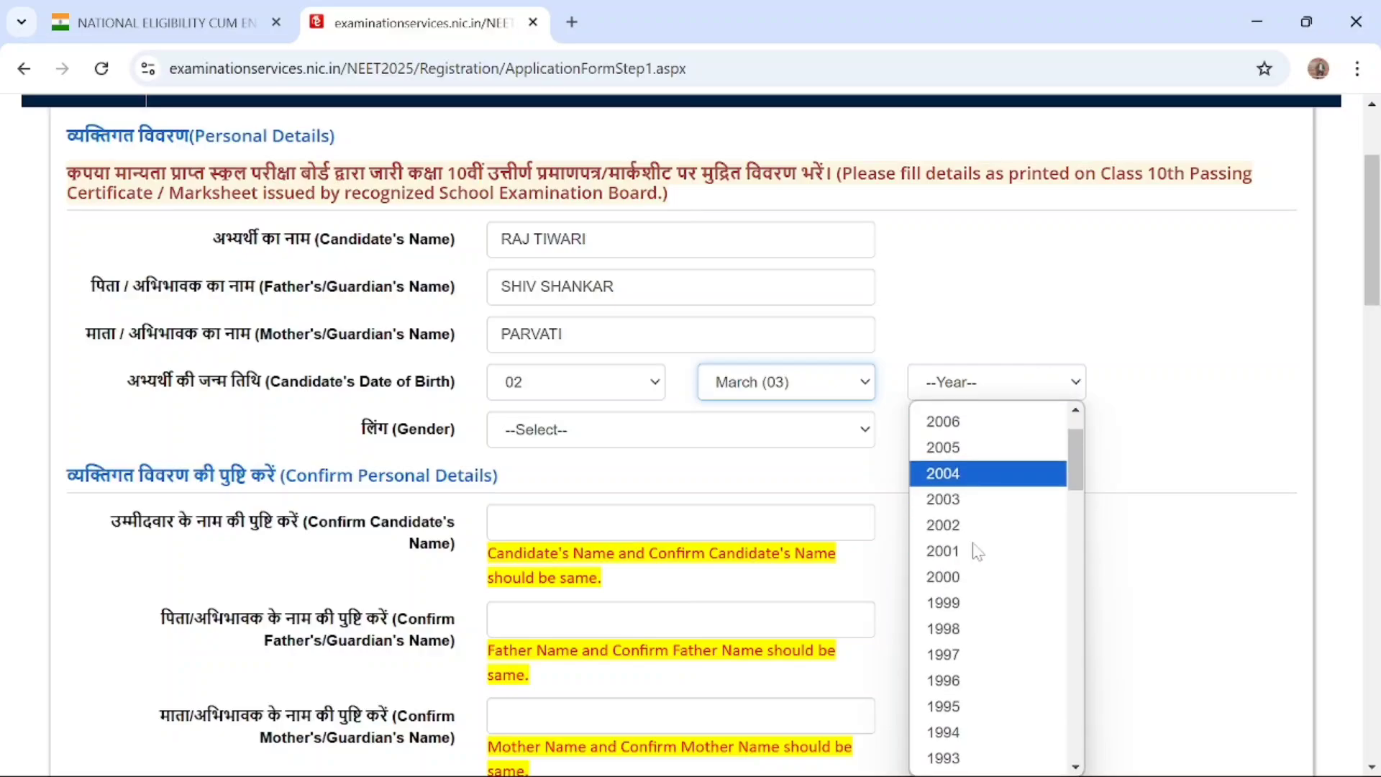
pyautogui.click(966, 639)
# Set the candidate's gender to Male in the Personal Details section
pyautogui.scroll(-2, 597, 288)
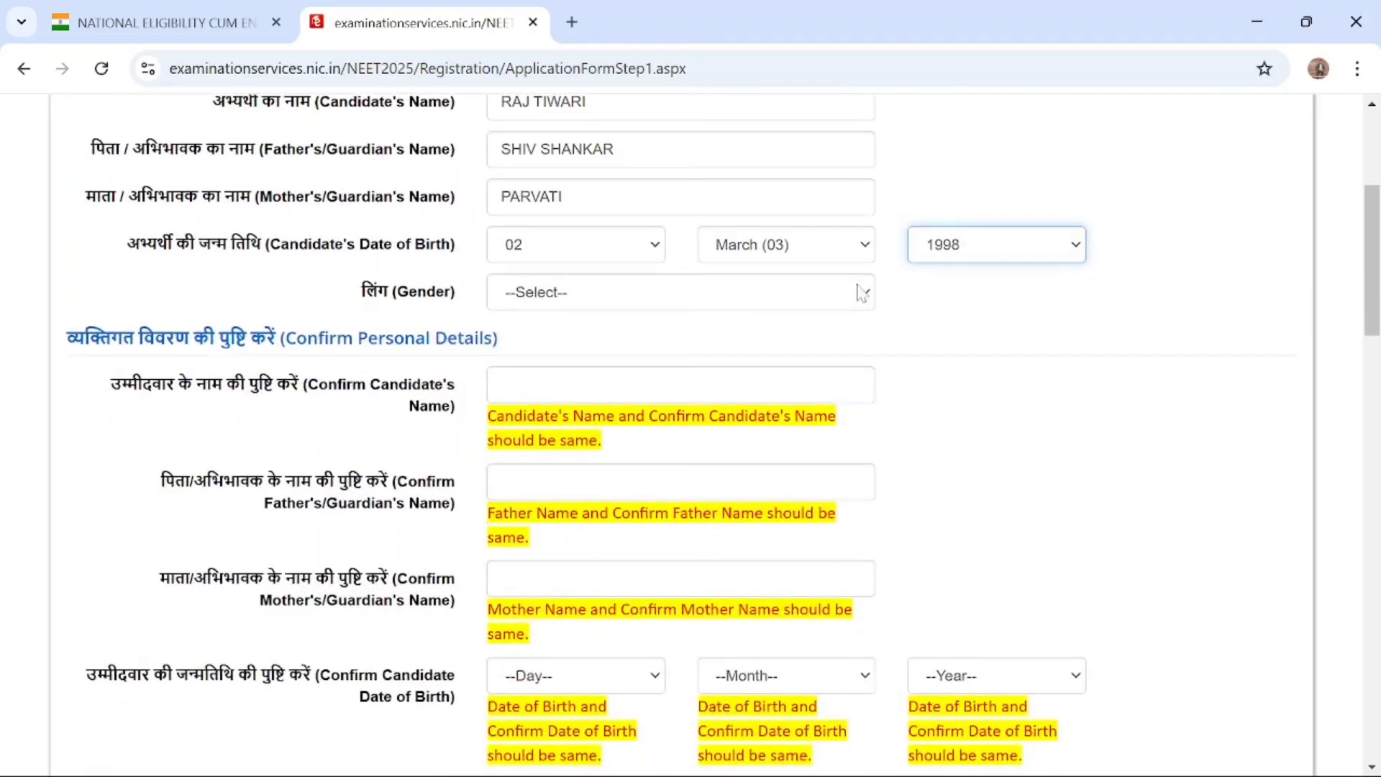
pyautogui.click(857, 297)
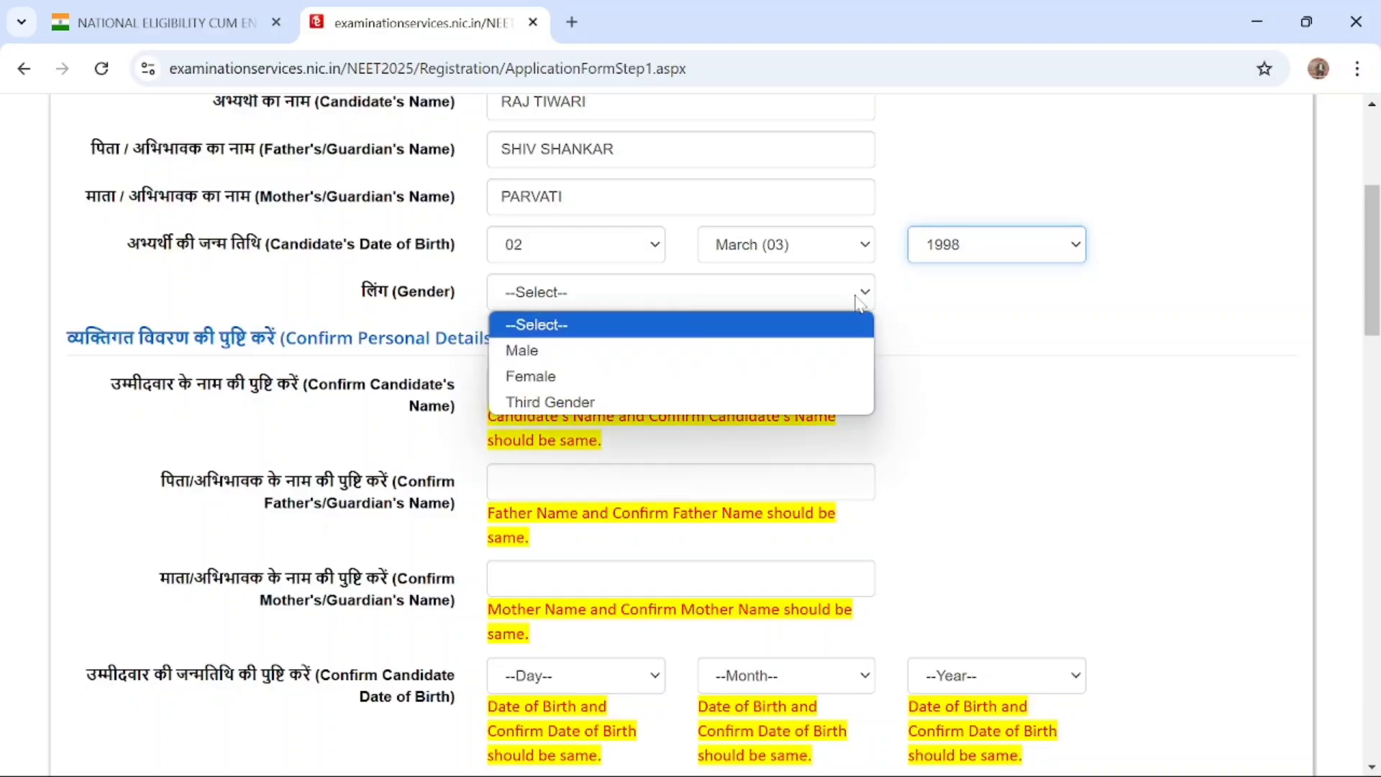
pyautogui.click(683, 351)
# Re-enter the candidate's name as confirmation in the Confirm Personal Details section
pyautogui.scroll(-3, 683, 353)
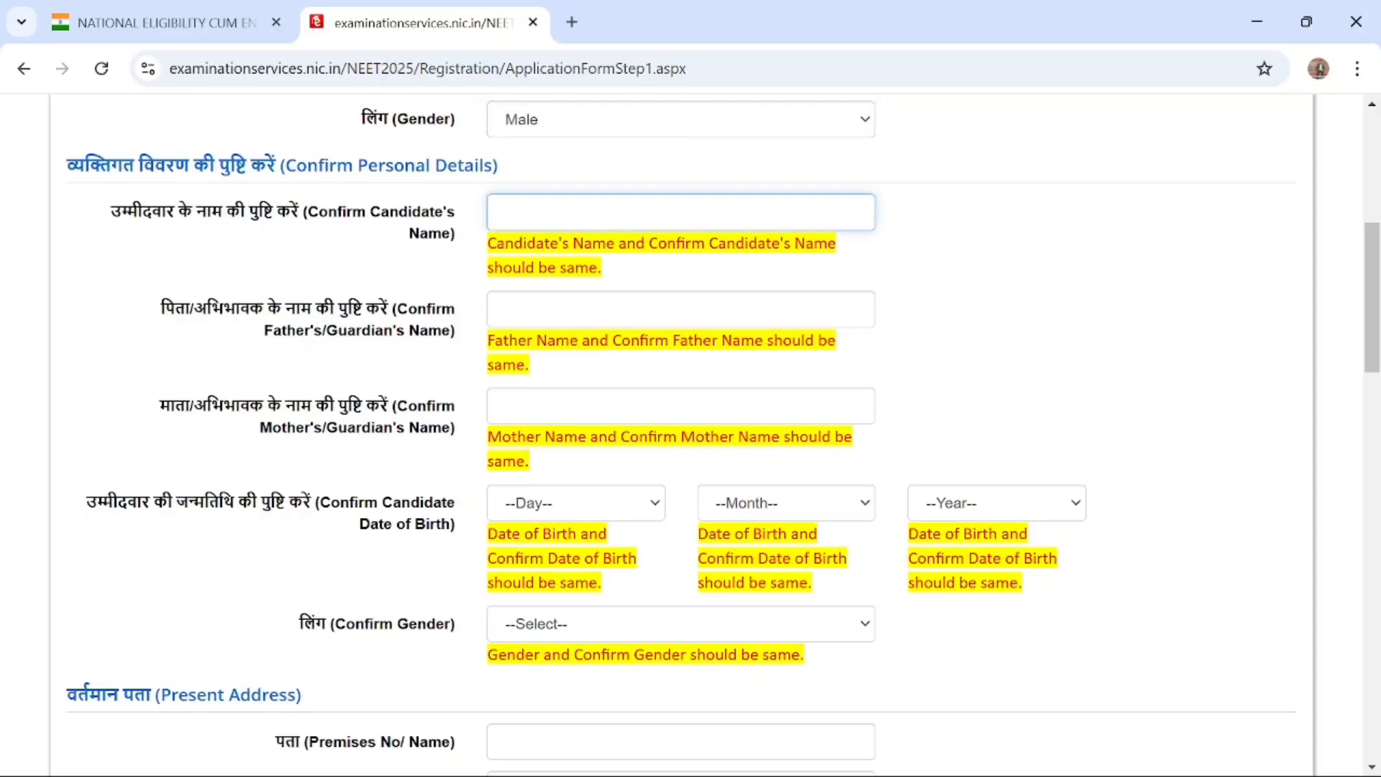
pyautogui.press('Tab')
# Re-enter the father's/guardian's name as confirmation in the Confirm Personal Details section
pyautogui.write('S')
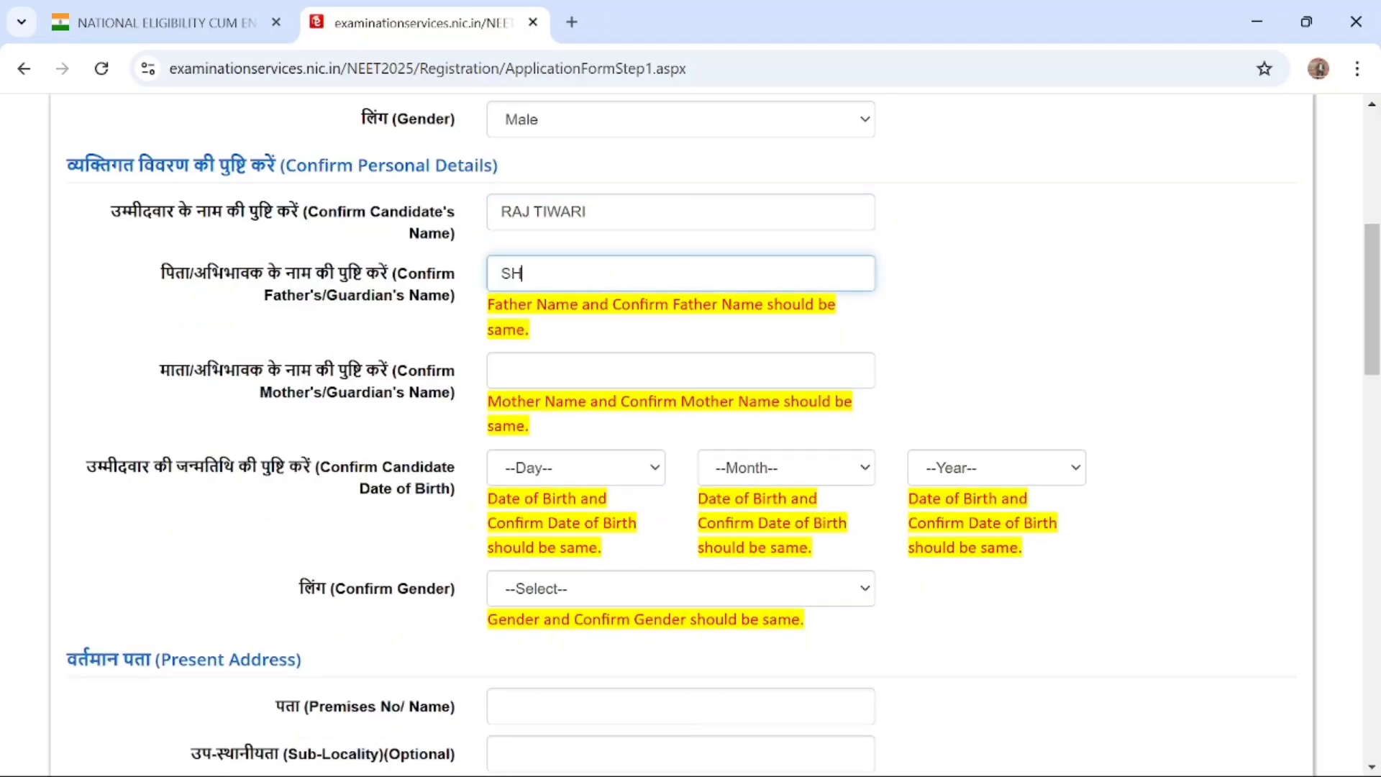
pyautogui.write('HIV SHANKAR')
pyautogui.press('Tab')
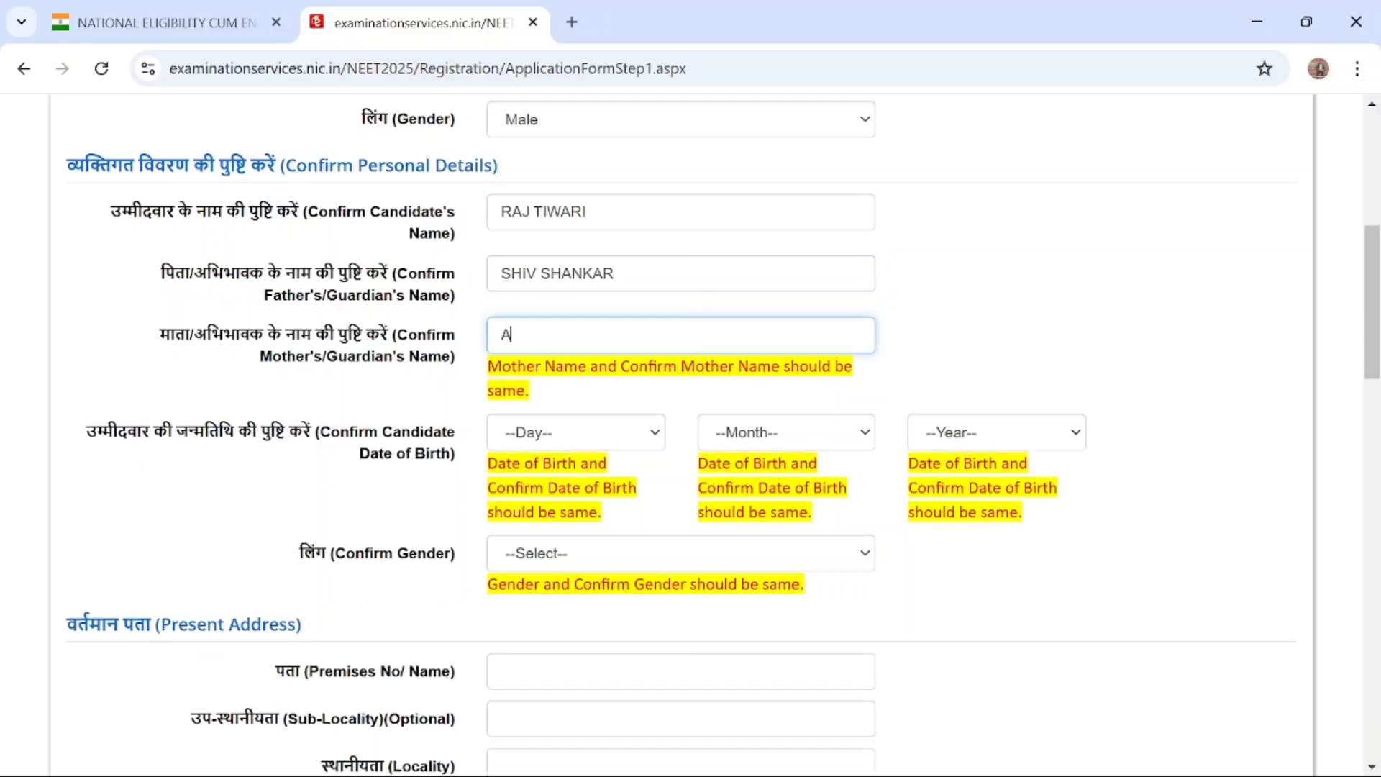
# Re-enter the mother's/guardian's name as confirmation in the Confirm Personal Details section
pyautogui.write('A')
pyautogui.press('BackSpace')
pyautogui.write('PARVATI')
# Choose the matching birth day for the candidate's date of birth in the Confirm Personal Details section
pyautogui.scroll(-1, 607, 368)
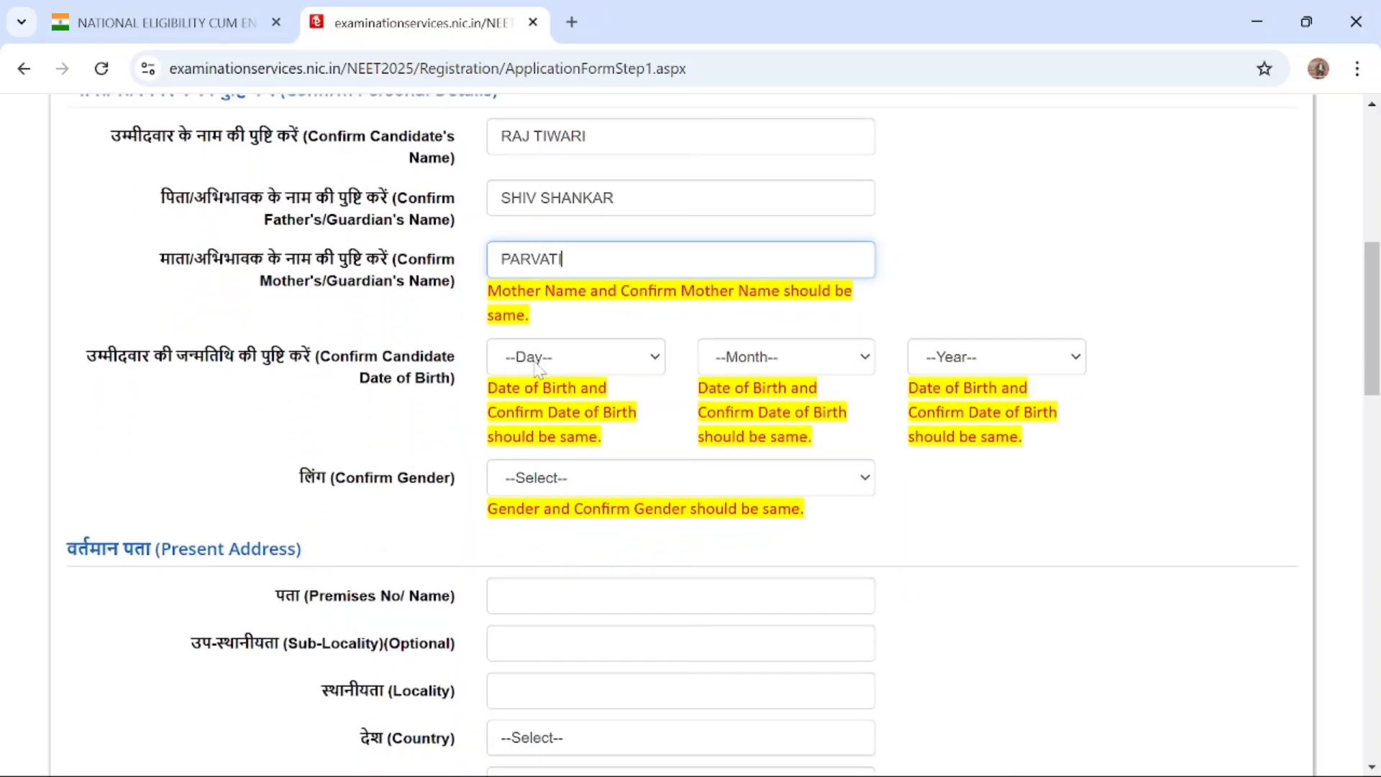
pyautogui.click(636, 364)
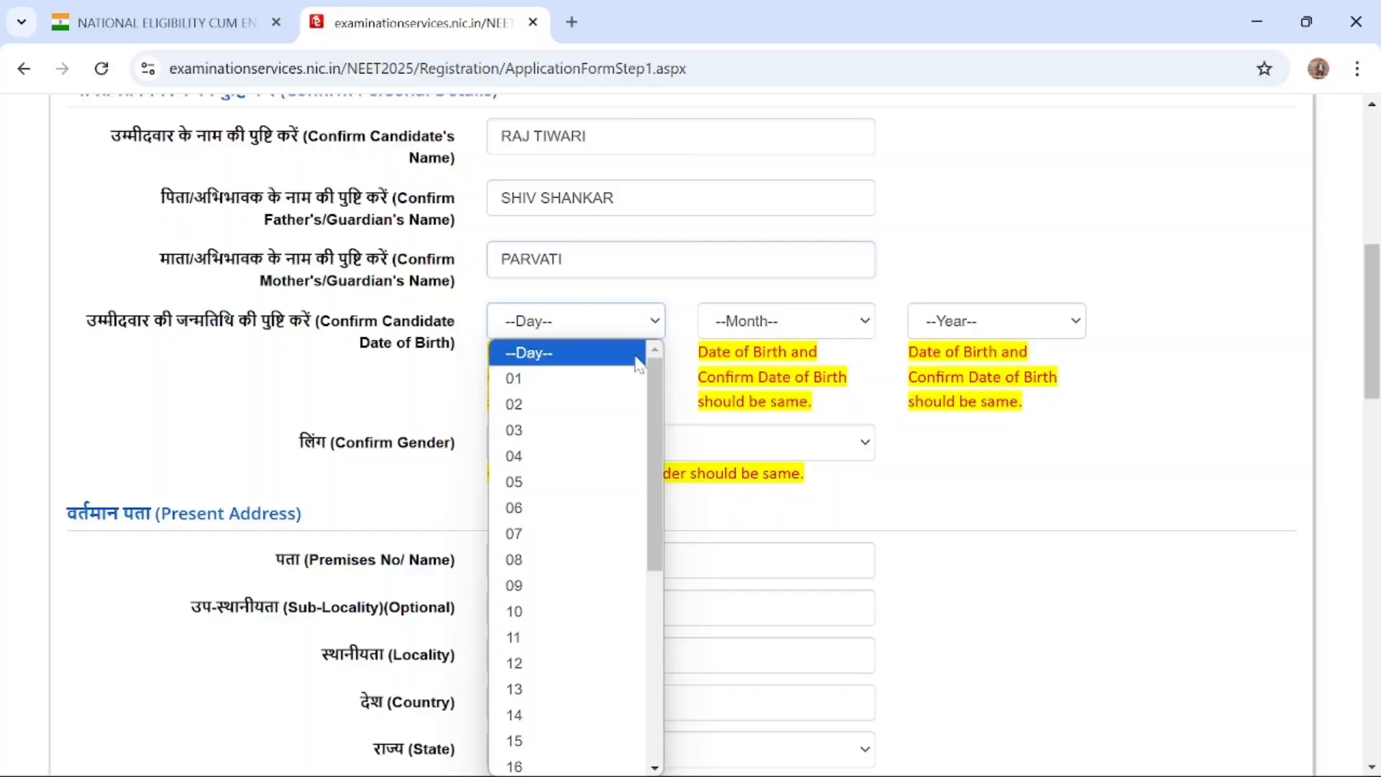
pyautogui.click(602, 402)
# Choose the birth month and year in the Confirm Personal Details section to match the date of birth given in Personal Details
pyautogui.scroll(8, 896, 271)
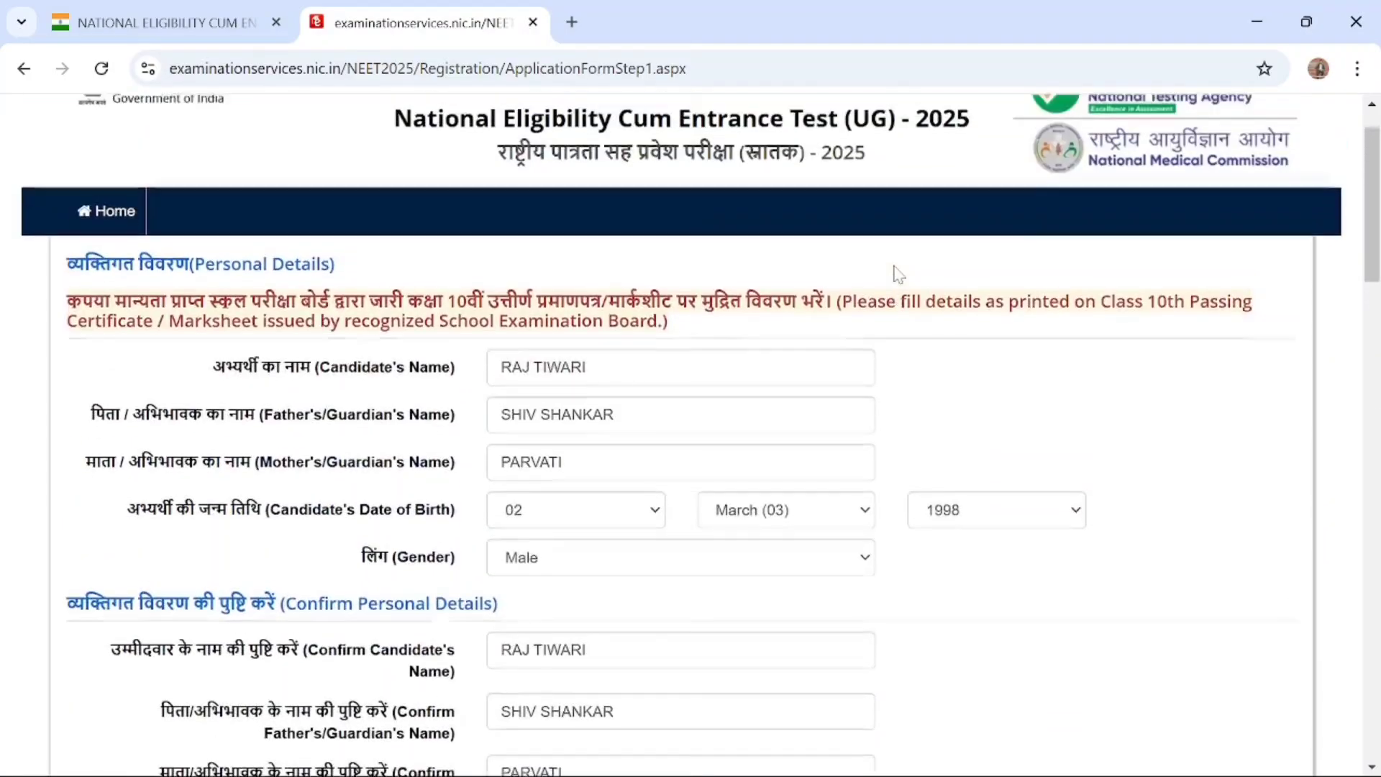
pyautogui.scroll(-5, 895, 271)
pyautogui.scroll(-1, 895, 272)
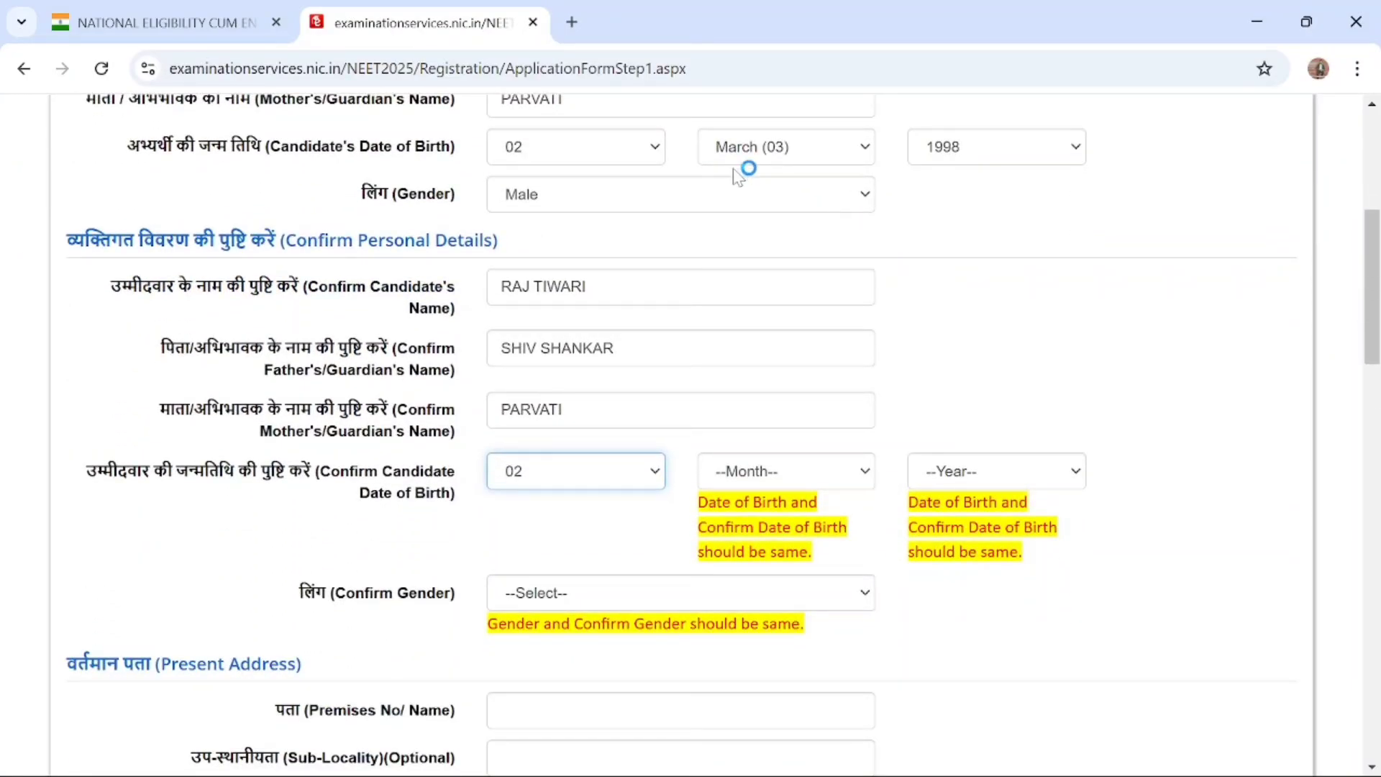
pyautogui.scroll(-2, 832, 487)
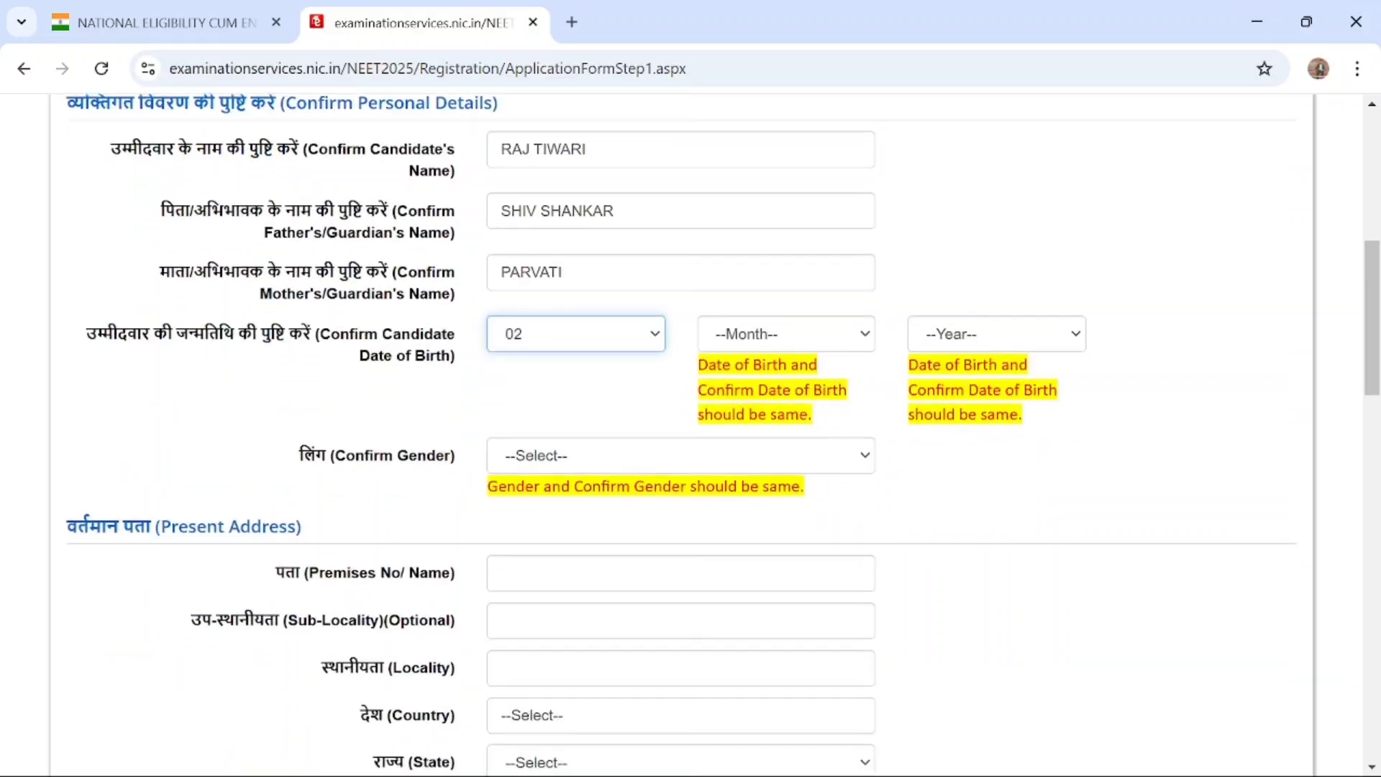
pyautogui.click(867, 336)
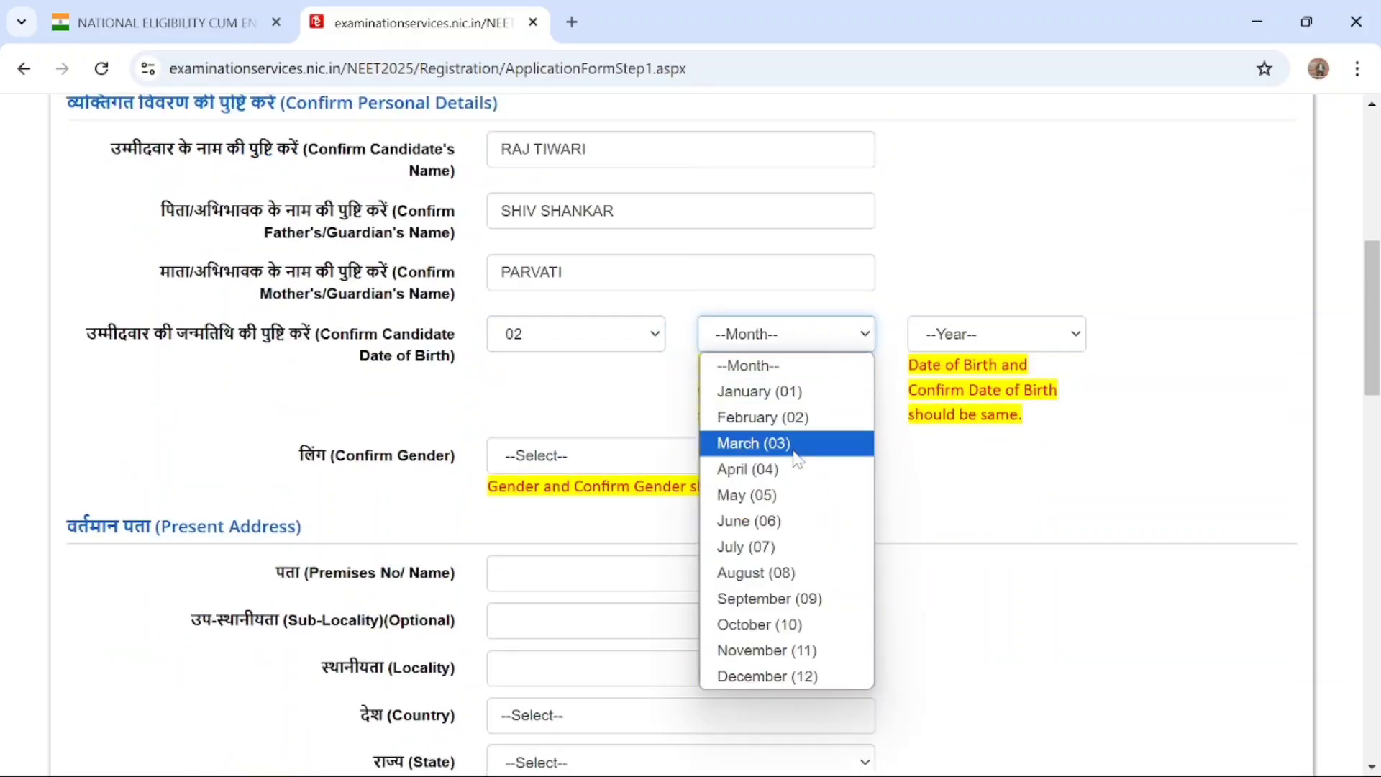
pyautogui.click(797, 469)
pyautogui.click(793, 462)
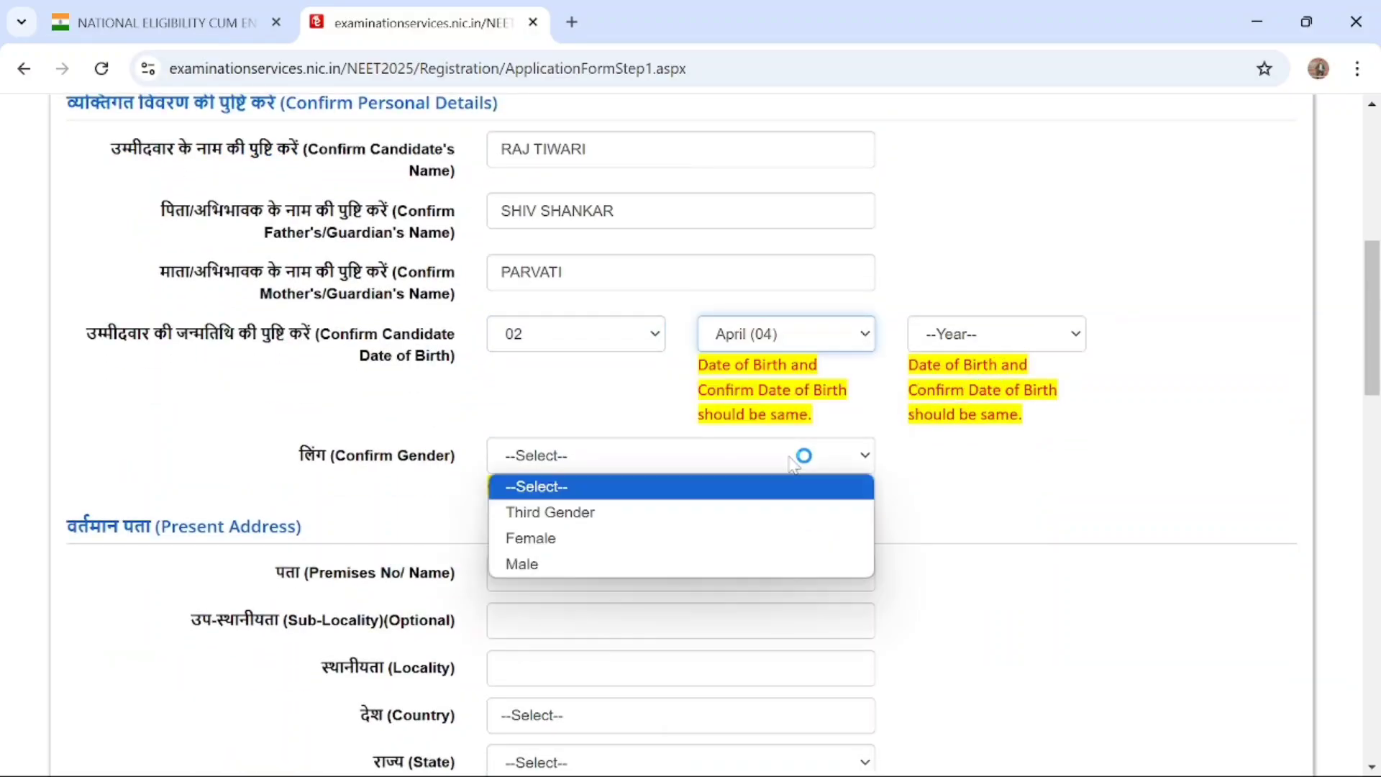
pyautogui.click(812, 346)
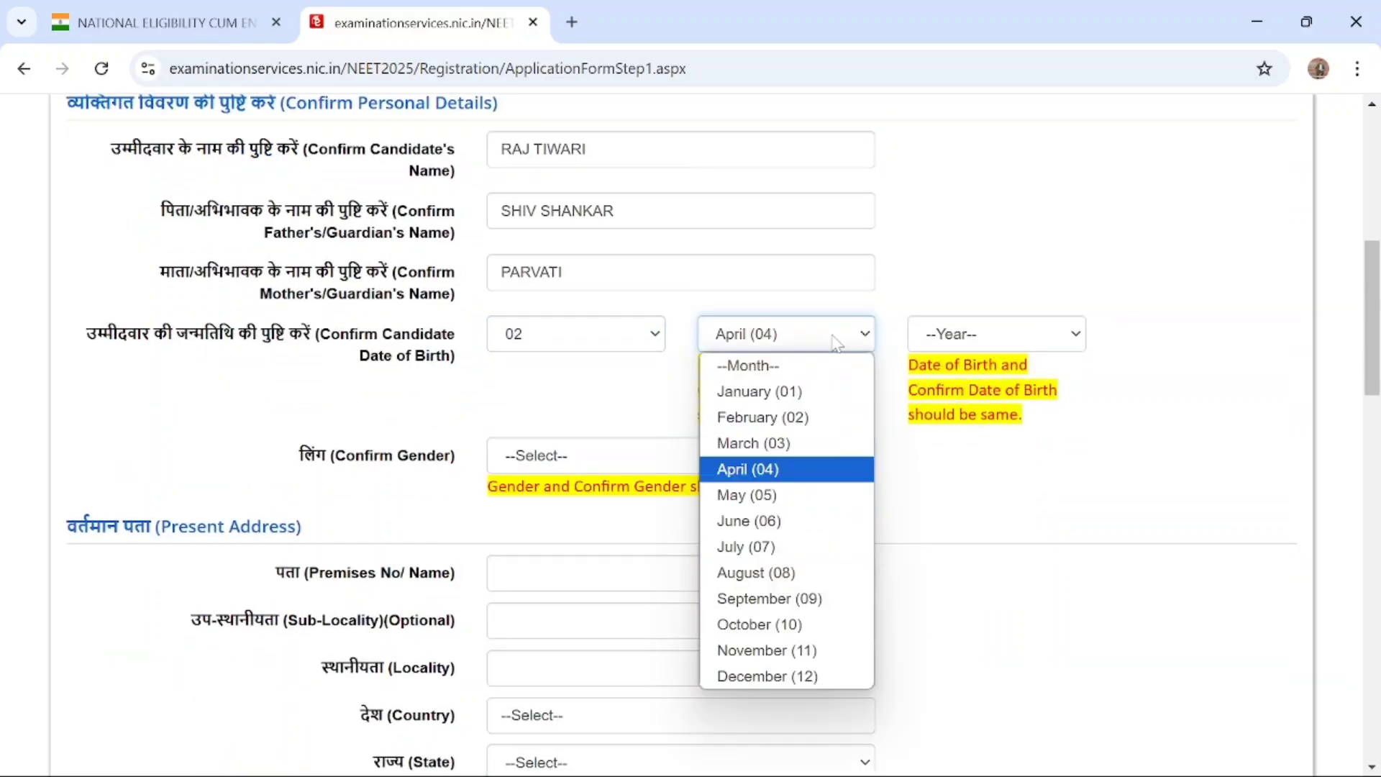
pyautogui.click(795, 444)
pyautogui.click(1075, 335)
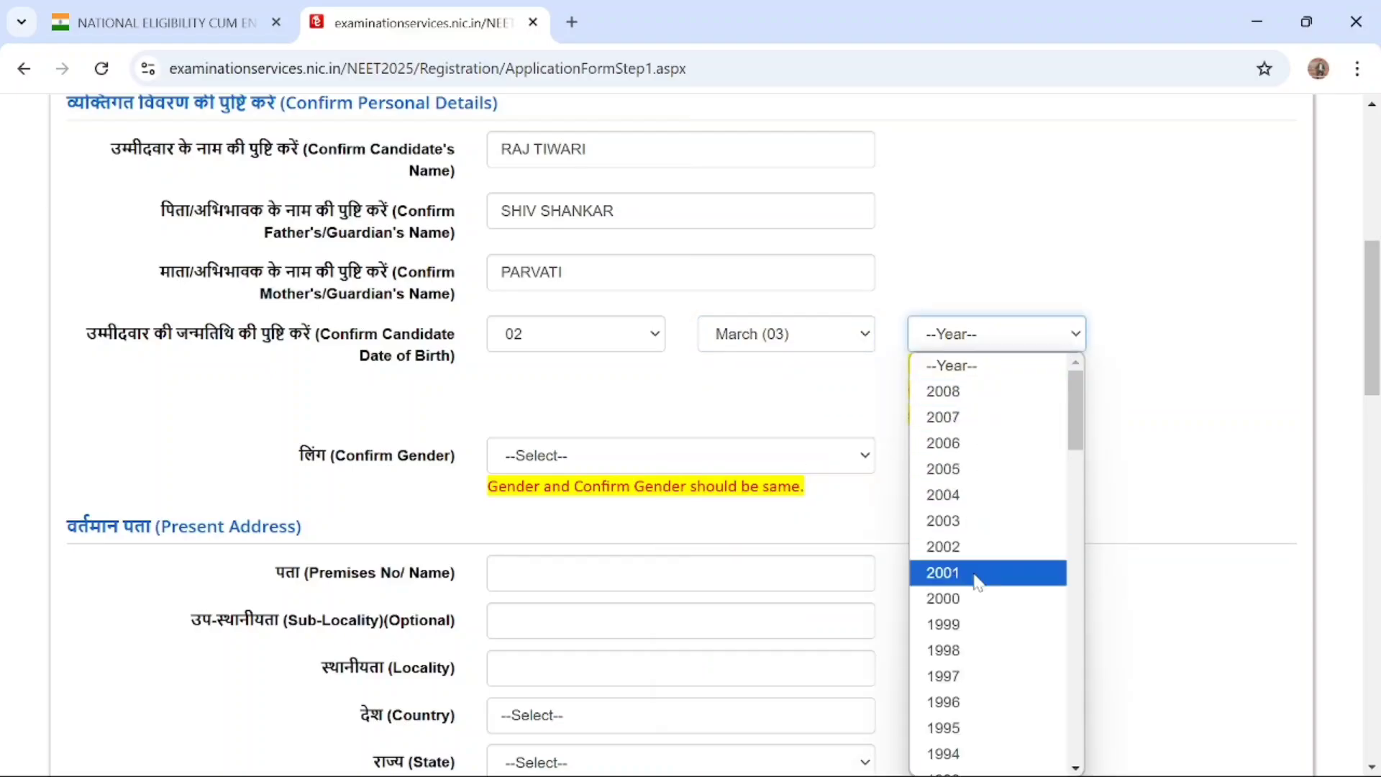
pyautogui.scroll(-2, 974, 576)
pyautogui.click(964, 496)
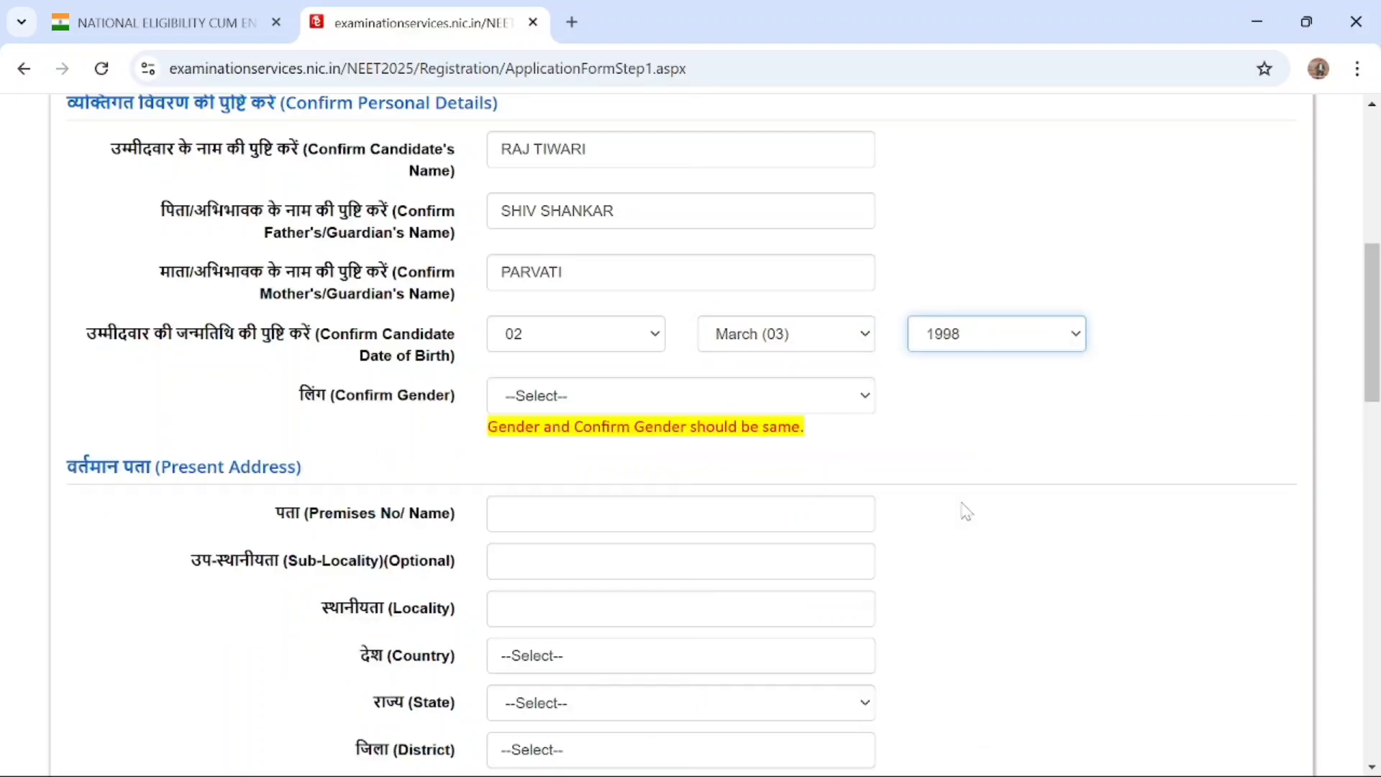
# Set the gender confirmation to Male in the Confirm Personal Details section
pyautogui.scroll(-3, 962, 508)
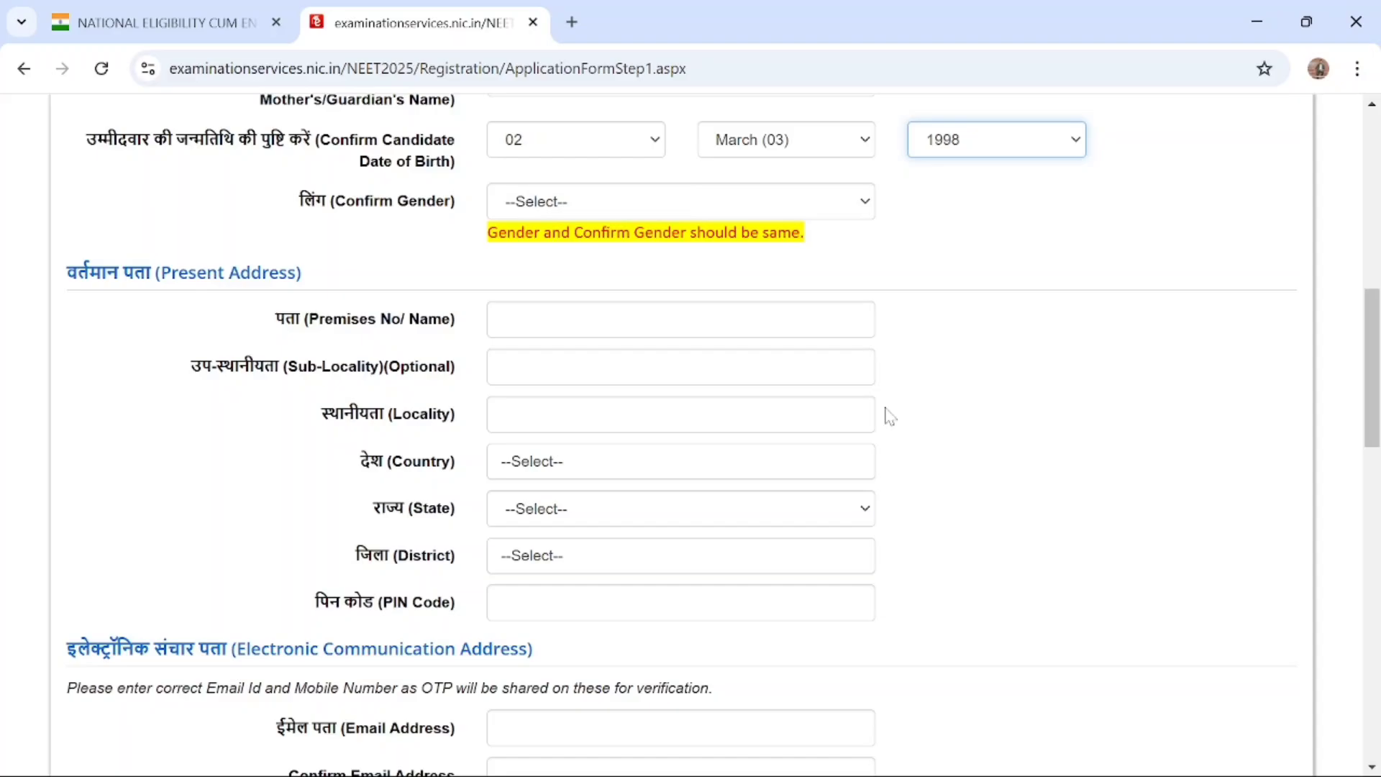
pyautogui.click(815, 213)
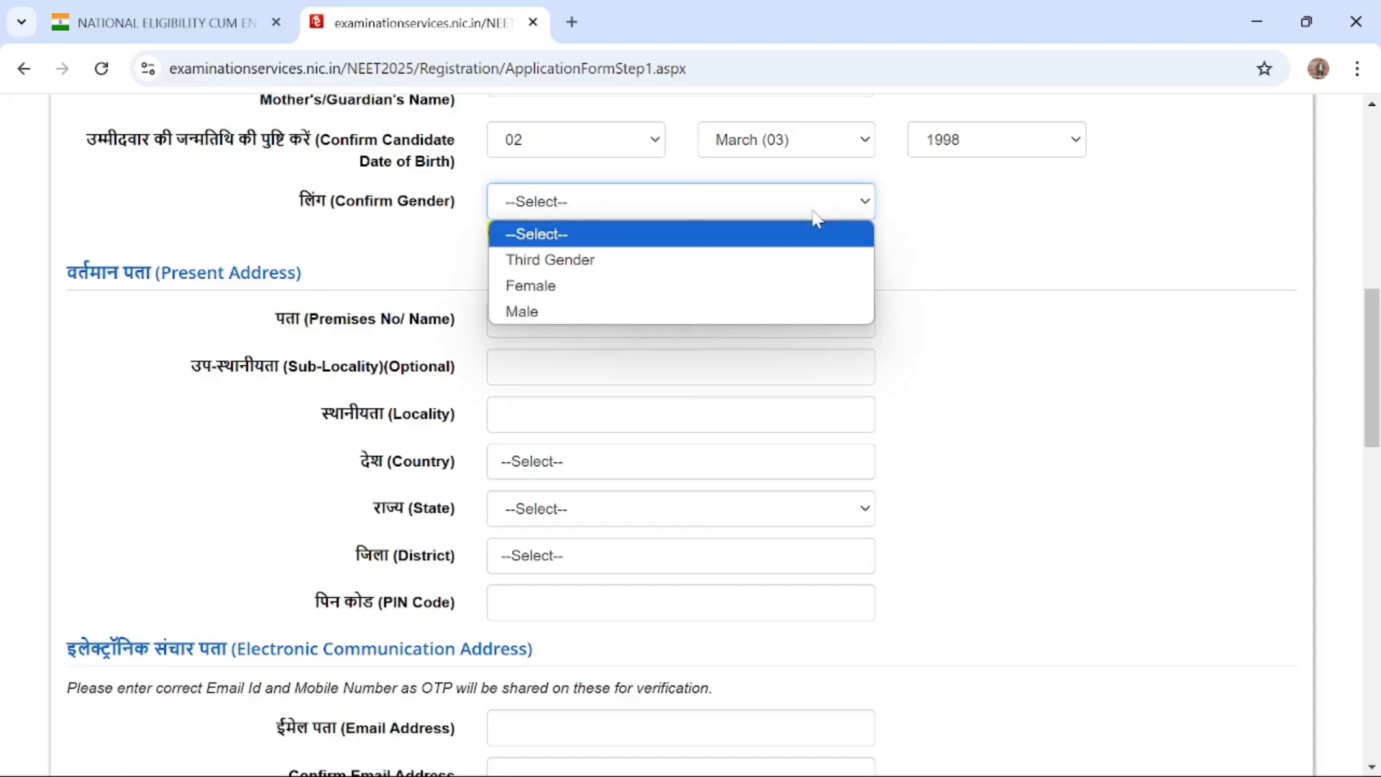
pyautogui.click(661, 310)
# Delete and re-enter the last letter of the father's/guardian's name in the Confirm Personal Details section
pyautogui.scroll(4, 691, 432)
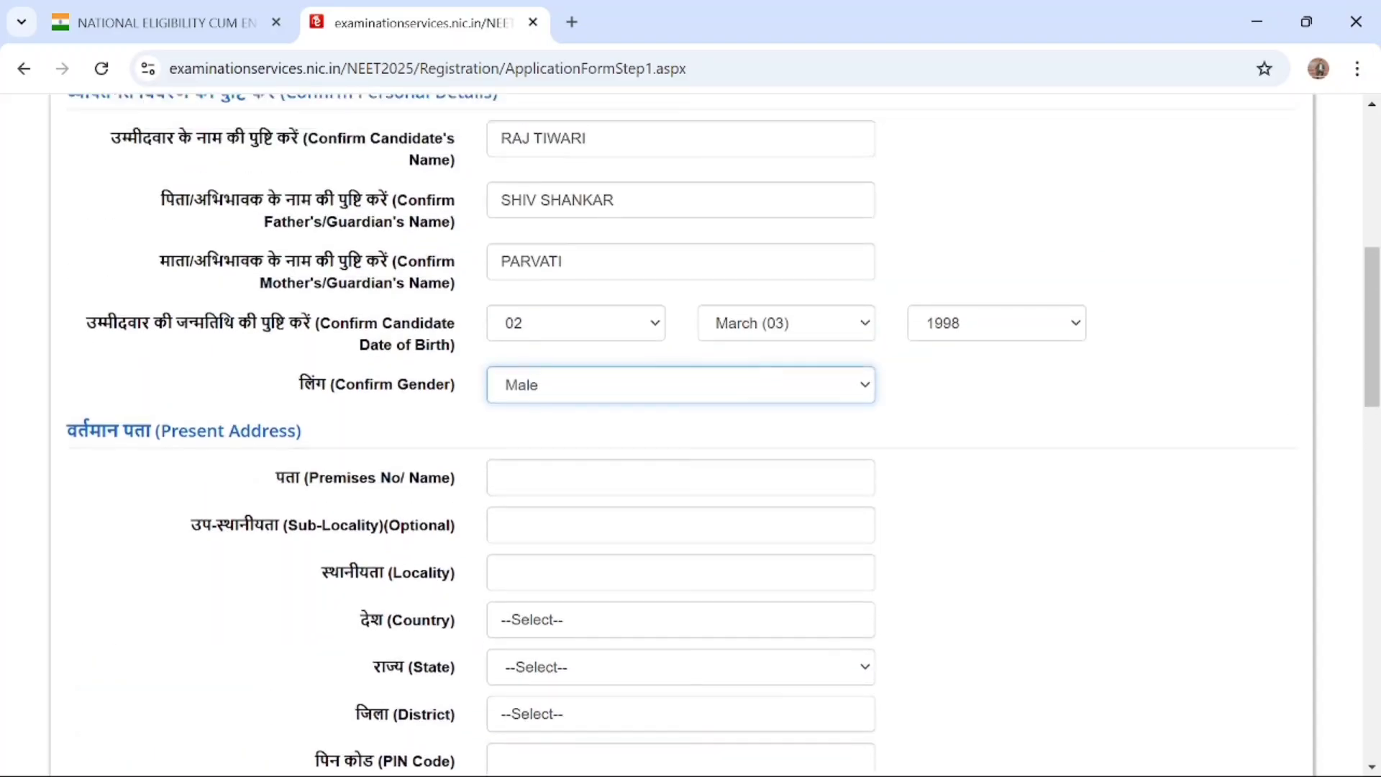
pyautogui.scroll(-6, 691, 431)
pyautogui.scroll(-1, 765, 297)
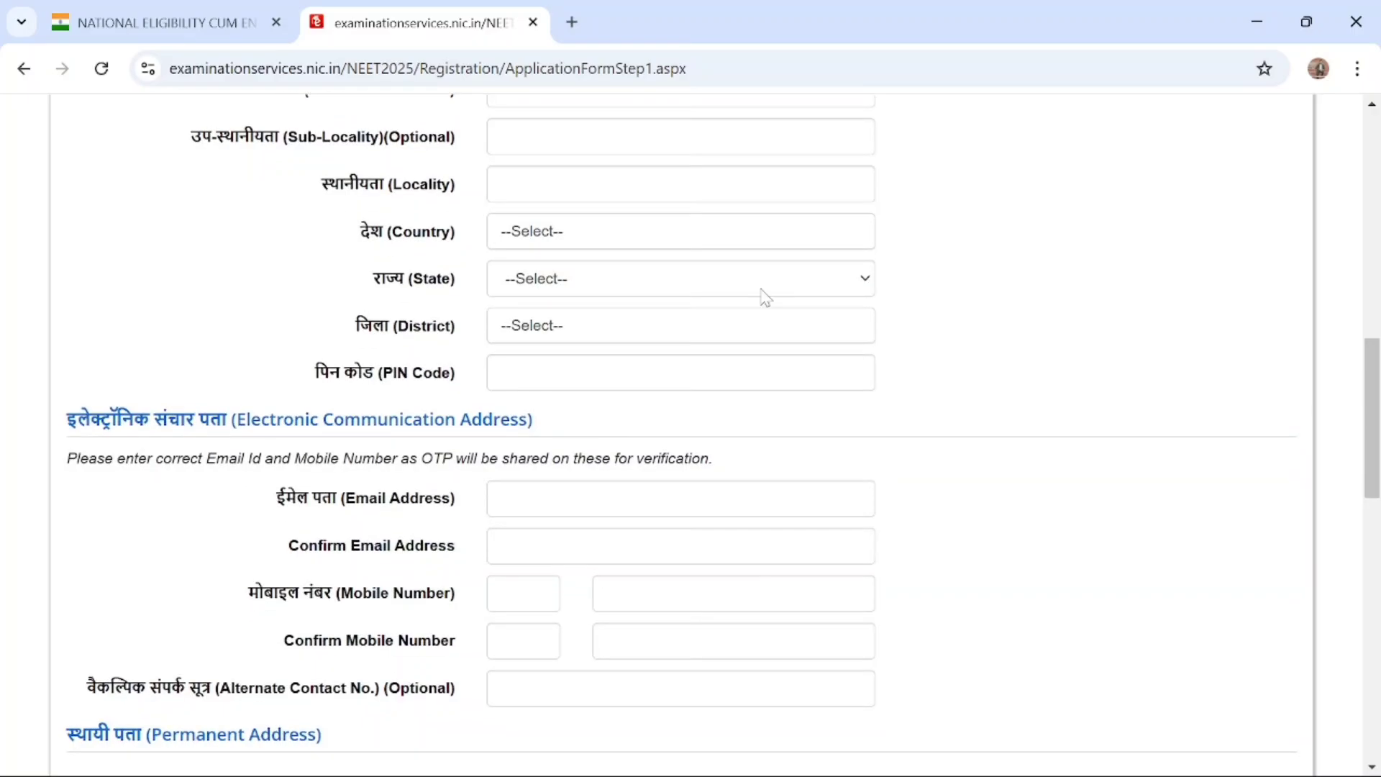
pyautogui.scroll(3, 766, 297)
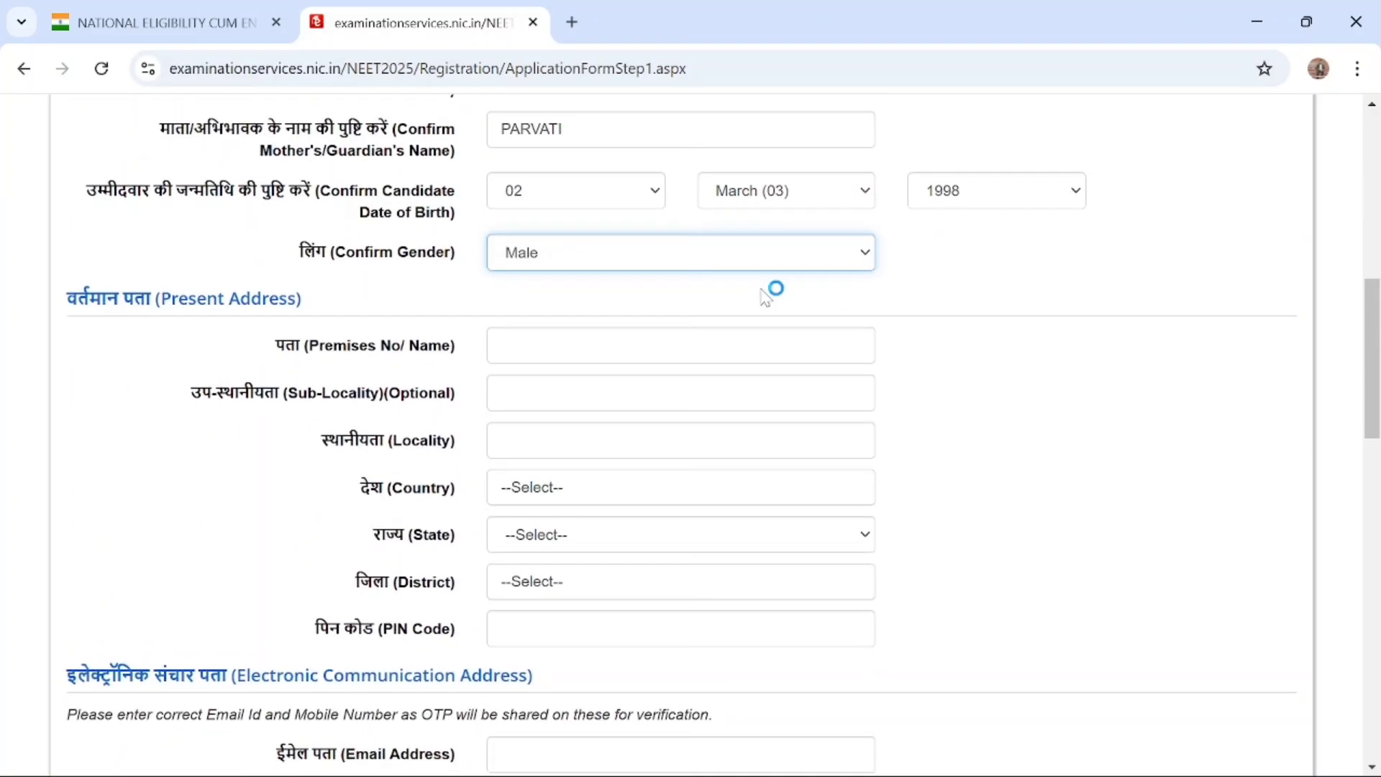
pyautogui.scroll(3, 610, 222)
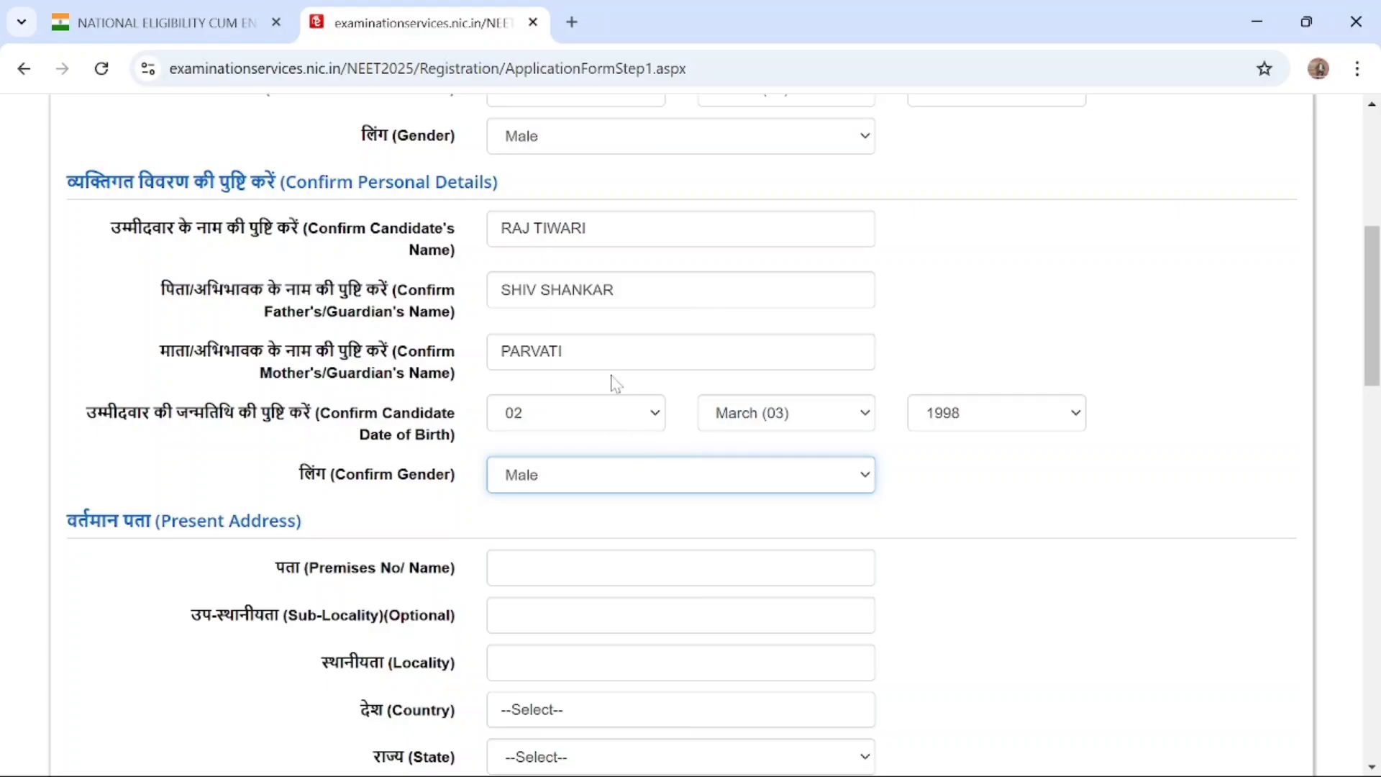
pyautogui.click(607, 290)
pyautogui.press('BackSpace')
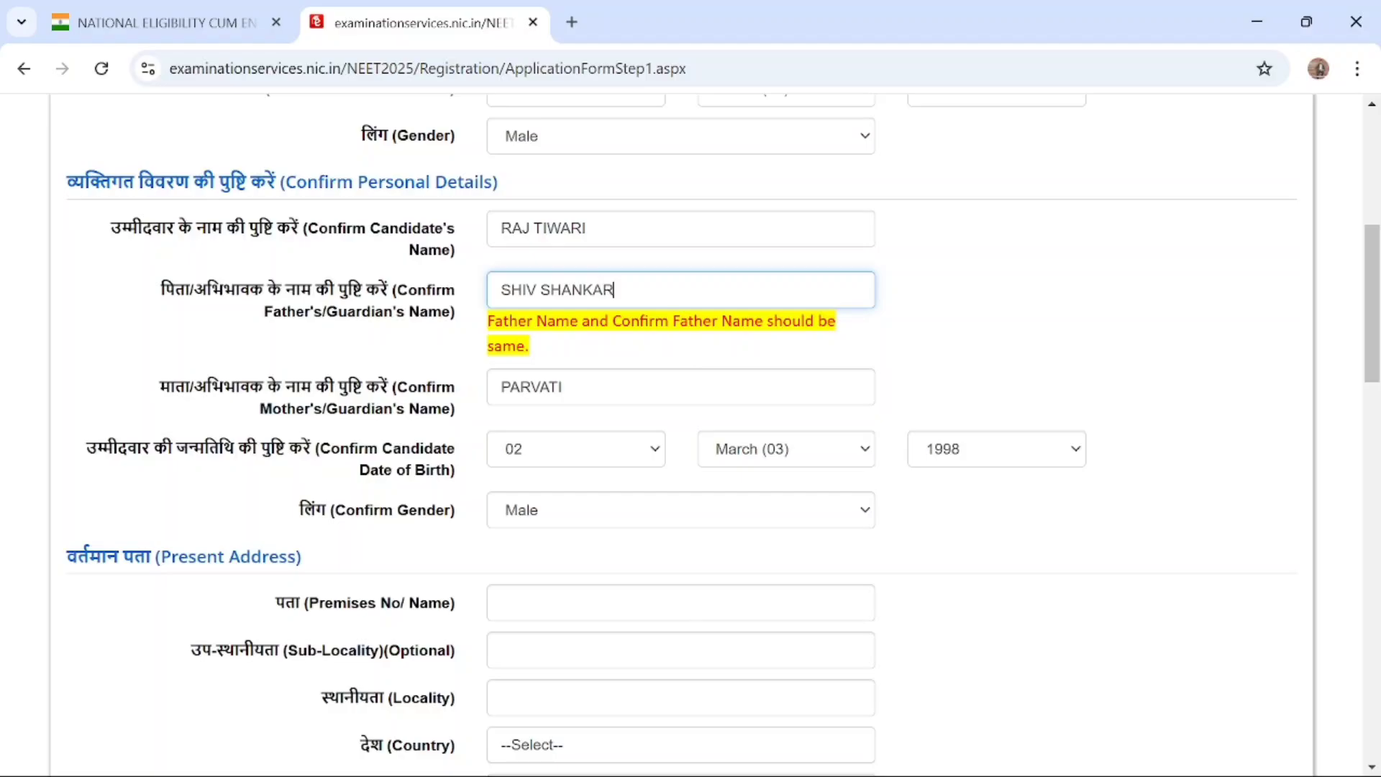
pyautogui.write('R')
pyautogui.click(968, 353)
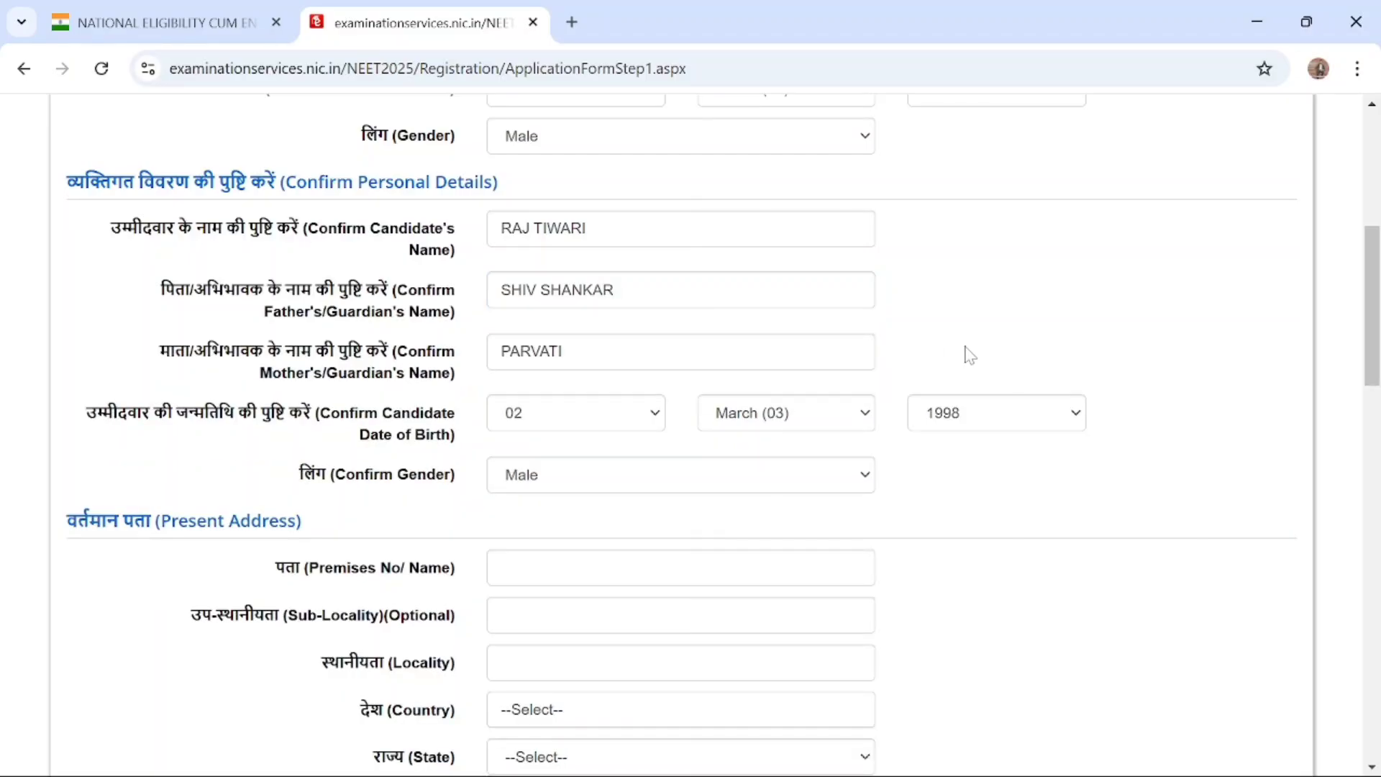
# Enter the candidate's premises number or name in the Present Address section
pyautogui.scroll(-2, 970, 355)
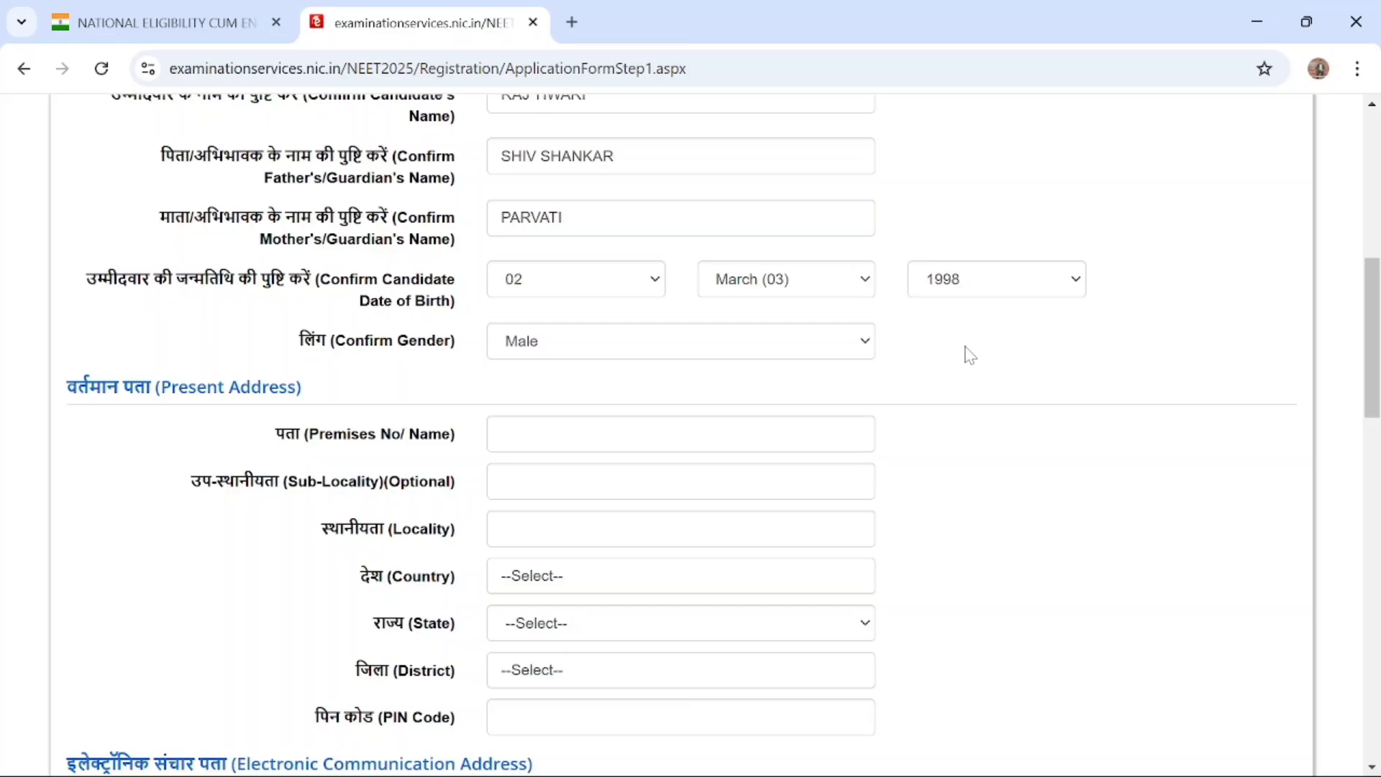
pyautogui.scroll(-3, 970, 356)
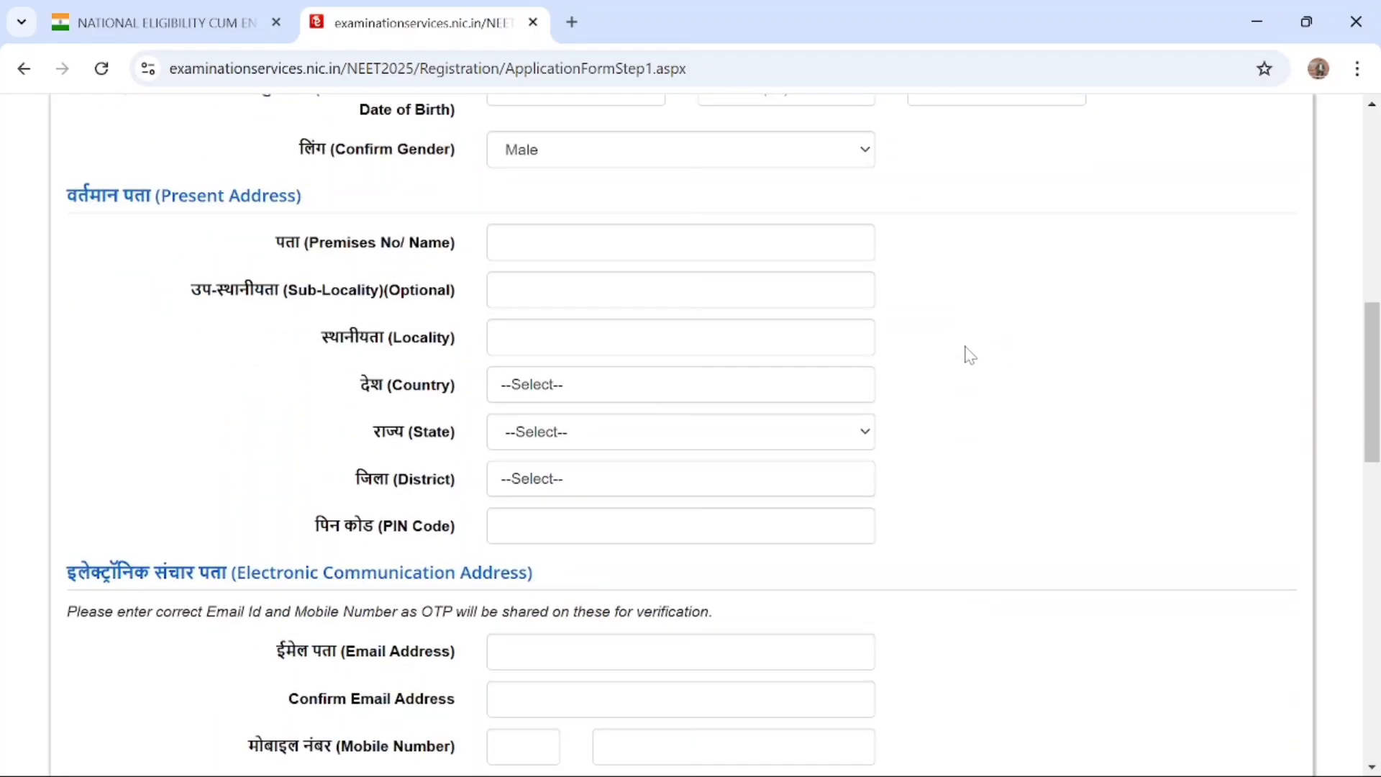
pyautogui.scroll(-1, 970, 355)
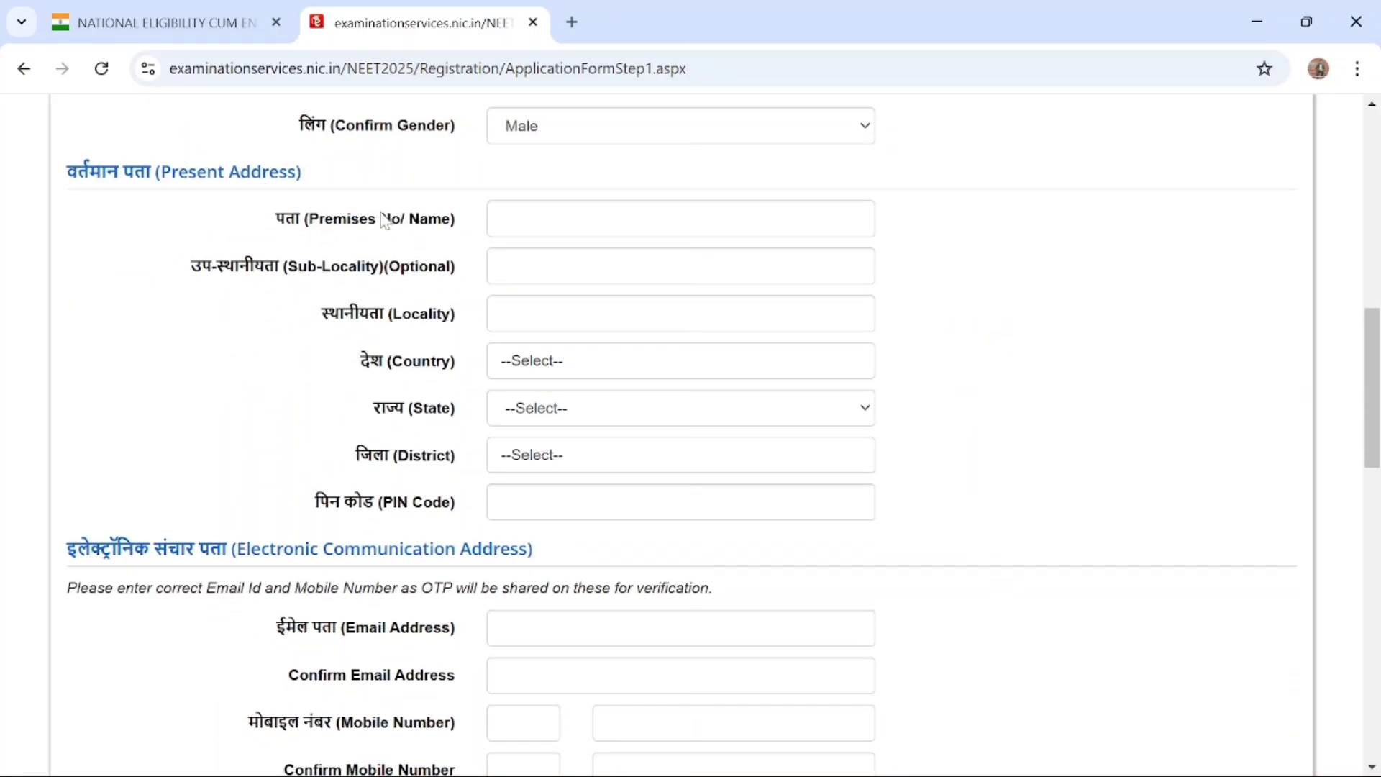
pyautogui.click(561, 222)
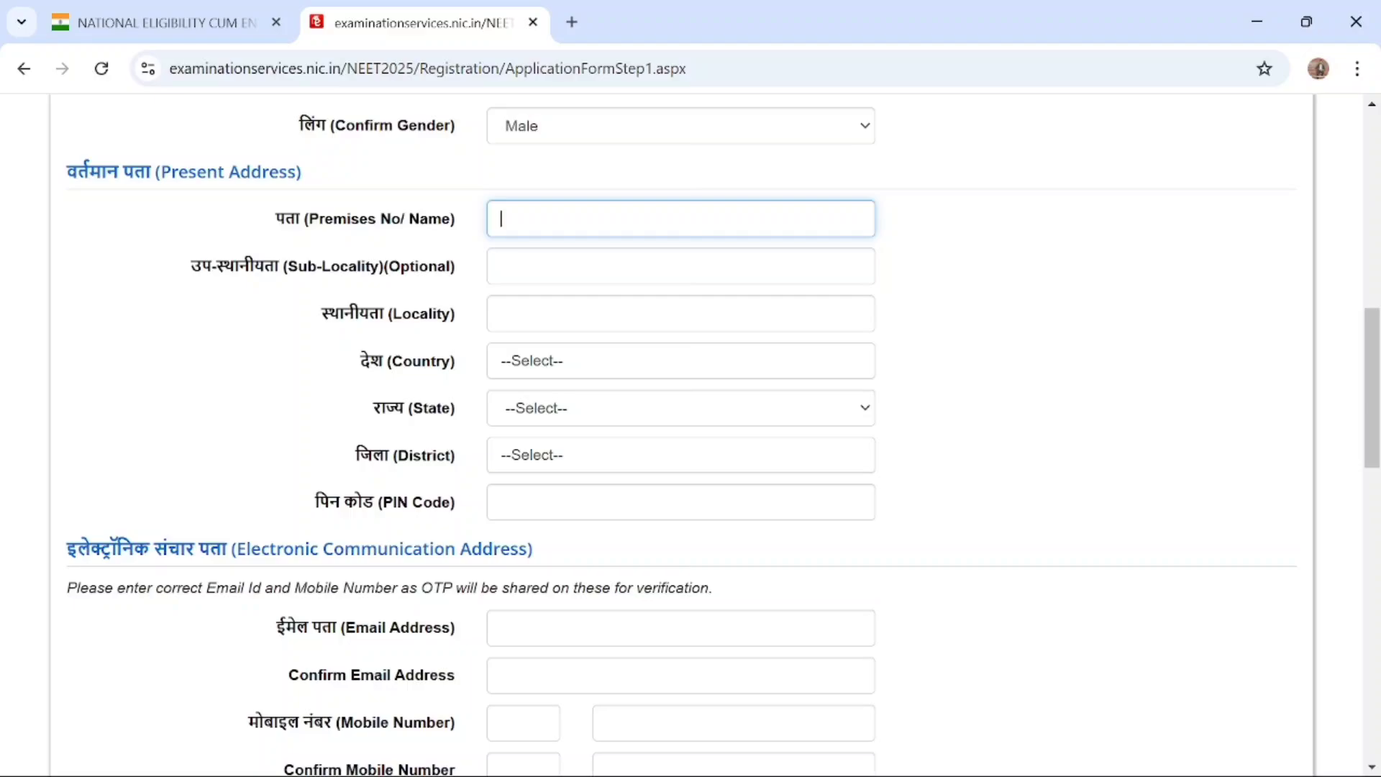
pyautogui.write('HAIDARABAD GA')
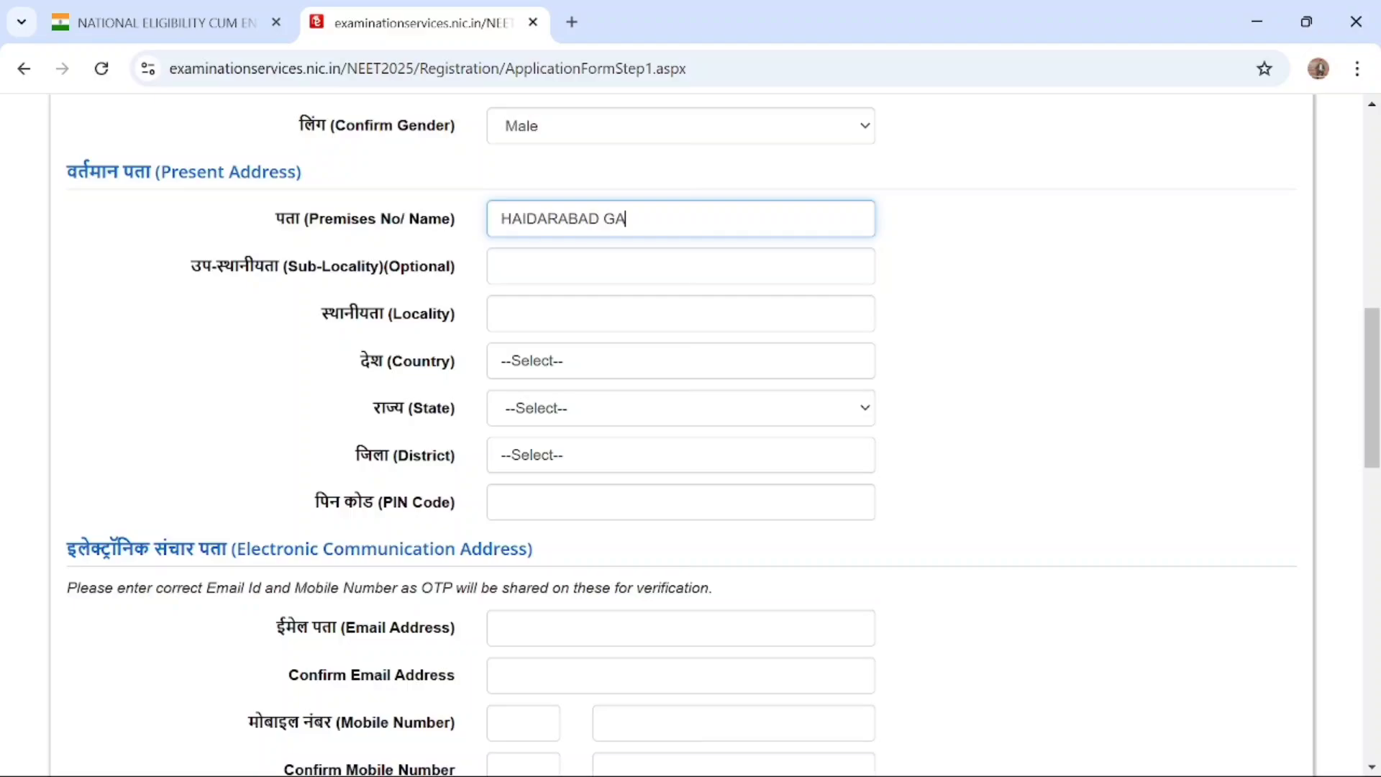
pyautogui.write('TE')
pyautogui.press('Tab')
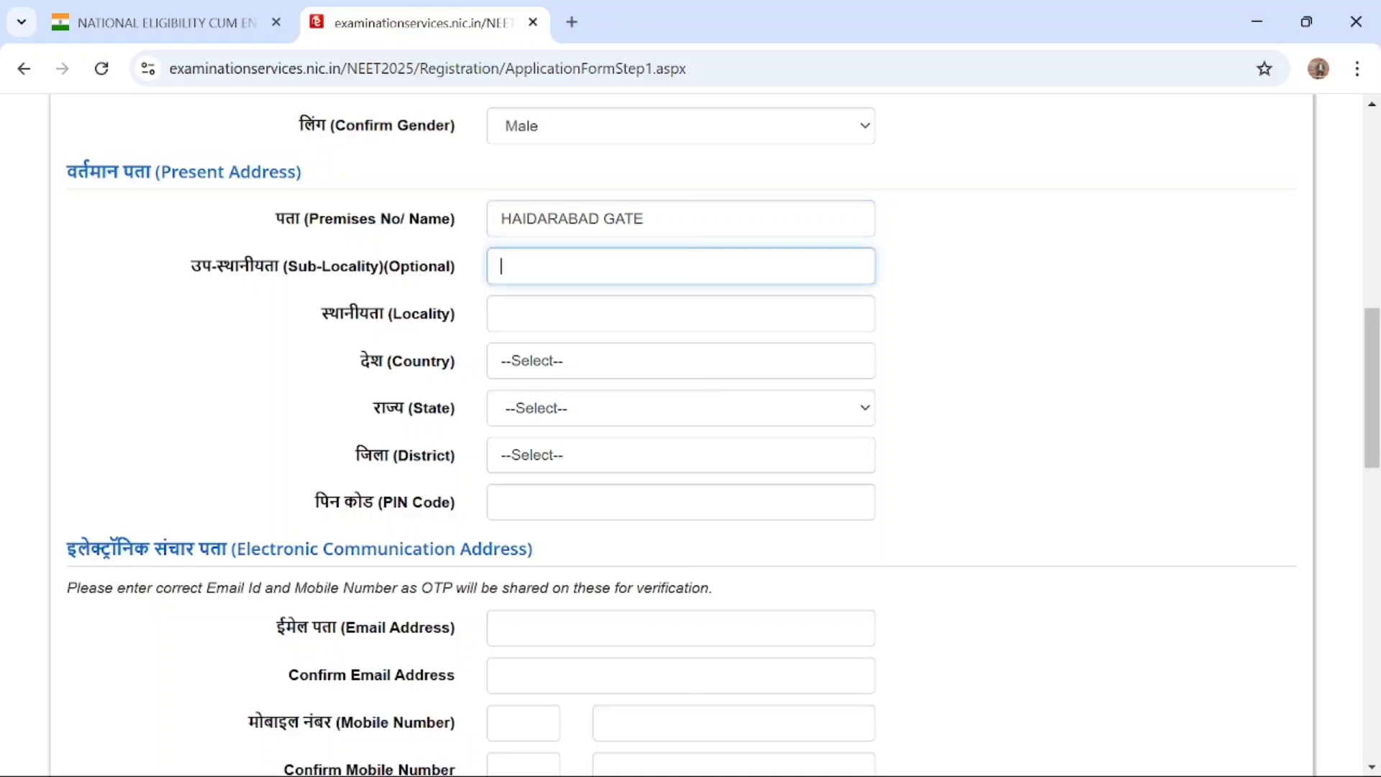
# Fill in the candidate's optional sub-locality and the locality in the Present Address section
pyautogui.write('BHU')
pyautogui.click(518, 317)
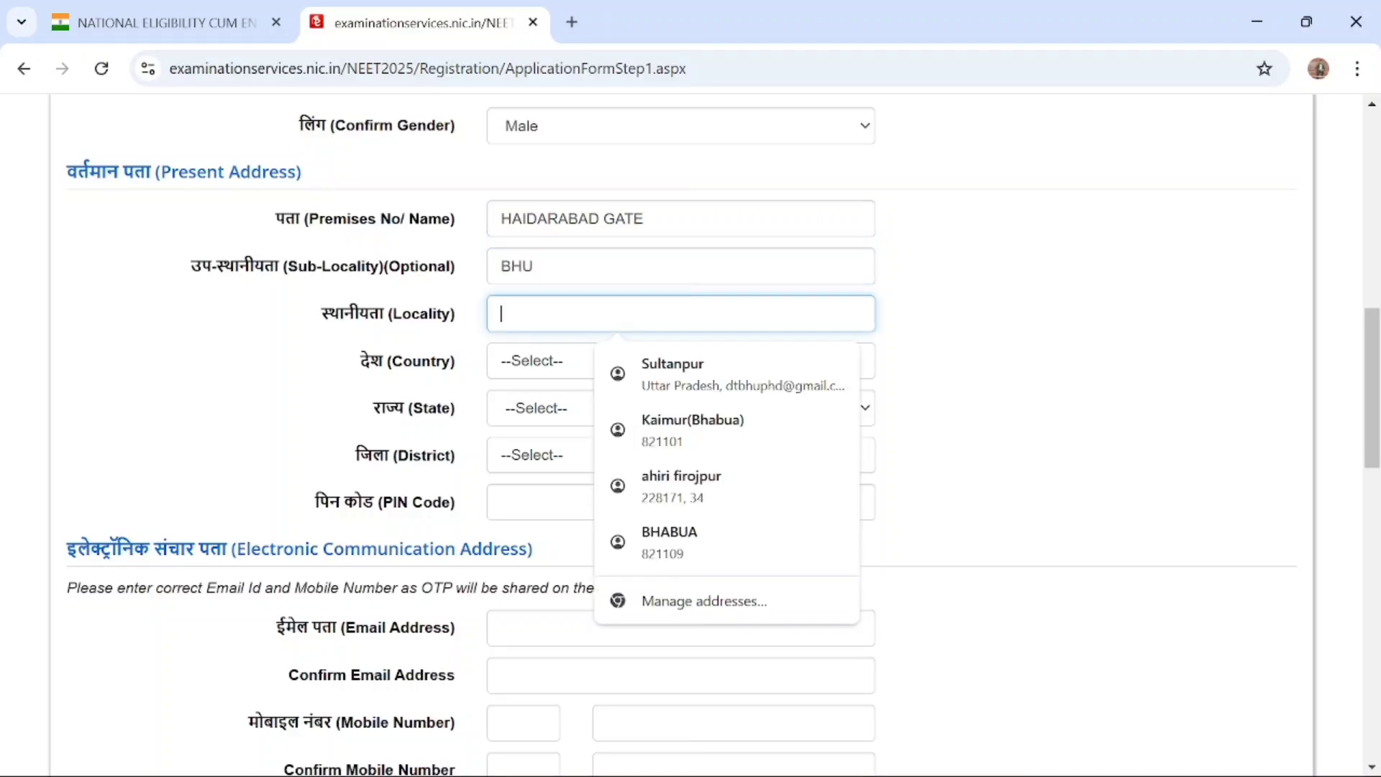
pyautogui.write('VARA')
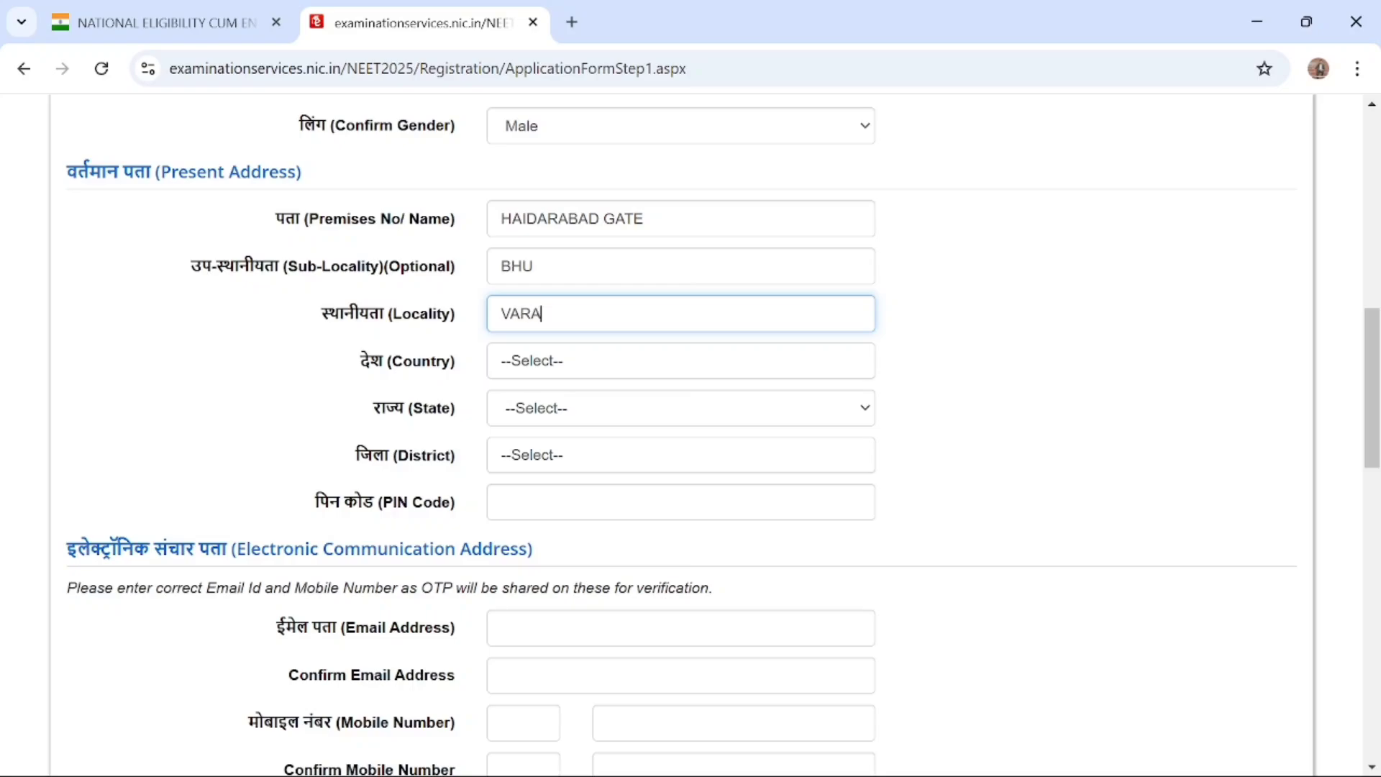
pyautogui.write('NASI')
# Set the country to India and the state to UTTAR PRADESH in the Present Address section
pyautogui.click(549, 368)
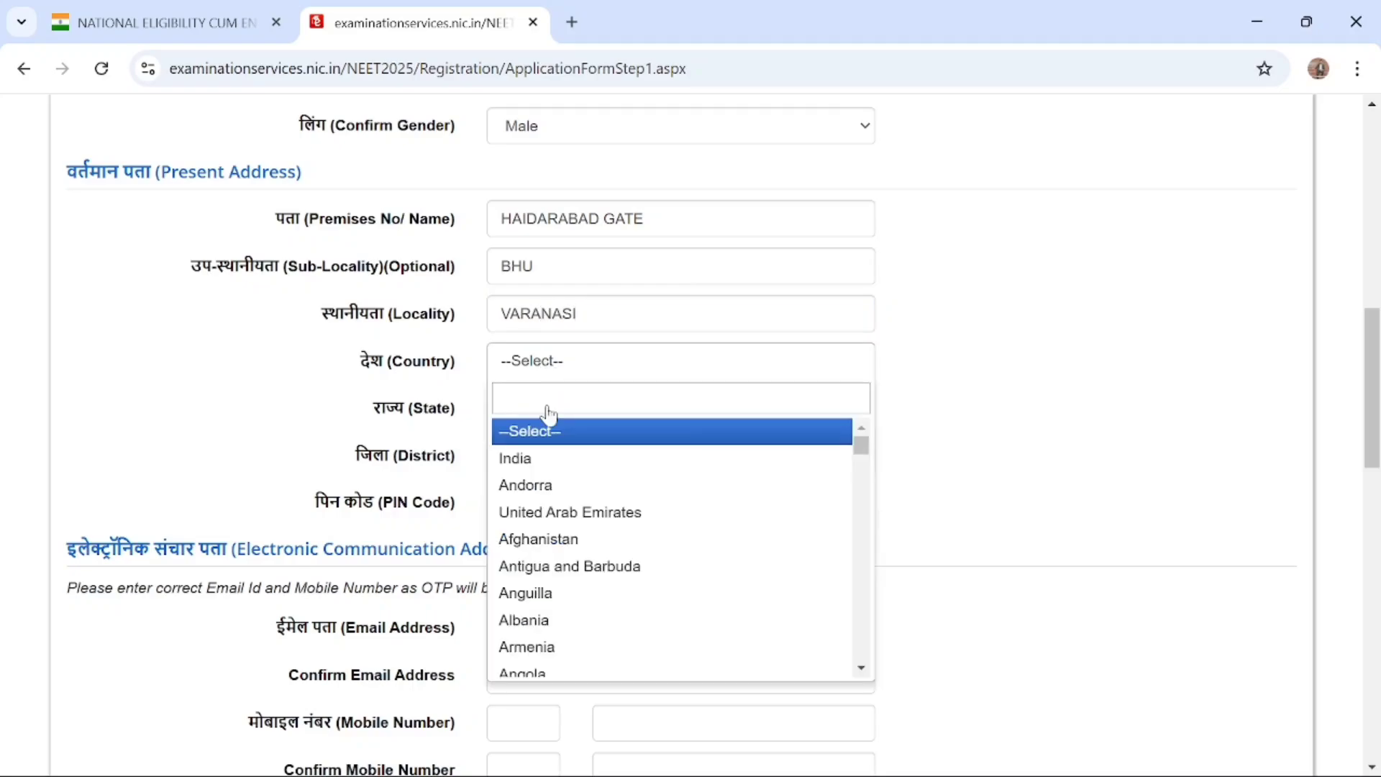
pyautogui.click(552, 460)
pyautogui.click(604, 423)
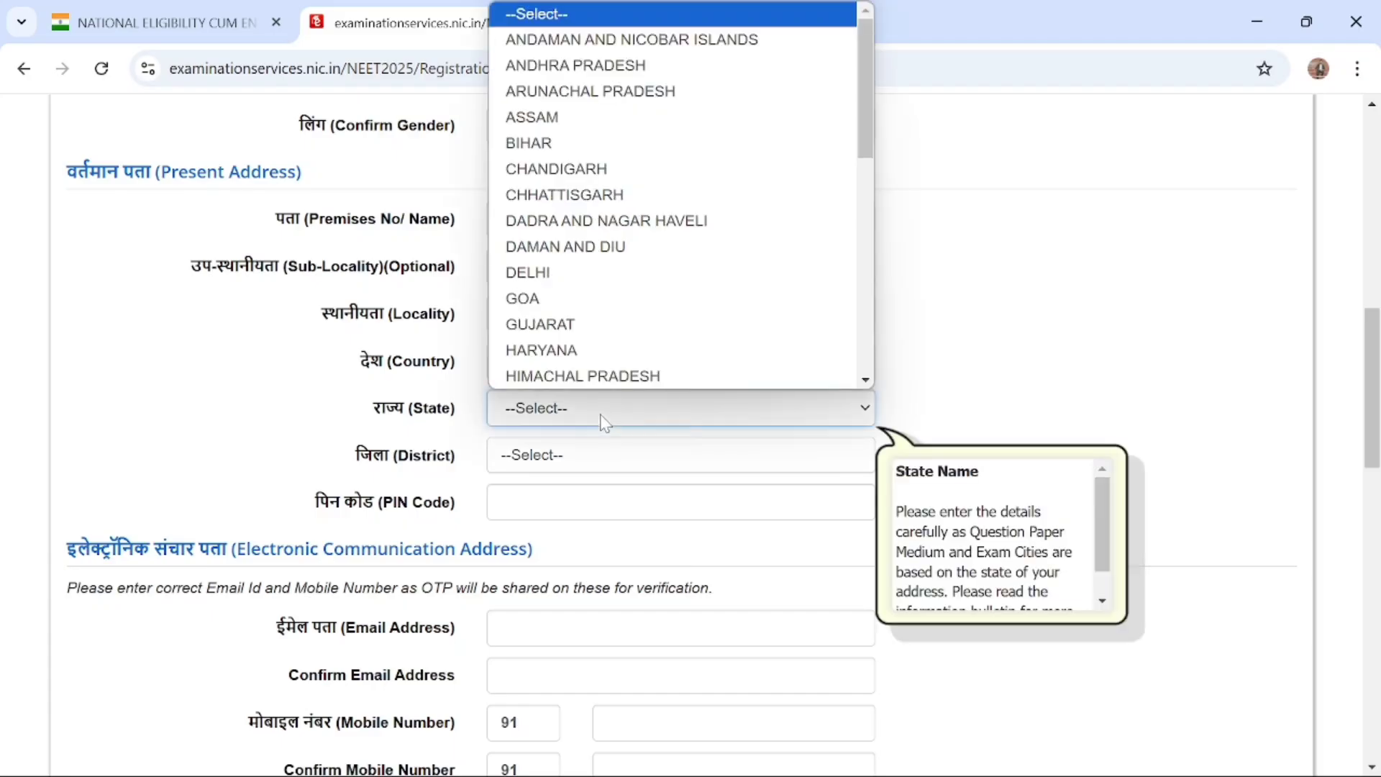
pyautogui.scroll(-8, 605, 324)
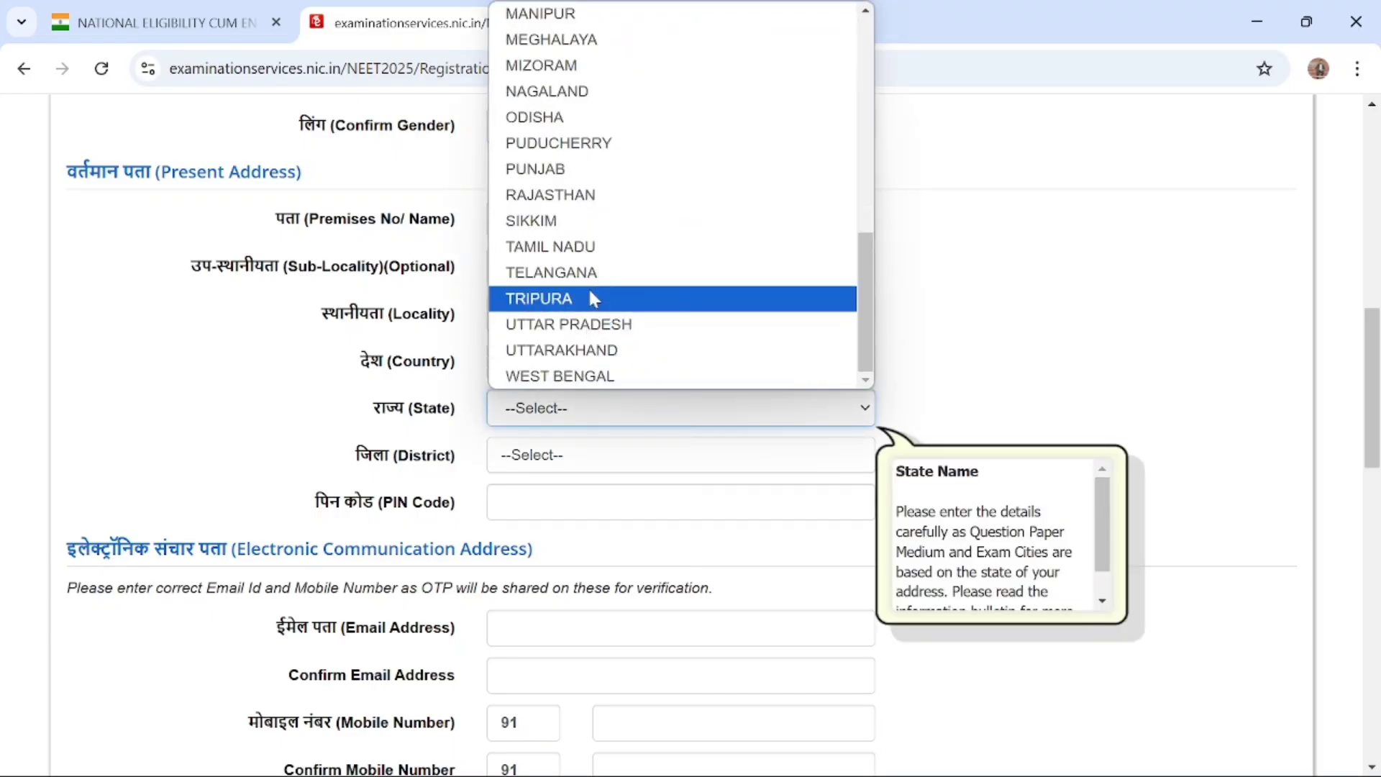
pyautogui.click(587, 323)
# Set the district to SULTANPUR in the Present Address section
pyautogui.scroll(-1, 608, 457)
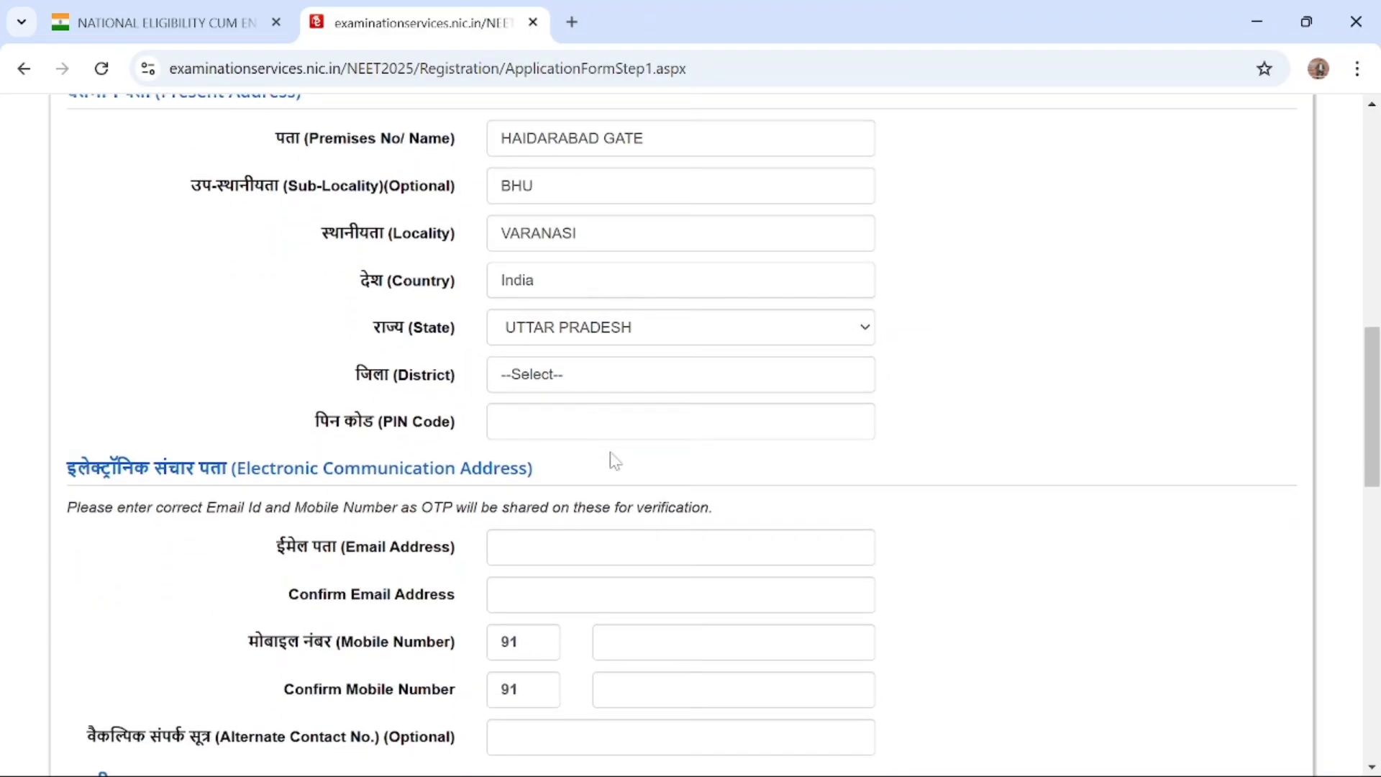
pyautogui.click(615, 378)
pyautogui.scroll(-10, 616, 590)
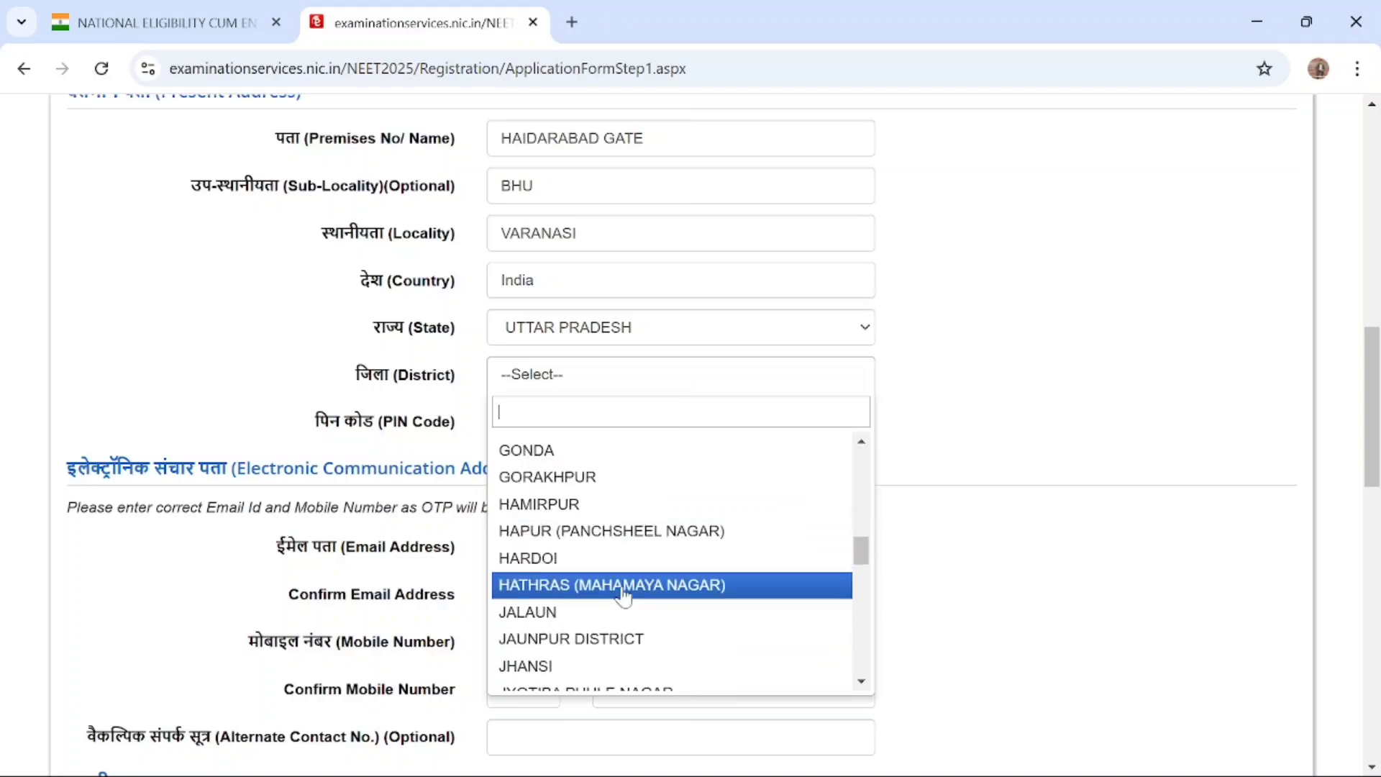
pyautogui.scroll(1, 623, 597)
pyautogui.scroll(9, 615, 557)
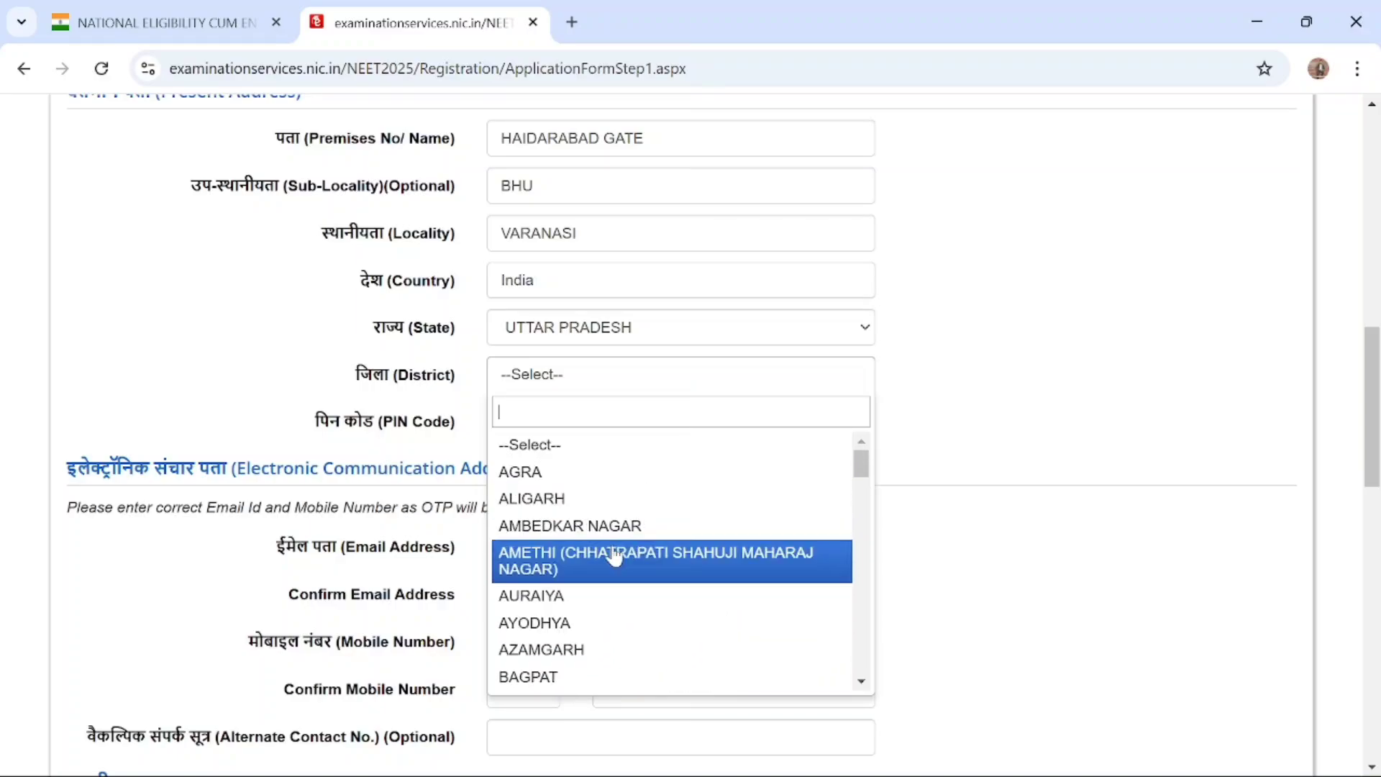
pyautogui.scroll(-13, 607, 654)
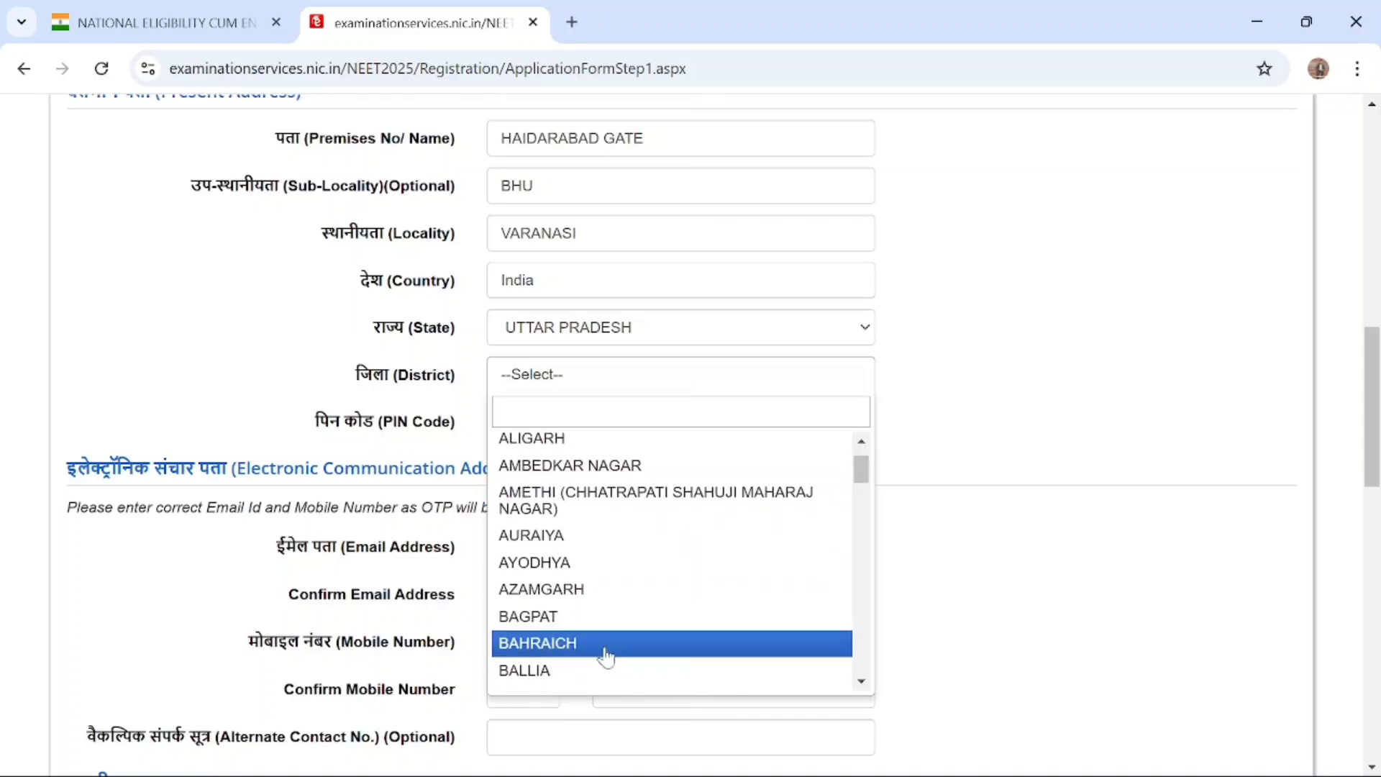
pyautogui.scroll(-8, 606, 654)
pyautogui.scroll(1, 604, 651)
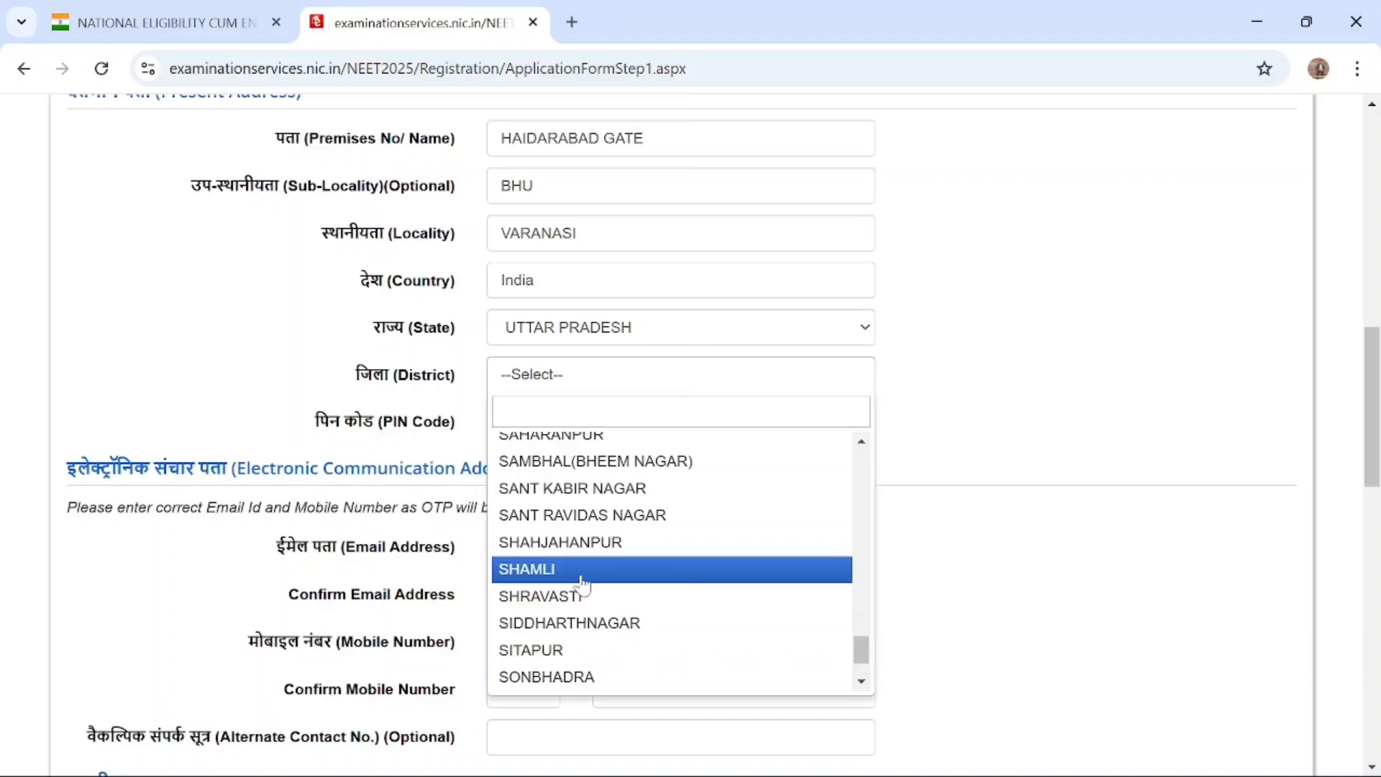
pyautogui.scroll(1, 581, 583)
pyautogui.scroll(-3, 581, 583)
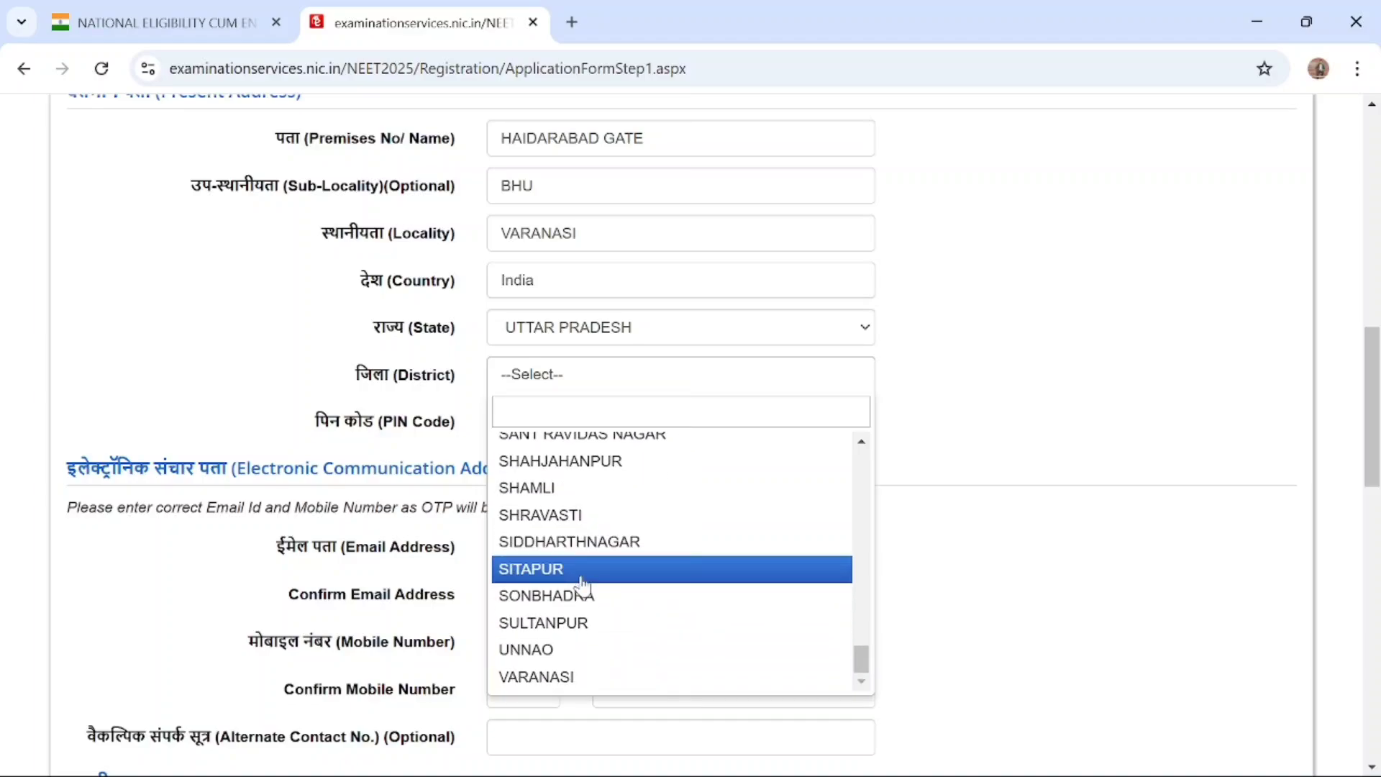
pyautogui.click(556, 625)
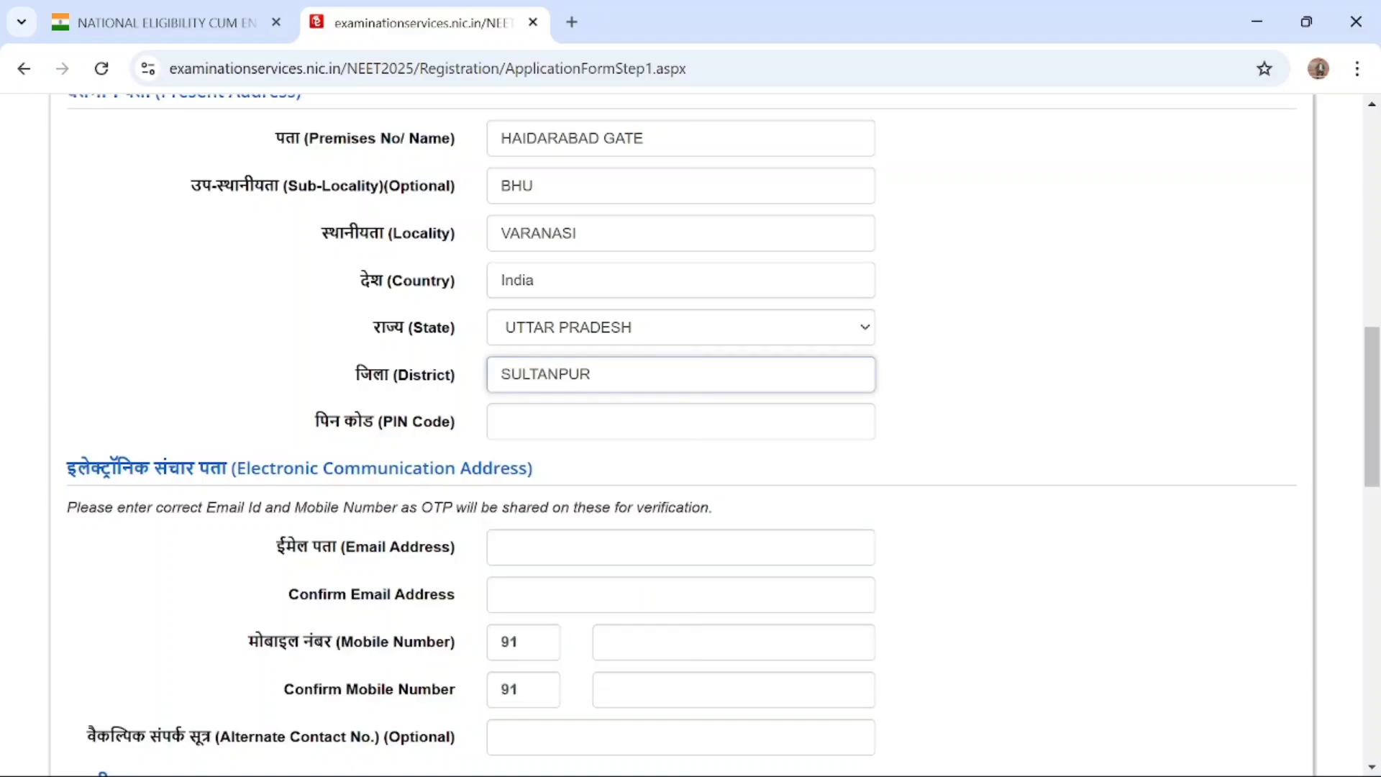
# Enter the candidate's postal PIN code in the Present Address section
pyautogui.scroll(-1, 656, 493)
pyautogui.click(608, 369)
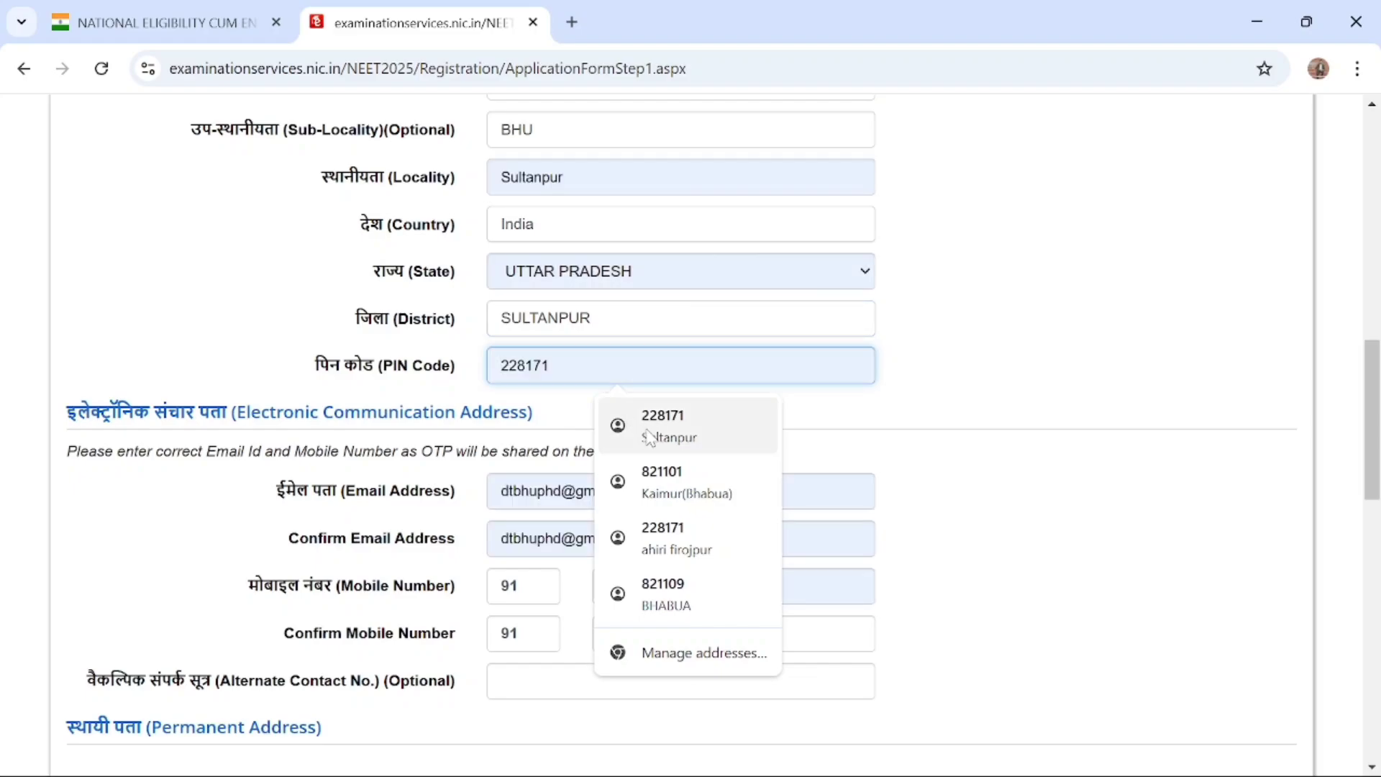
pyautogui.write('22')
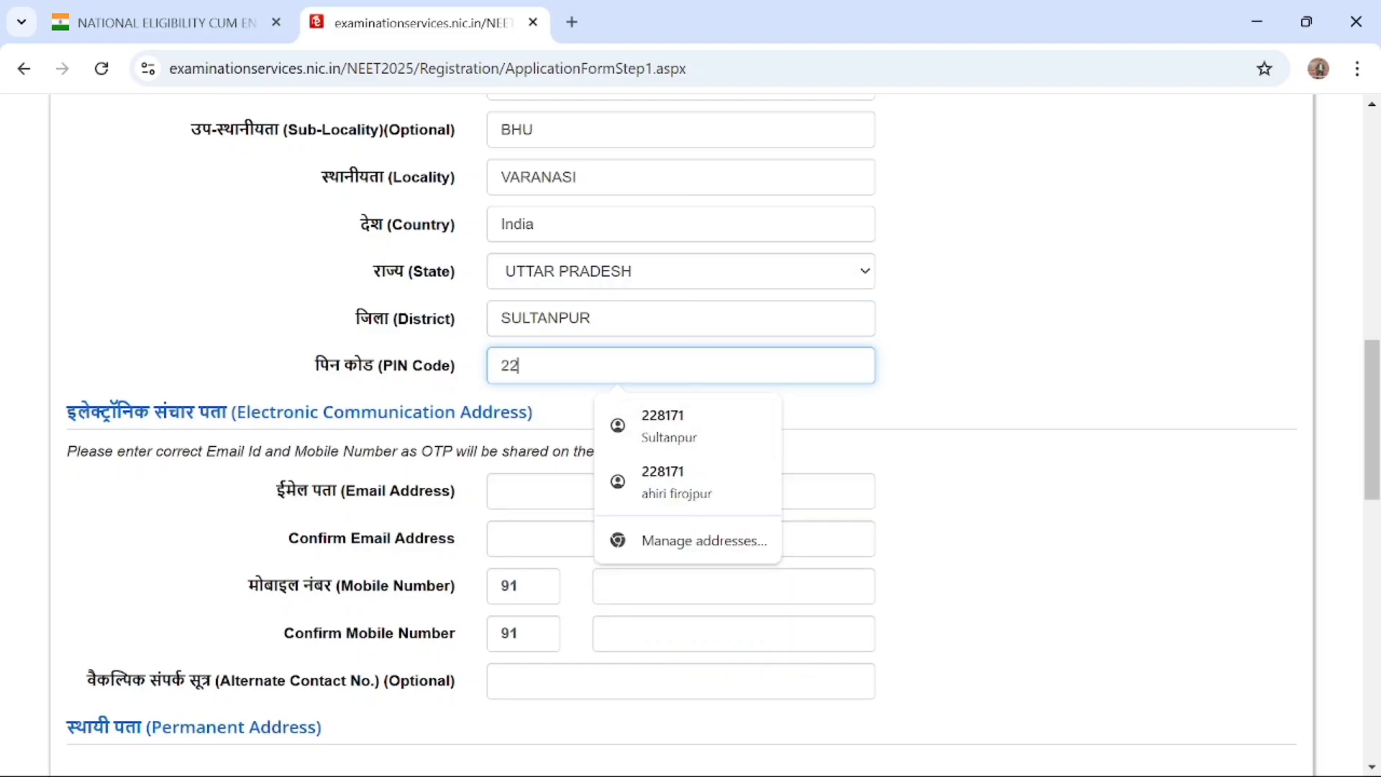
pyautogui.write('8171')
pyautogui.click(965, 456)
# Fill in and confirm the candidate's email address and mobile number, leaving the optional alternate contact number blank
pyautogui.scroll(-4, 965, 455)
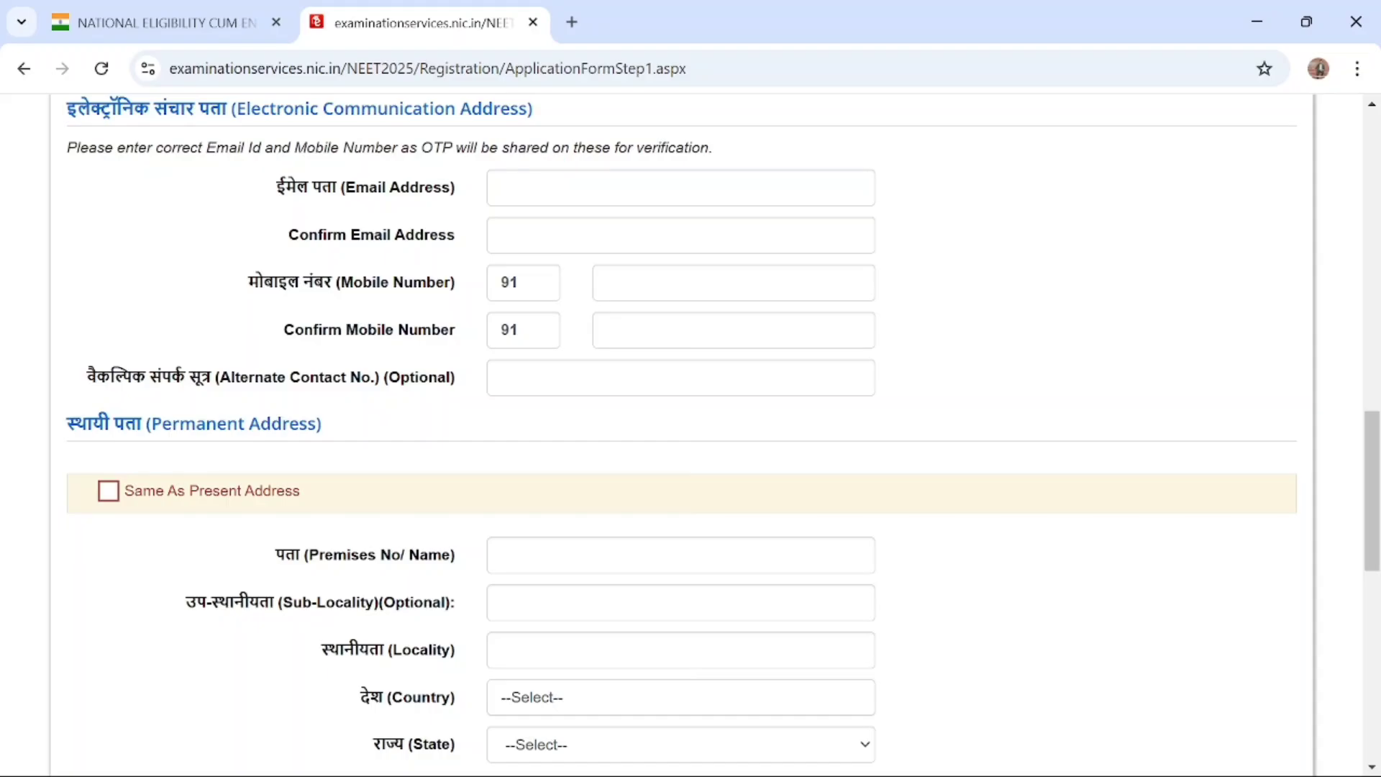
pyautogui.click(550, 184)
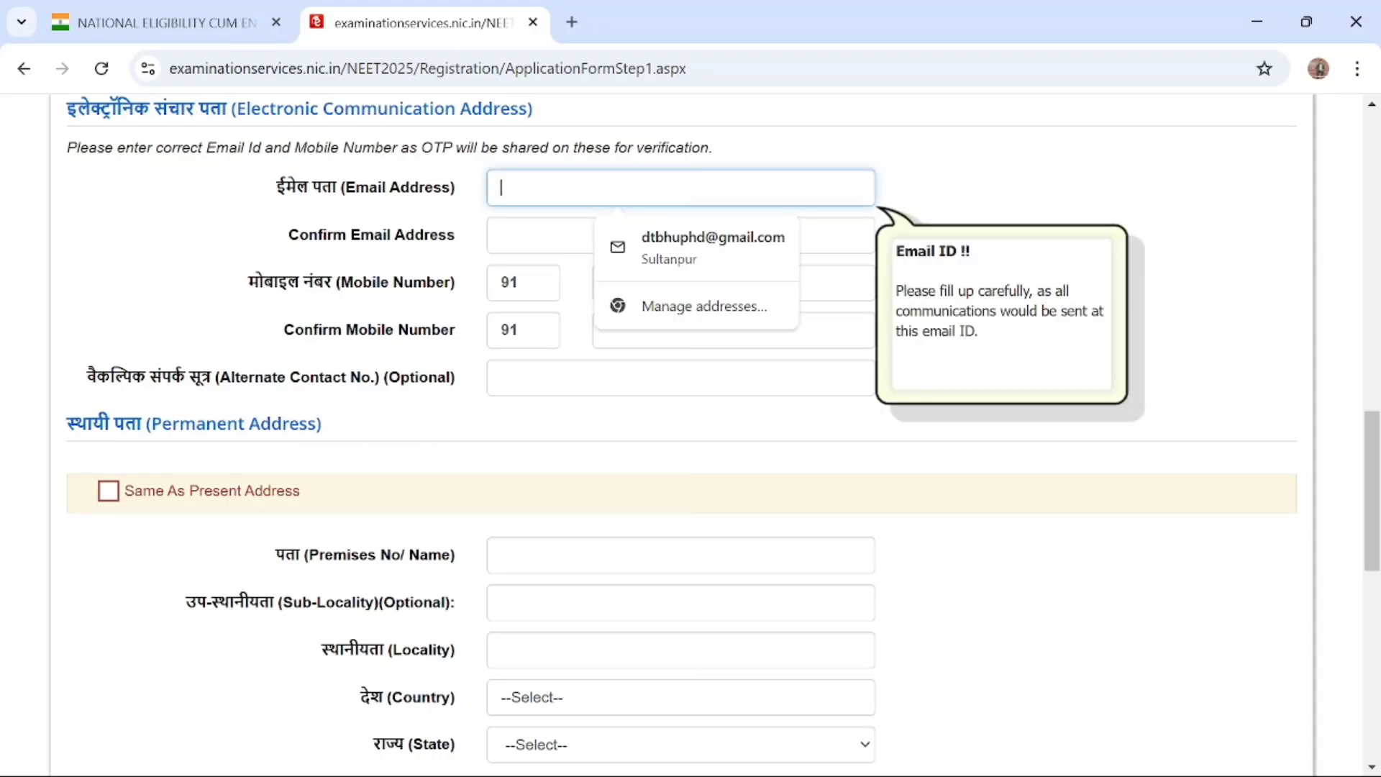
pyautogui.click(694, 266)
pyautogui.click(692, 282)
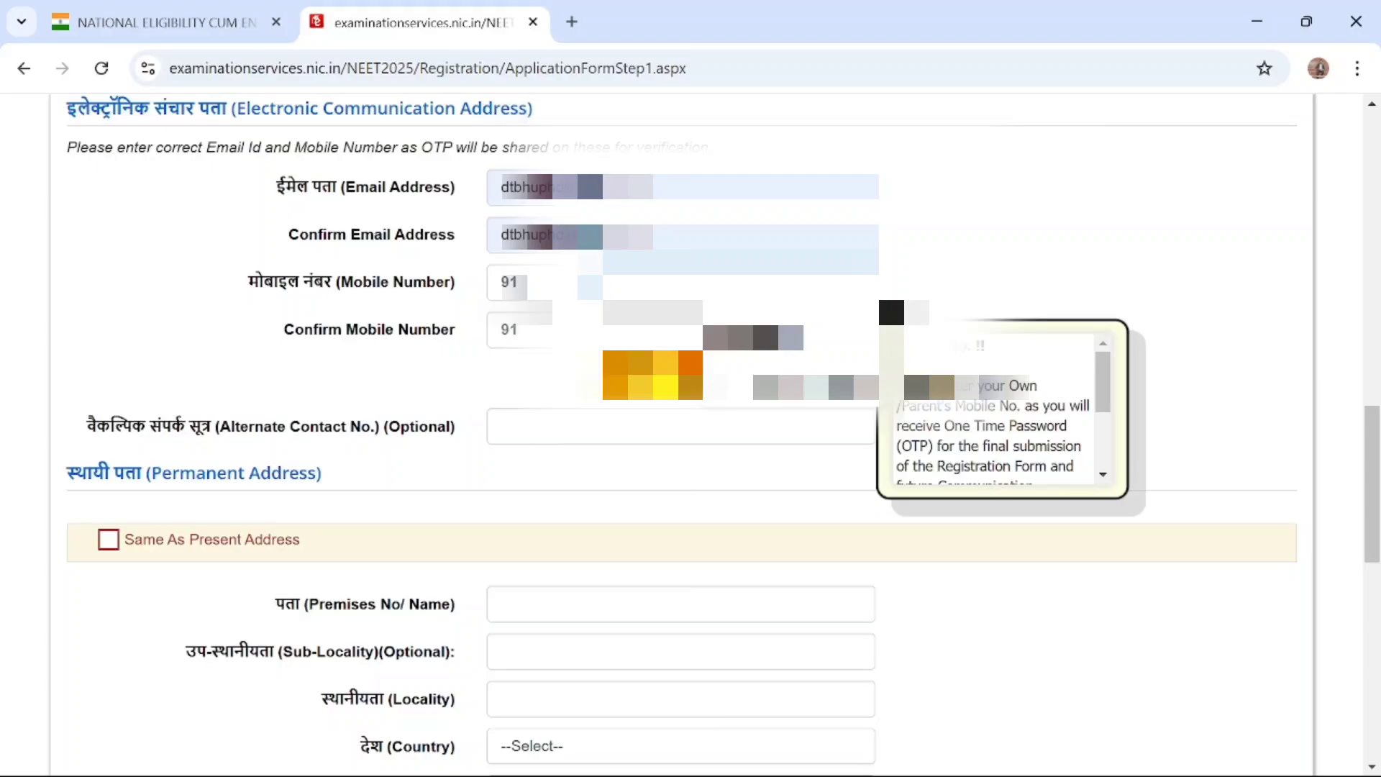
pyautogui.press('Escape')
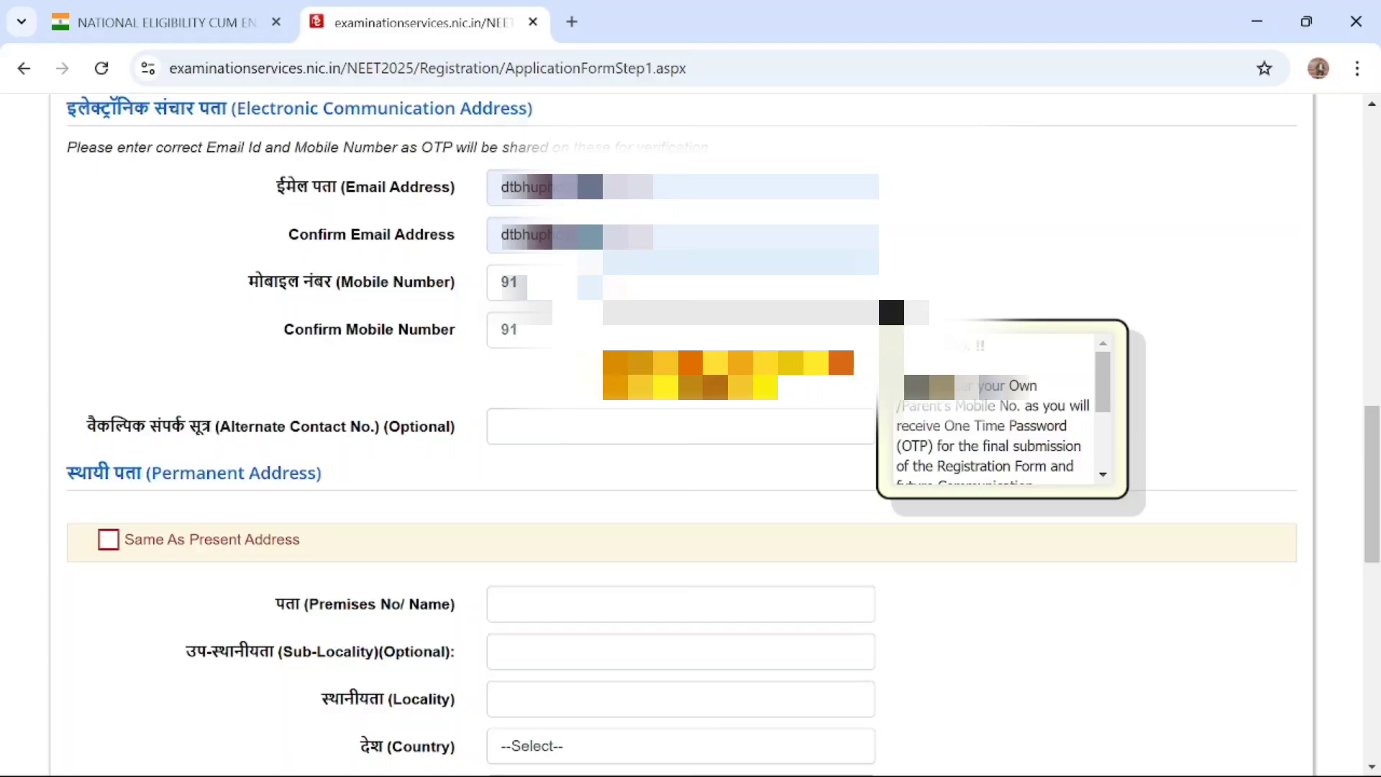
pyautogui.scroll(-1, 682, 432)
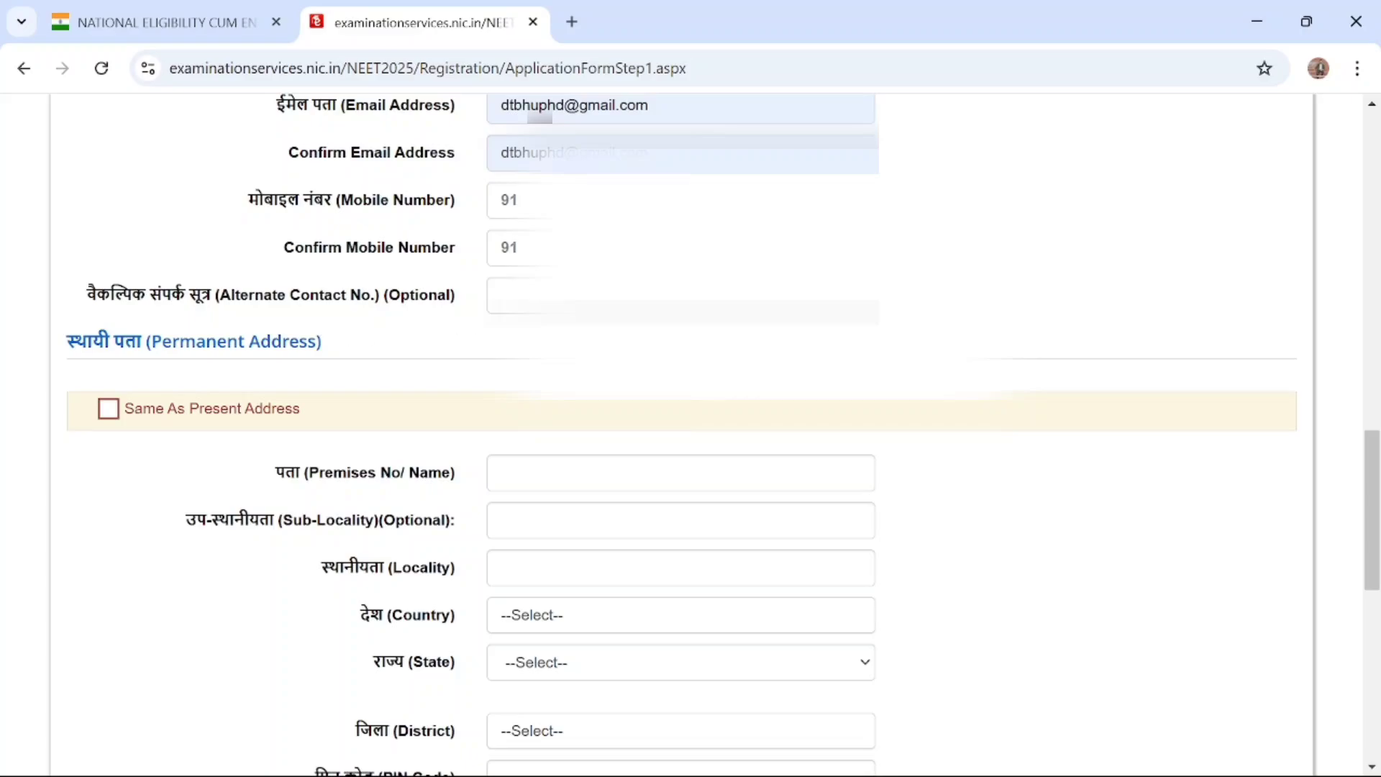
pyautogui.click(669, 298)
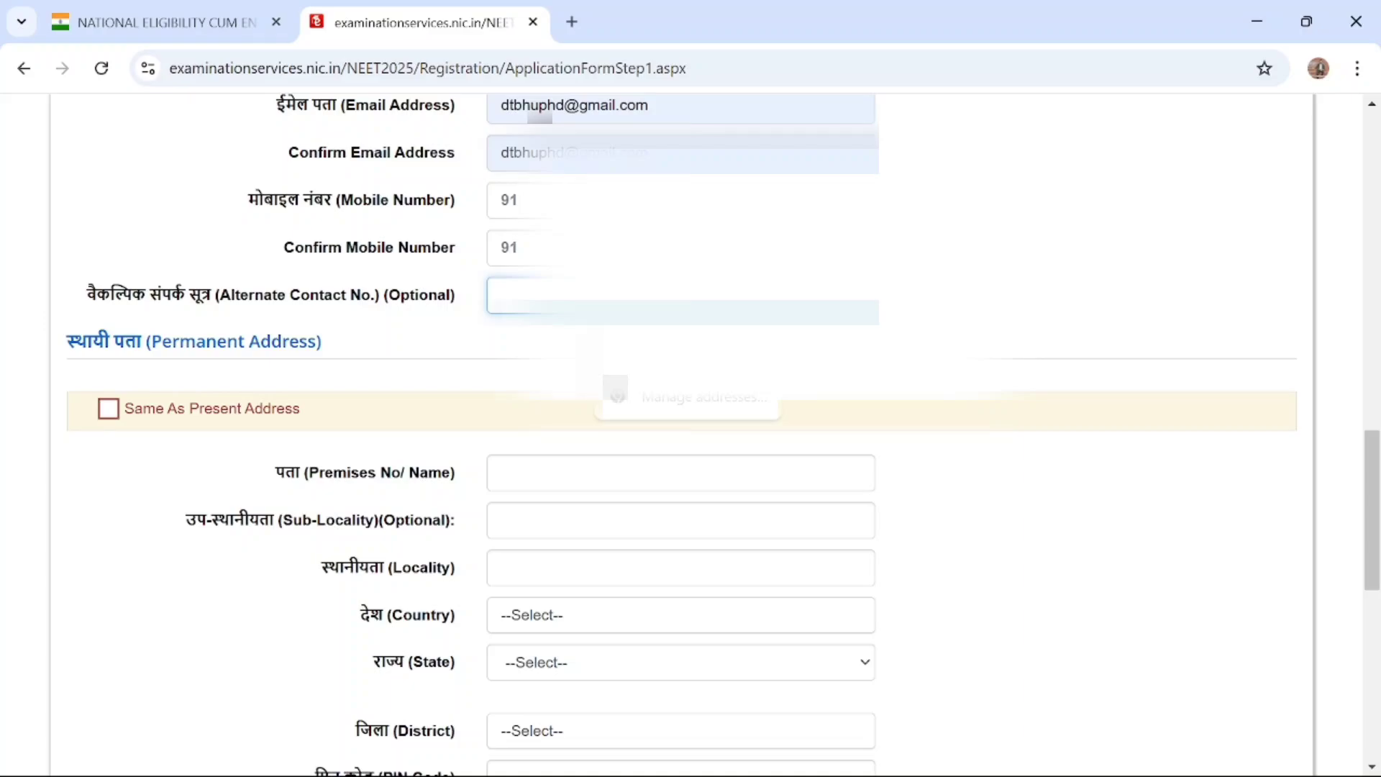
pyautogui.click(928, 324)
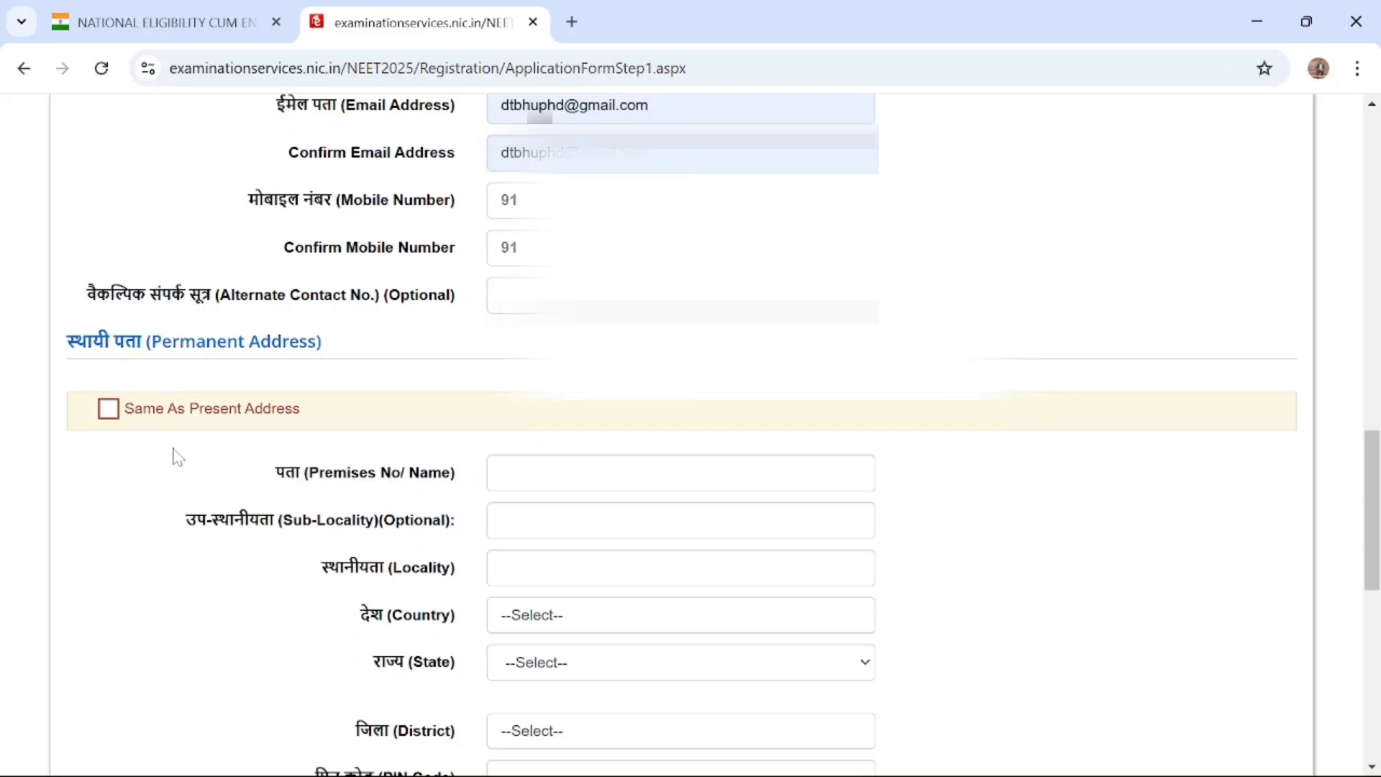
# Mark the permanent address as the same as the present address
pyautogui.scroll(-1, 176, 453)
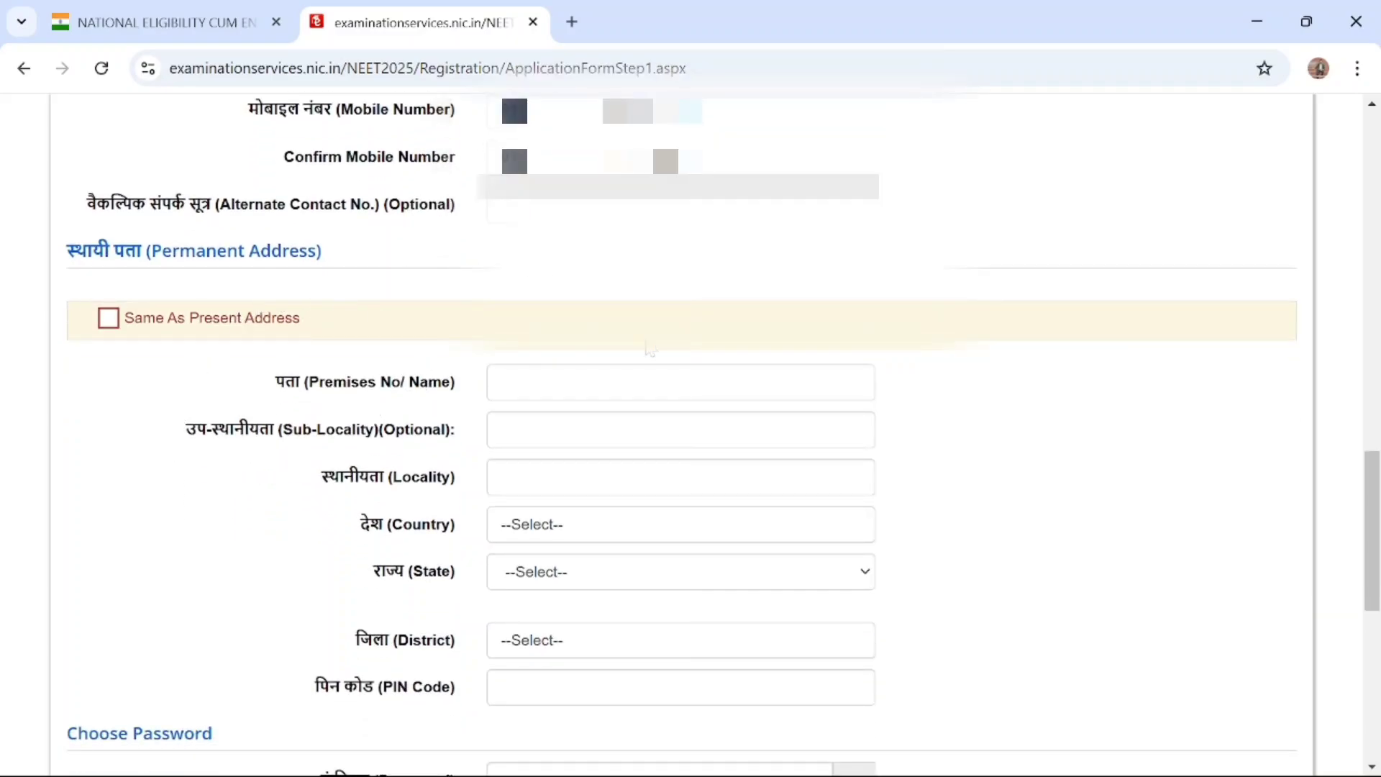
pyautogui.scroll(-4, 650, 349)
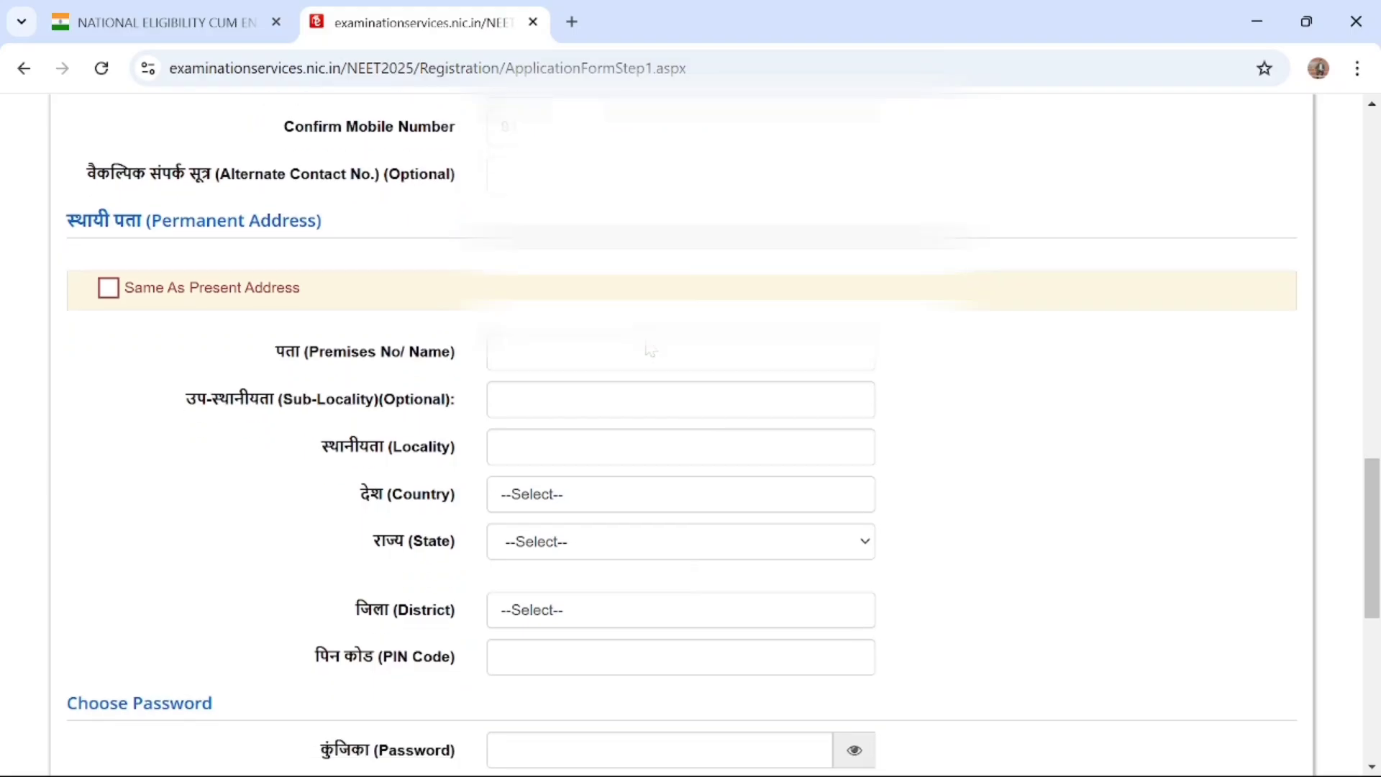
pyautogui.scroll(3, 651, 349)
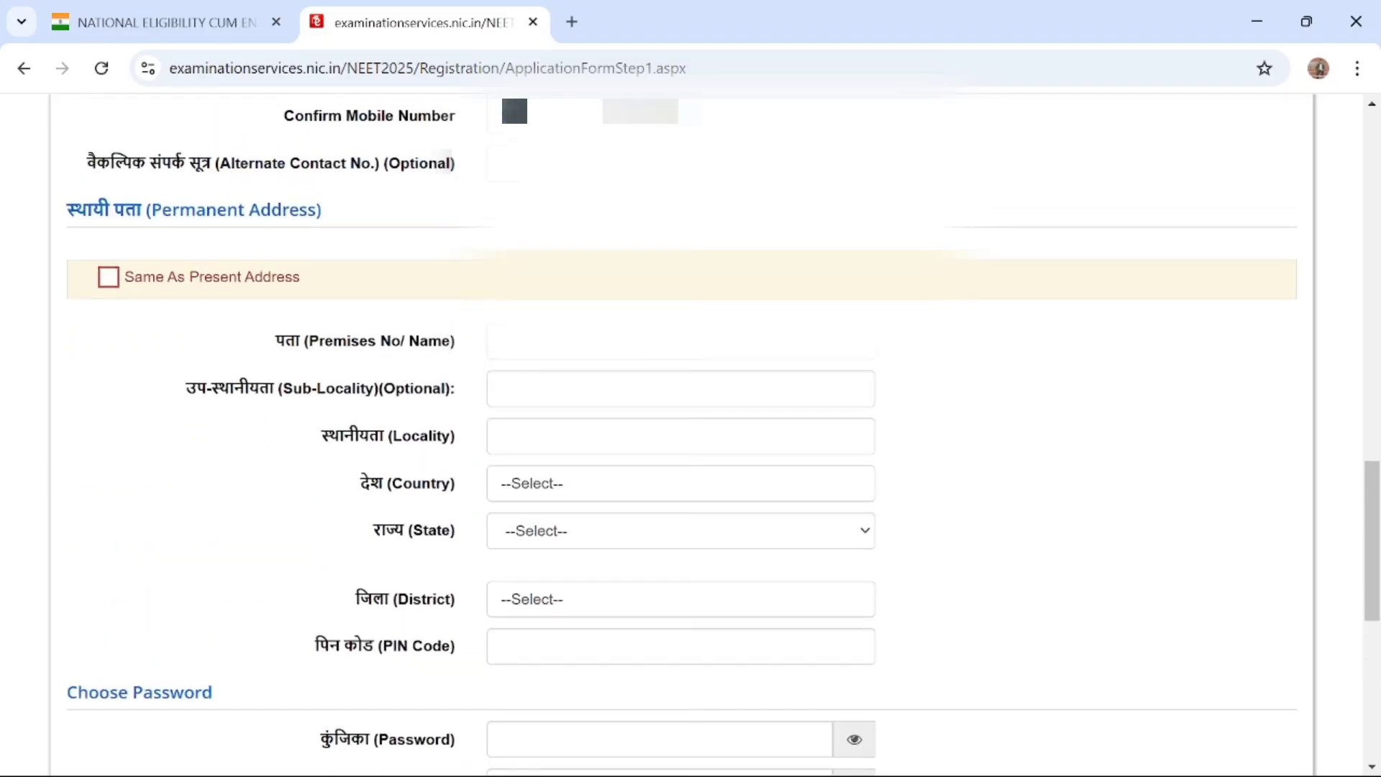
pyautogui.click(650, 349)
pyautogui.scroll(1, 650, 349)
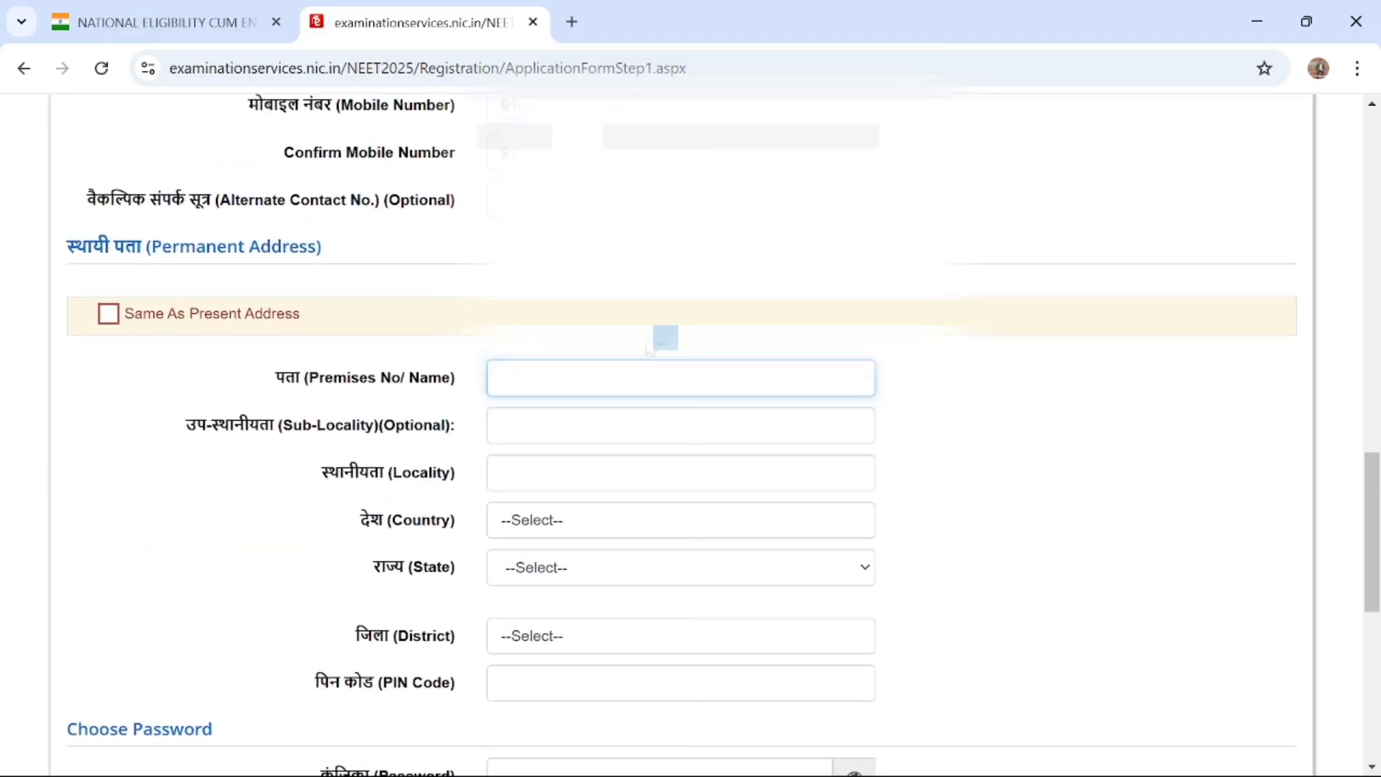
pyautogui.click(109, 315)
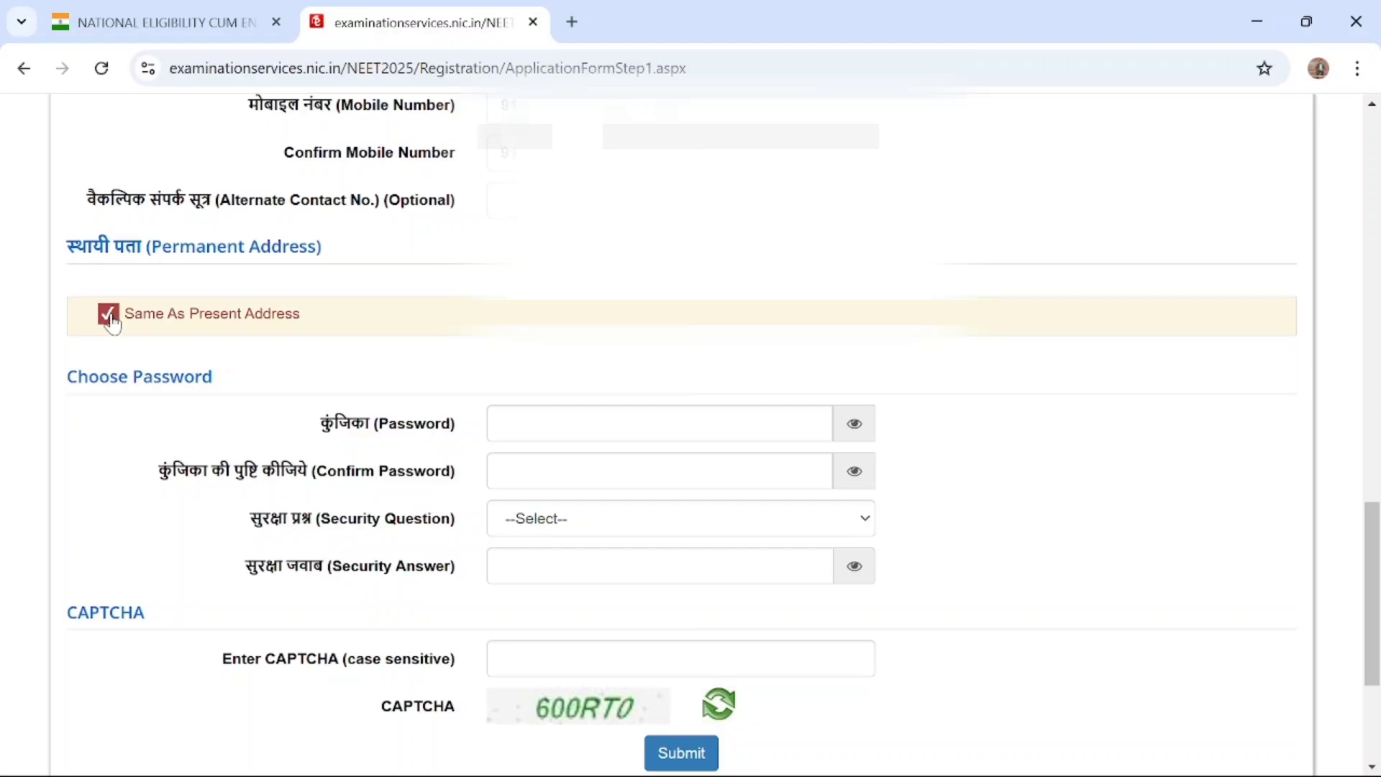
pyautogui.scroll(-2, 112, 323)
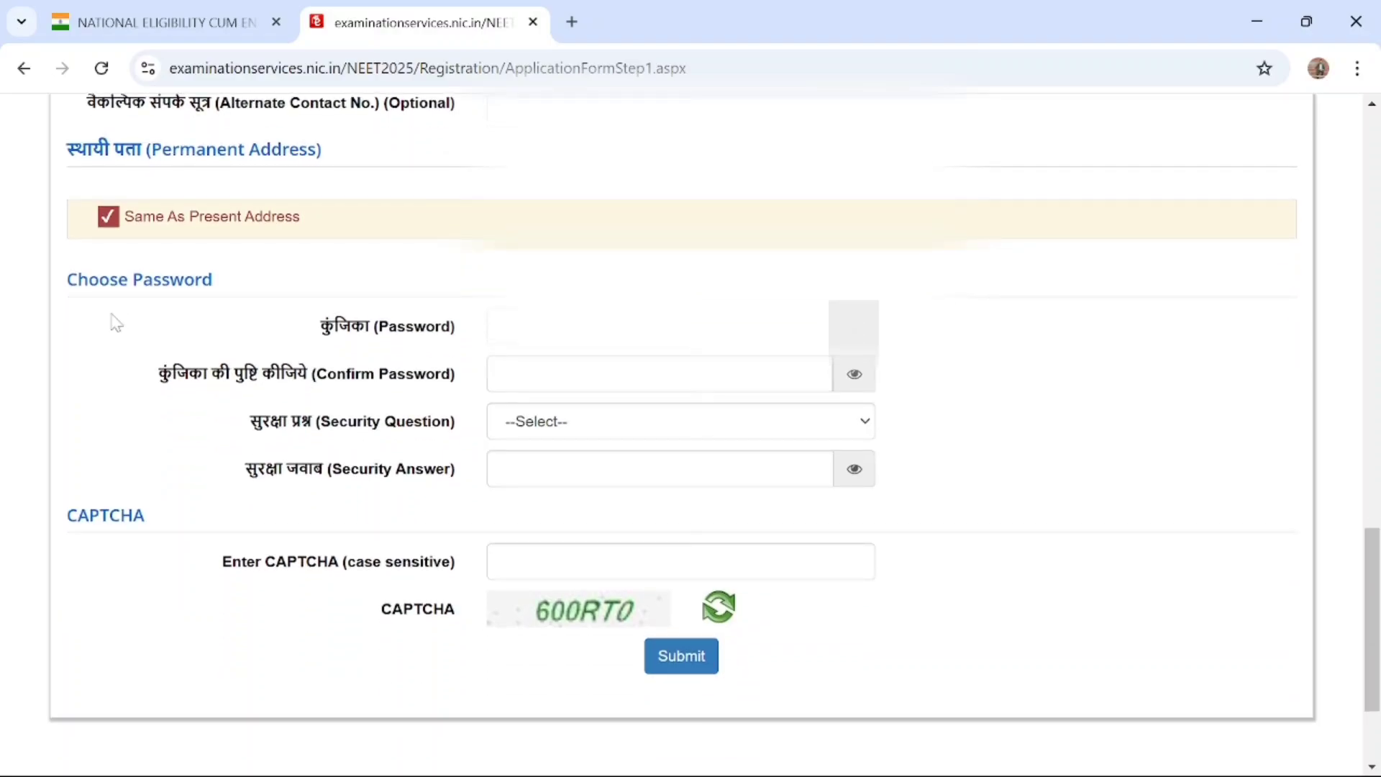
# Try to enter the account password with its characters shown in the Choose Password section
pyautogui.click(854, 327)
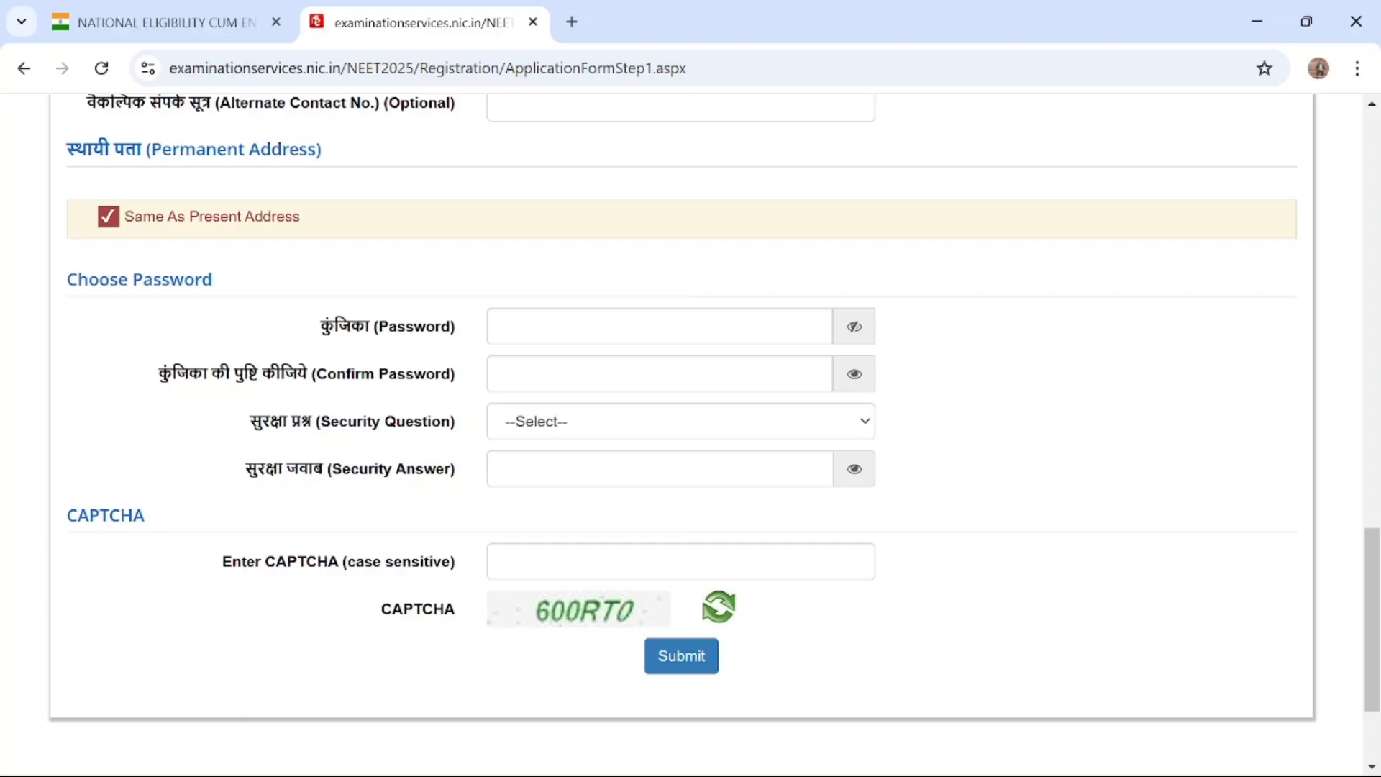
pyautogui.click(633, 327)
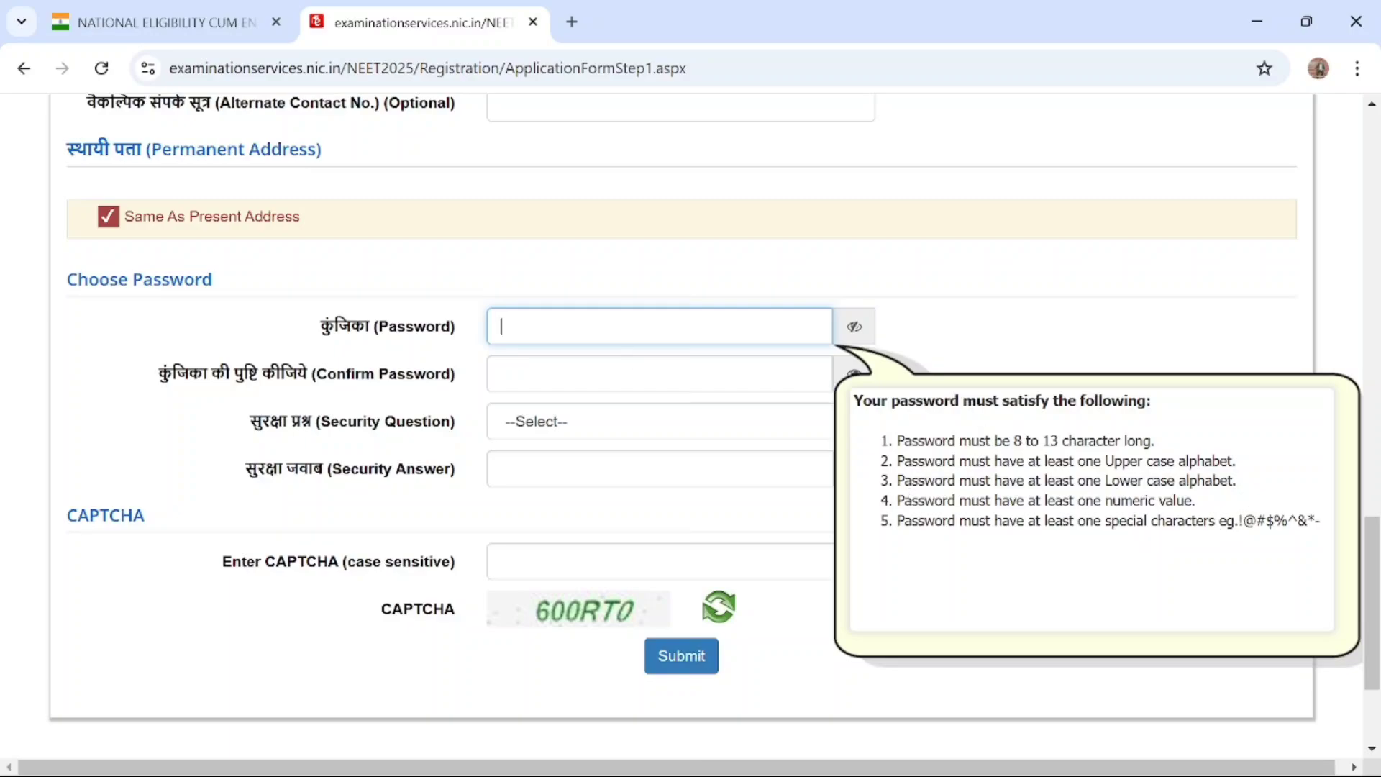
pyautogui.write('D')
pyautogui.click(865, 334)
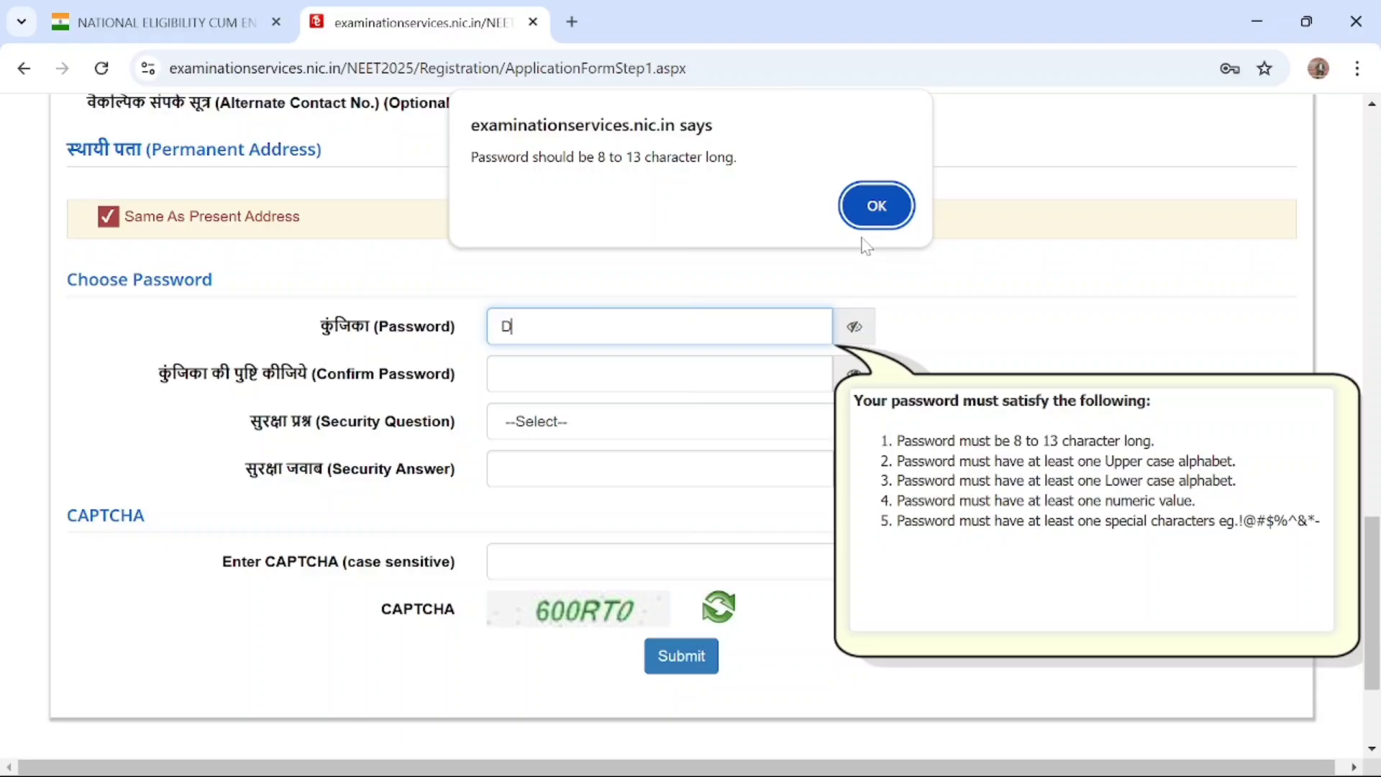
pyautogui.click(888, 208)
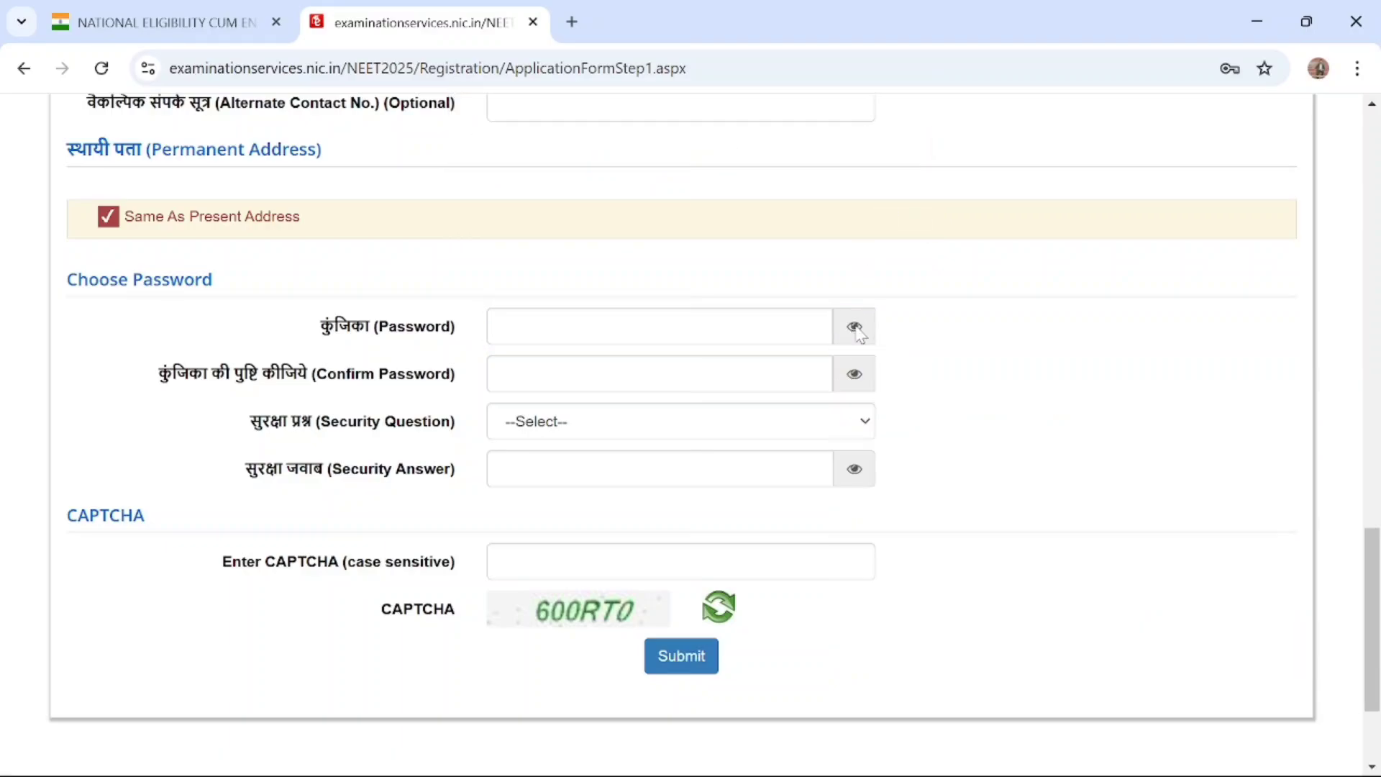
# Enter the account password and repeat it as the confirmation password
pyautogui.click(618, 328)
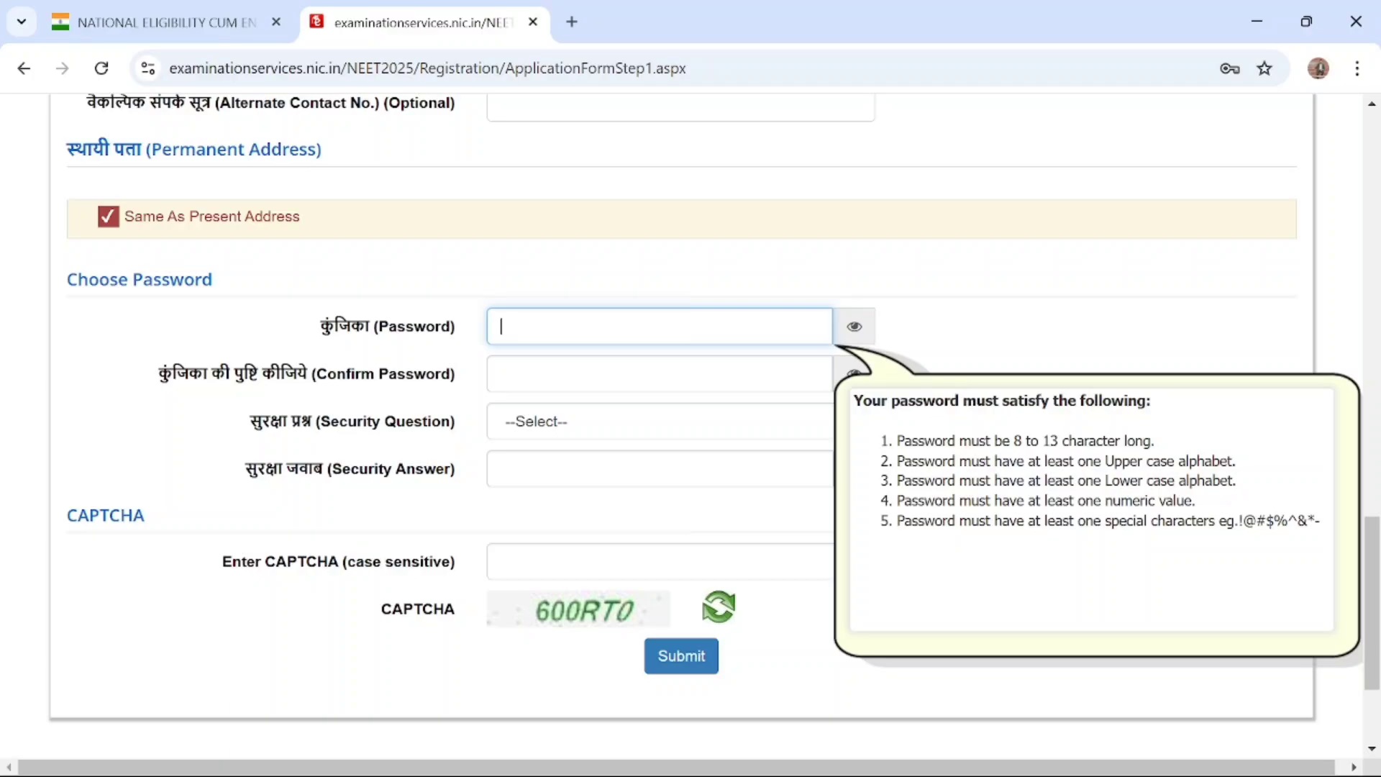
pyautogui.write('************')
pyautogui.press('Tab')
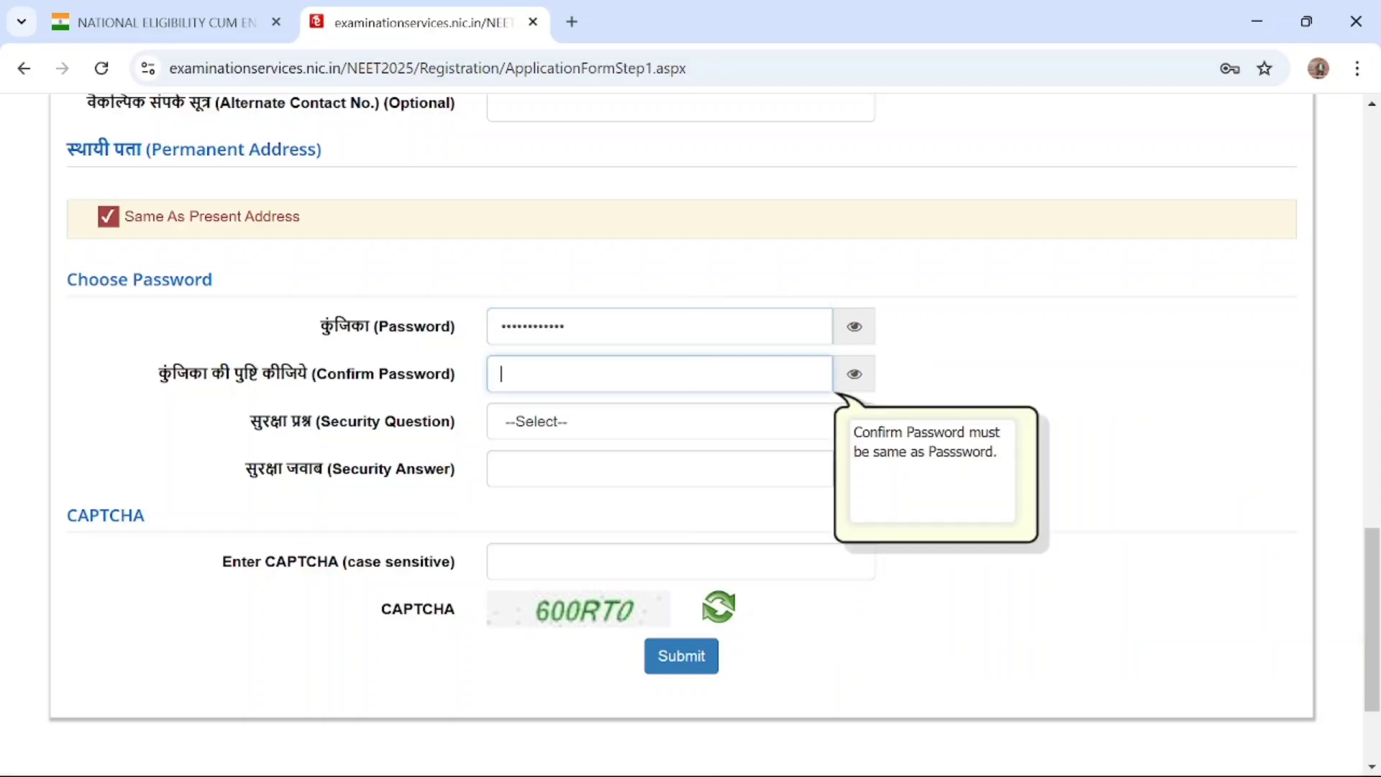
pyautogui.write('************')
# Clear the account password and enter it again in the Password field
pyautogui.click(568, 426)
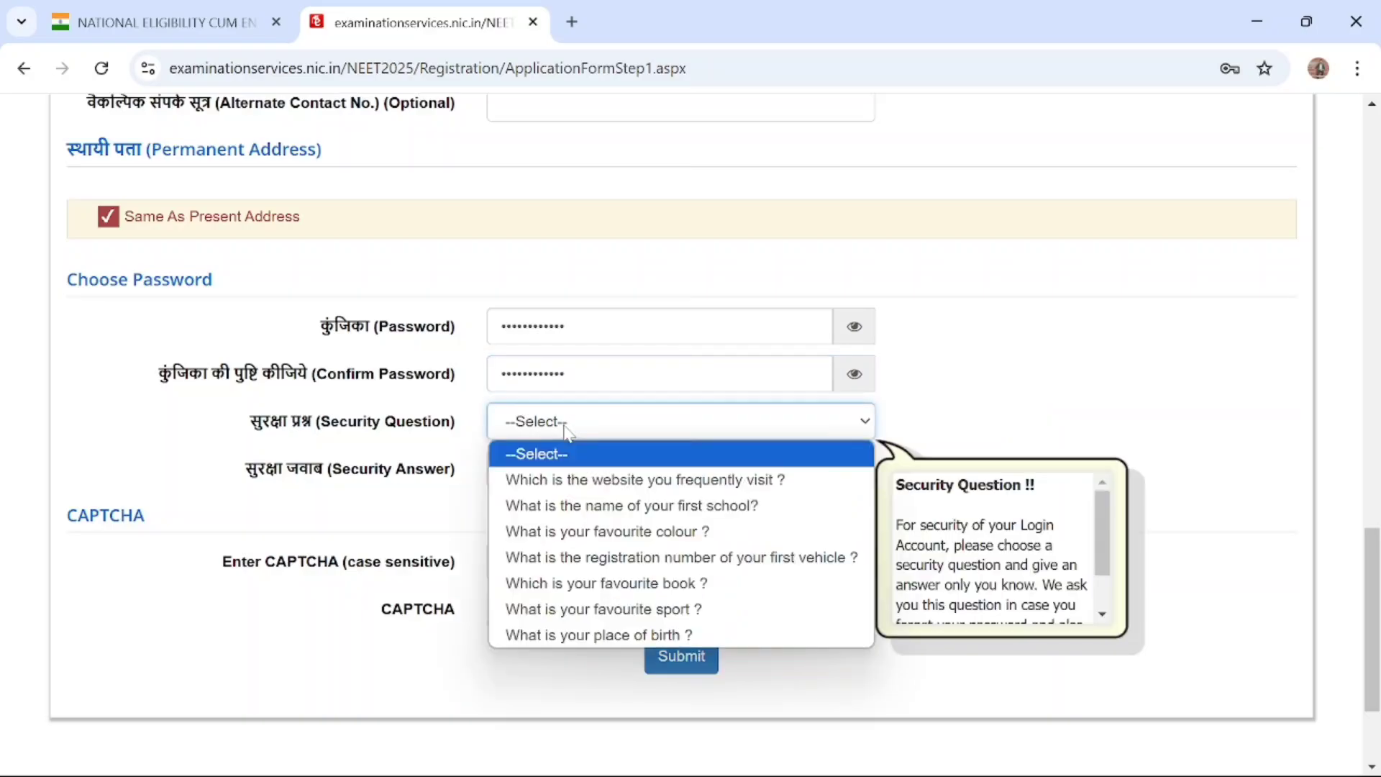
pyautogui.click(627, 328)
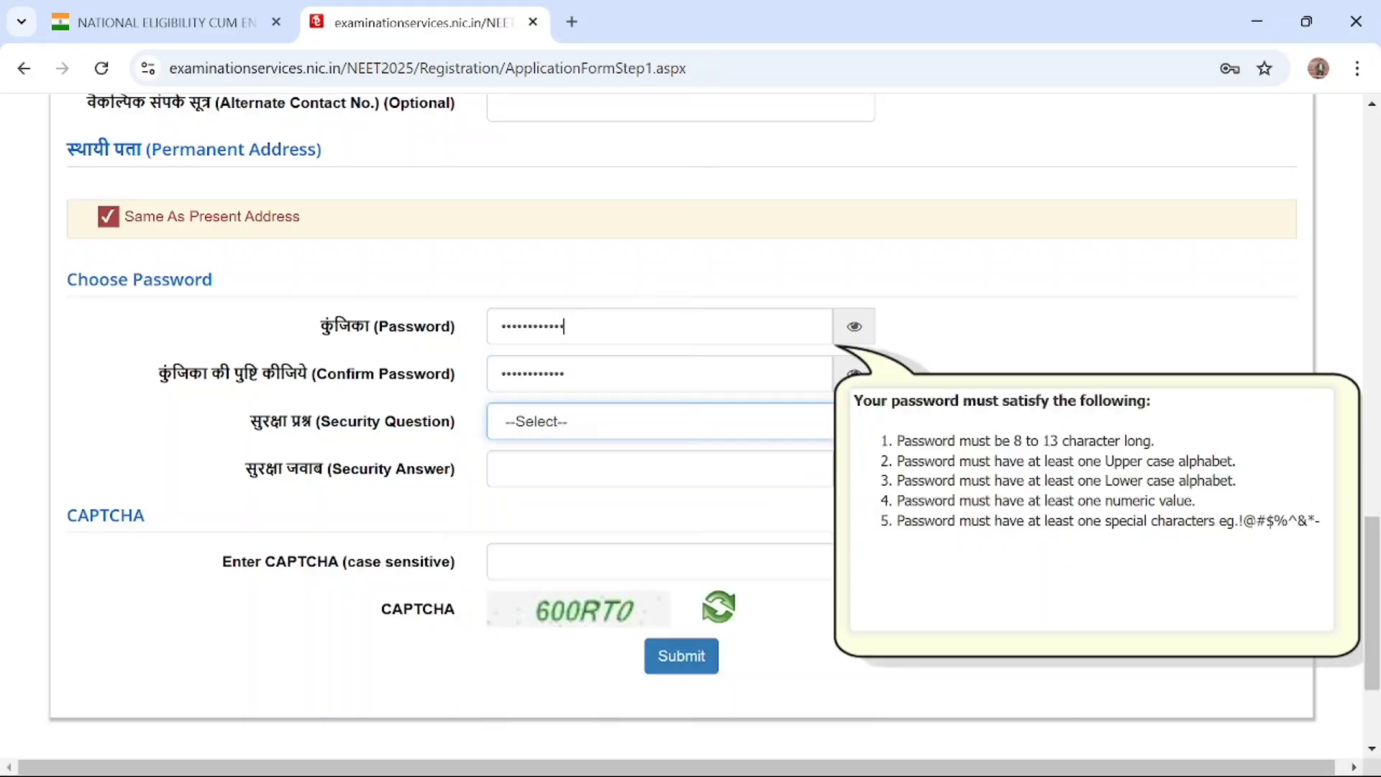
pyautogui.press('BackSpace')
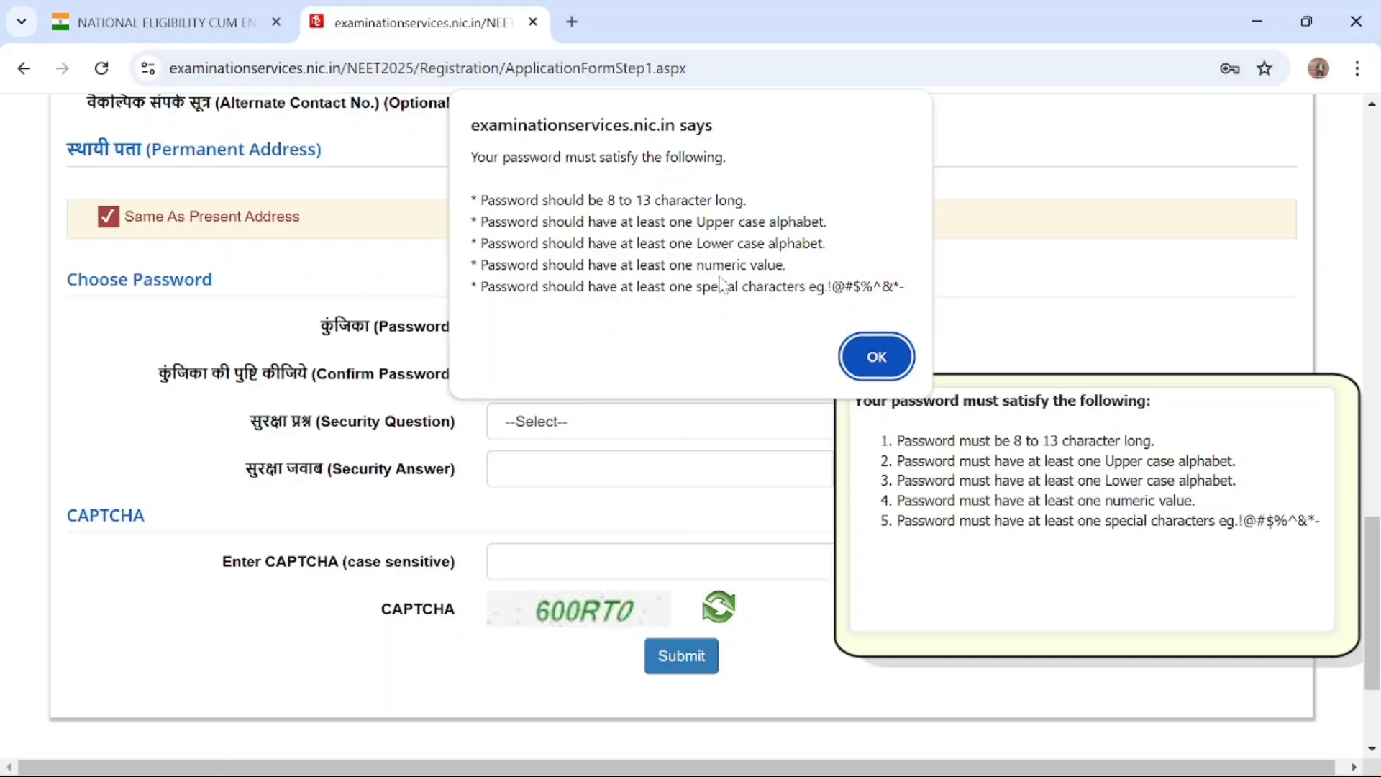
pyautogui.click(876, 357)
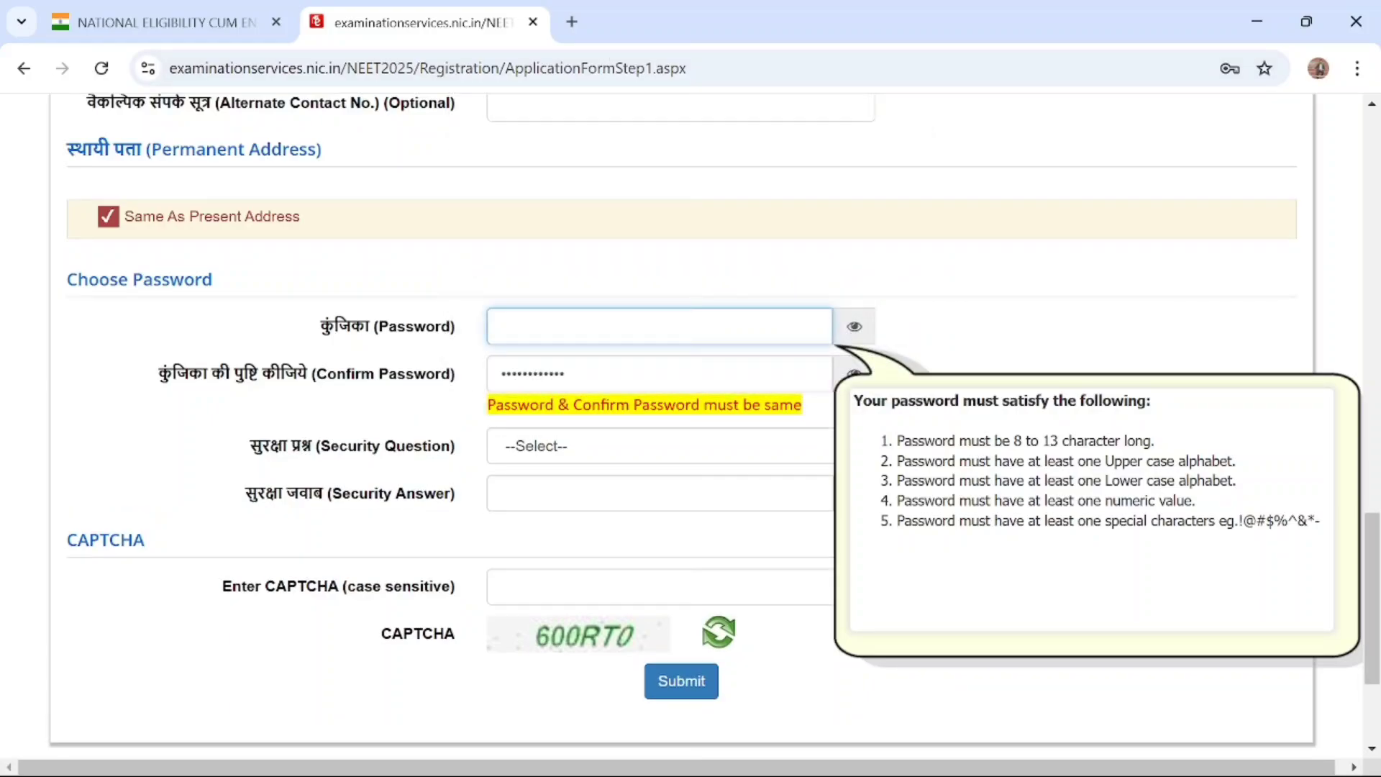
pyautogui.write('•••••••••••••')
# Choose the security question "What is your favourite colour ?" and fill in the security answer
pyautogui.click(660, 433)
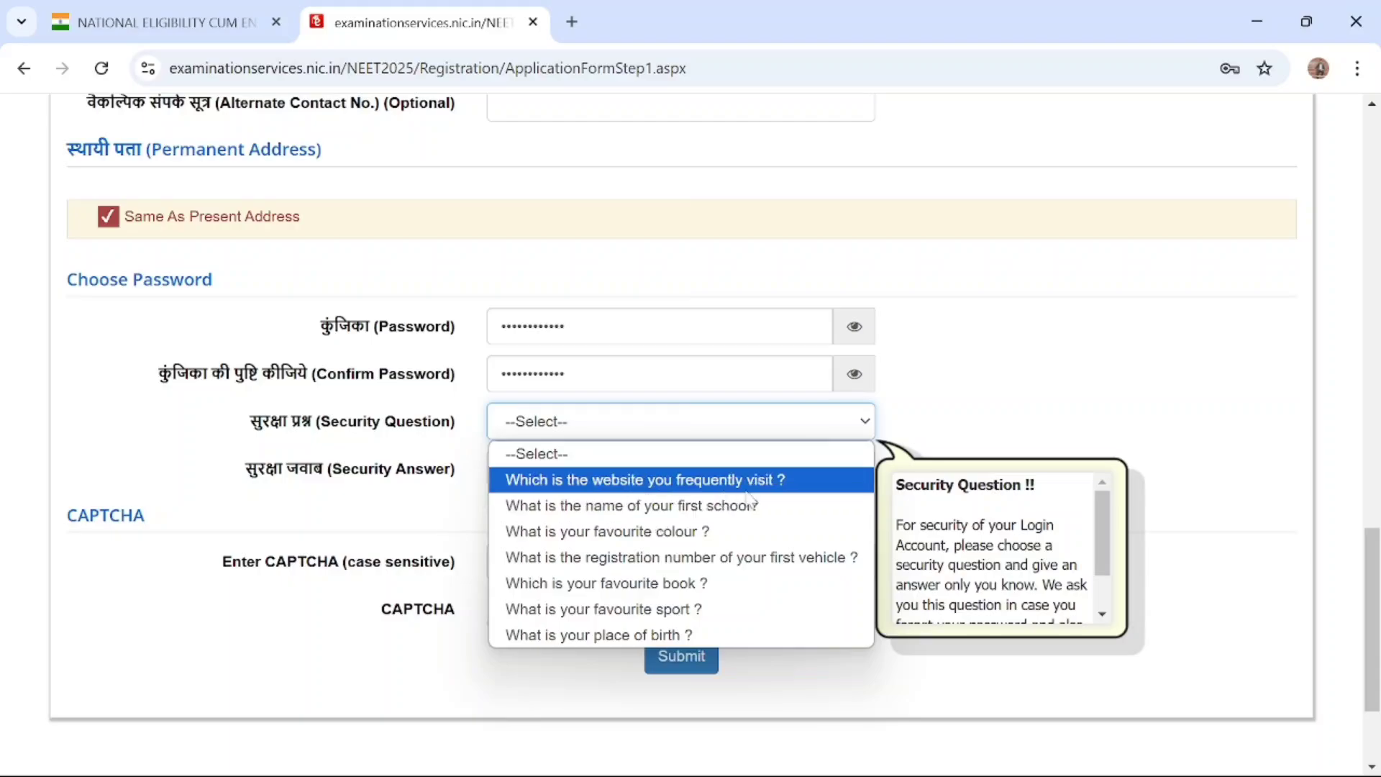
pyautogui.click(687, 531)
pyautogui.click(660, 469)
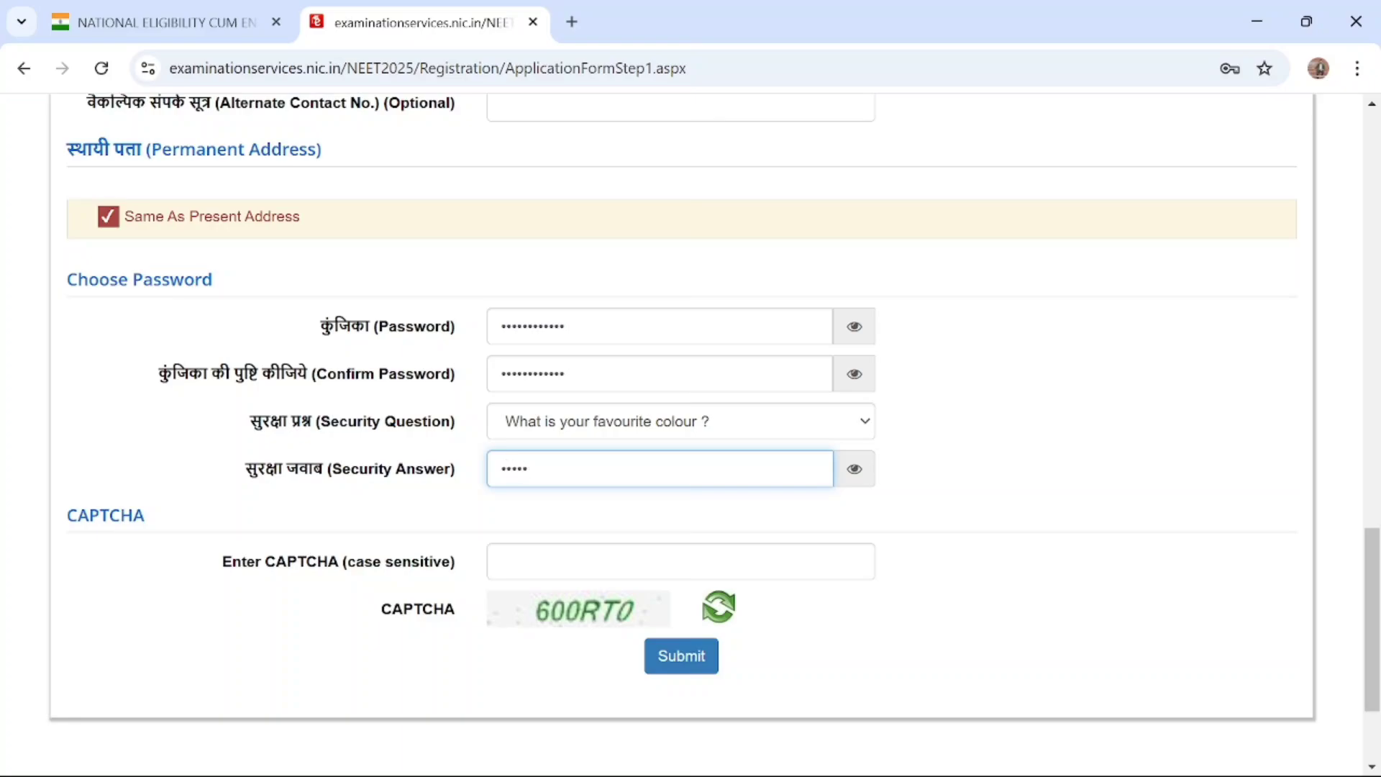
pyautogui.press('Tab')
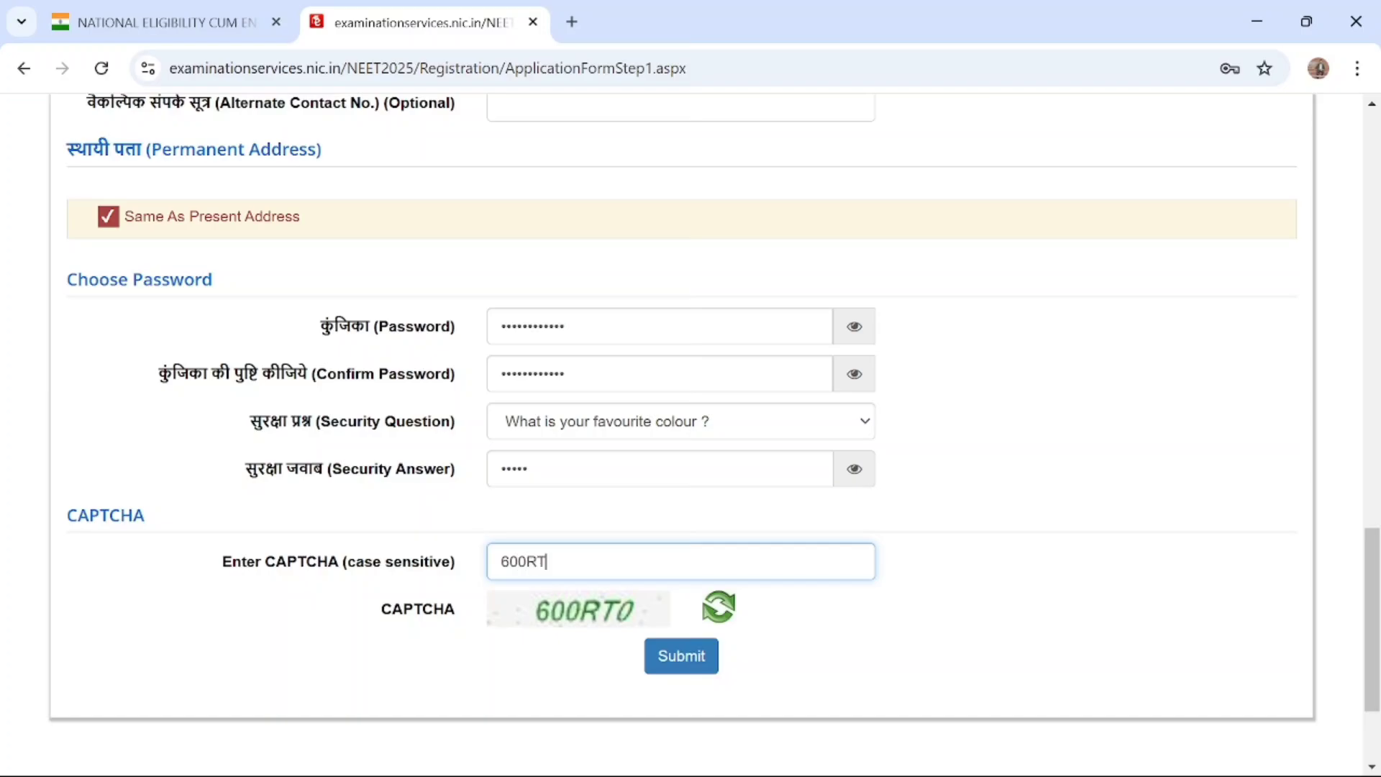
# Submit the filled-in registration form for review and close the Review Page notice
pyautogui.scroll(20, 741, 597)
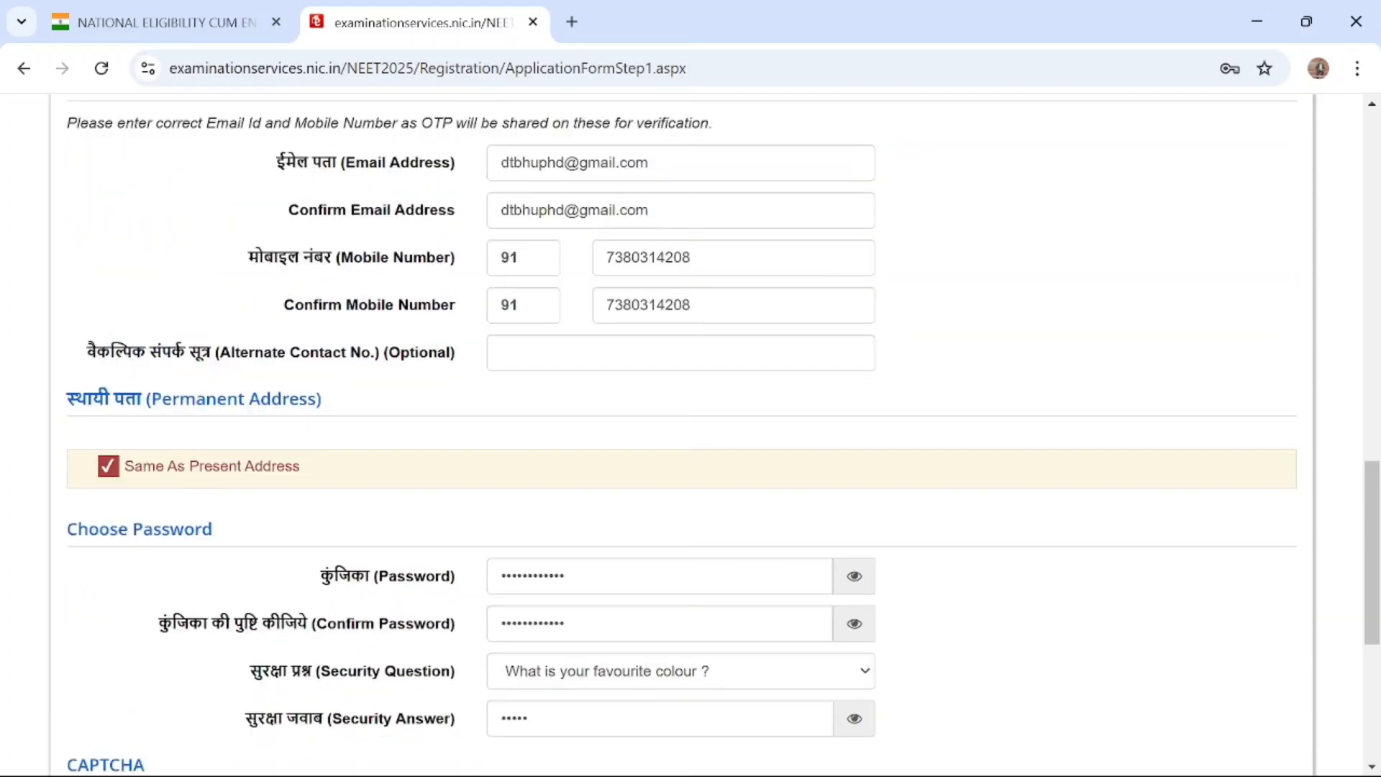
pyautogui.scroll(-20, 766, 588)
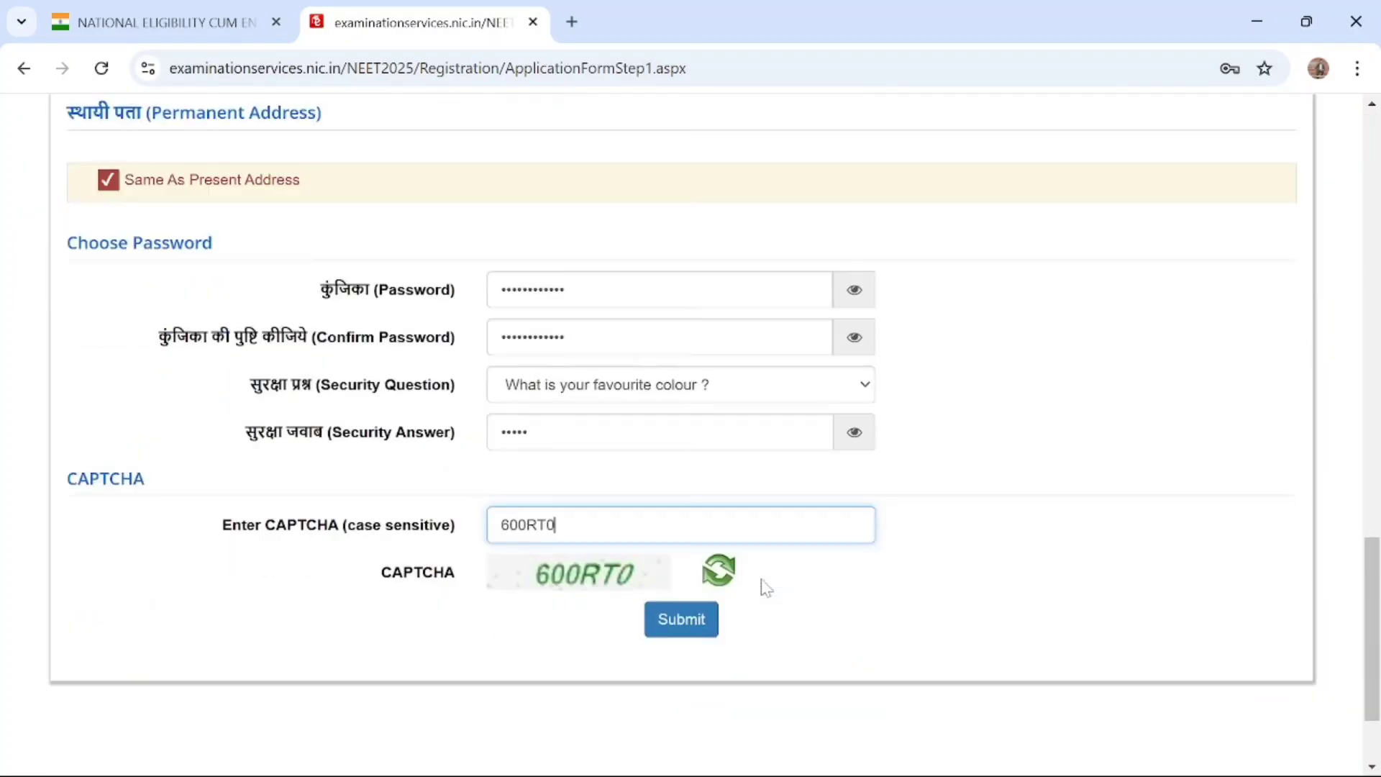
pyautogui.scroll(1, 766, 588)
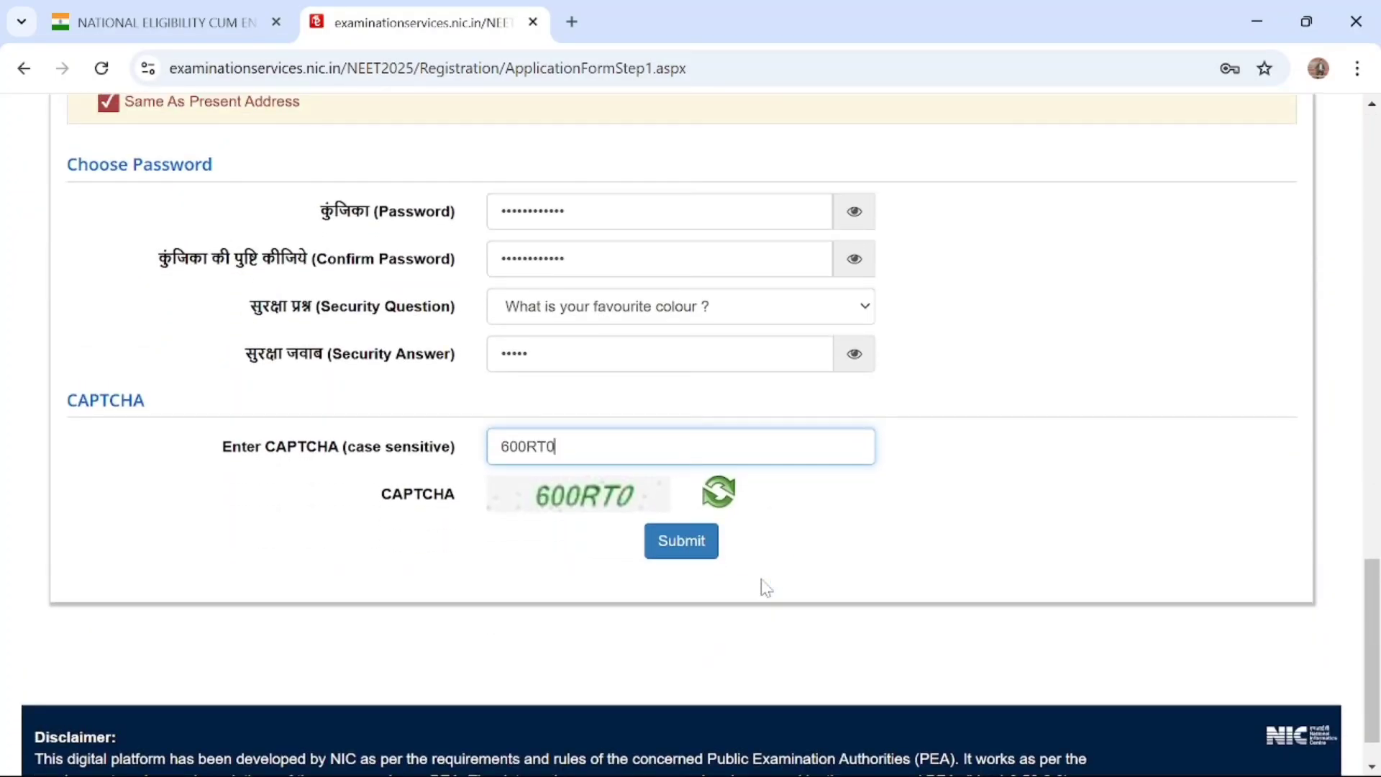
pyautogui.click(679, 545)
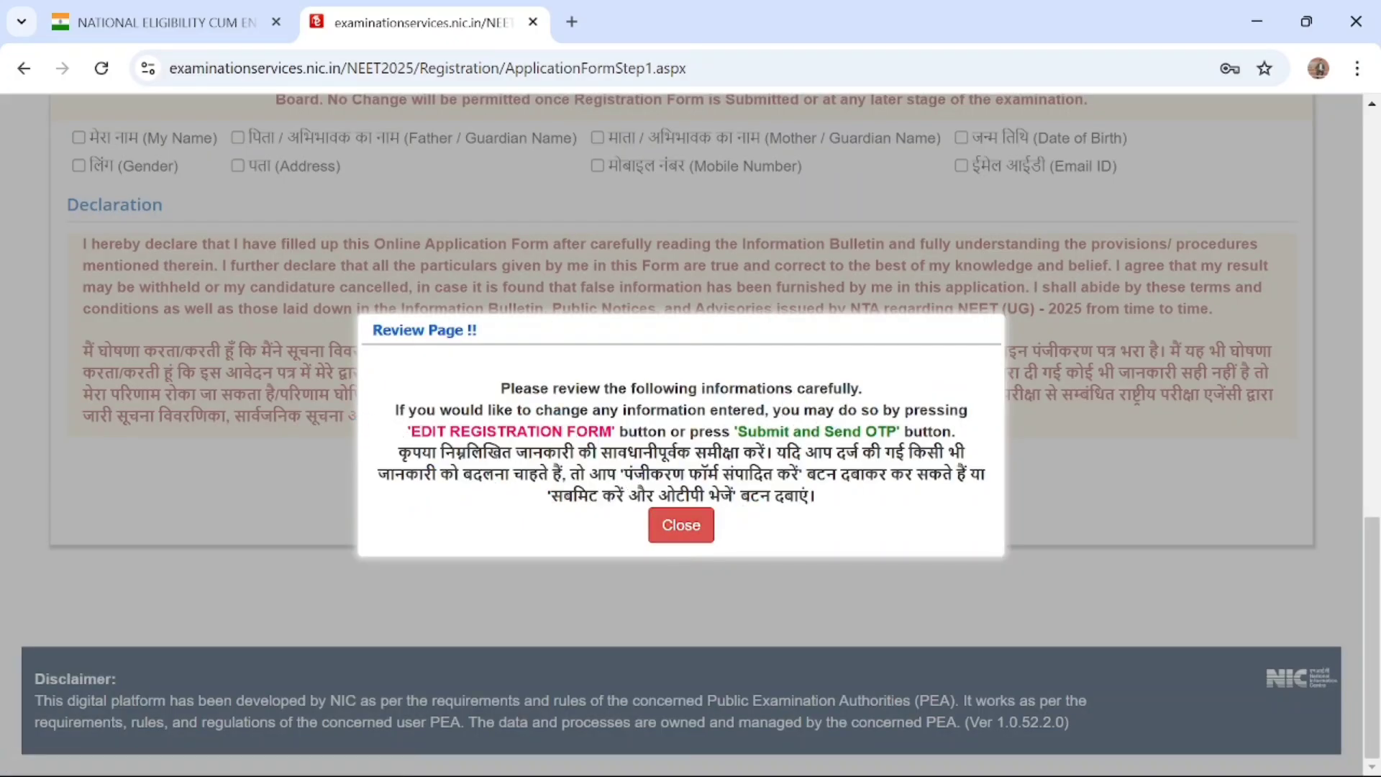
pyautogui.click(689, 533)
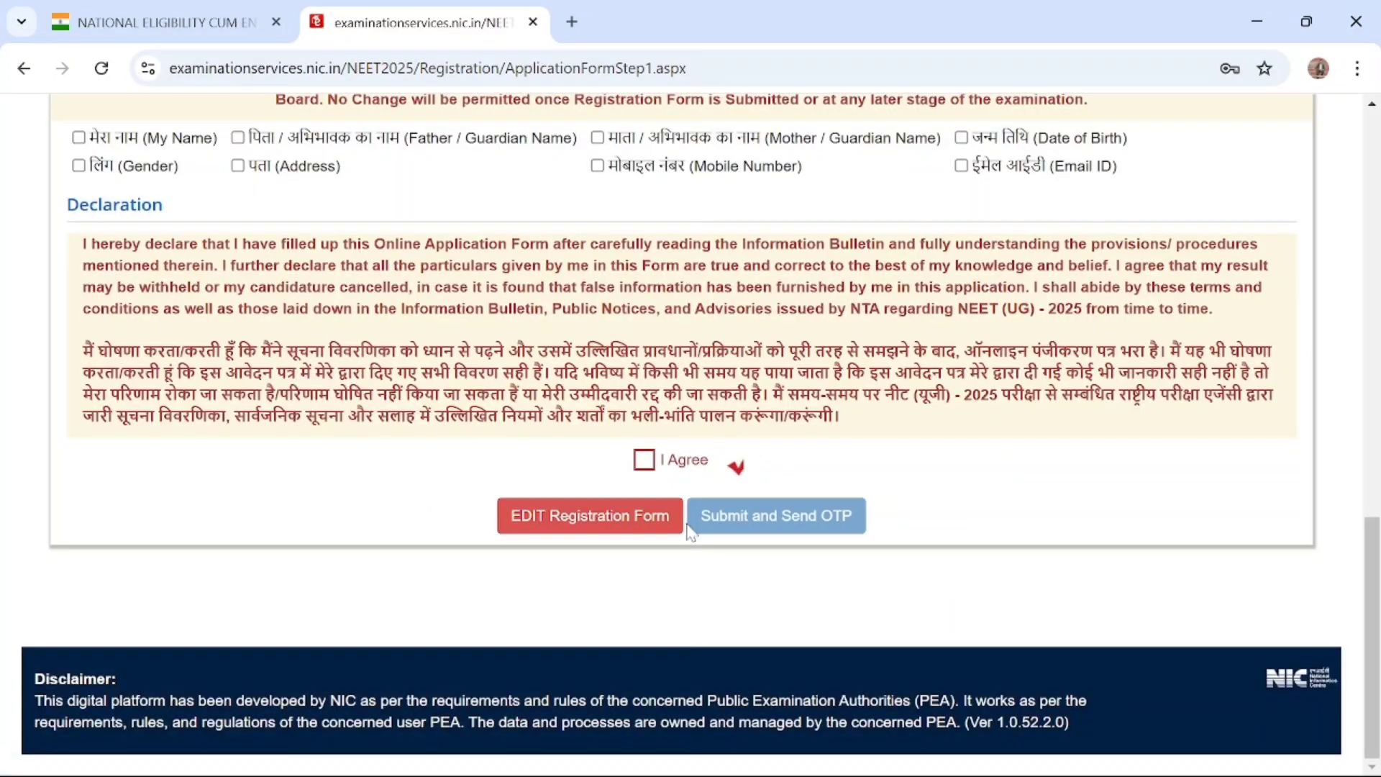
# Mark all particulars in the verification checklist as verified, from My Name through Mobile Number and Email ID
pyautogui.scroll(3, 605, 340)
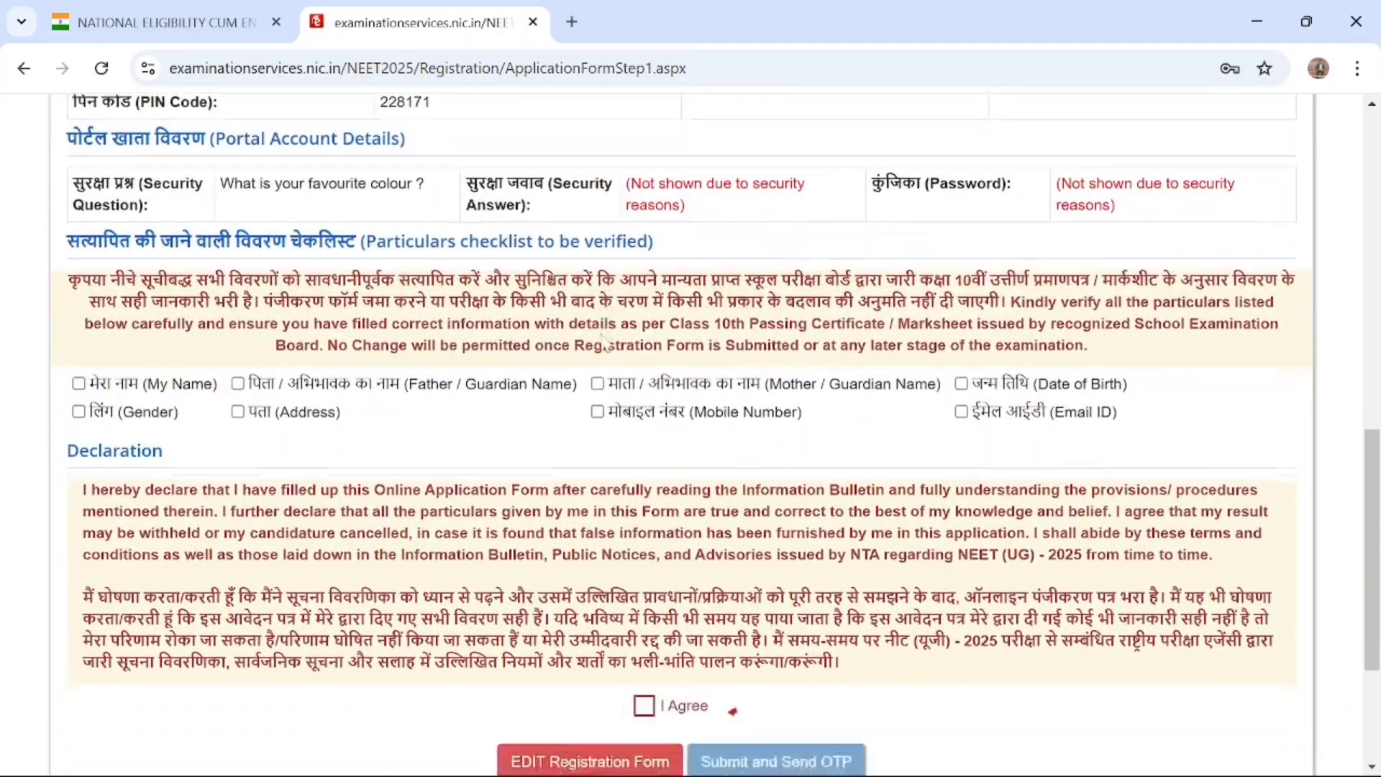
pyautogui.scroll(11, 604, 339)
pyautogui.scroll(-9, 607, 344)
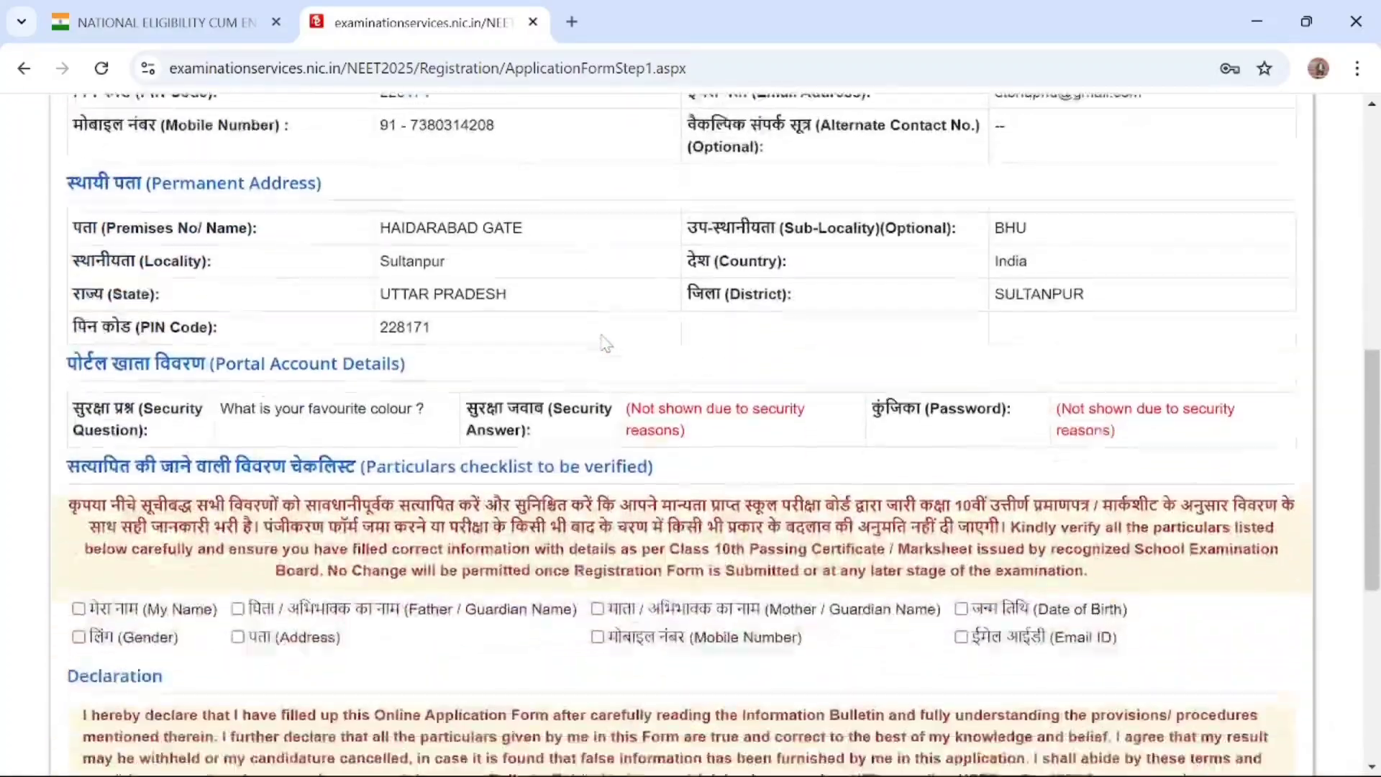
pyautogui.scroll(-4, 606, 343)
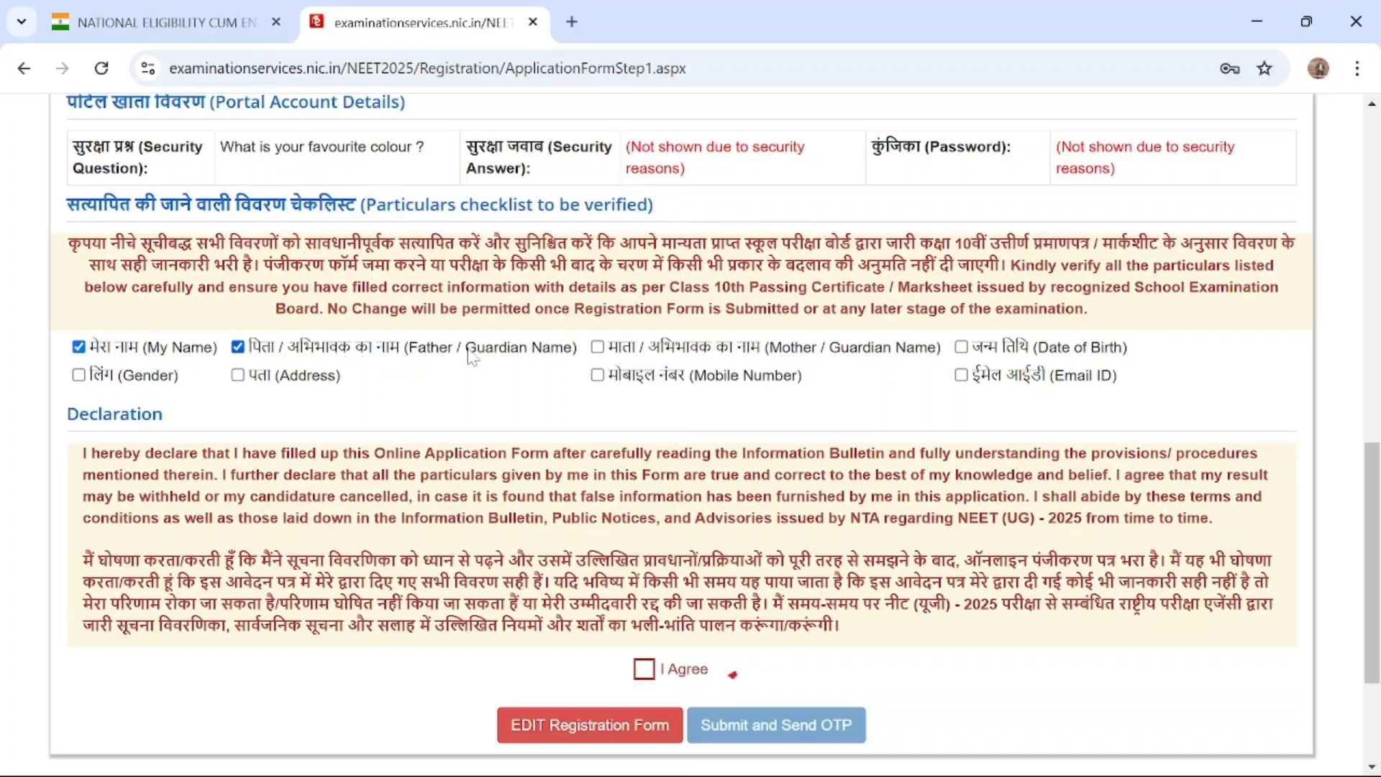
pyautogui.click(600, 350)
pyautogui.click(79, 375)
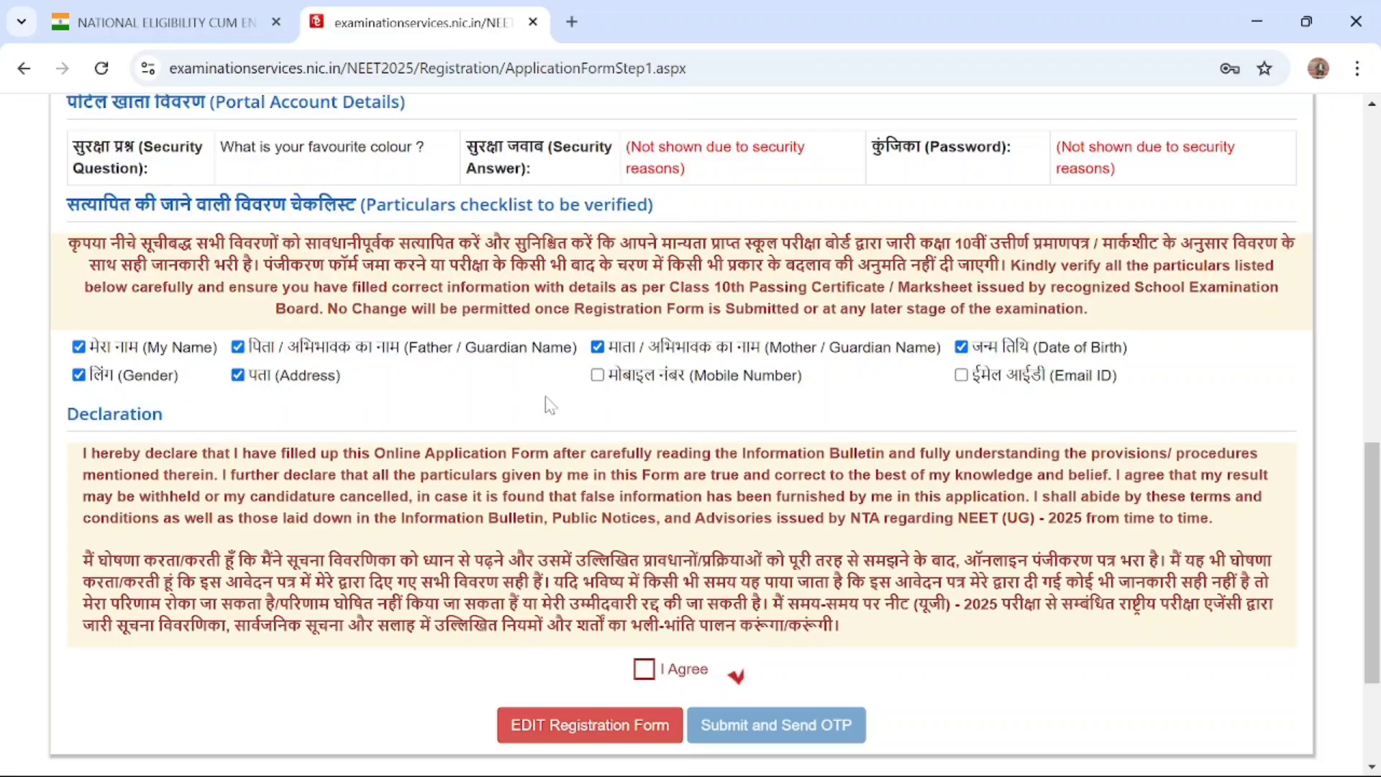
pyautogui.click(597, 375)
# Agree to the declaration, then submit the registration form and confirm the request for an OTP
pyautogui.scroll(5, 971, 385)
pyautogui.scroll(3, 971, 384)
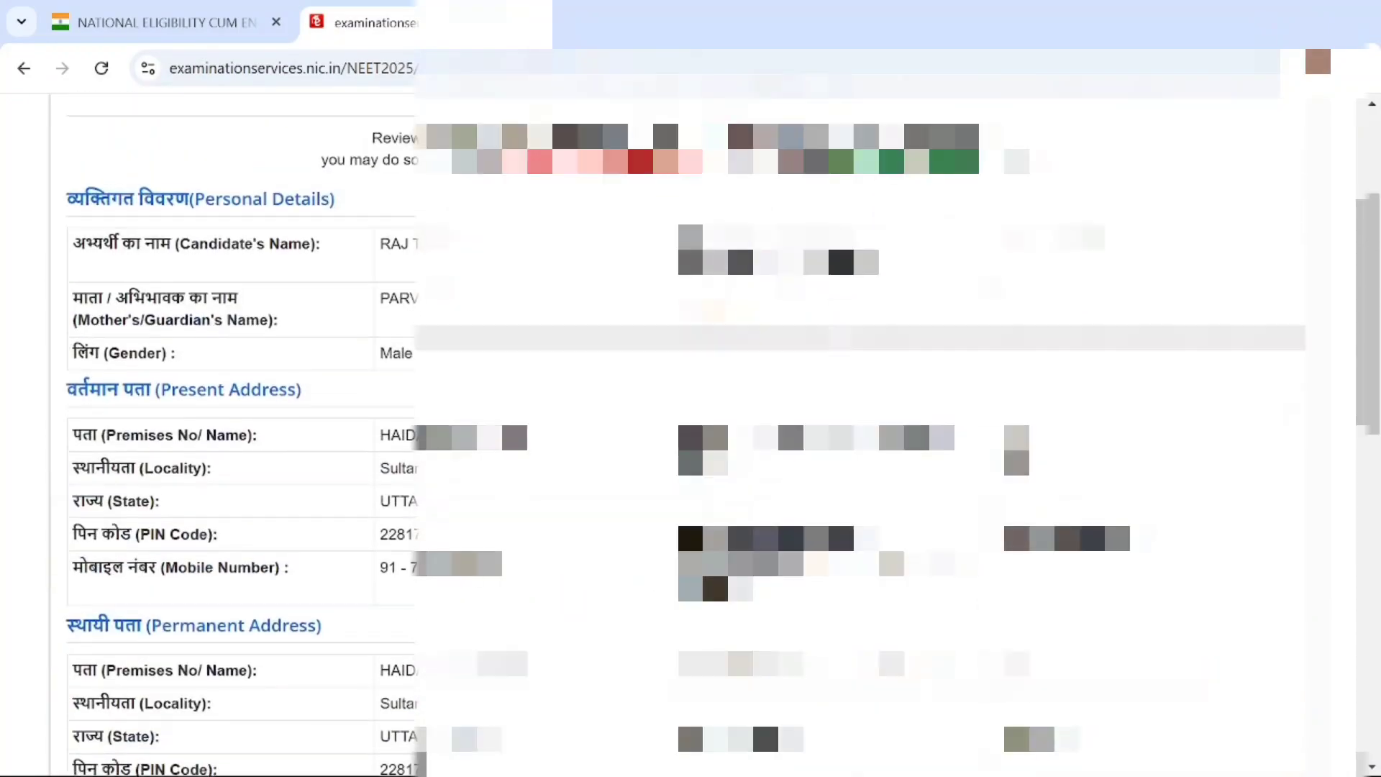
pyautogui.scroll(-5, 971, 384)
pyautogui.scroll(-4, 971, 385)
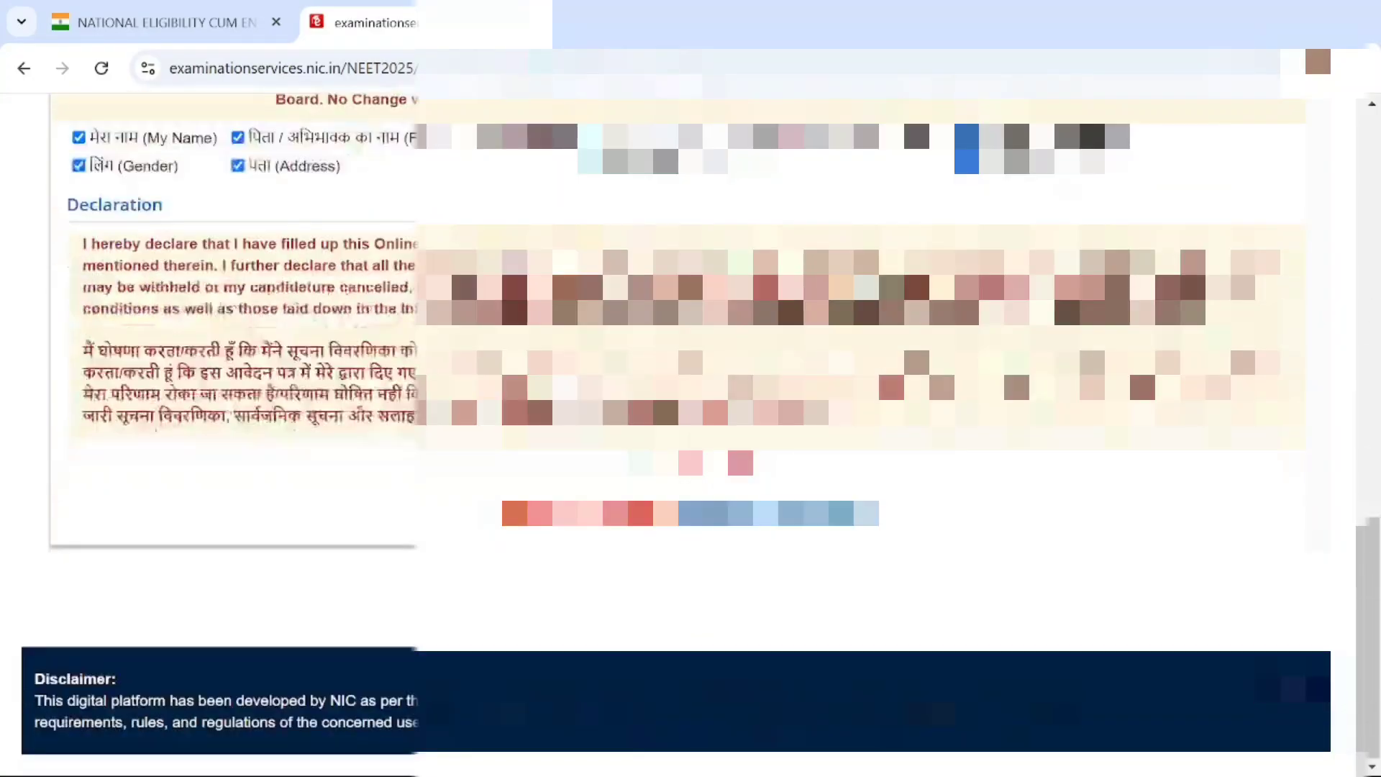
pyautogui.click(645, 460)
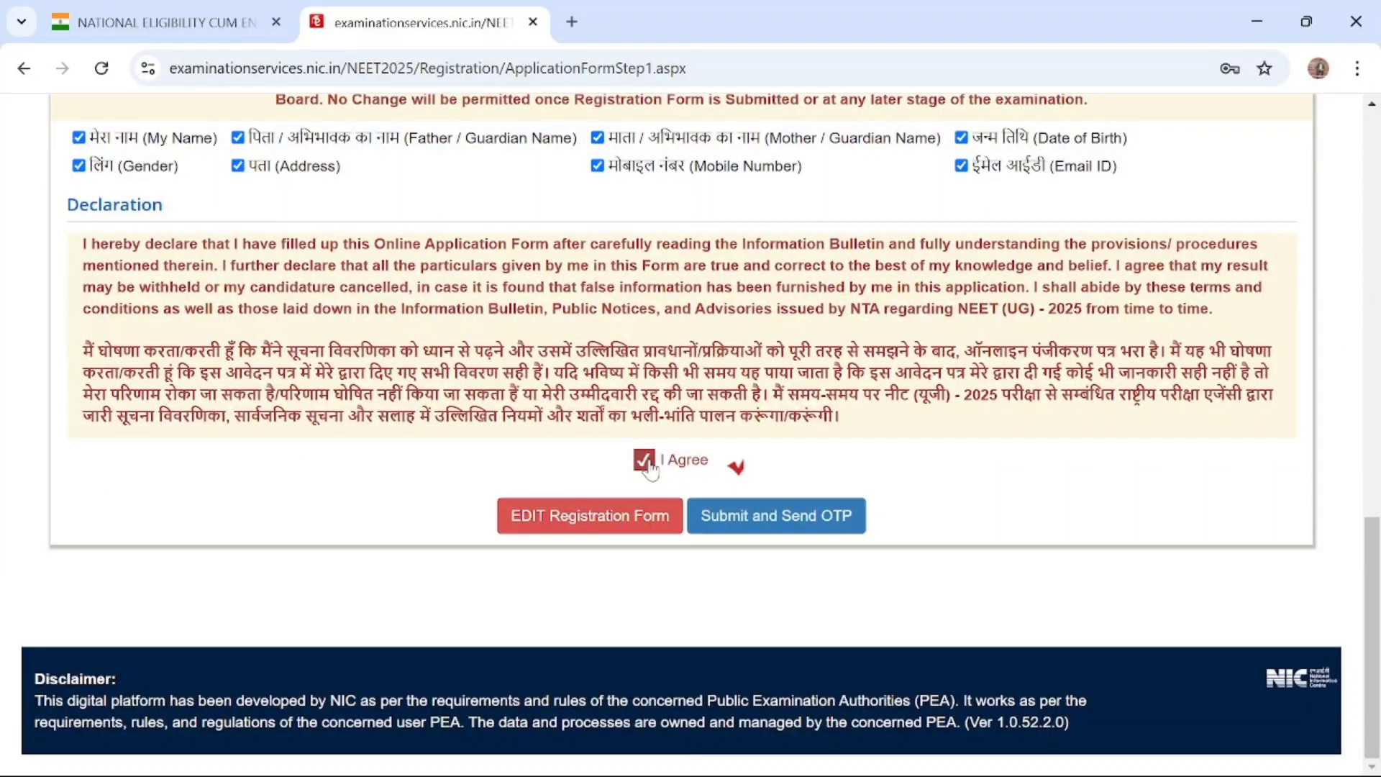
pyautogui.click(753, 528)
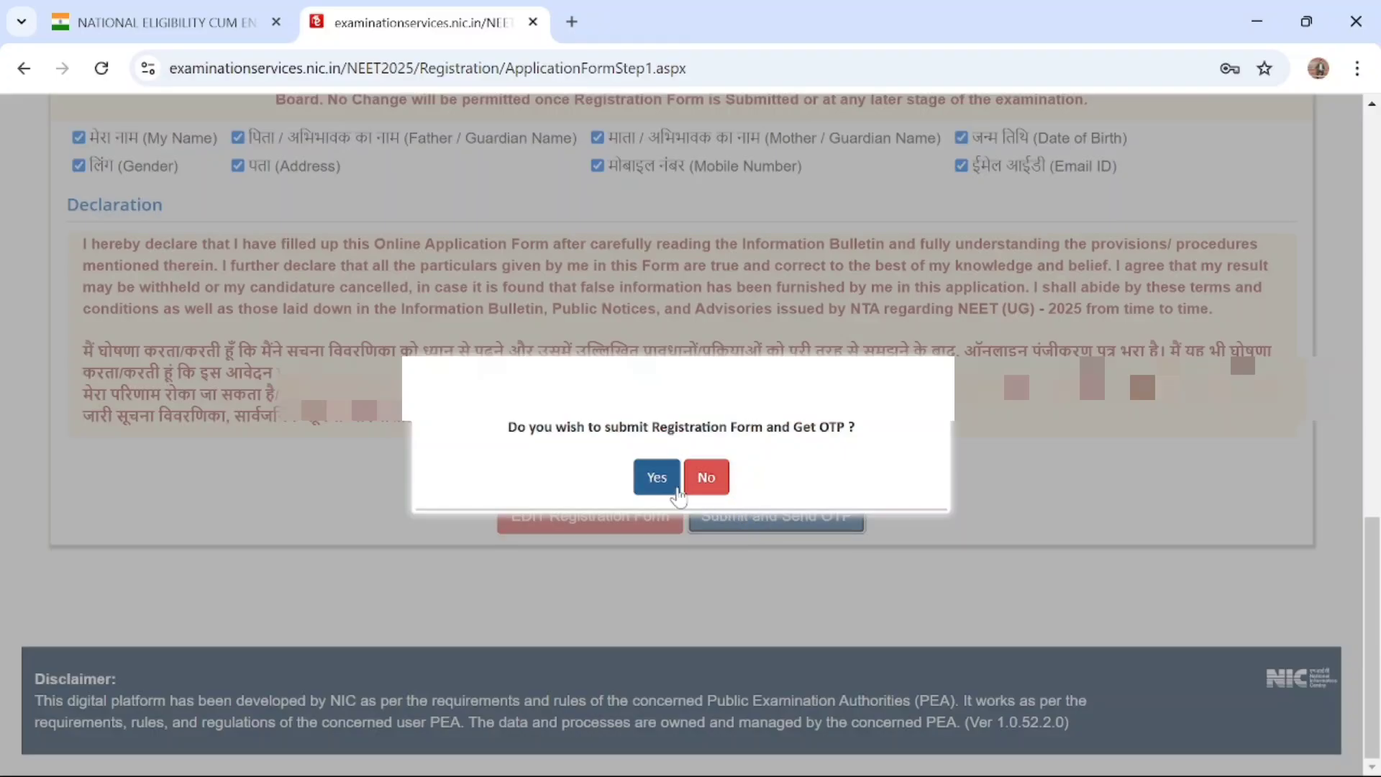
pyautogui.click(657, 477)
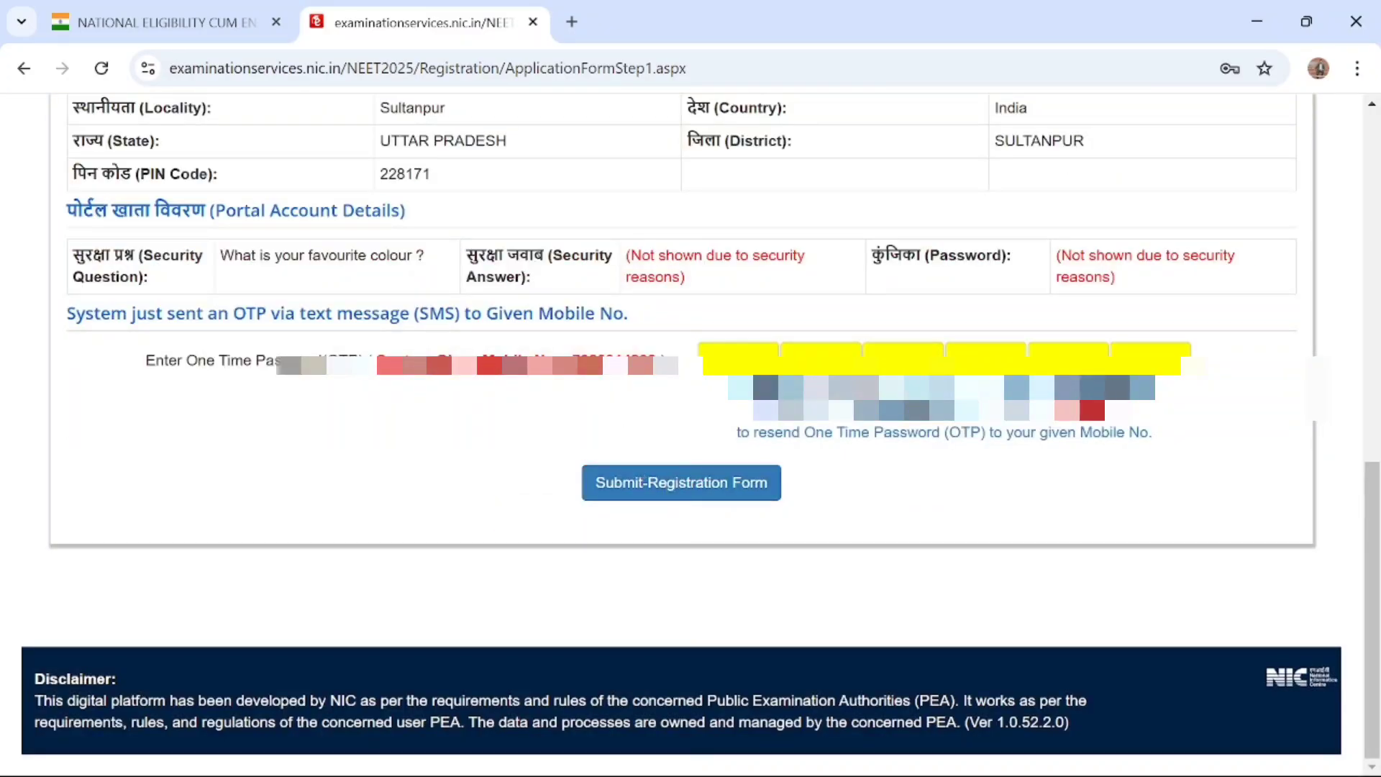
# Enter the one-time password sent to the mobile number and submit the registration form
pyautogui.click(738, 359)
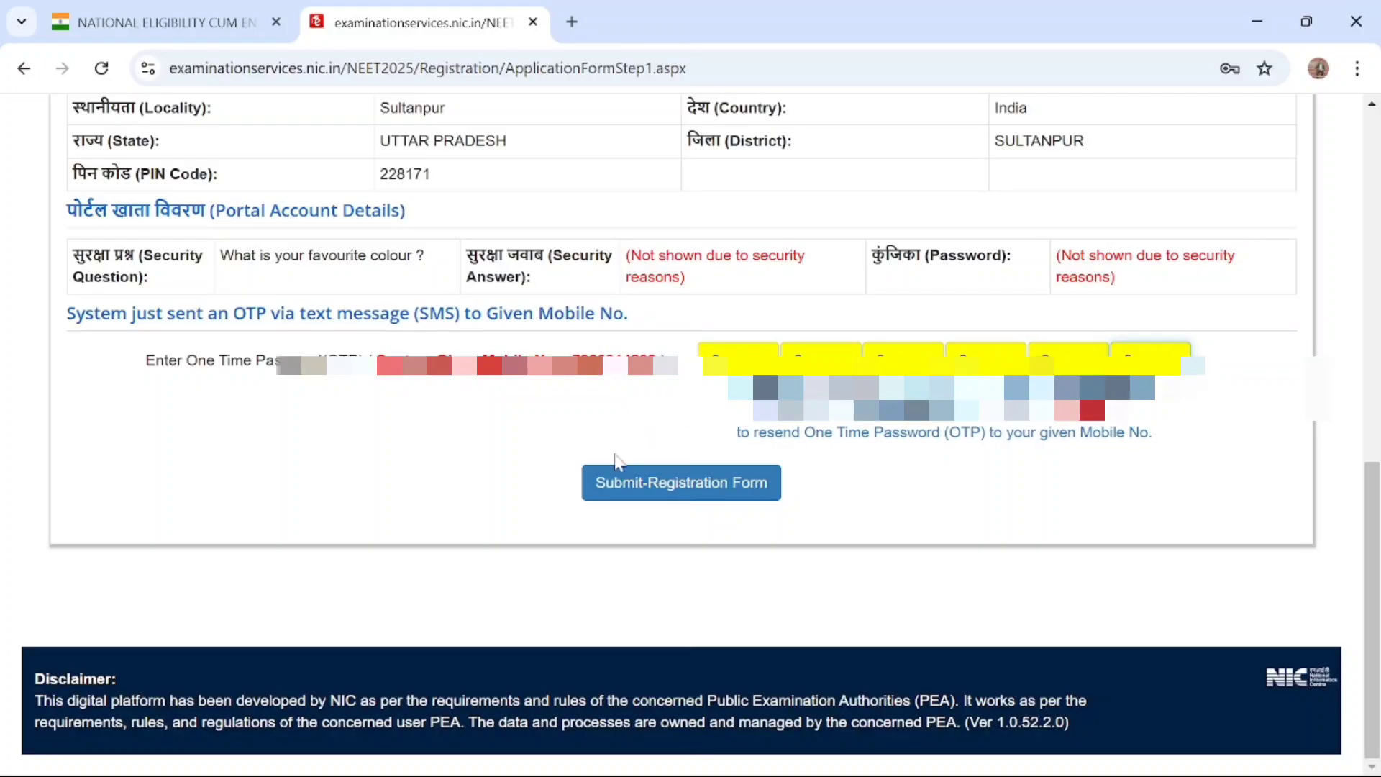
pyautogui.click(682, 484)
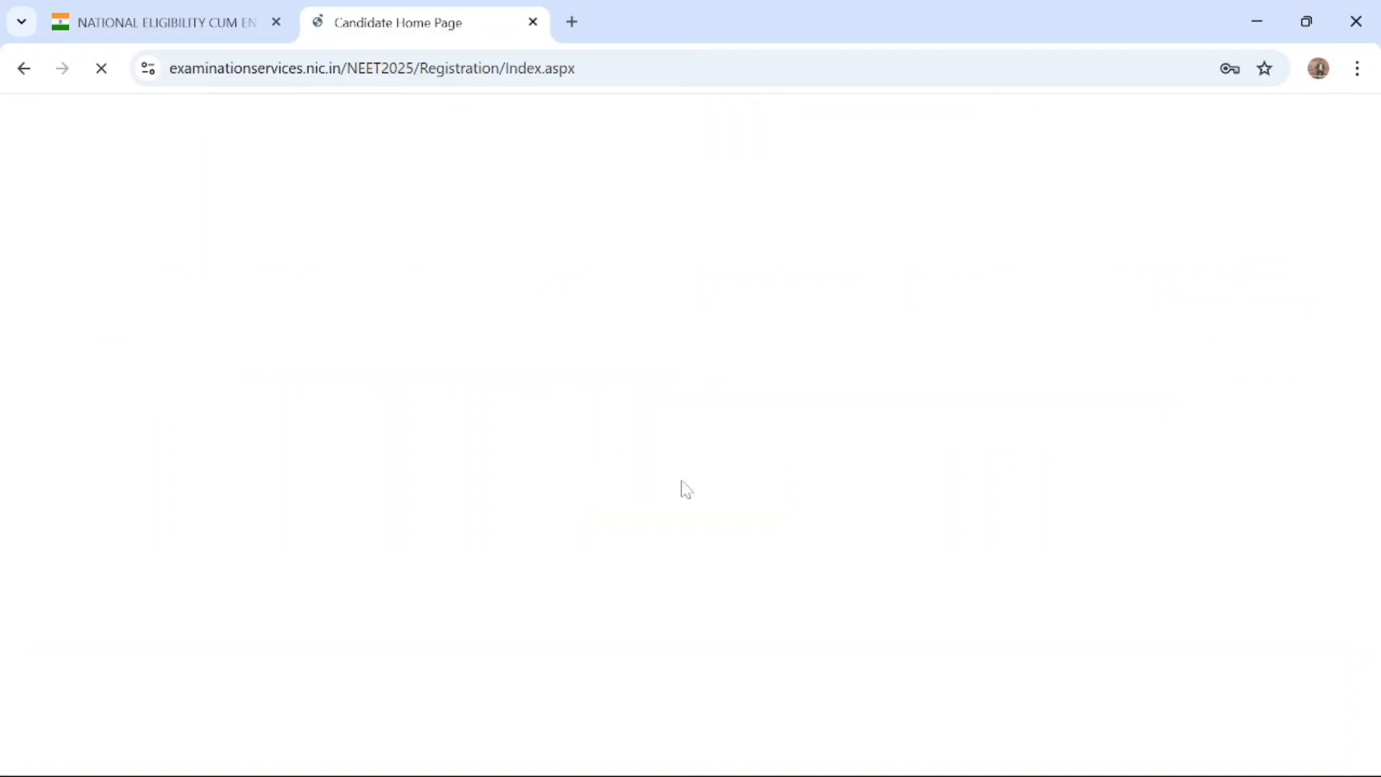
# Proceed from the candidate home page's current status to completing the application form
pyautogui.scroll(-2, 686, 489)
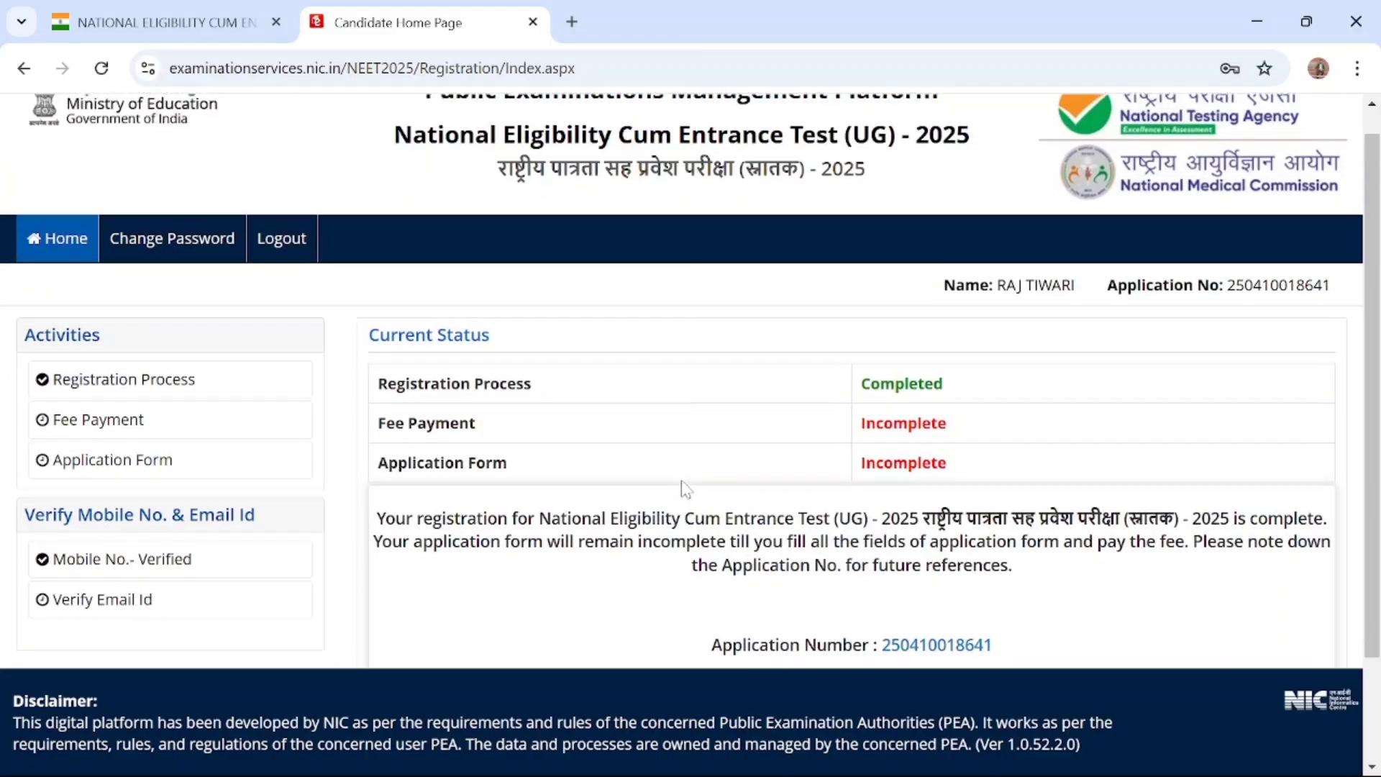
pyautogui.scroll(-2, 683, 489)
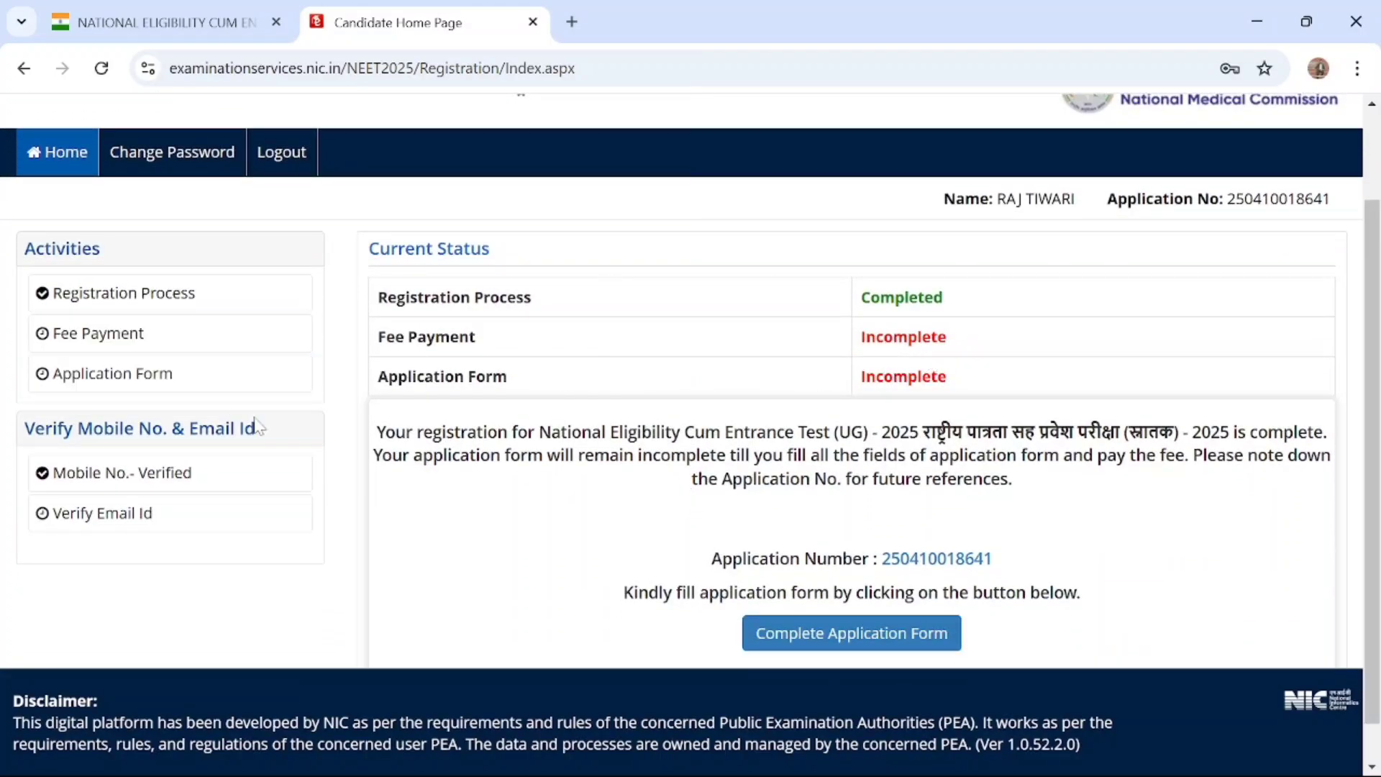
pyautogui.scroll(-1, 256, 426)
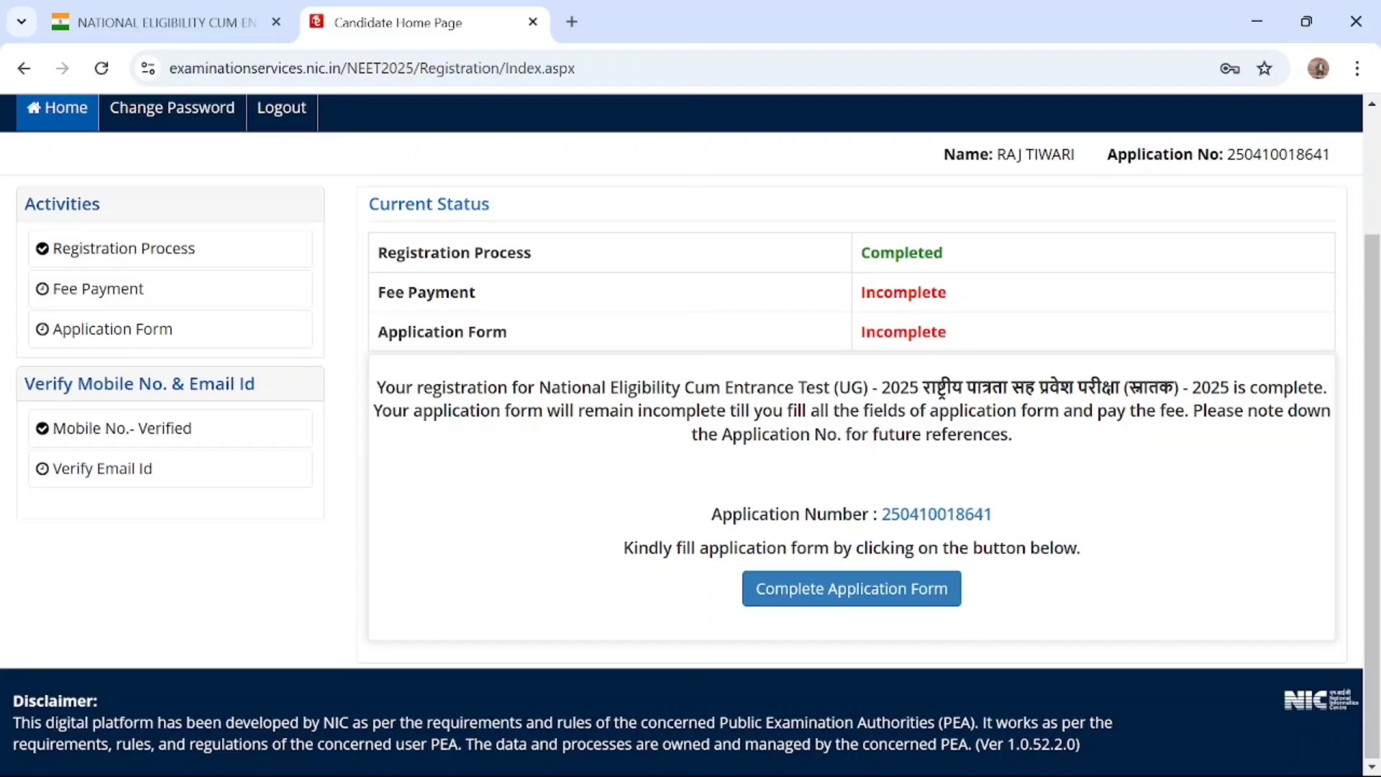
pyautogui.click(849, 600)
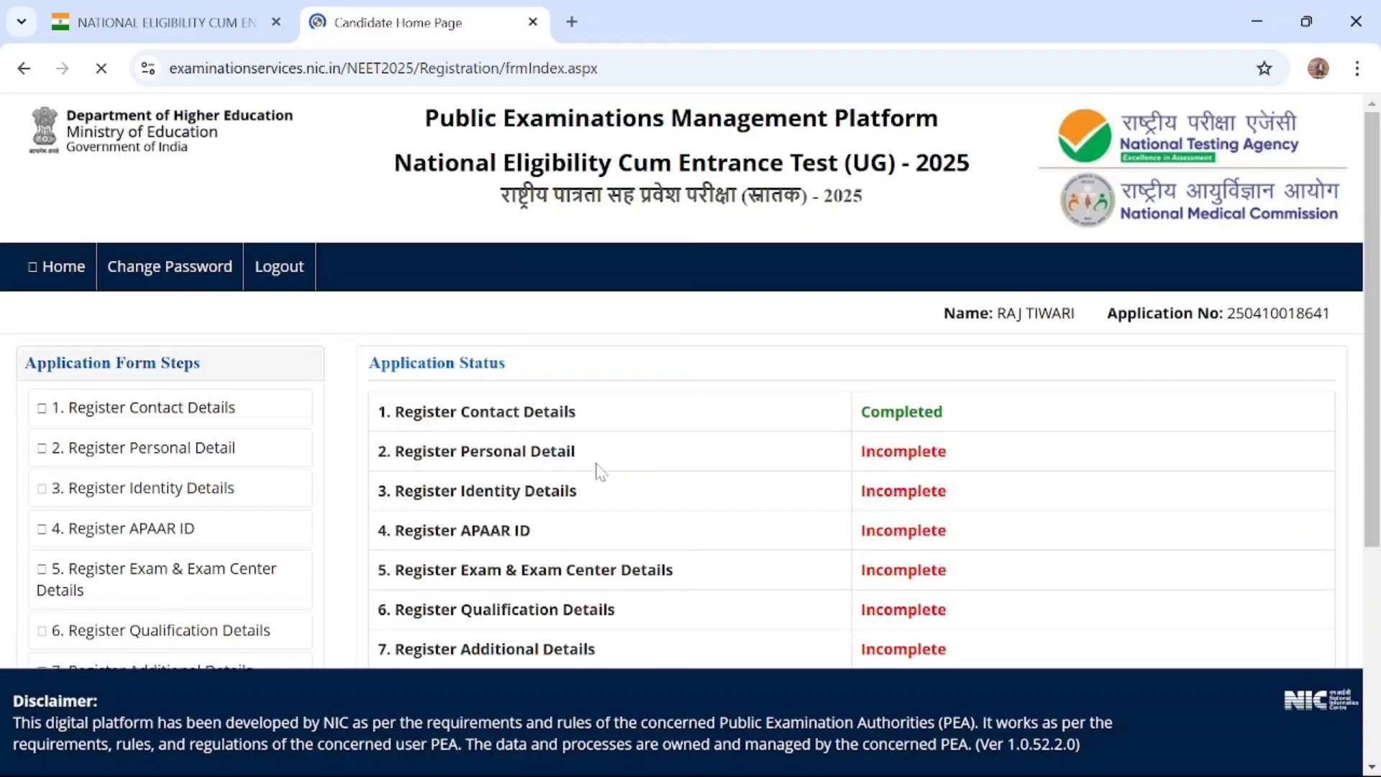
# Review the list of application form steps and open the Register Personal Detail step
pyautogui.scroll(-2, 587, 482)
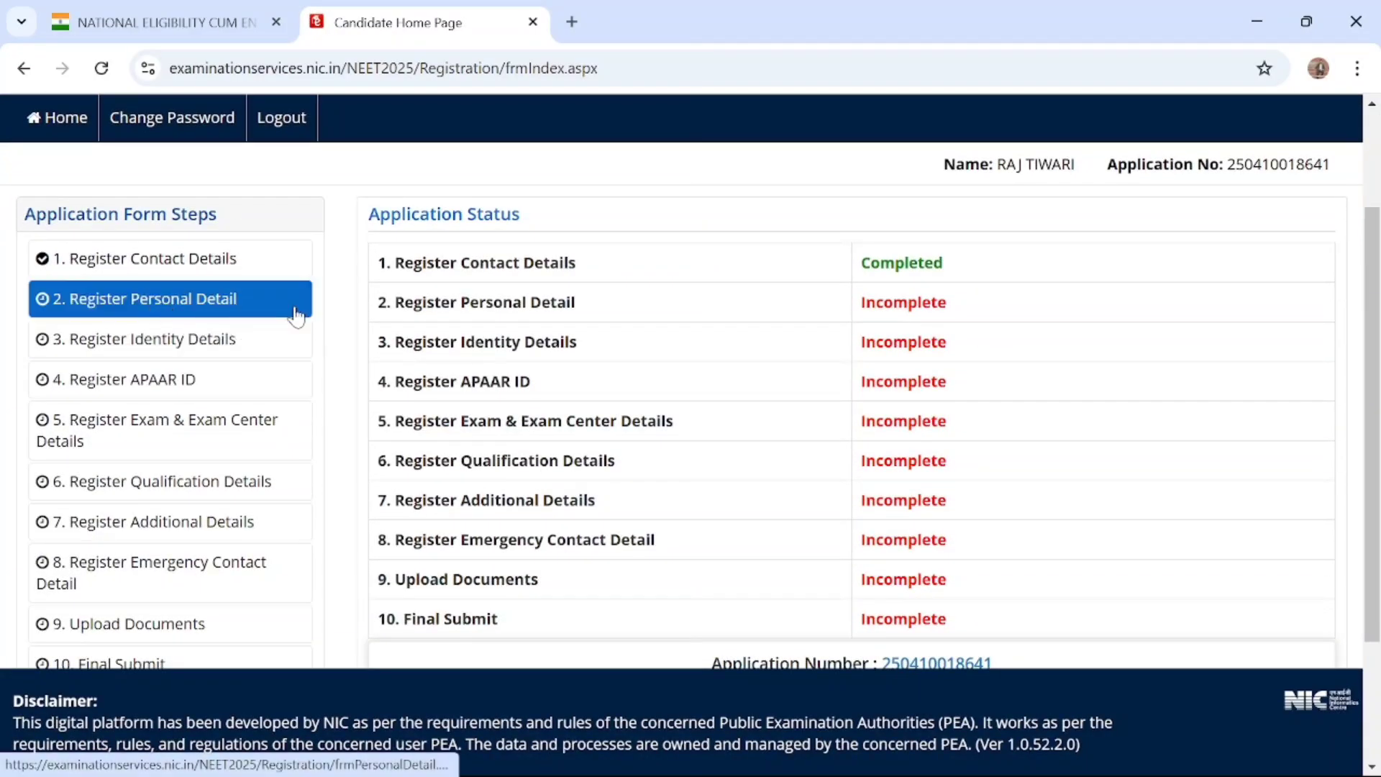
pyautogui.scroll(-2, 722, 468)
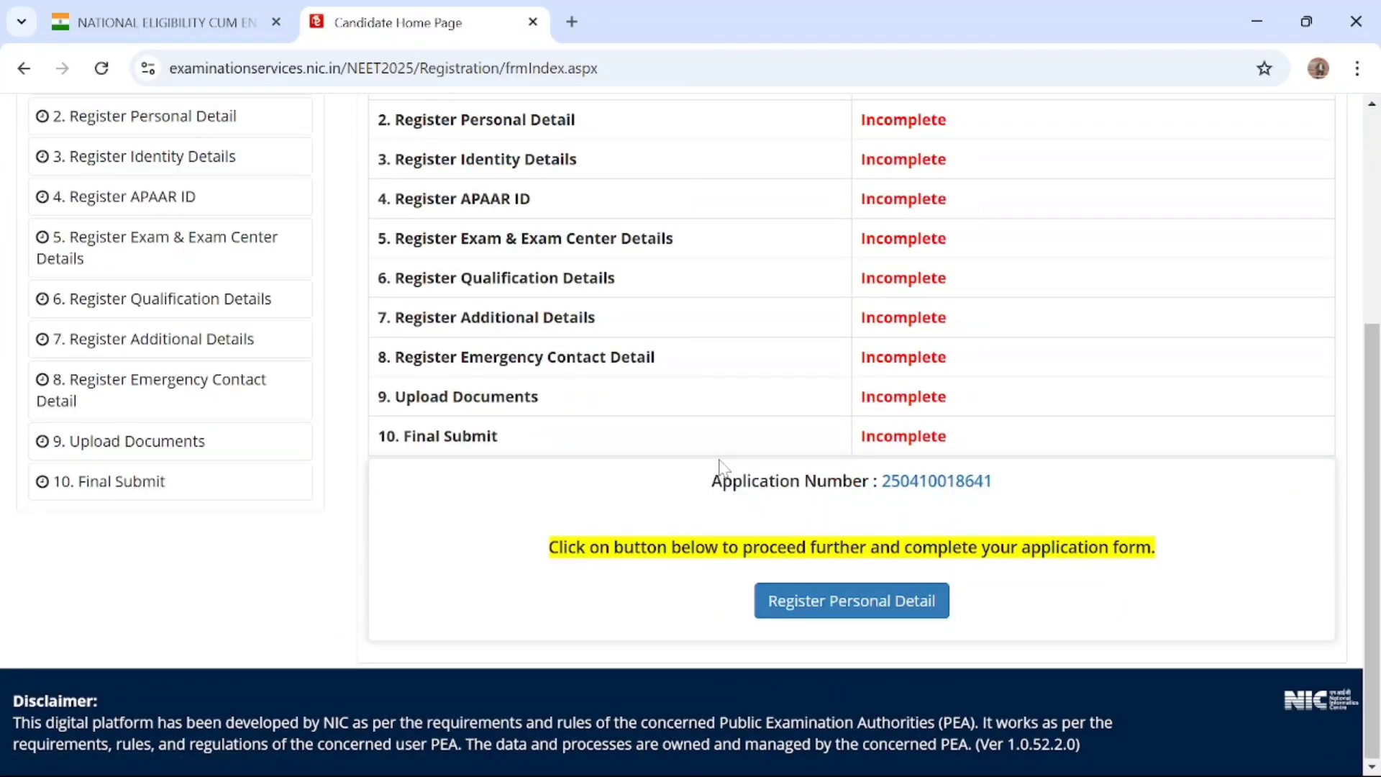
pyautogui.scroll(2, 719, 468)
pyautogui.scroll(-2, 720, 467)
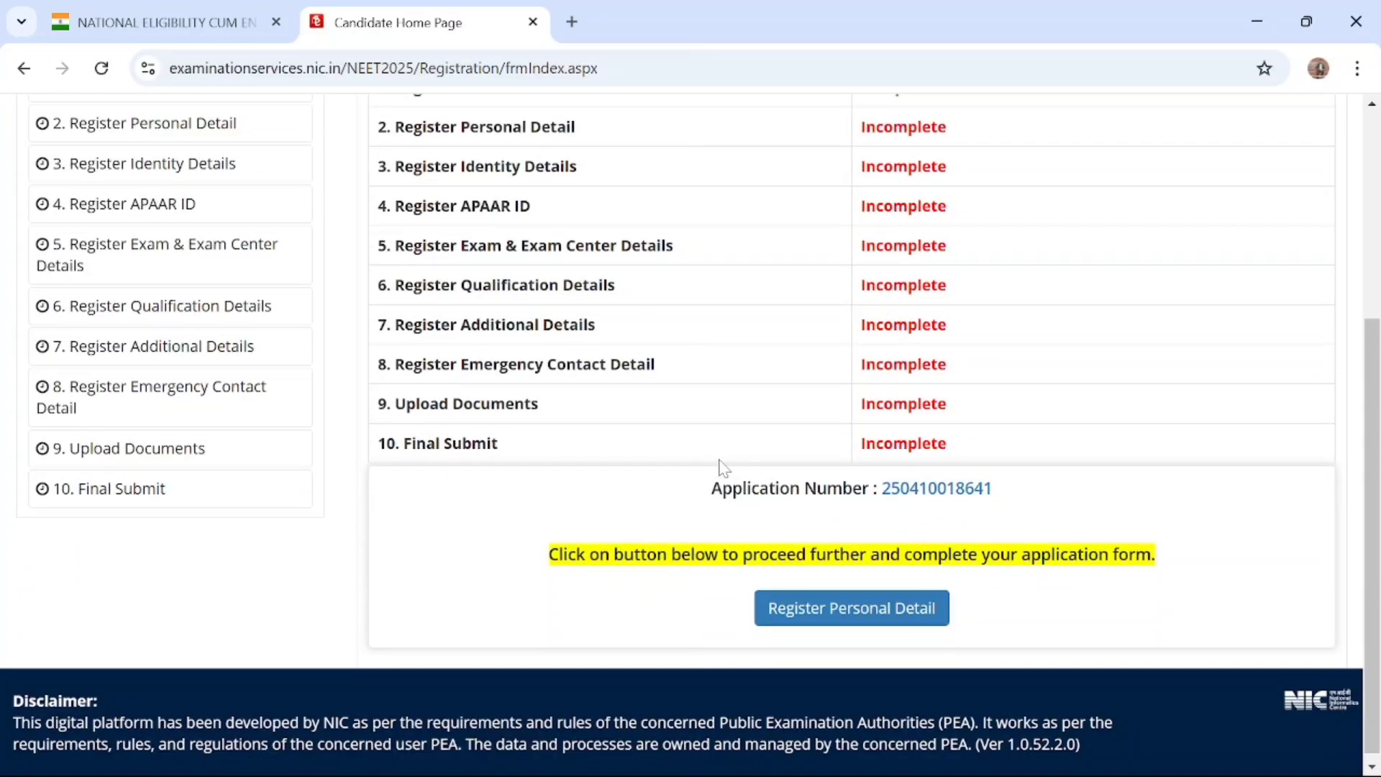
pyautogui.scroll(3, 723, 467)
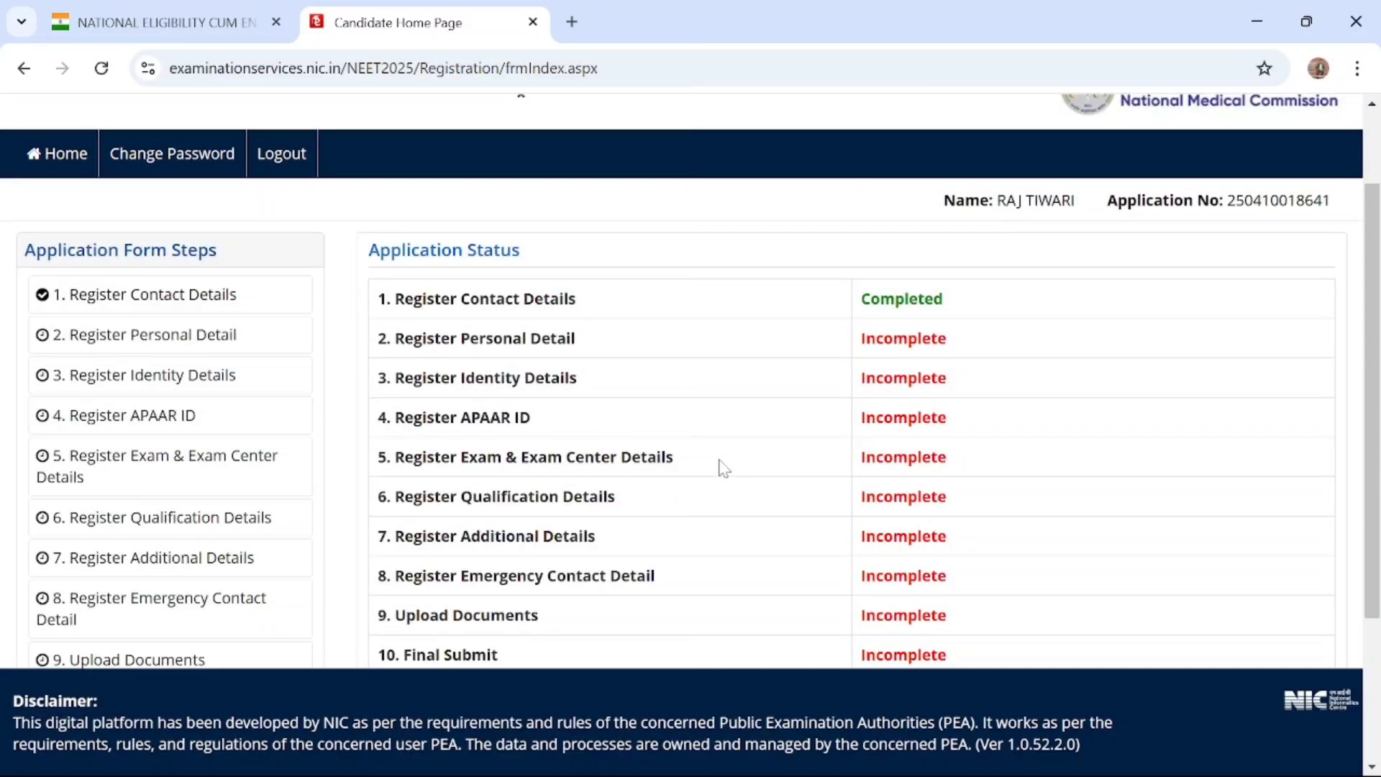
pyautogui.scroll(-3, 722, 467)
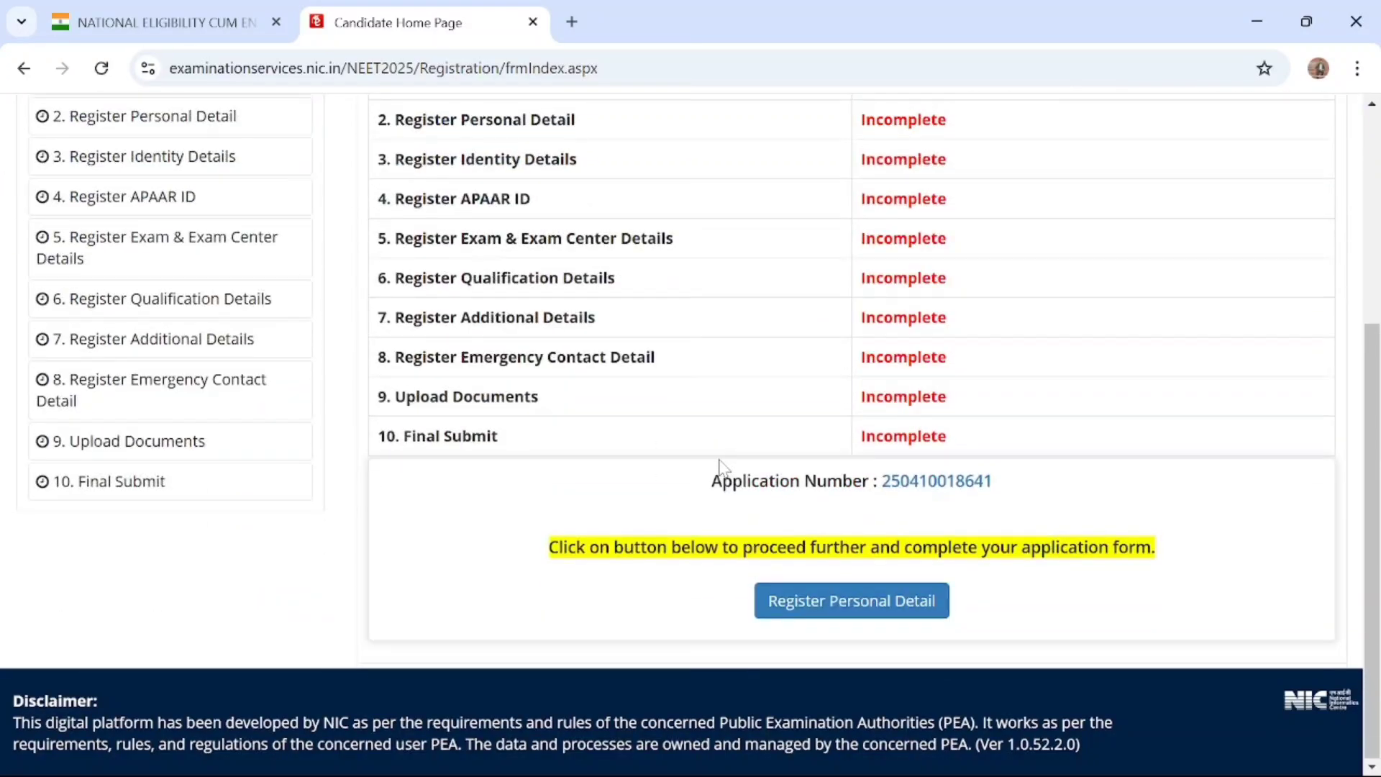
pyautogui.click(826, 611)
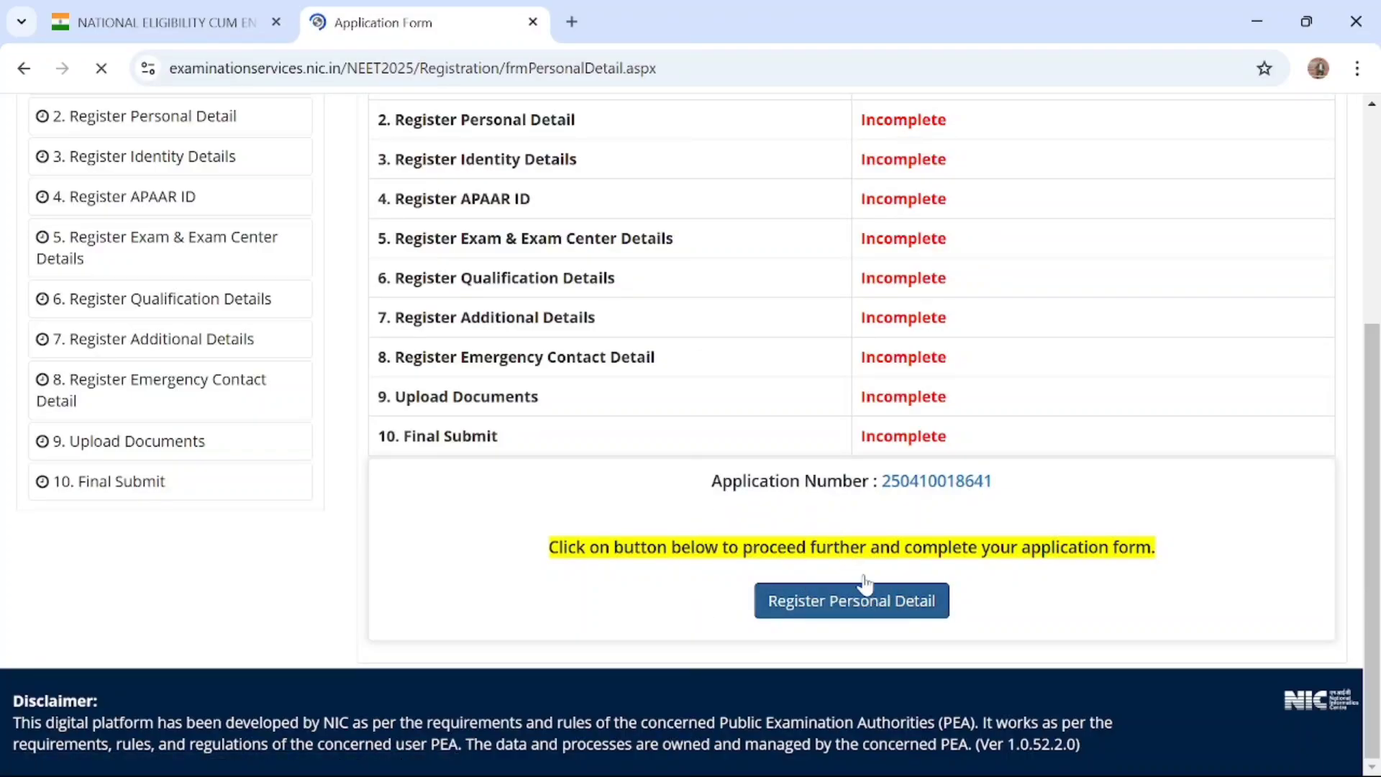
# Set the candidate's nationality to Indian in the Personal Details section
pyautogui.scroll(-1, 867, 583)
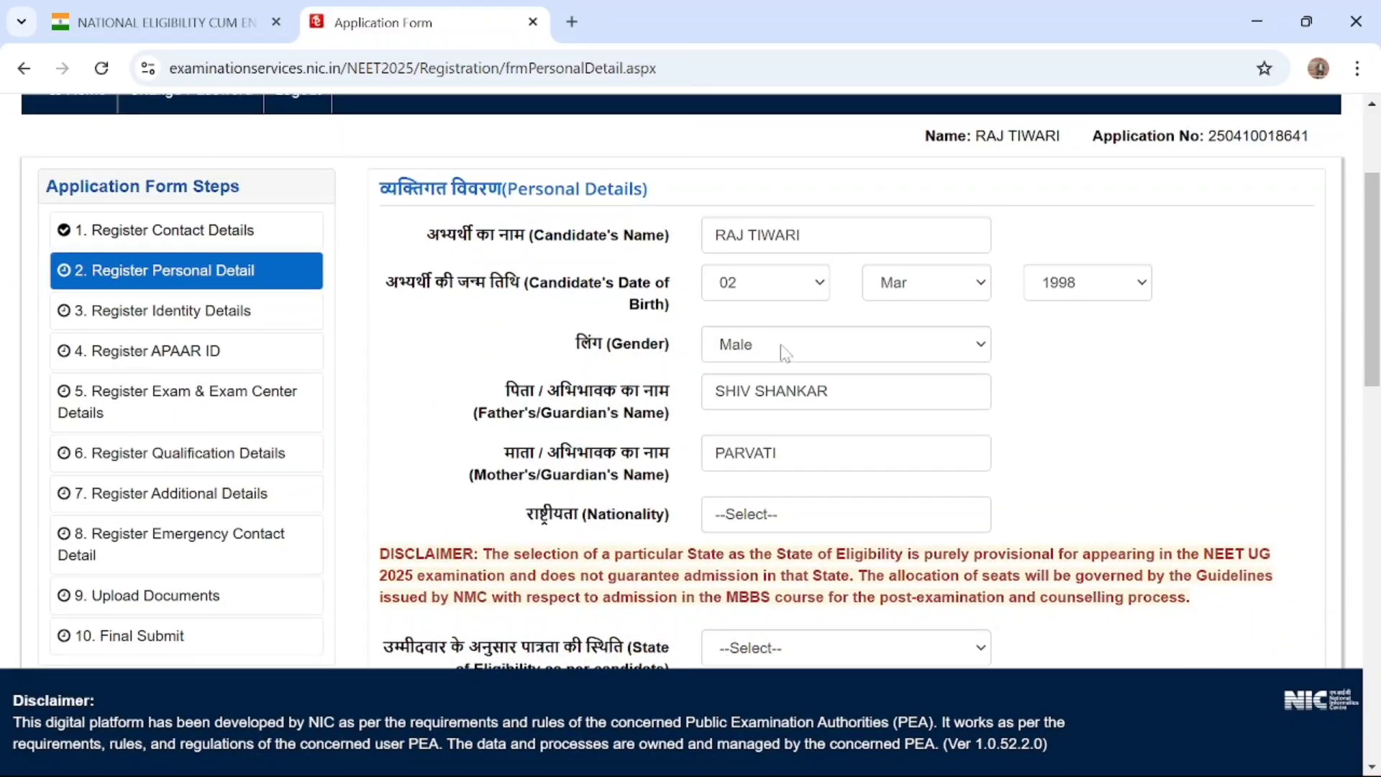
pyautogui.scroll(-1, 786, 352)
pyautogui.scroll(-2, 786, 353)
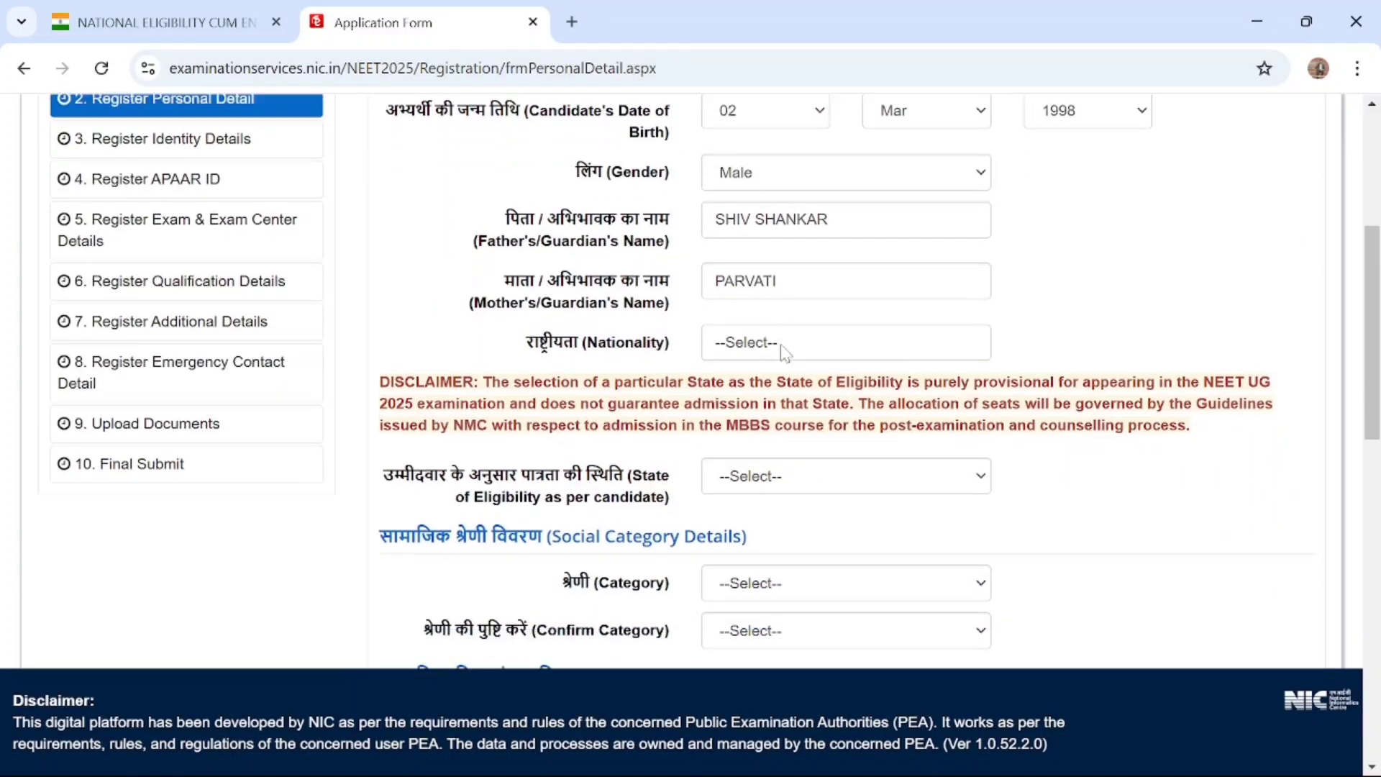
pyautogui.click(783, 260)
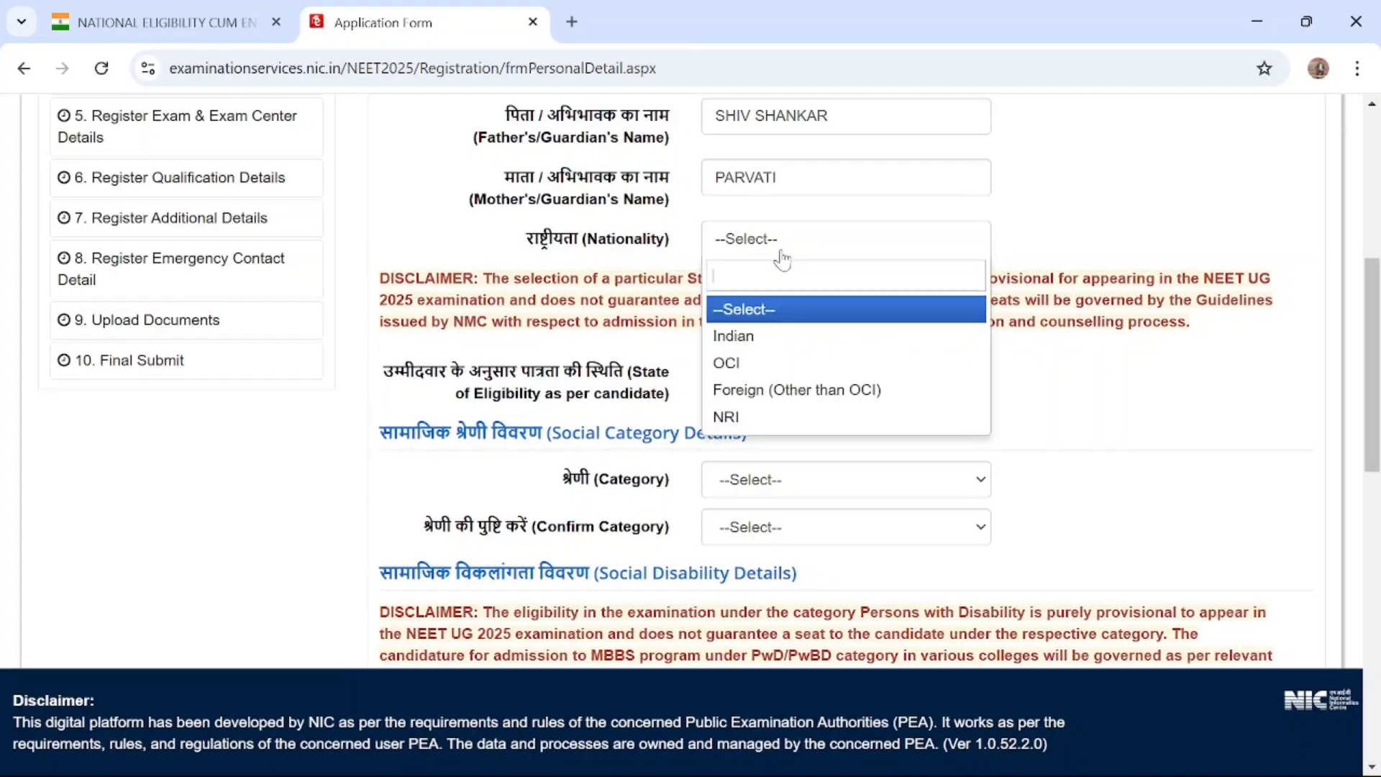
pyautogui.click(772, 338)
# Review the prefilled personal details and the nationality options, keeping Indian selected
pyautogui.scroll(4, 792, 323)
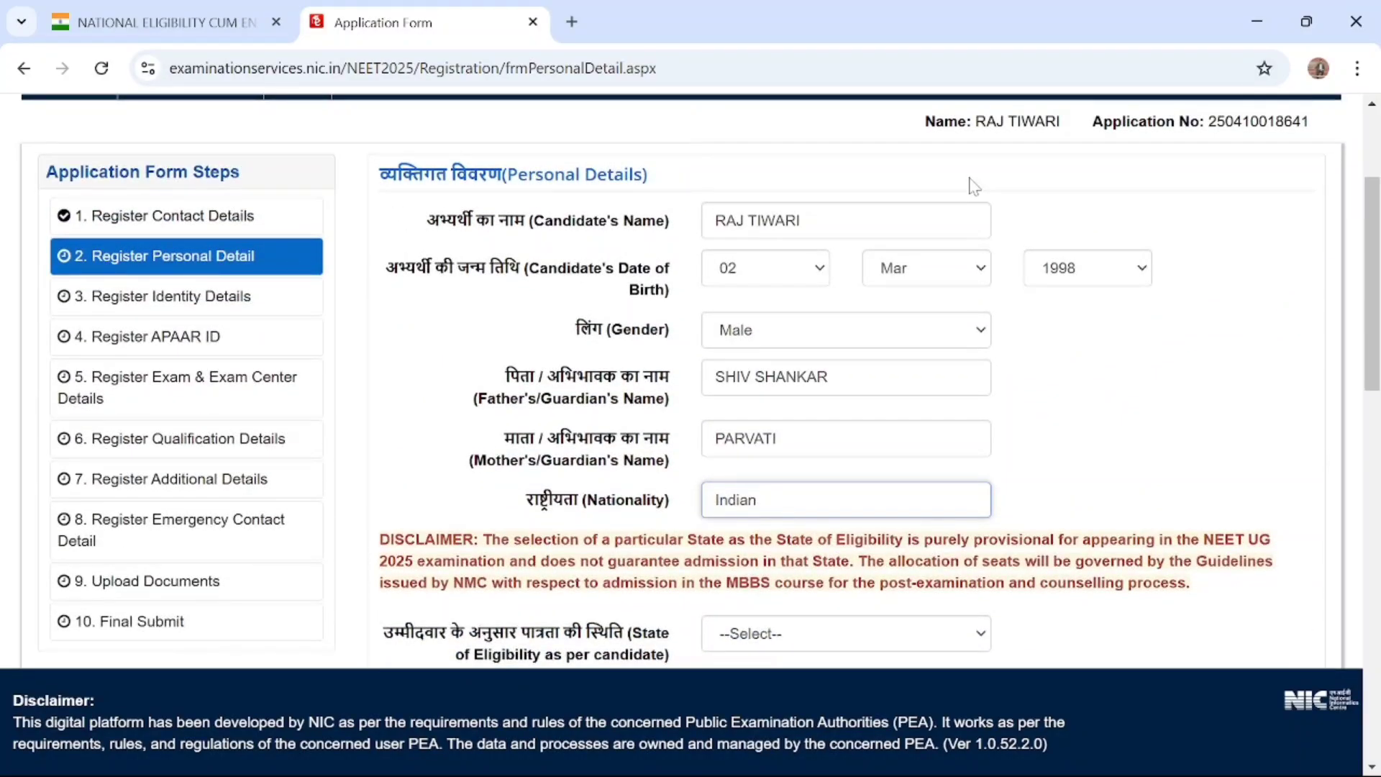
pyautogui.scroll(-3, 972, 186)
pyautogui.scroll(4, 619, 393)
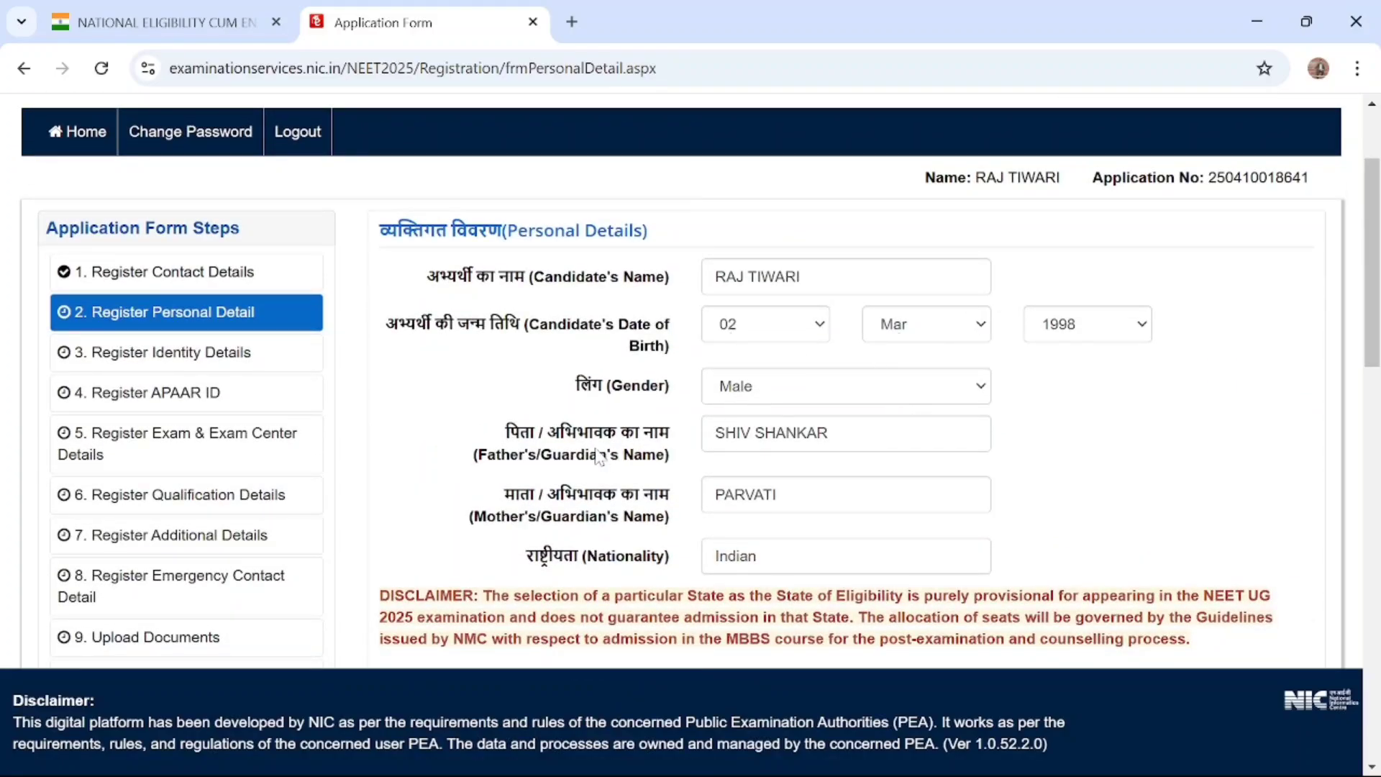
pyautogui.scroll(-2, 599, 458)
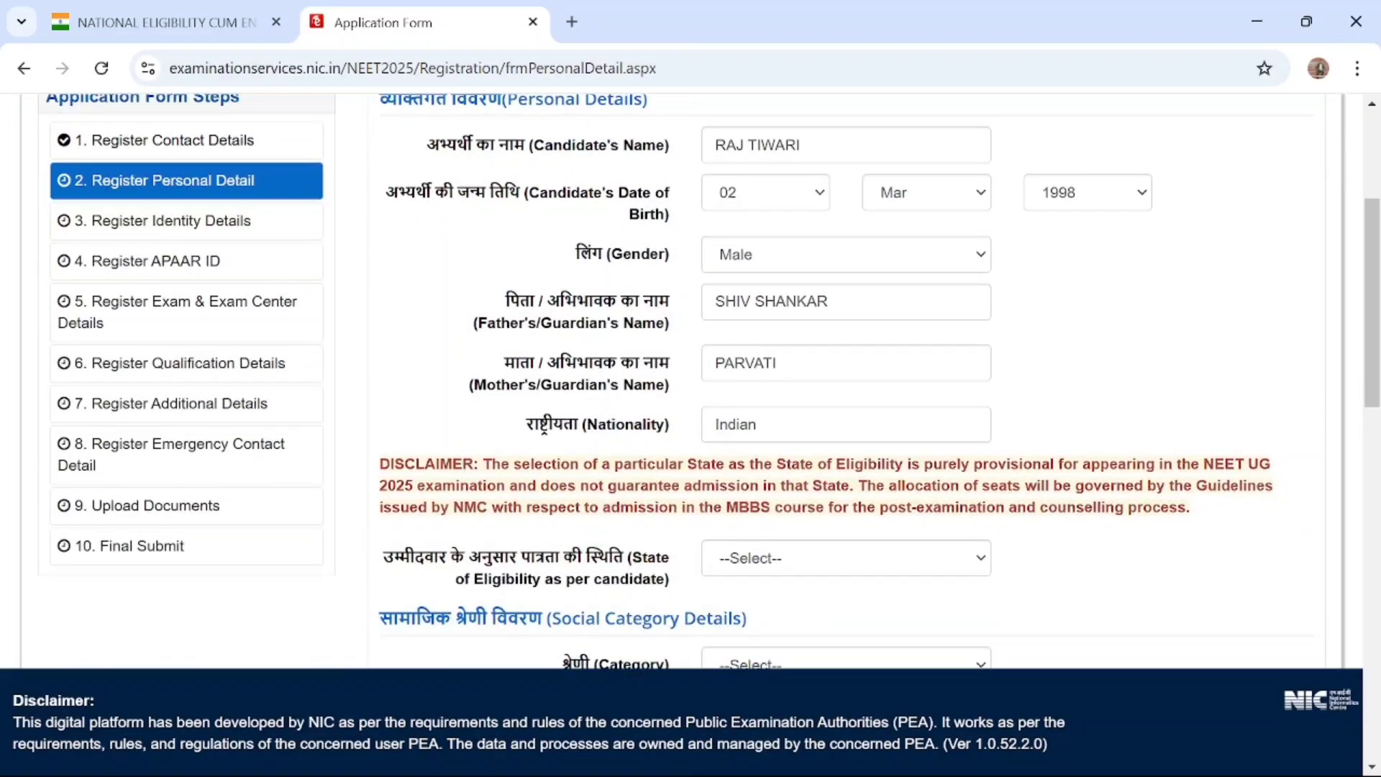
pyautogui.click(803, 427)
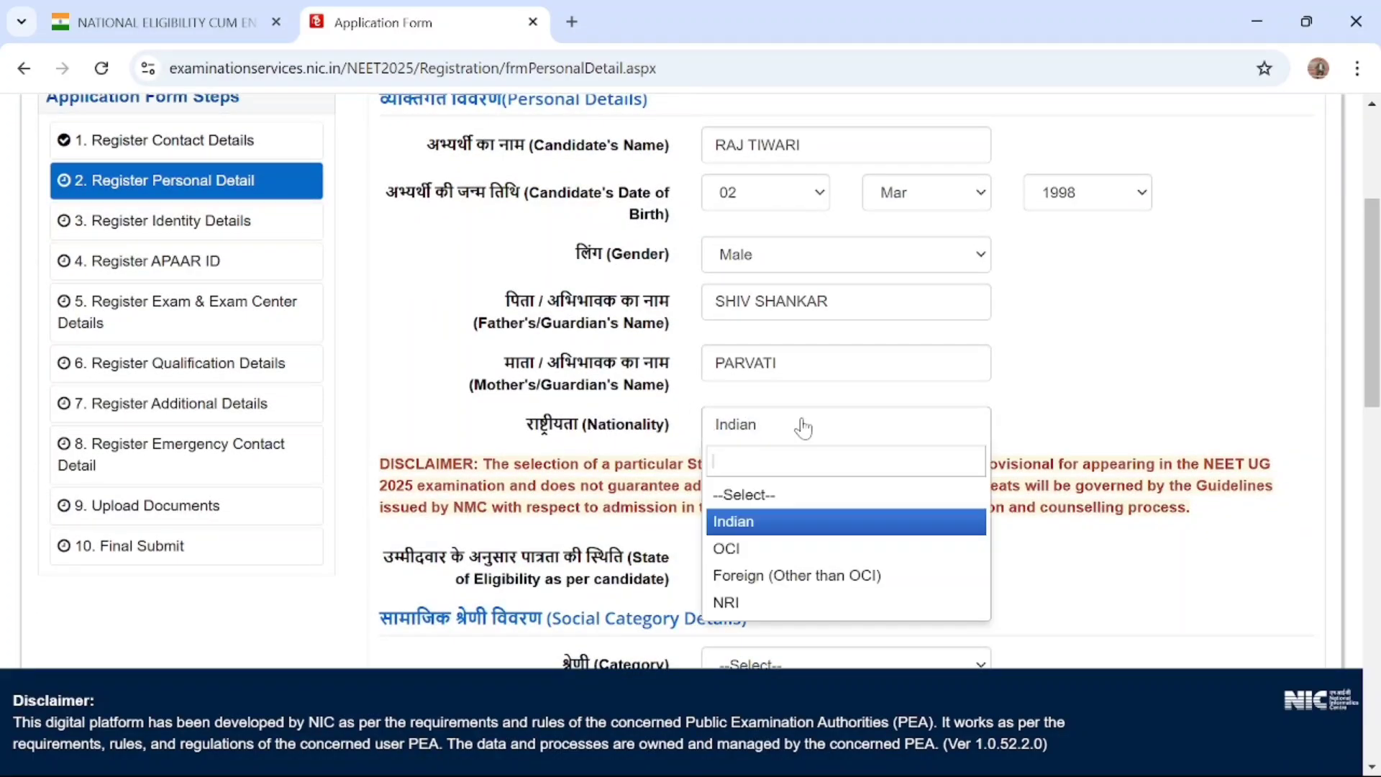
pyautogui.click(781, 525)
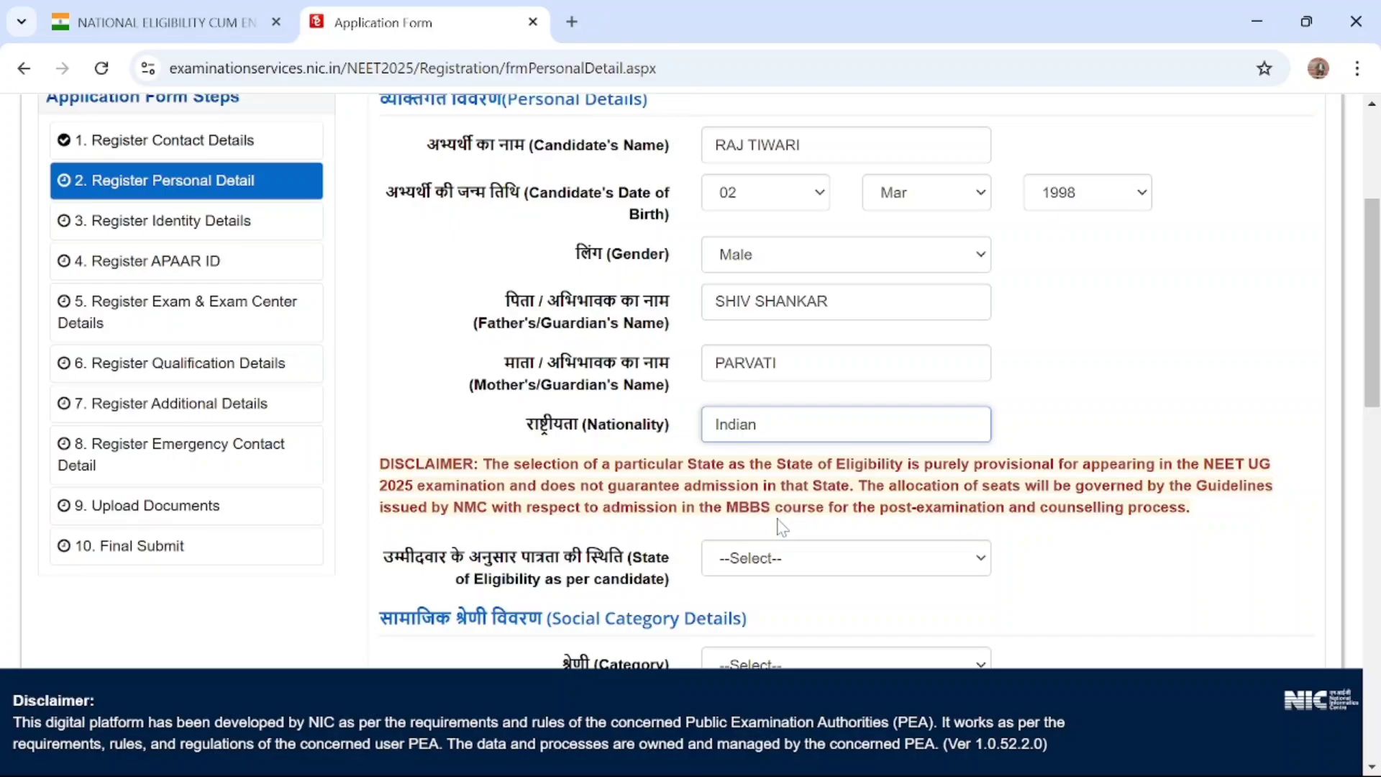
pyautogui.scroll(-2, 781, 527)
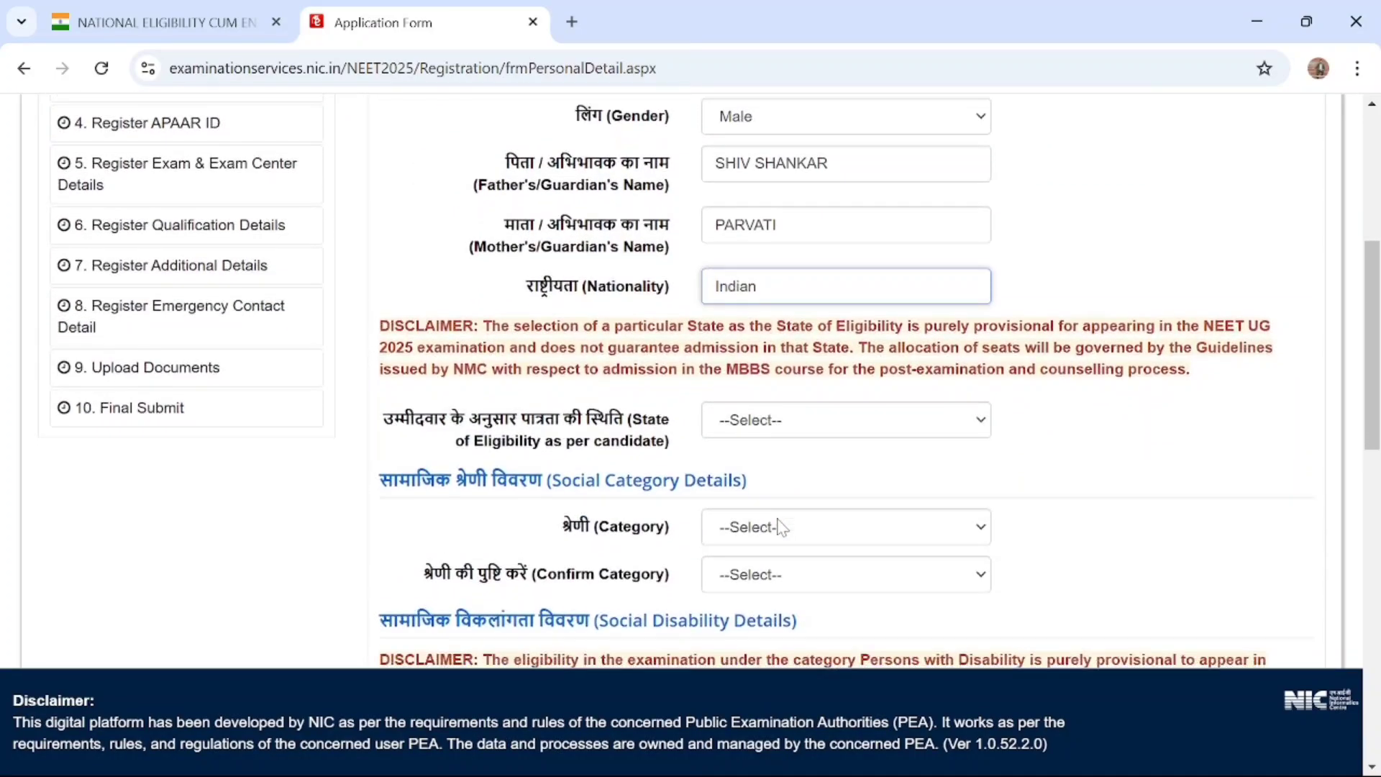
# Set the candidate's State of Eligibility to UTTAR PRADESH
pyautogui.click(832, 423)
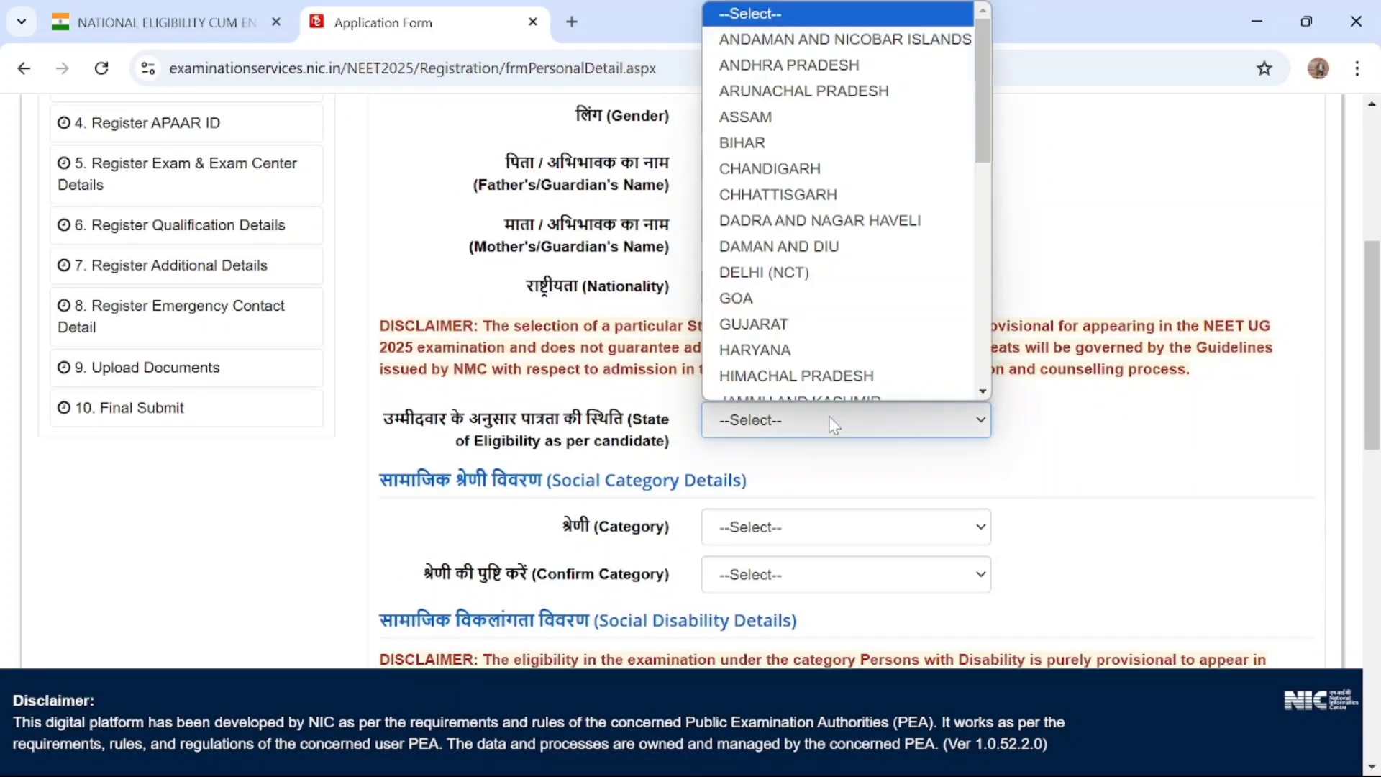
pyautogui.press('w')
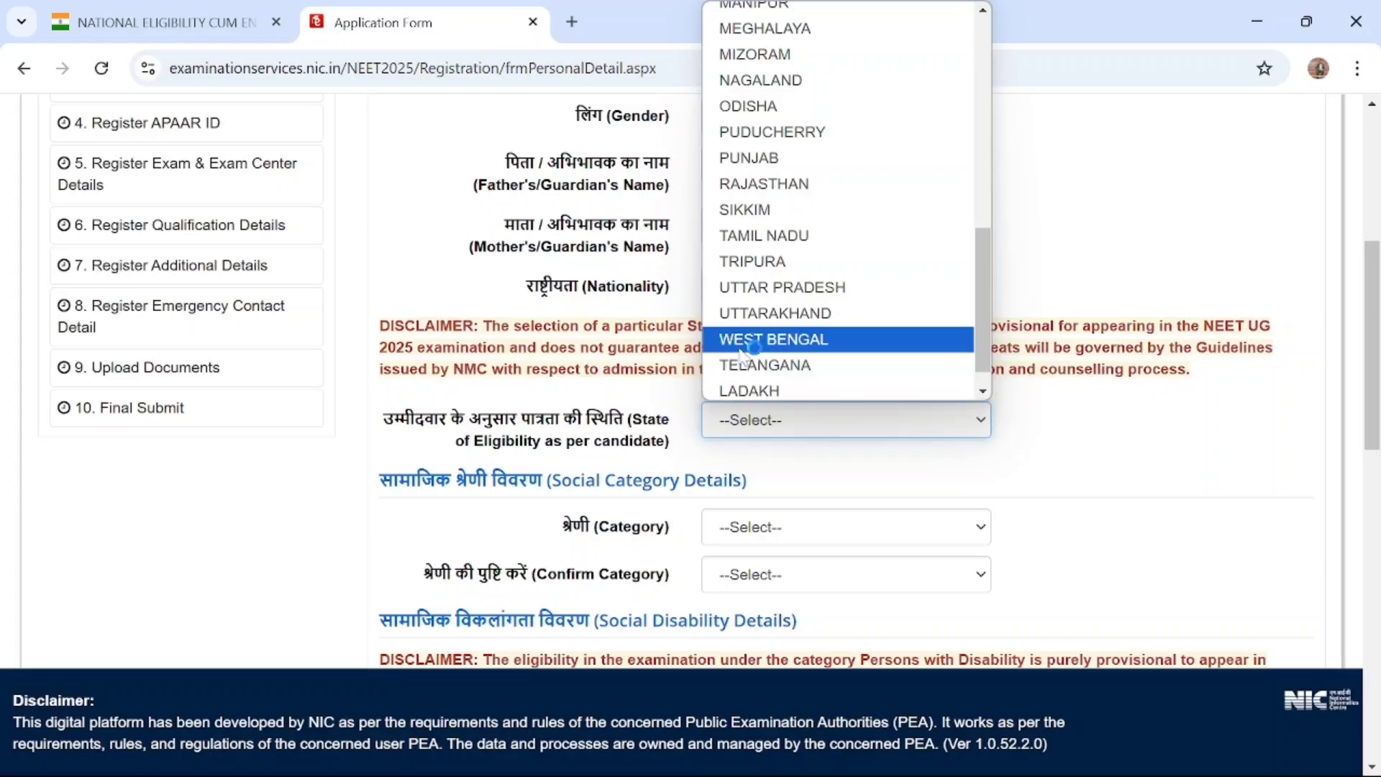
pyautogui.scroll(-1, 741, 317)
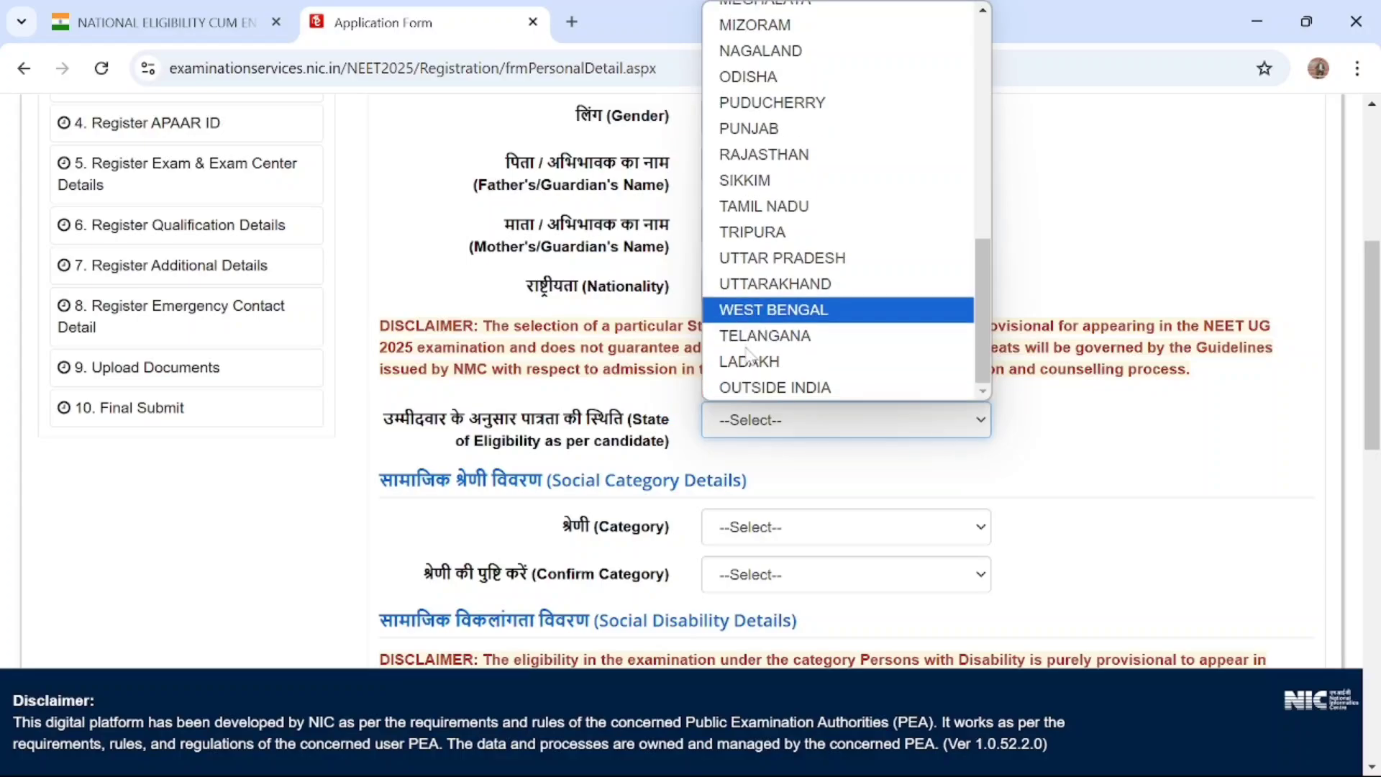
pyautogui.click(809, 259)
# Set both Category and Confirm Category to General in the Social Category Details section
pyautogui.scroll(-1, 1097, 485)
pyautogui.scroll(-2, 1097, 486)
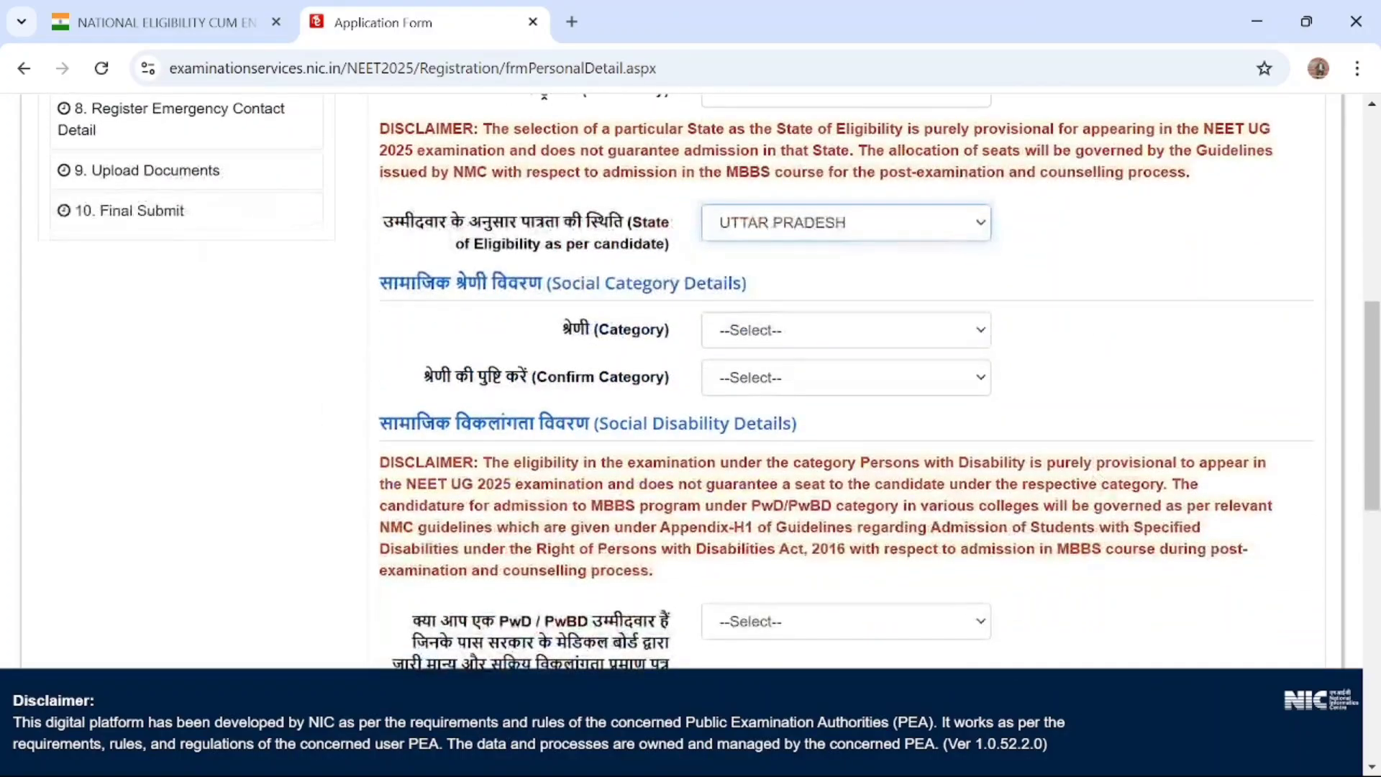
pyautogui.click(849, 330)
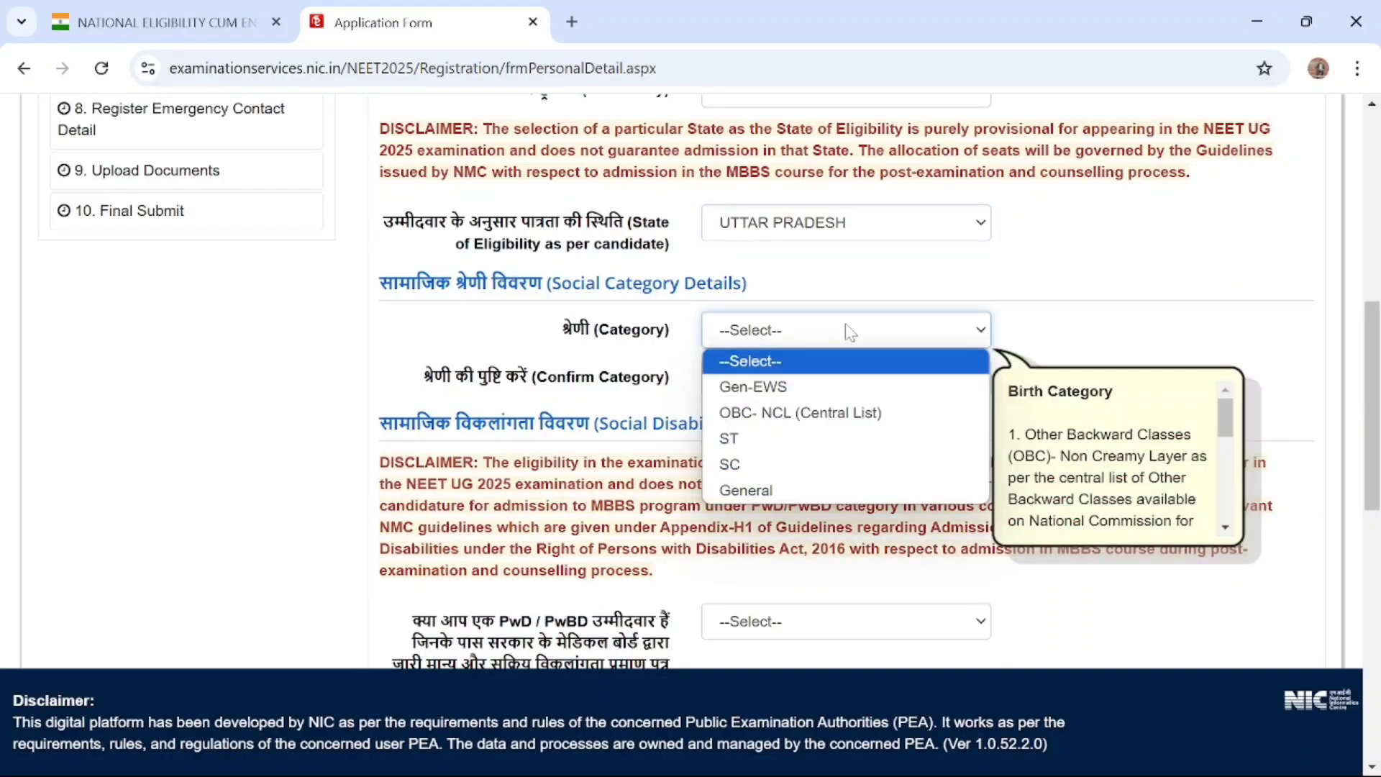
pyautogui.click(814, 389)
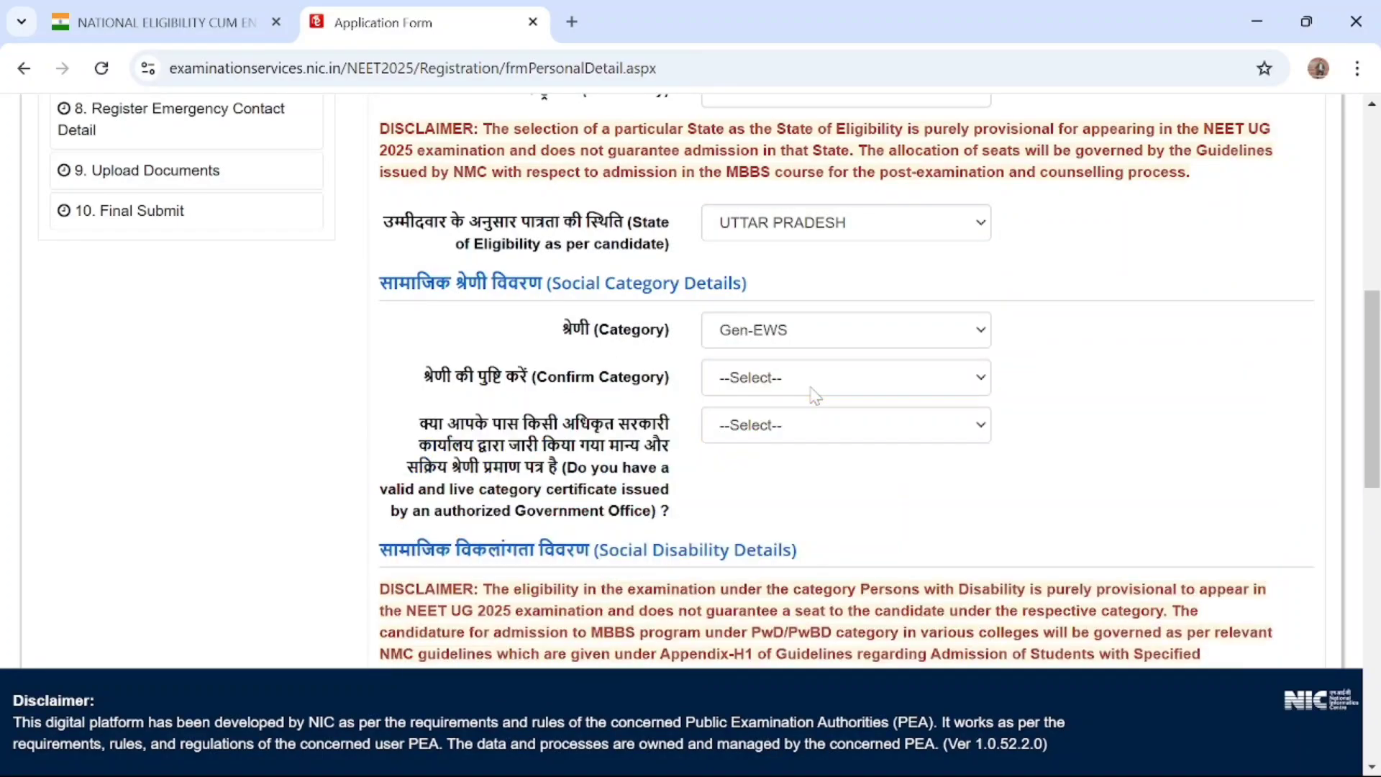
pyautogui.click(840, 332)
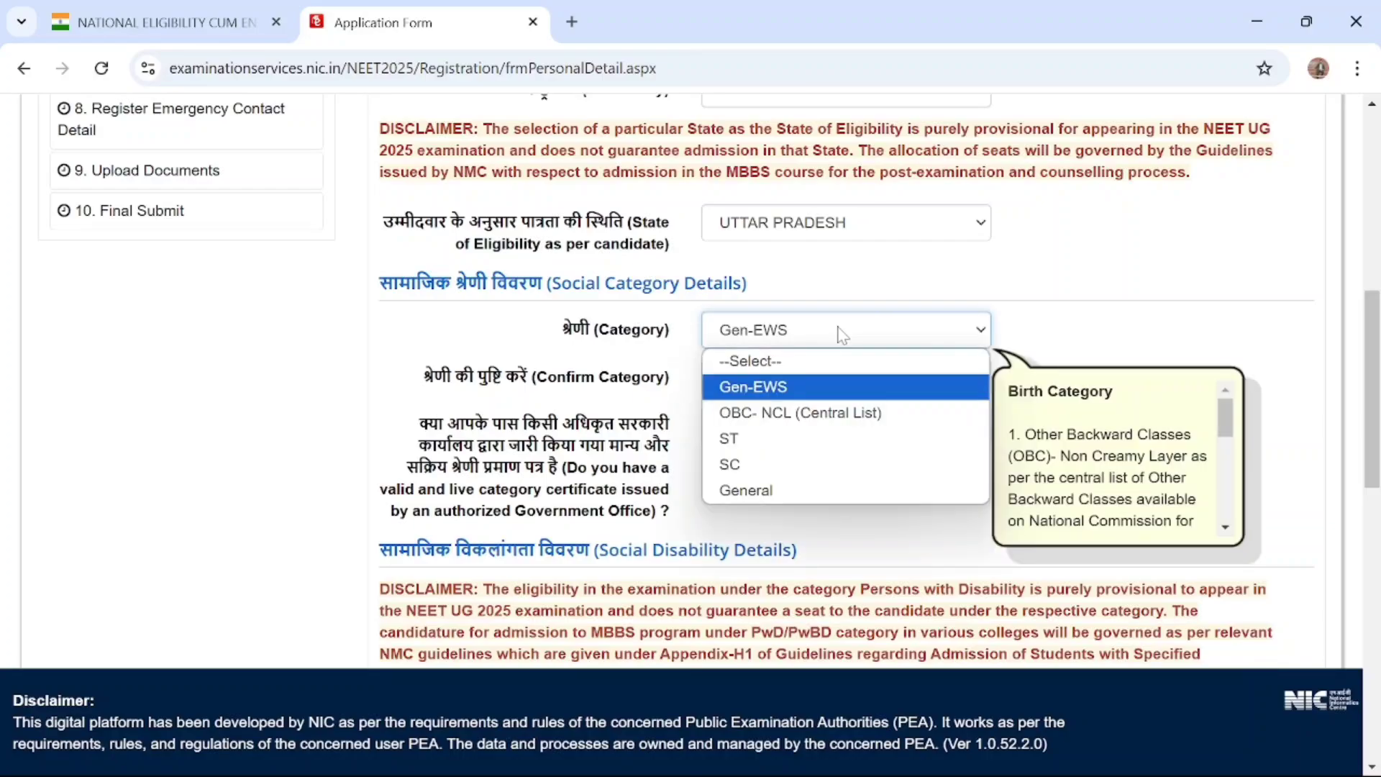
pyautogui.click(780, 488)
pyautogui.scroll(-1, 796, 432)
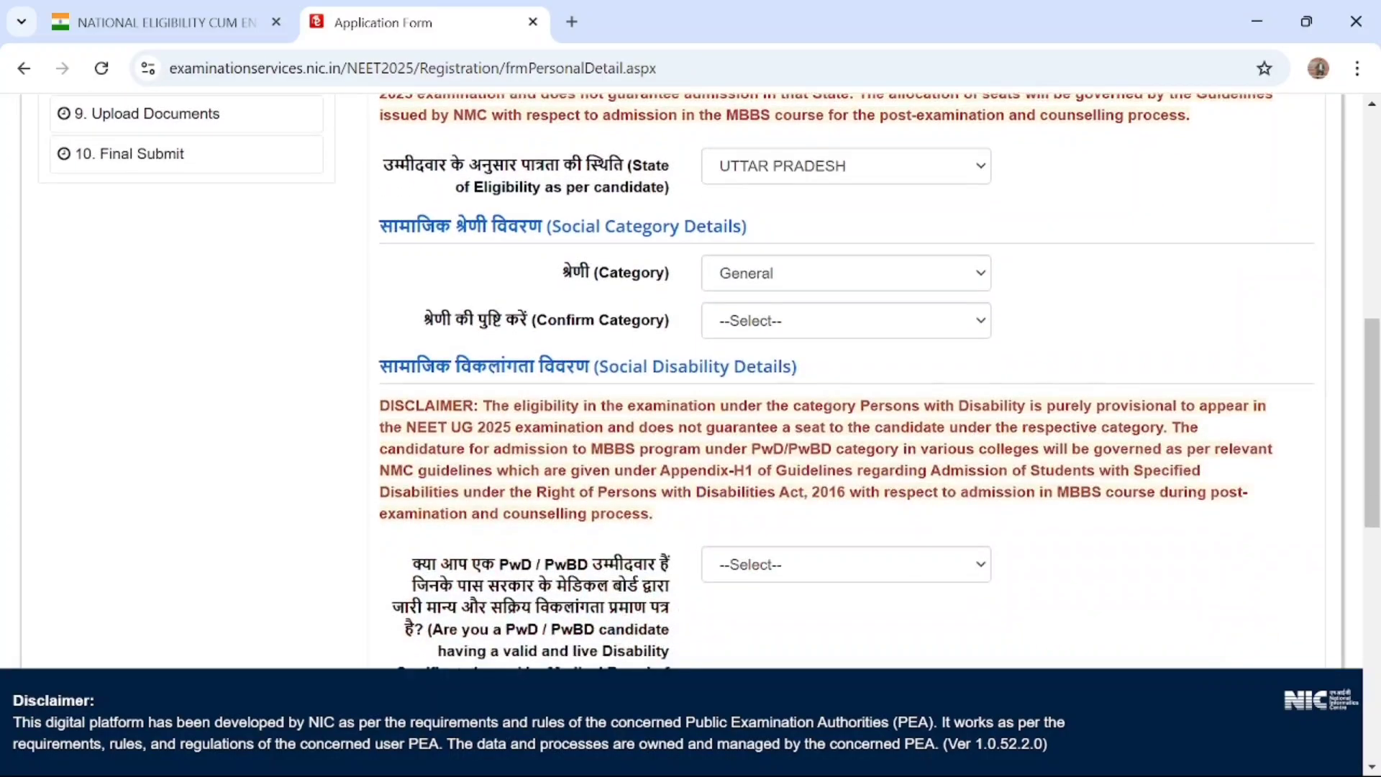
pyautogui.scroll(-2, 795, 287)
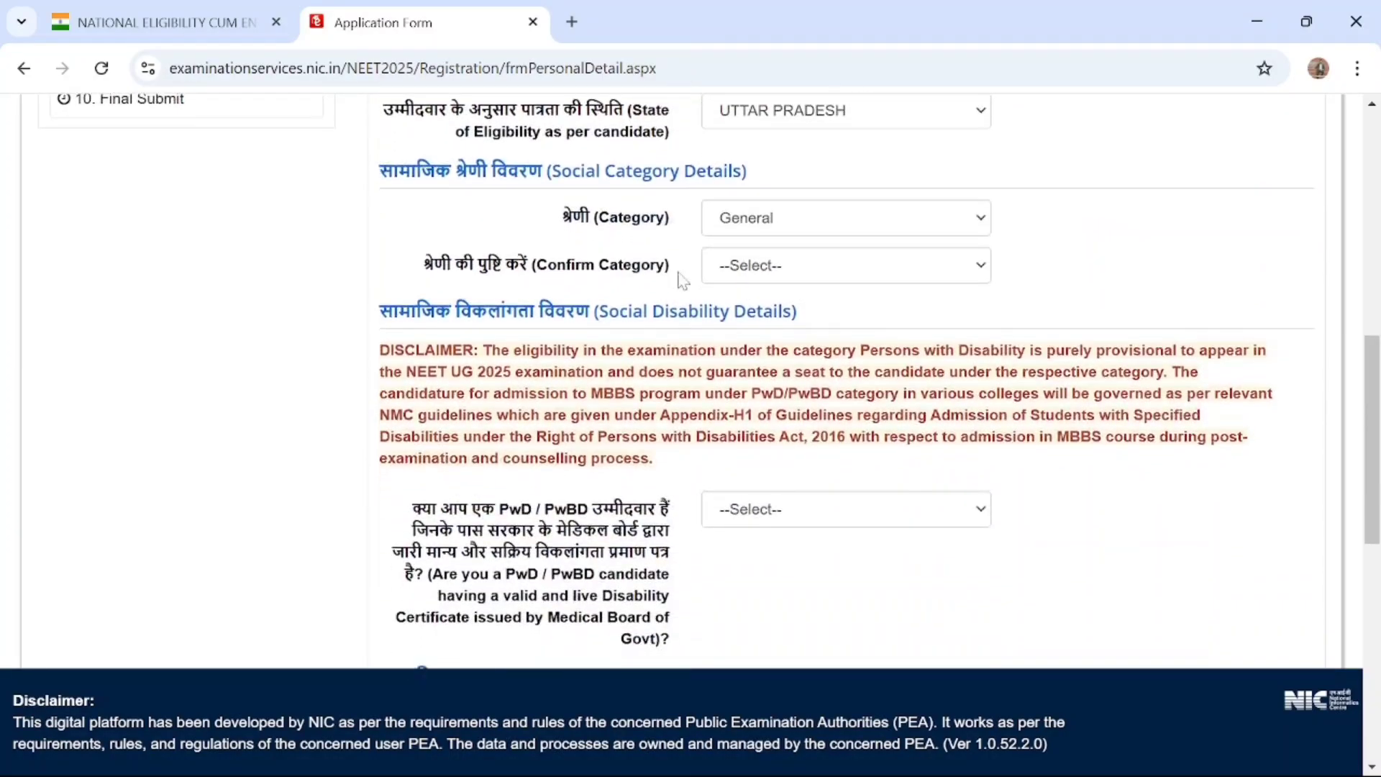
pyautogui.click(797, 276)
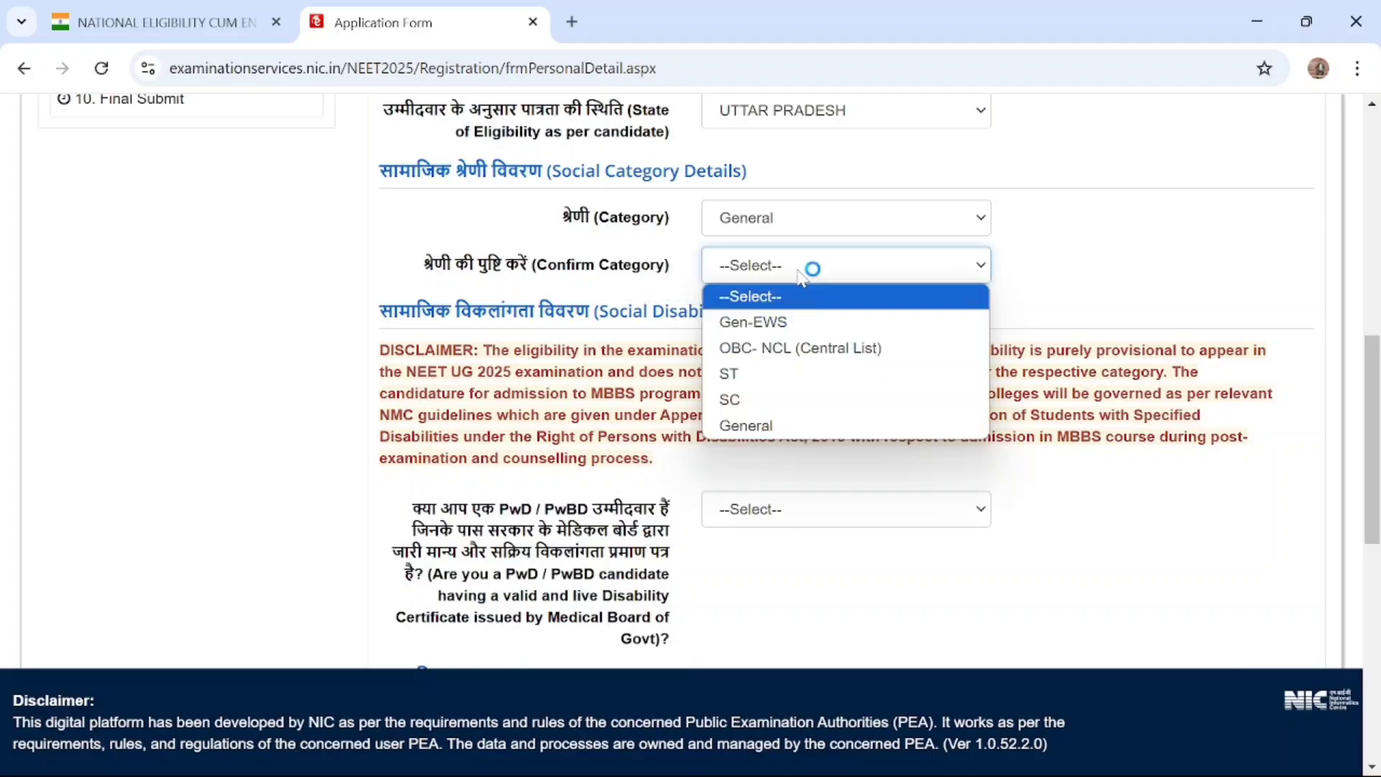
pyautogui.click(767, 422)
# Answer the PwD / PwBD disability certificate question in the Social Disability Details section
pyautogui.scroll(-3, 766, 421)
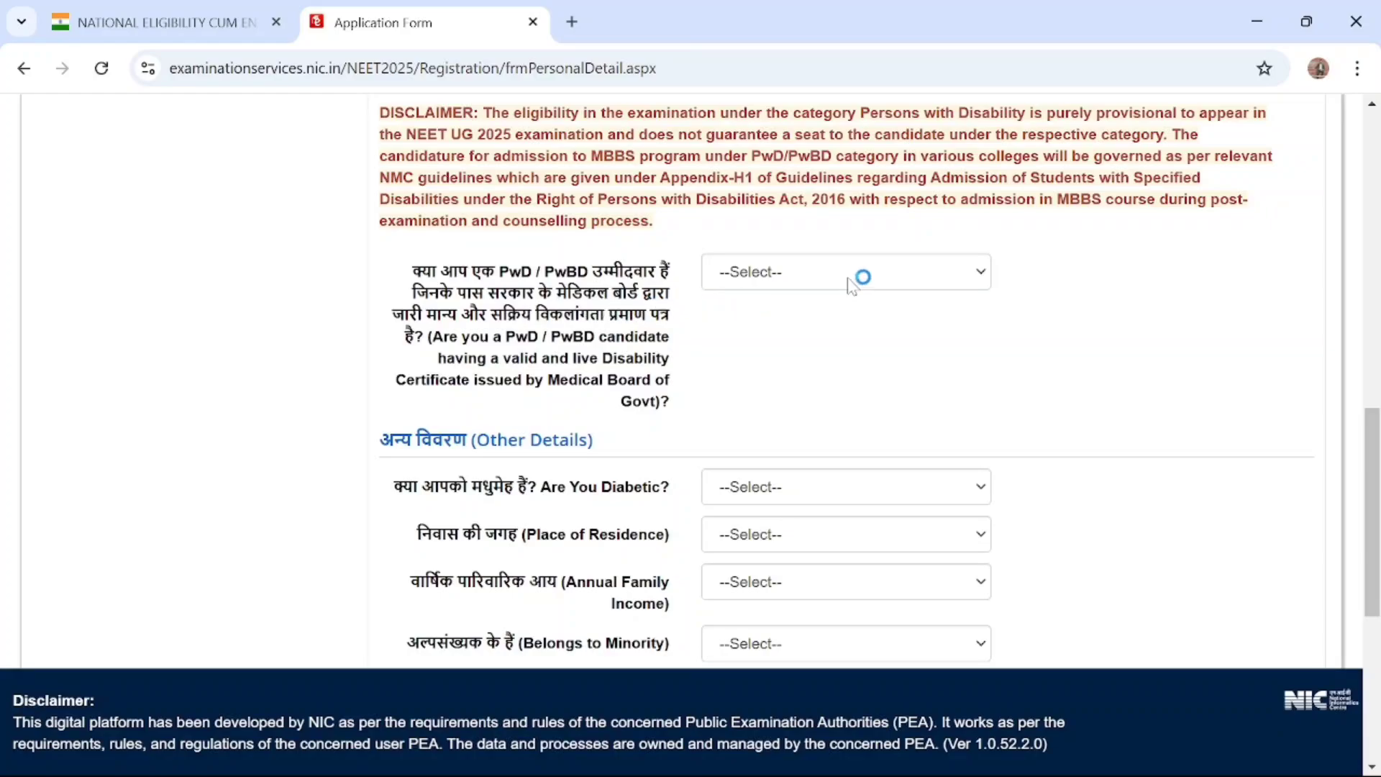
pyautogui.click(852, 280)
pyautogui.click(810, 328)
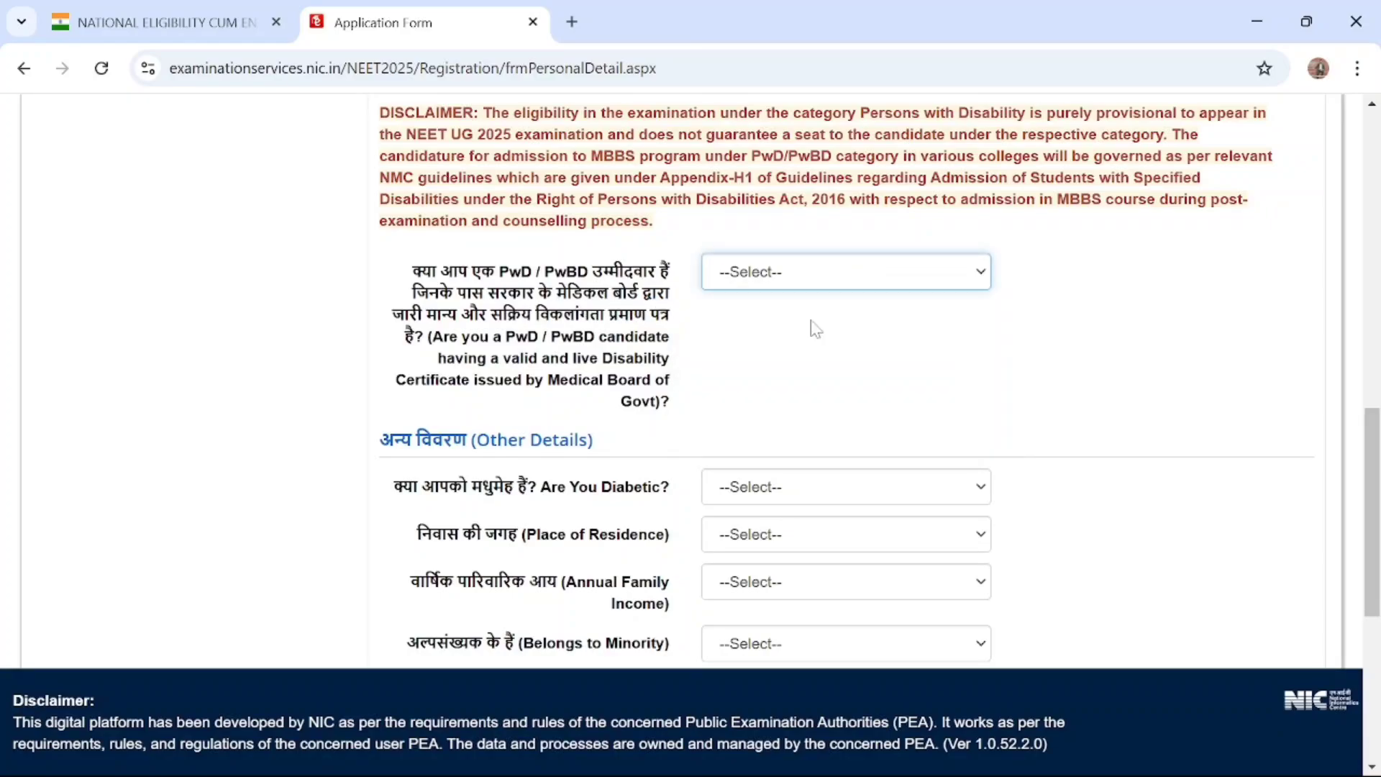
# In Other Details, answer No to being diabetic and set the Place of Residence to Rural
pyautogui.scroll(-2, 813, 326)
pyautogui.scroll(-1, 813, 328)
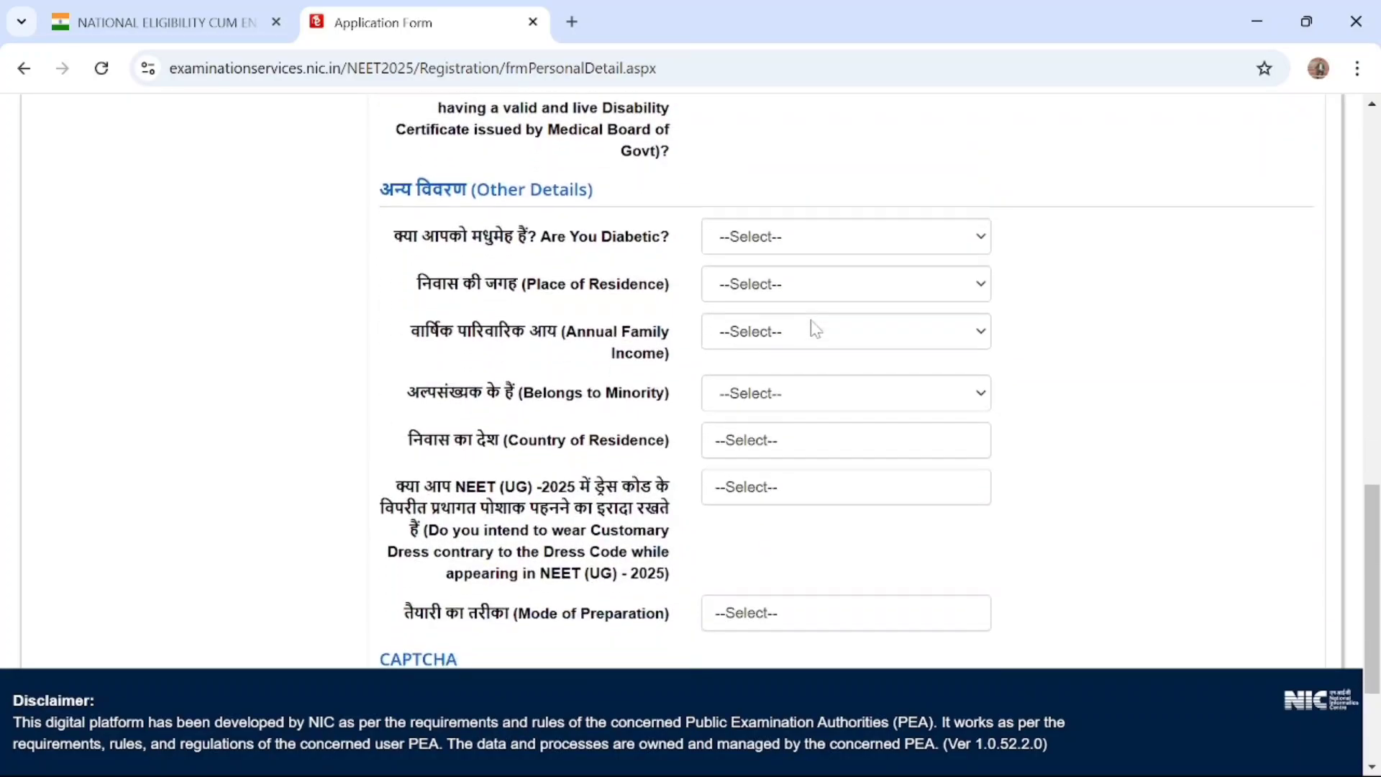
pyautogui.click(847, 237)
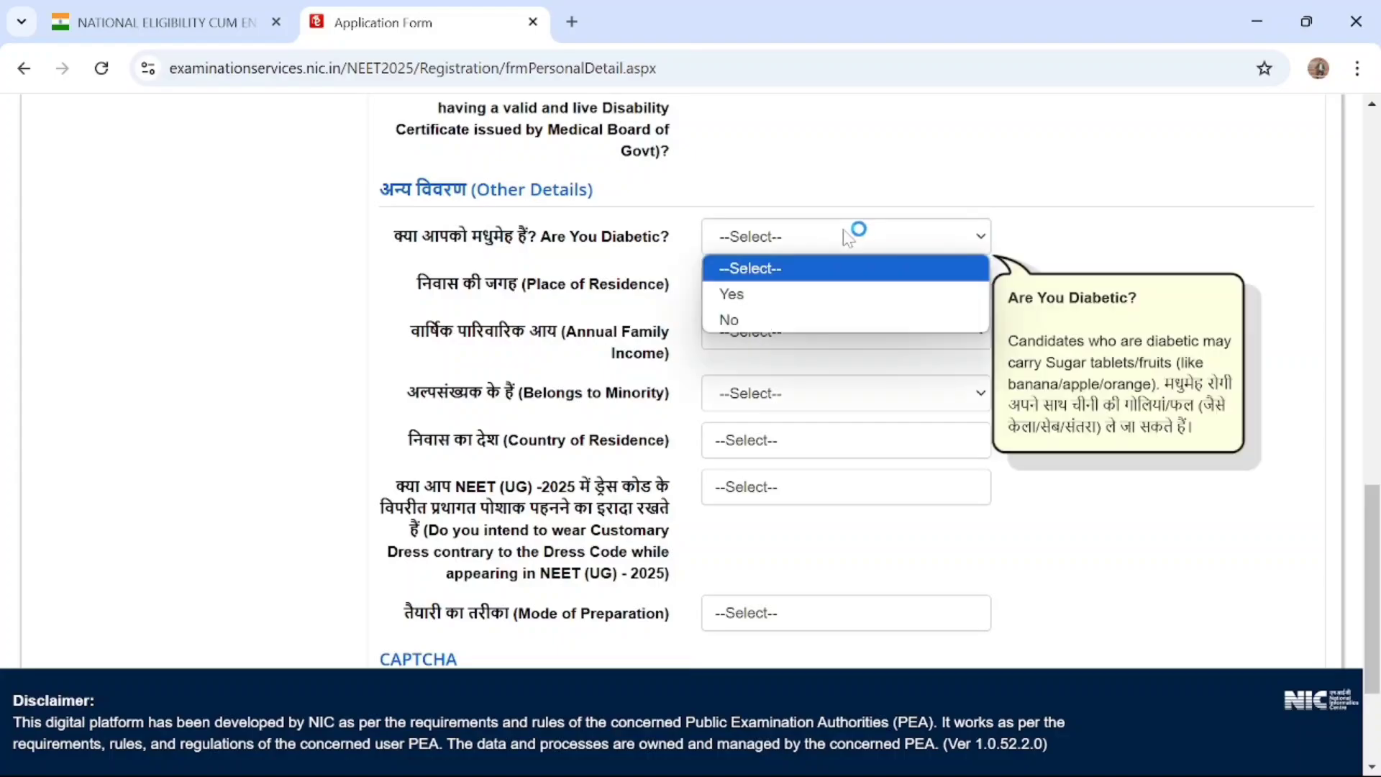
pyautogui.click(780, 312)
pyautogui.click(795, 289)
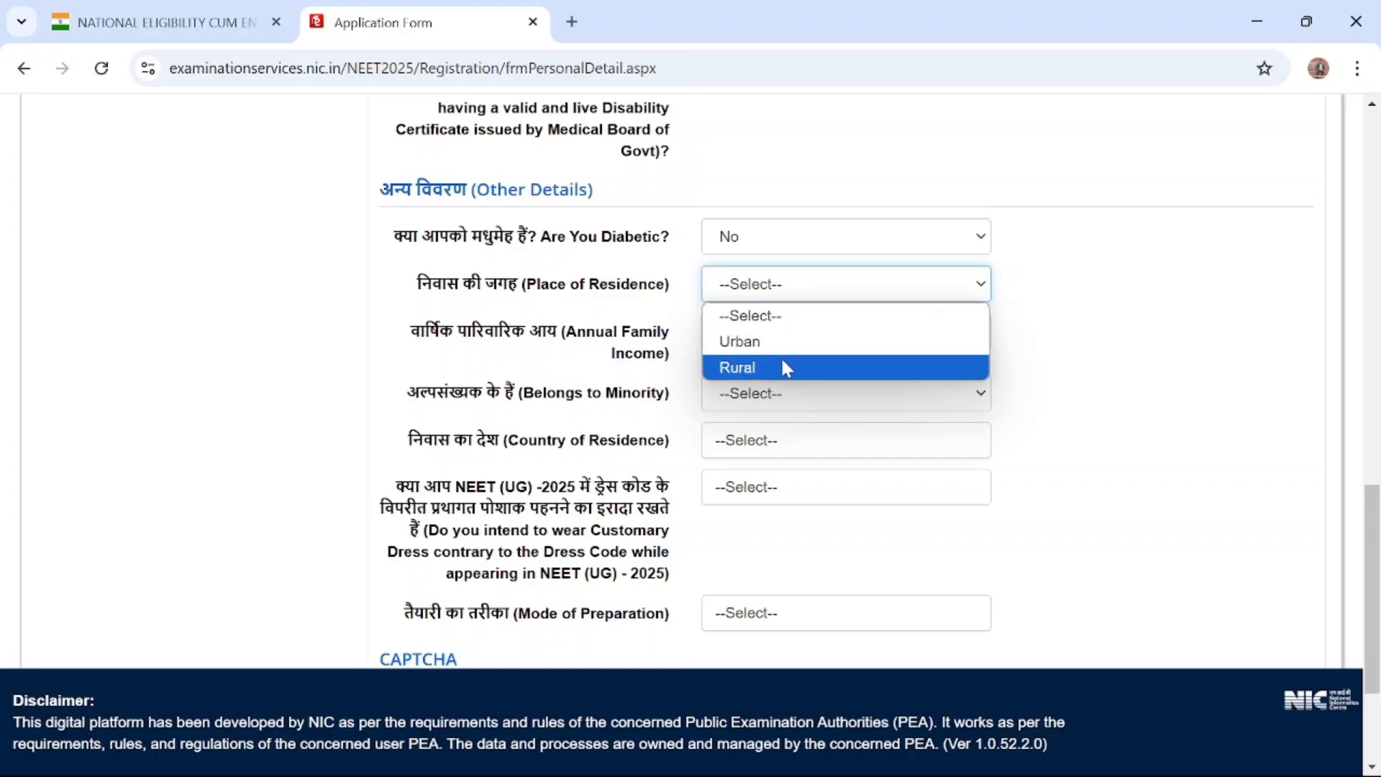
pyautogui.click(753, 368)
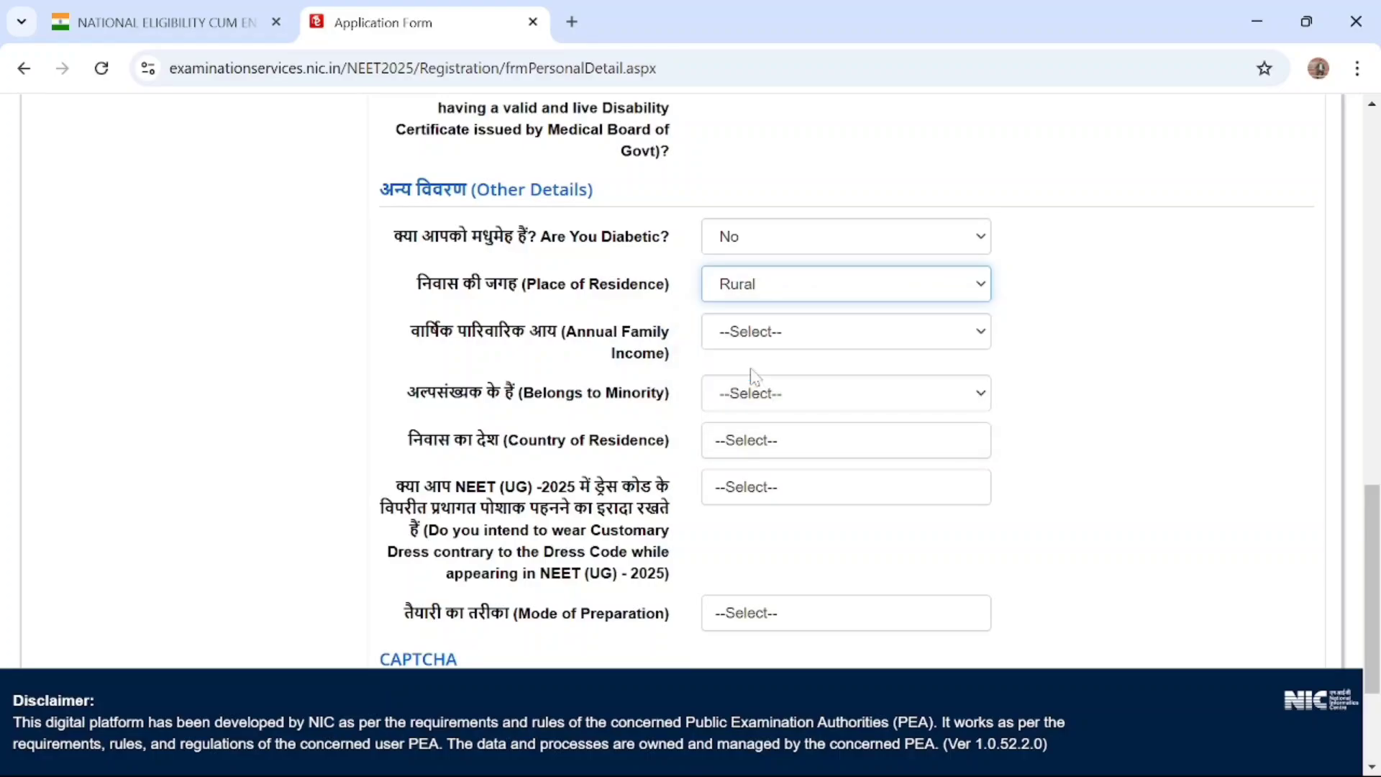
# Set the Annual Family Income to UPTO 100000
pyautogui.scroll(-1, 751, 372)
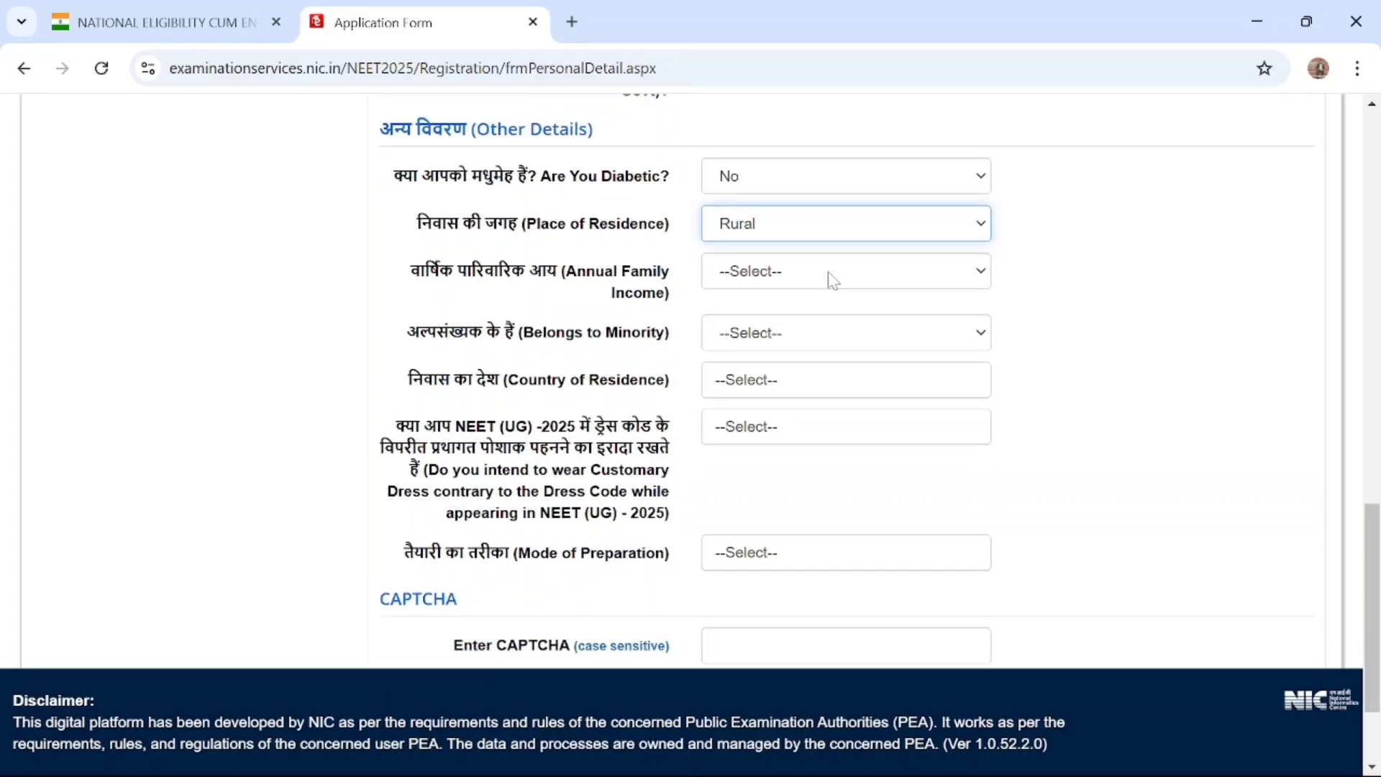
pyautogui.click(830, 274)
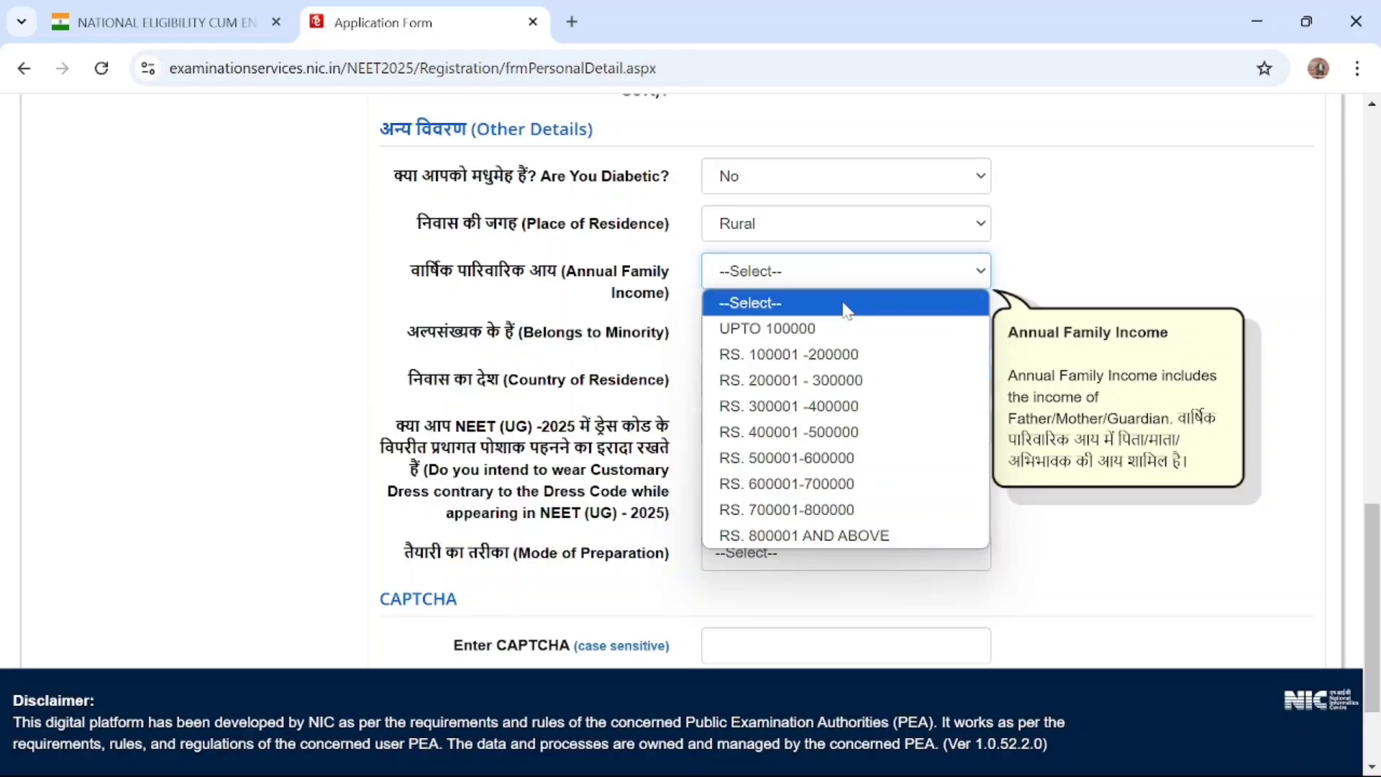
pyautogui.click(831, 342)
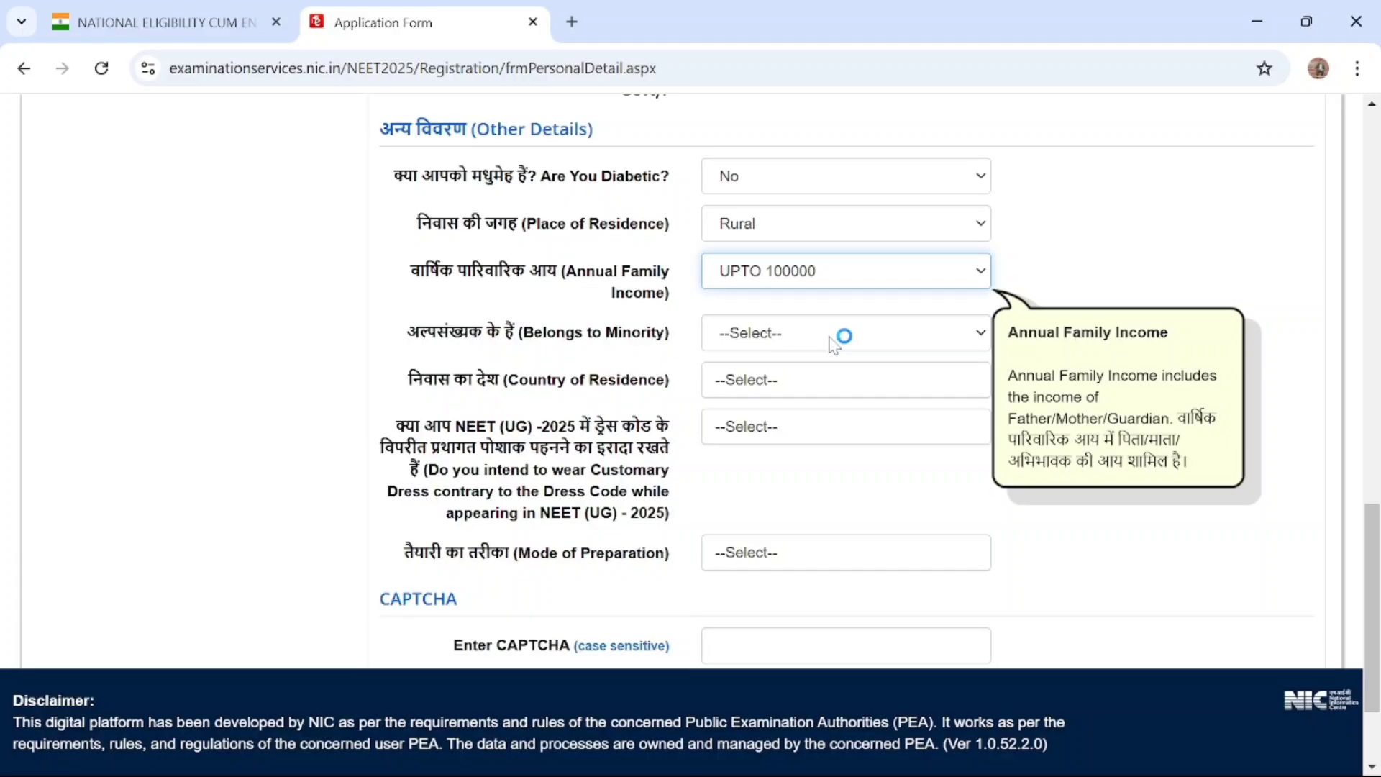
# Set Belongs to Minority to No and the Country of Residence to India
pyautogui.scroll(-2, 827, 344)
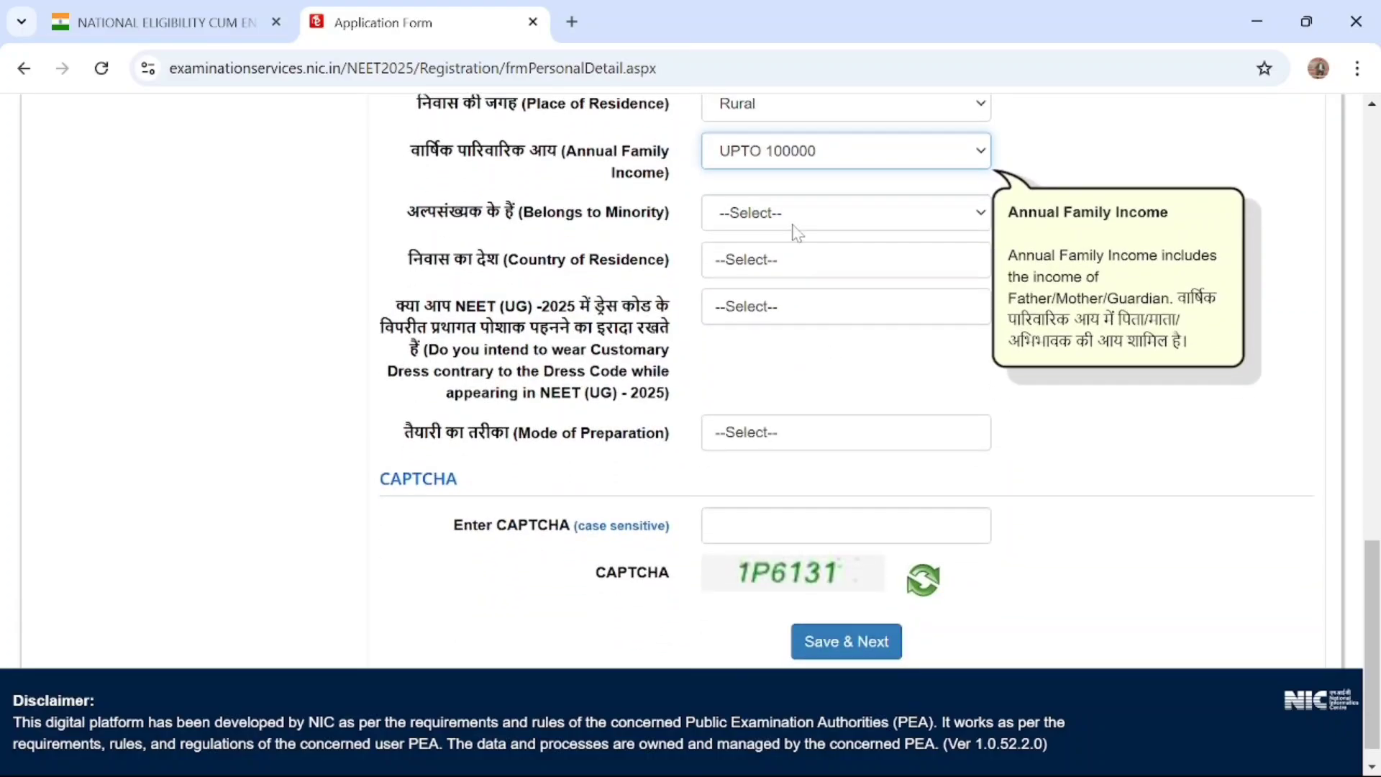
pyautogui.click(792, 225)
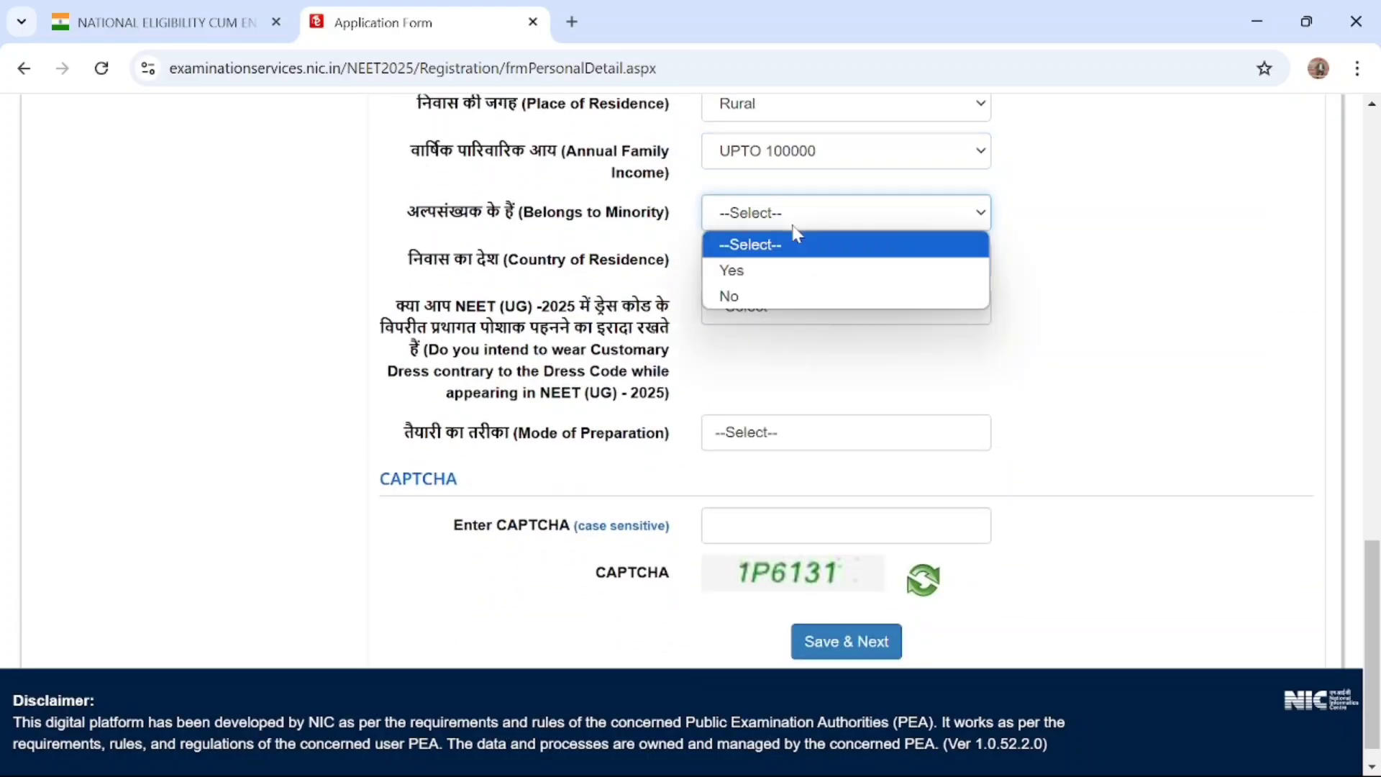
pyautogui.click(773, 295)
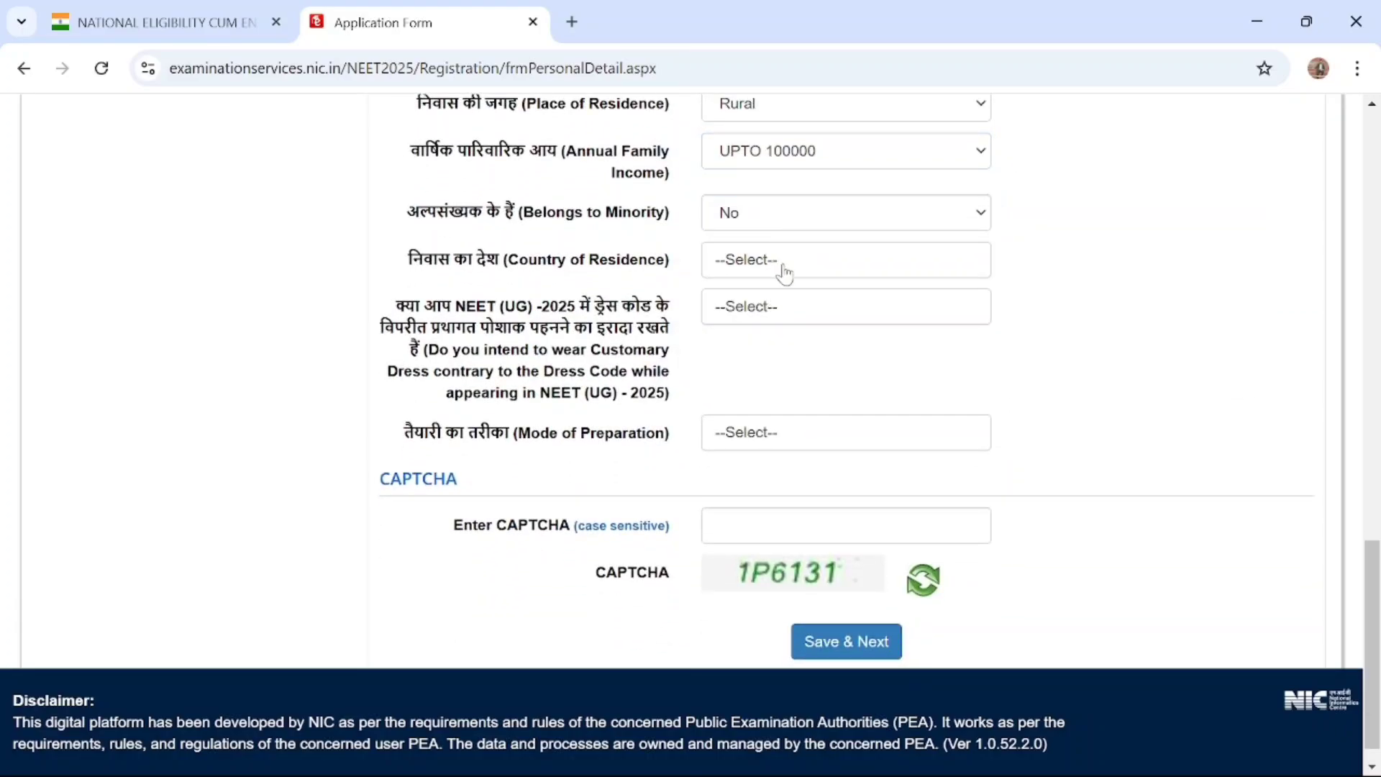
pyautogui.click(783, 270)
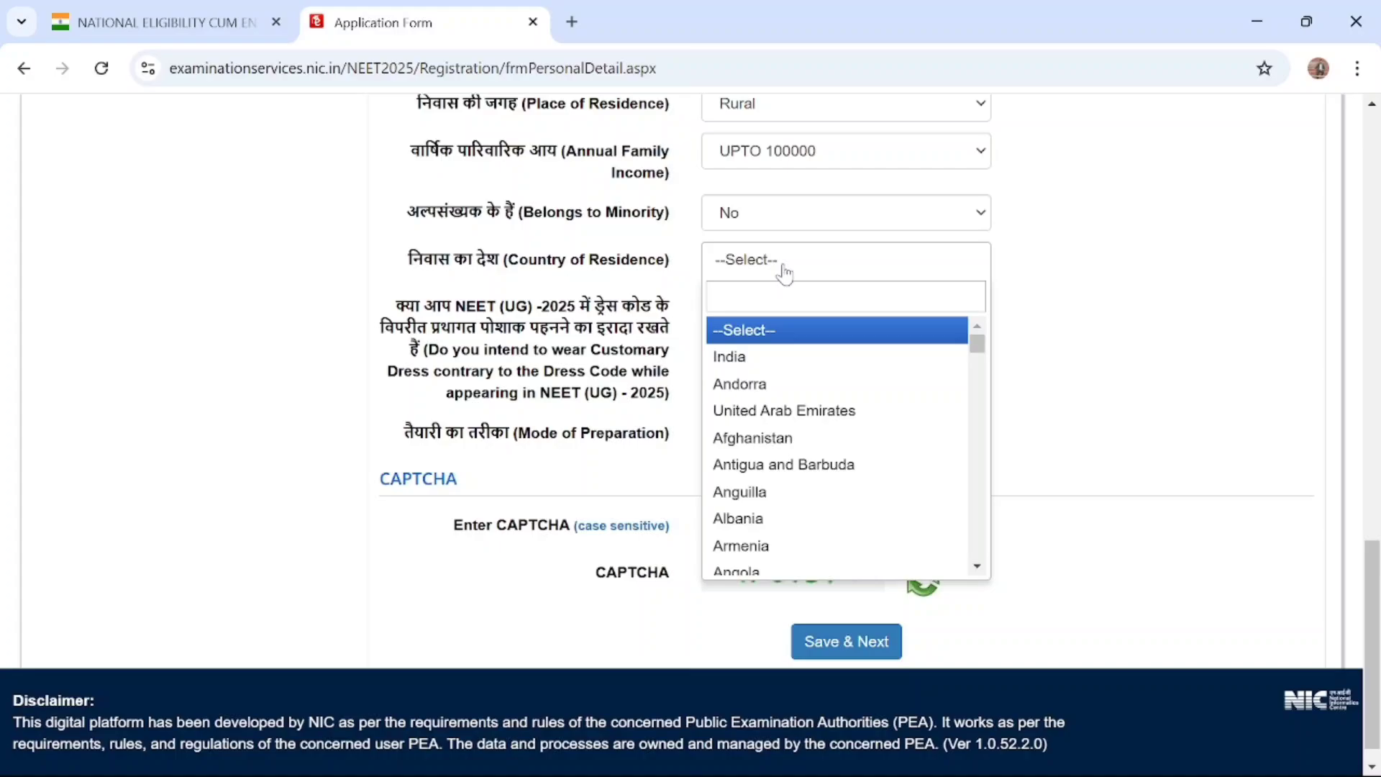
pyautogui.click(752, 360)
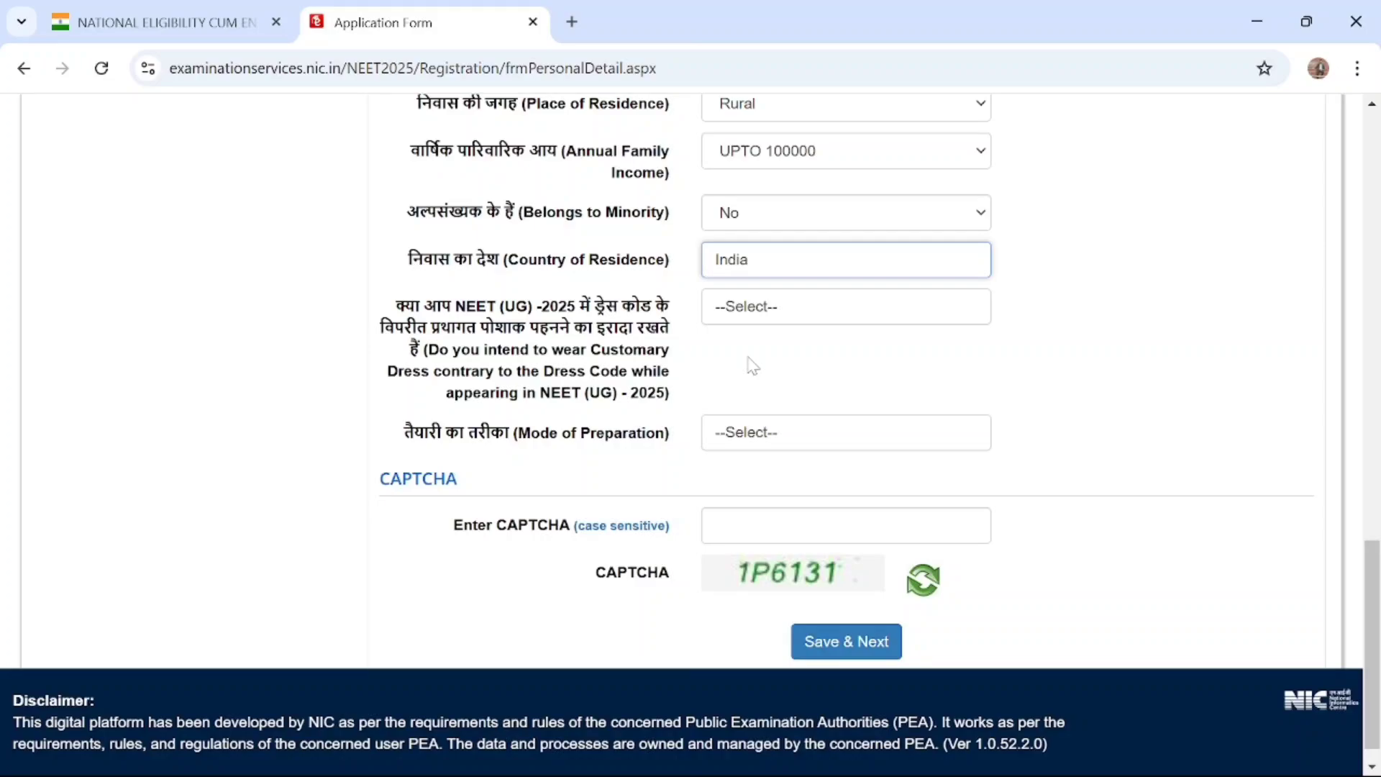
# Answer Yes to wearing customary dress contrary to the dress code and set the Mode of Preparation to Self Study
pyautogui.scroll(-1, 718, 309)
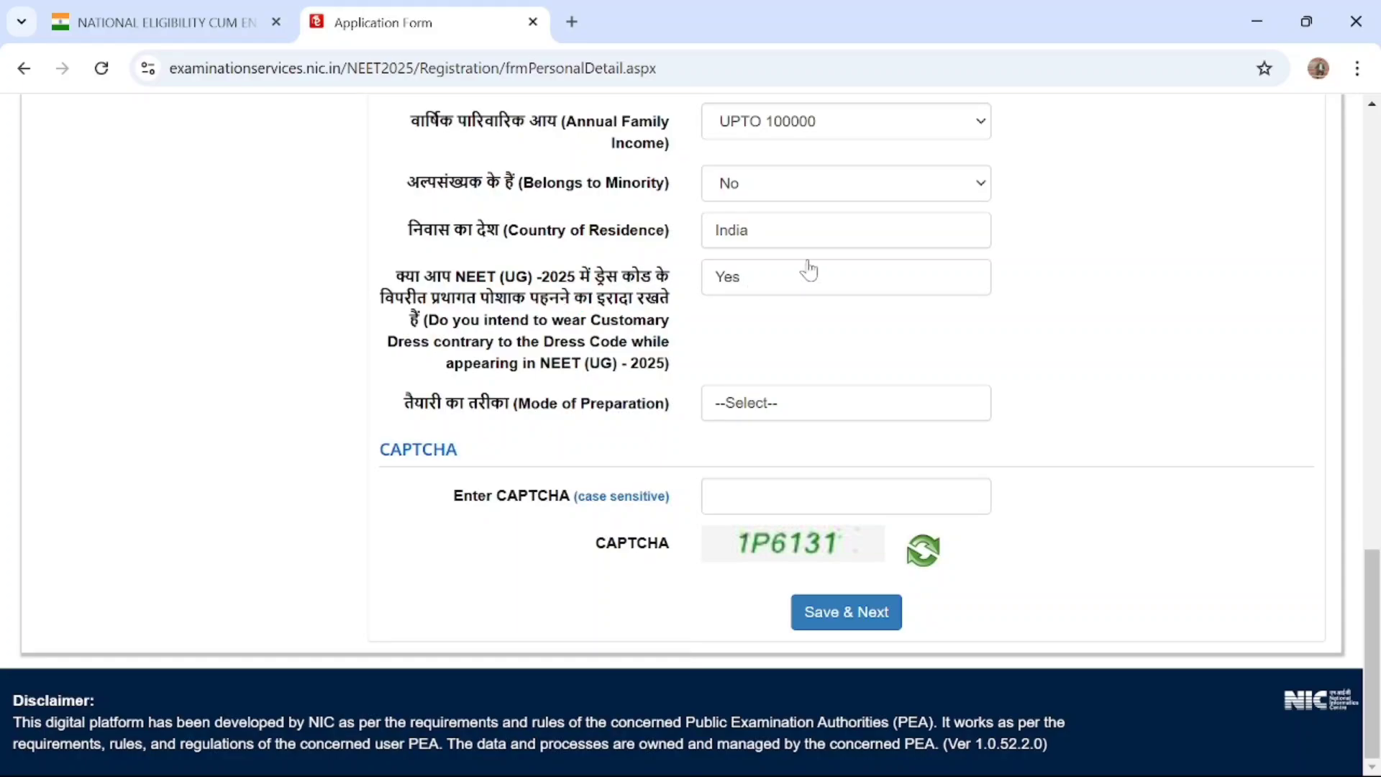
pyautogui.click(806, 276)
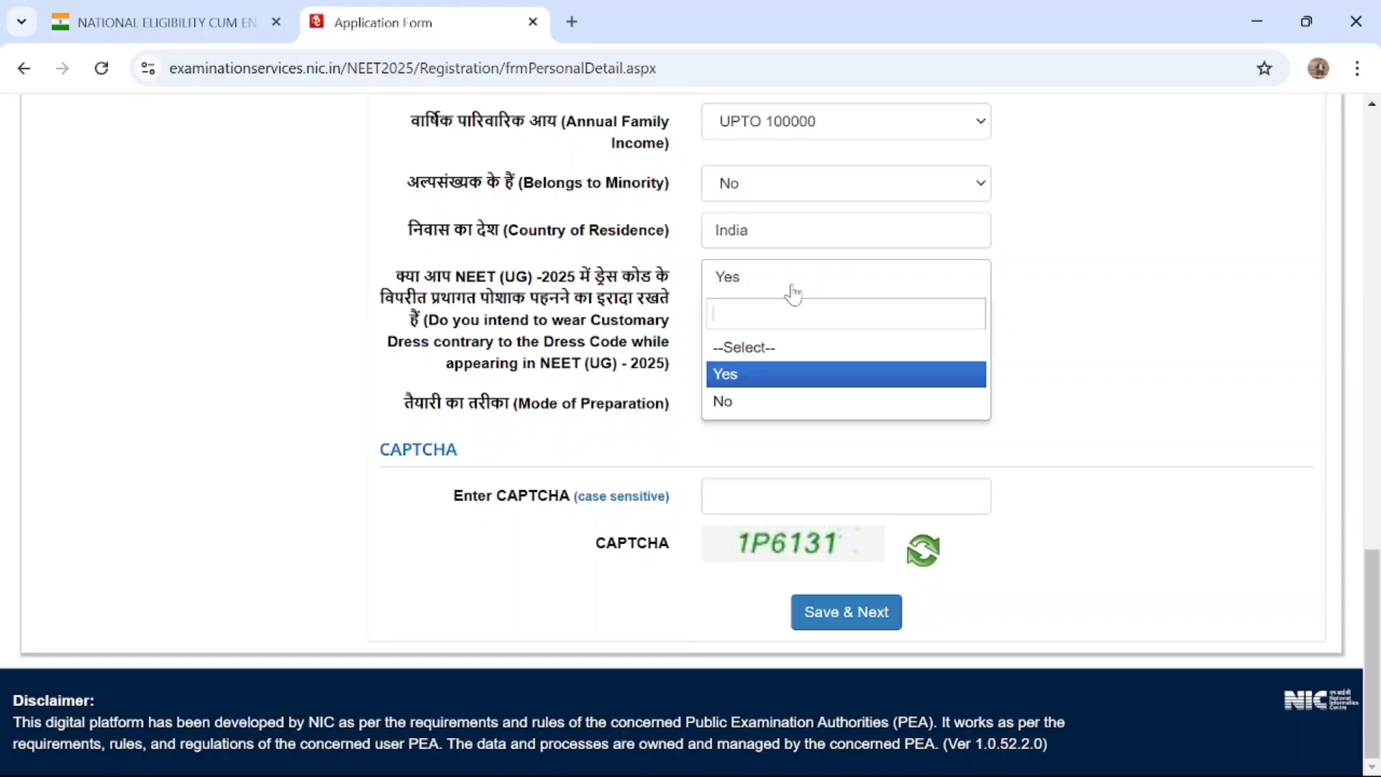
pyautogui.click(793, 291)
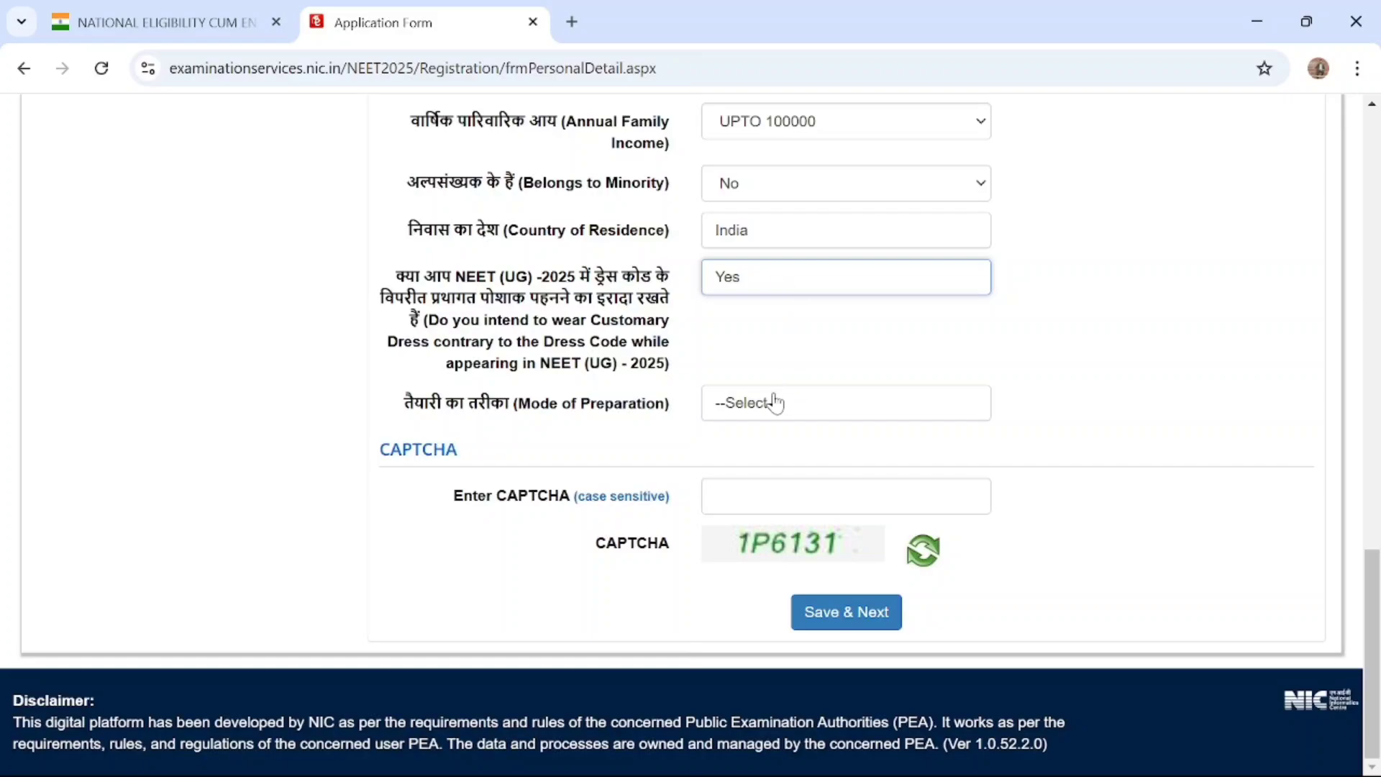
pyautogui.click(823, 402)
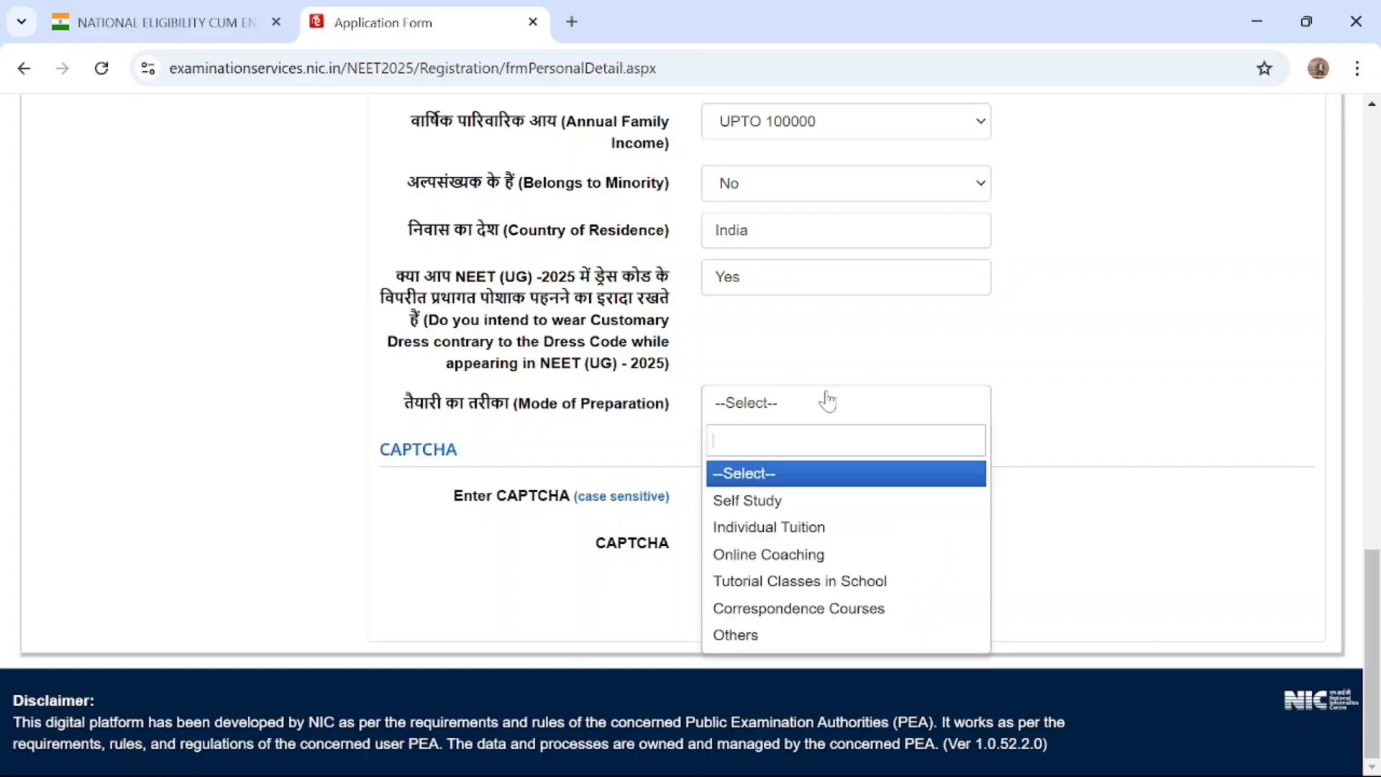
pyautogui.click(776, 504)
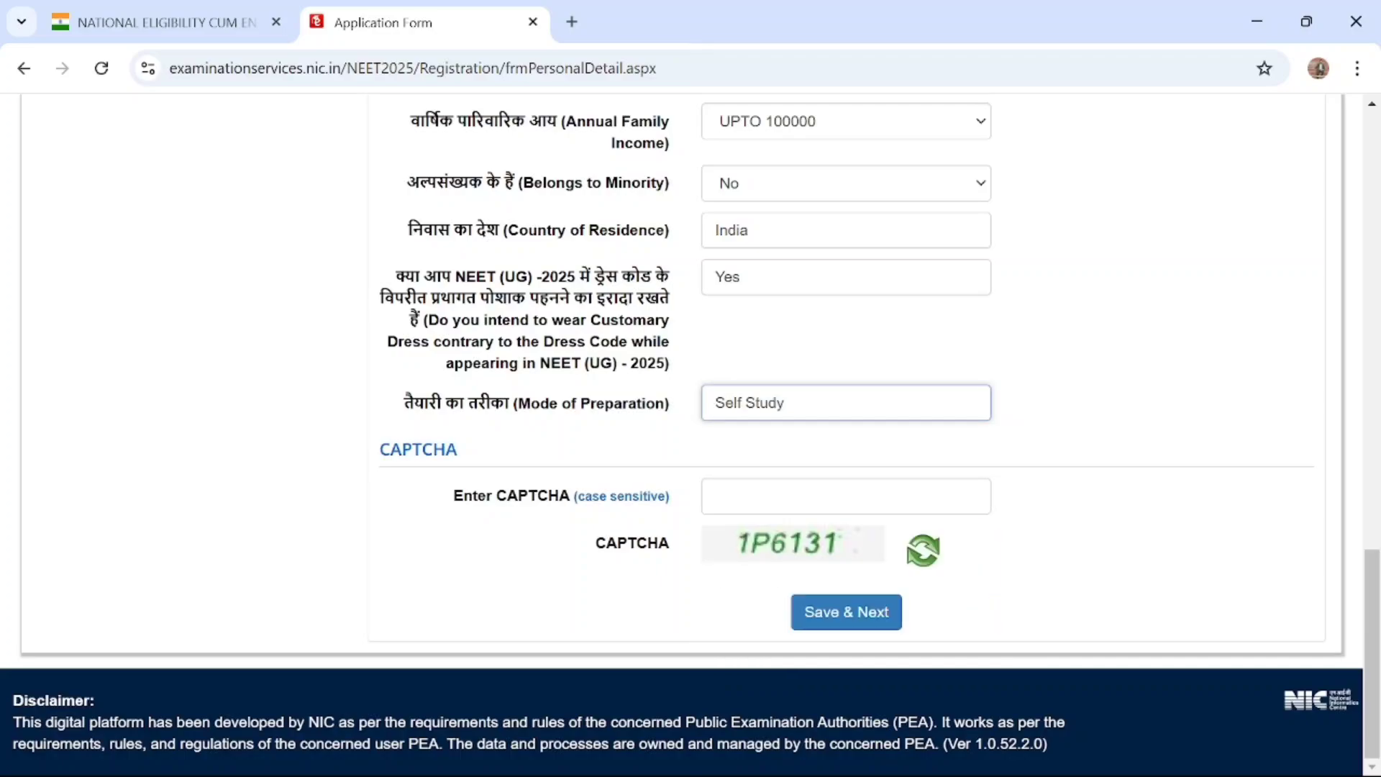
# Enter the displayed CAPTCHA, save the personal details and confirm submission of the section
pyautogui.click(776, 501)
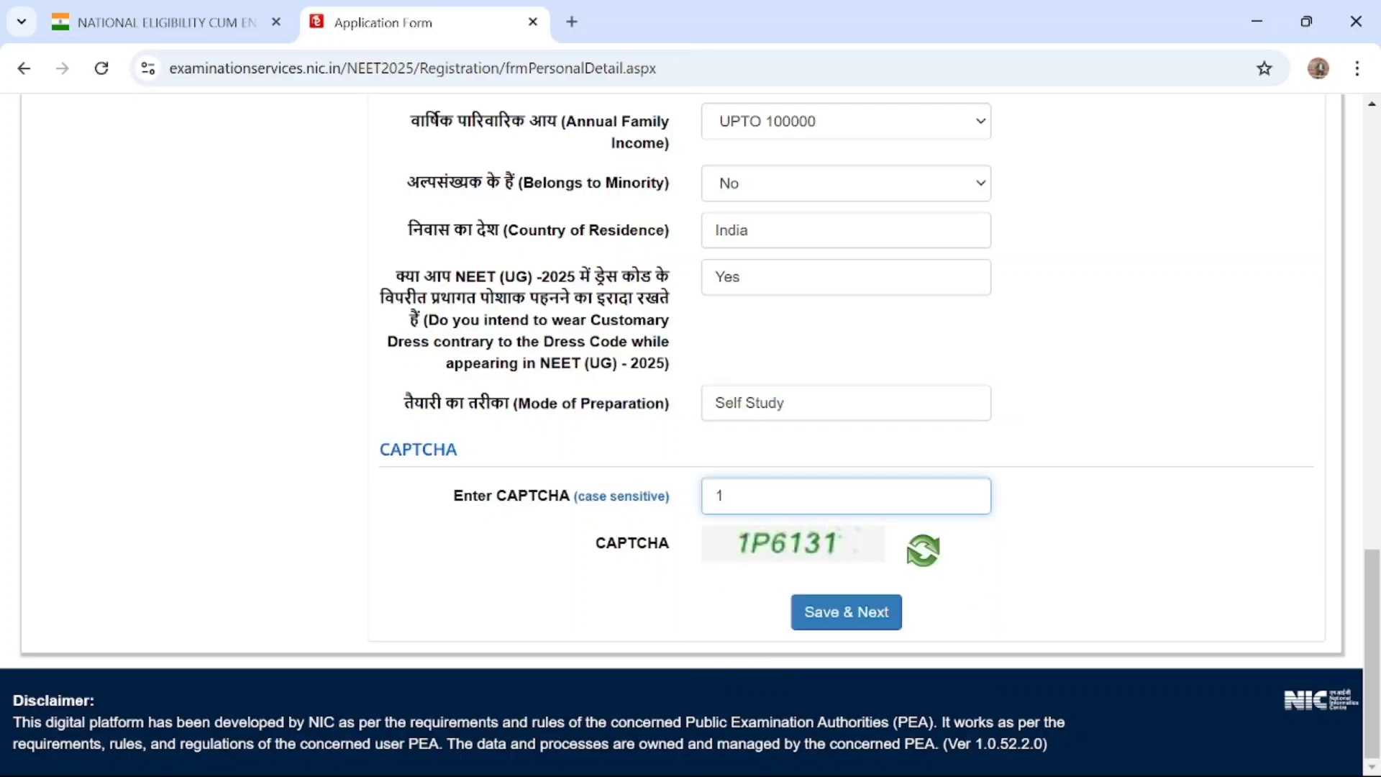
pyautogui.write('1P6131')
pyautogui.click(832, 625)
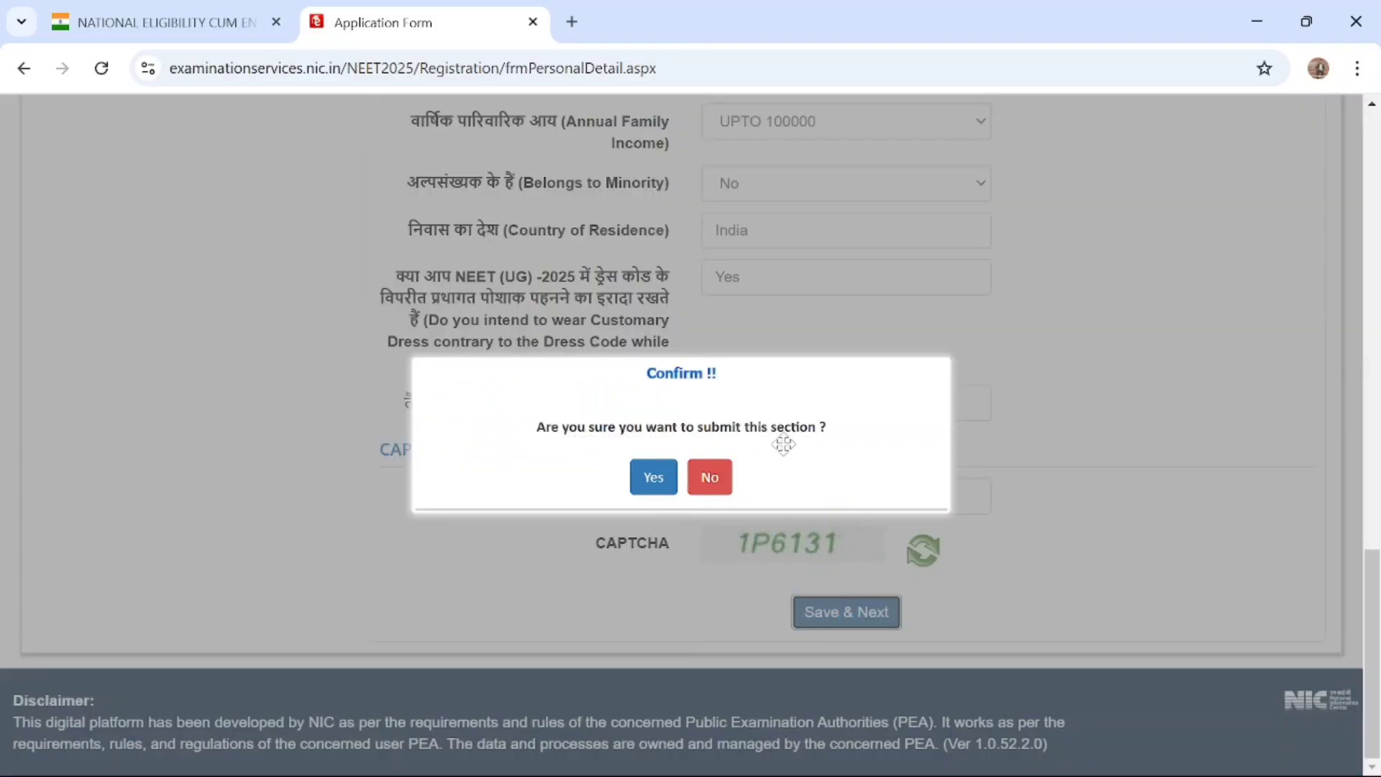
pyautogui.click(634, 479)
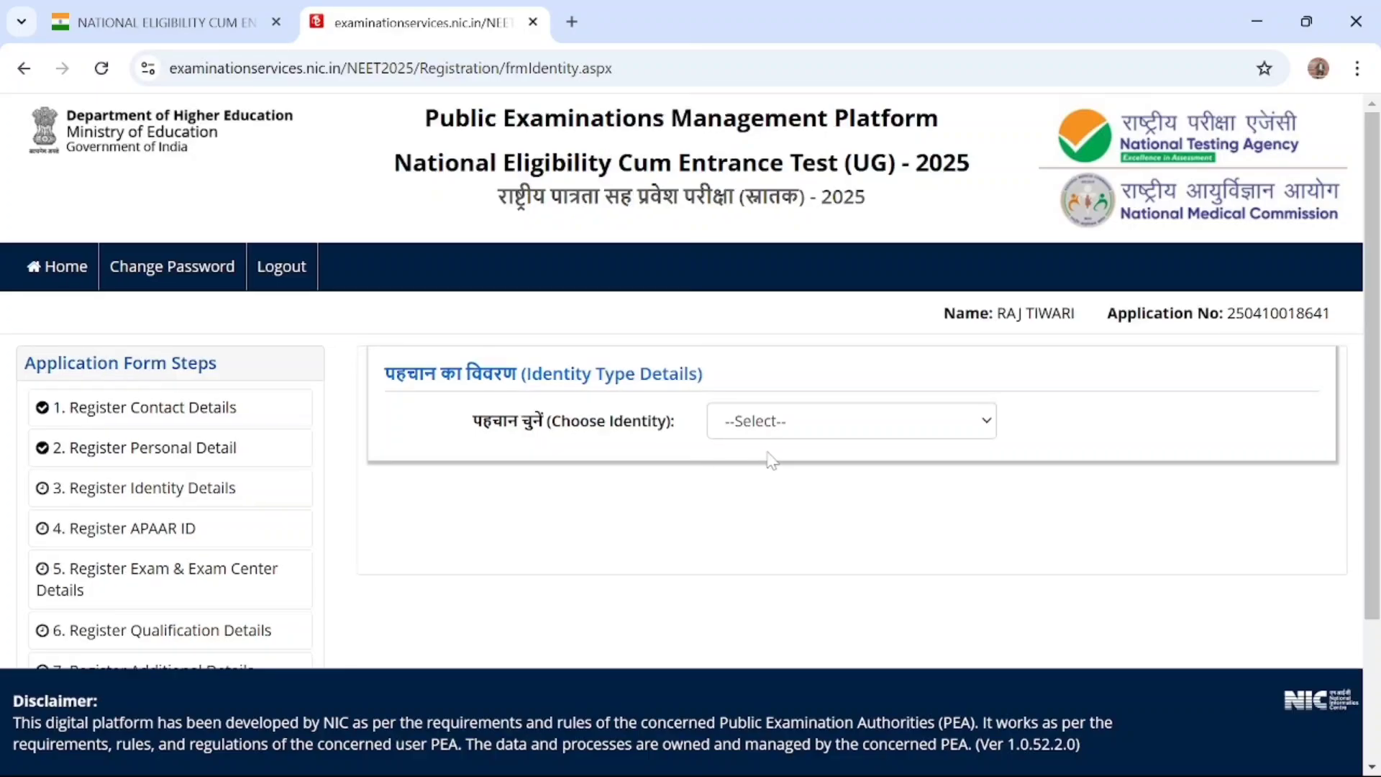
# Choose Voter ID Card Number / EPIC Number as the identity type and review the other identity options, keeping that choice
pyautogui.click(826, 428)
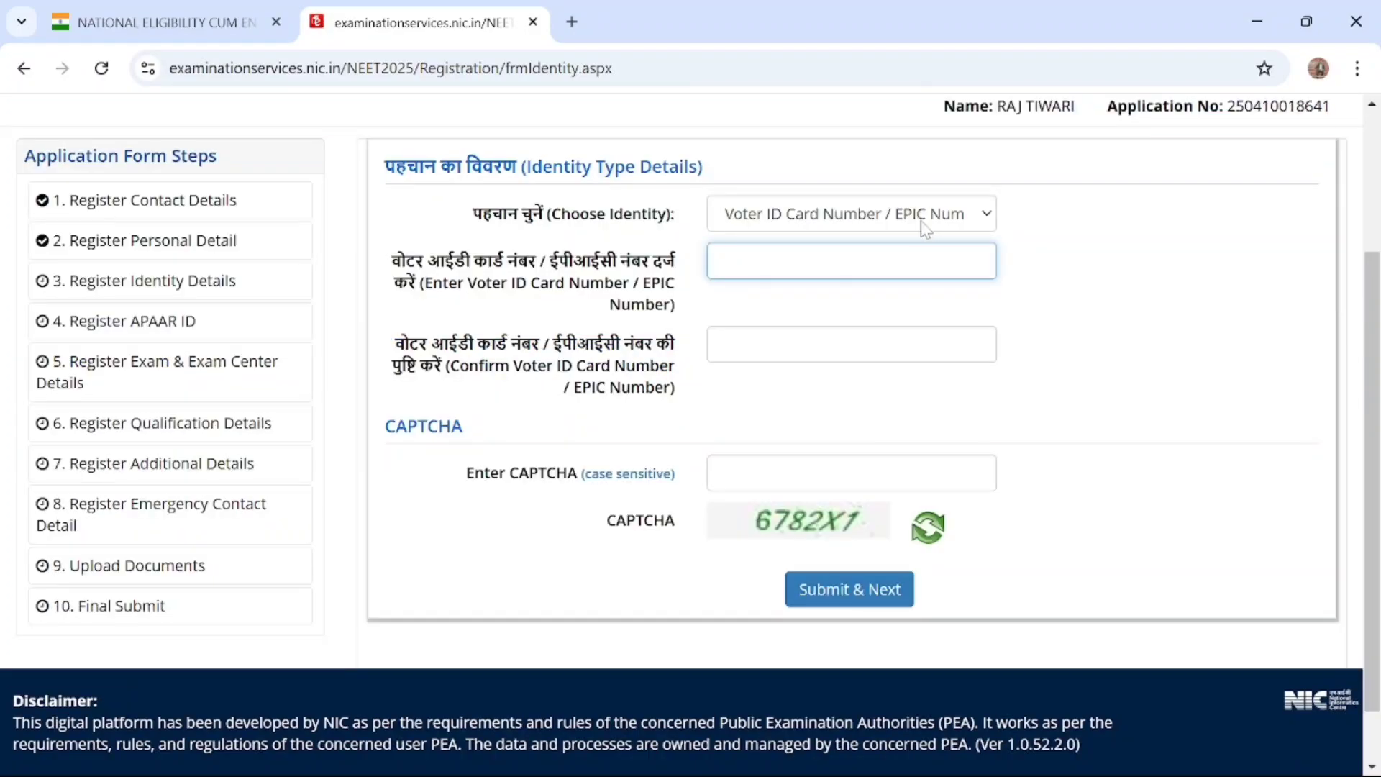
pyautogui.click(871, 223)
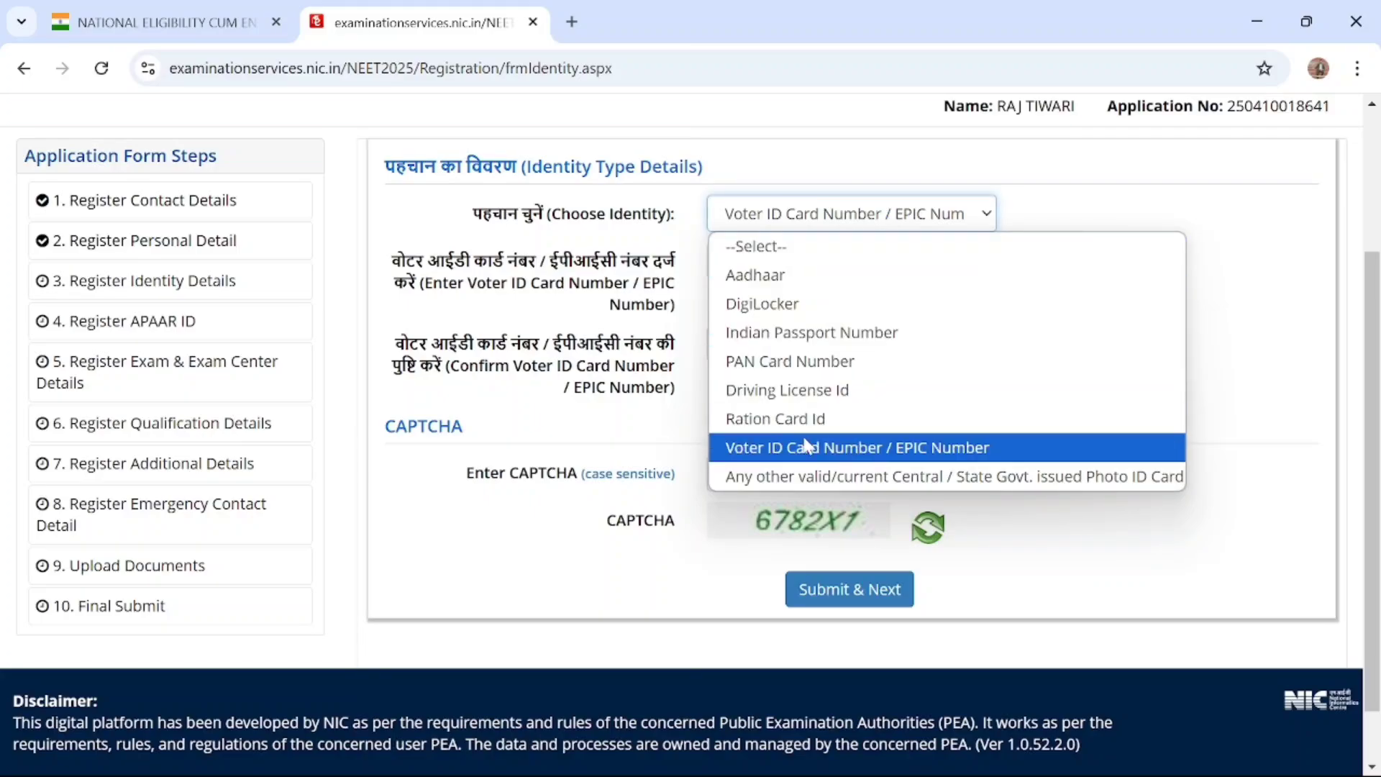
pyautogui.click(1047, 225)
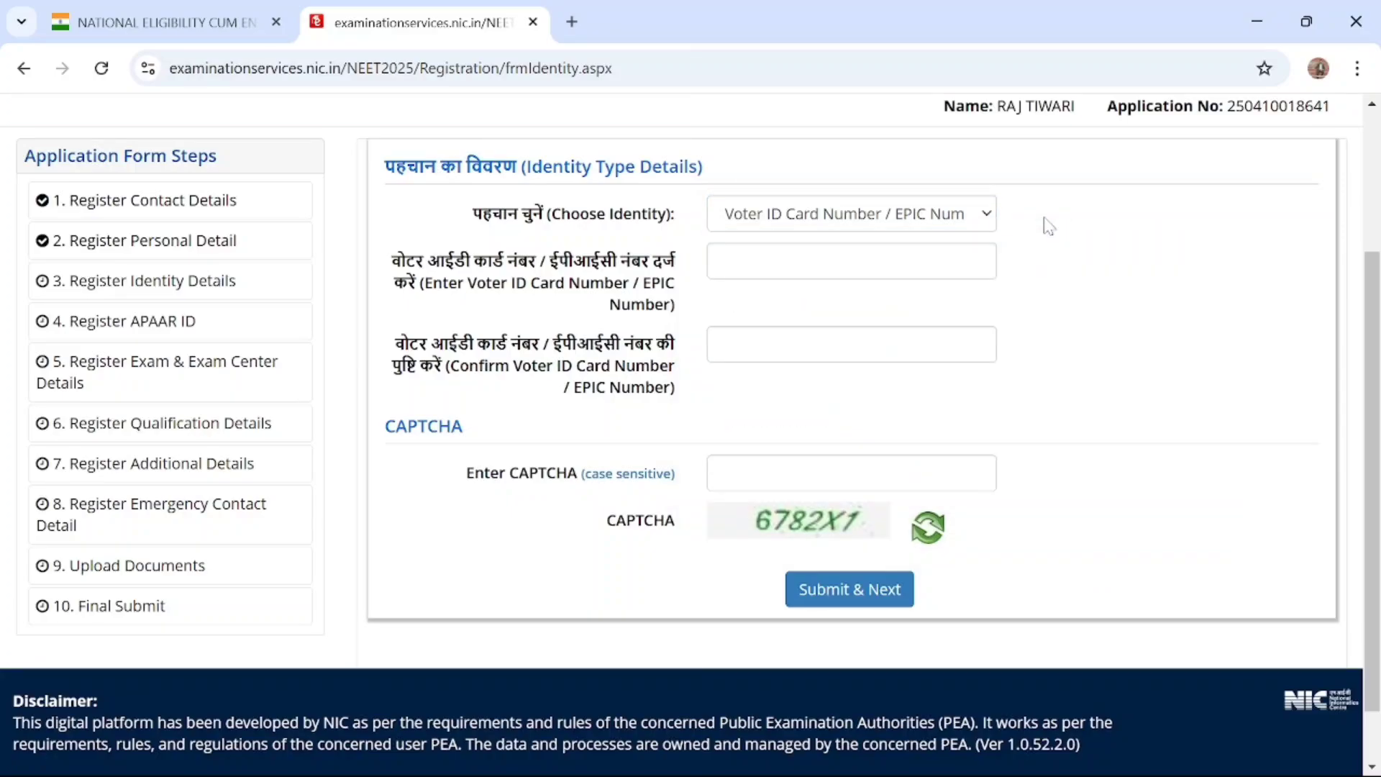
# Enter the candidate's Voter ID Card Number / EPIC Number and repeat it in the confirmation field
pyautogui.click(880, 251)
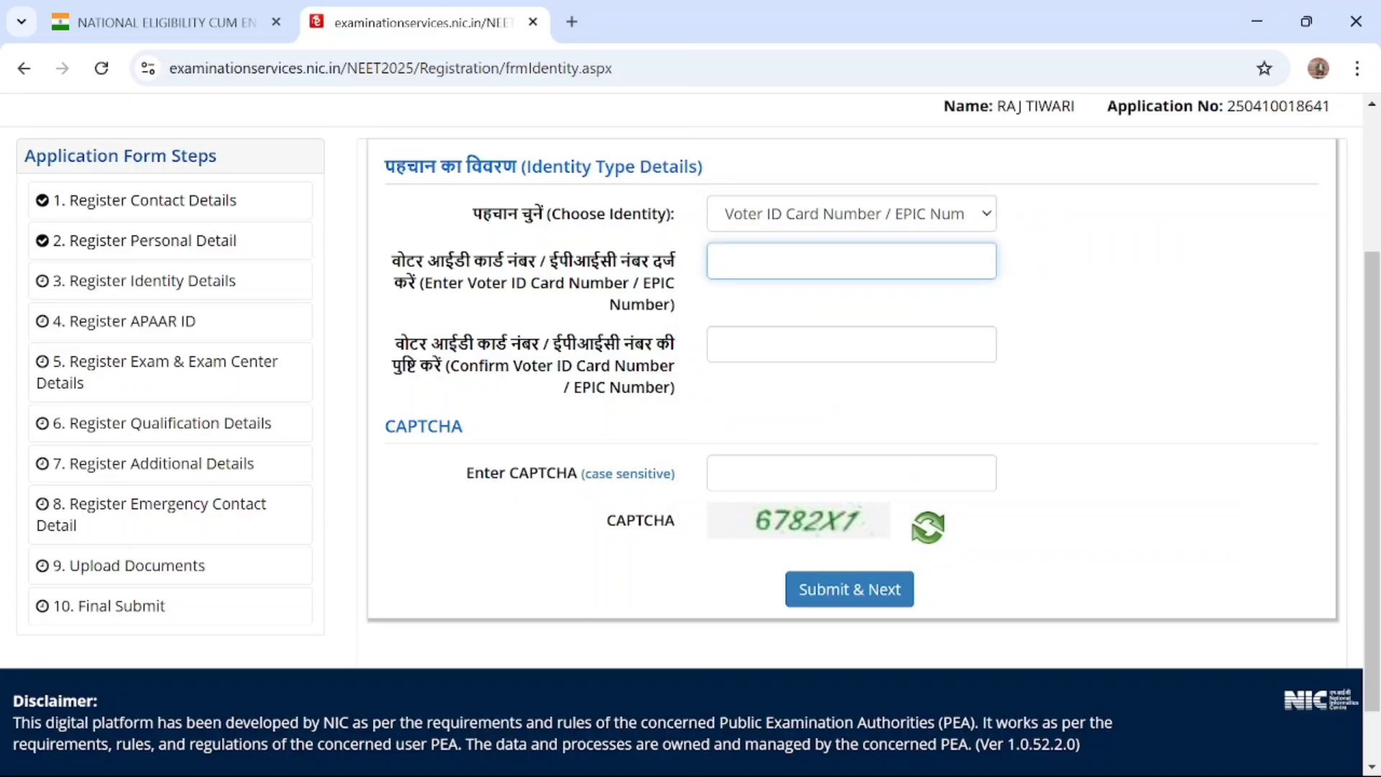
pyautogui.write('A')
pyautogui.press('BackSpace')
pyautogui.press('BackSpace')
pyautogui.press('BackSpace')
pyautogui.press('BackSpace')
pyautogui.press('BackSpace')
pyautogui.press('BackSpace')
pyautogui.write('ABC')
pyautogui.click(827, 345)
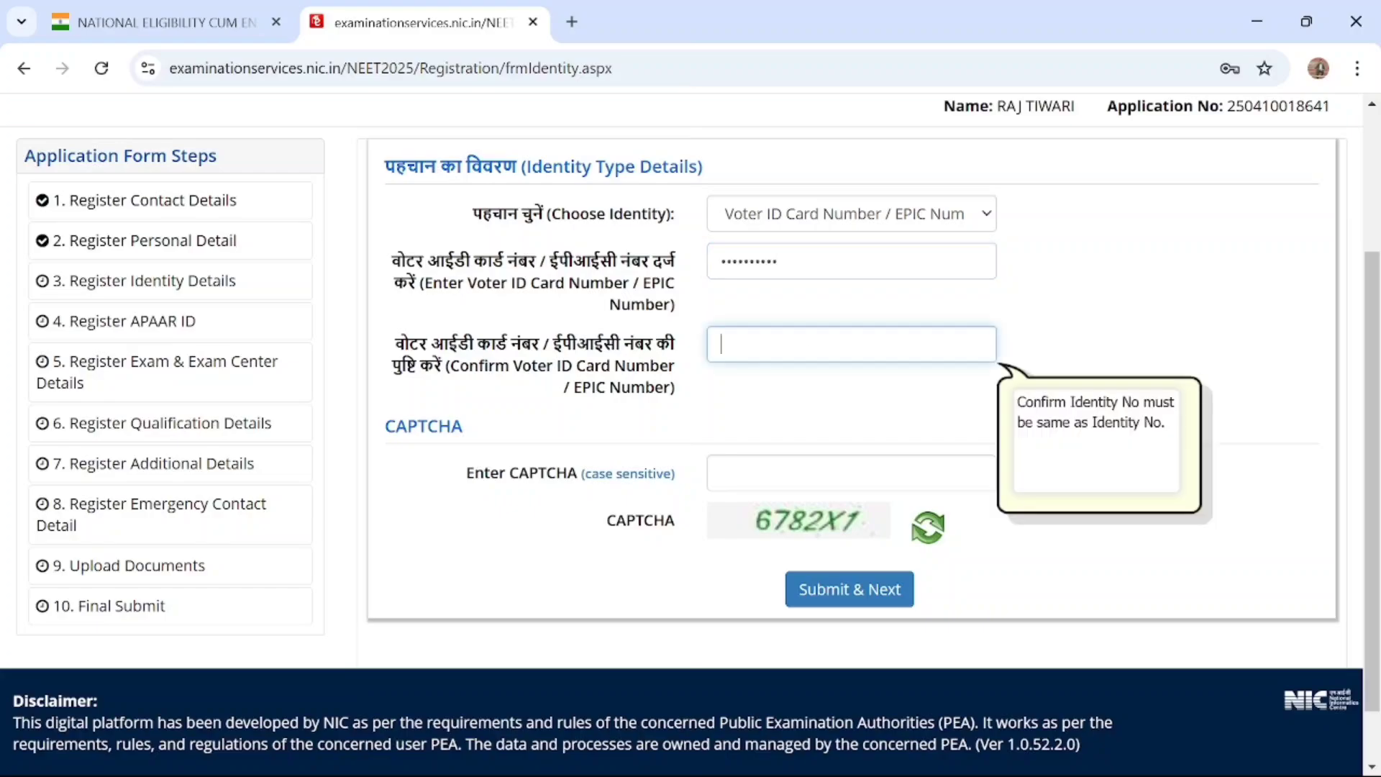
pyautogui.write('••••')
# Enter the displayed CAPTCHA, submit the identity details and confirm submission of the section
pyautogui.click(792, 464)
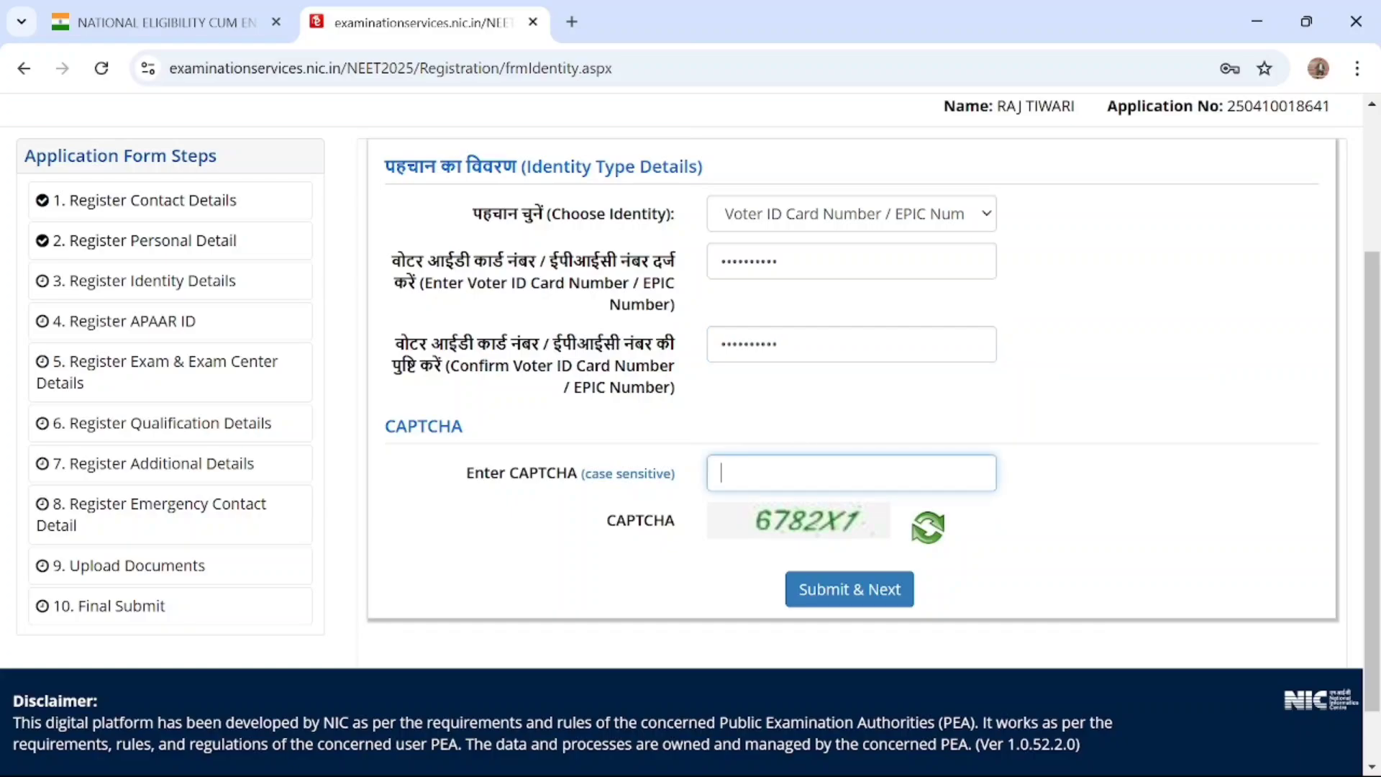
pyautogui.write('6782X1')
pyautogui.click(838, 594)
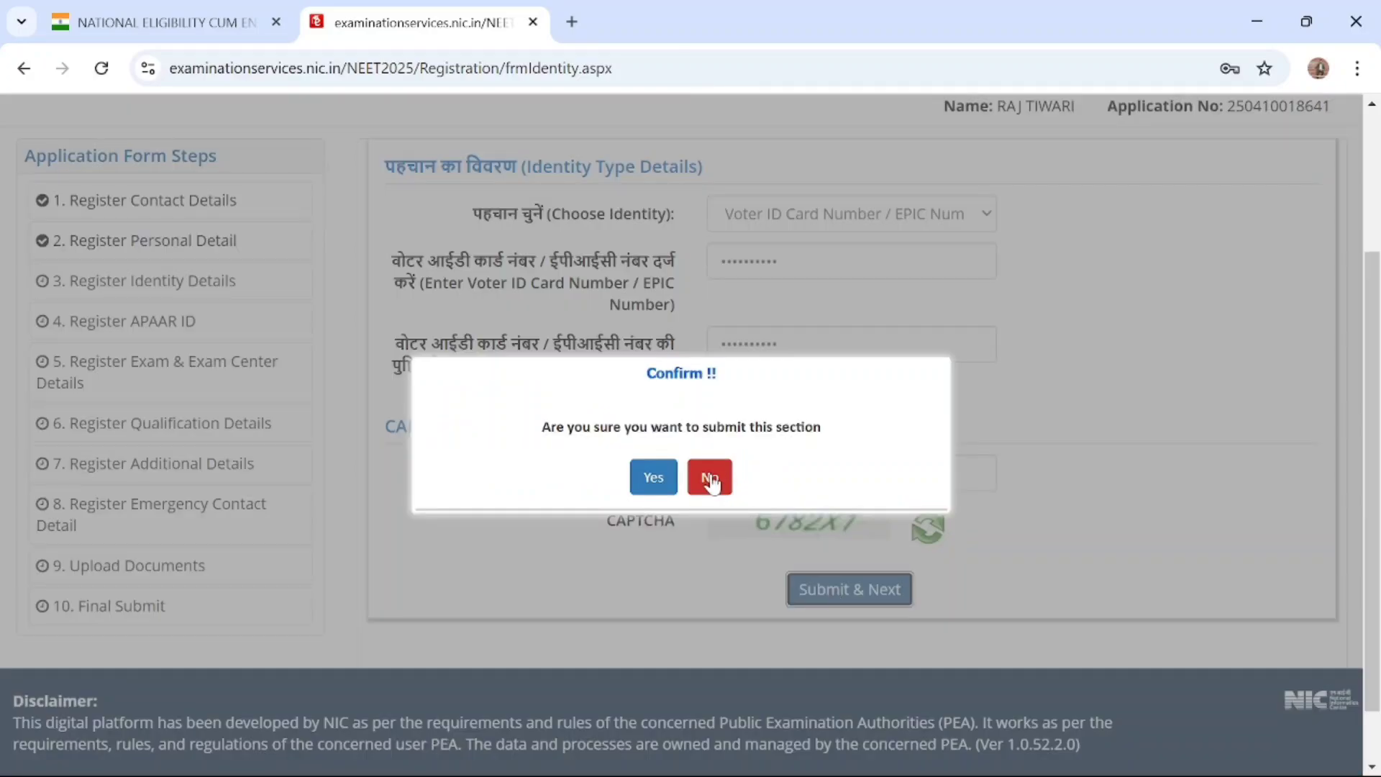
pyautogui.click(654, 480)
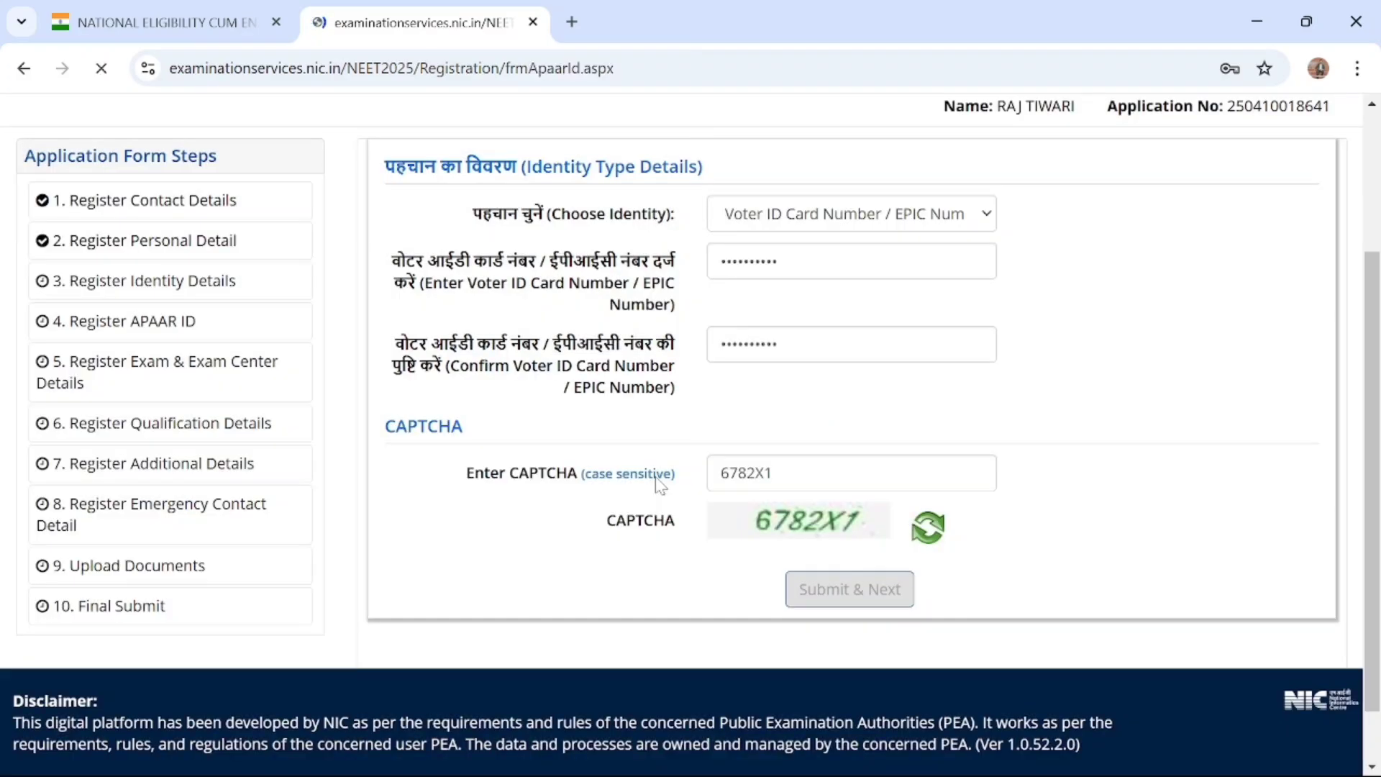
# Dismiss the password warning, answer No to having an APAAR ID, and submit and confirm the section
pyautogui.scroll(-1, 656, 480)
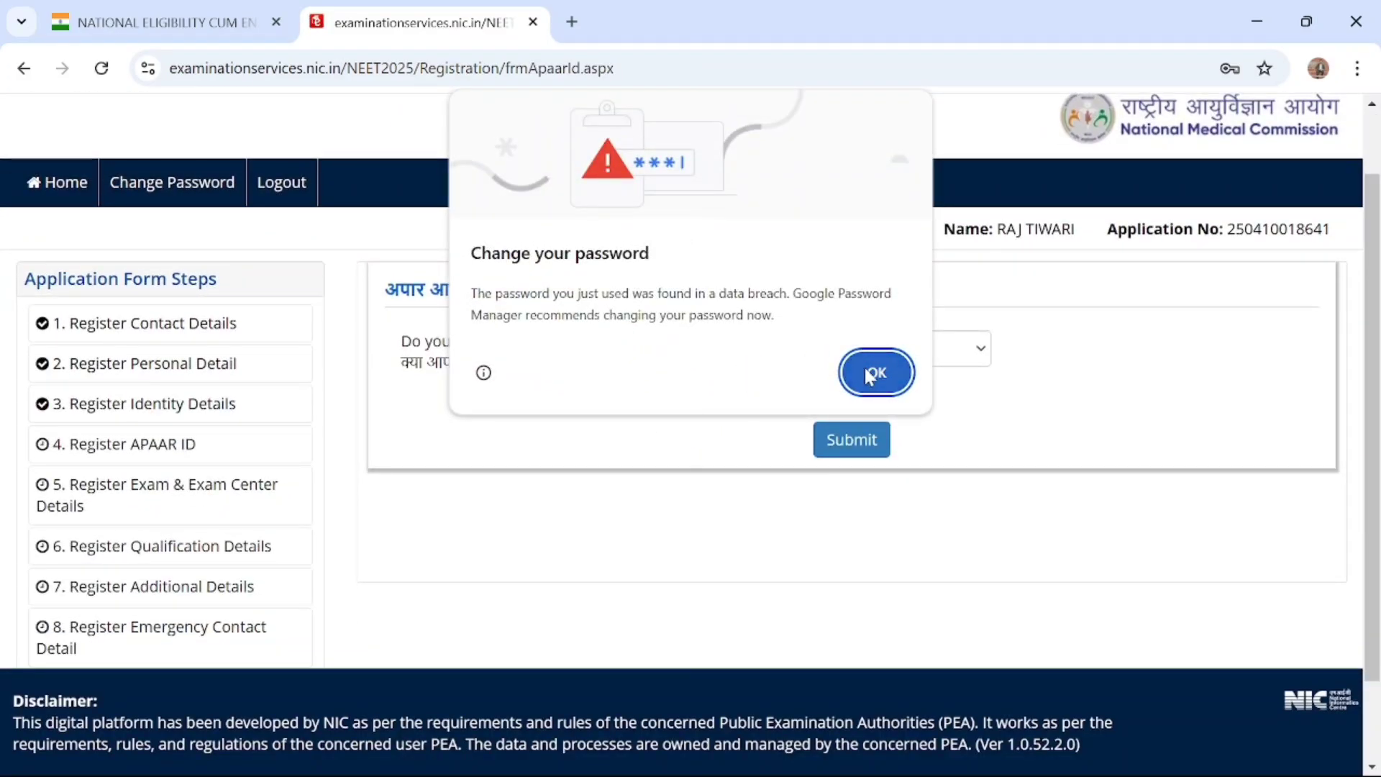
pyautogui.click(872, 373)
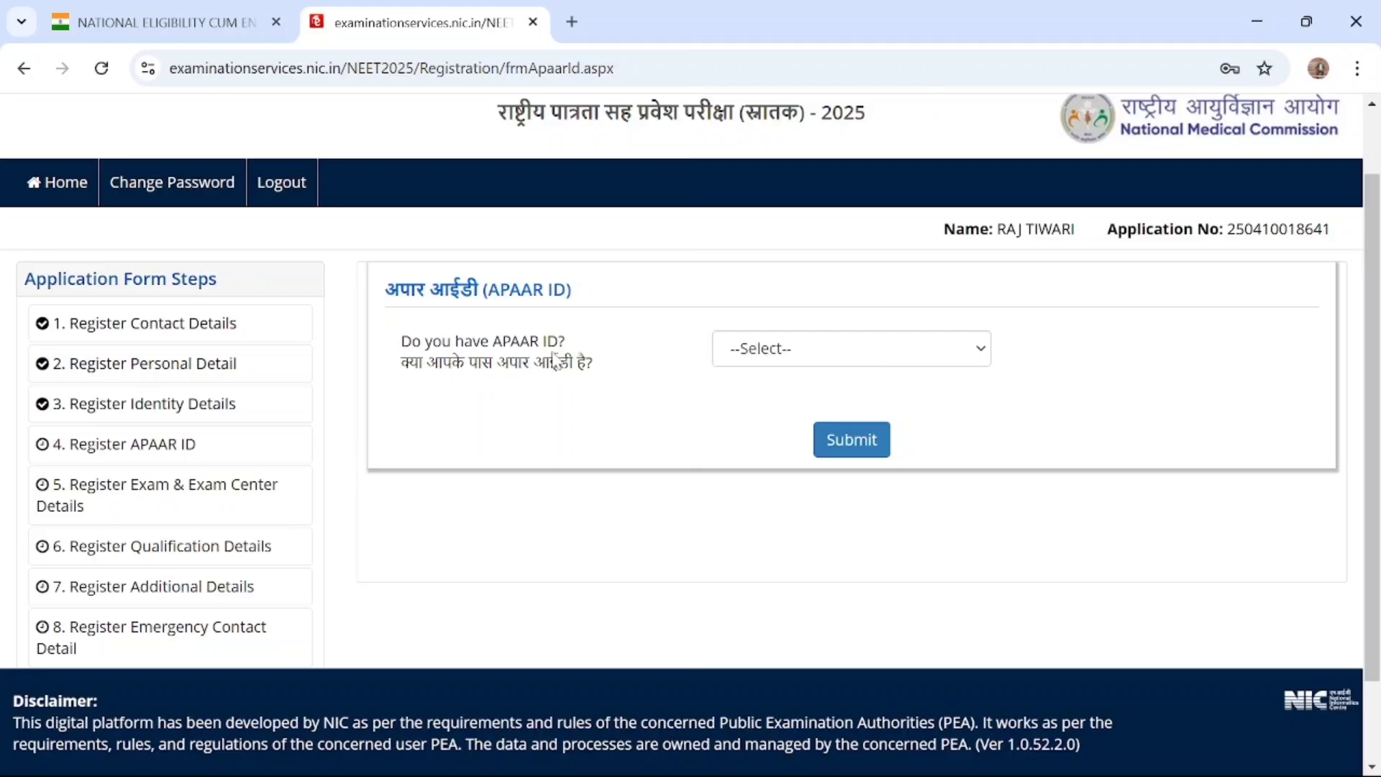
pyautogui.click(796, 350)
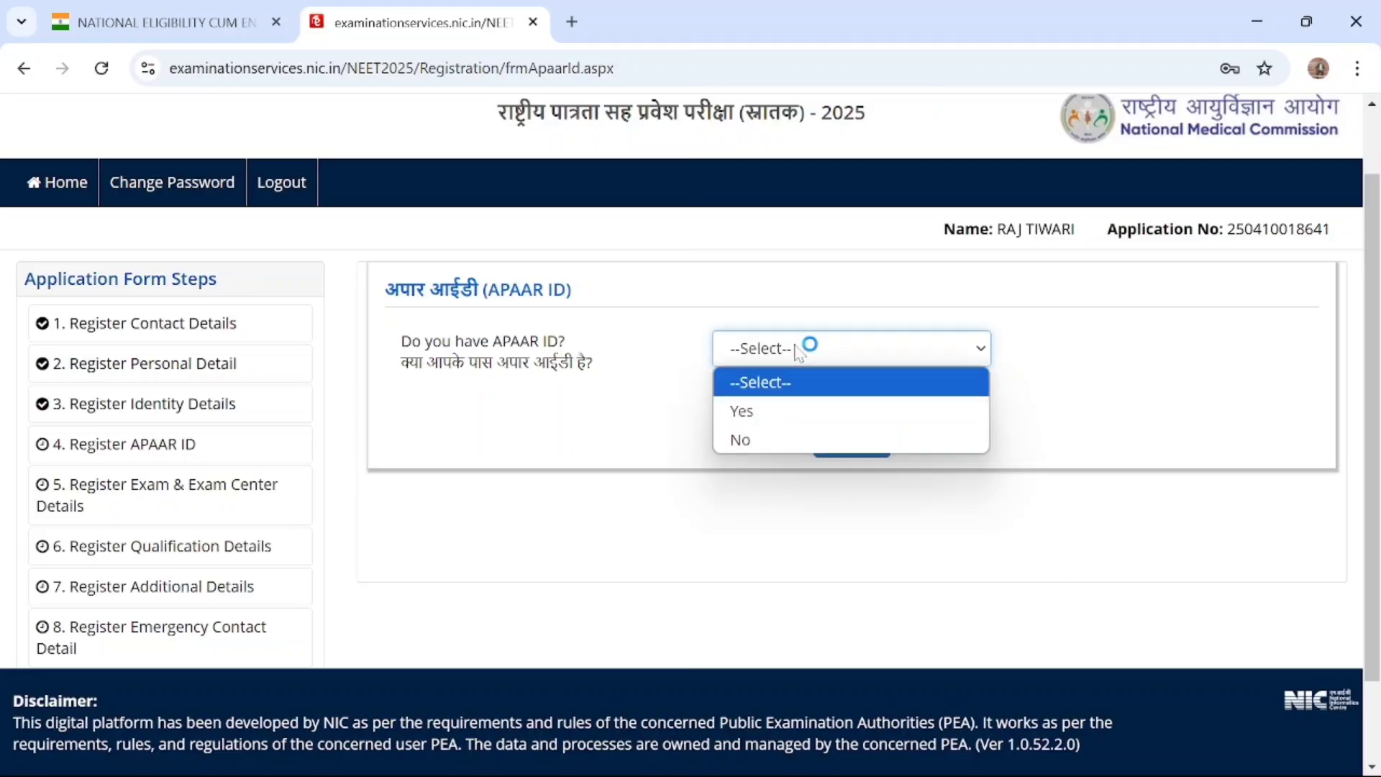
pyautogui.click(769, 442)
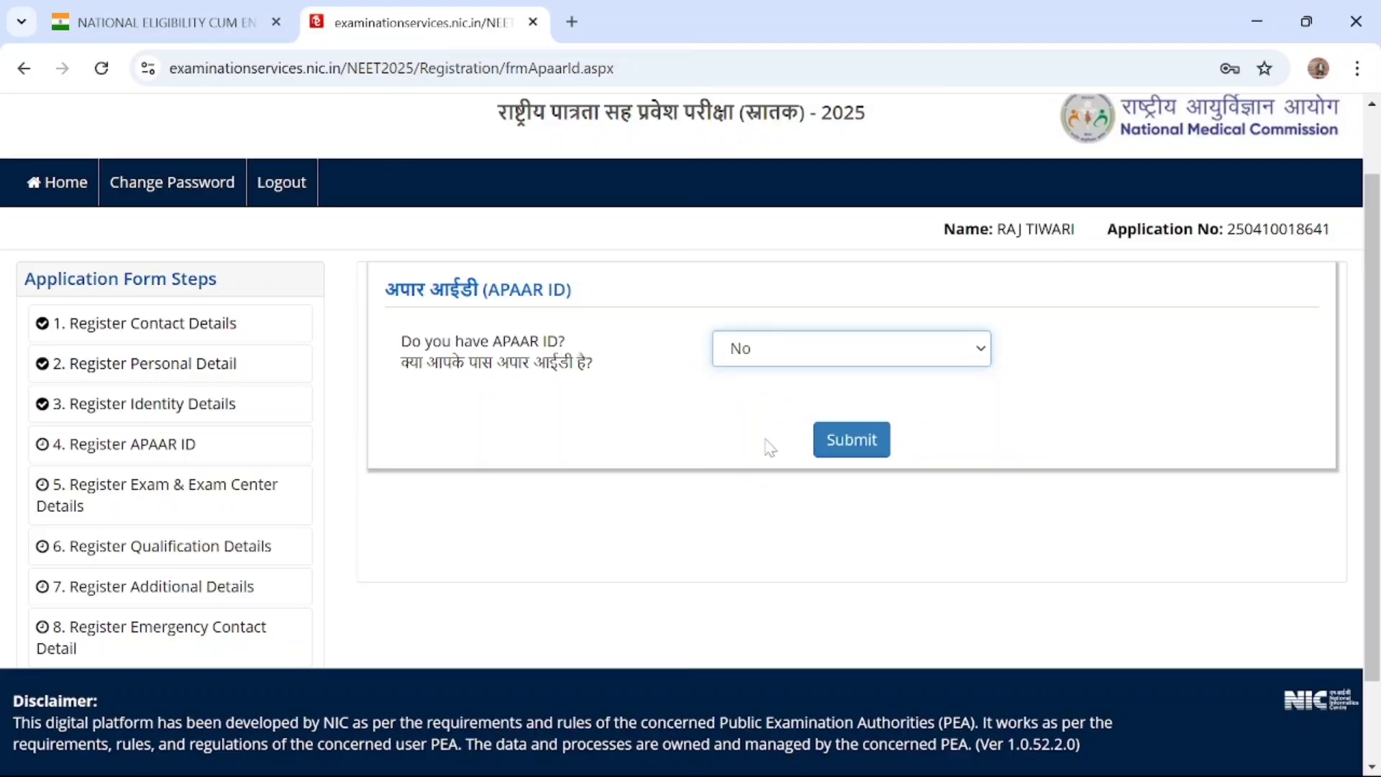
pyautogui.click(847, 449)
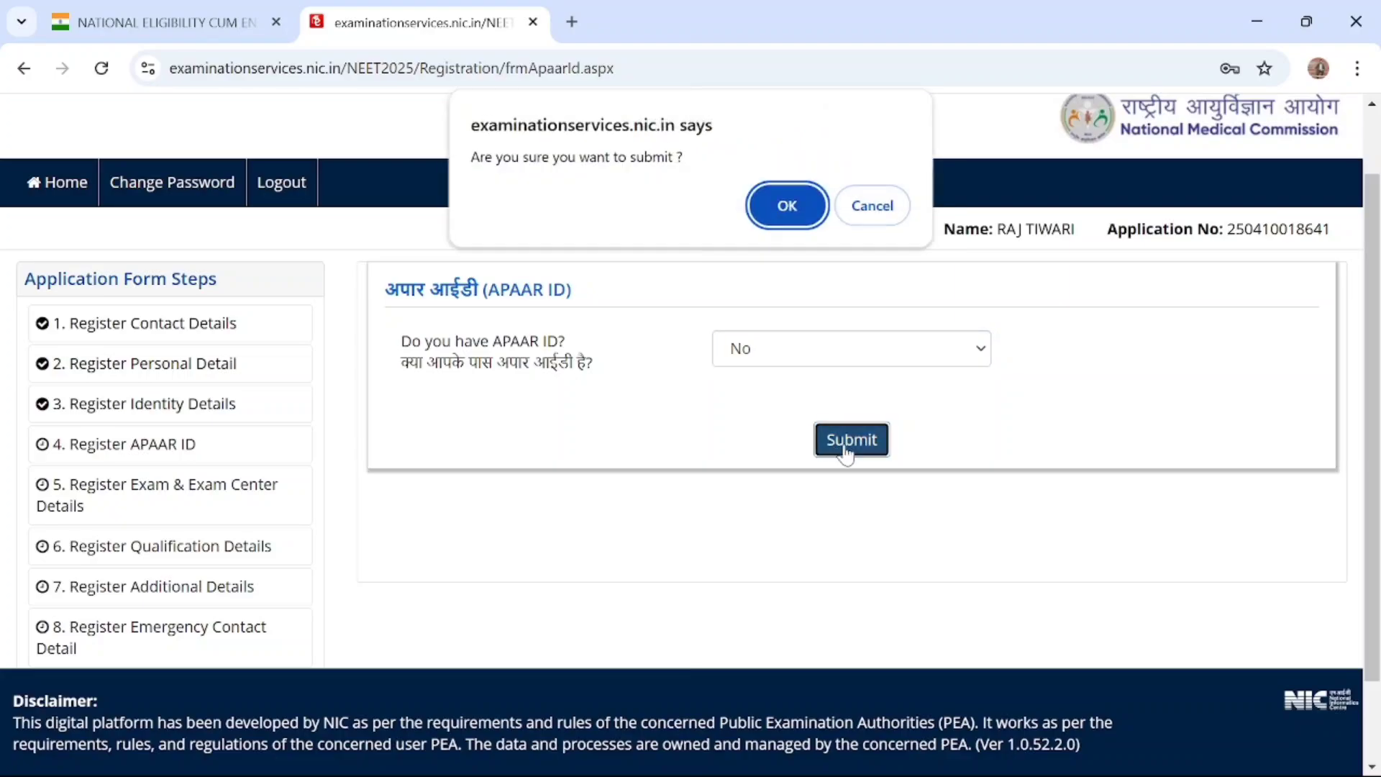
pyautogui.click(789, 208)
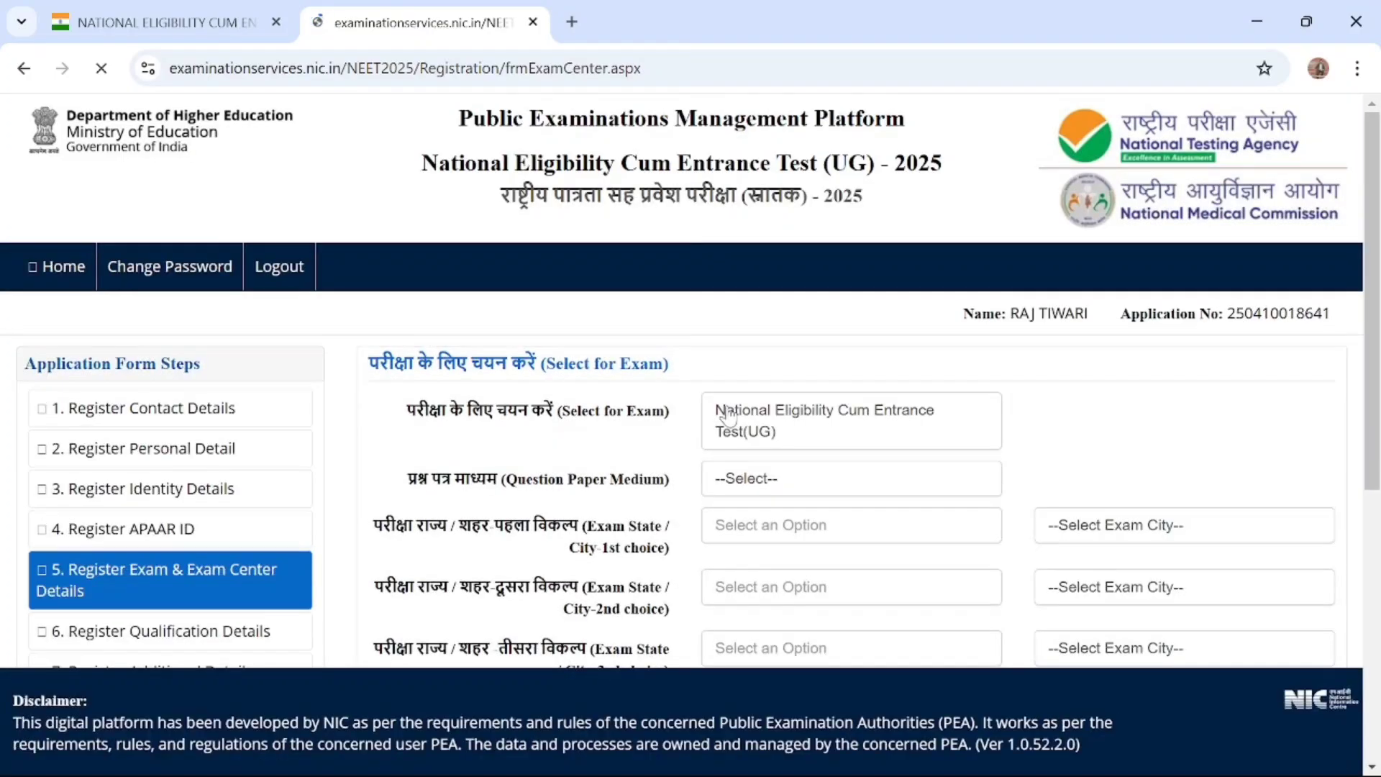
# Select National Eligibility Cum Entrance Test(UG) as the exam and set the Question Paper Medium to English
pyautogui.scroll(-3, 1058, 429)
pyautogui.scroll(-3, 1063, 429)
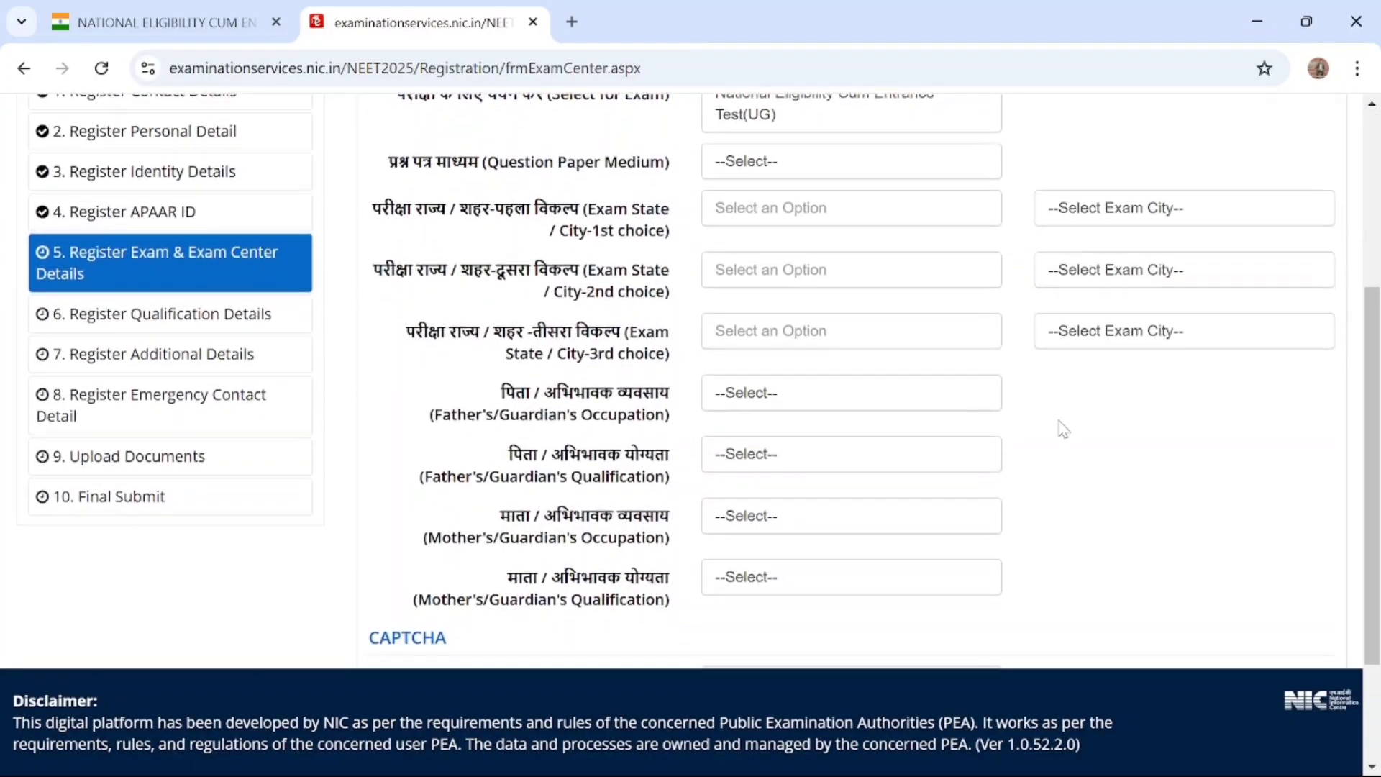
pyautogui.scroll(6, 1063, 429)
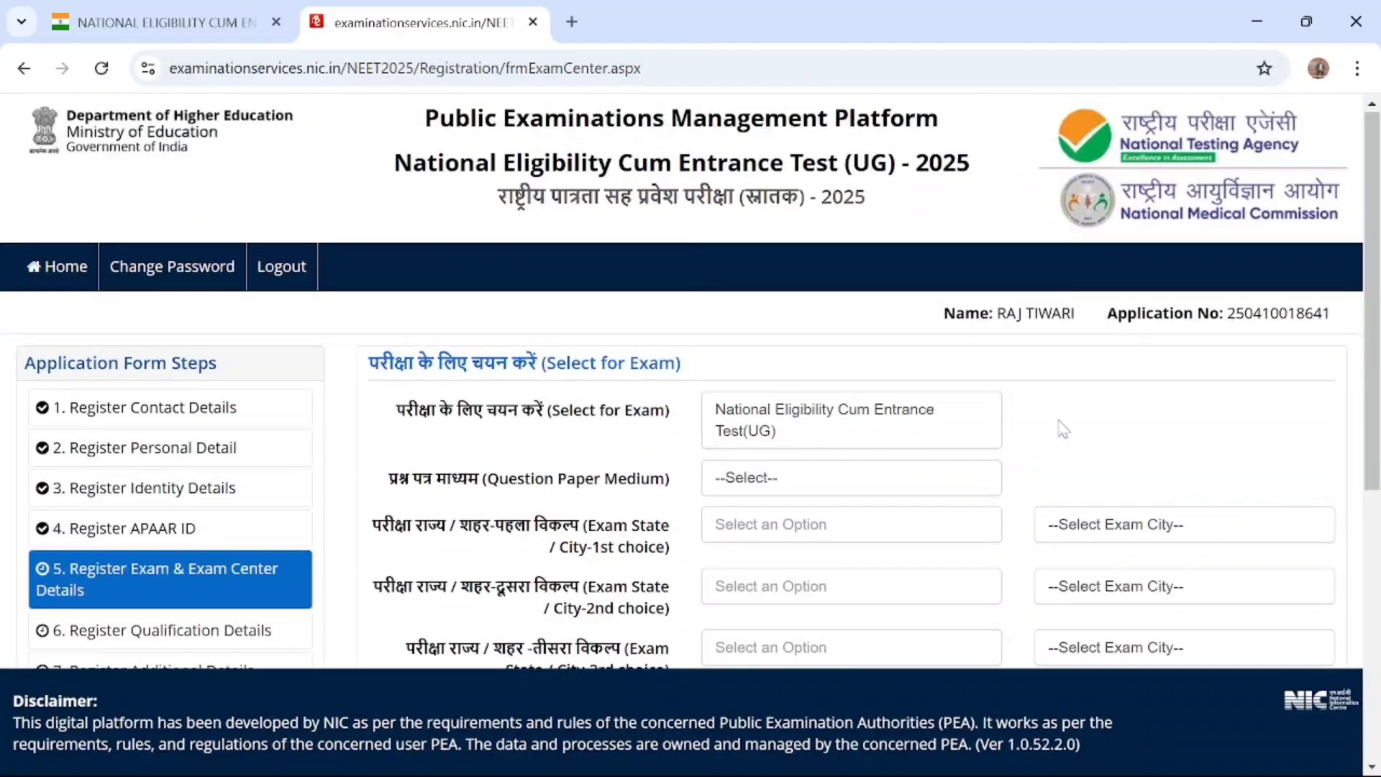
pyautogui.scroll(-1, 1059, 428)
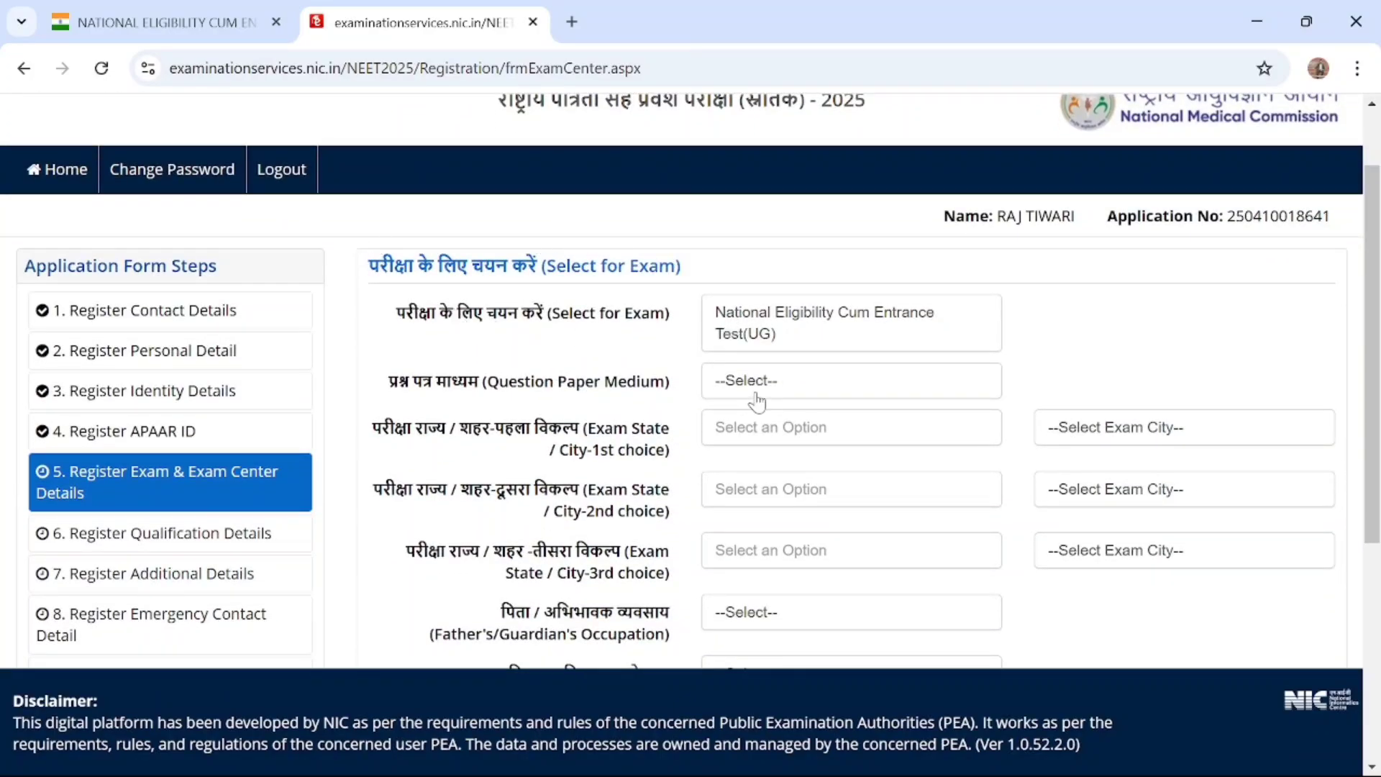
pyautogui.scroll(-1, 756, 401)
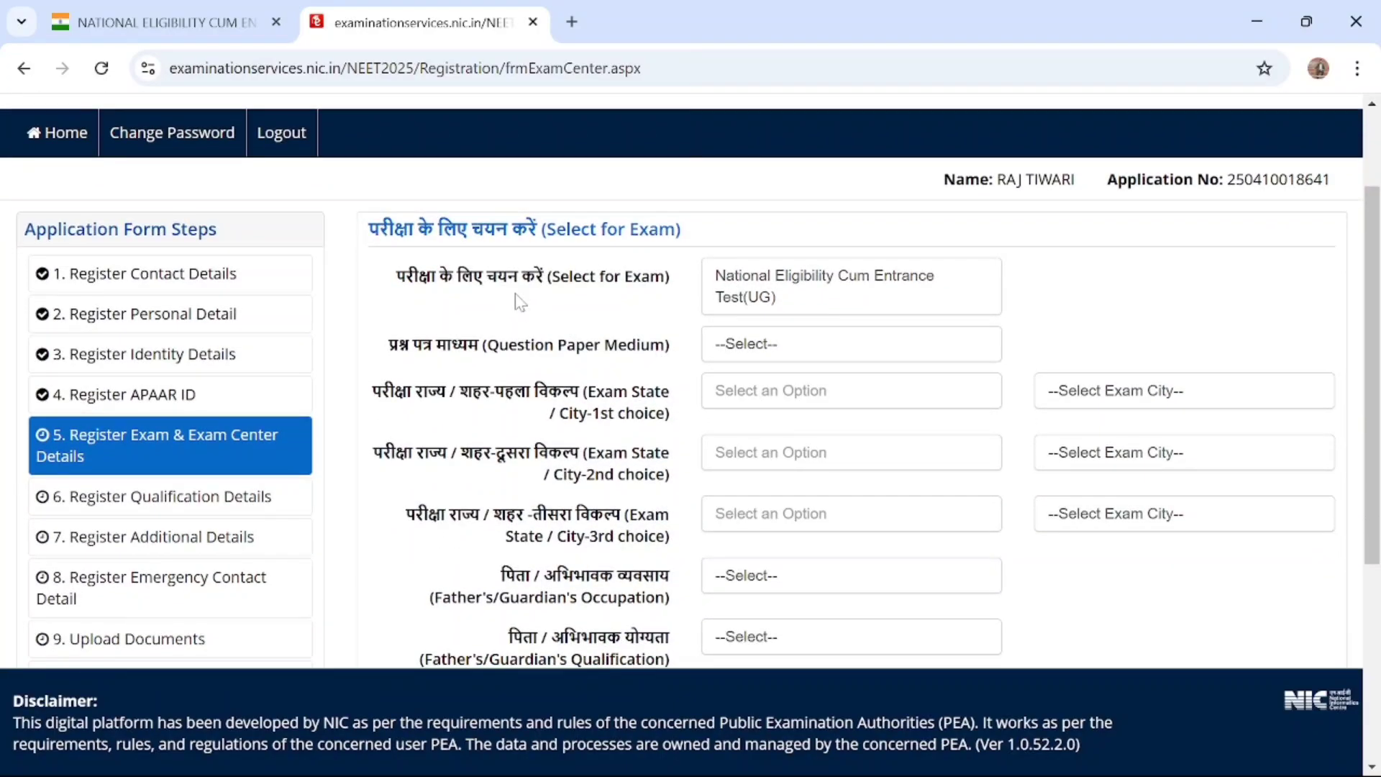
pyautogui.click(780, 295)
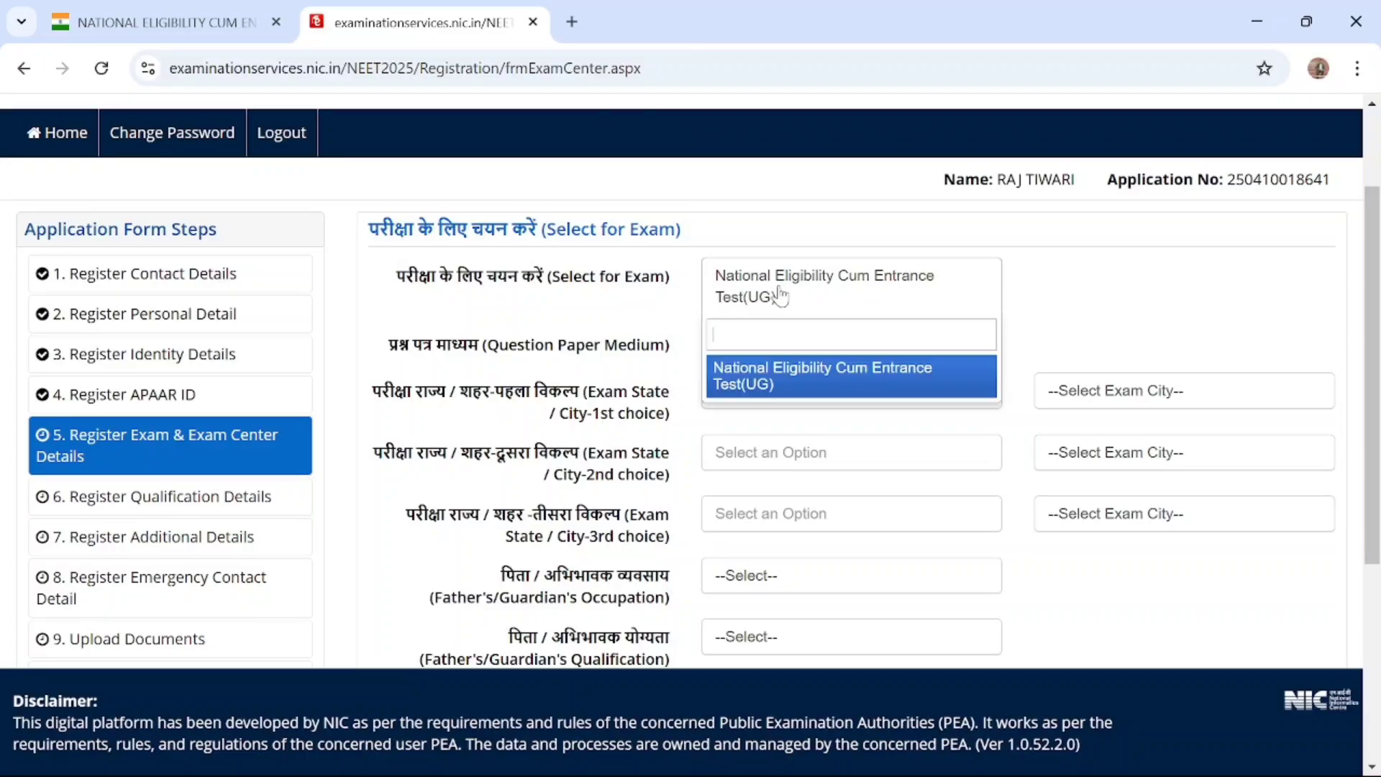
pyautogui.click(793, 379)
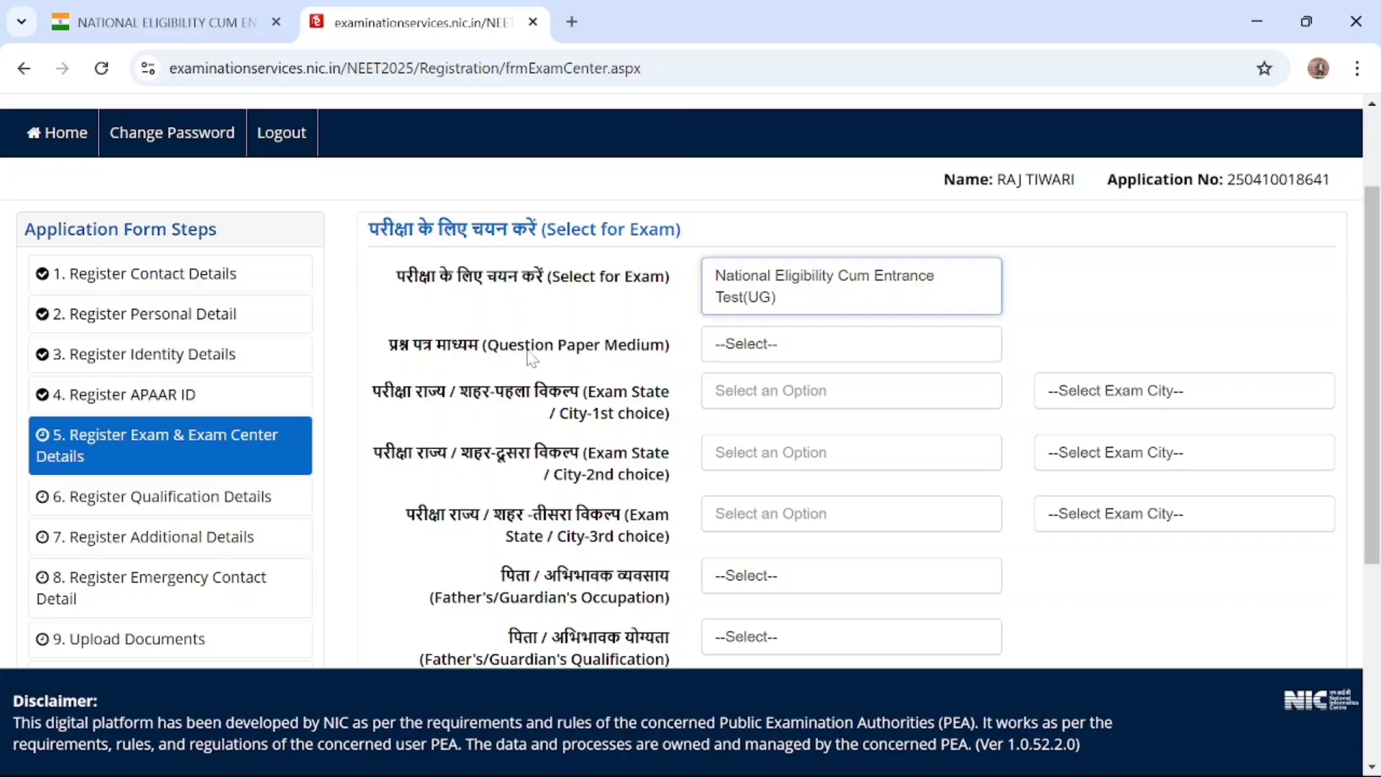
pyautogui.click(899, 345)
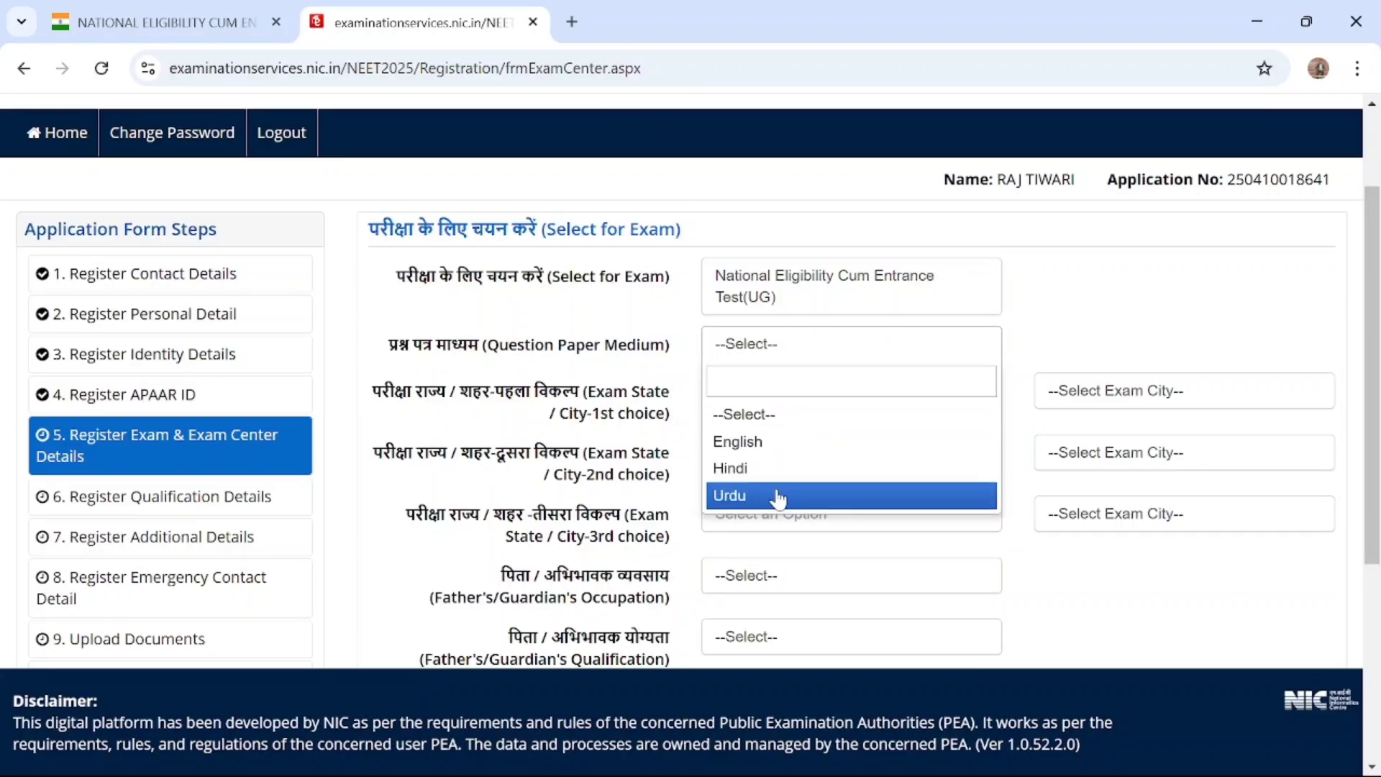
pyautogui.click(739, 441)
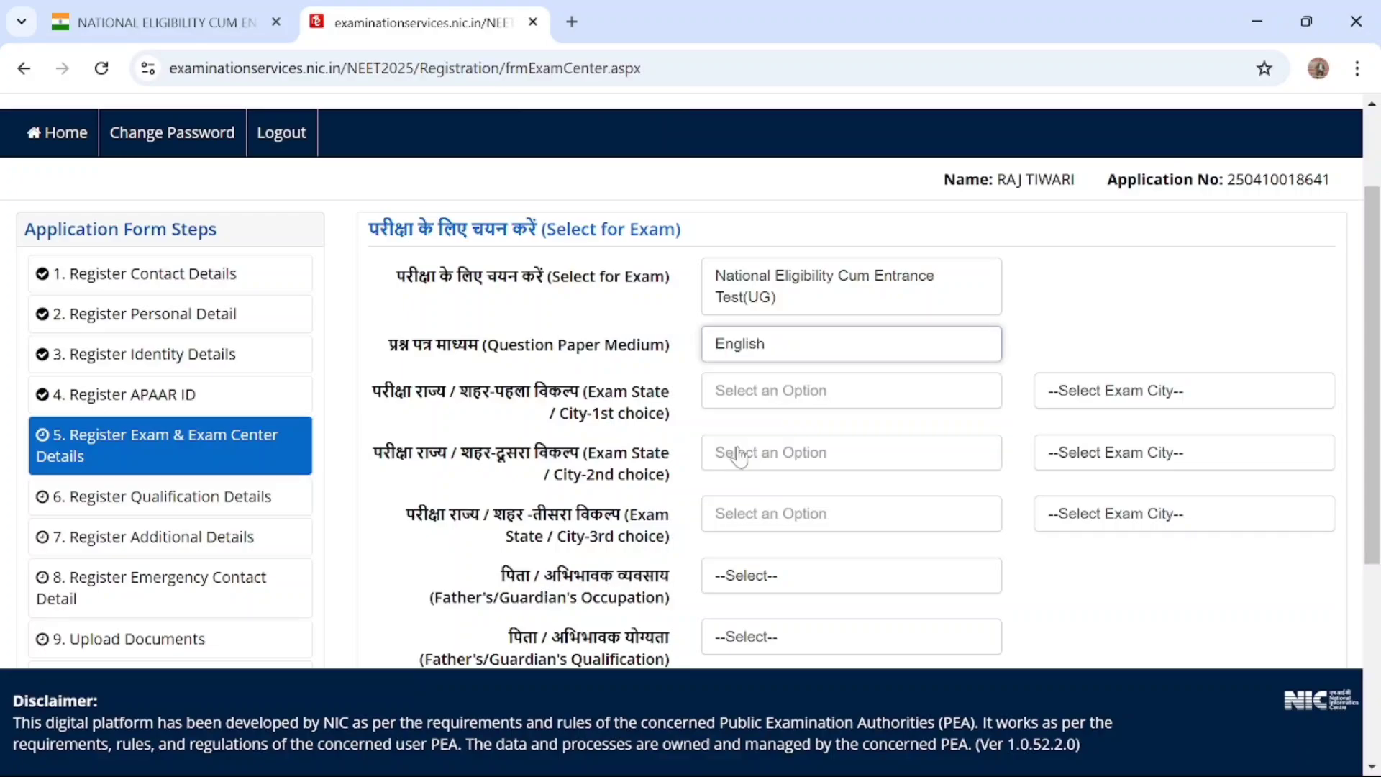
# Set the first-choice exam state to UTTAR PRADESH and its exam city to Agra
pyautogui.scroll(-1, 741, 457)
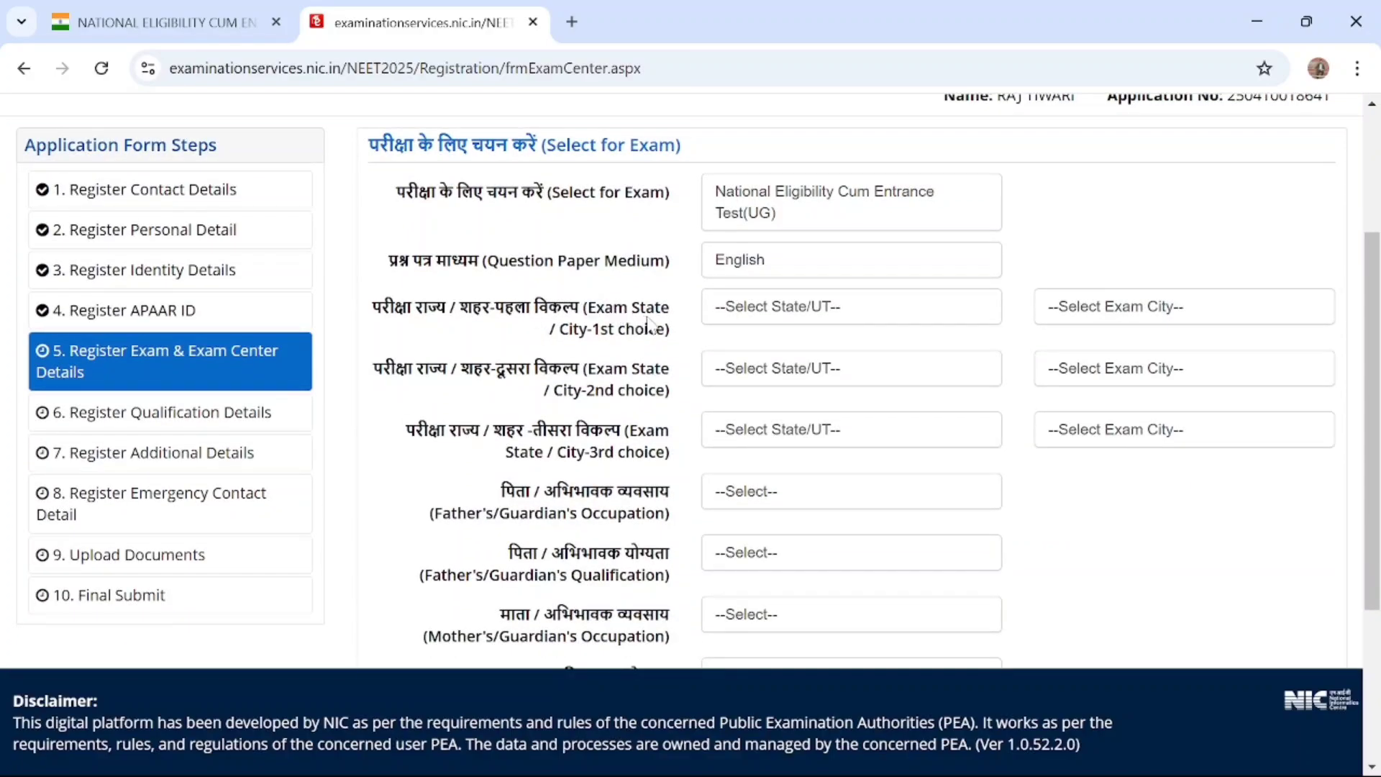
pyautogui.click(782, 317)
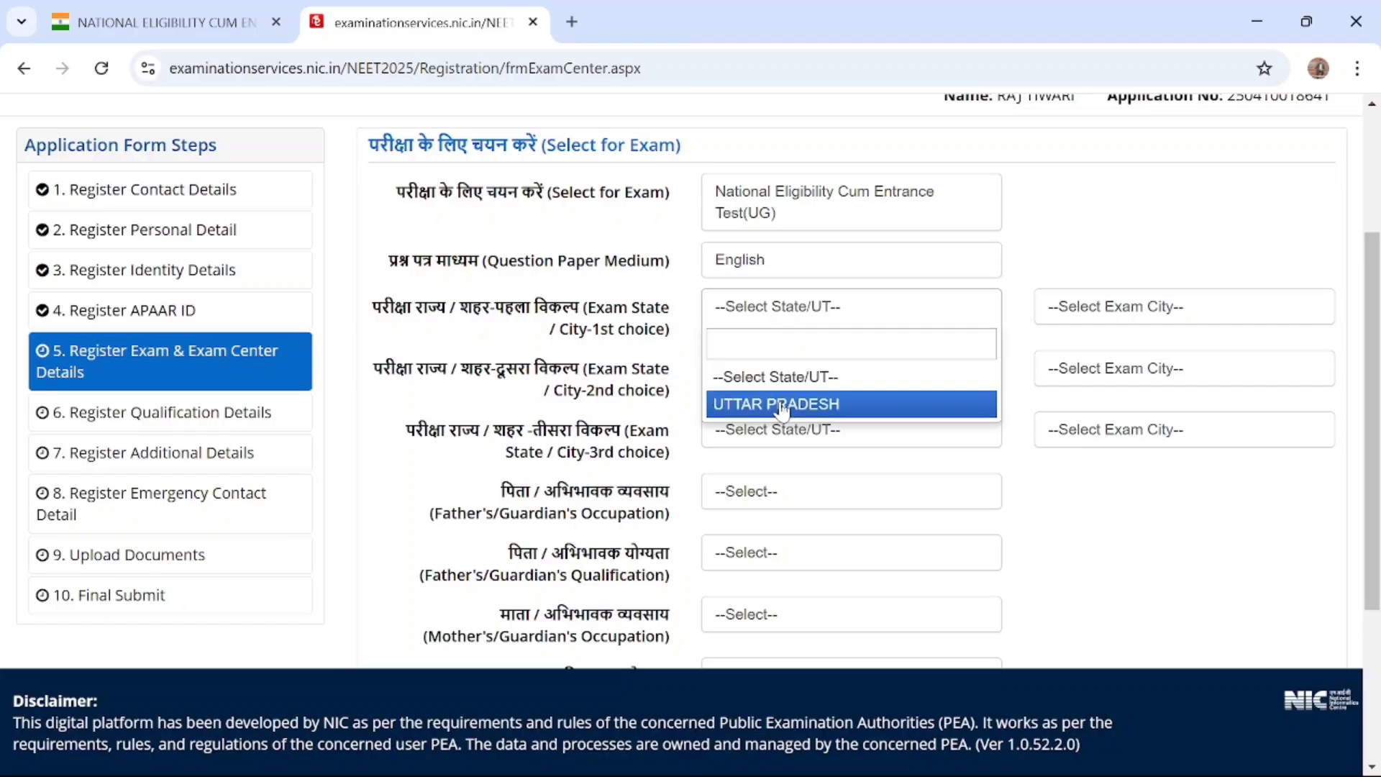
pyautogui.click(784, 403)
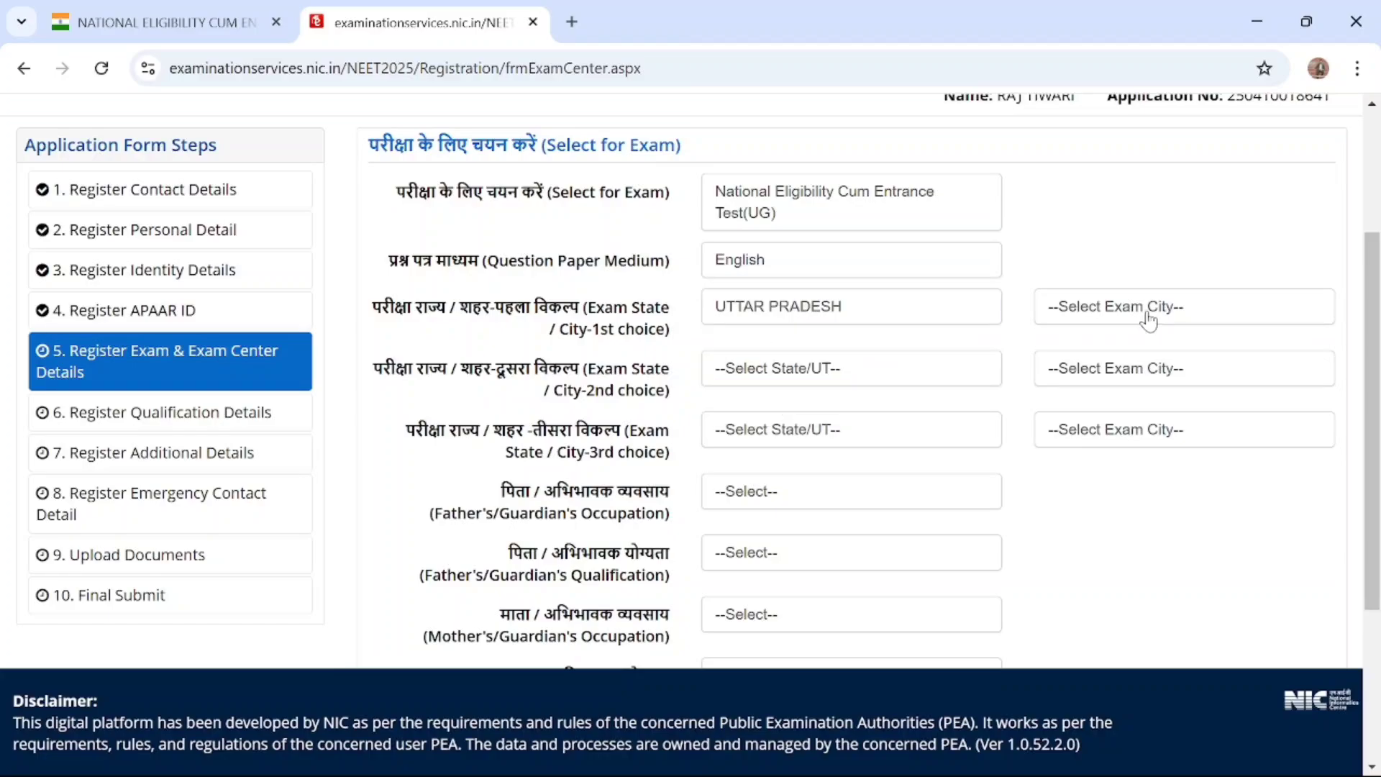
pyautogui.click(1145, 317)
pyautogui.scroll(-20, 1133, 435)
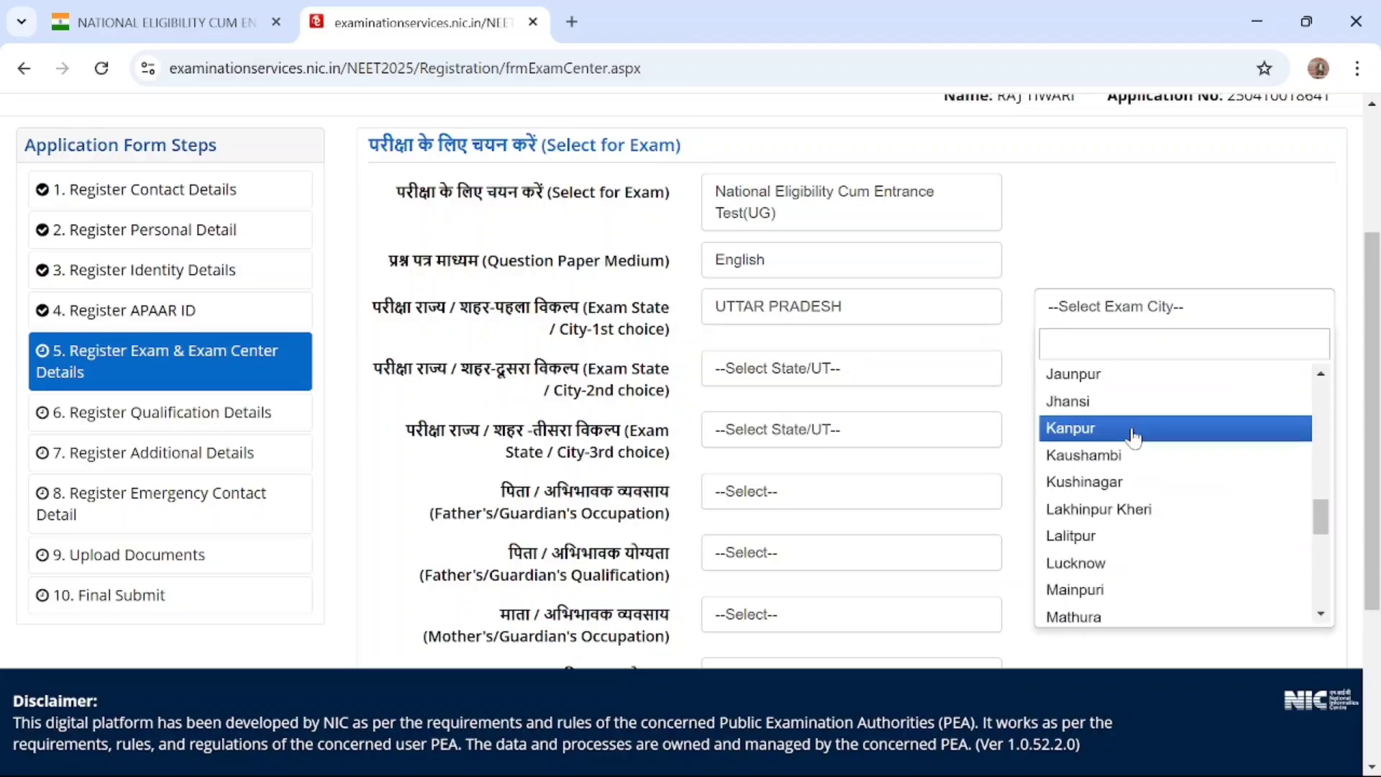
pyautogui.scroll(20, 1133, 453)
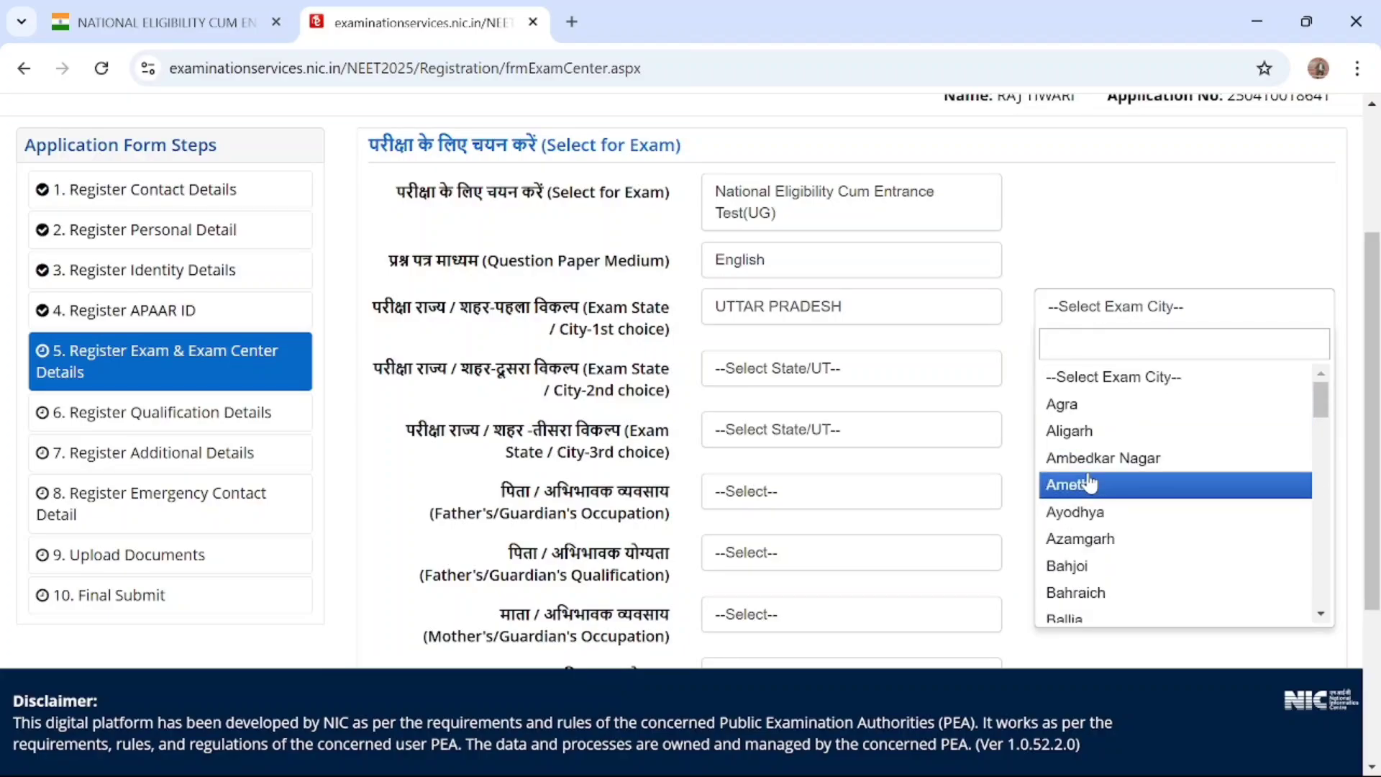
pyautogui.click(1064, 404)
# Set the second-choice exam state to UTTAR PRADESH and its exam city to Ambedkar Nagar
pyautogui.click(857, 367)
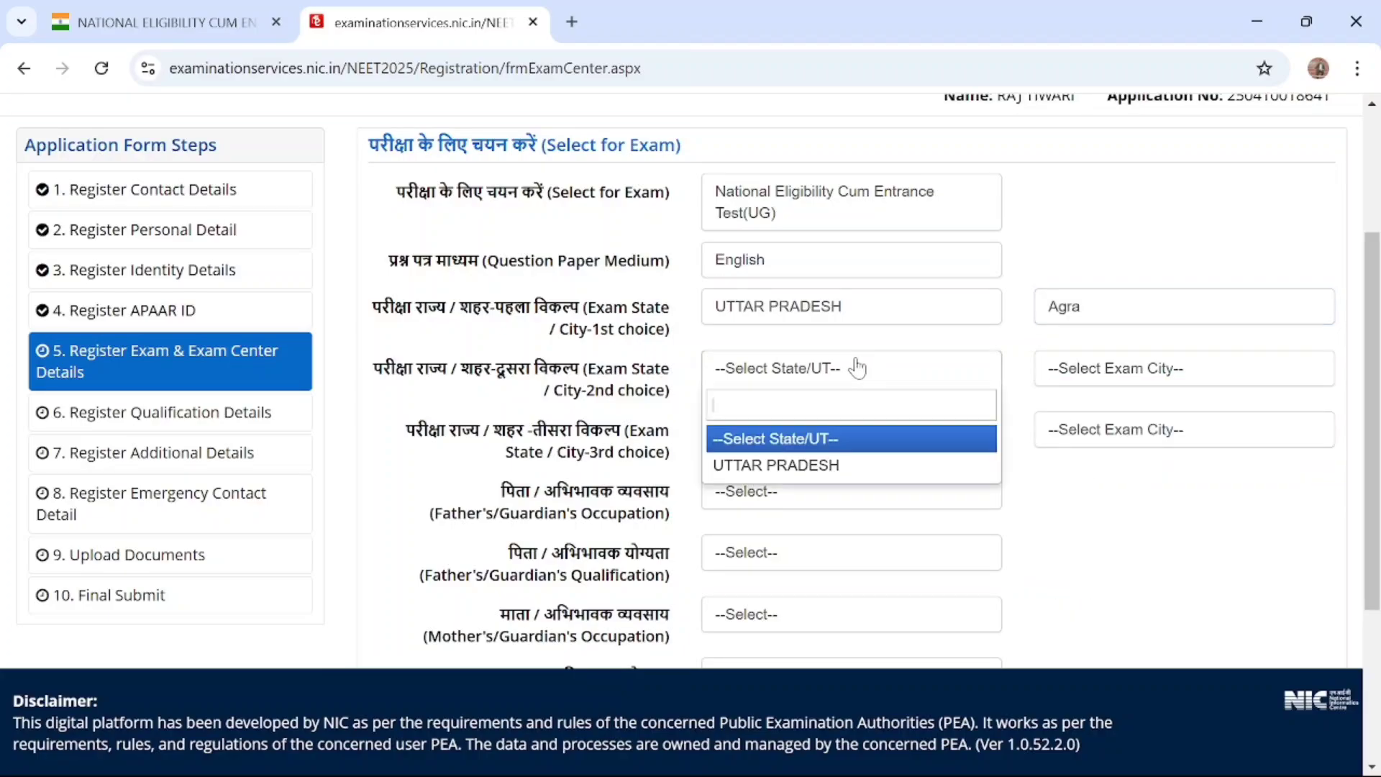
pyautogui.click(826, 466)
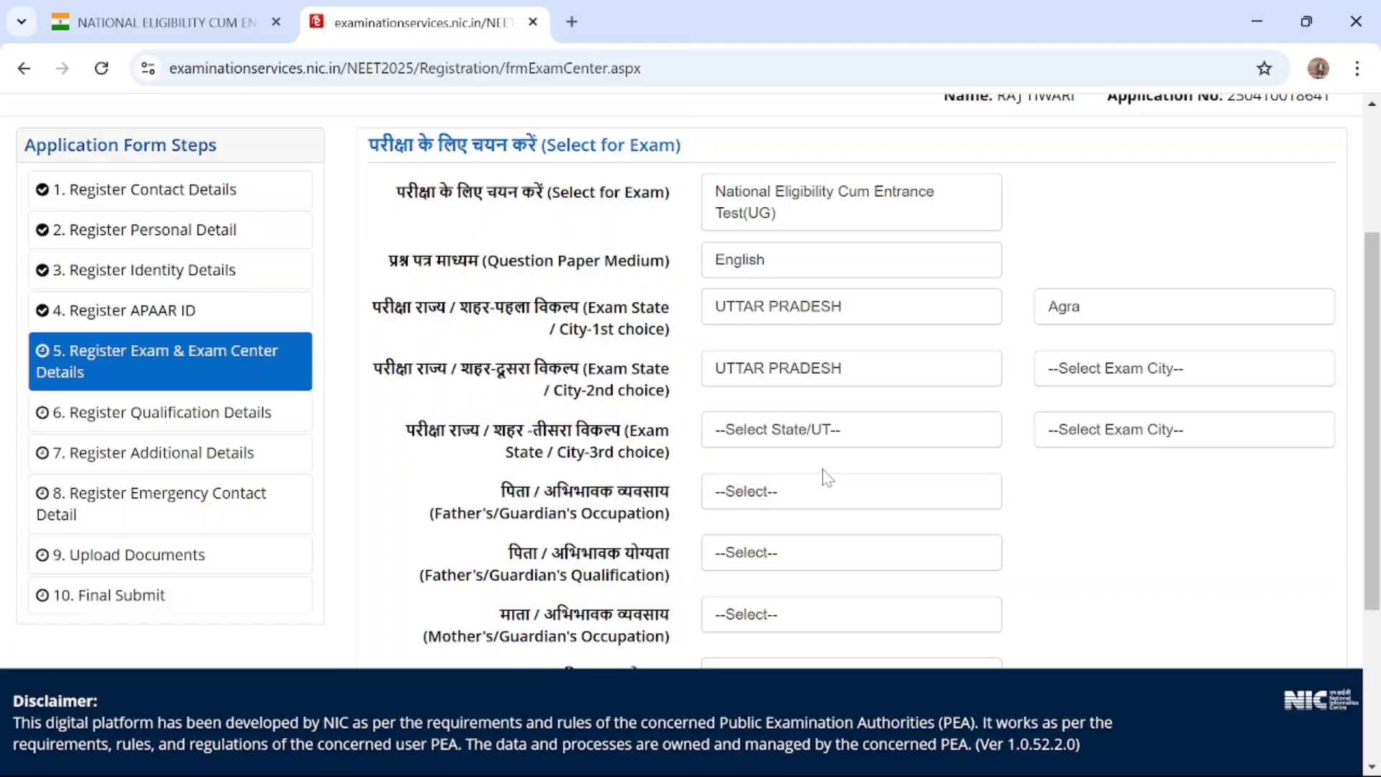
pyautogui.click(1077, 370)
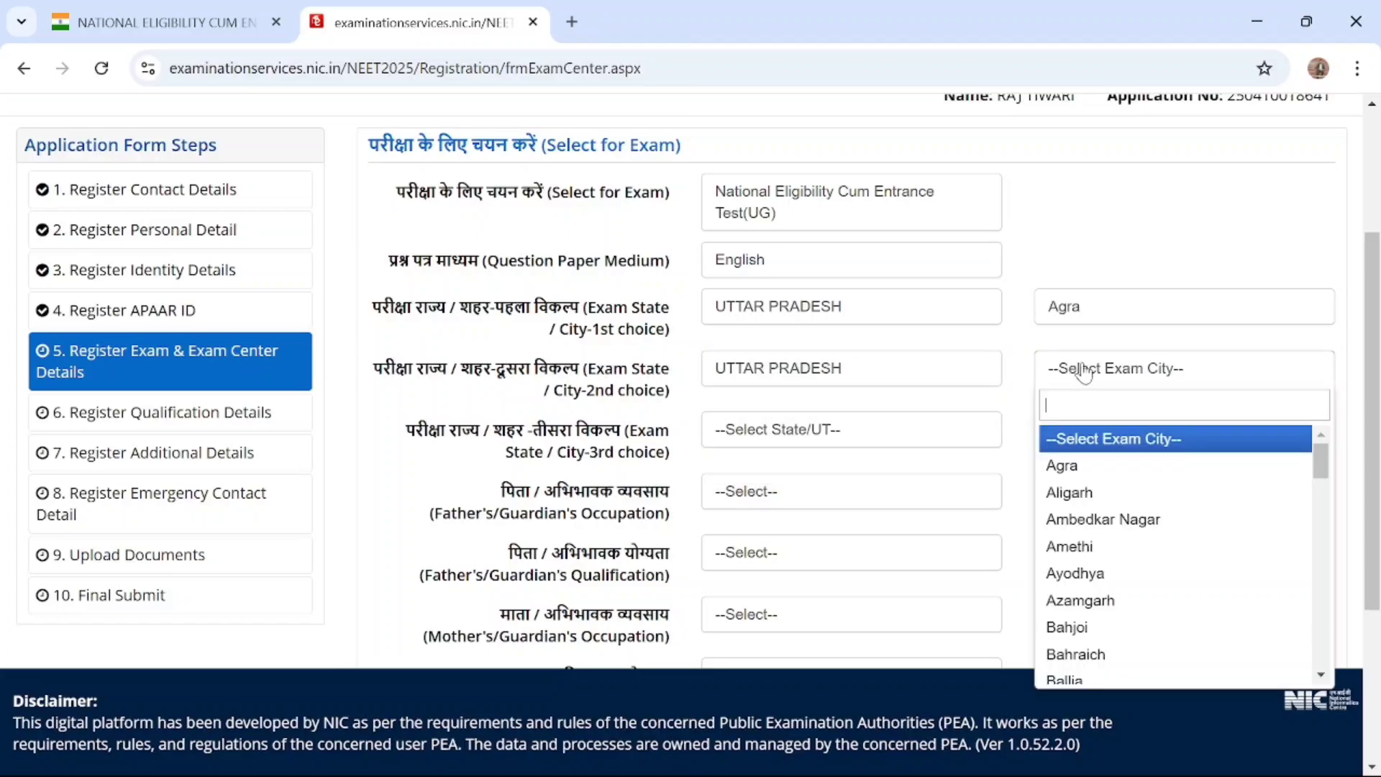
pyautogui.click(1093, 521)
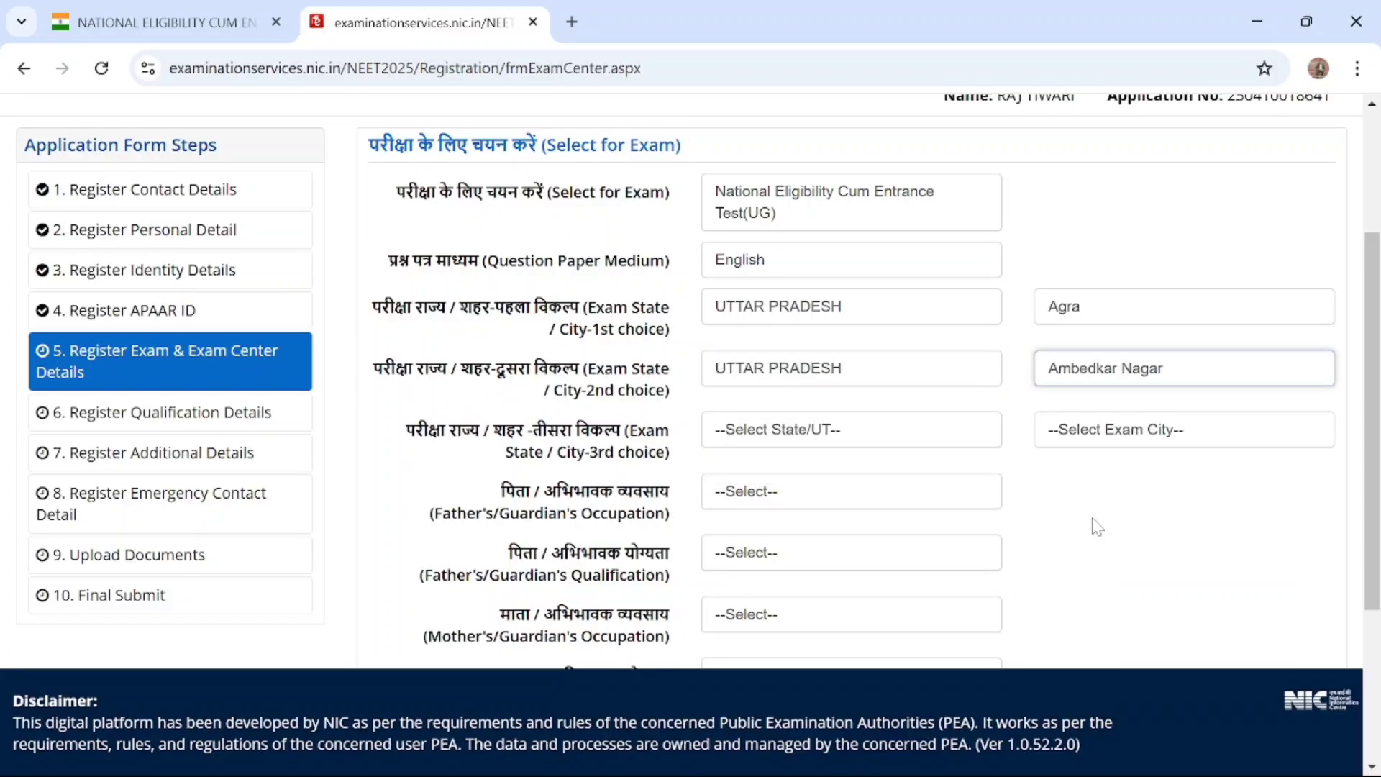
# Set the third-choice exam state to UTTAR PRADESH and its exam city to Barabanki
pyautogui.click(821, 432)
pyautogui.click(784, 529)
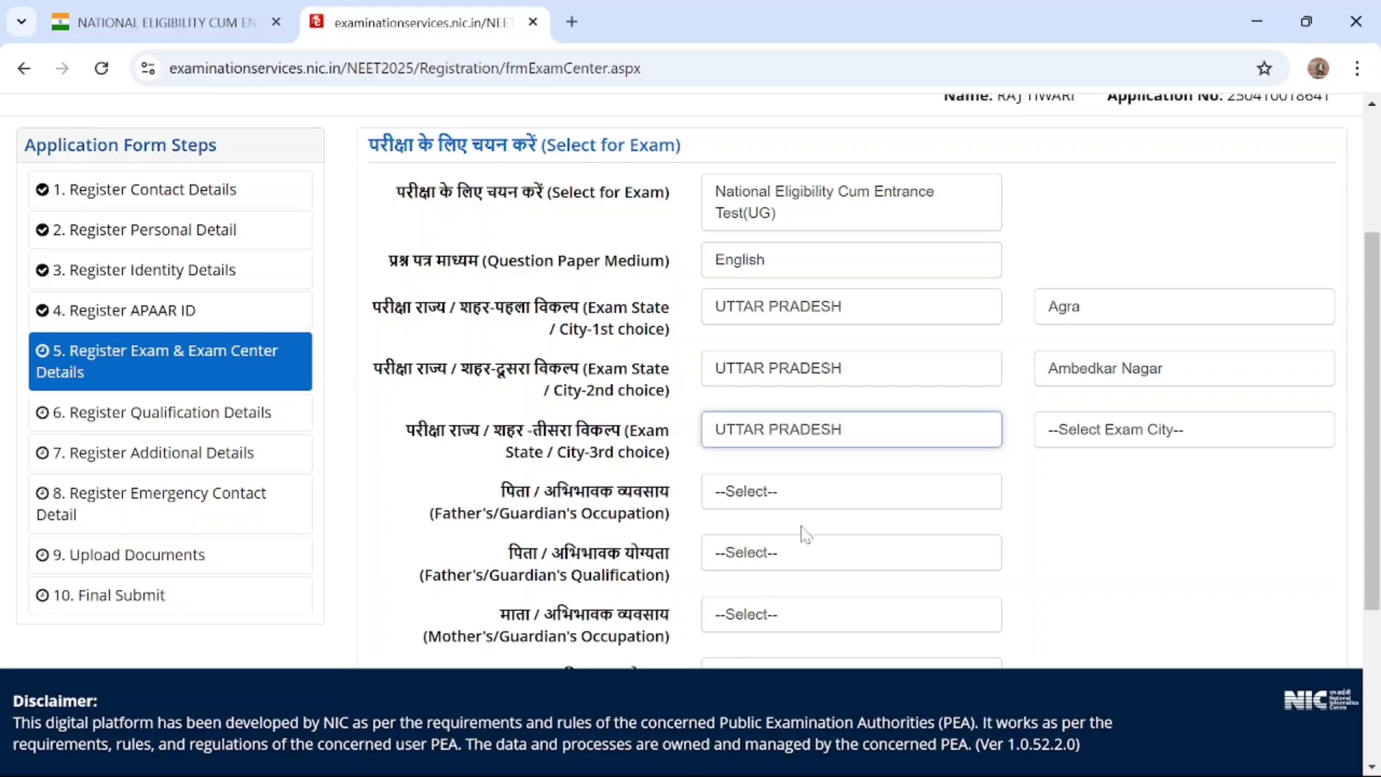
pyautogui.click(1115, 435)
pyautogui.scroll(-3, 1112, 598)
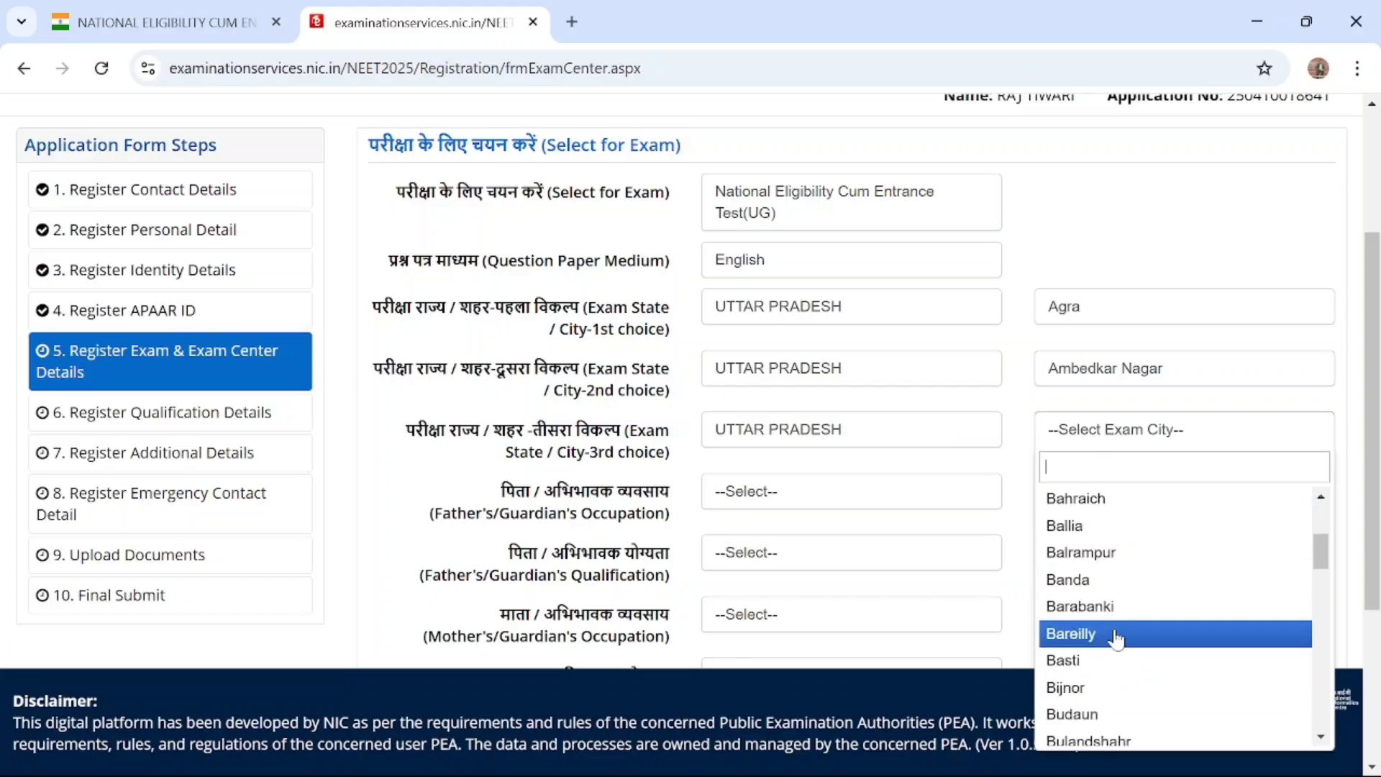
pyautogui.click(1109, 605)
# Set the Father's/Guardian's Occupation to AGRICULTURE and the Father's/Guardian's Qualification to POST GRADUATE
pyautogui.scroll(-2, 995, 455)
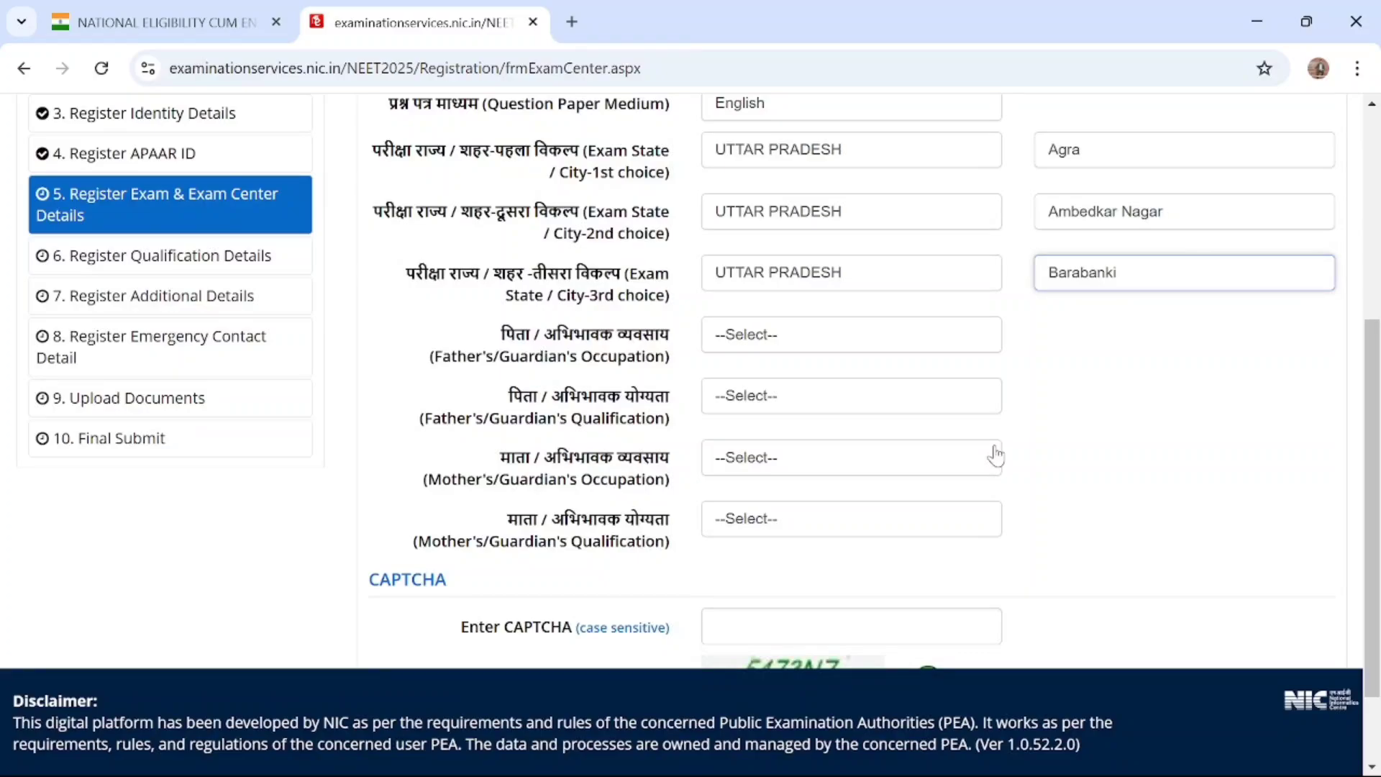
pyautogui.scroll(-1, 995, 455)
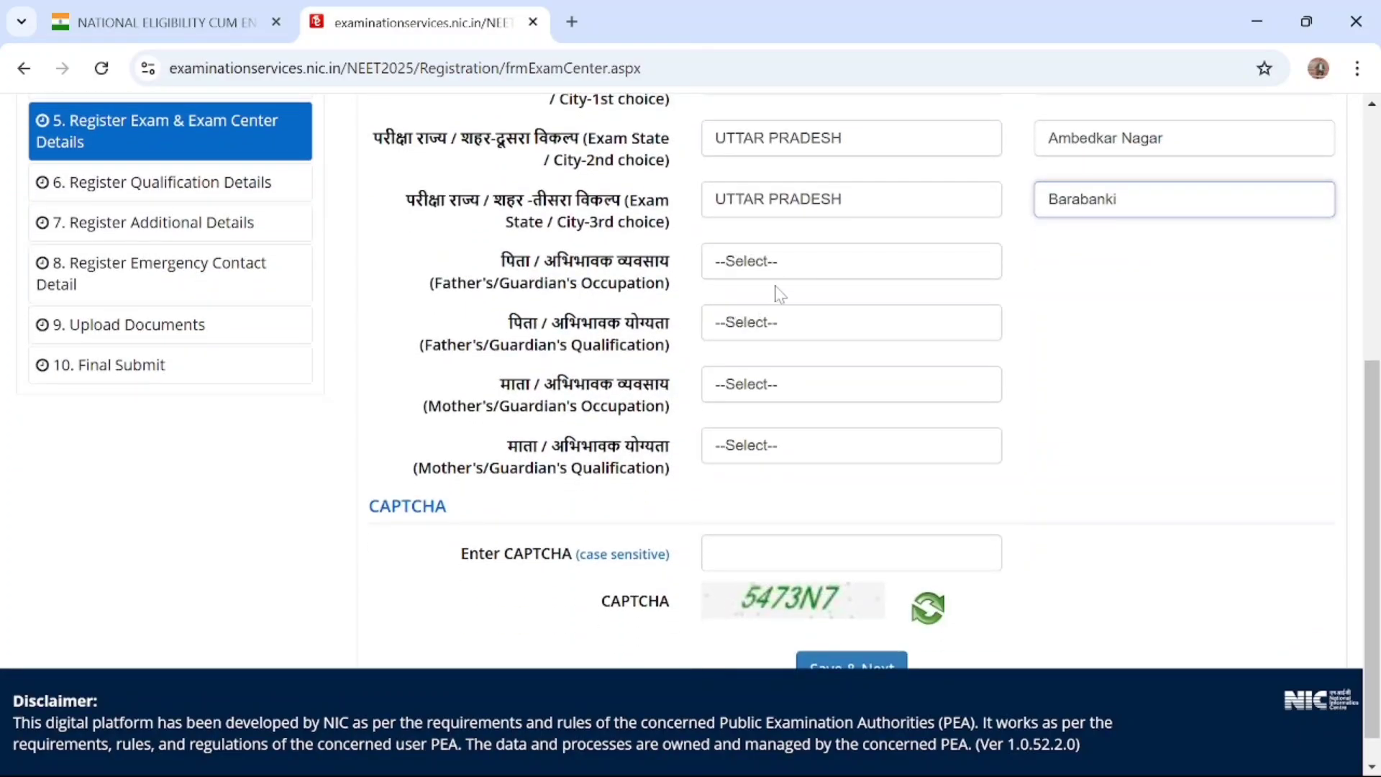
pyautogui.click(817, 271)
pyautogui.click(786, 360)
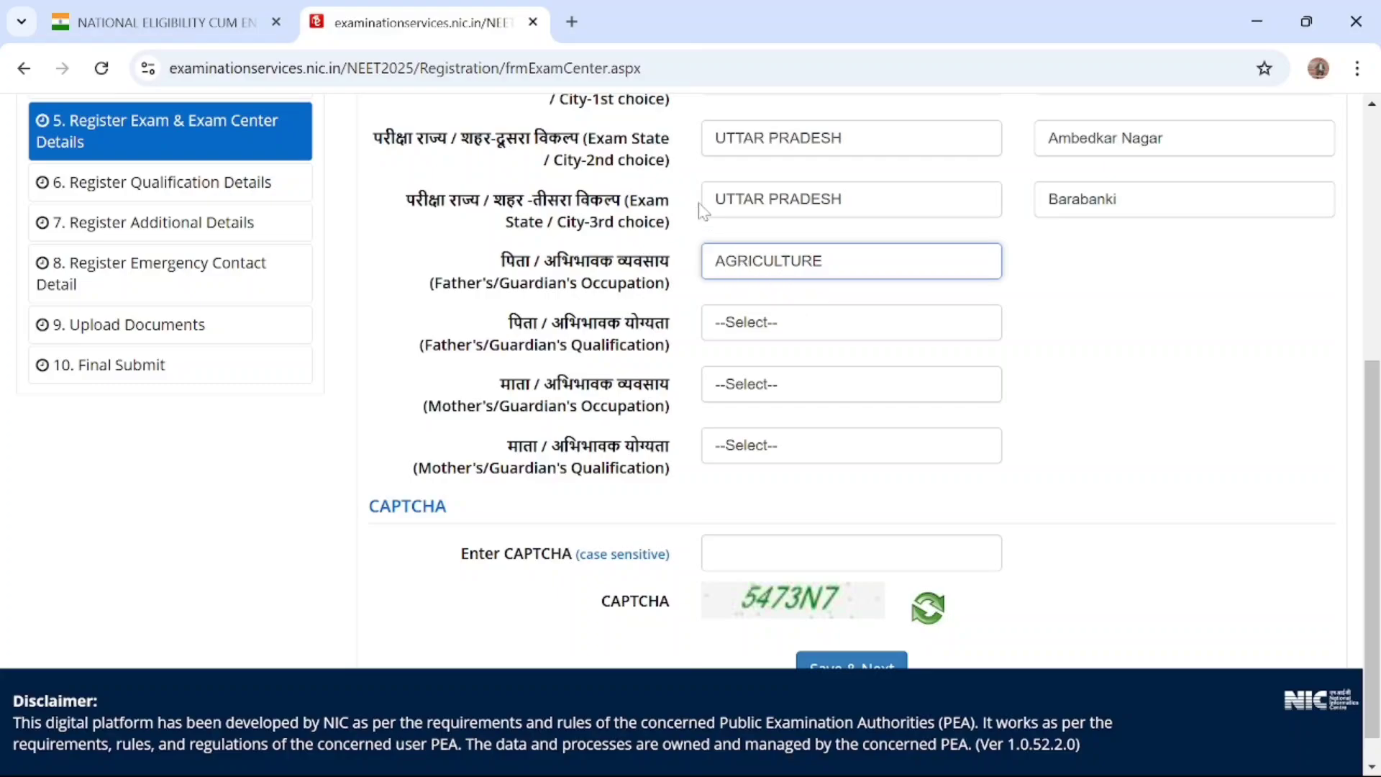
pyautogui.click(748, 256)
pyautogui.scroll(-3, 782, 471)
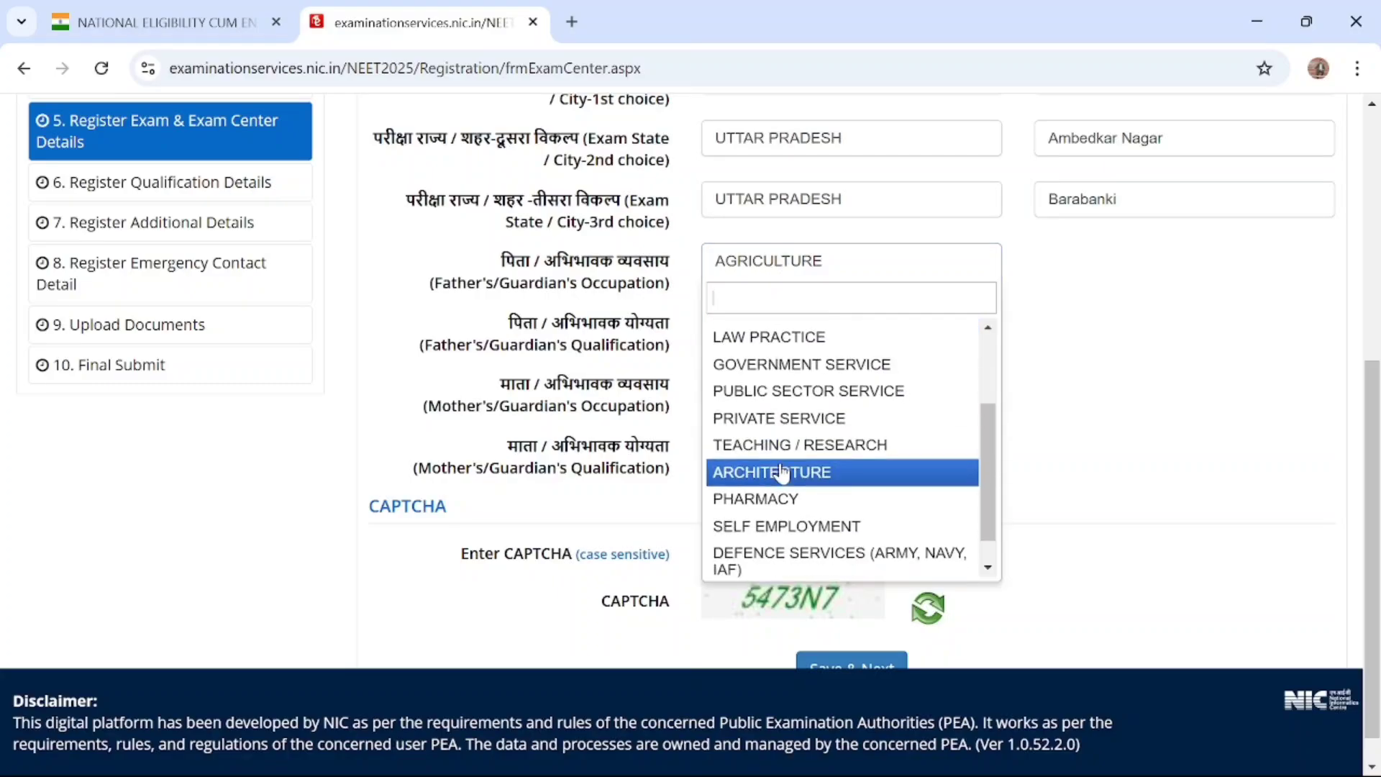
pyautogui.scroll(3, 824, 403)
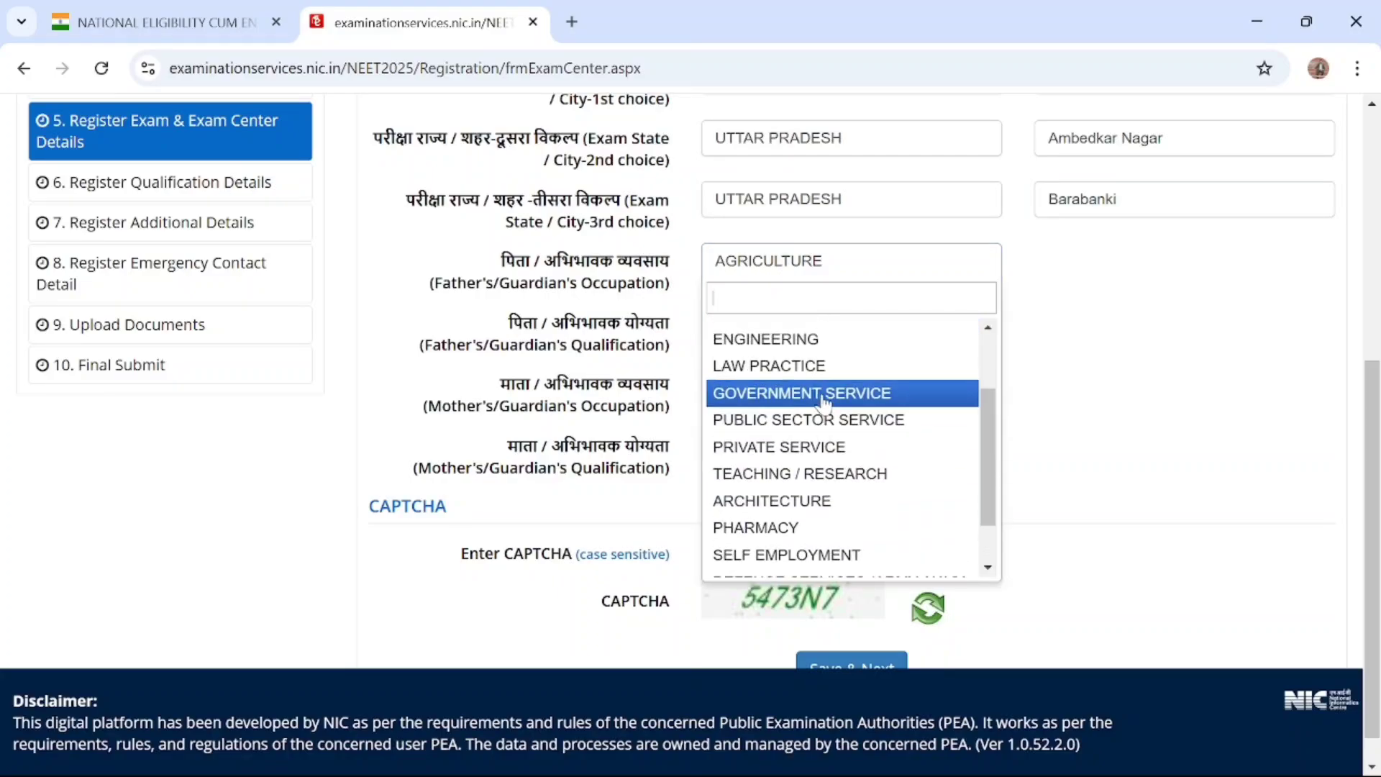
pyautogui.click(1072, 315)
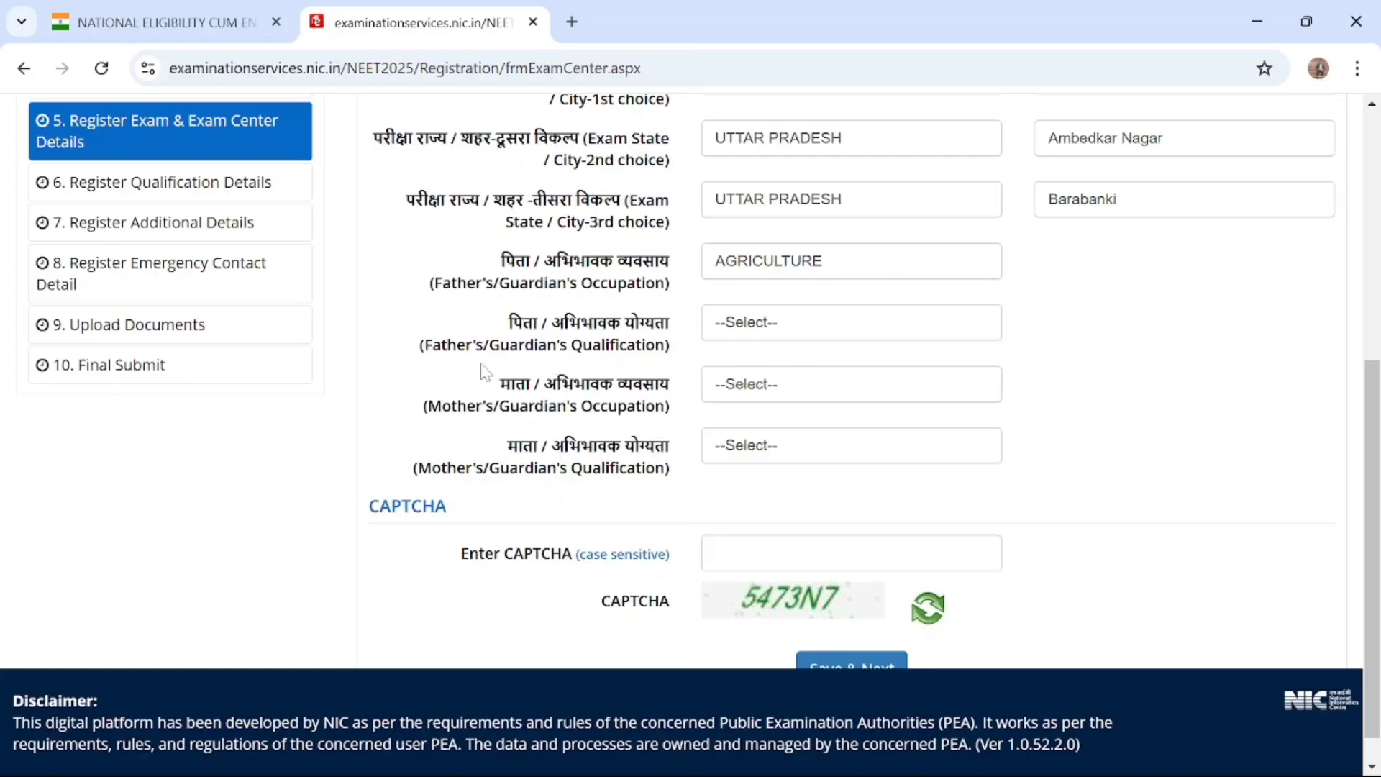
pyautogui.click(764, 332)
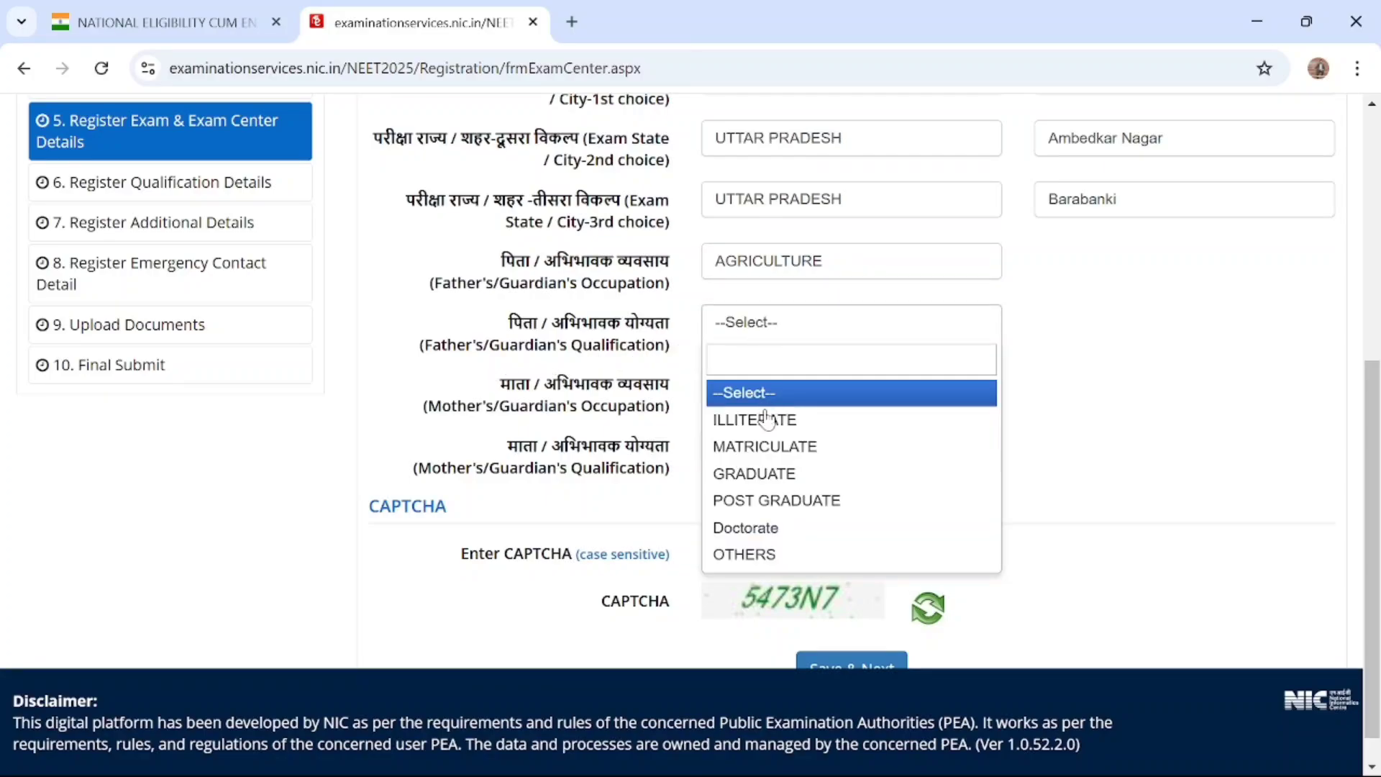
pyautogui.click(769, 501)
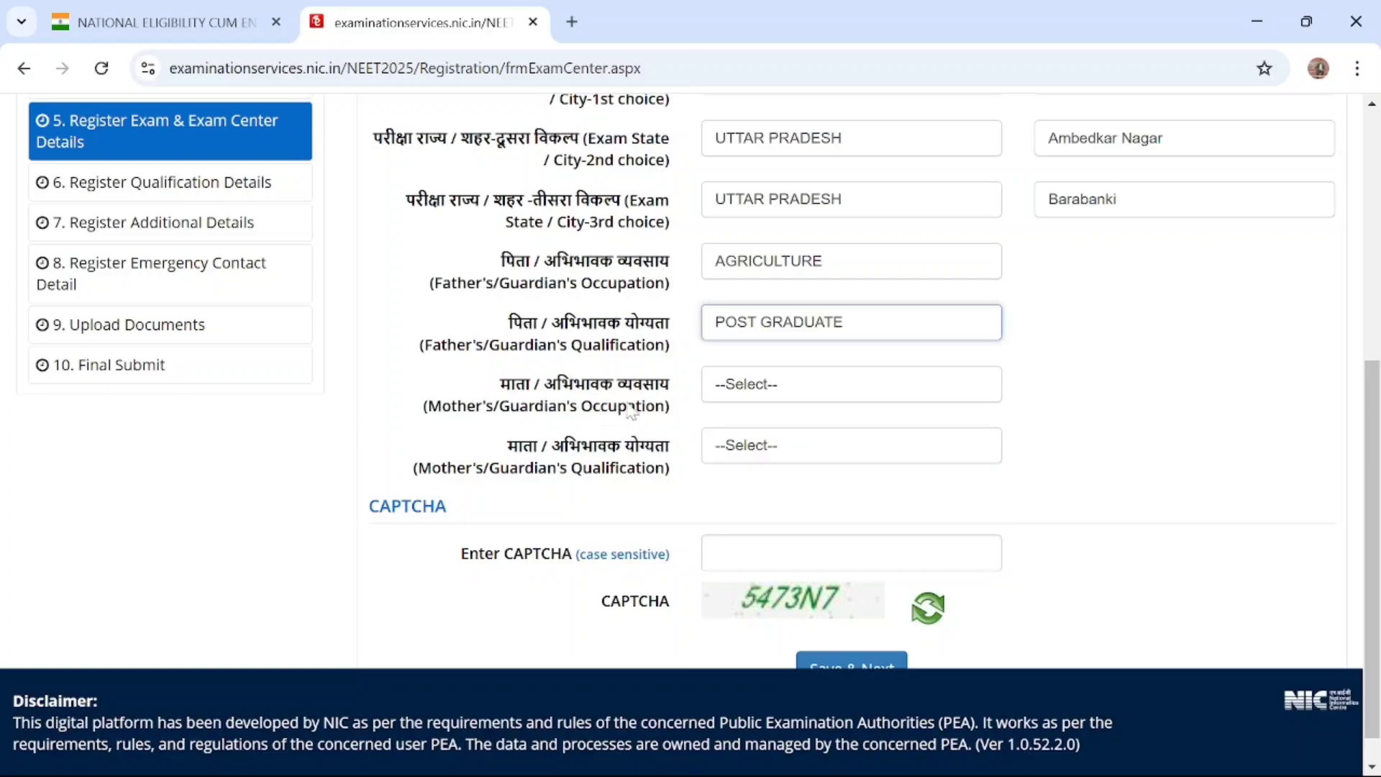
# Set the Mother's/Guardian's Occupation to SELF EMPLOYMENT and the Mother's/Guardian's Qualification to MATRICULATE
pyautogui.scroll(-1, 729, 394)
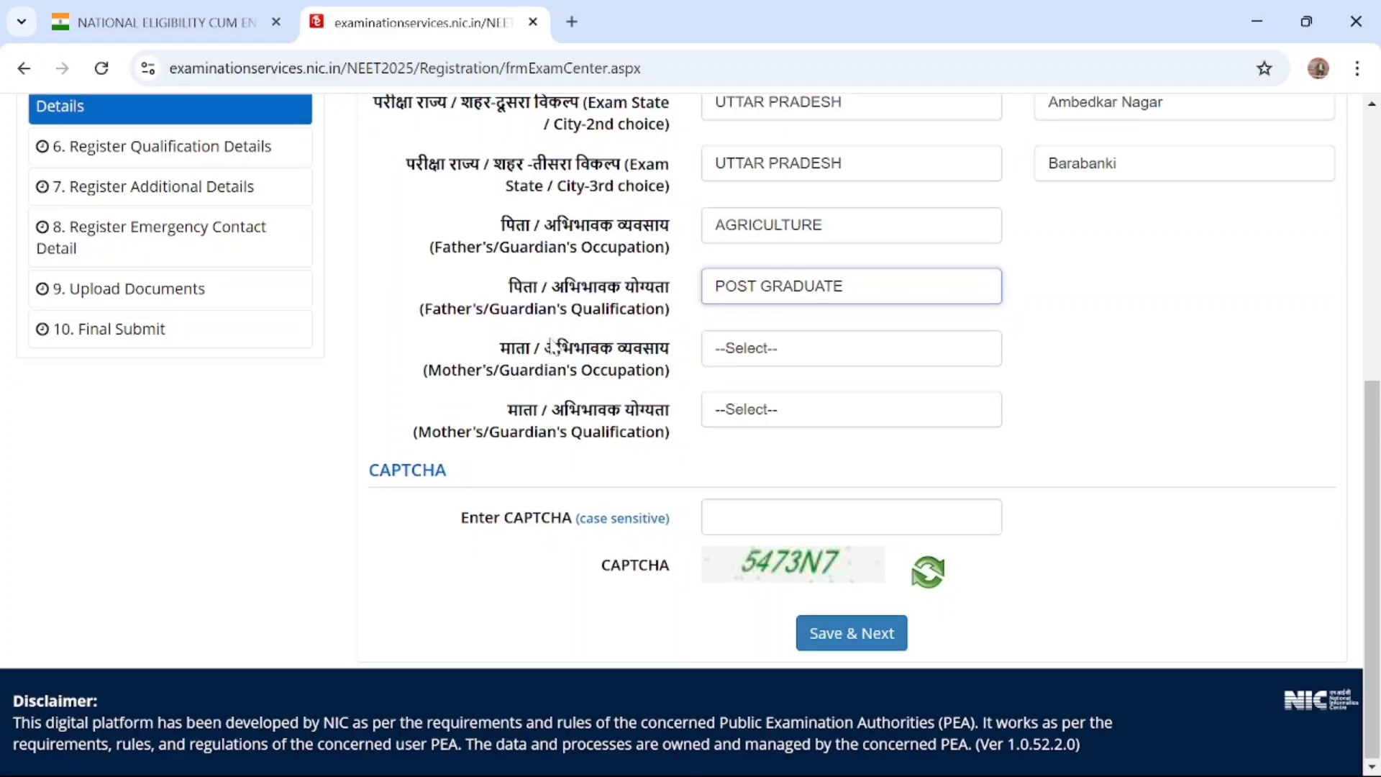
pyautogui.click(764, 355)
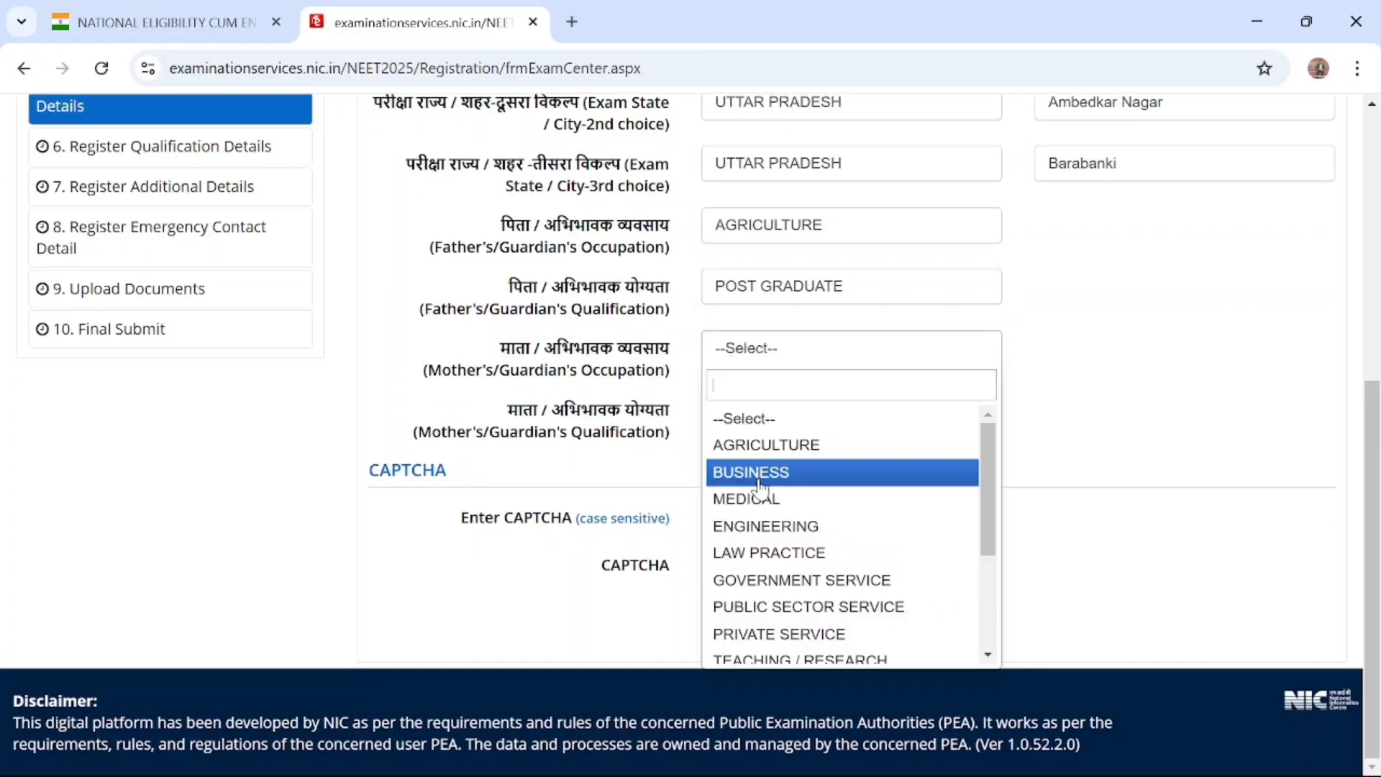
pyautogui.scroll(-3, 766, 475)
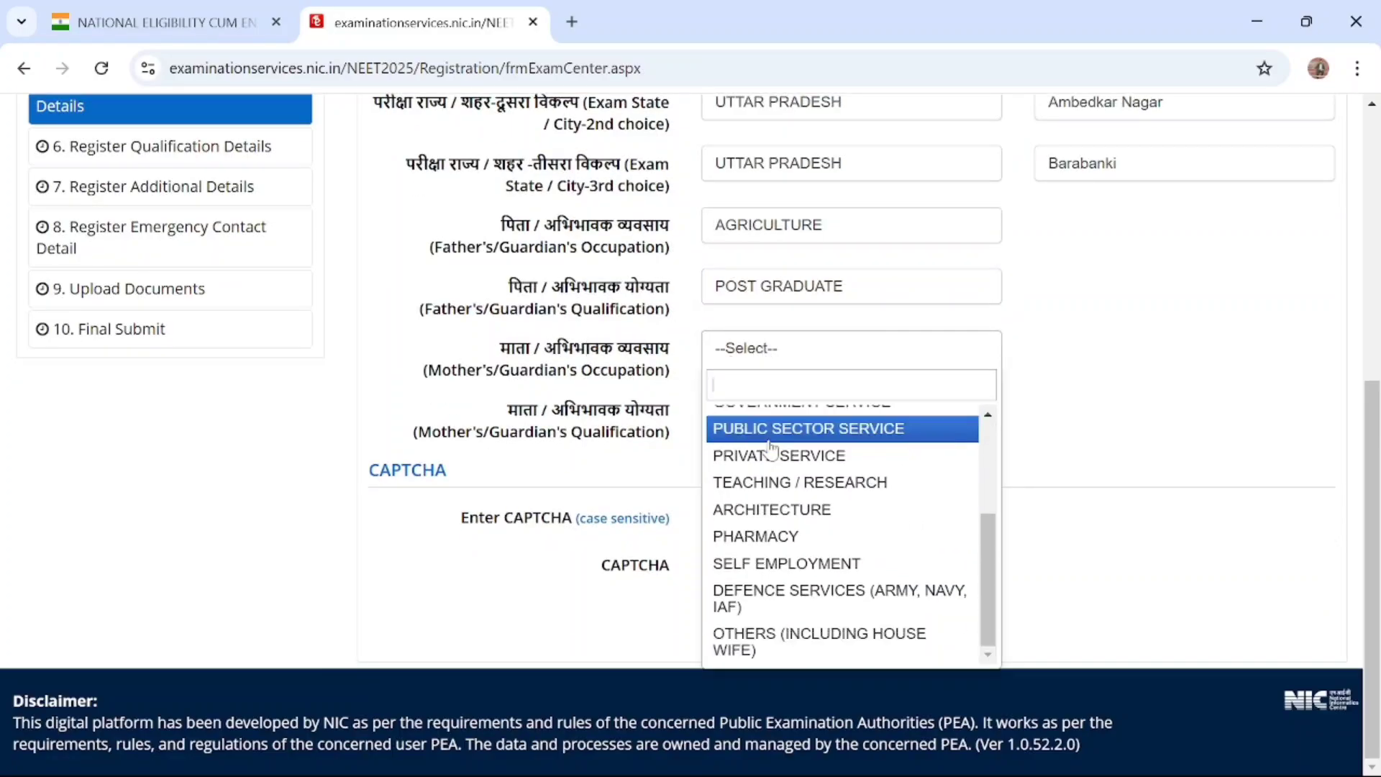
pyautogui.click(792, 568)
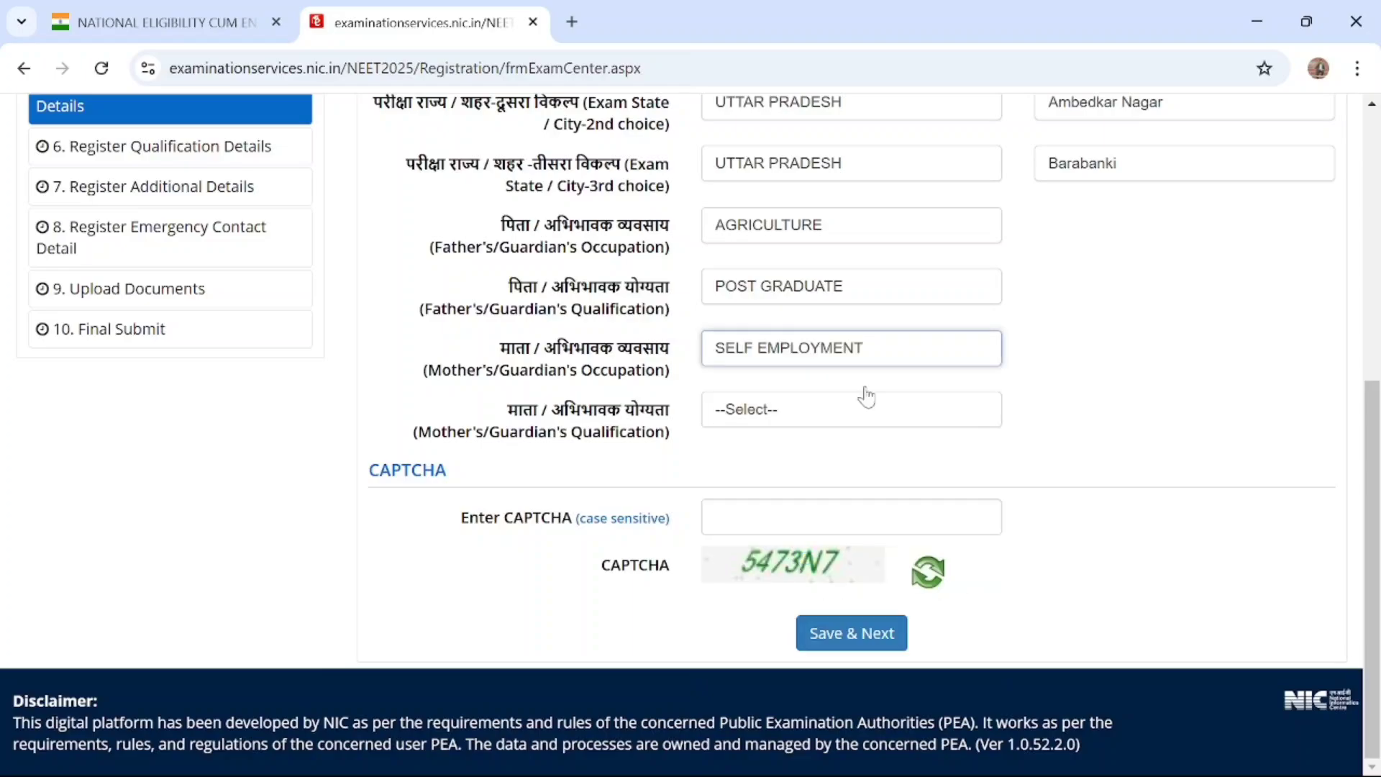
pyautogui.click(749, 411)
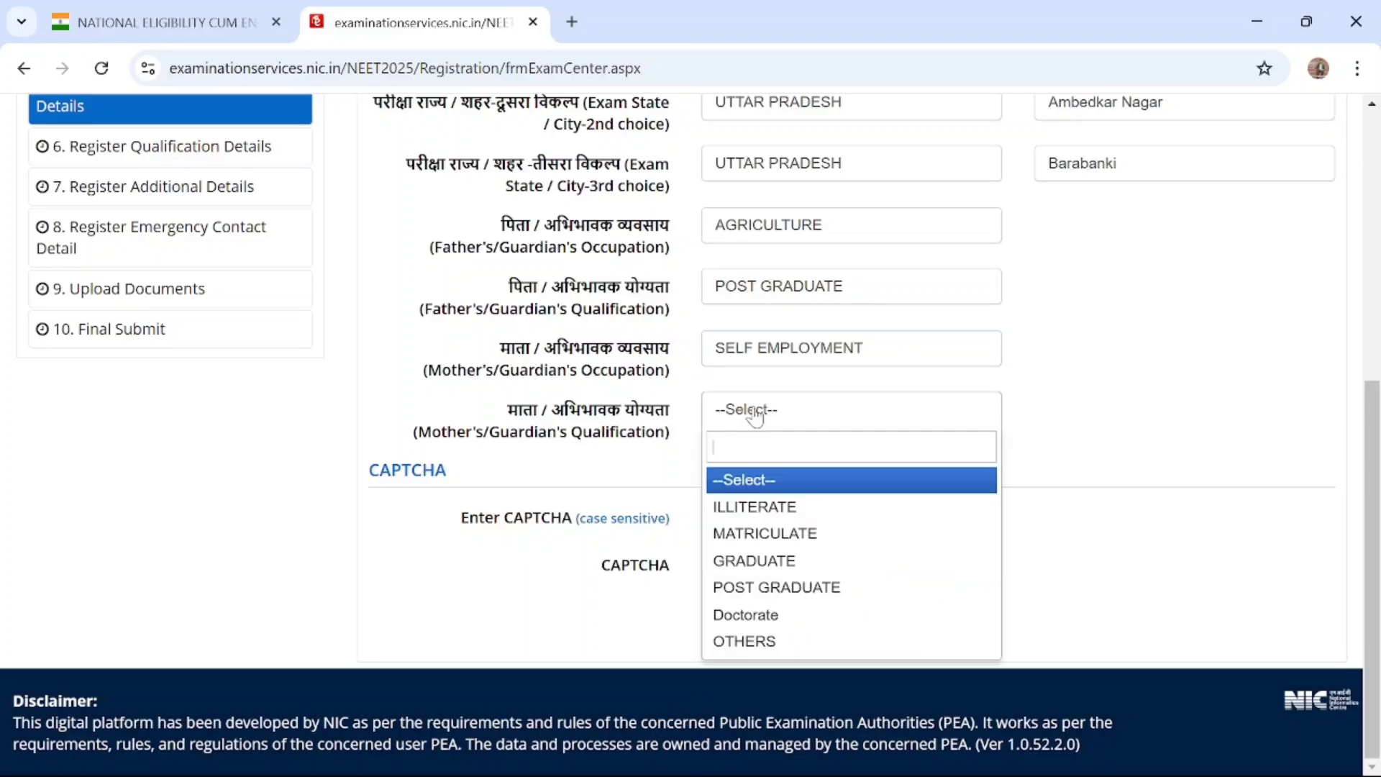
pyautogui.click(765, 536)
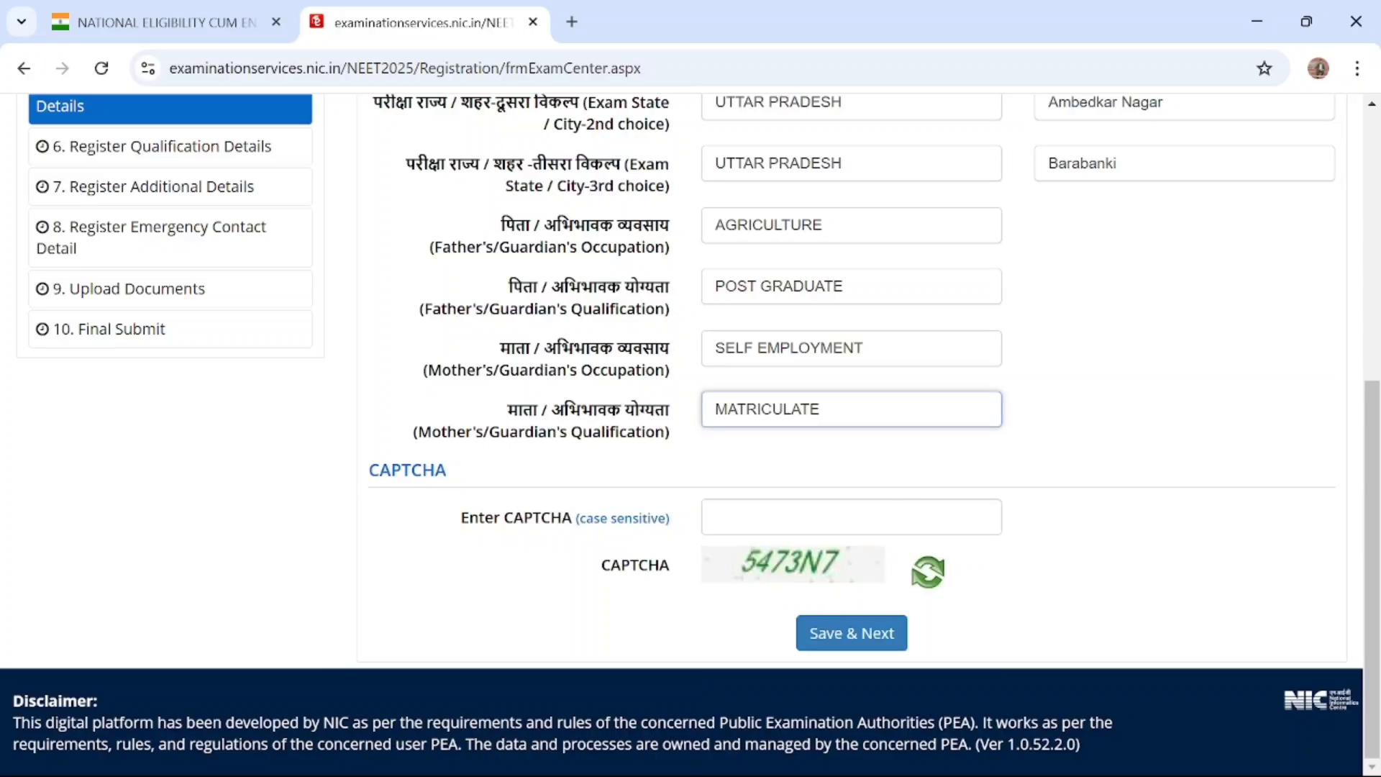
# Enter the displayed CAPTCHA and submit the Exam & Exam Center Details section, confirming the submission
pyautogui.click(851, 517)
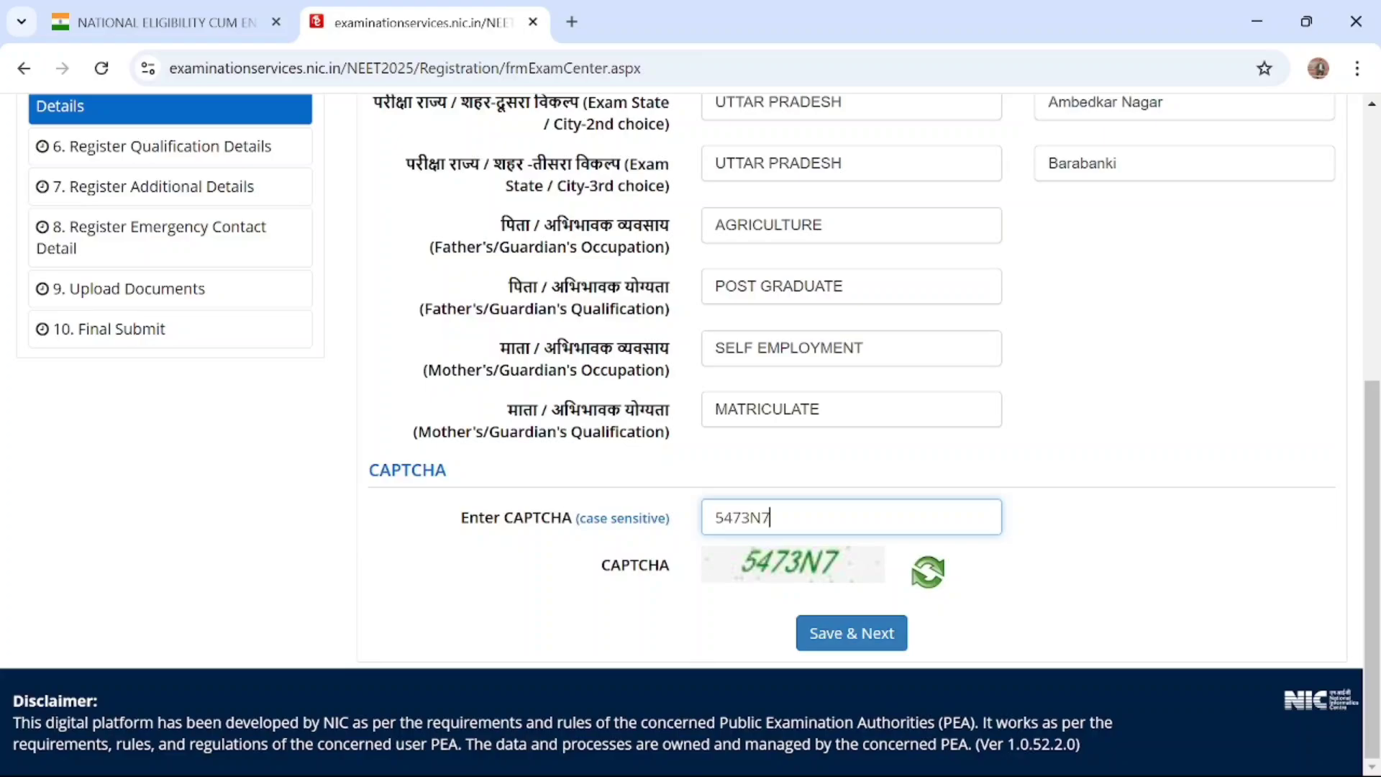
pyautogui.click(853, 627)
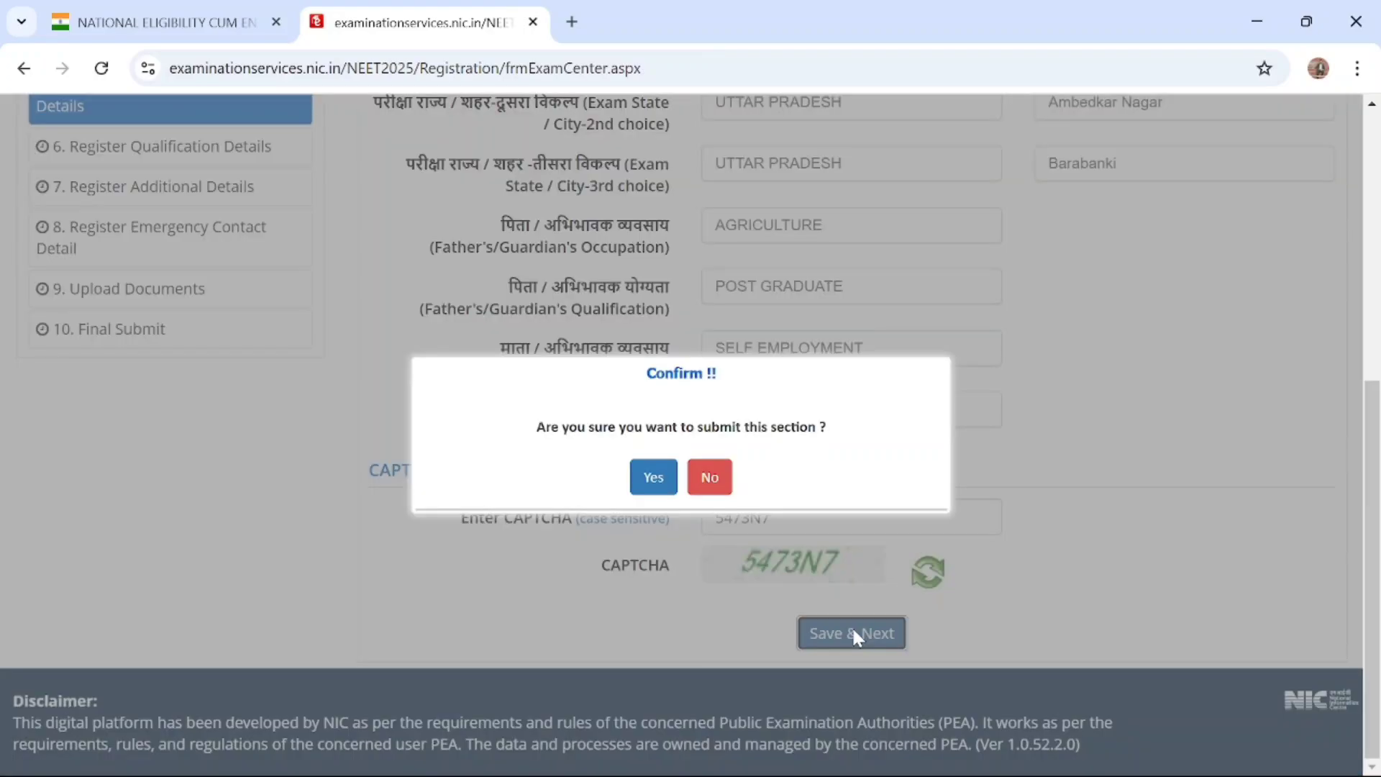
pyautogui.click(653, 477)
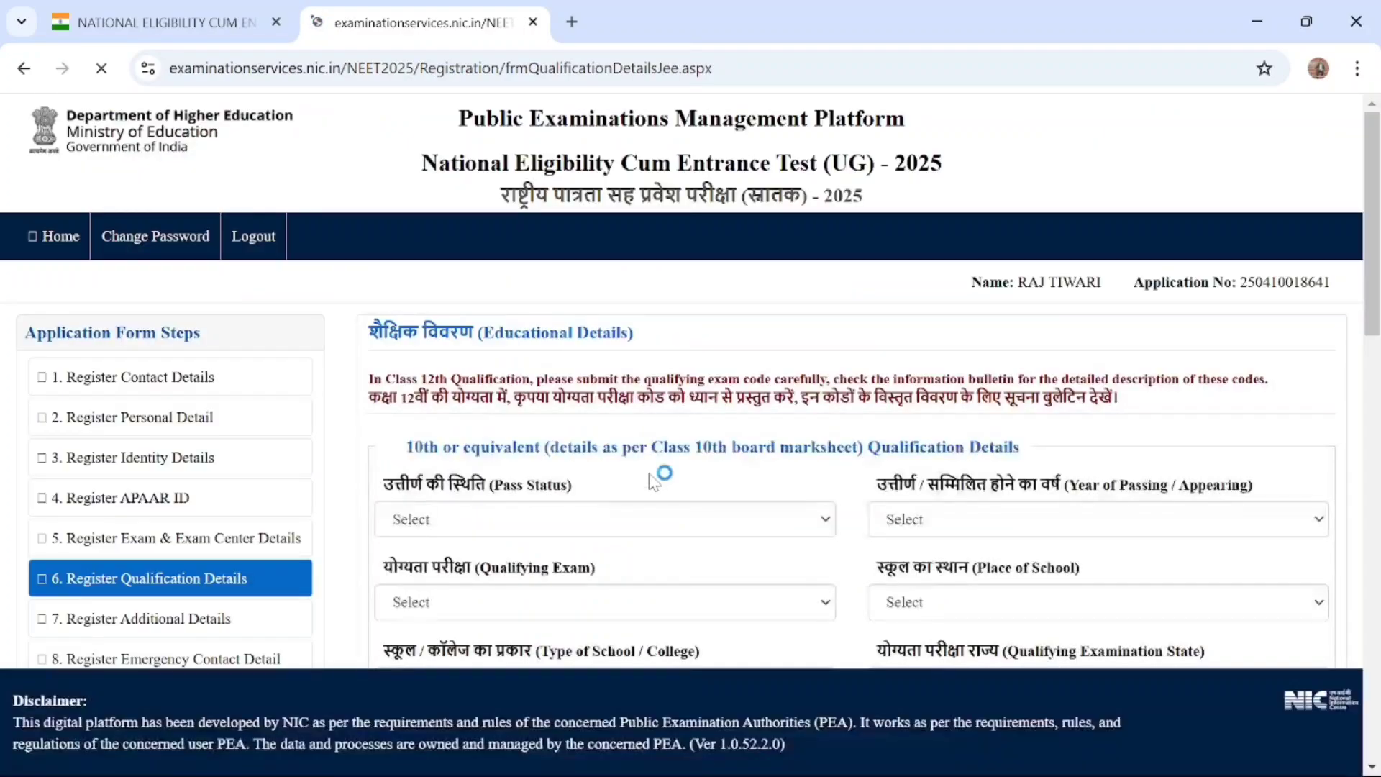
# Set the Pass Status to Passed in the 10th or equivalent Qualification Details
pyautogui.scroll(-3, 650, 482)
pyautogui.scroll(-1, 653, 482)
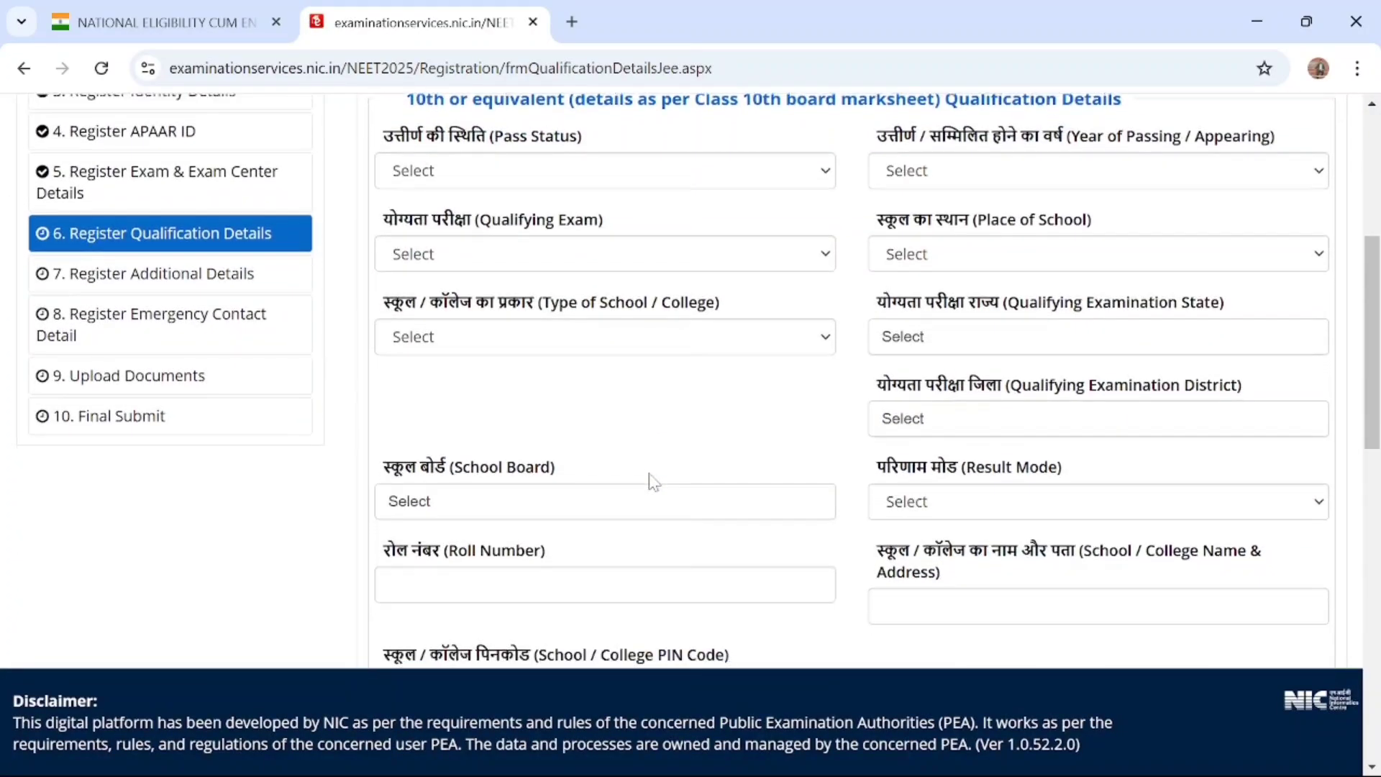
pyautogui.scroll(2, 650, 479)
pyautogui.scroll(-10, 763, 332)
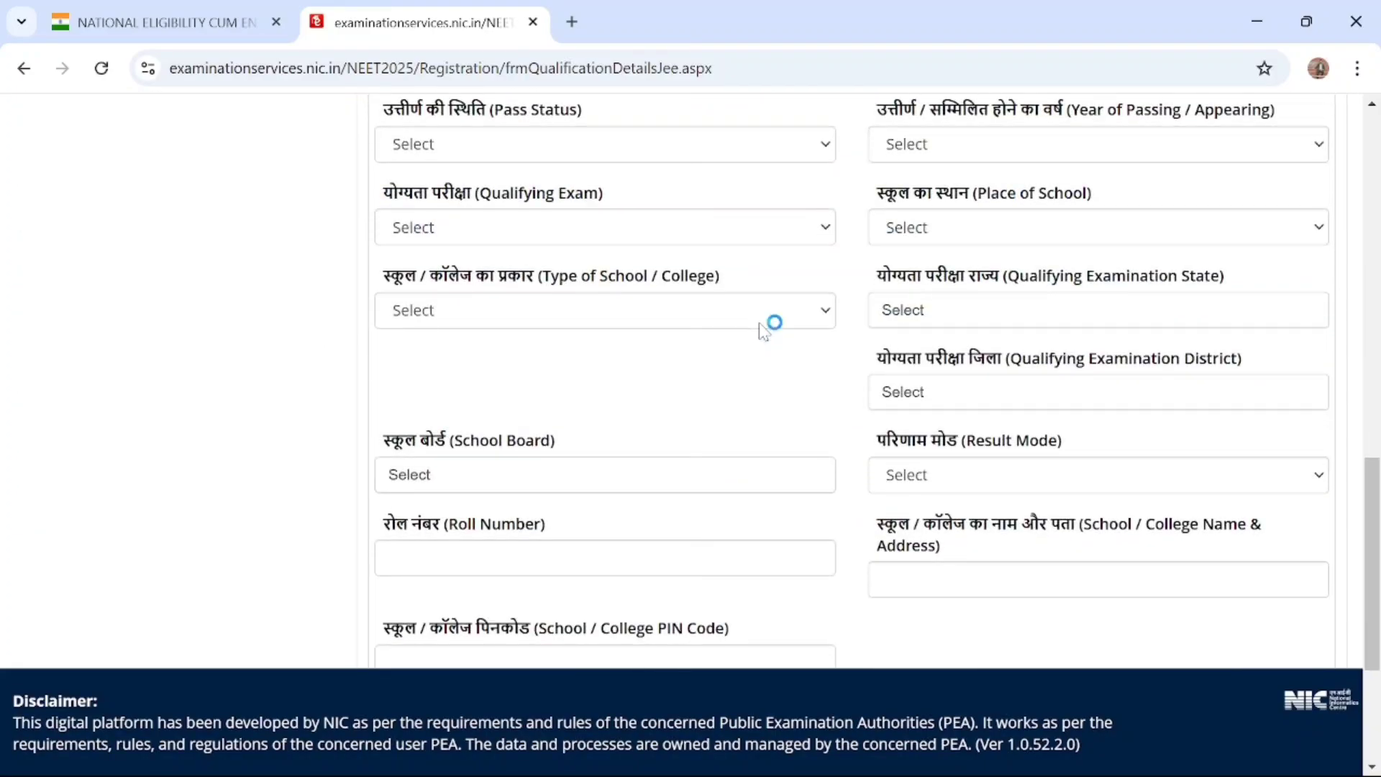
pyautogui.scroll(10, 764, 333)
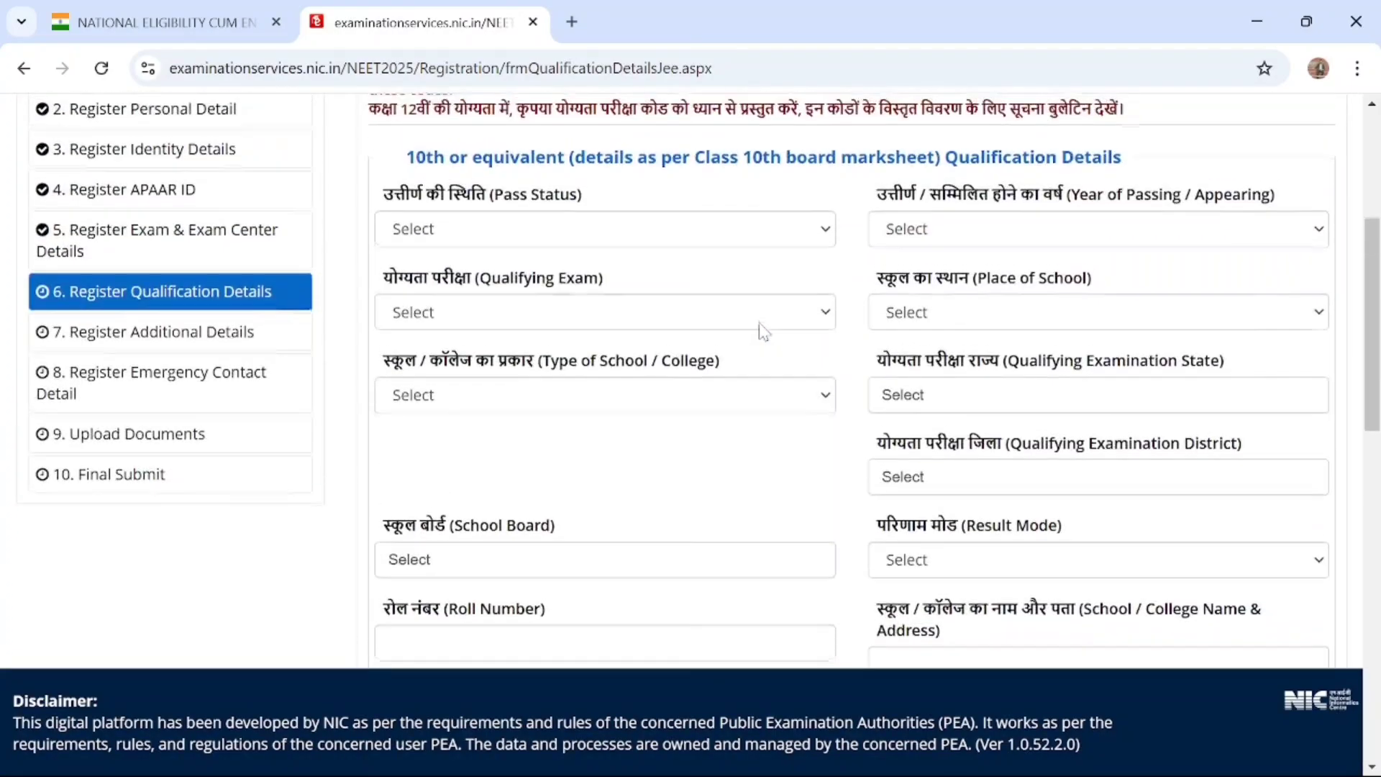
pyautogui.scroll(-2, 764, 333)
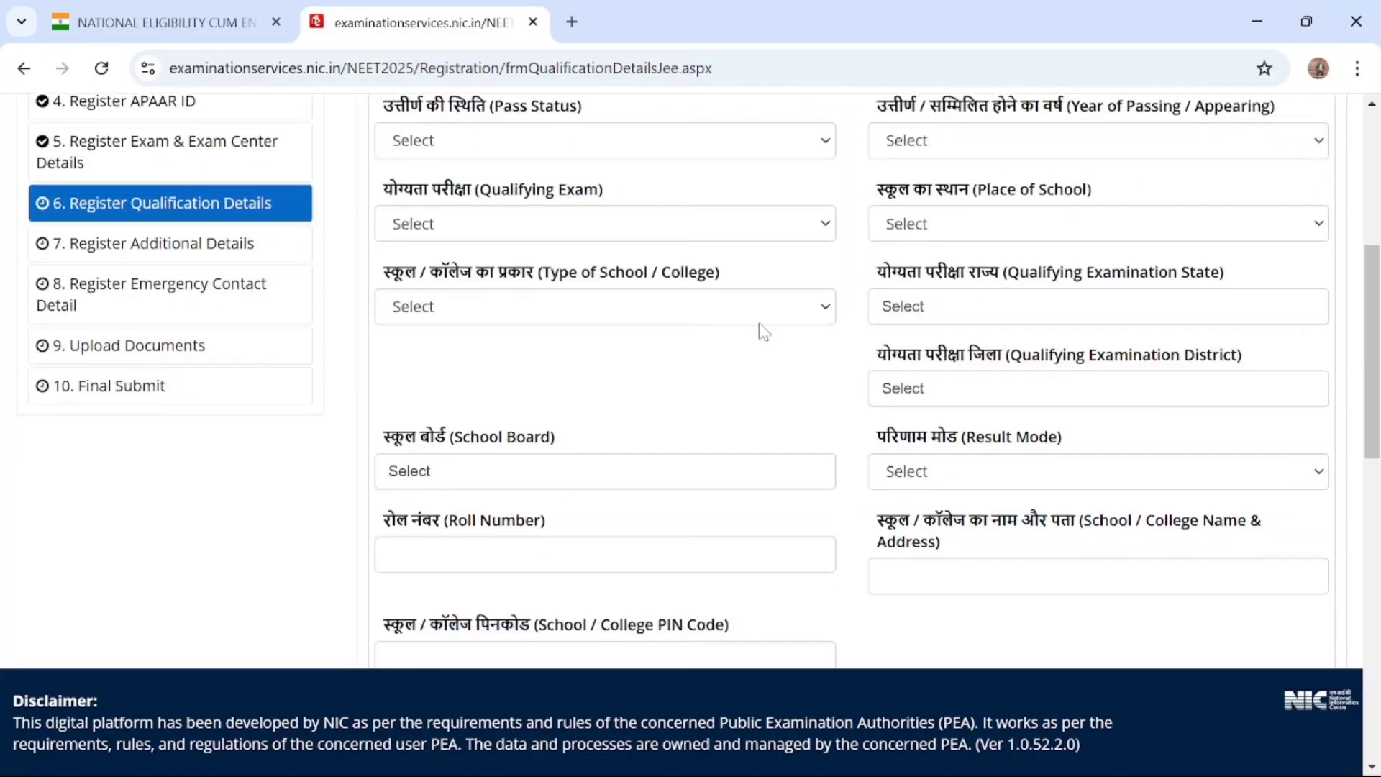
pyautogui.scroll(4, 764, 332)
pyautogui.click(584, 377)
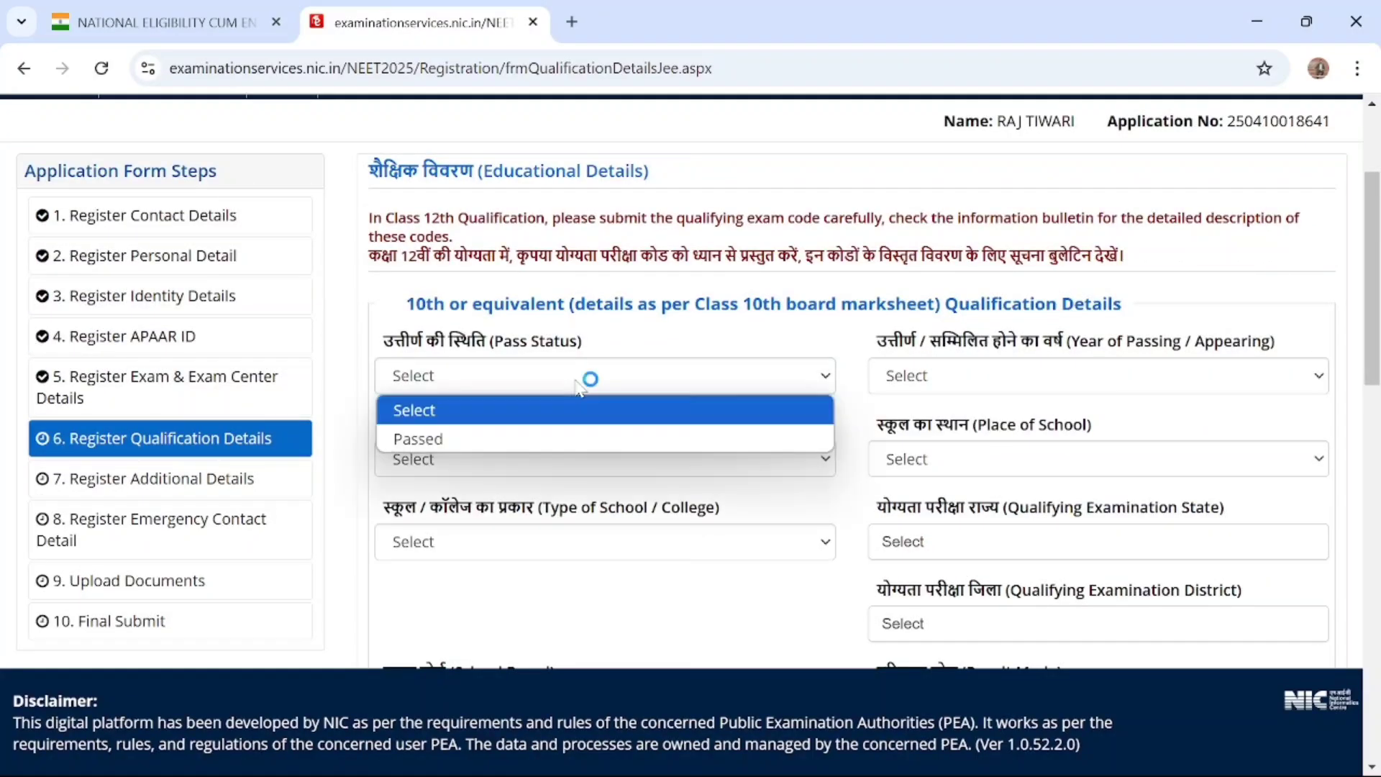
pyautogui.click(522, 436)
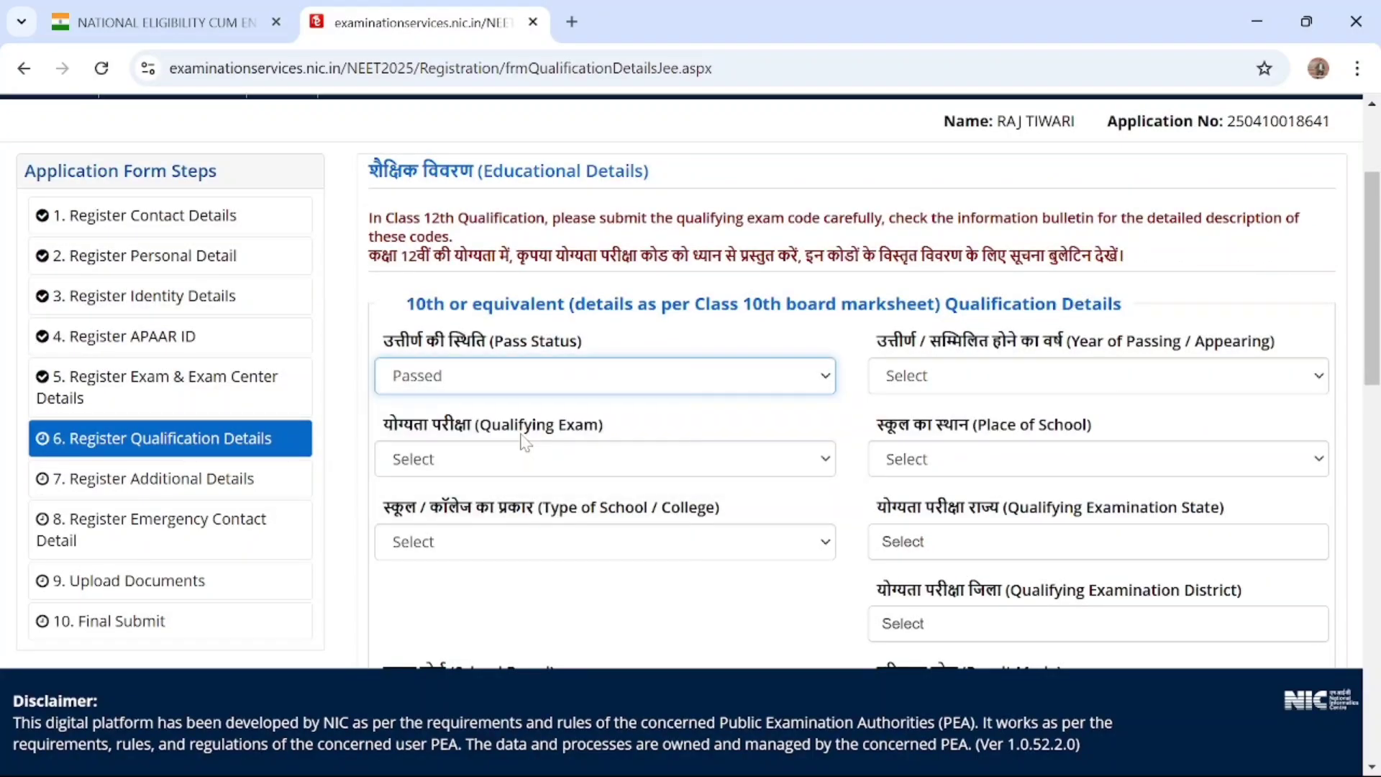
# Set the Year of Passing / Appearing for the 10th or equivalent qualification to 2012
pyautogui.click(1045, 381)
pyautogui.click(986, 629)
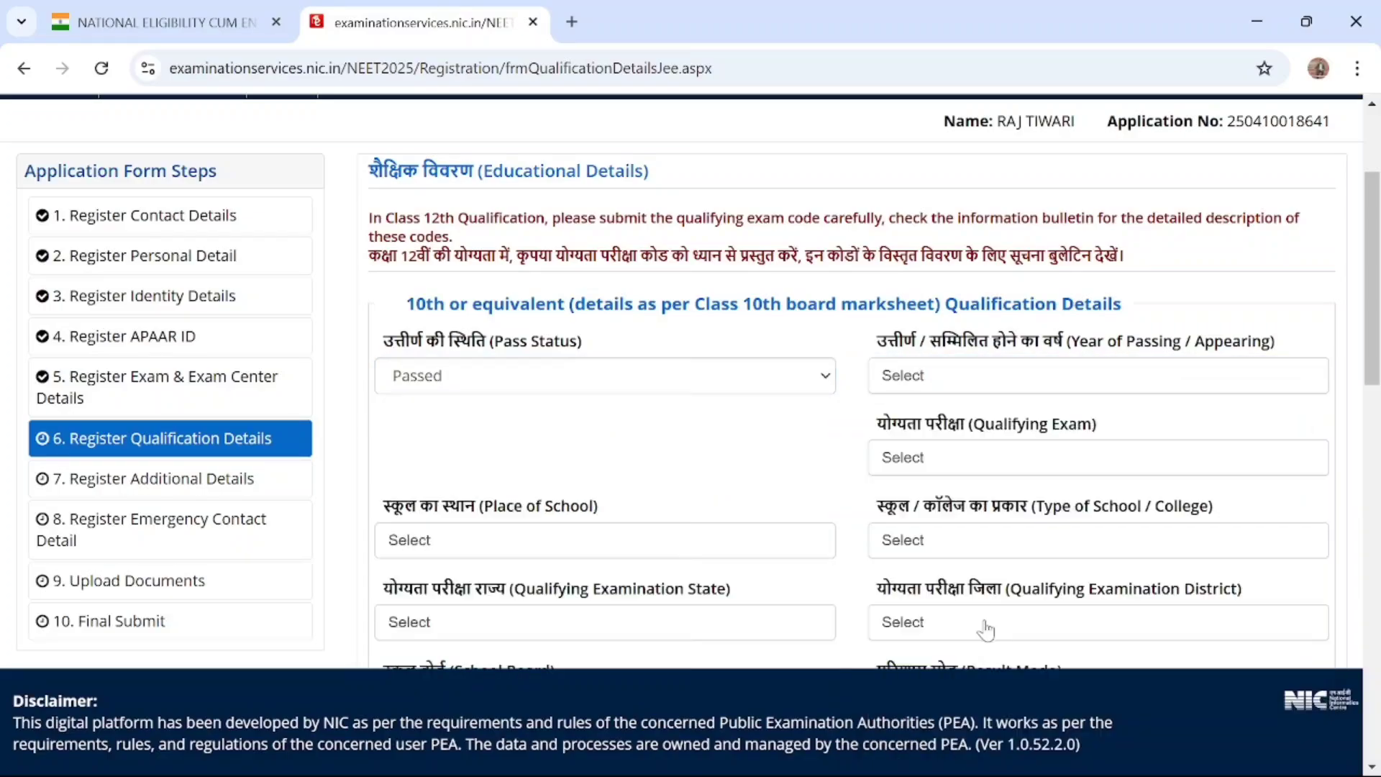
pyautogui.click(964, 377)
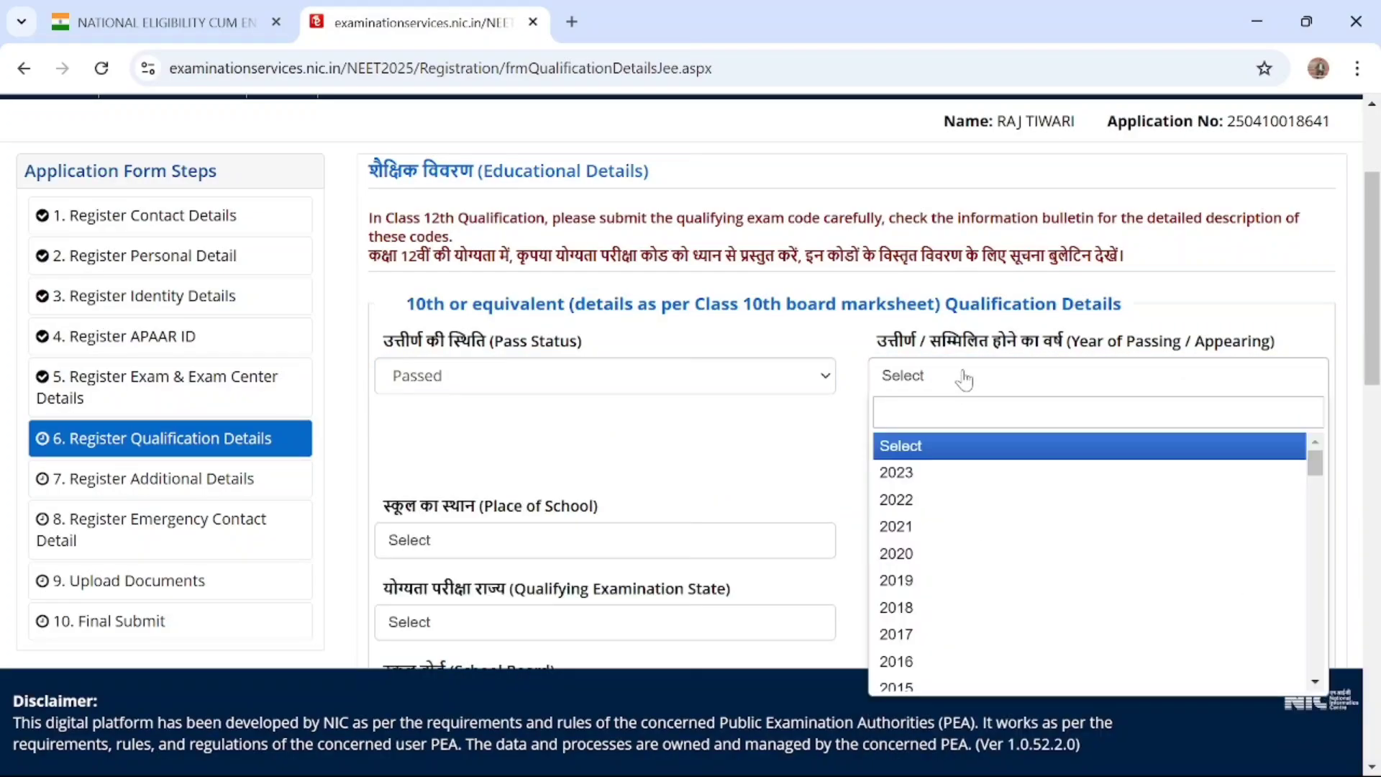
pyautogui.scroll(-7, 947, 602)
pyautogui.scroll(2, 945, 600)
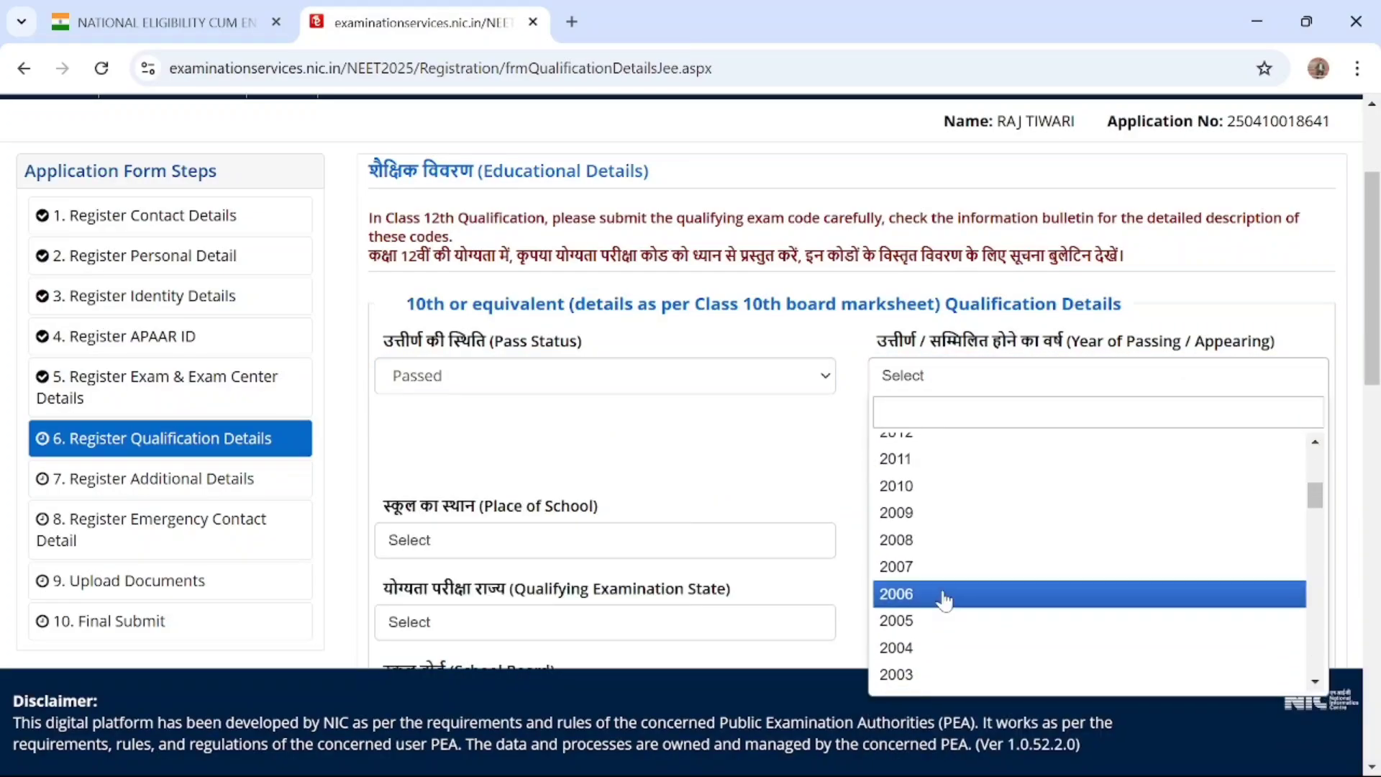
pyautogui.scroll(3, 944, 600)
pyautogui.click(944, 599)
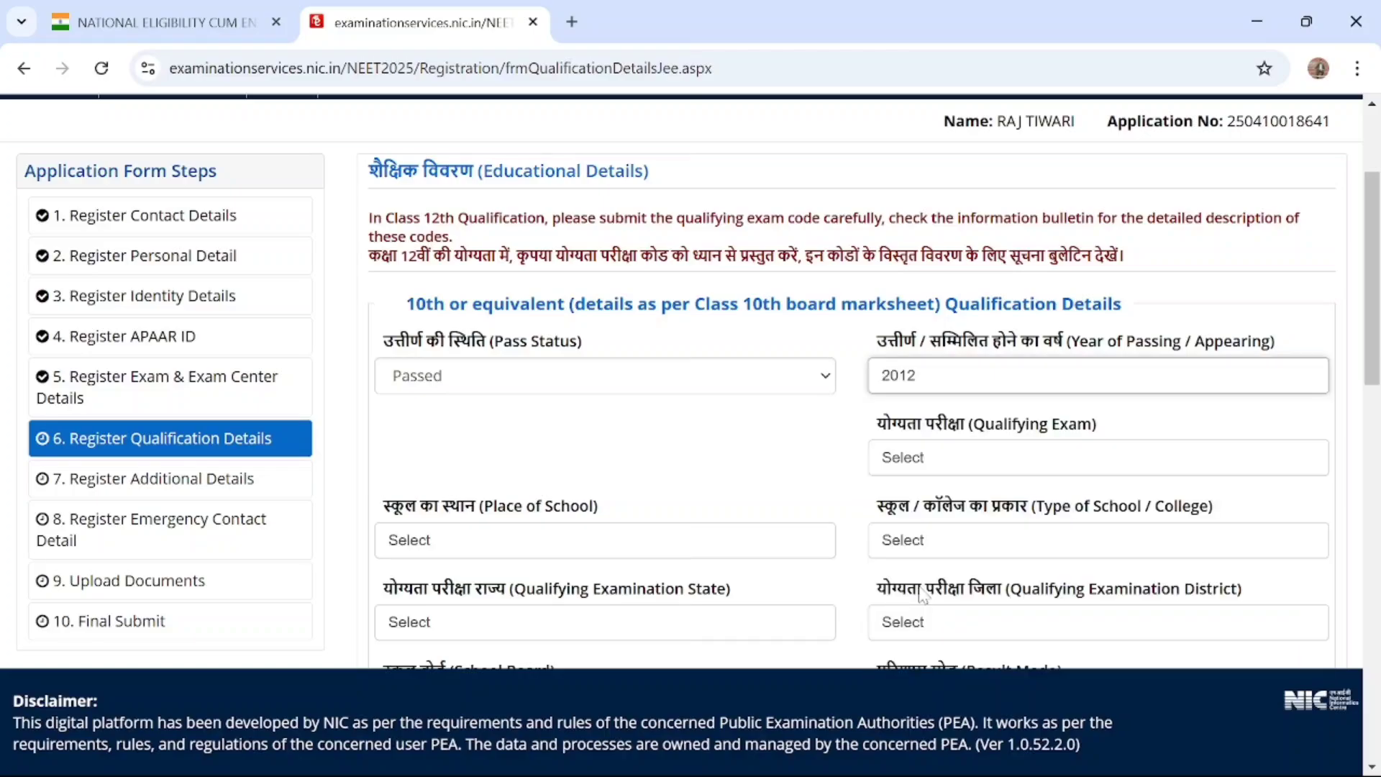
# Set the Qualifying Exam in the 10th qualification details to 10th or Equivalent
pyautogui.click(947, 461)
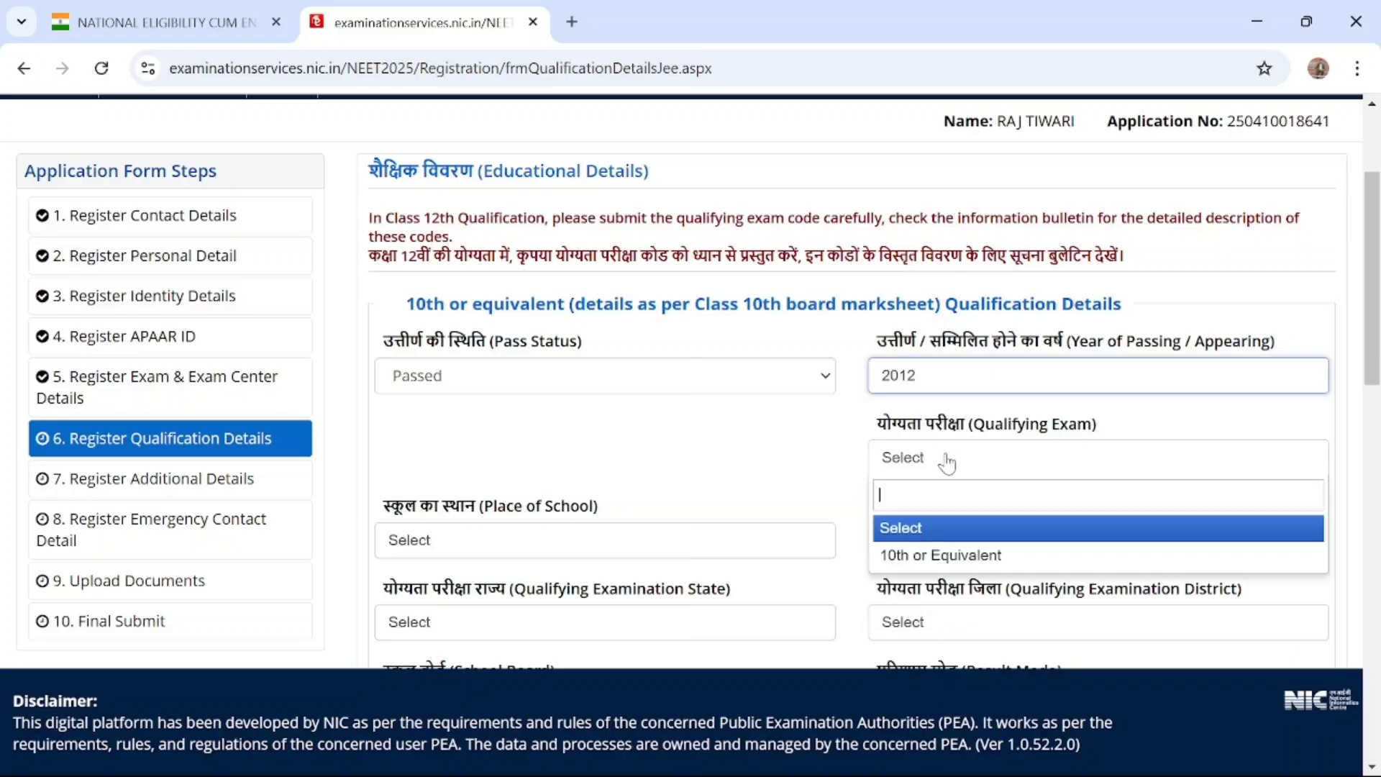
pyautogui.click(945, 460)
pyautogui.click(944, 459)
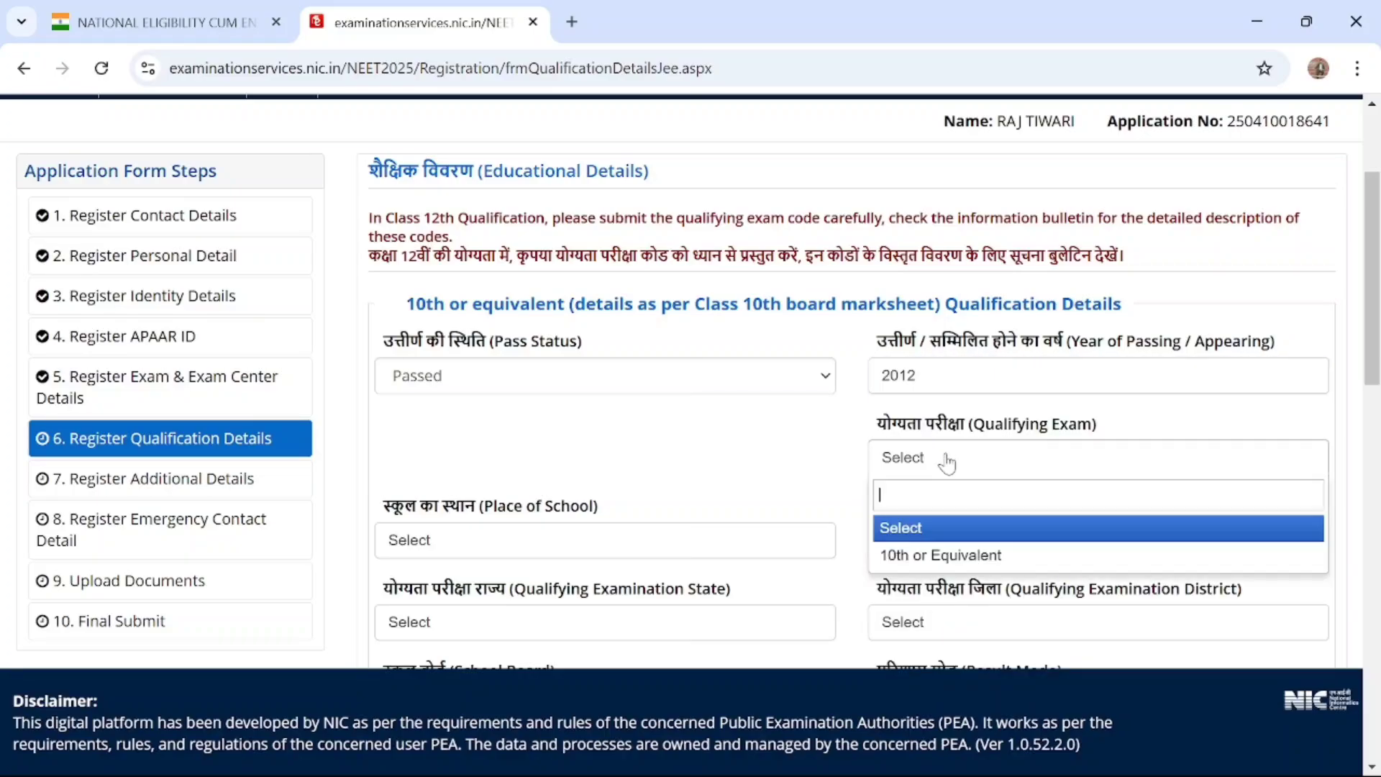
pyautogui.click(935, 556)
# Set the Place of School for the 10th or equivalent qualification to Rural
pyautogui.scroll(-3, 921, 460)
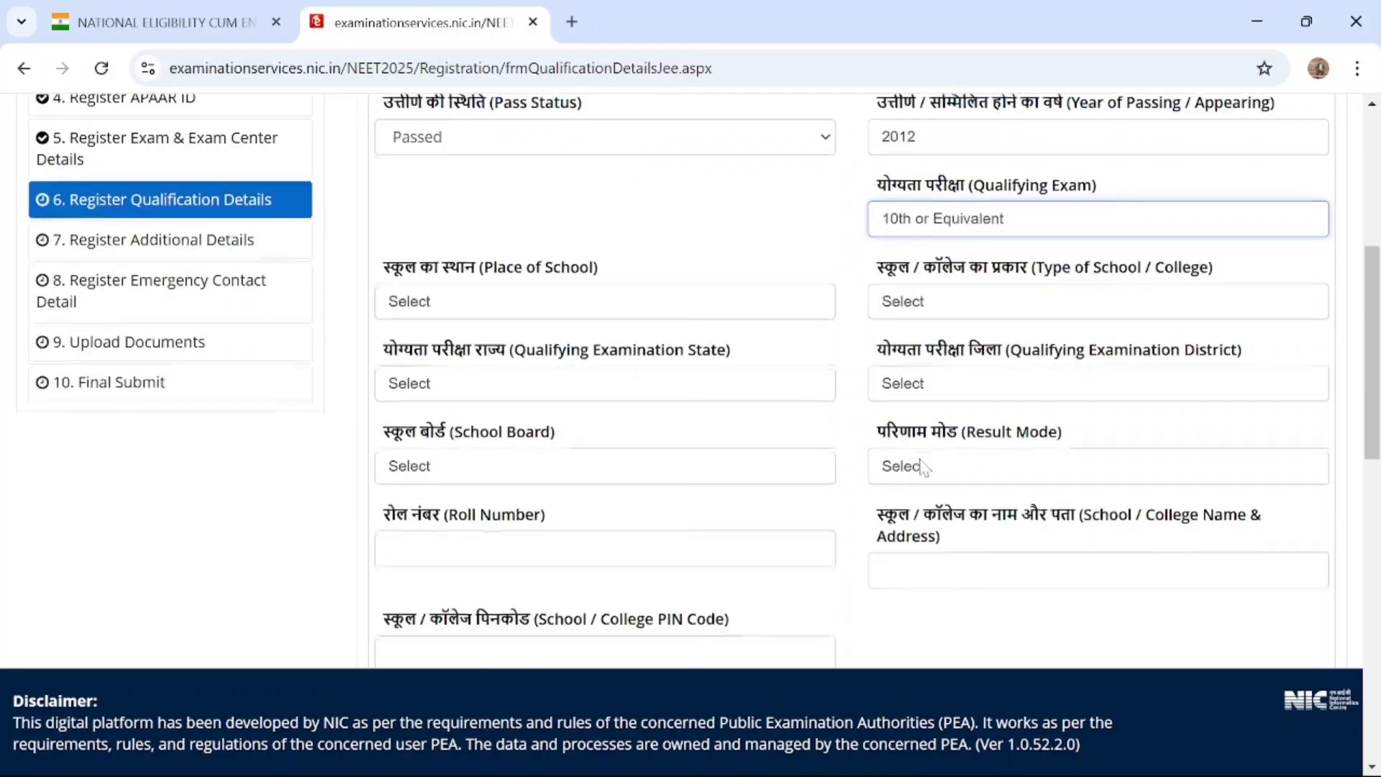
pyautogui.scroll(-1, 574, 467)
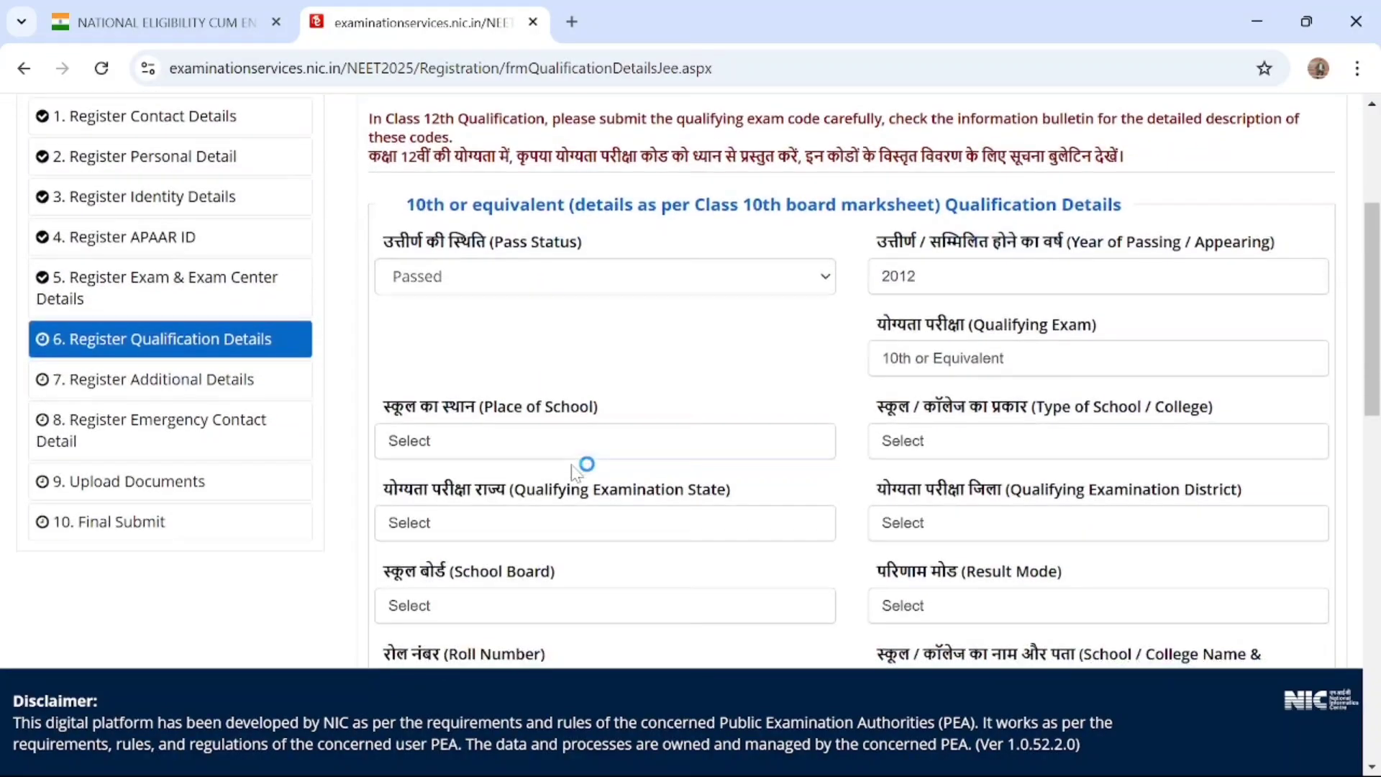
pyautogui.scroll(-1, 574, 471)
pyautogui.click(503, 384)
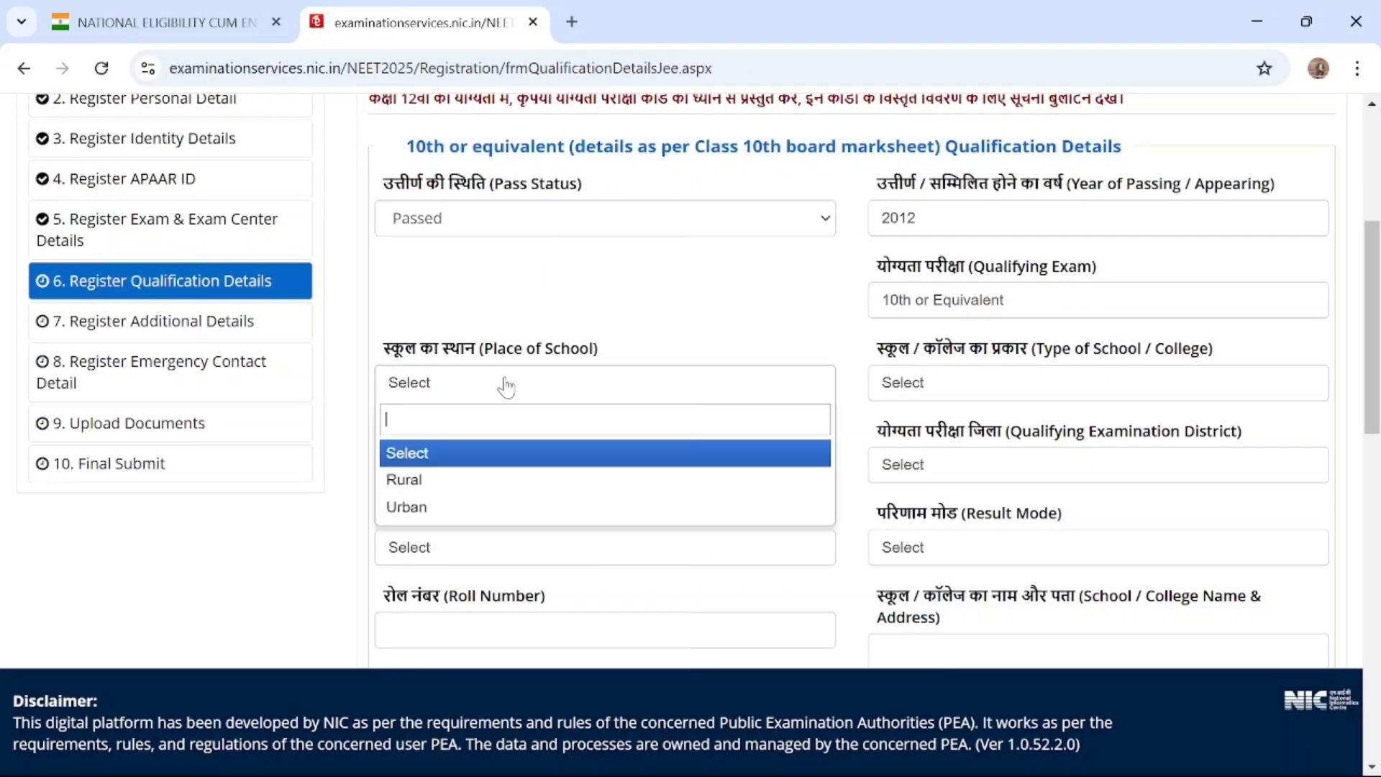
pyautogui.click(482, 482)
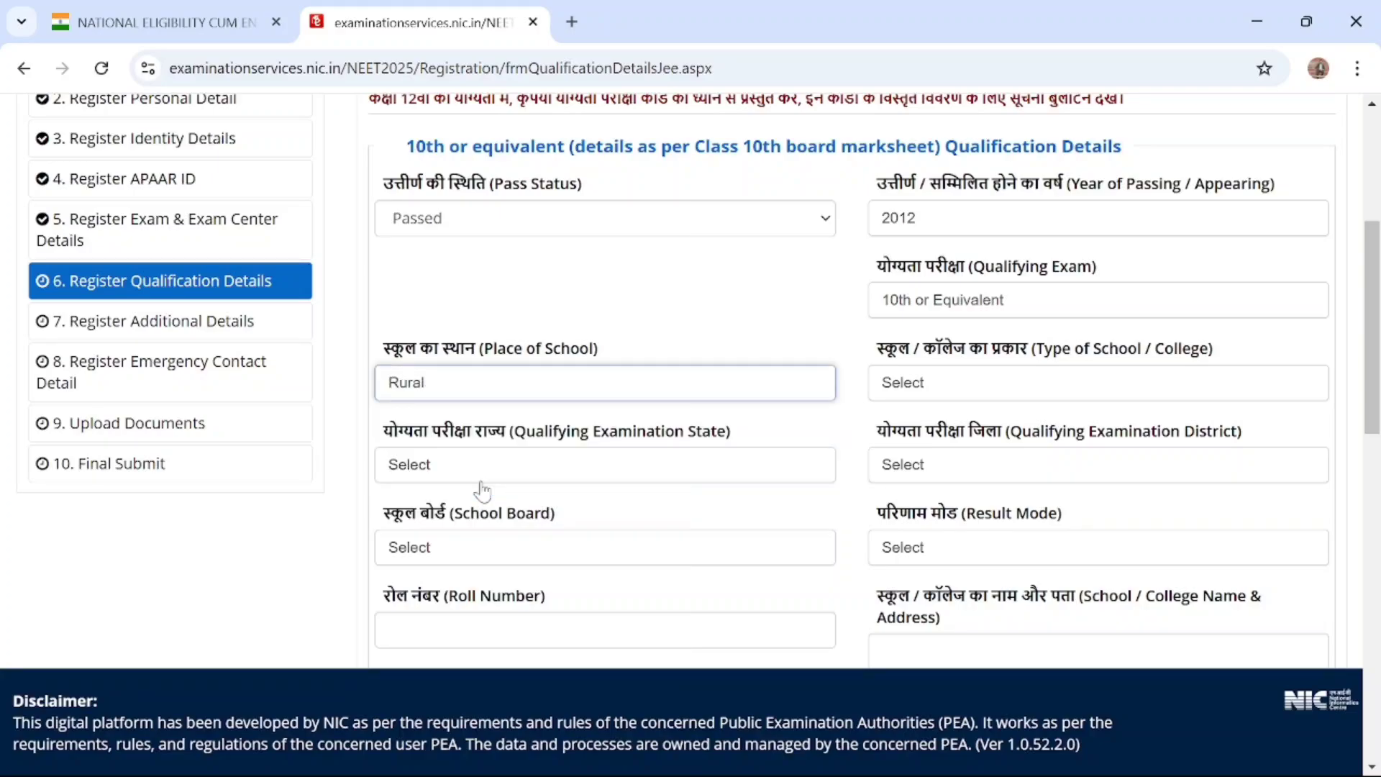
# Set the Type of School / College for the 10th or equivalent qualification to Government School
pyautogui.click(968, 392)
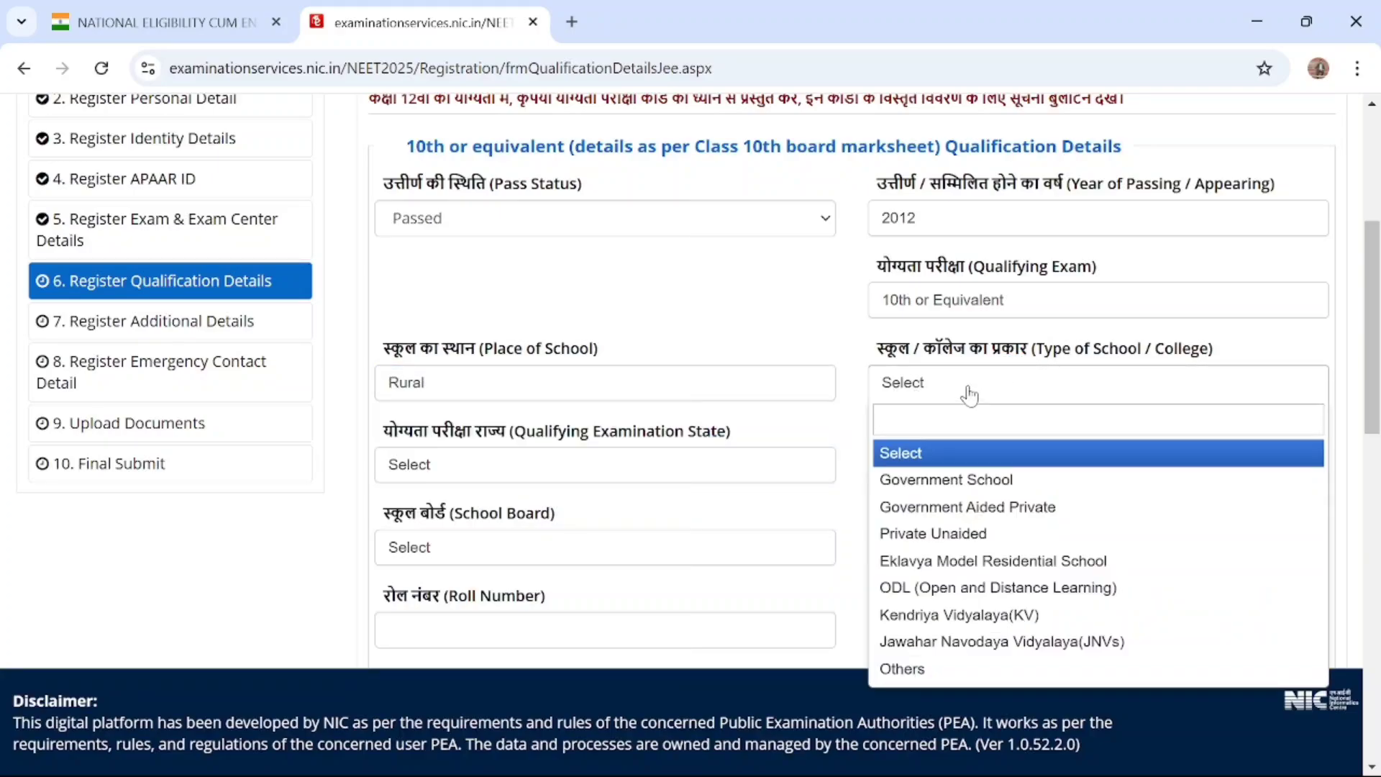
pyautogui.scroll(1, 970, 395)
pyautogui.scroll(-1, 970, 395)
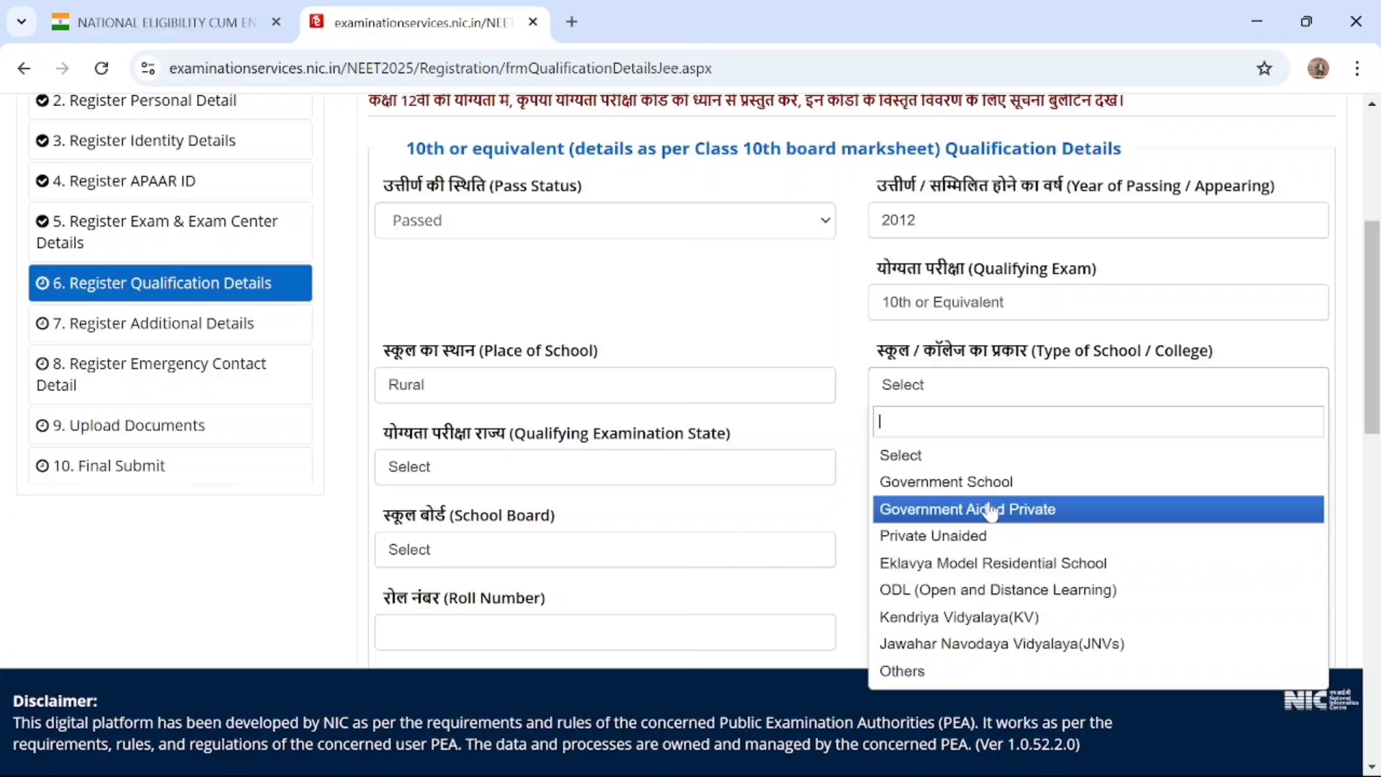
pyautogui.click(959, 482)
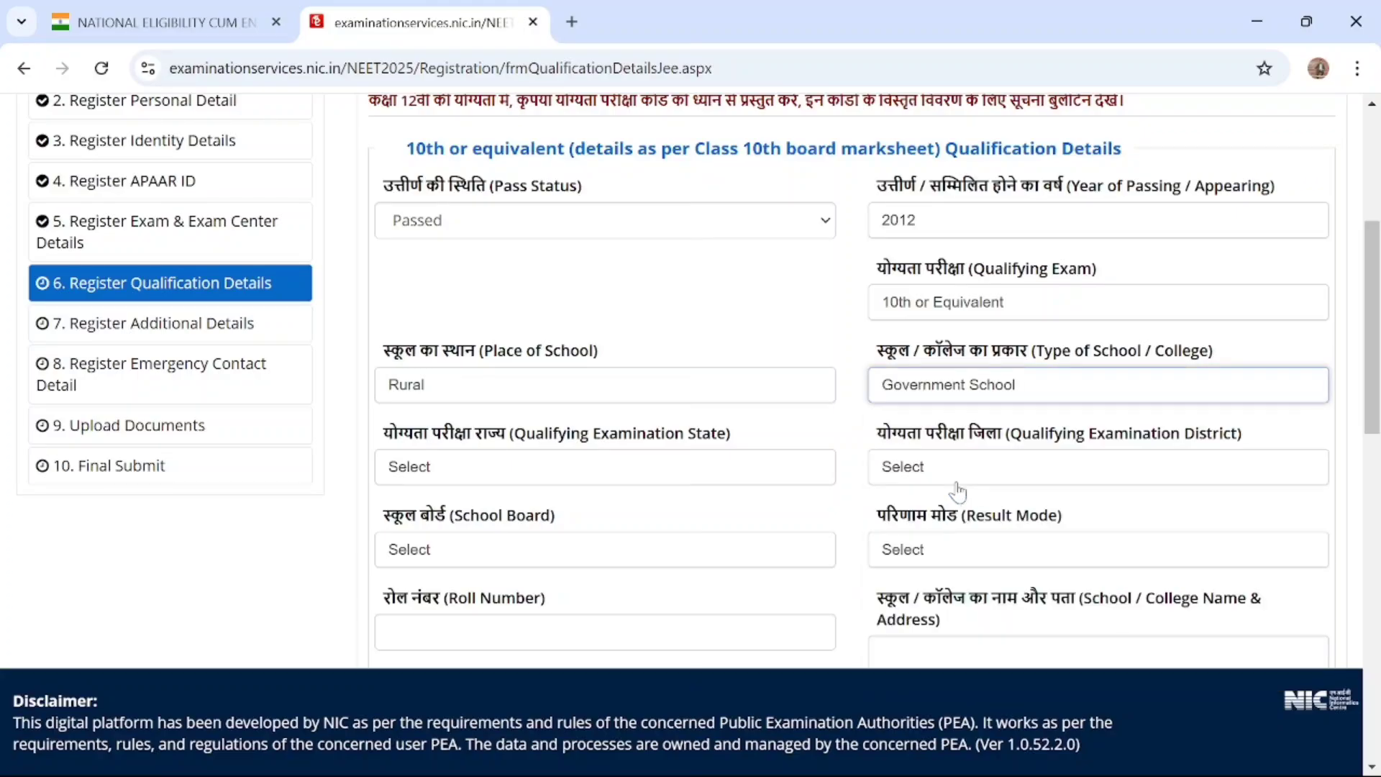
# Set the Qualifying Examination State for the 10th or equivalent qualification to UTTAR PRADESH
pyautogui.click(491, 471)
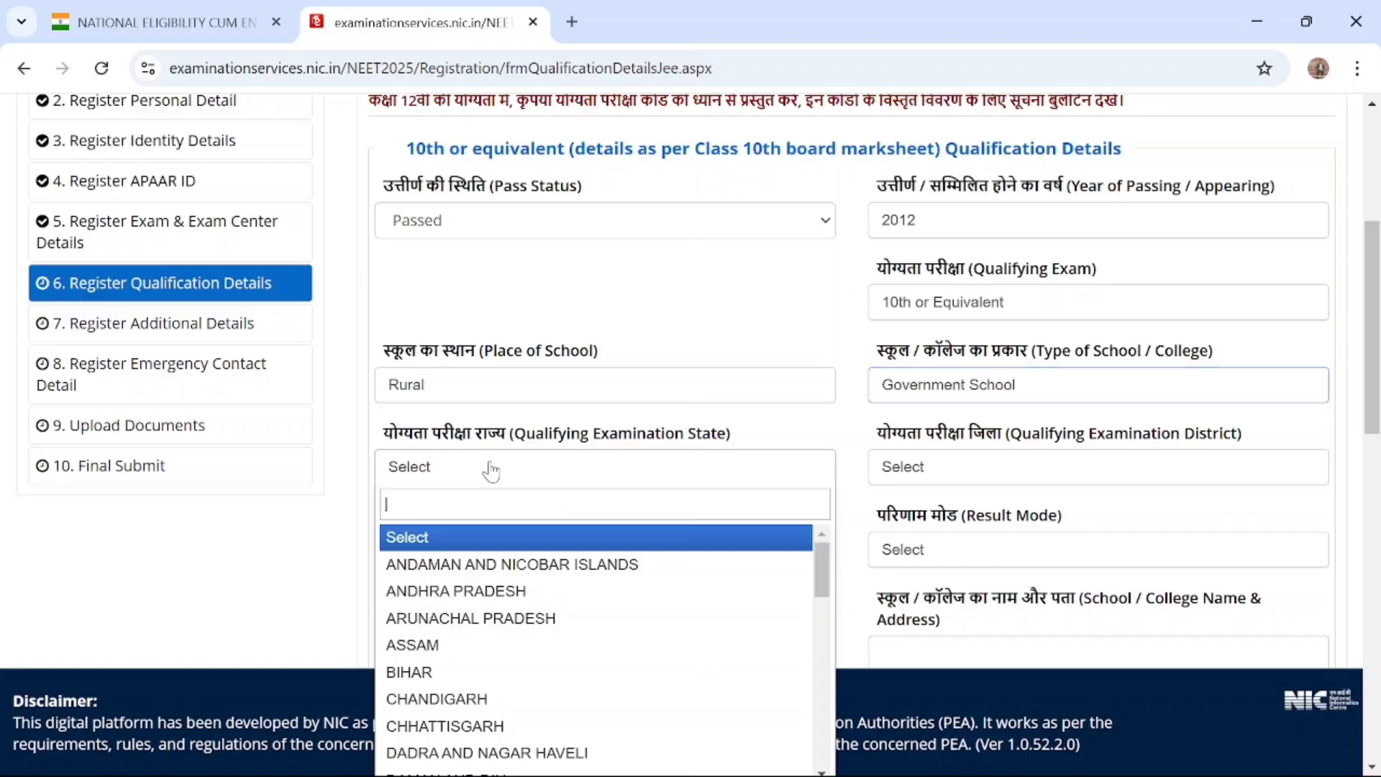
pyautogui.click(489, 532)
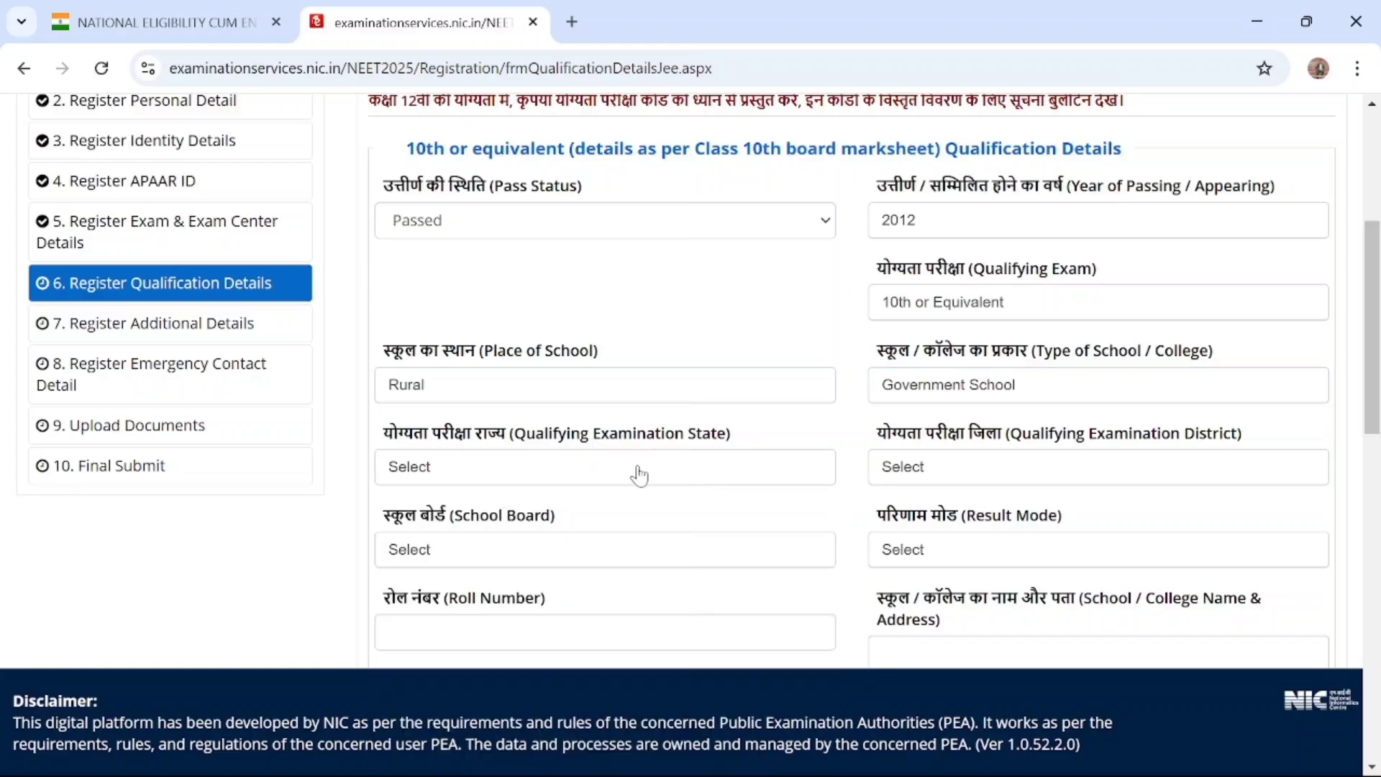
pyautogui.scroll(-3, 637, 474)
pyautogui.click(607, 375)
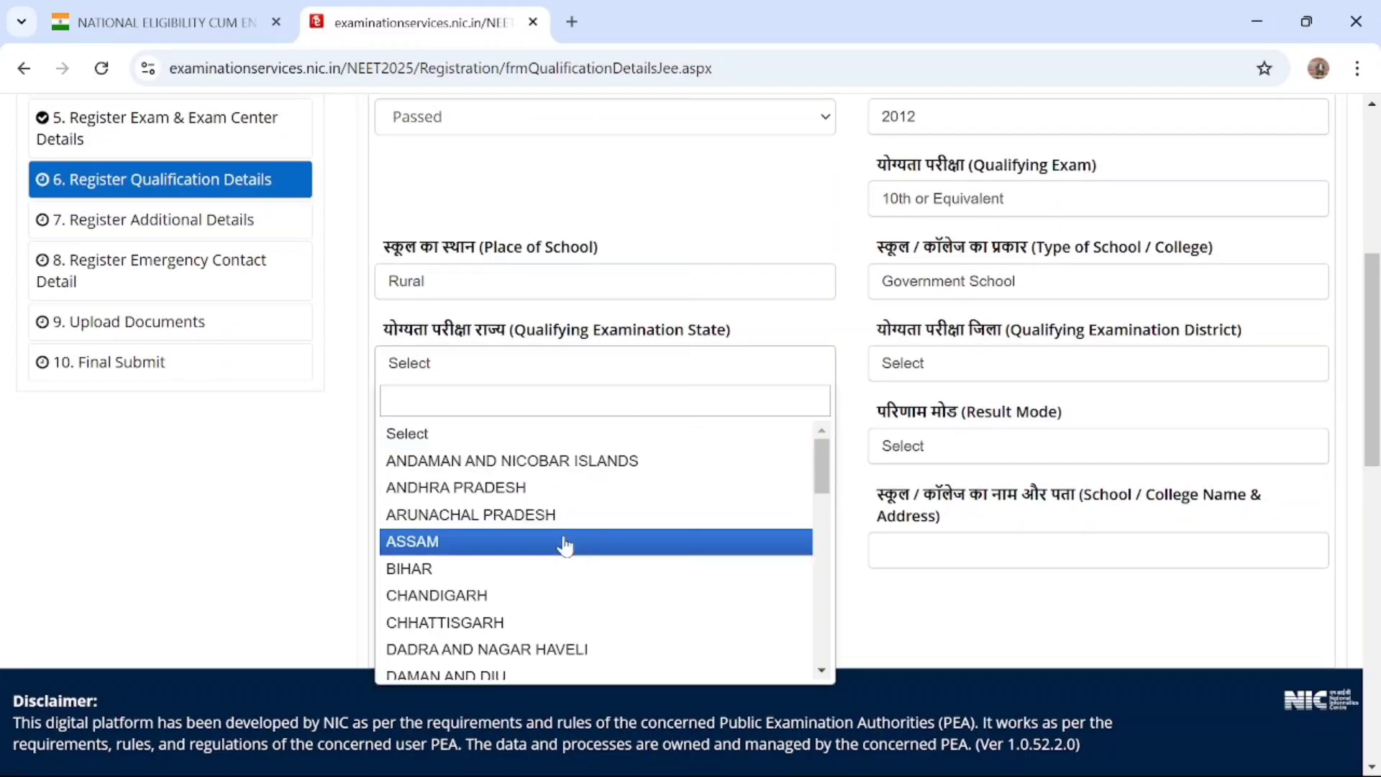
pyautogui.scroll(-10, 565, 545)
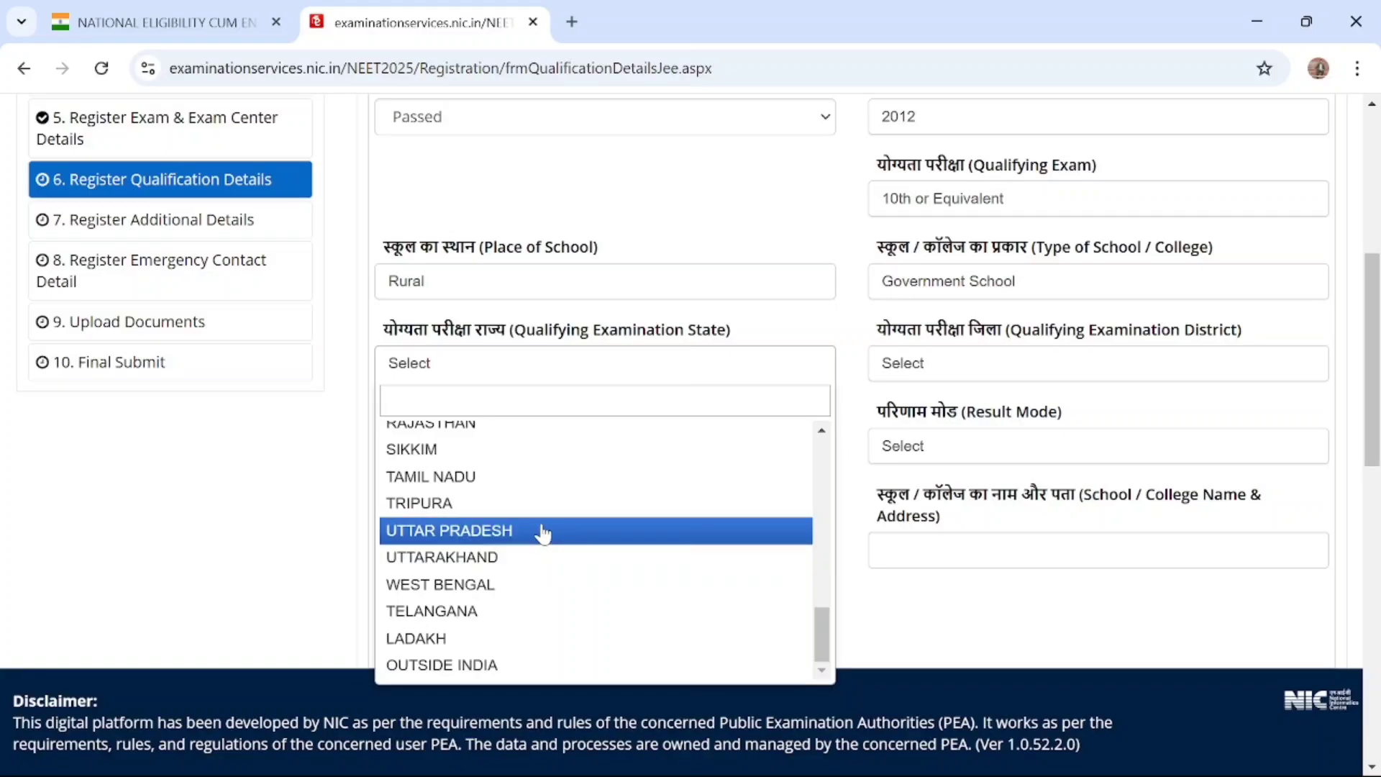
pyautogui.click(543, 530)
# Set the Qualifying Examination District for the 10th or equivalent qualification to SULTANPUR
pyautogui.click(943, 371)
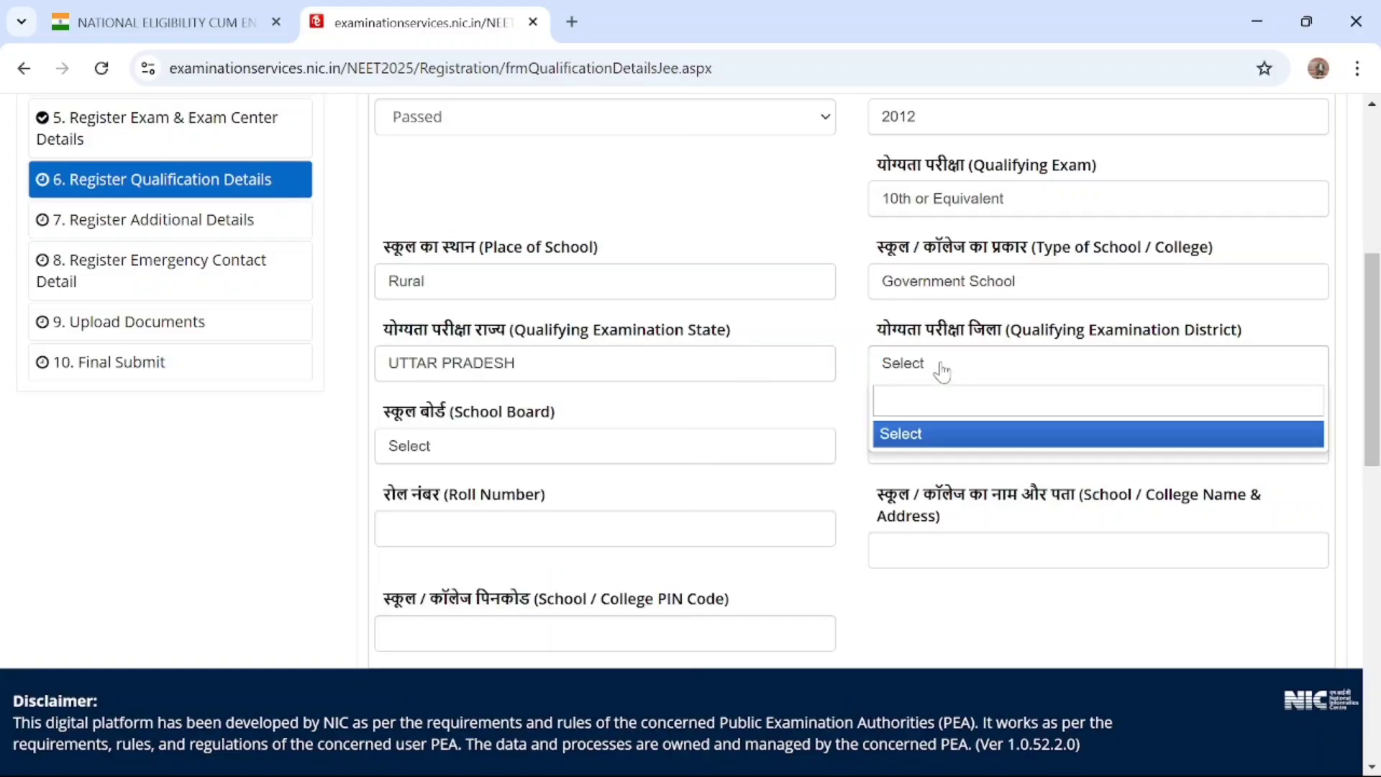
pyautogui.click(925, 372)
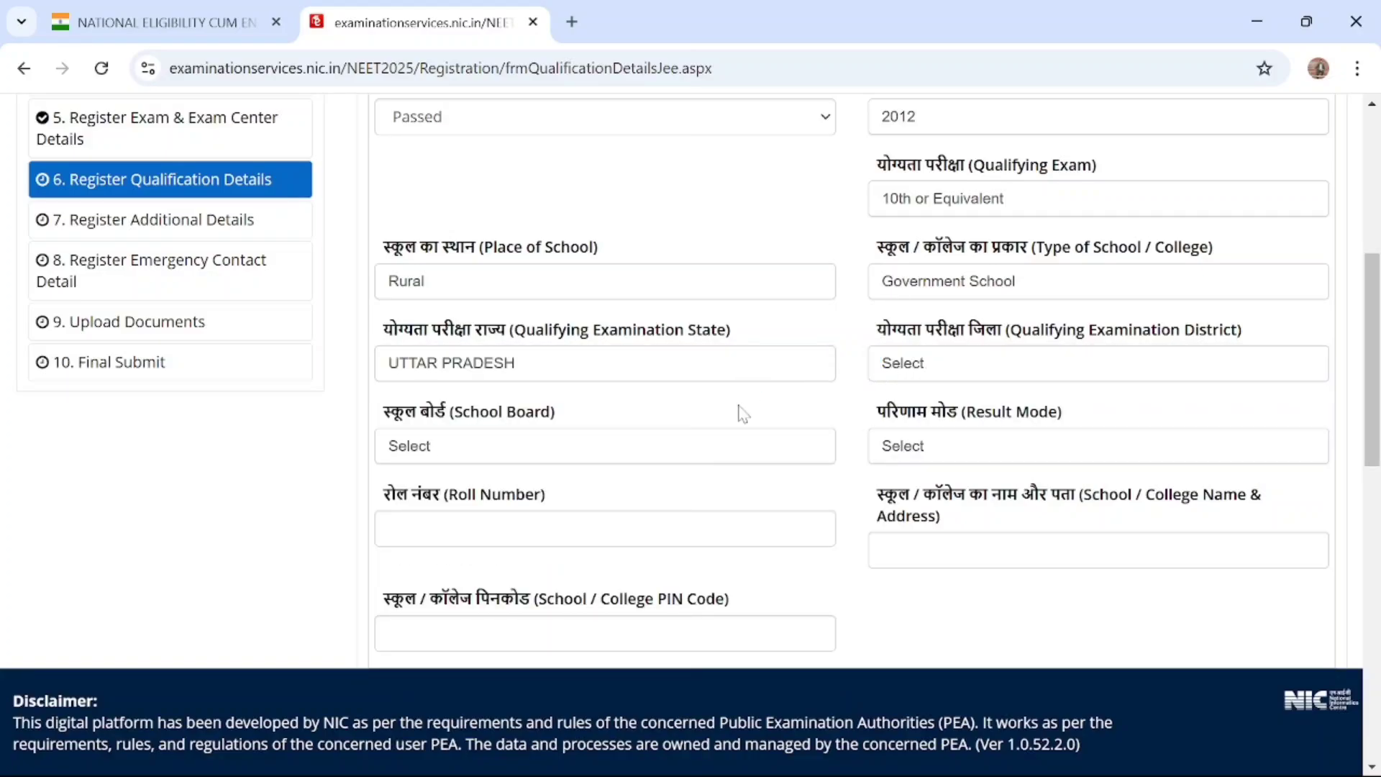
pyautogui.click(908, 364)
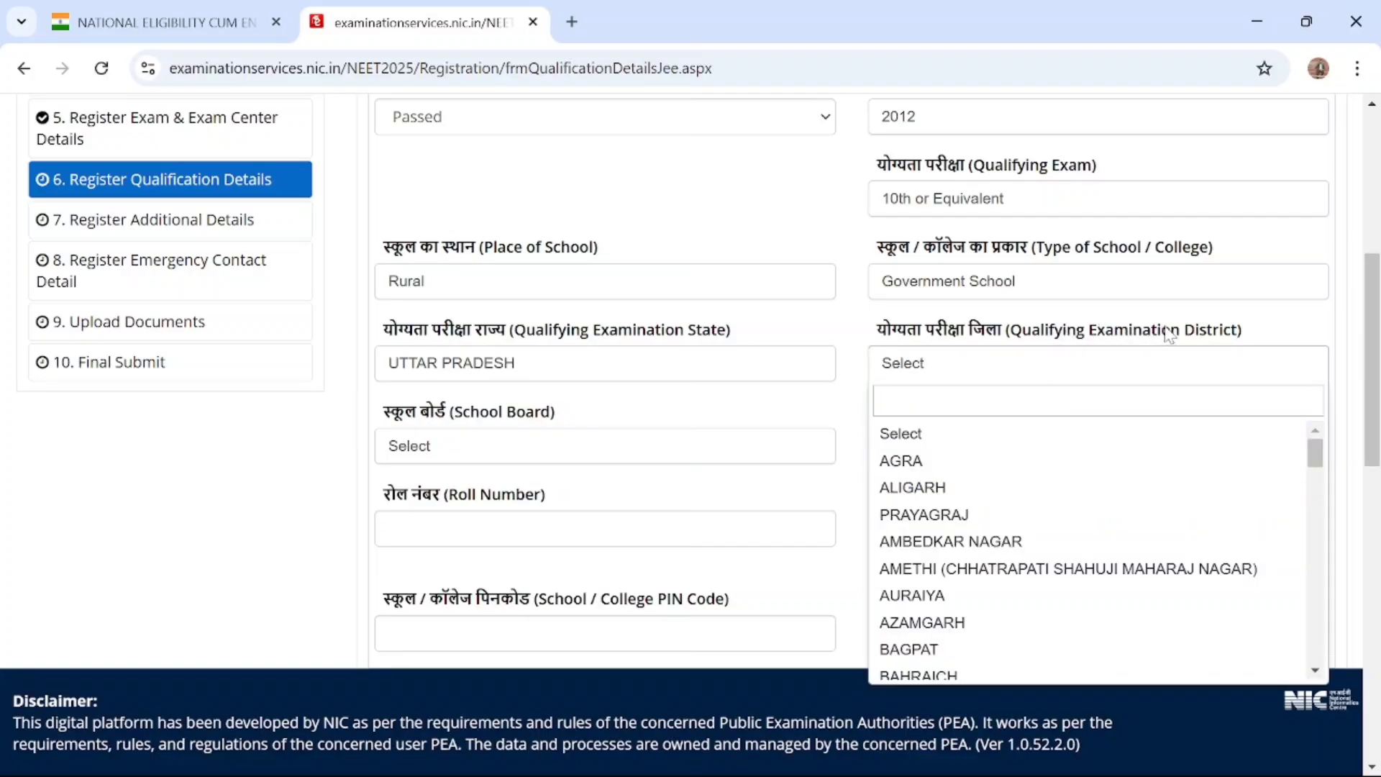
pyautogui.scroll(-20, 1039, 507)
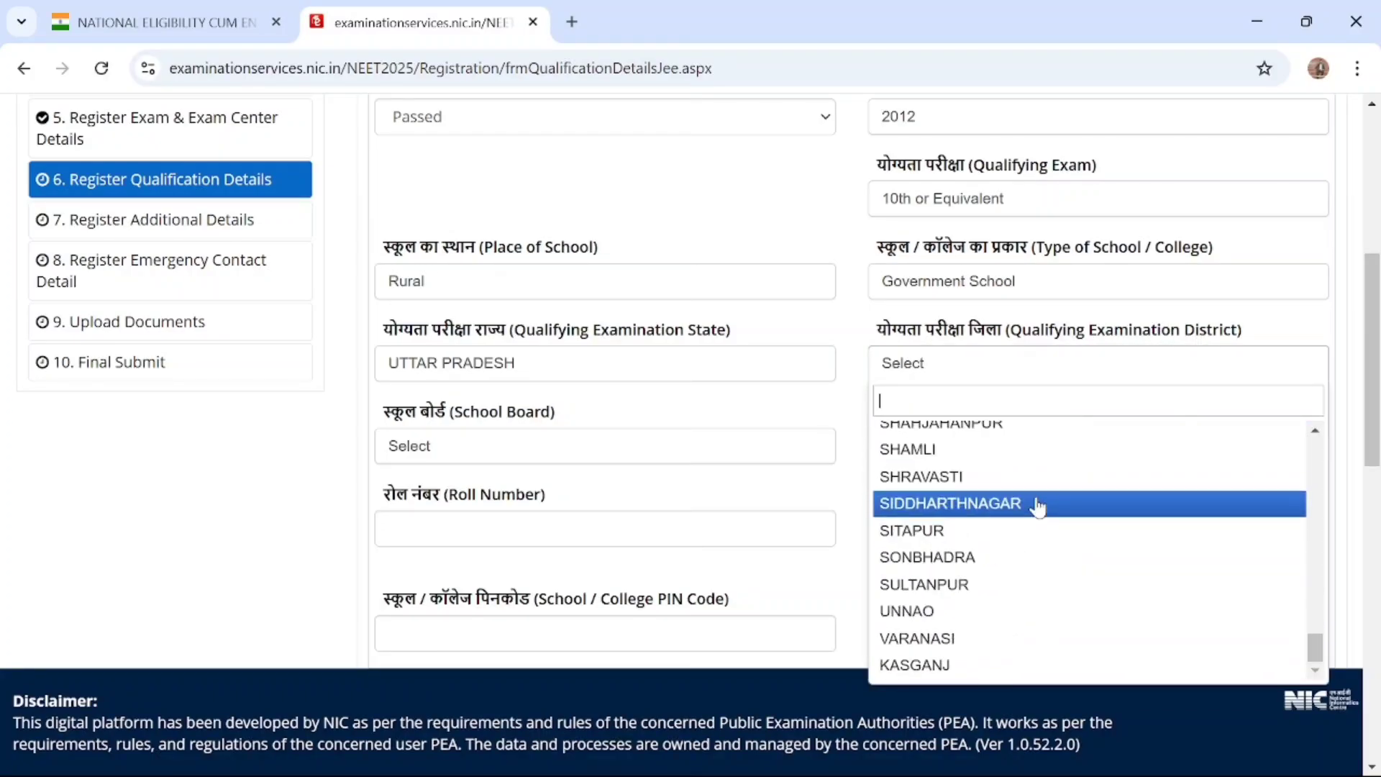
pyautogui.click(964, 589)
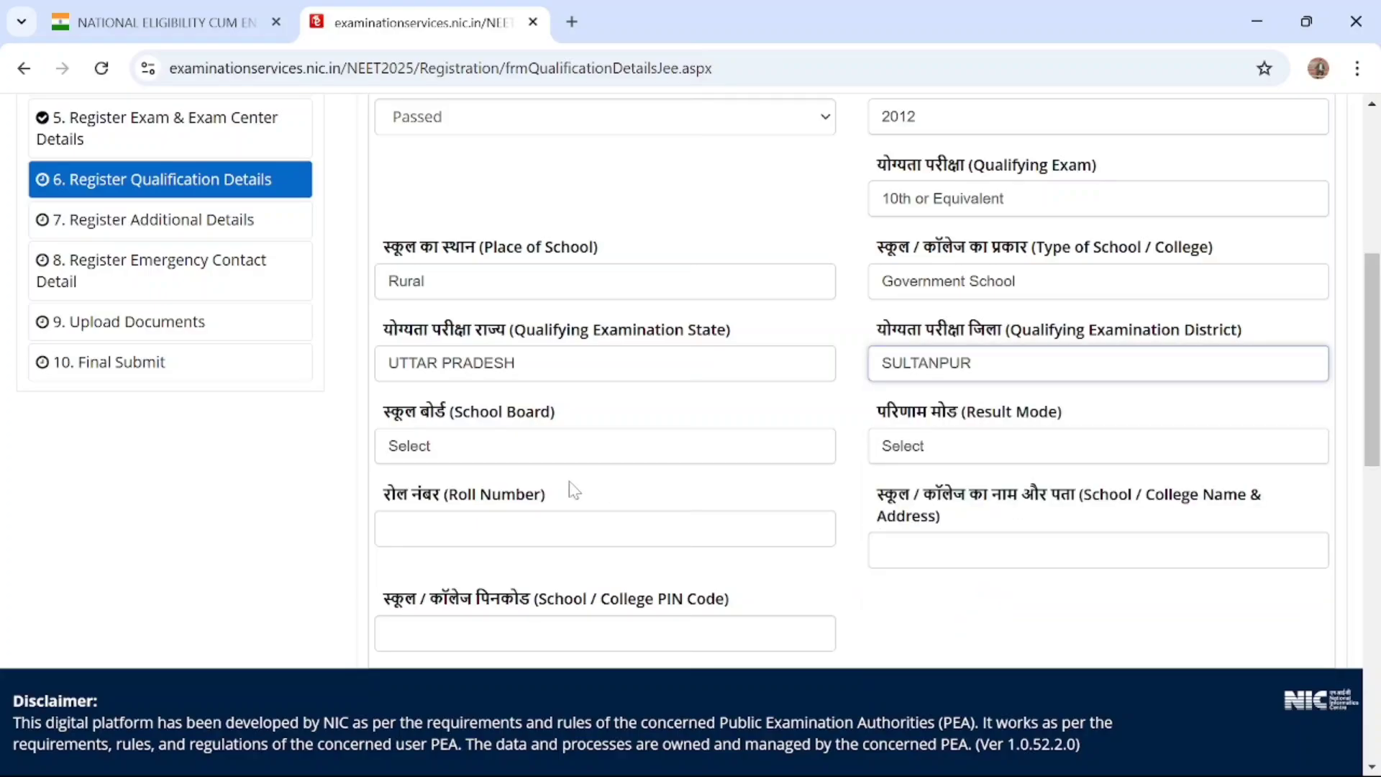
# Open the School Board choices in the 10th or equivalent Qualification Details and look through the available boards
pyautogui.click(514, 437)
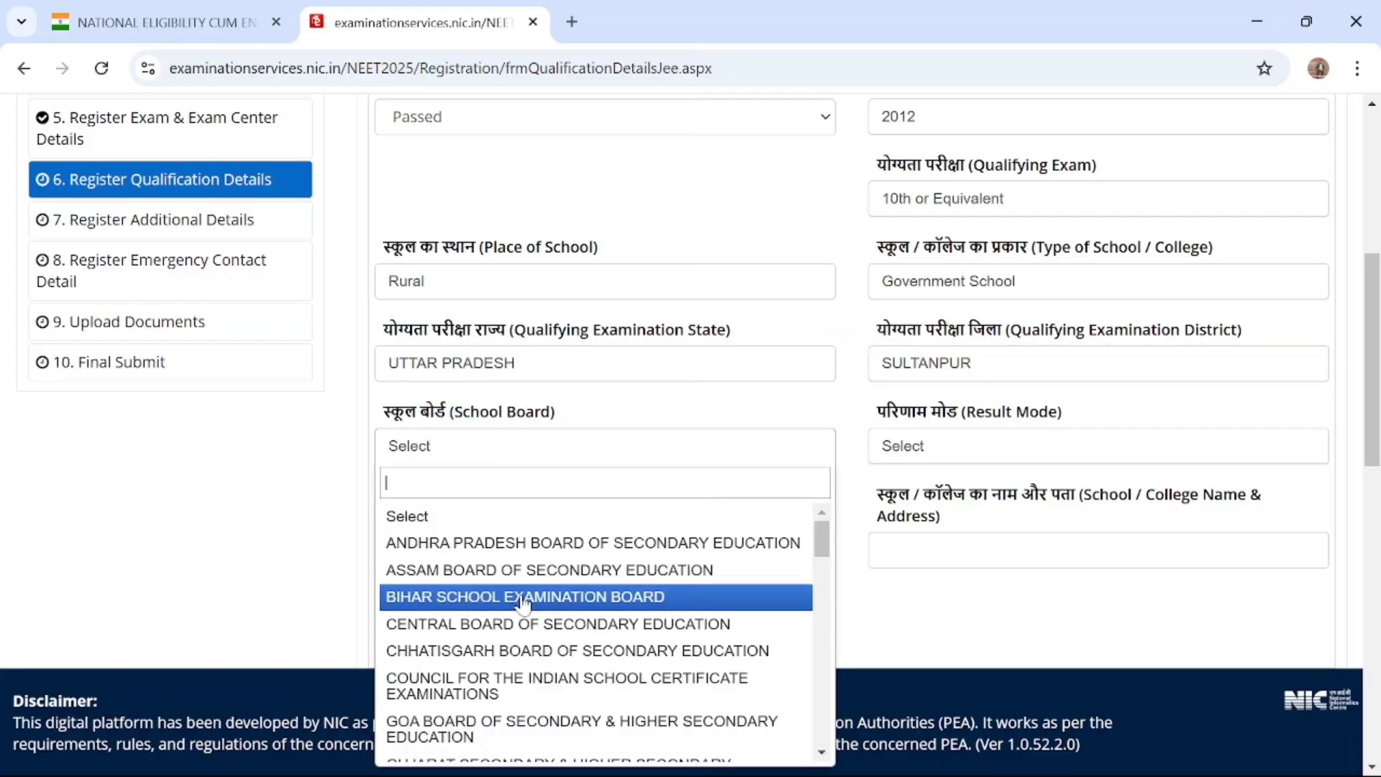
pyautogui.scroll(-10, 523, 604)
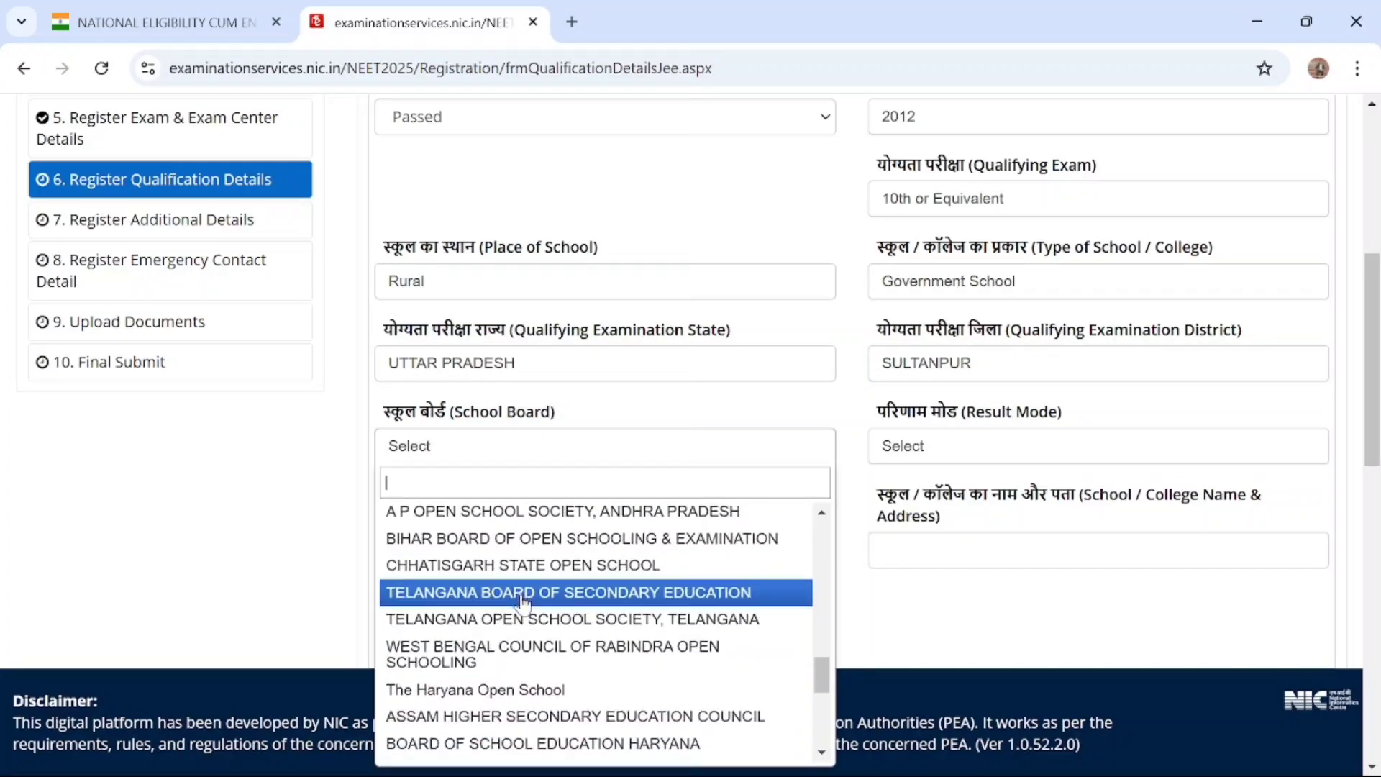
pyautogui.scroll(10, 523, 601)
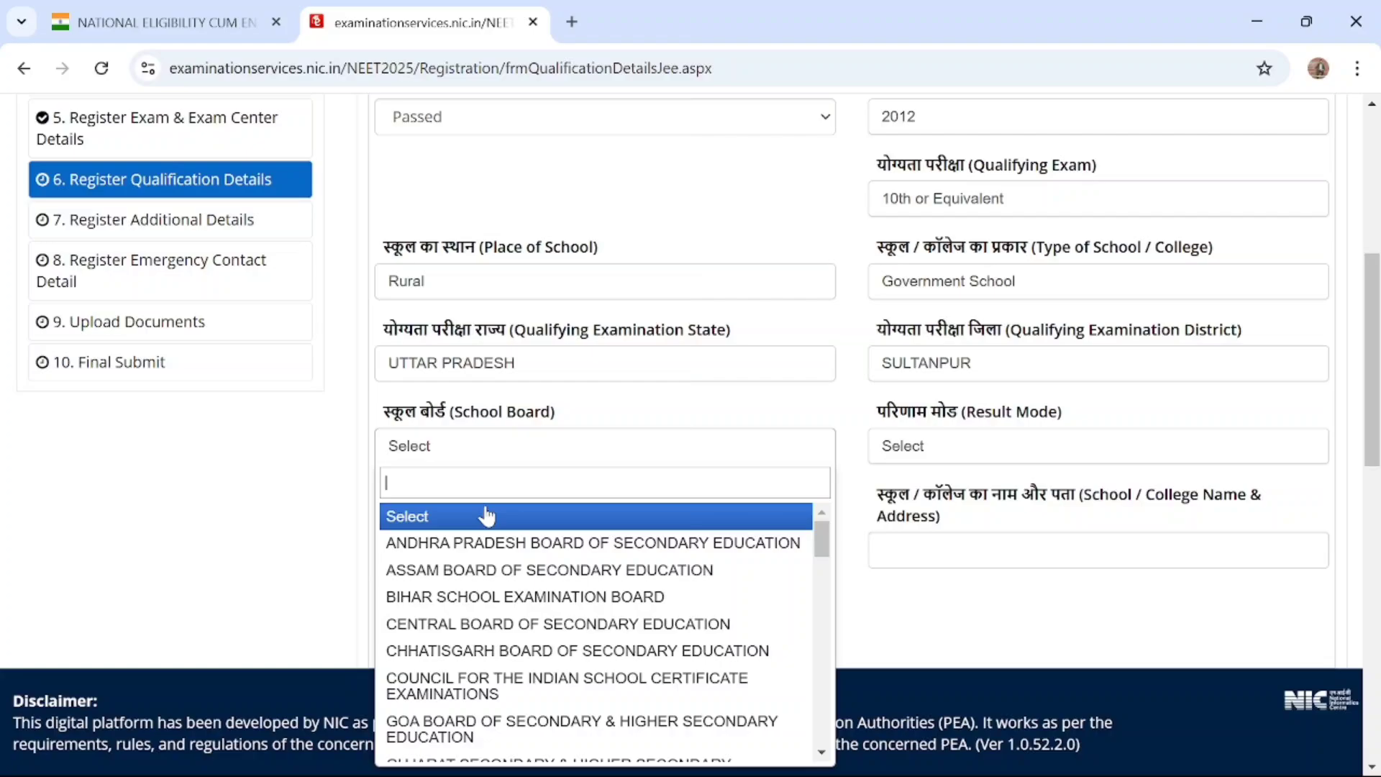
pyautogui.click(682, 211)
pyautogui.scroll(5, 687, 209)
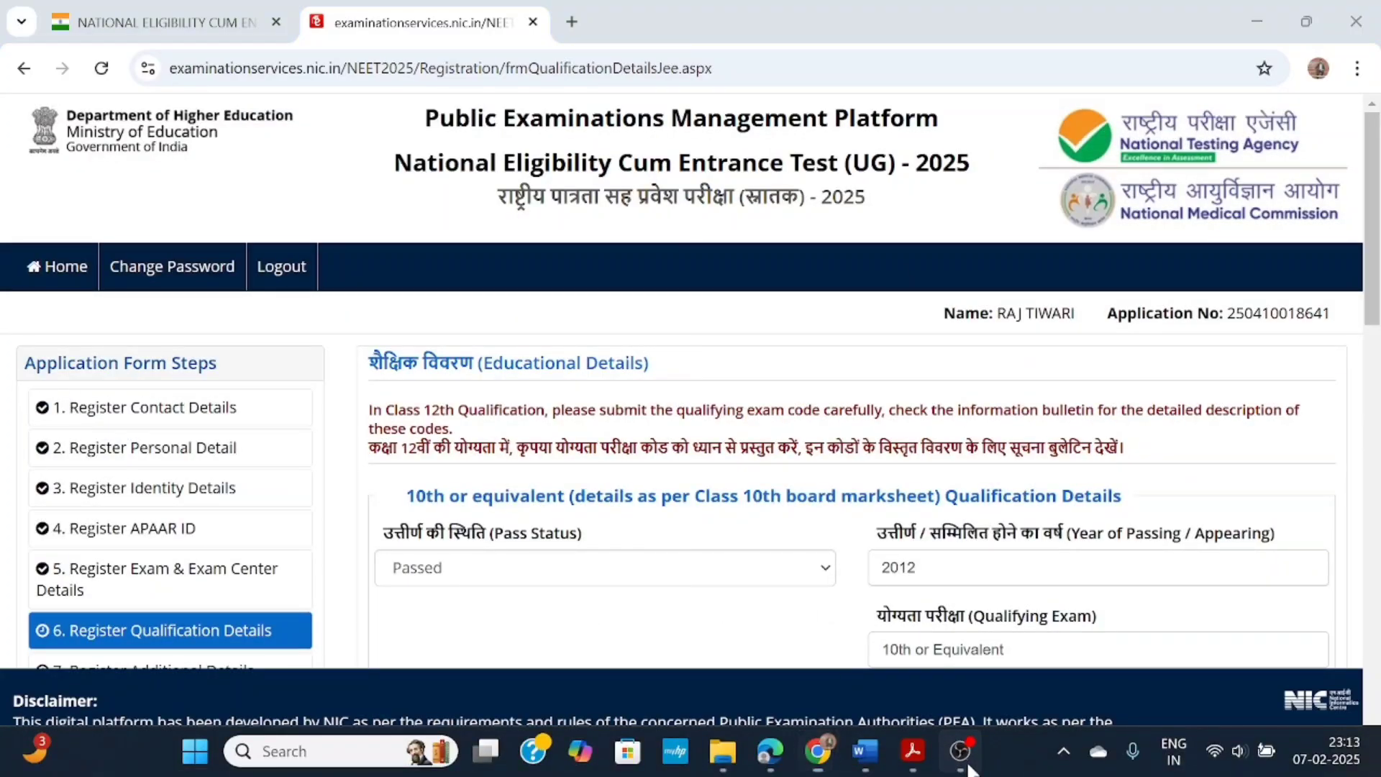
pyautogui.click(961, 751)
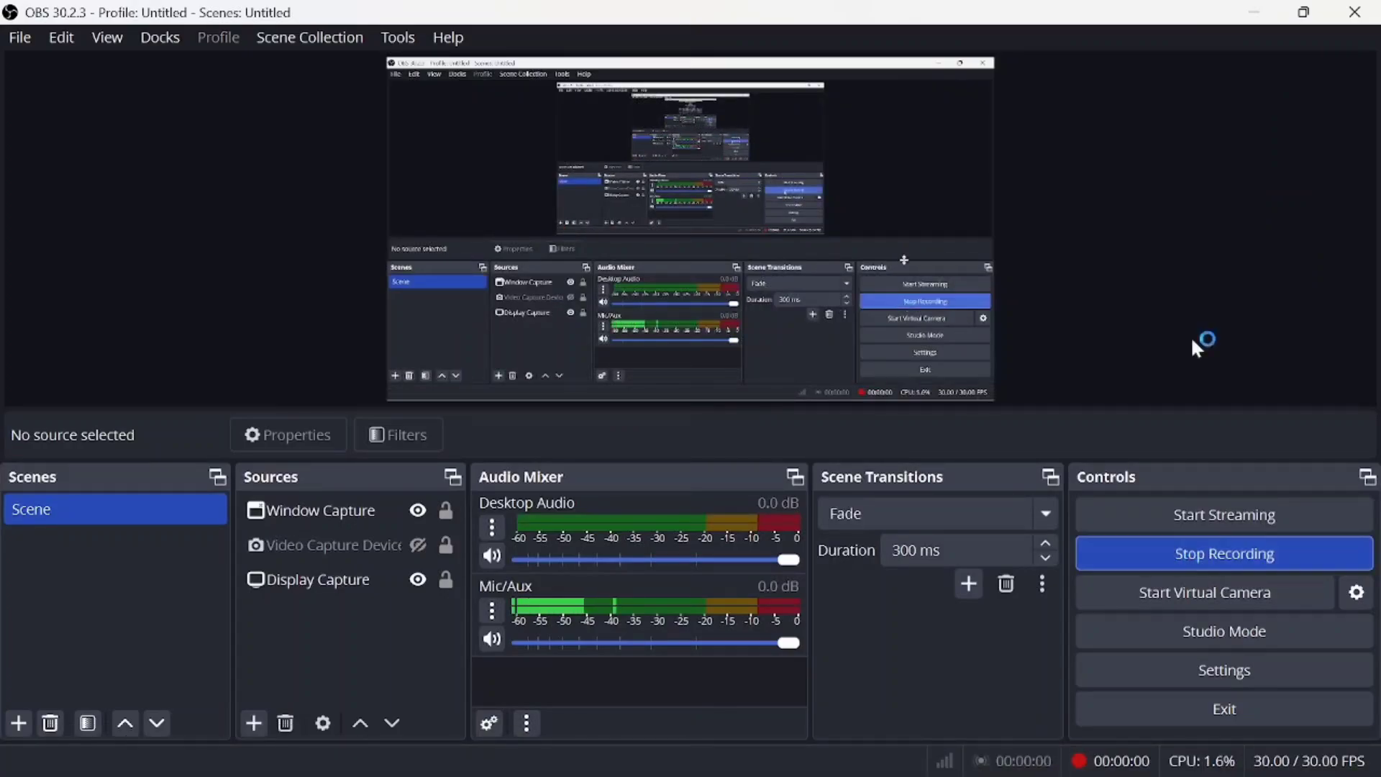
pyautogui.click(1255, 12)
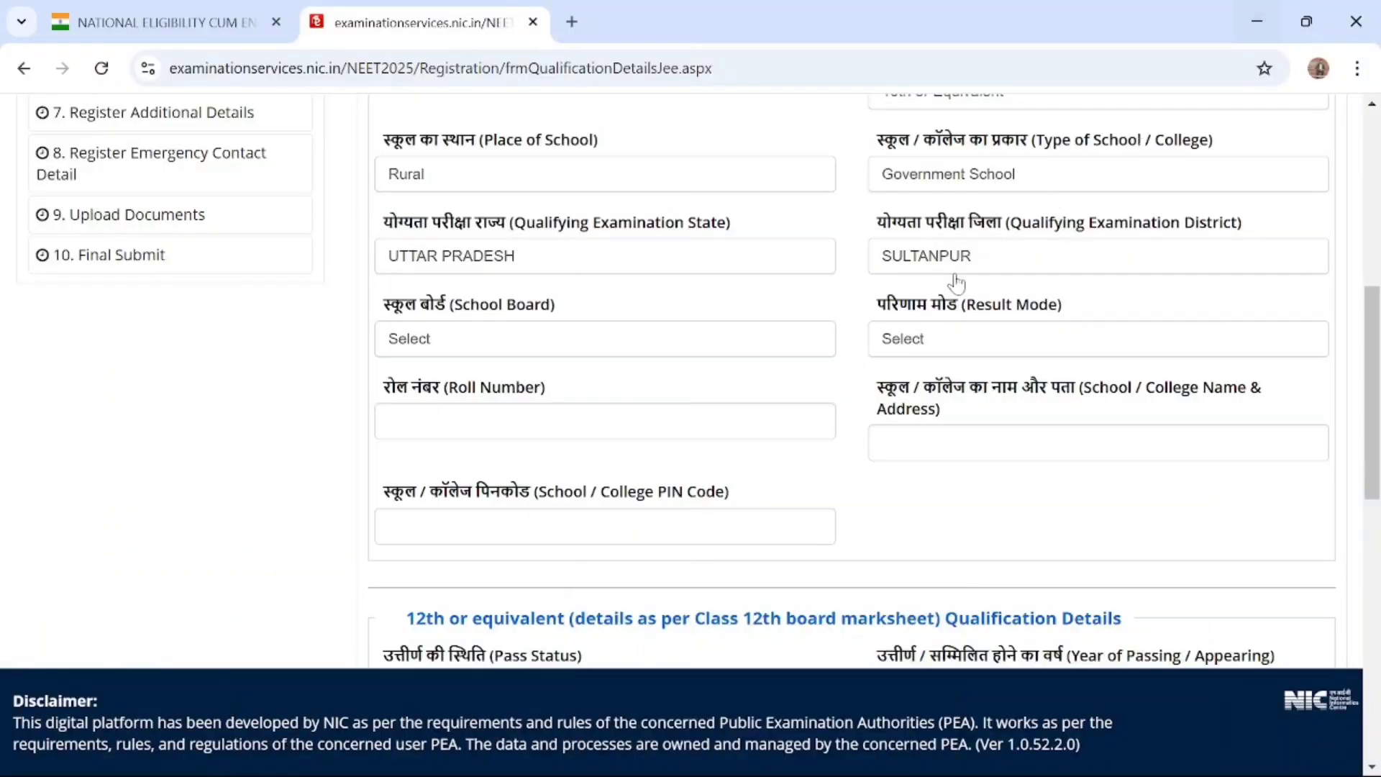
# Set the School Board for the 10th or equivalent qualification to NATIONAL INSTITUTE OF OPEN SCHOOLING
pyautogui.scroll(1, 899, 352)
pyautogui.scroll(-2, 899, 352)
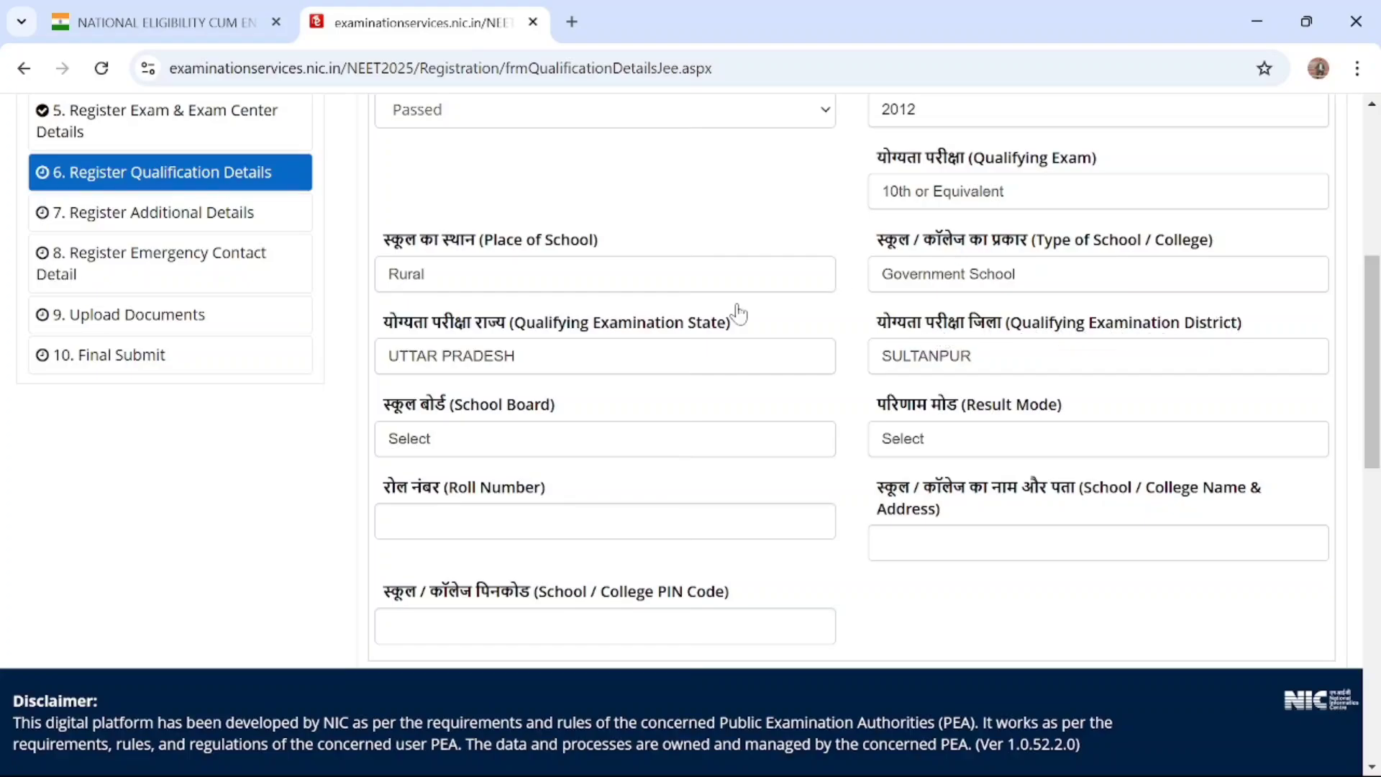
pyautogui.click(511, 451)
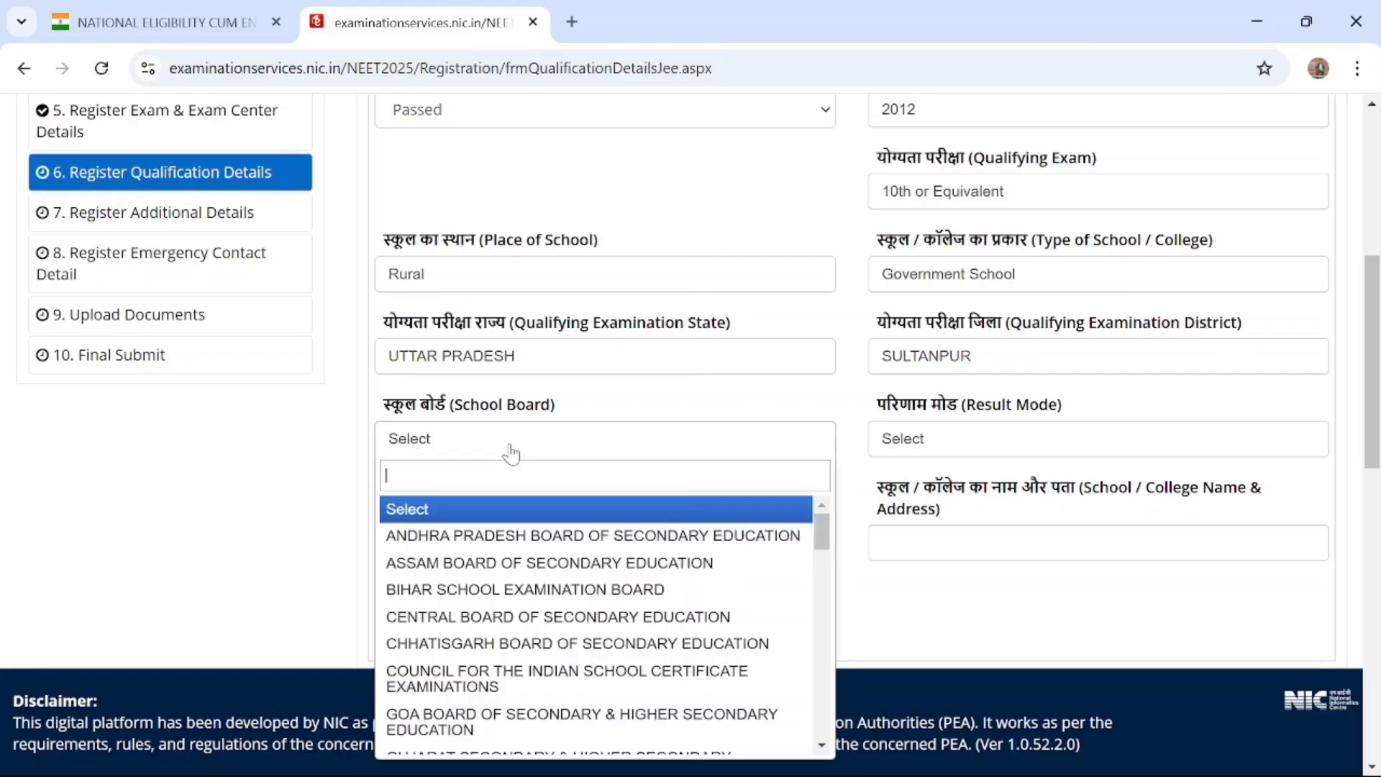
pyautogui.write('ns')
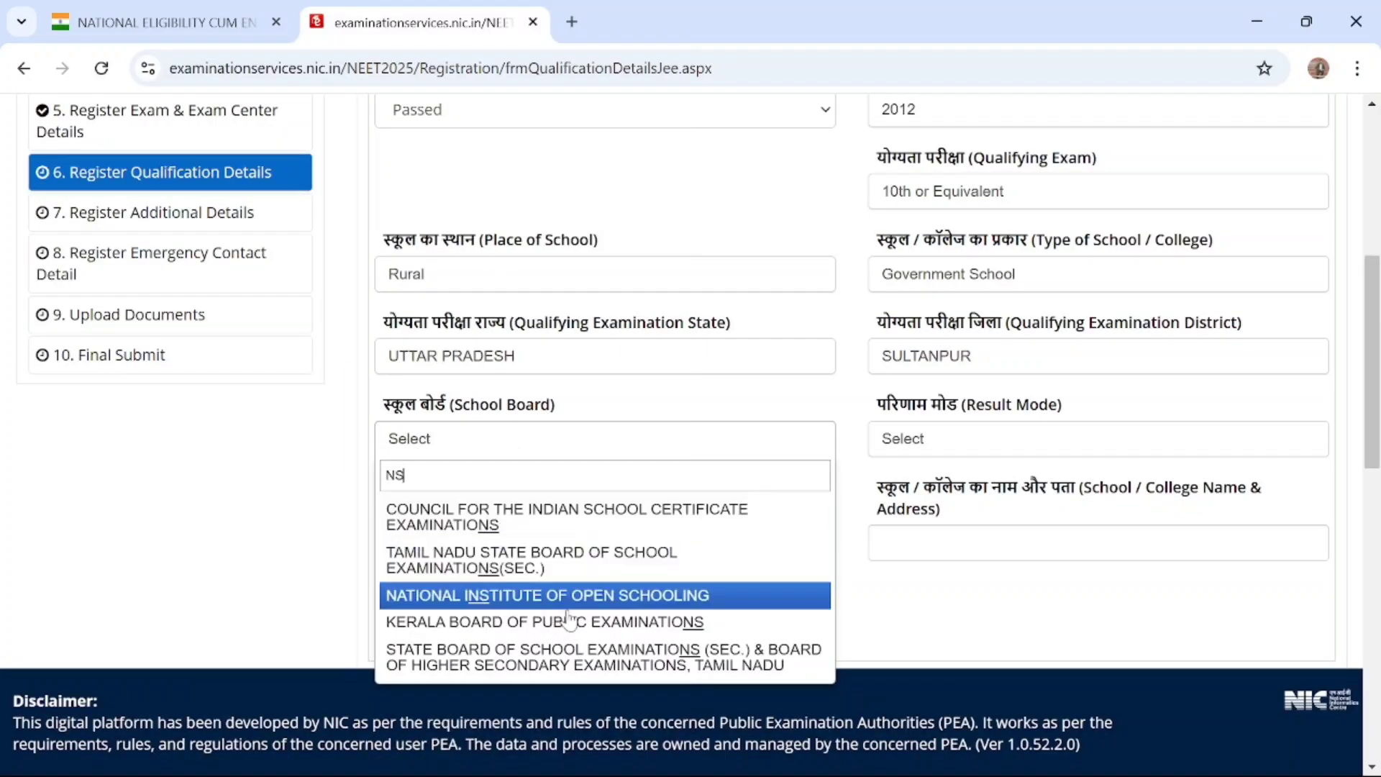
pyautogui.click(586, 597)
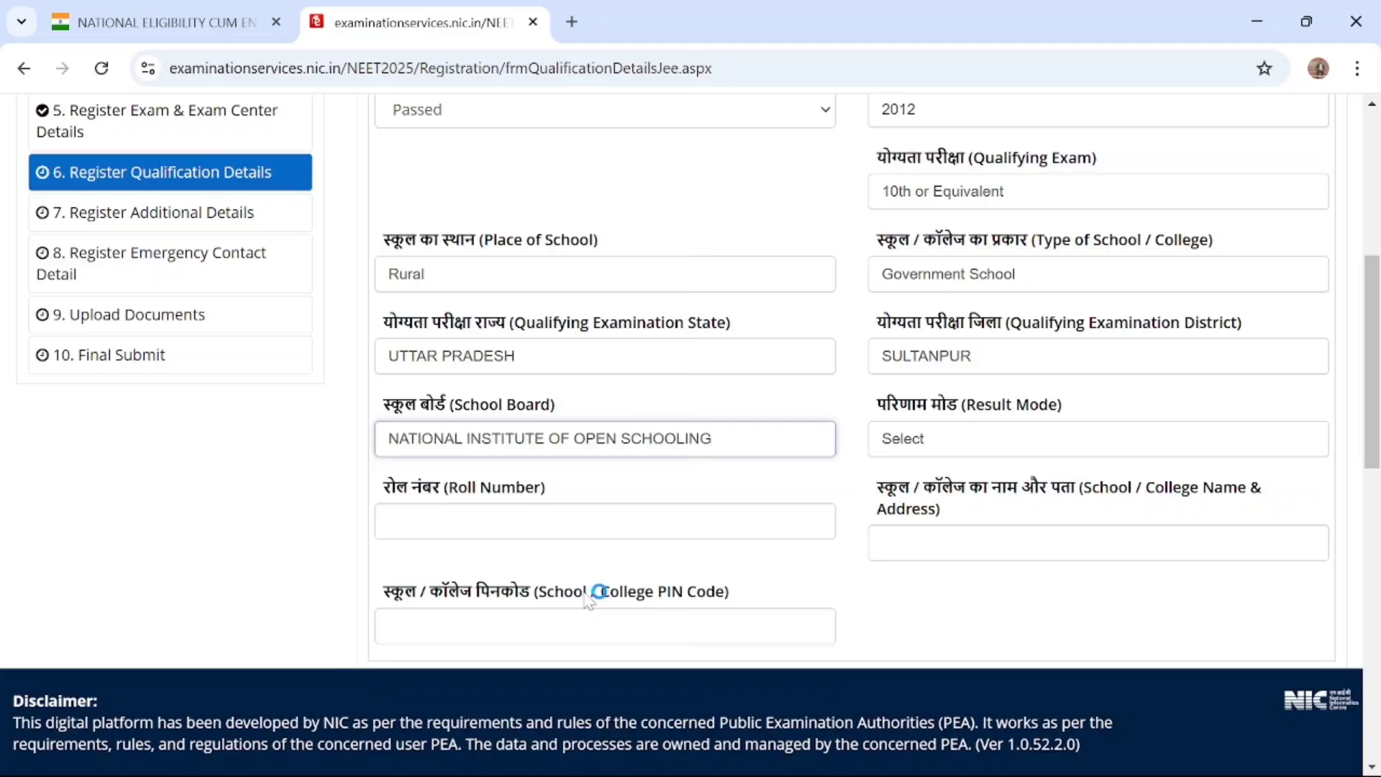
# Set the Result Mode for the 10th or equivalent qualification to Percentage
pyautogui.click(957, 445)
pyautogui.click(958, 445)
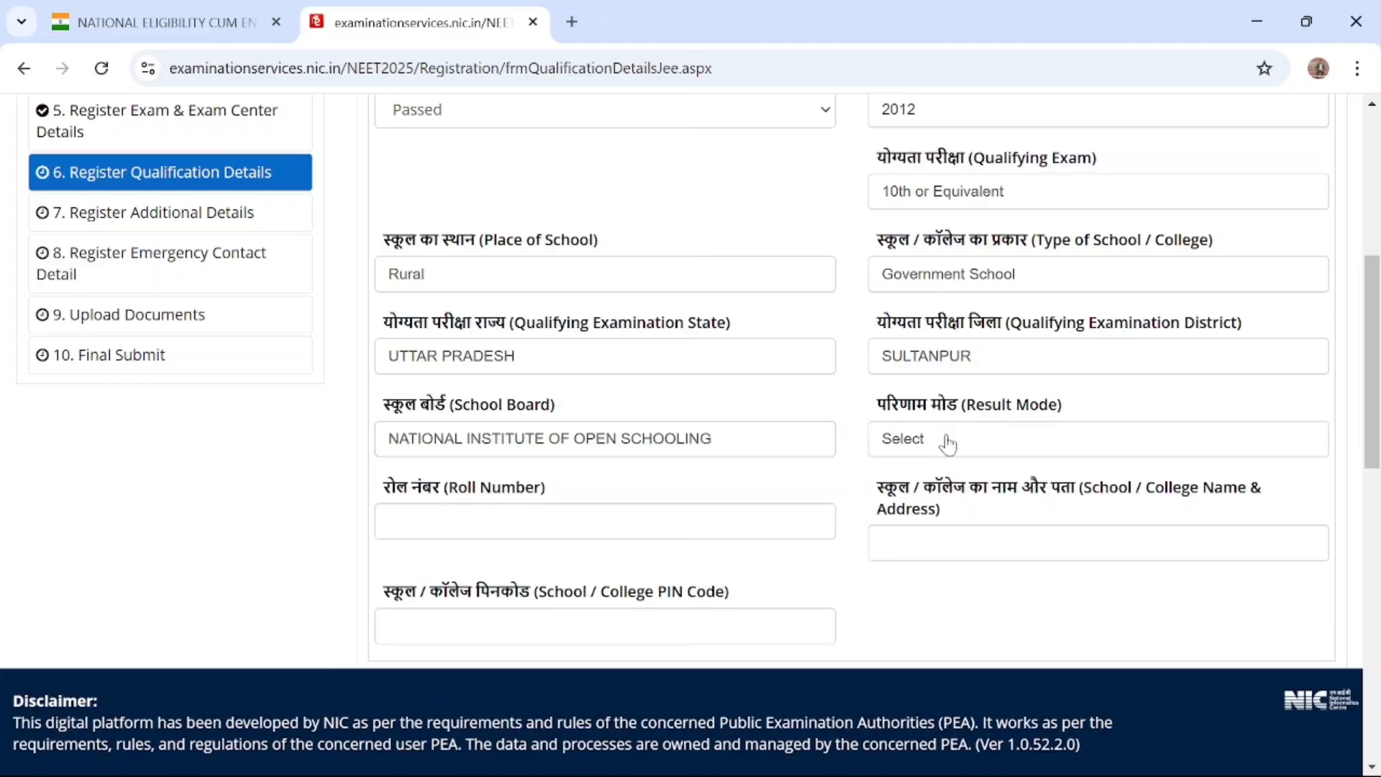
pyautogui.click(948, 445)
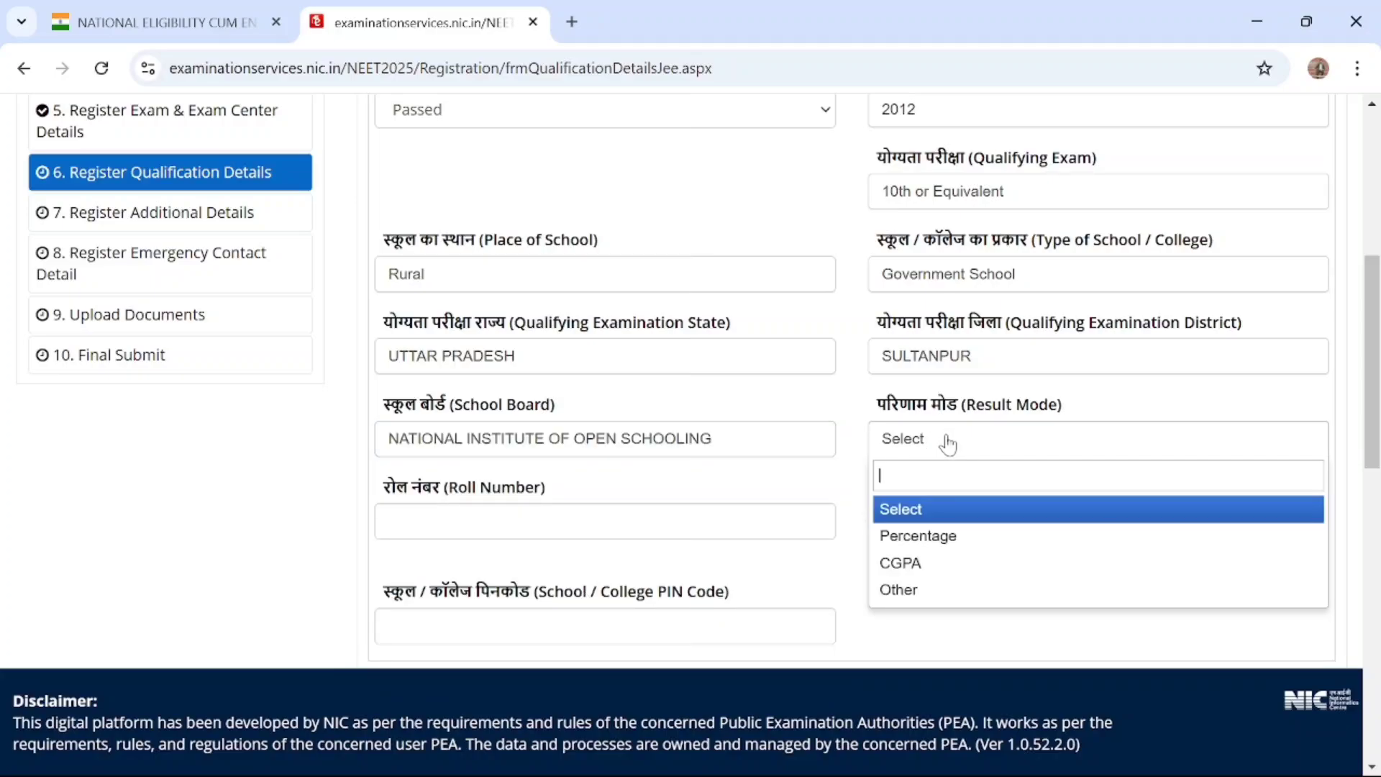
pyautogui.click(944, 548)
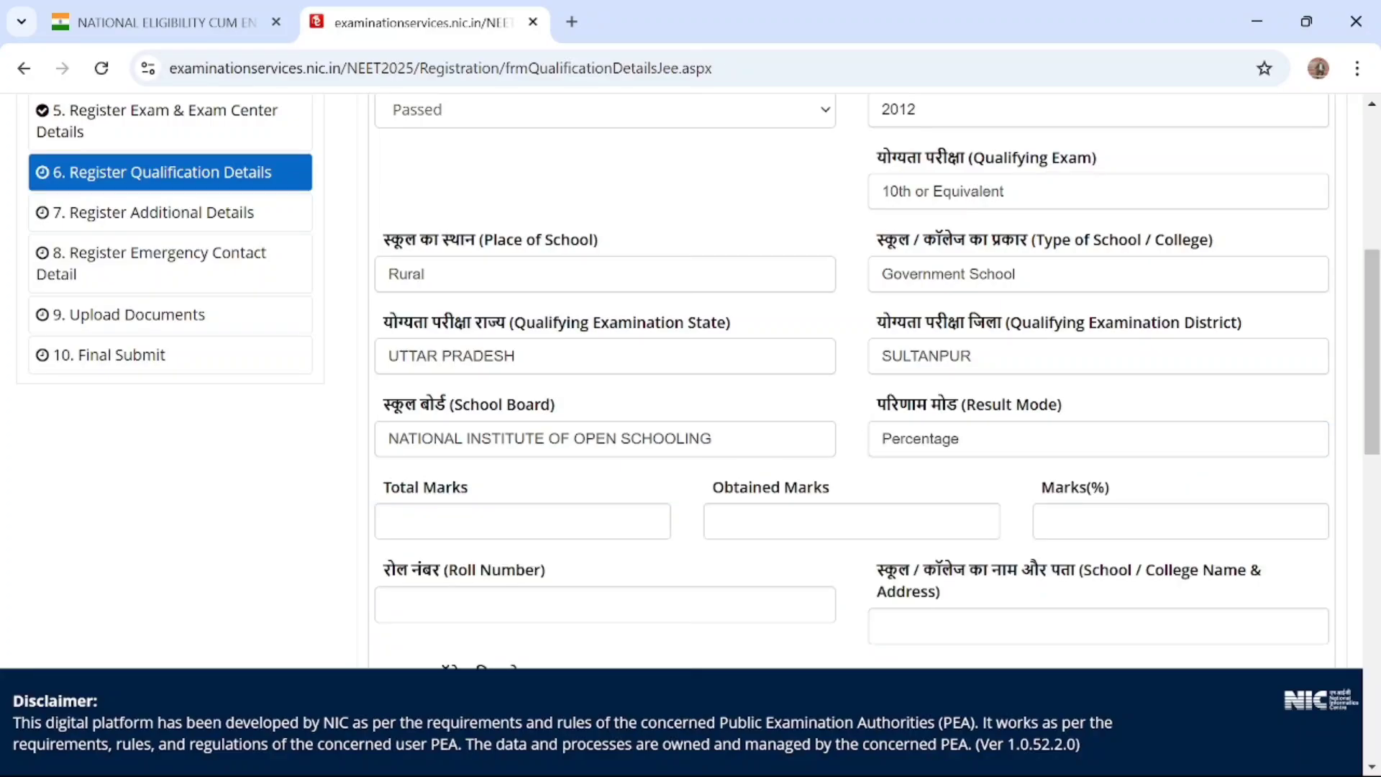
pyautogui.scroll(-1, 595, 524)
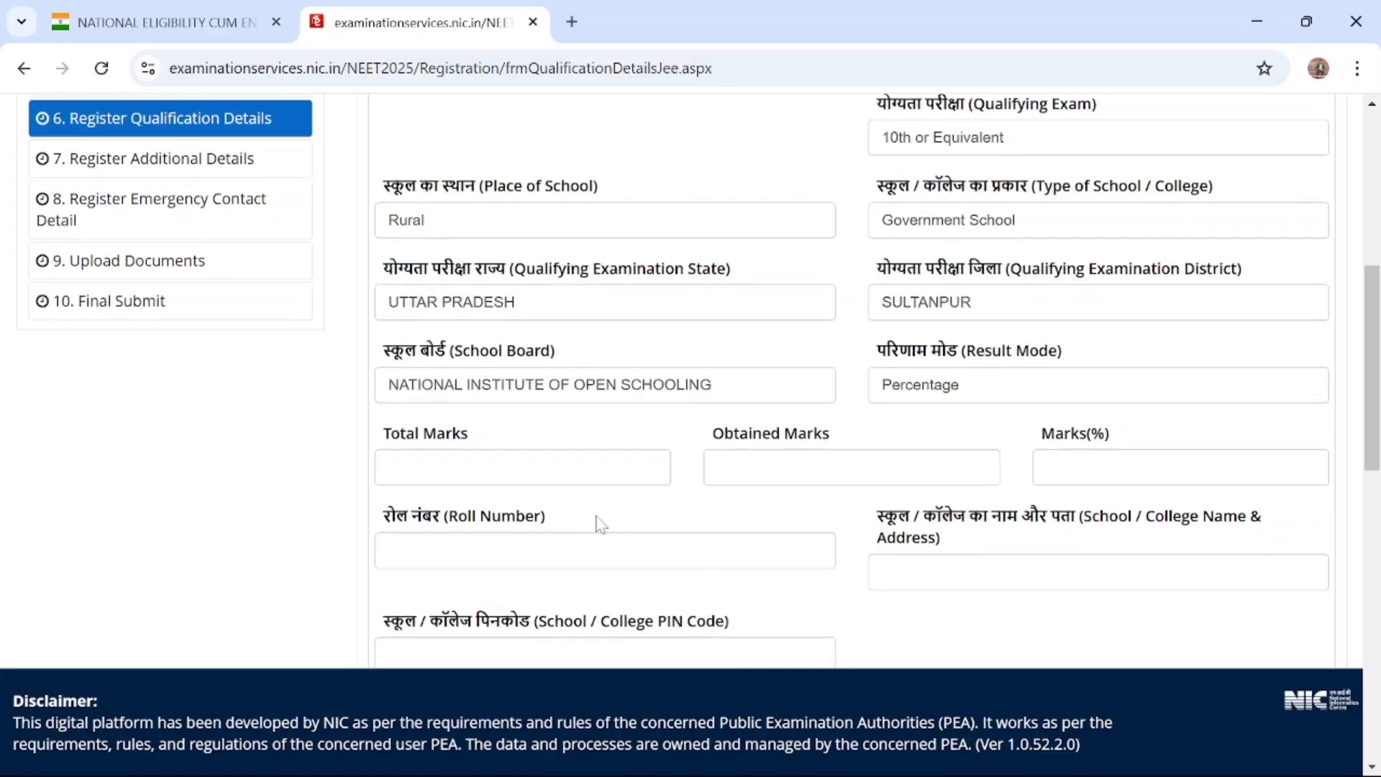
pyautogui.click(938, 395)
pyautogui.click(725, 431)
# Enter 600 as the Total Marks and 560 as the Obtained Marks for the 10th or equivalent qualification
pyautogui.click(503, 468)
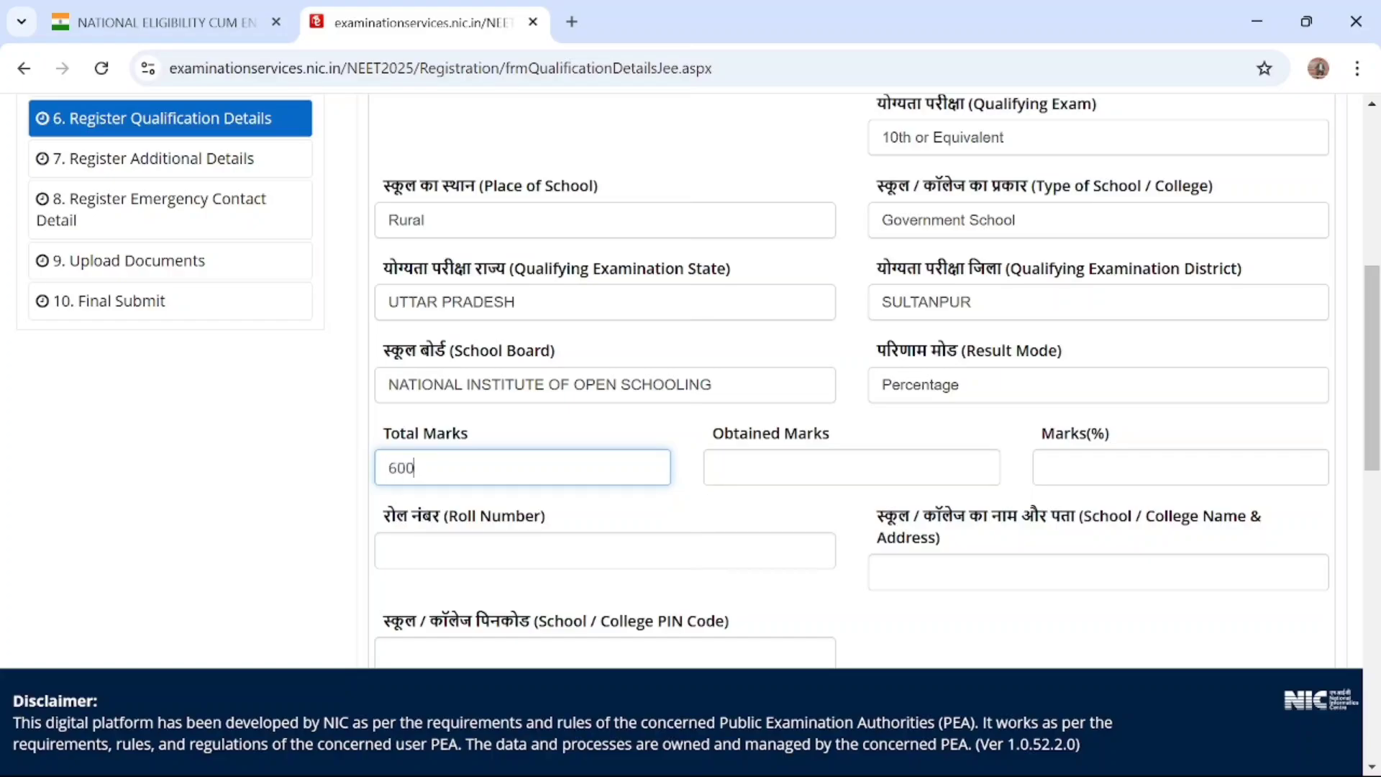
pyautogui.press('Tab')
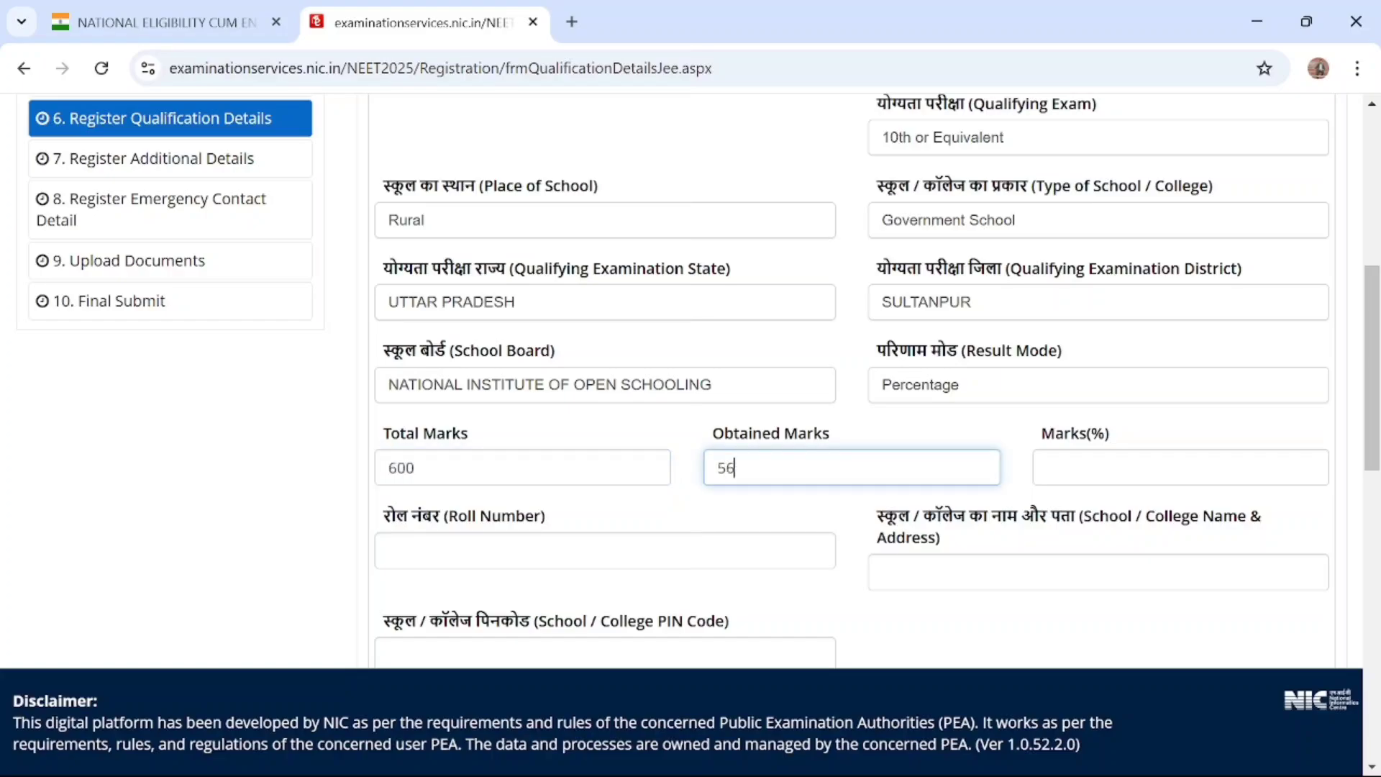
pyautogui.click(1155, 501)
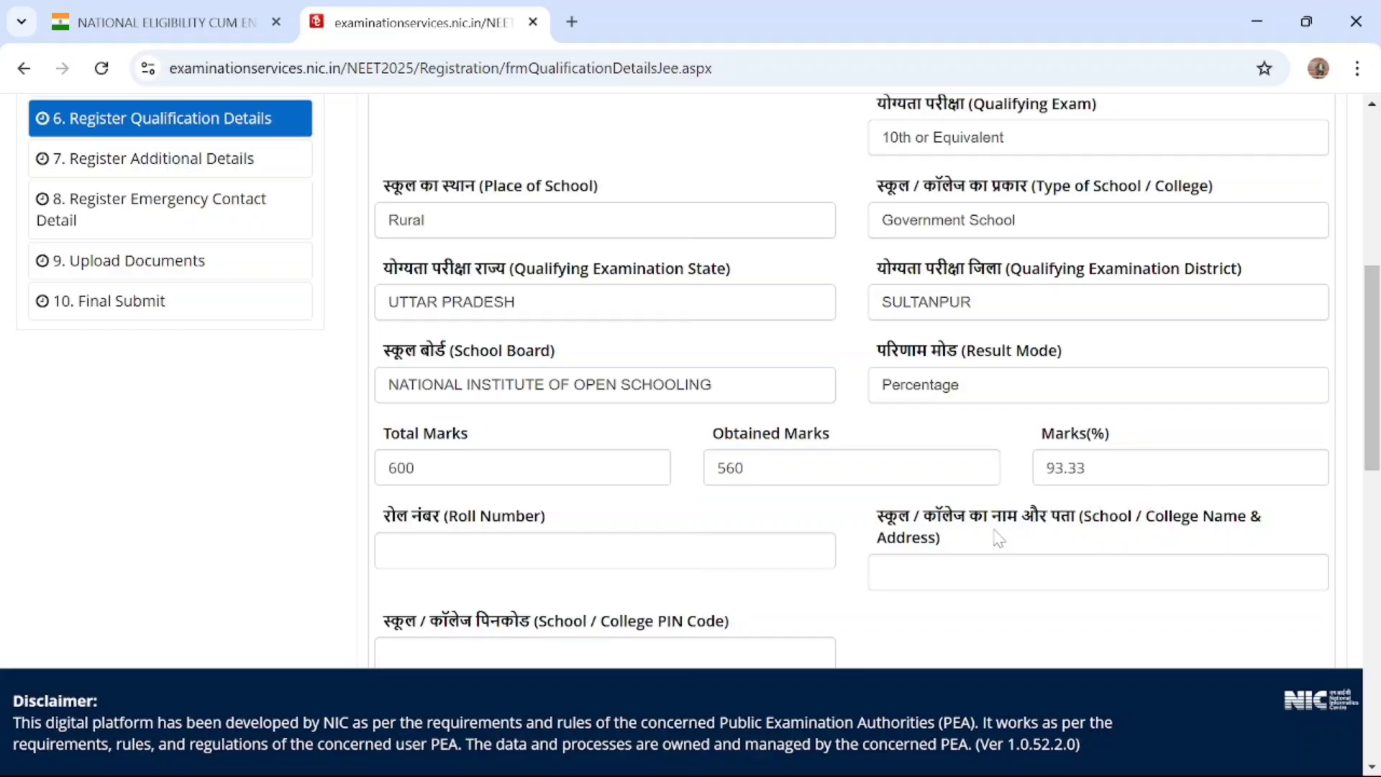
# Enter the candidate's 10th roll number and fill in SULTANPUR as the School / College Name & Address
pyautogui.scroll(-3, 697, 381)
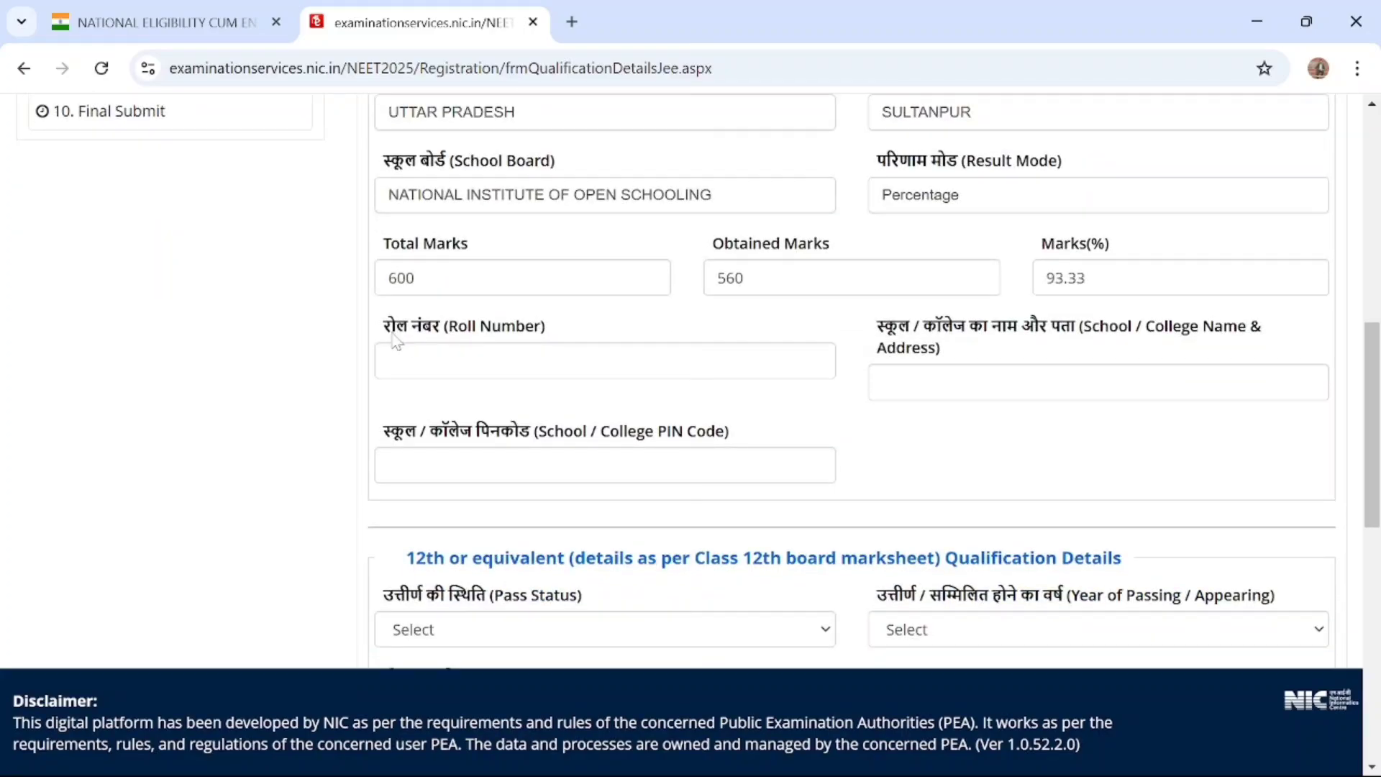
pyautogui.click(388, 359)
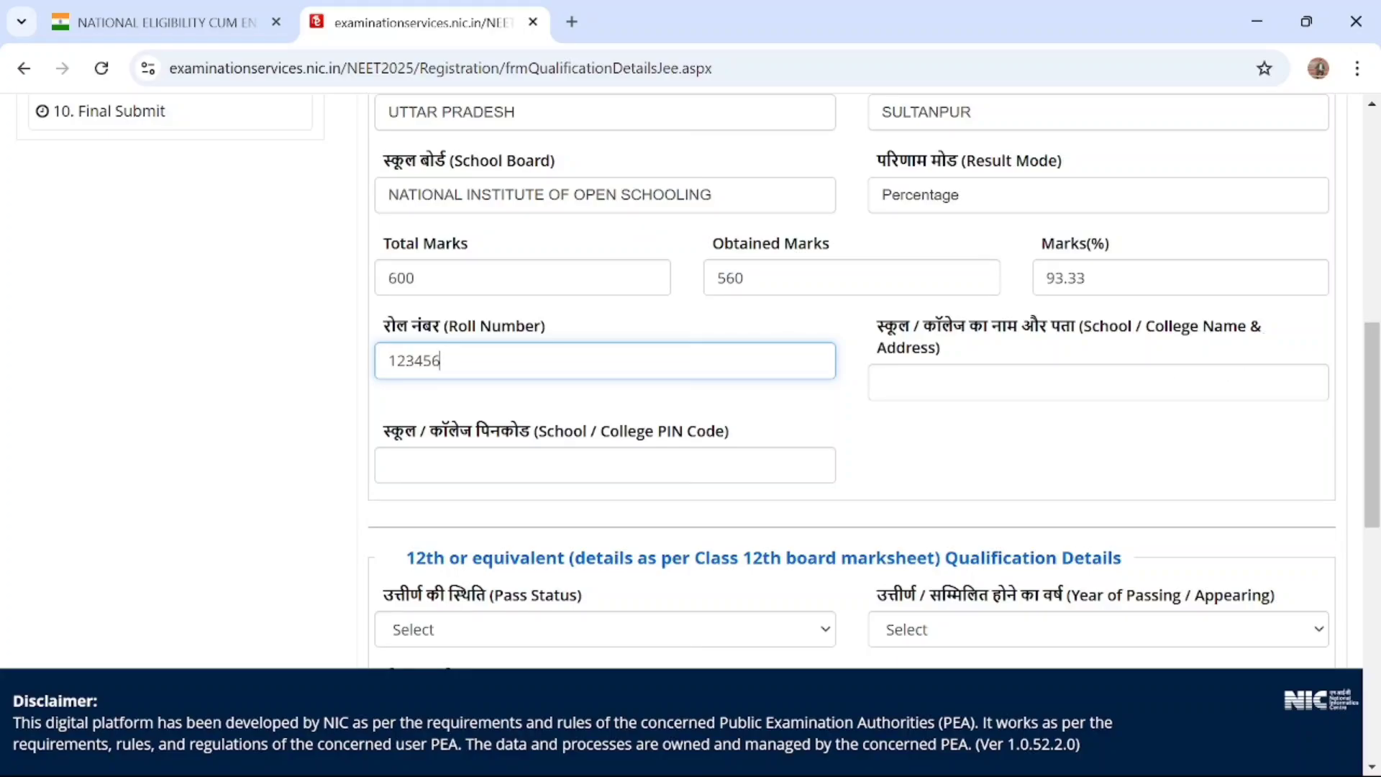
pyautogui.click(882, 382)
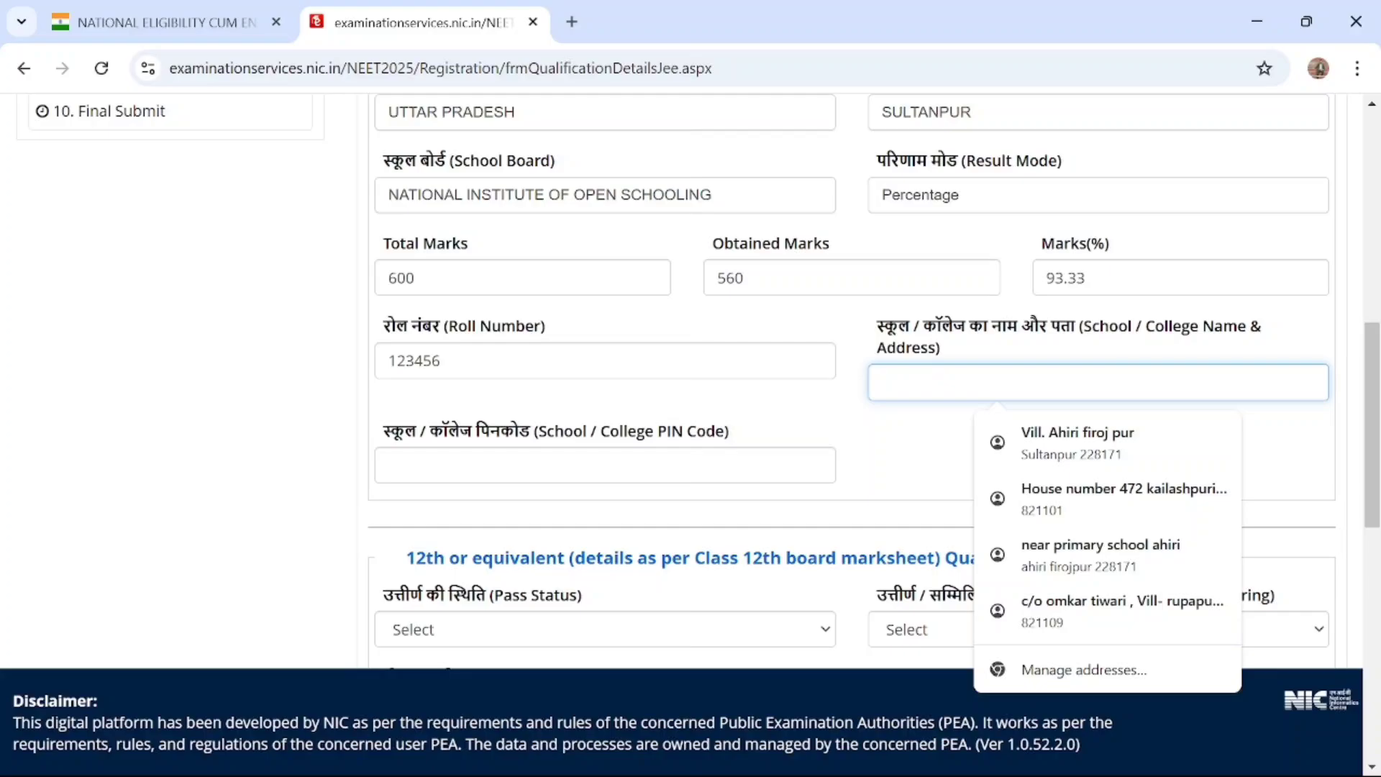
pyautogui.write('SULTANPUR')
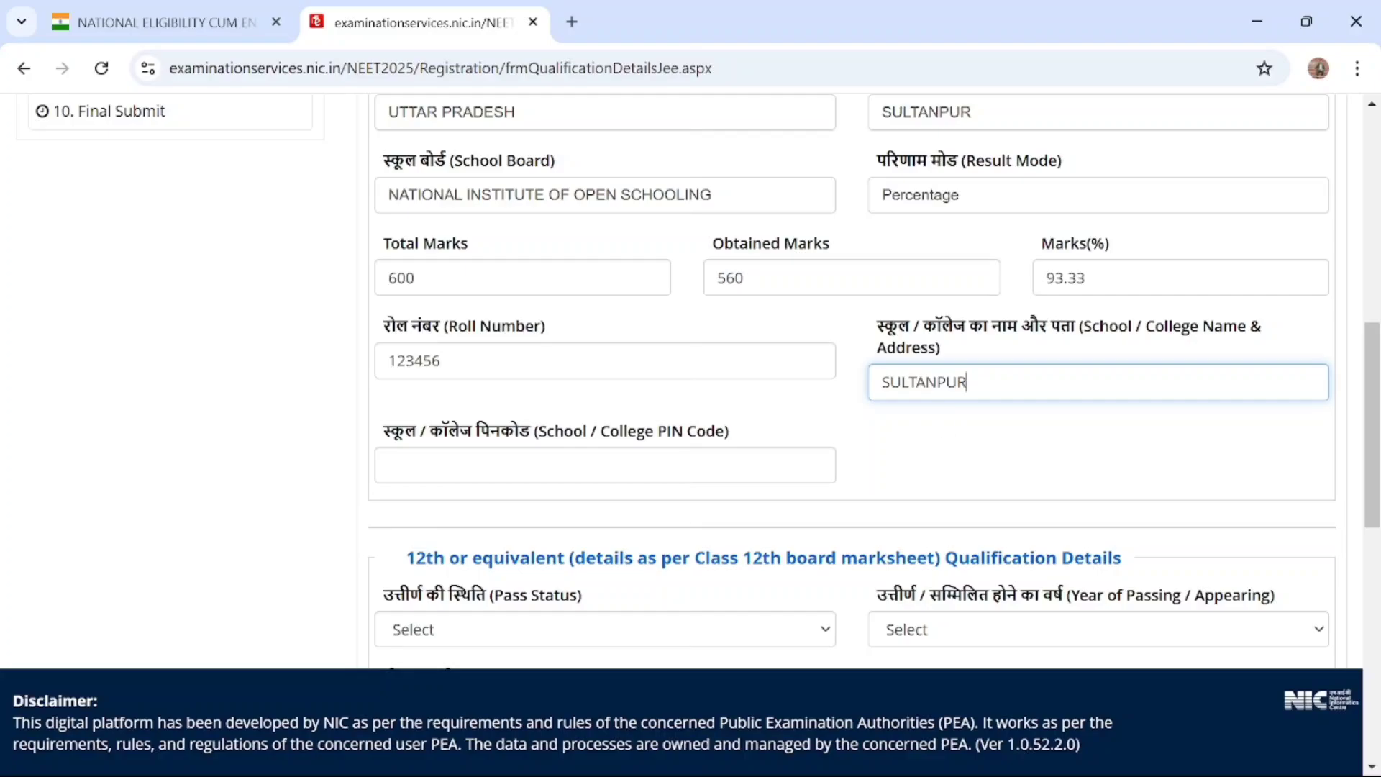
# Fill in the school's postal PIN code for the 10th or equivalent qualification
pyautogui.scroll(-2, 617, 555)
pyautogui.click(503, 345)
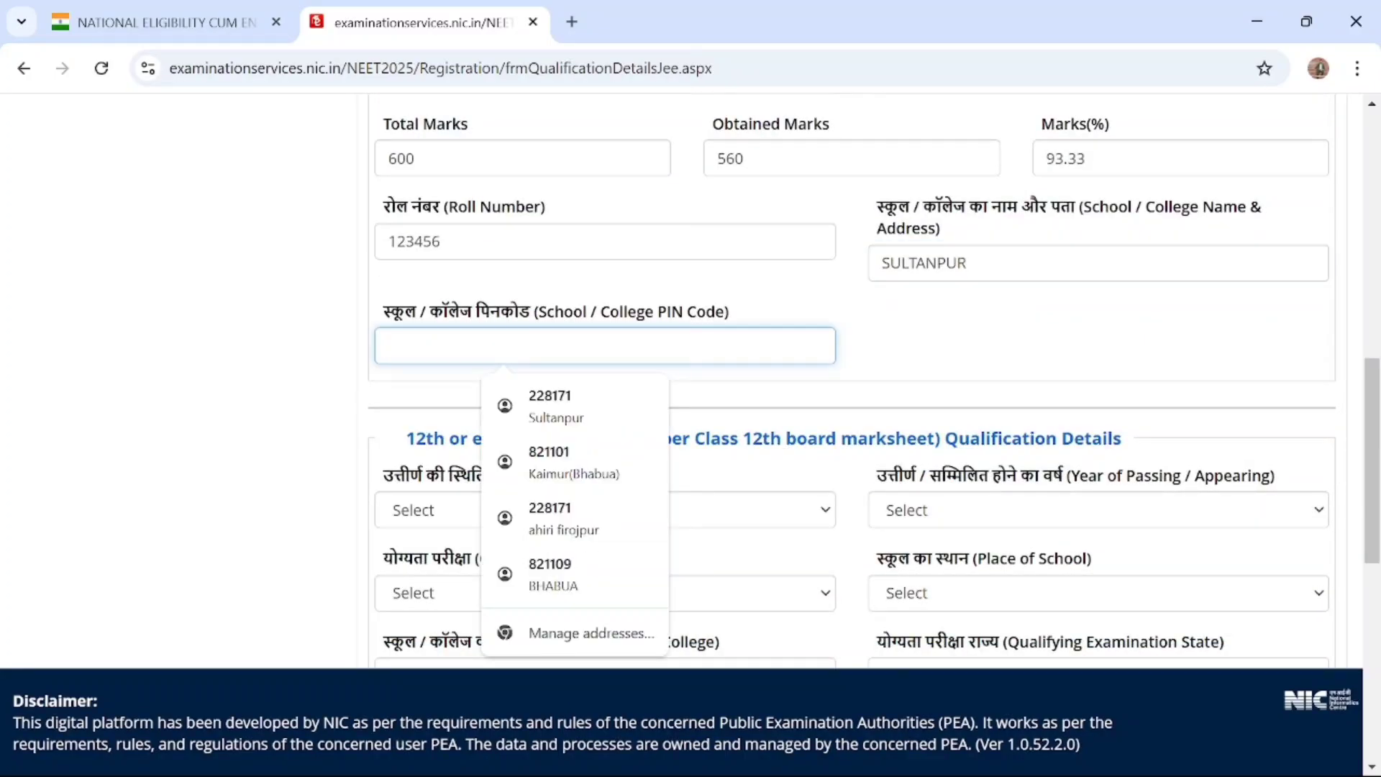
pyautogui.write('2281')
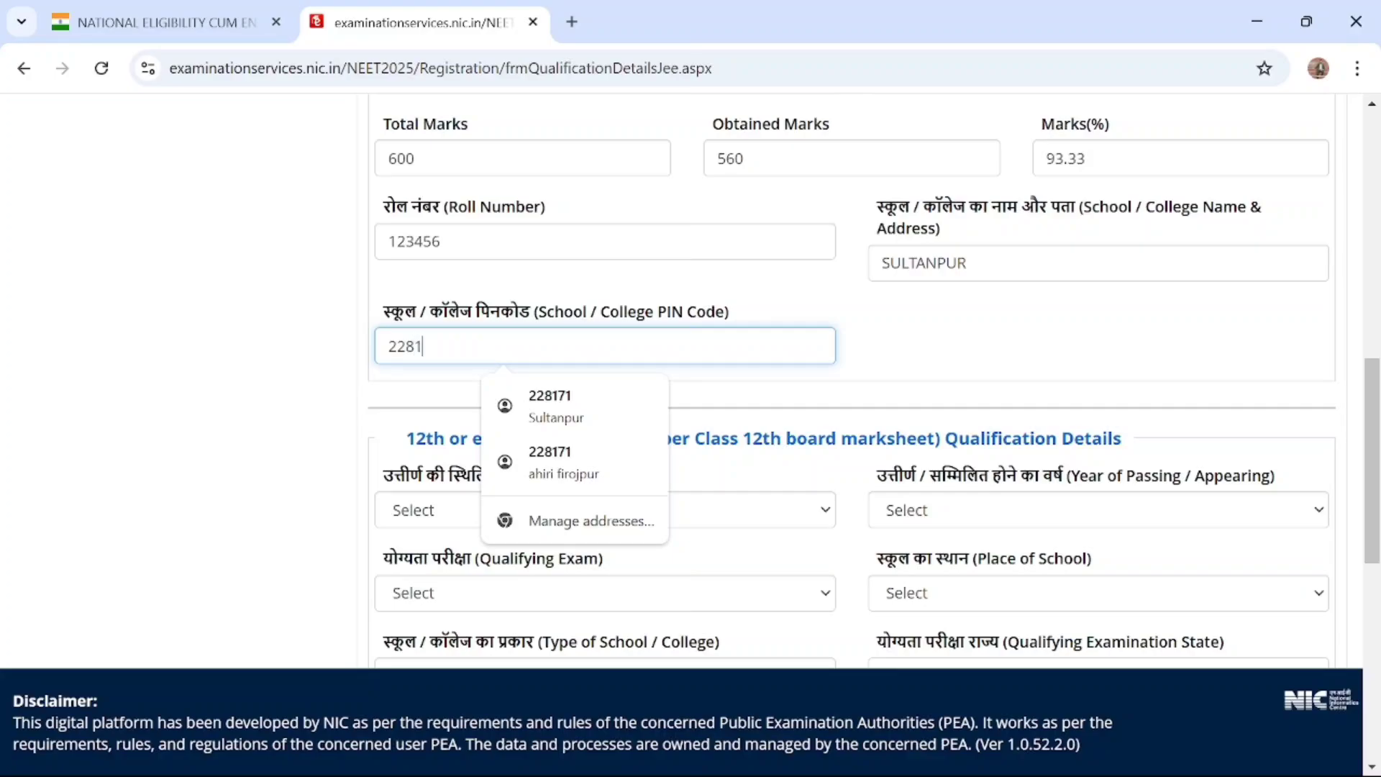
pyautogui.write('75')
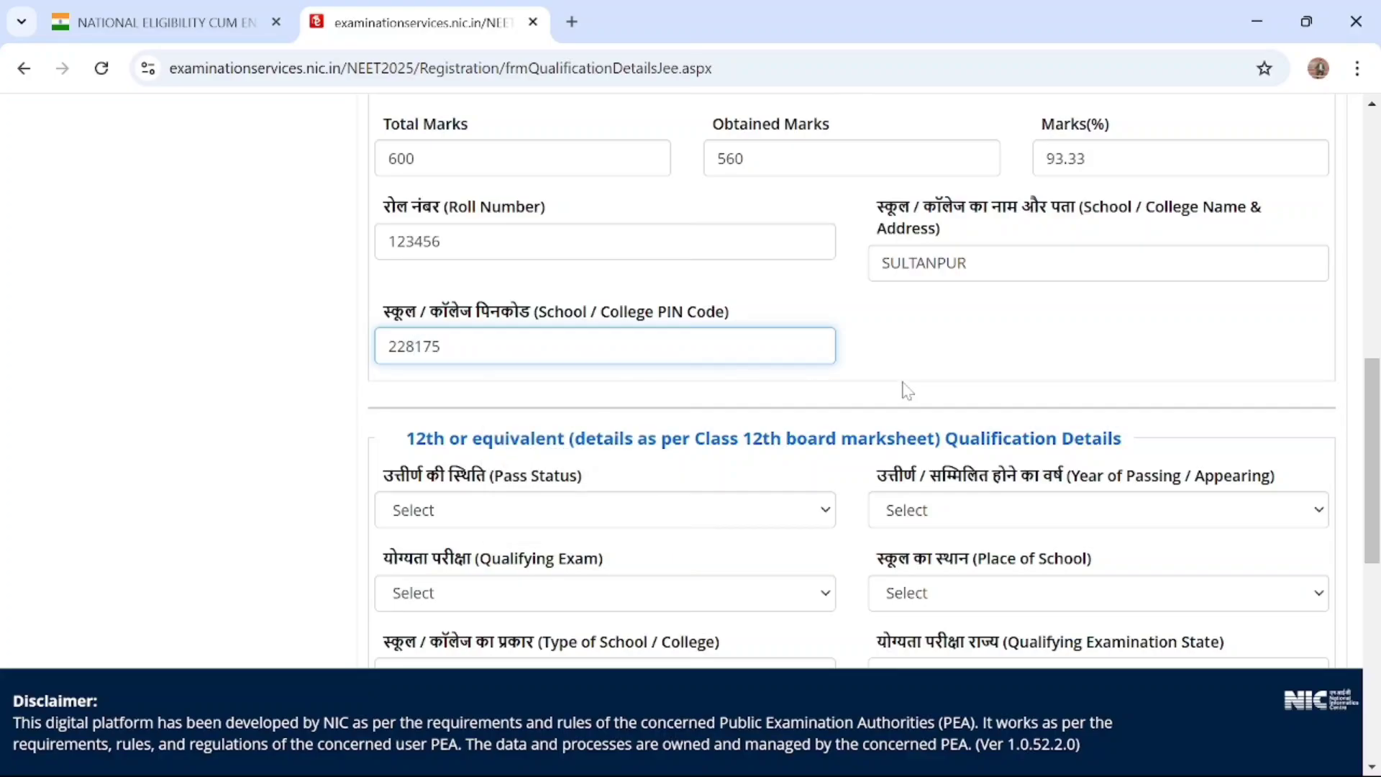
pyautogui.click(906, 389)
# Set the Pass Status in the 12th or equivalent Qualification Details to Passed
pyautogui.scroll(-3, 905, 390)
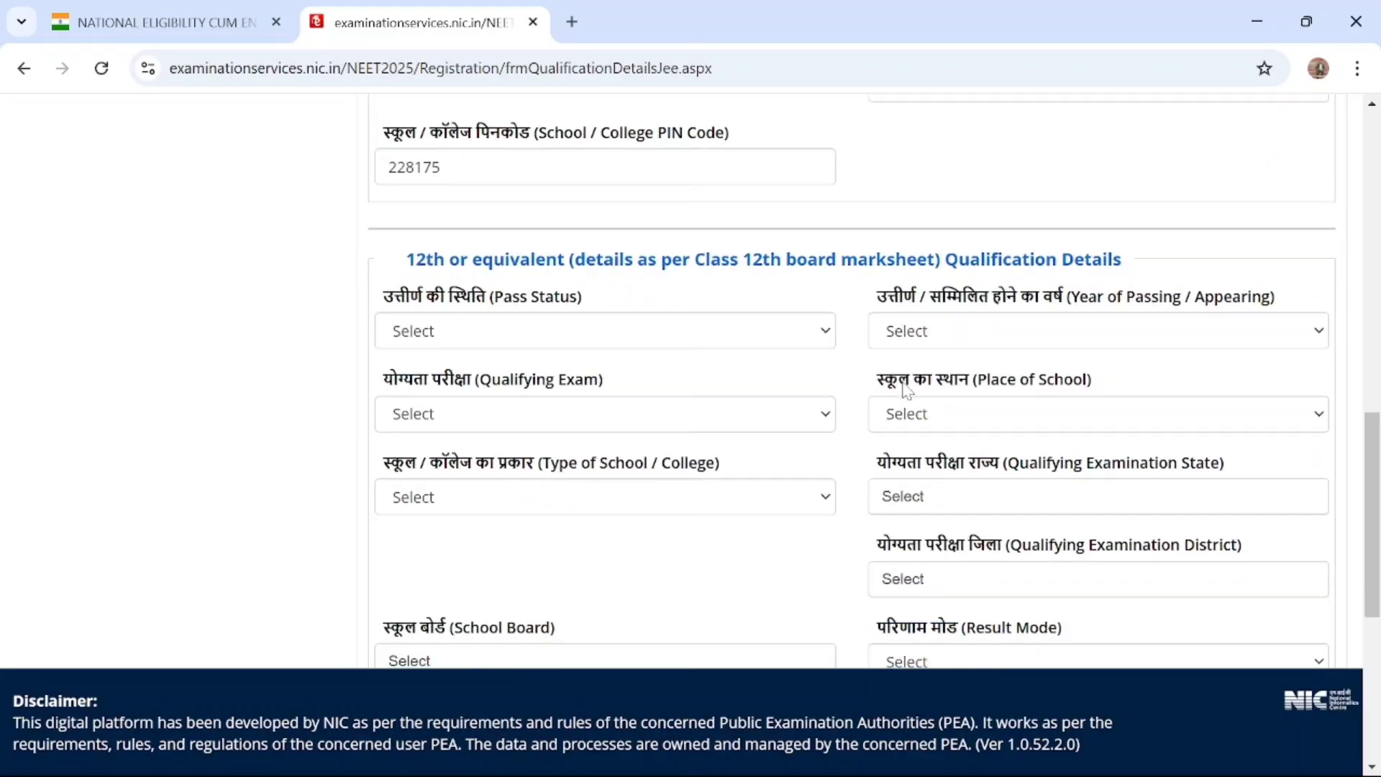
pyautogui.scroll(-2, 906, 390)
pyautogui.click(779, 219)
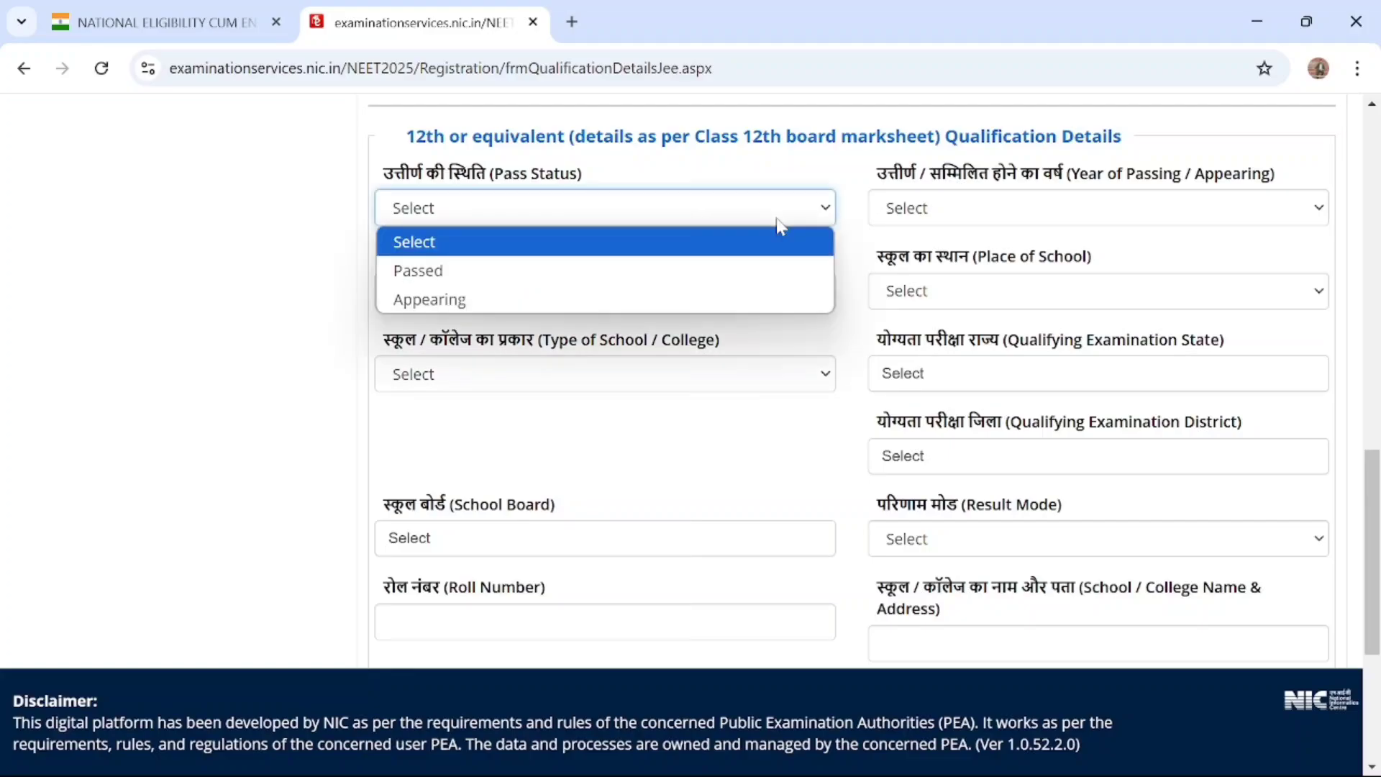
pyautogui.click(679, 273)
# Set the Year of Passing / Appearing for the 12th or equivalent qualification to 2014
pyautogui.click(981, 214)
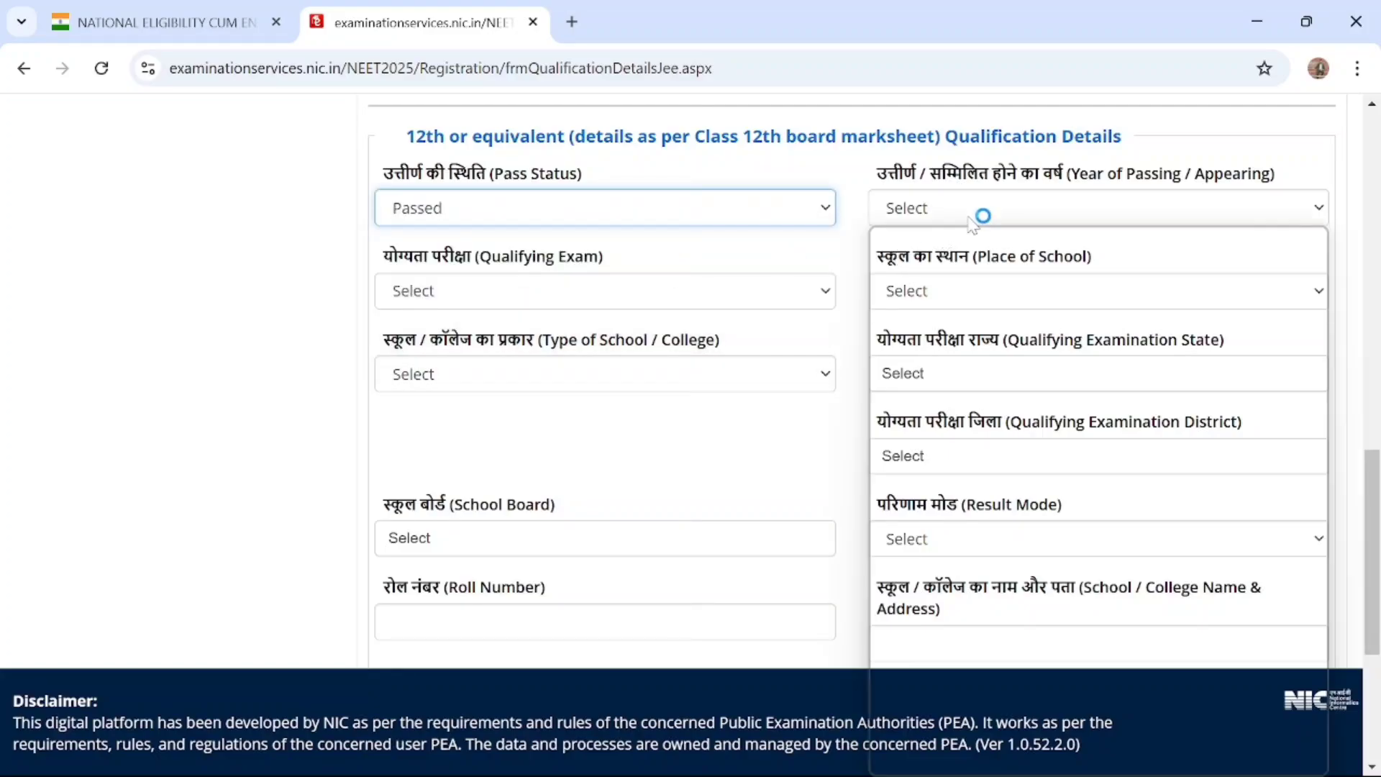
pyautogui.scroll(-5, 940, 509)
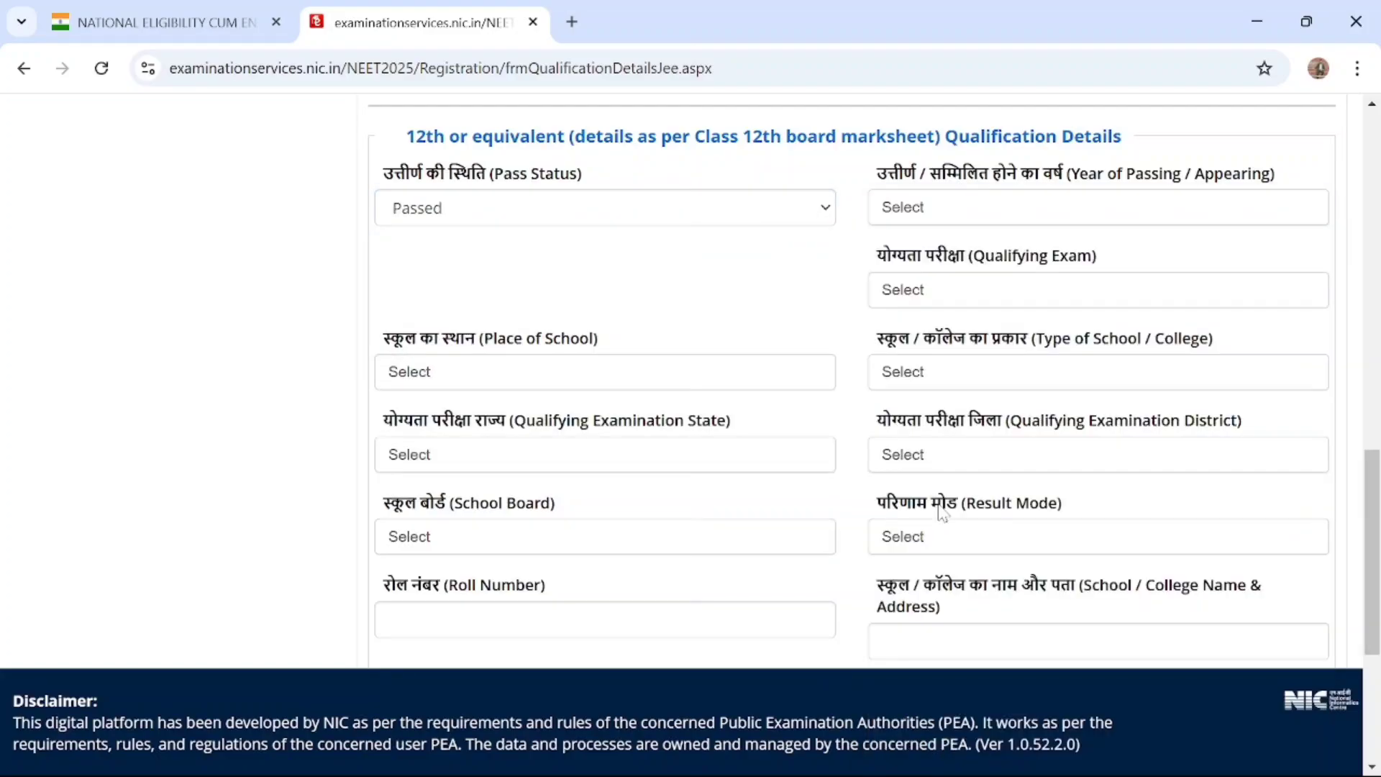
pyautogui.scroll(2, 940, 513)
pyautogui.click(1008, 338)
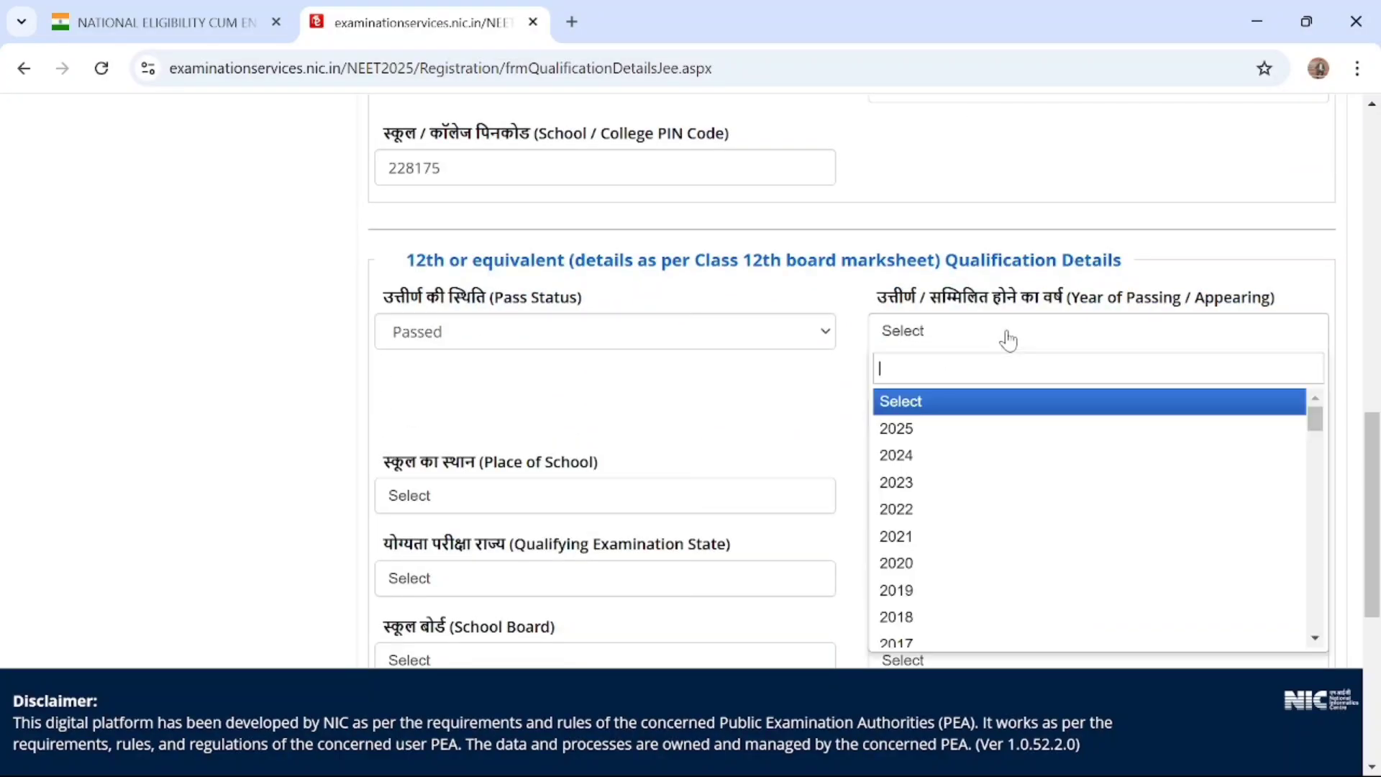
pyautogui.scroll(-8, 972, 493)
pyautogui.scroll(4, 972, 493)
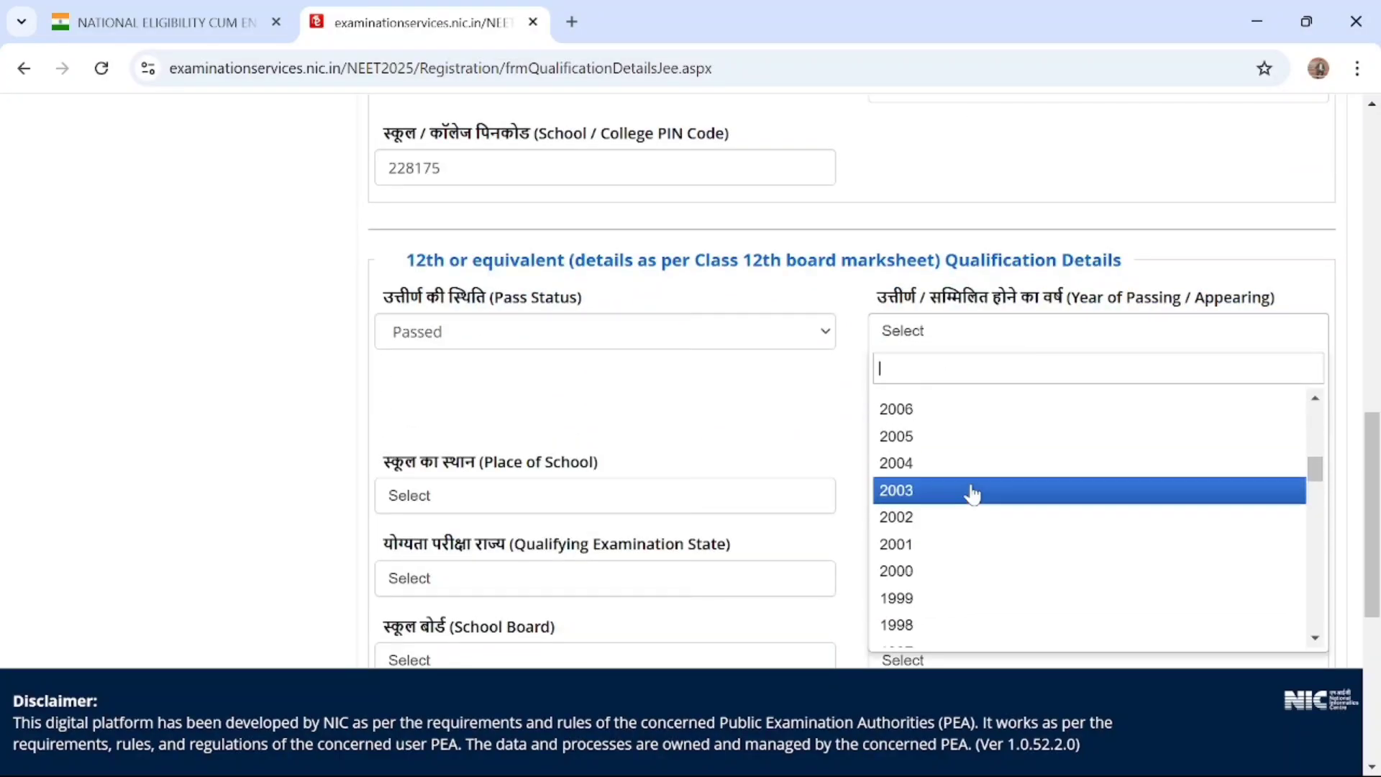
pyautogui.scroll(2, 972, 493)
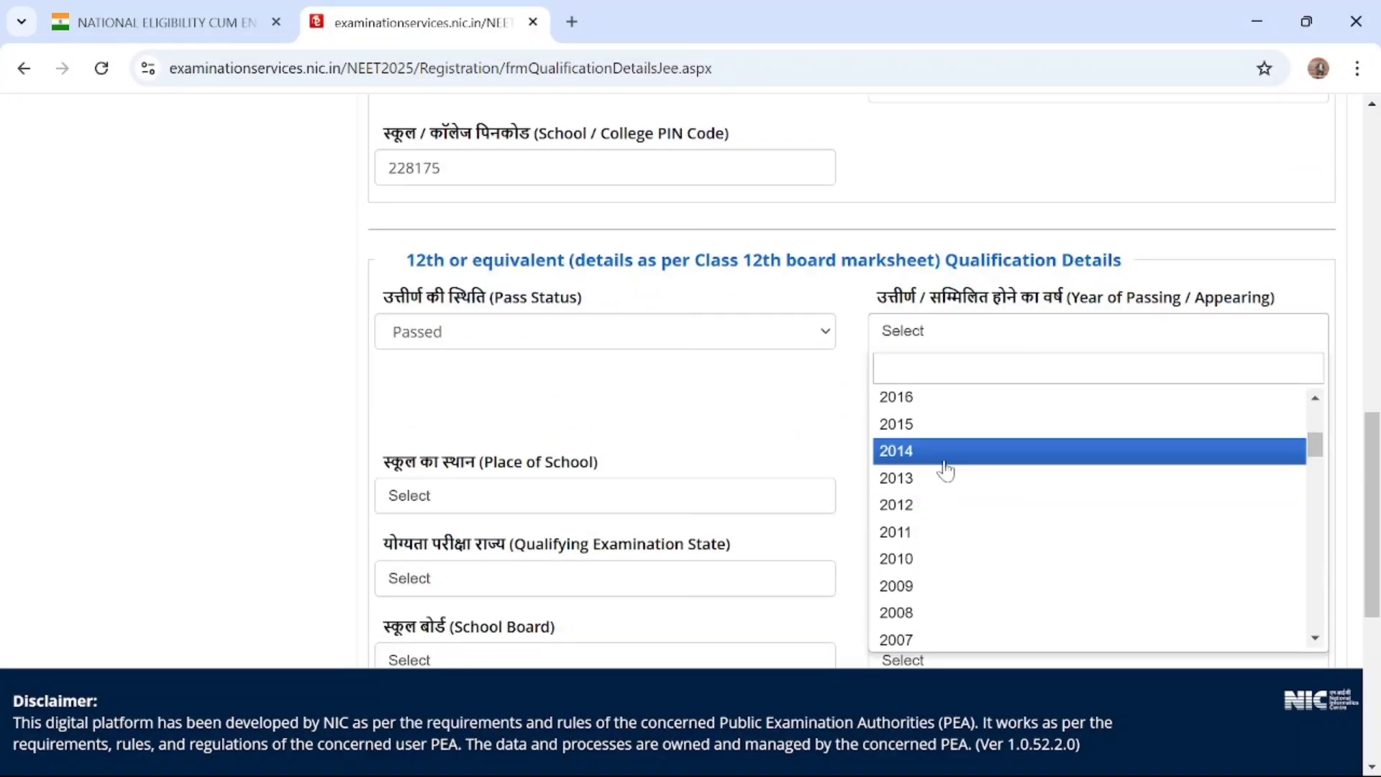
pyautogui.click(944, 468)
# Set the Qualifying Exam for the 12th or equivalent qualification to CODE: 02
pyautogui.scroll(-1, 651, 453)
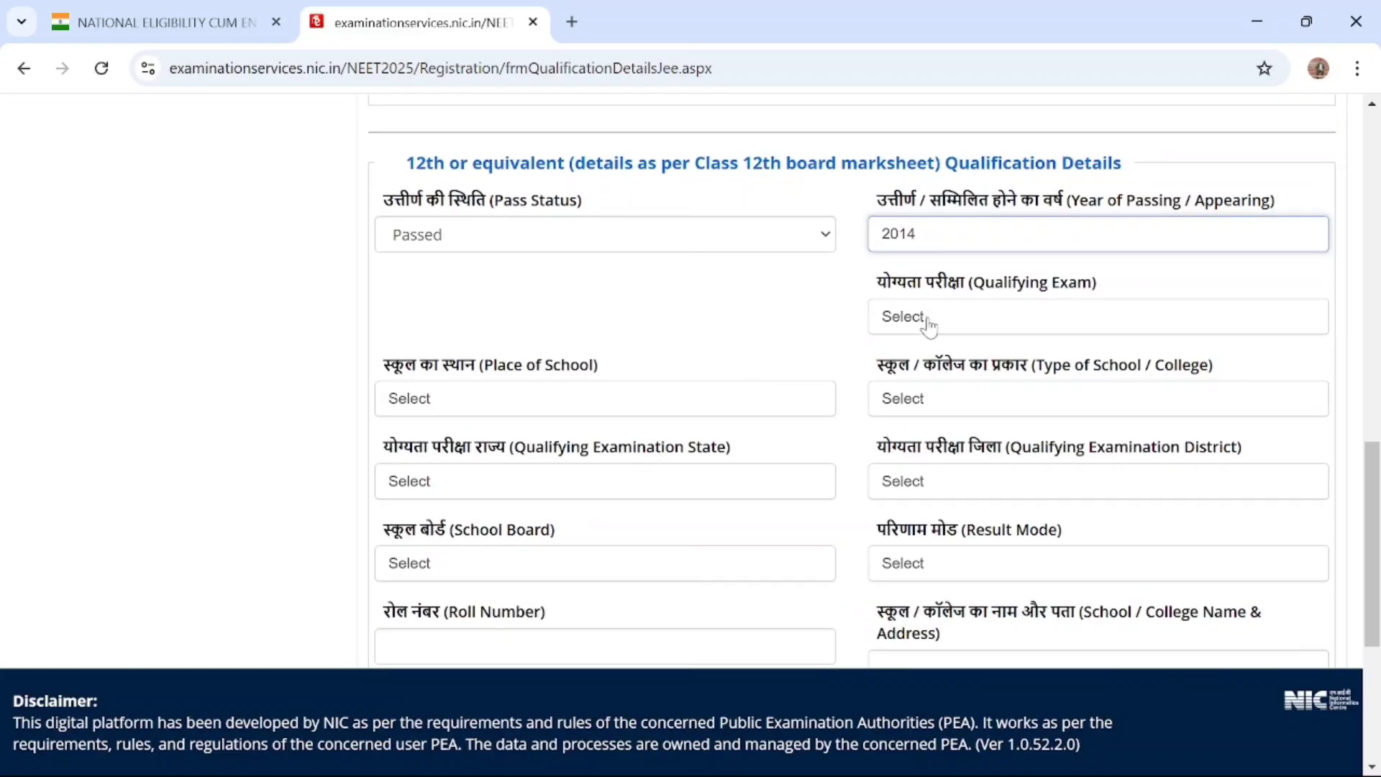
pyautogui.scroll(1, 928, 329)
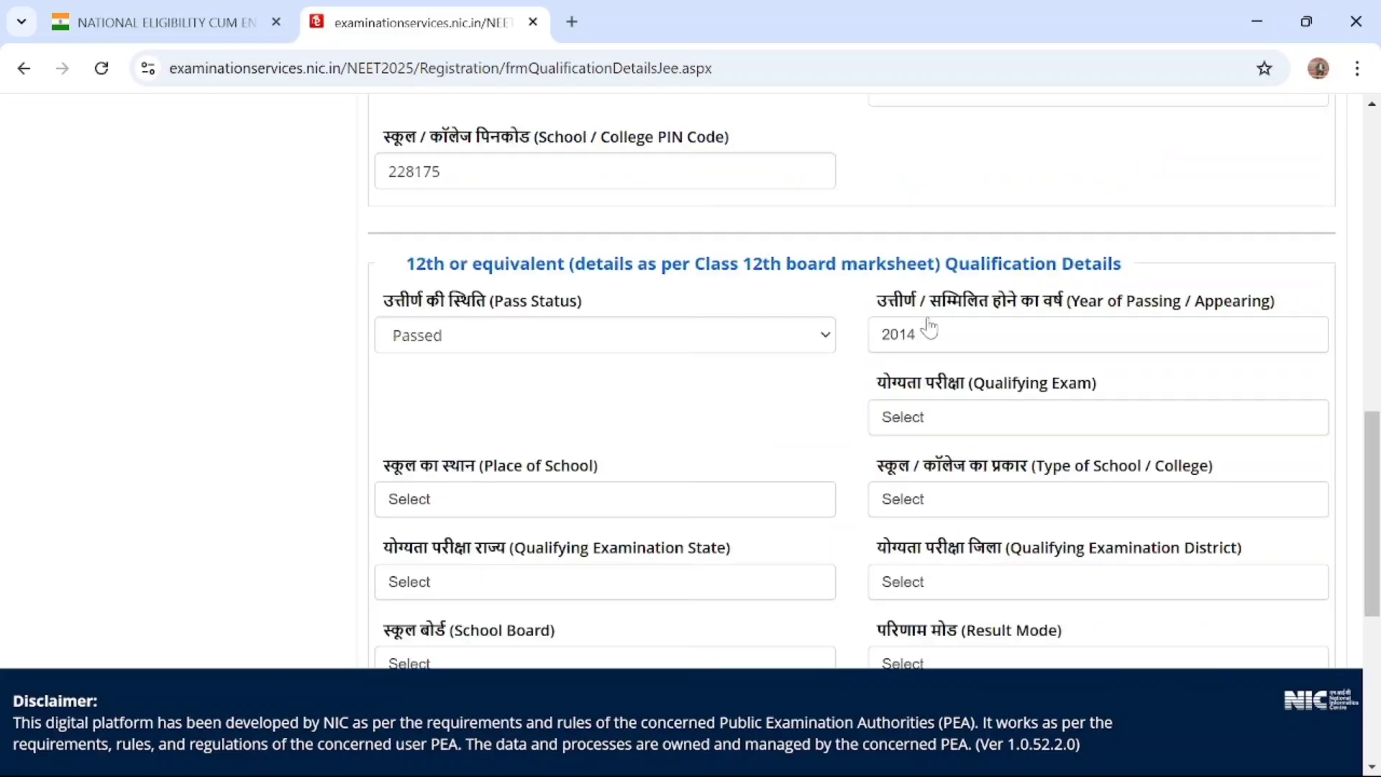
pyautogui.click(918, 425)
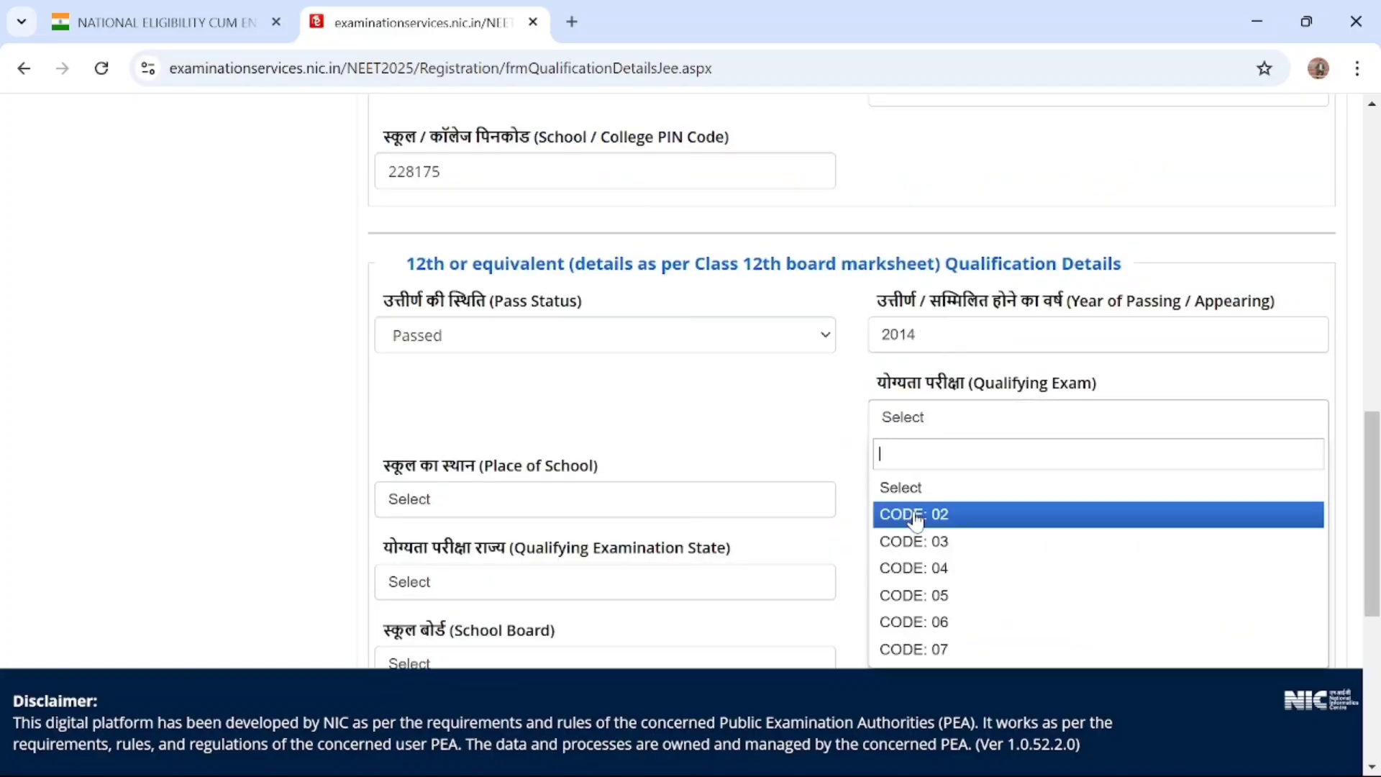
pyautogui.scroll(-3, 980, 410)
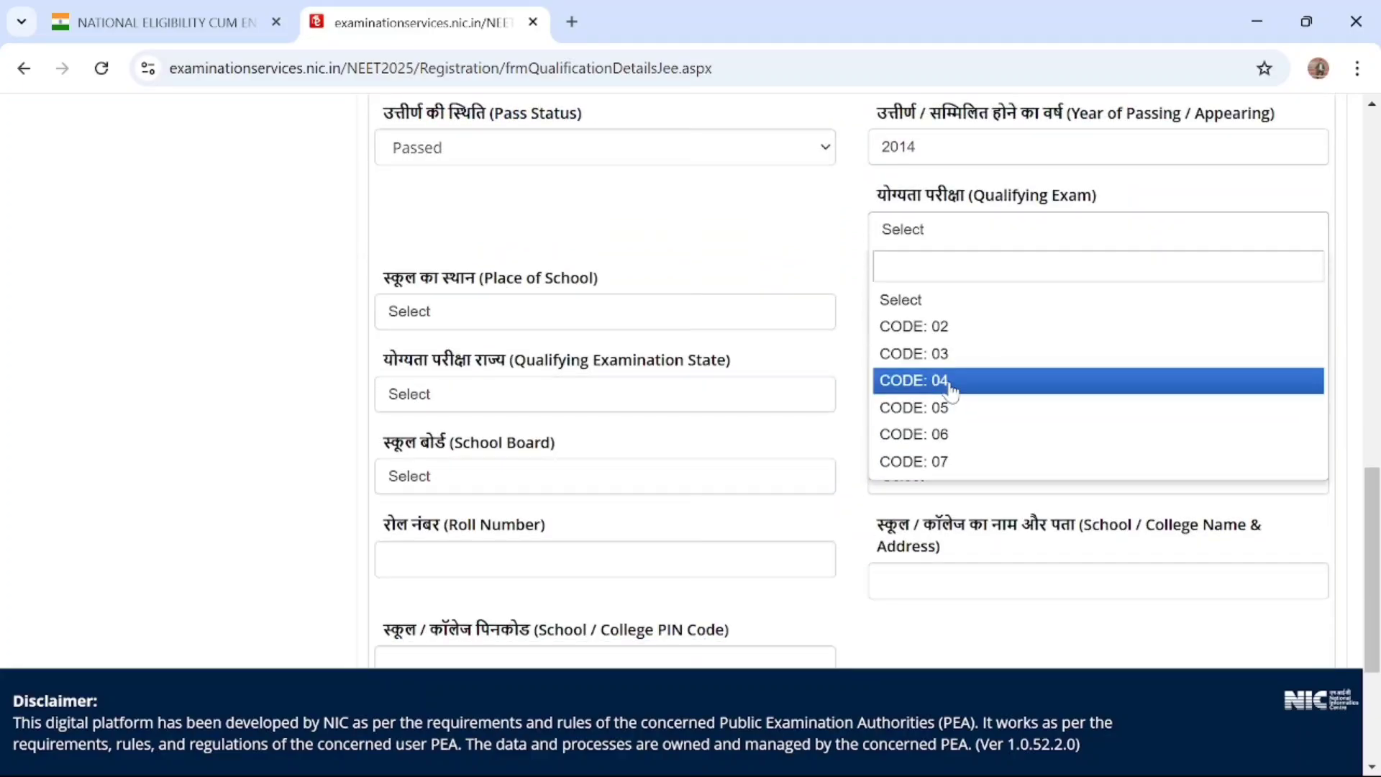
pyautogui.click(939, 326)
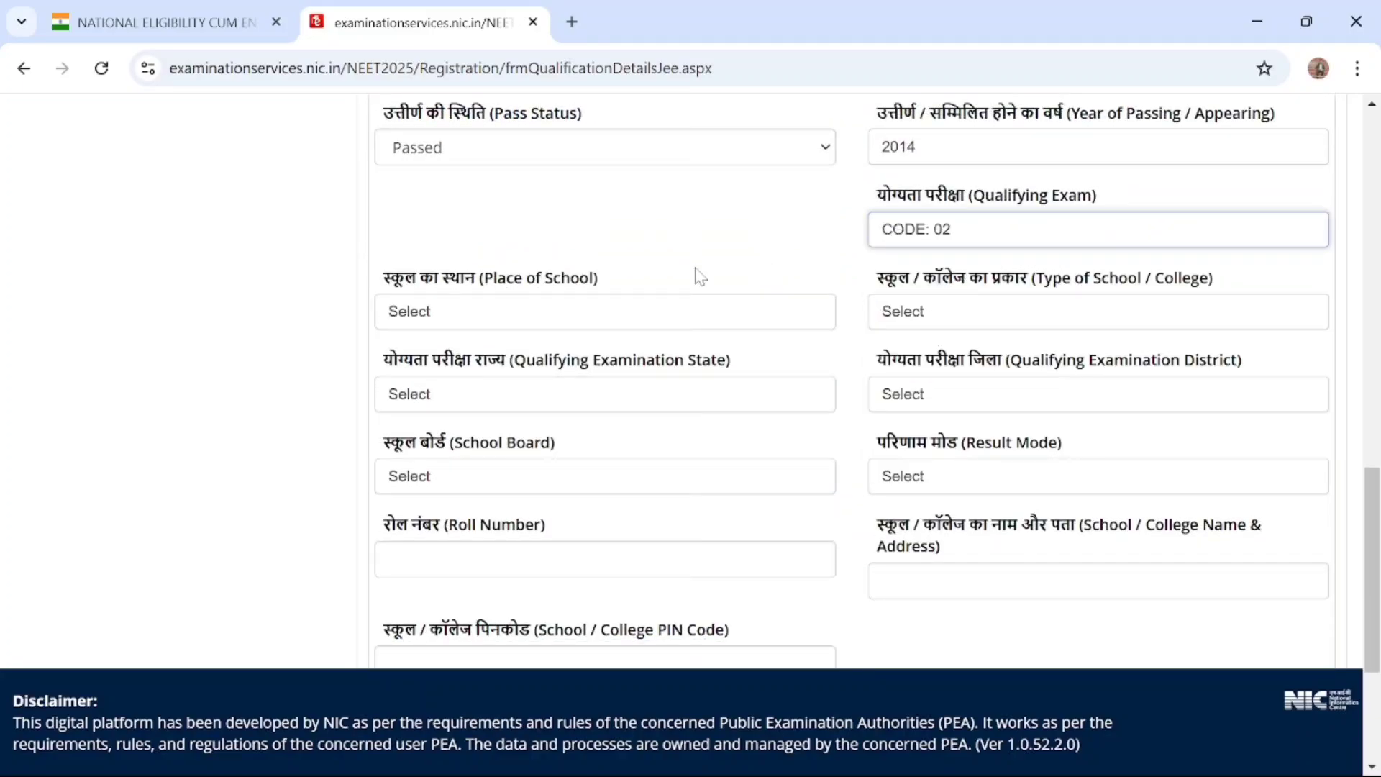
pyautogui.click(660, 279)
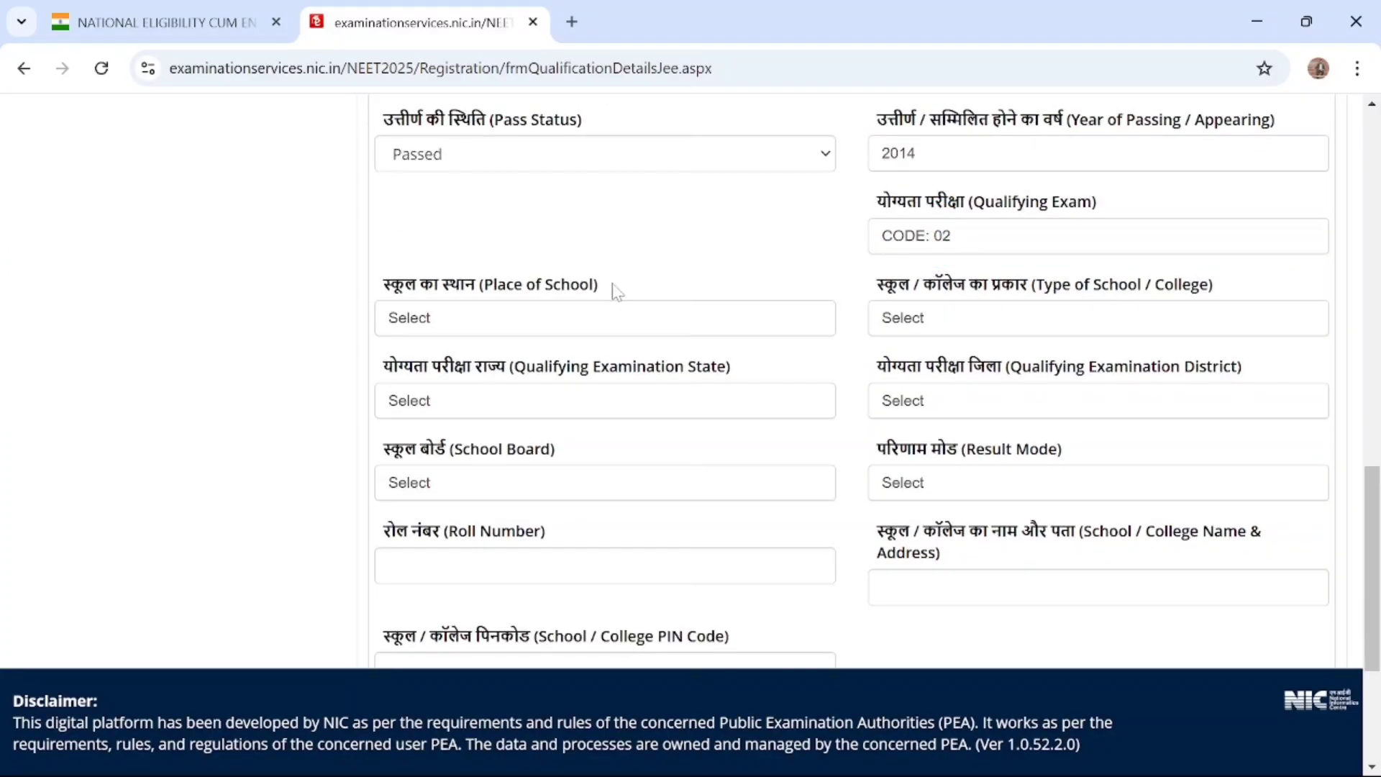
# Set the 12th qualification's Place of School to Rural and the Type of School / College to Government School
pyautogui.click(579, 333)
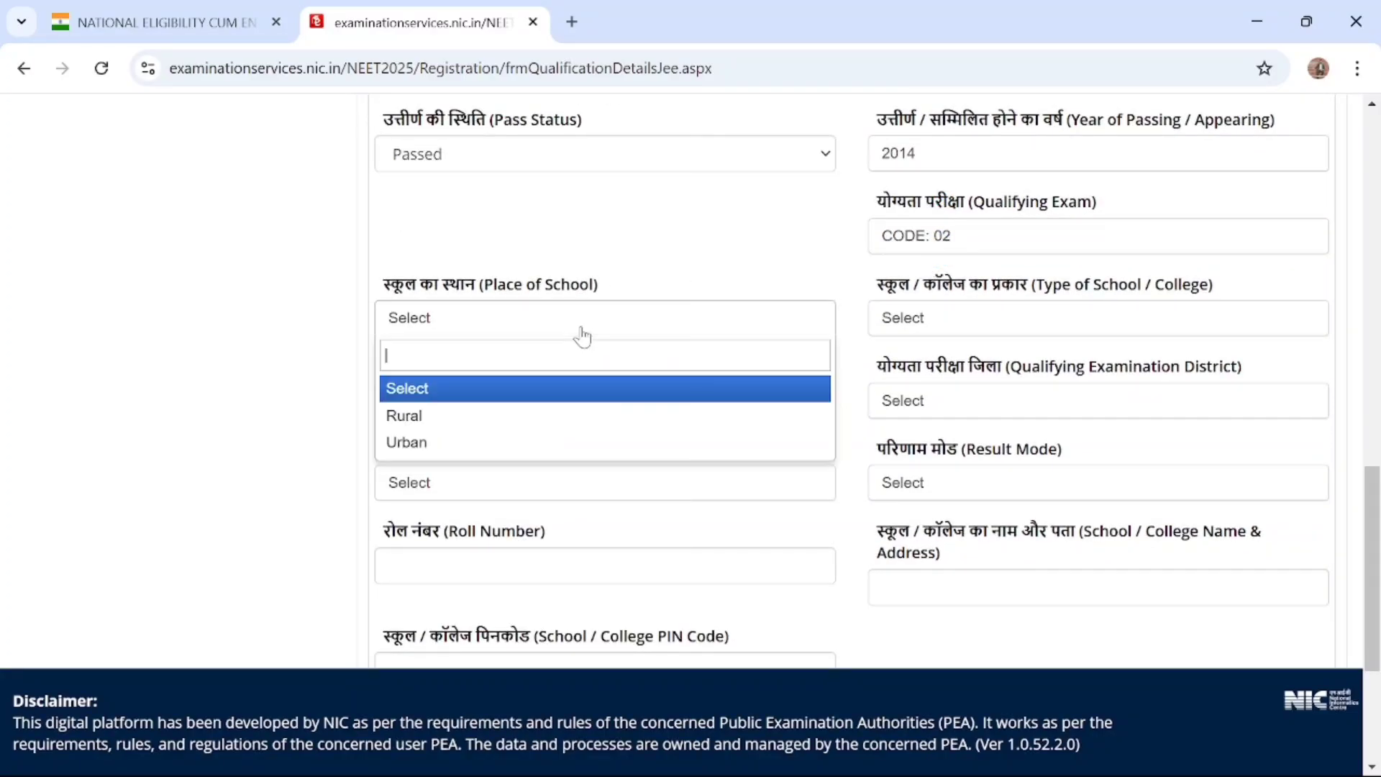
pyautogui.click(486, 424)
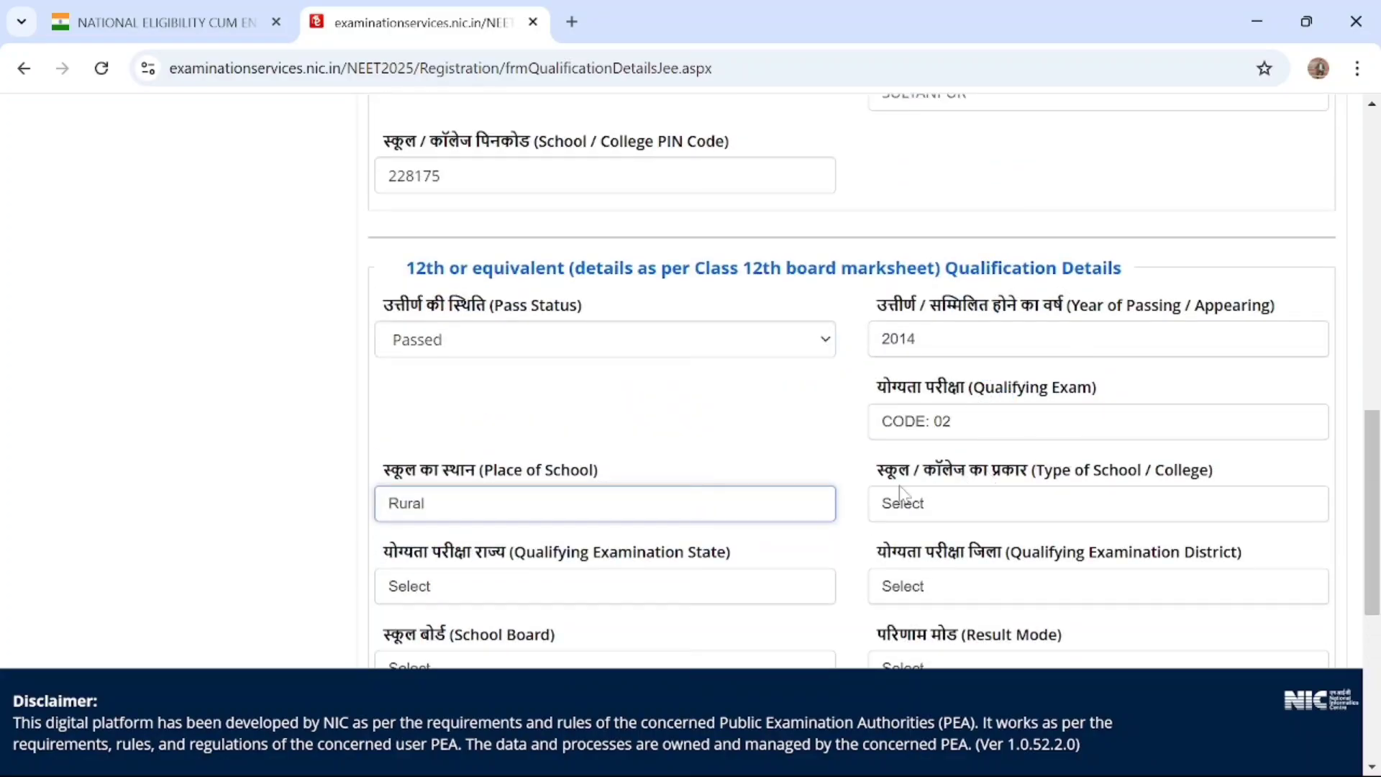
pyautogui.click(936, 431)
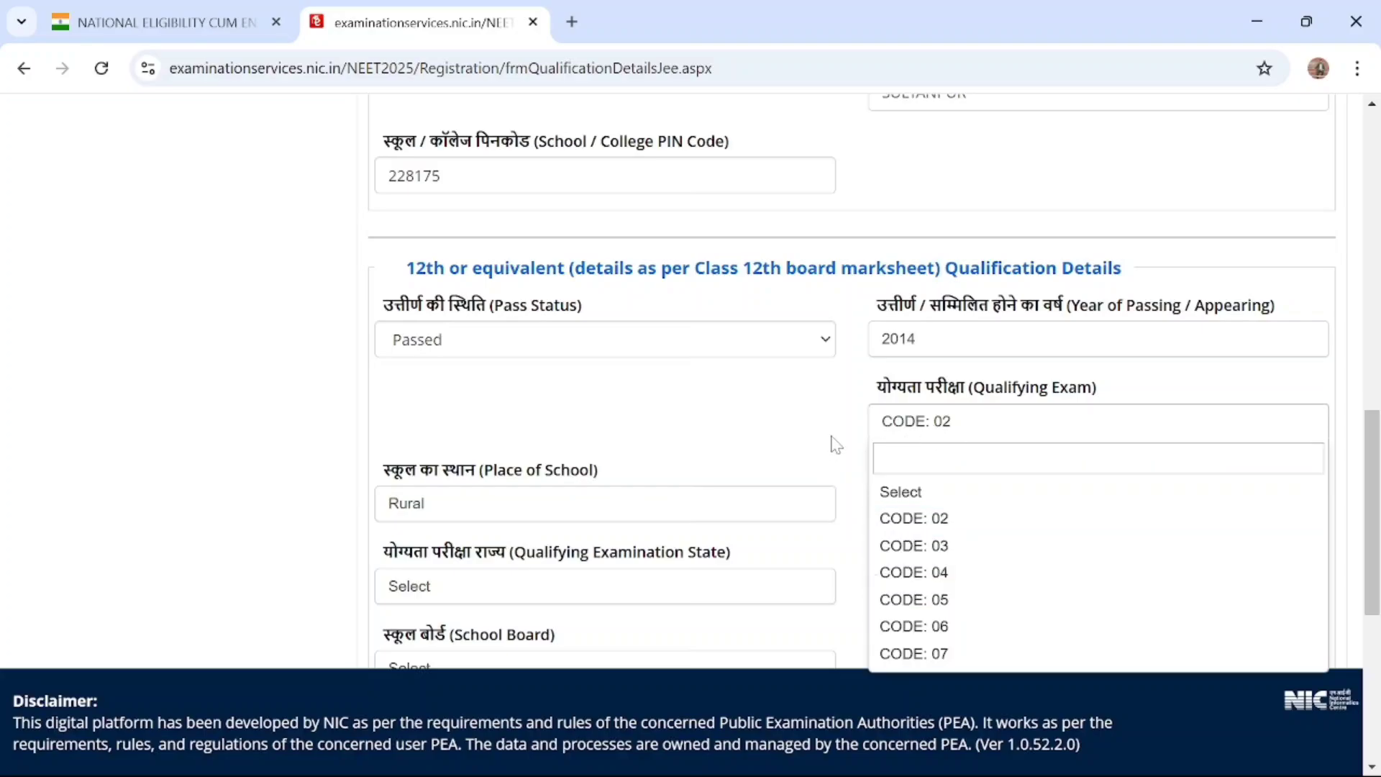
pyautogui.click(592, 468)
pyautogui.scroll(-2, 592, 469)
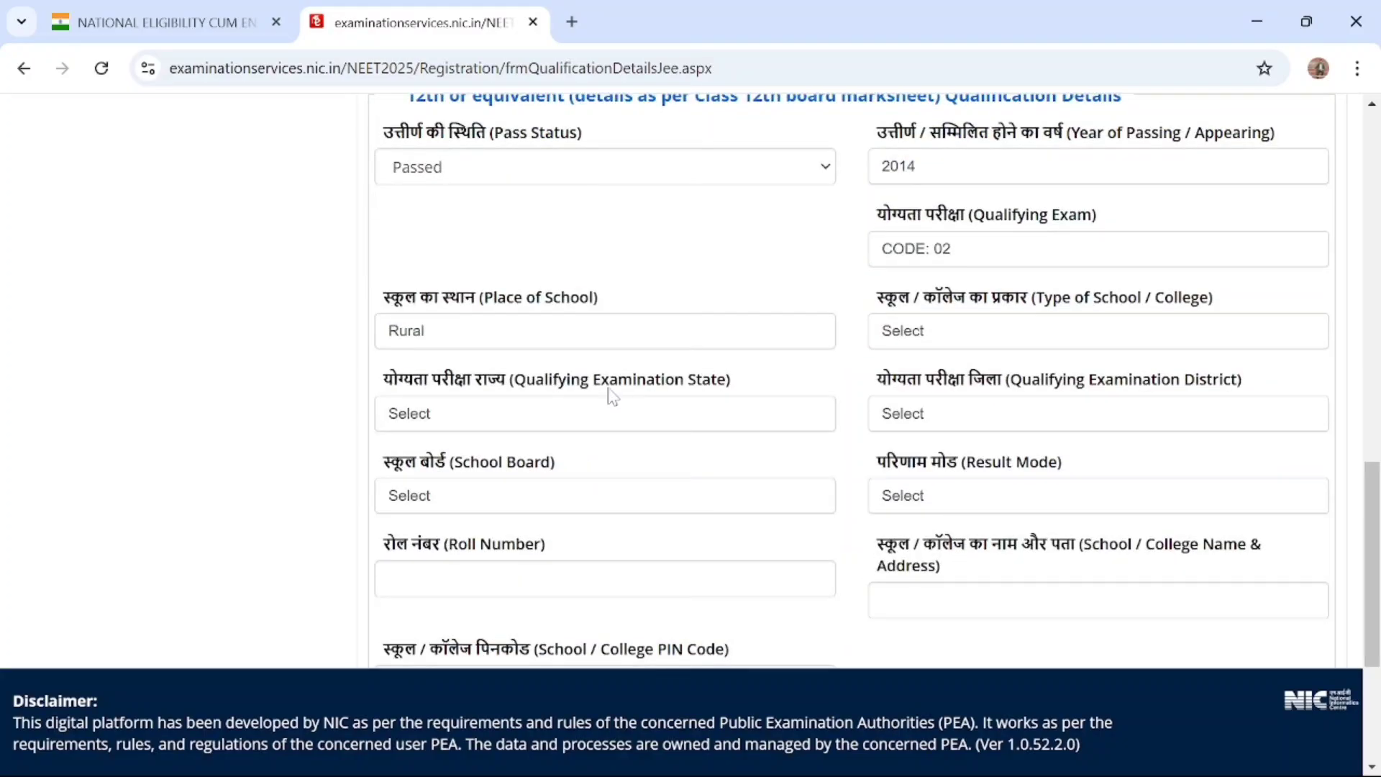
pyautogui.click(978, 350)
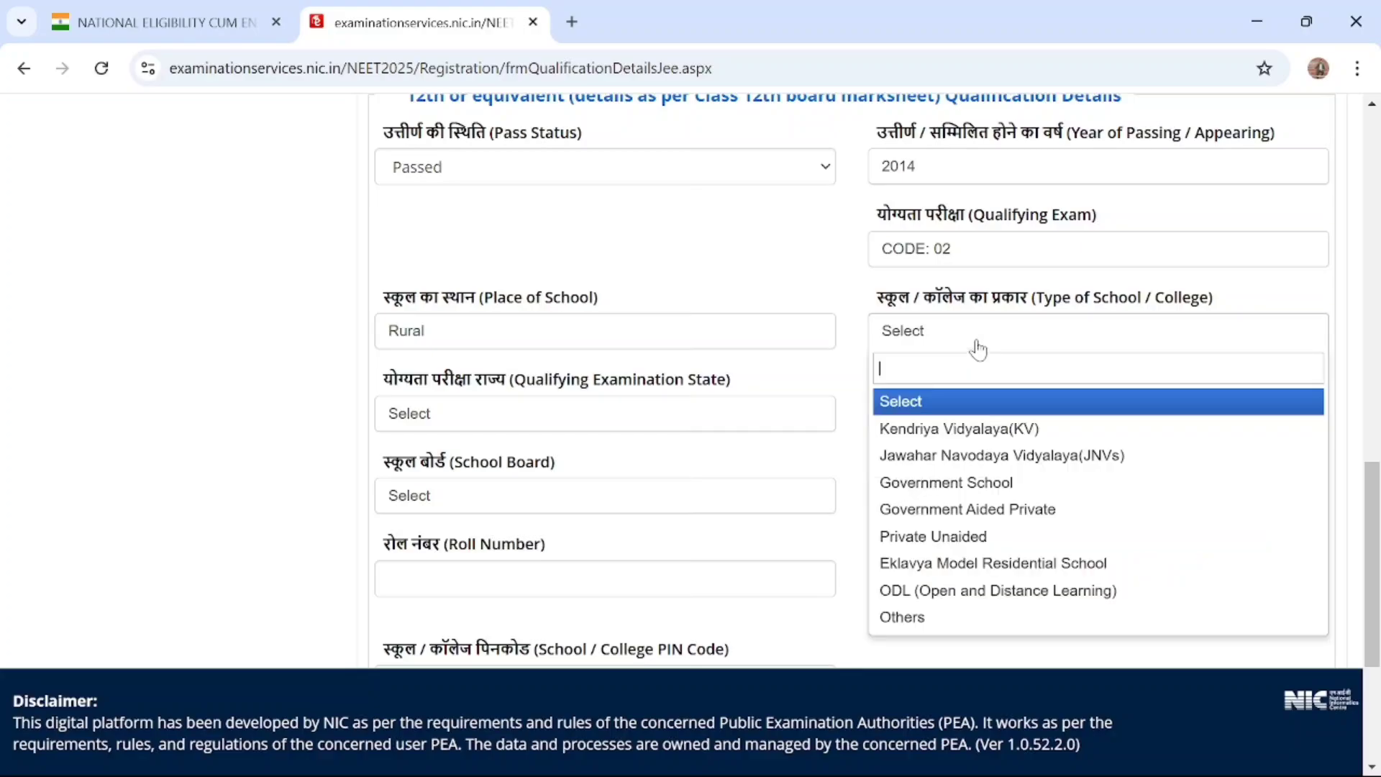
pyautogui.click(960, 486)
# Set the 12th qualification's Qualifying Examination State to UTTAR PRADESH and the Qualifying Examination District to SULTANPUR
pyautogui.click(702, 423)
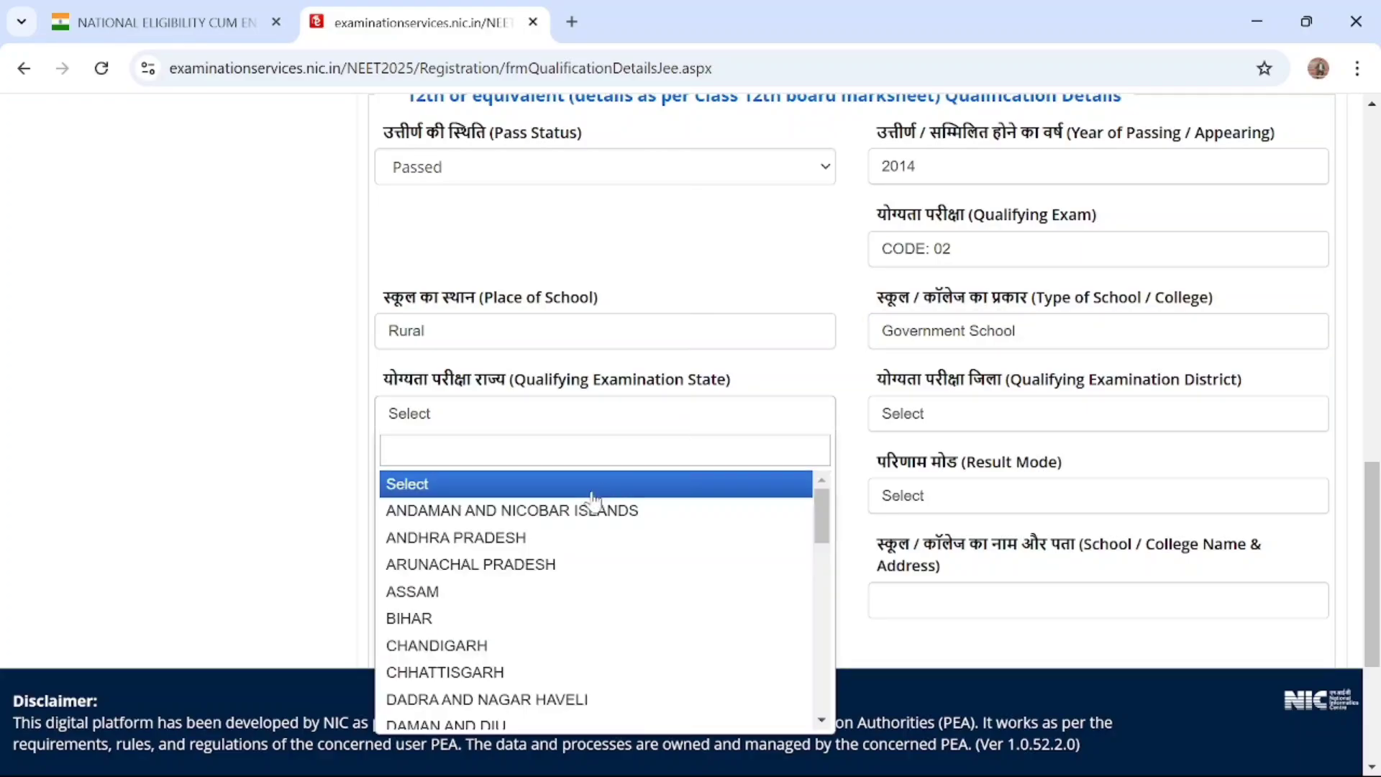
pyautogui.click(485, 428)
pyautogui.scroll(-10, 505, 625)
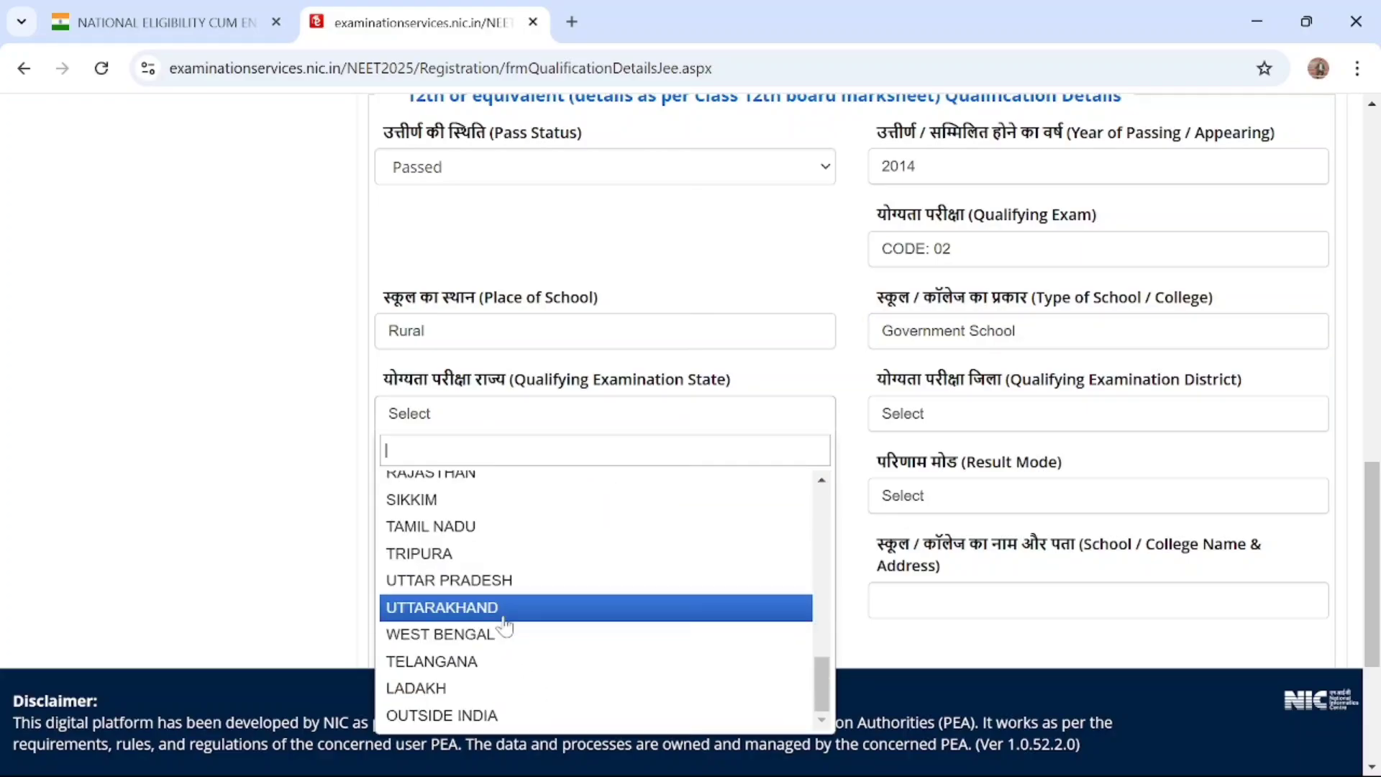
pyautogui.click(500, 584)
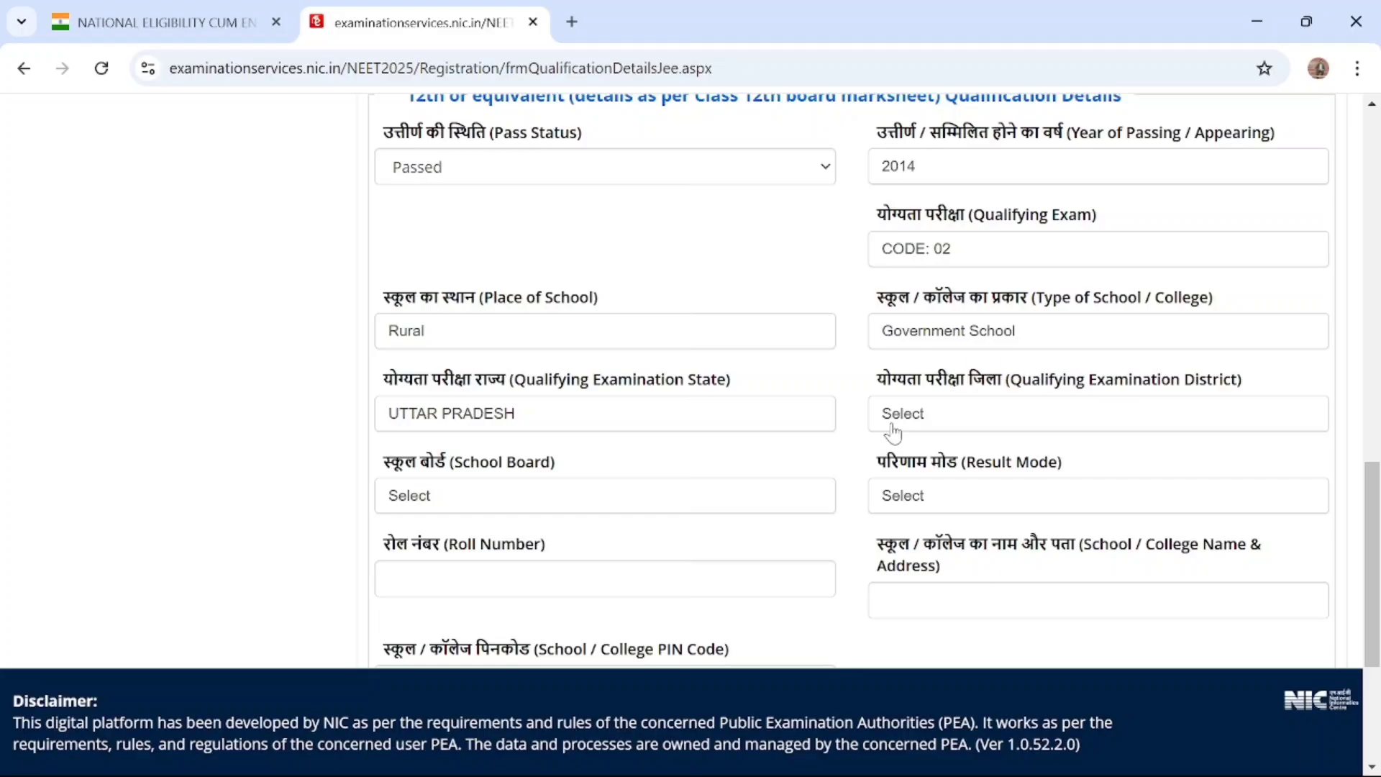
pyautogui.click(940, 416)
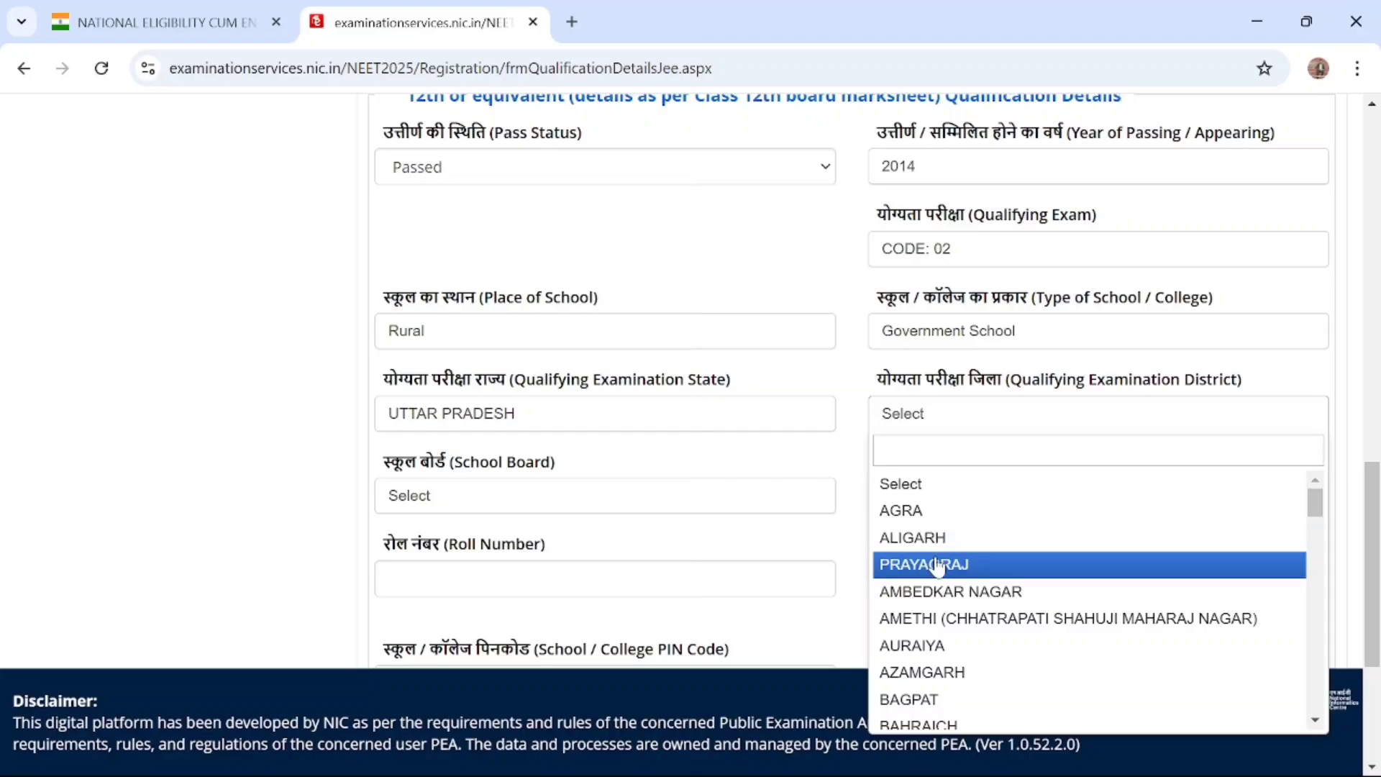
pyautogui.click(937, 566)
pyautogui.click(935, 413)
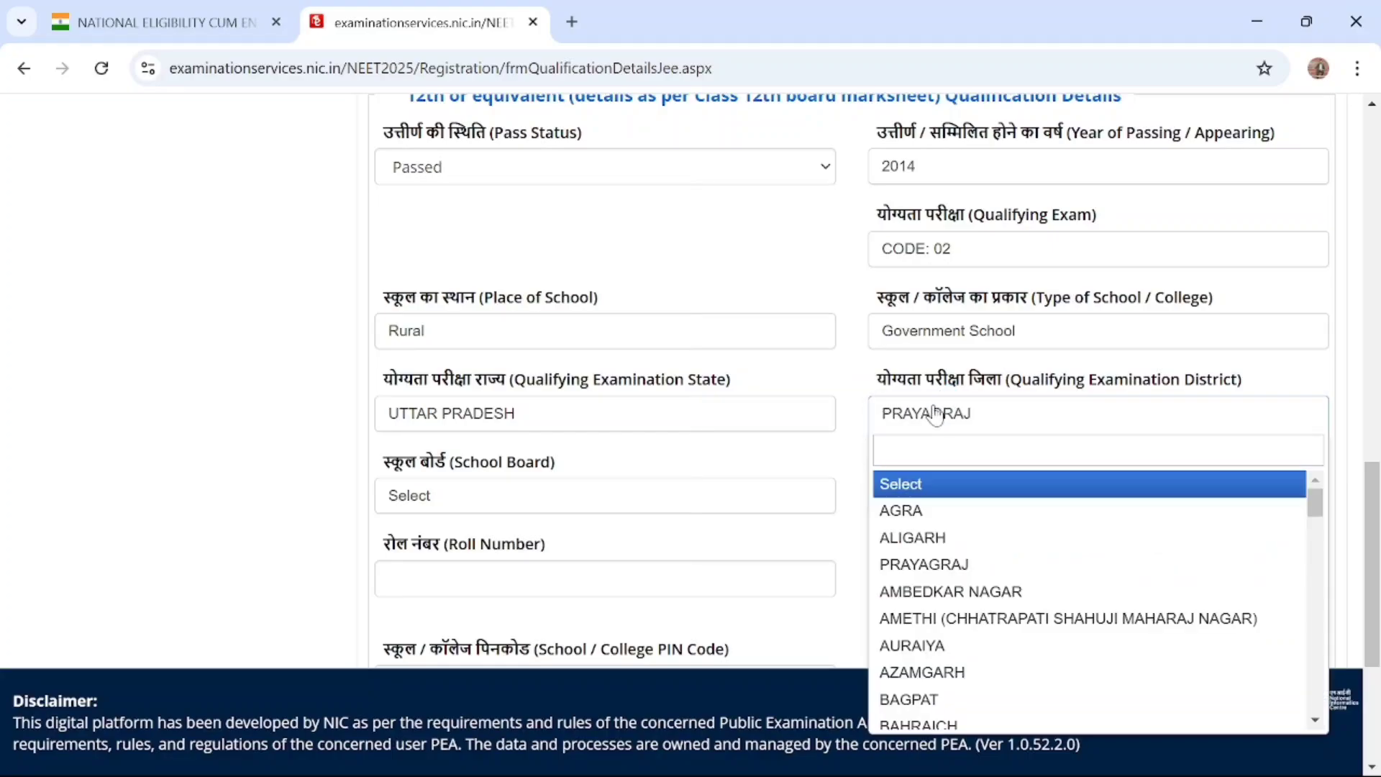
pyautogui.write('su')
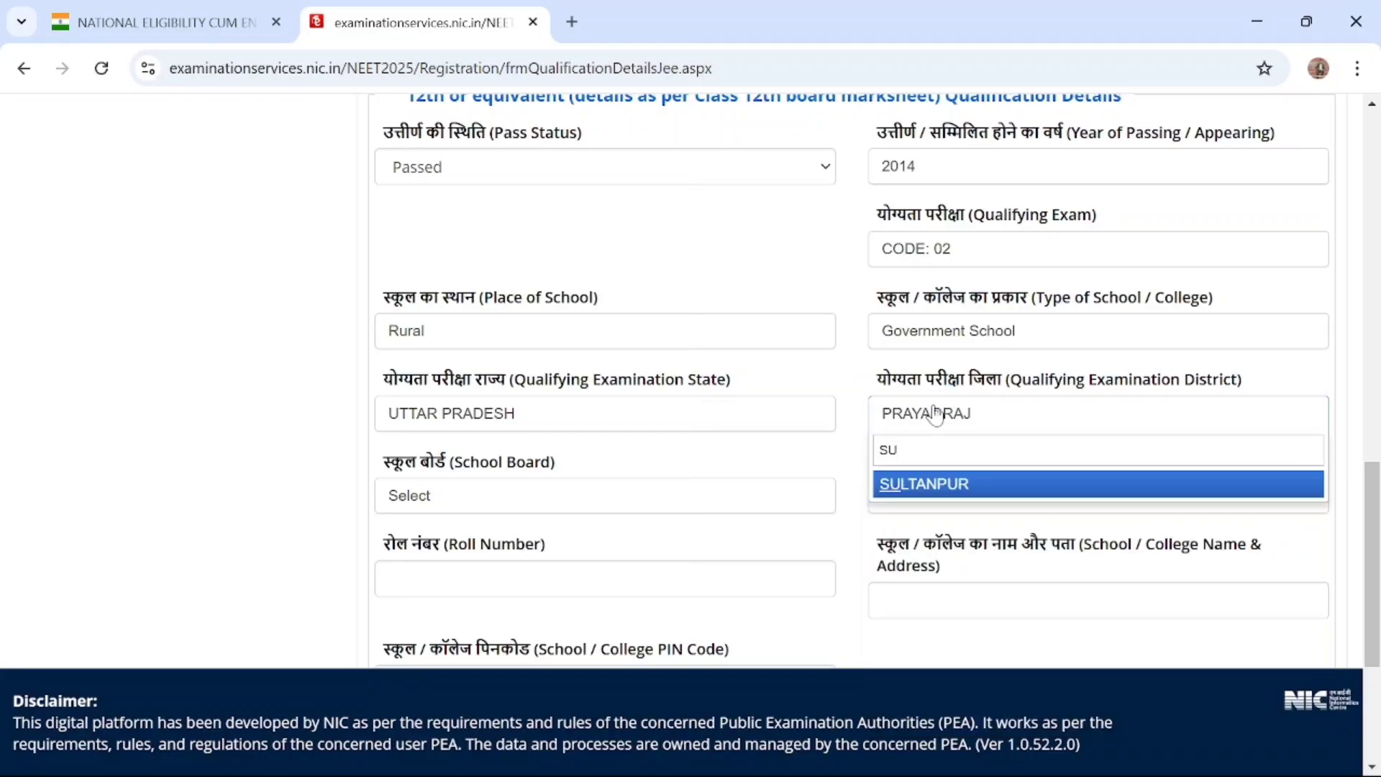
pyautogui.click(963, 486)
# Set the School Board for the 12th qualification to NATIONAL INSTITUTE OF OPEN SCHOOLING
pyautogui.click(568, 501)
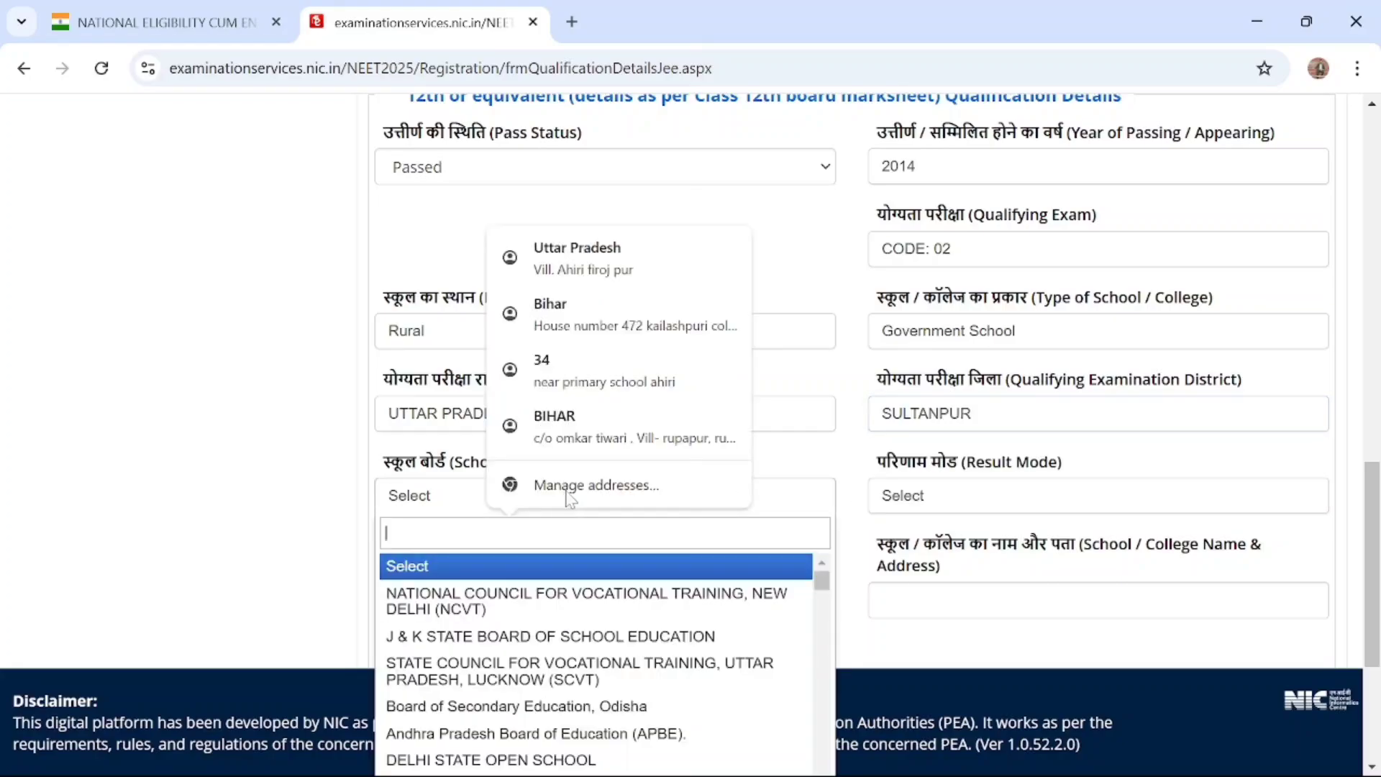
pyautogui.write('N')
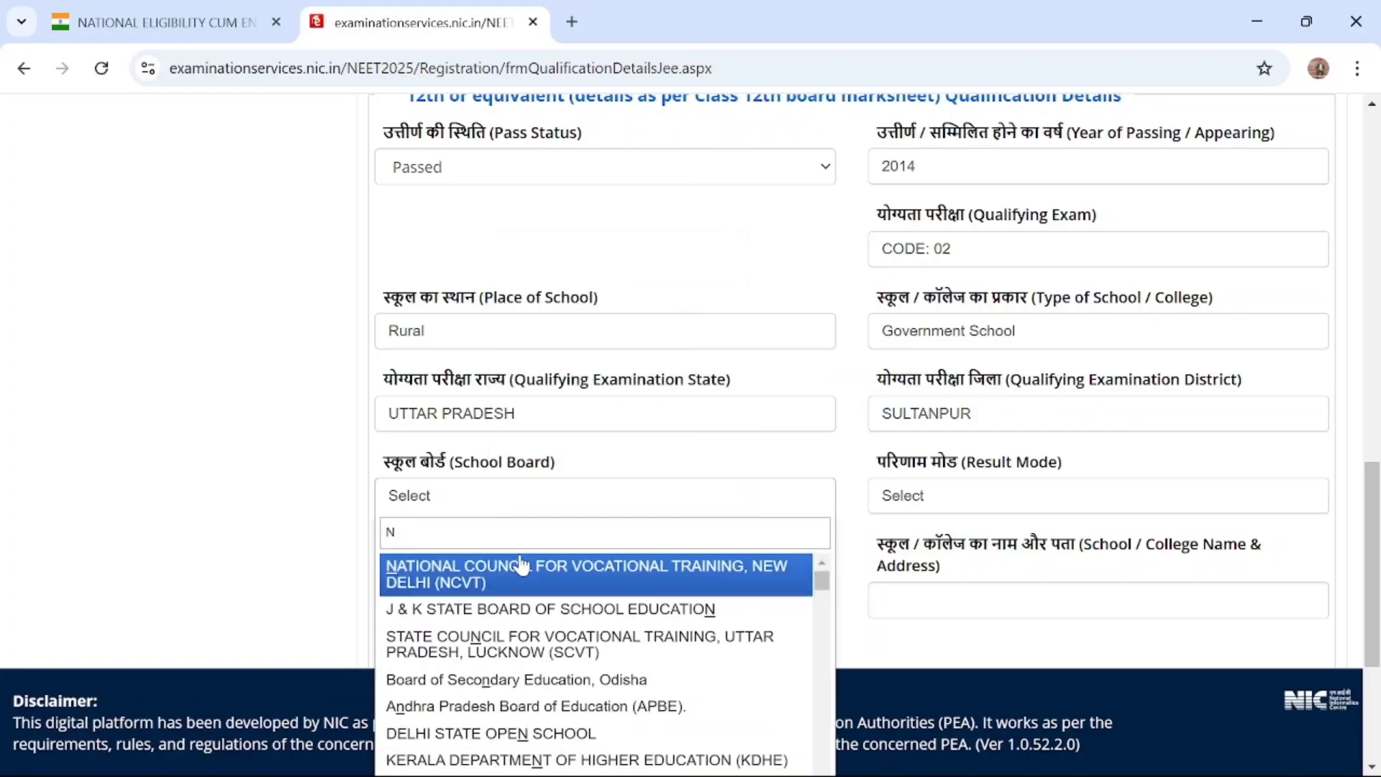
pyautogui.write('S')
pyautogui.press('BackSpace')
pyautogui.write('S')
pyautogui.click(524, 608)
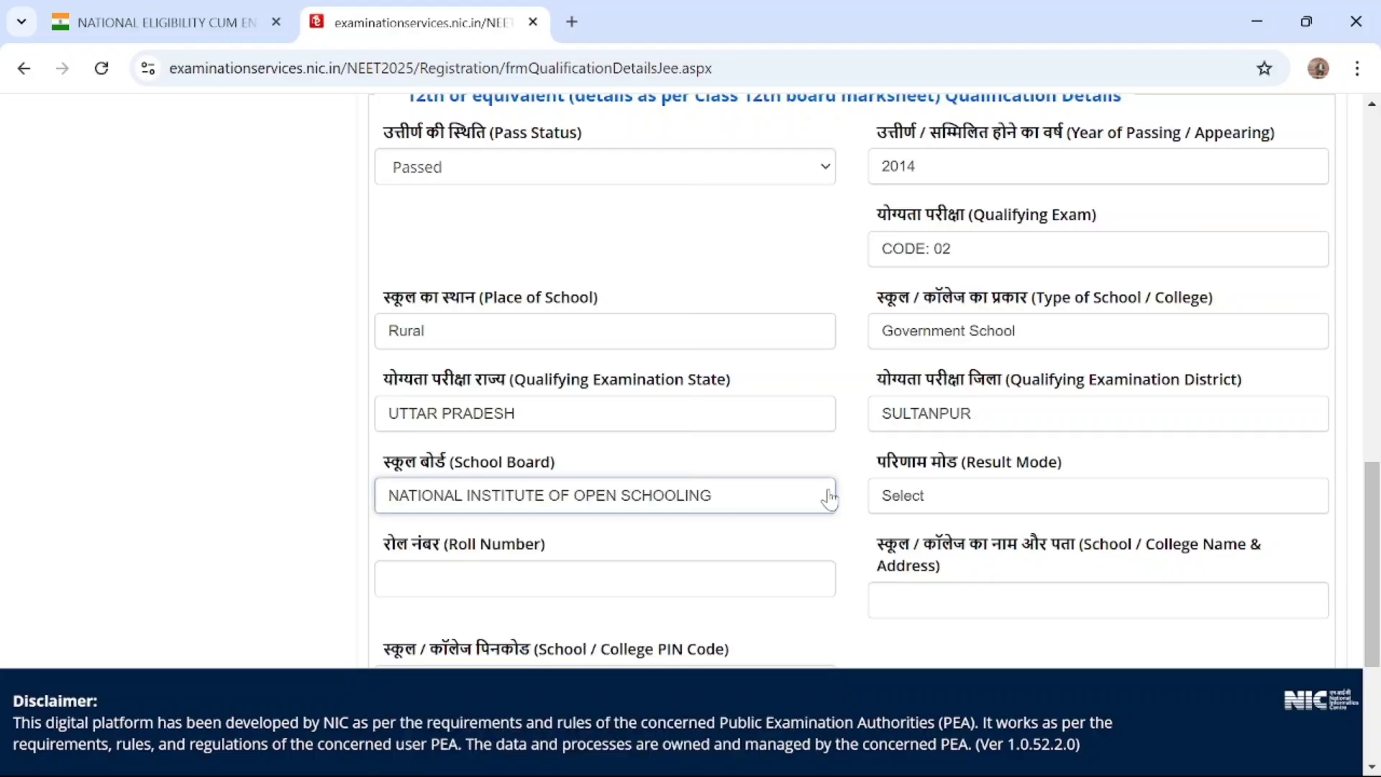
# Set the Result Mode for the 12th qualification to Percentage
pyautogui.scroll(-2, 830, 498)
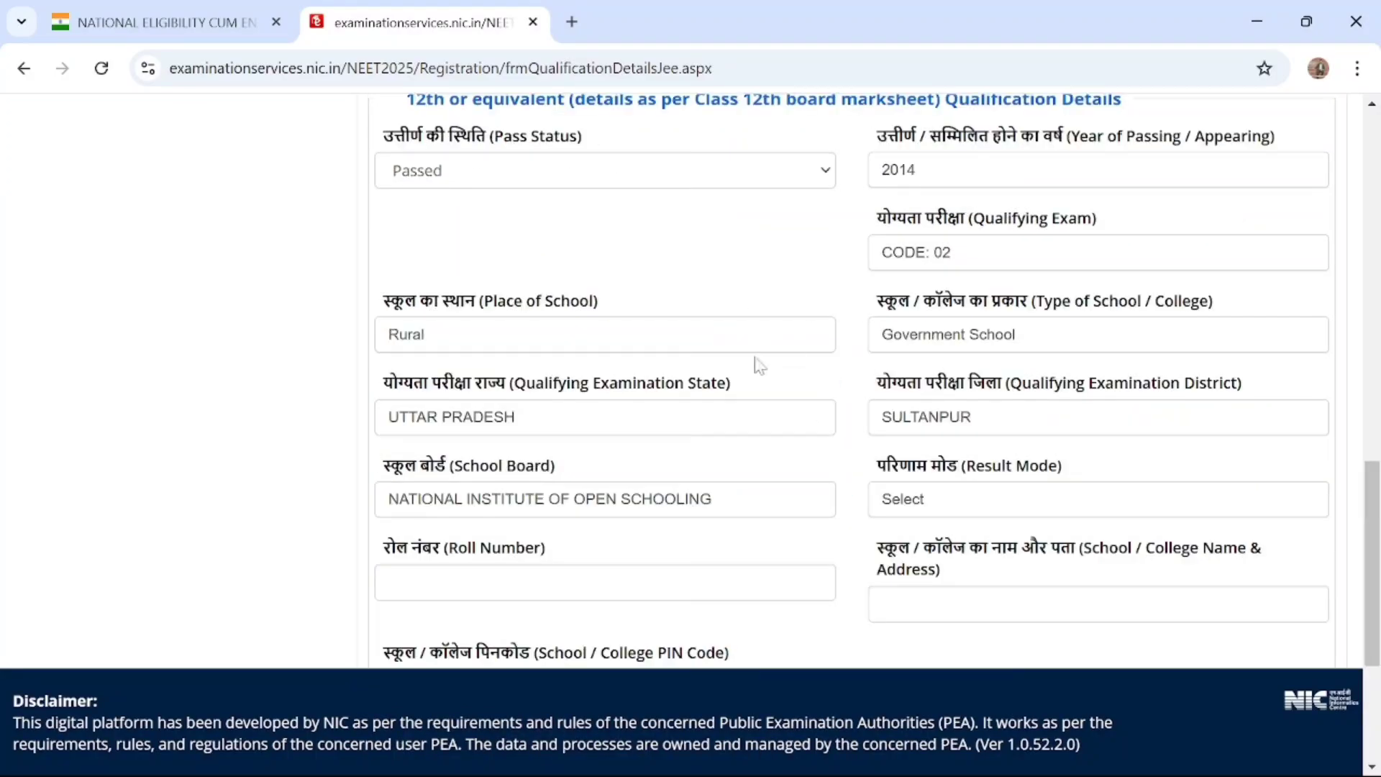
pyautogui.scroll(-2, 749, 444)
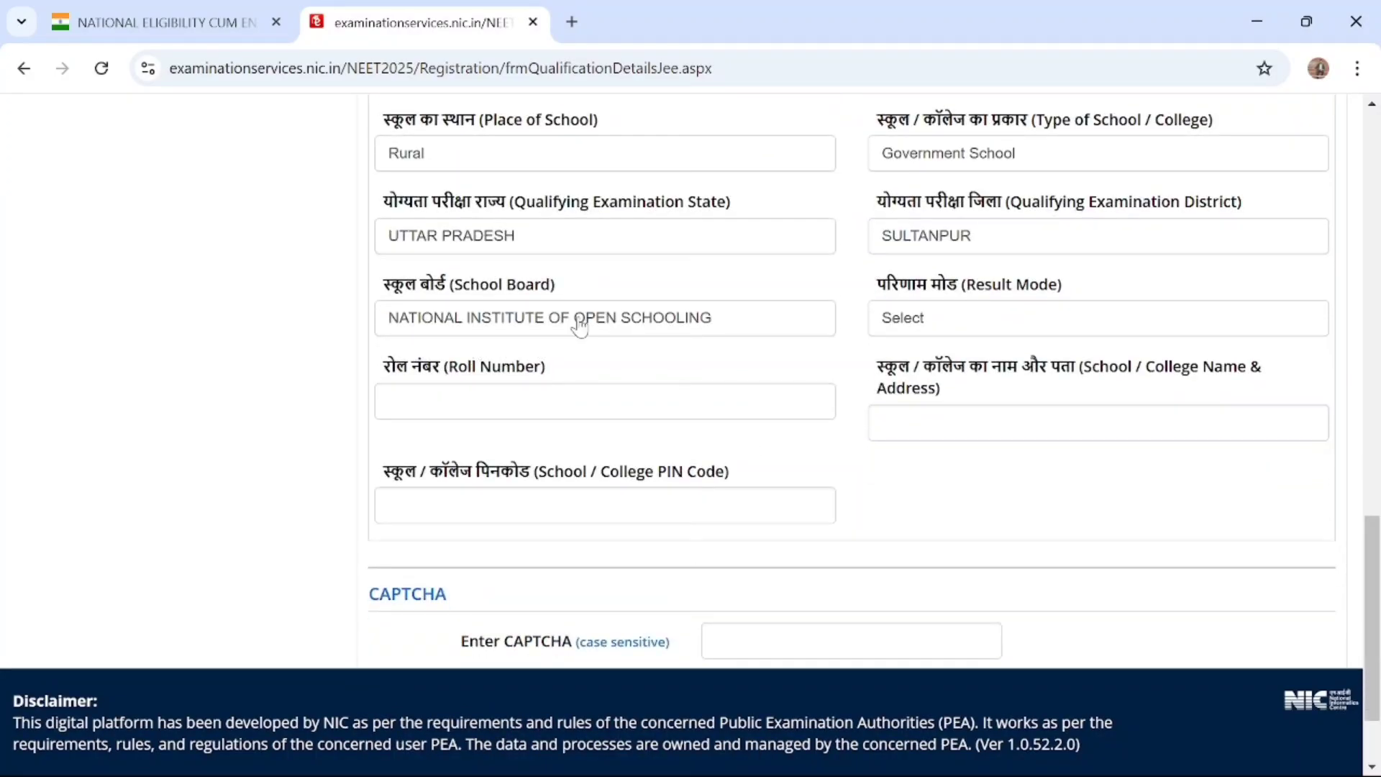
pyautogui.click(948, 316)
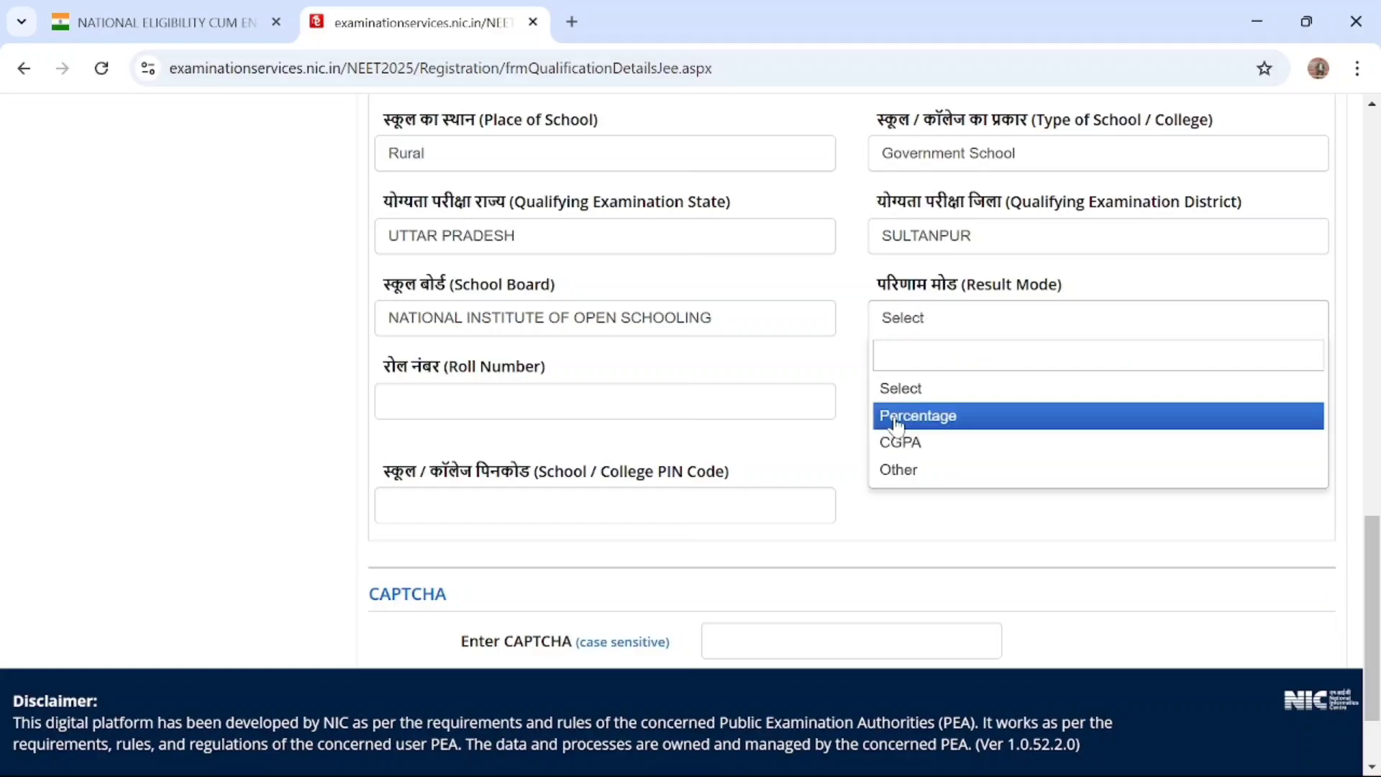
pyautogui.click(901, 447)
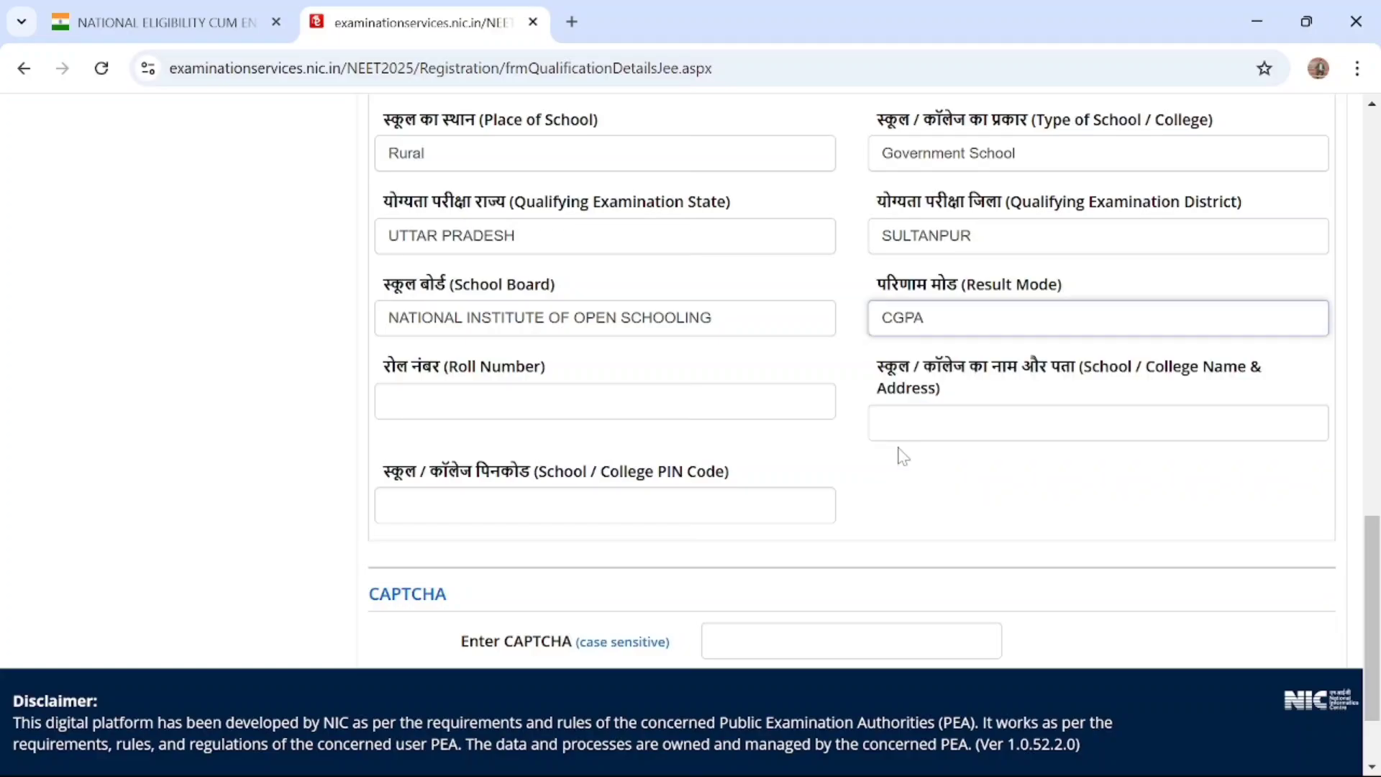
pyautogui.click(933, 328)
pyautogui.click(927, 415)
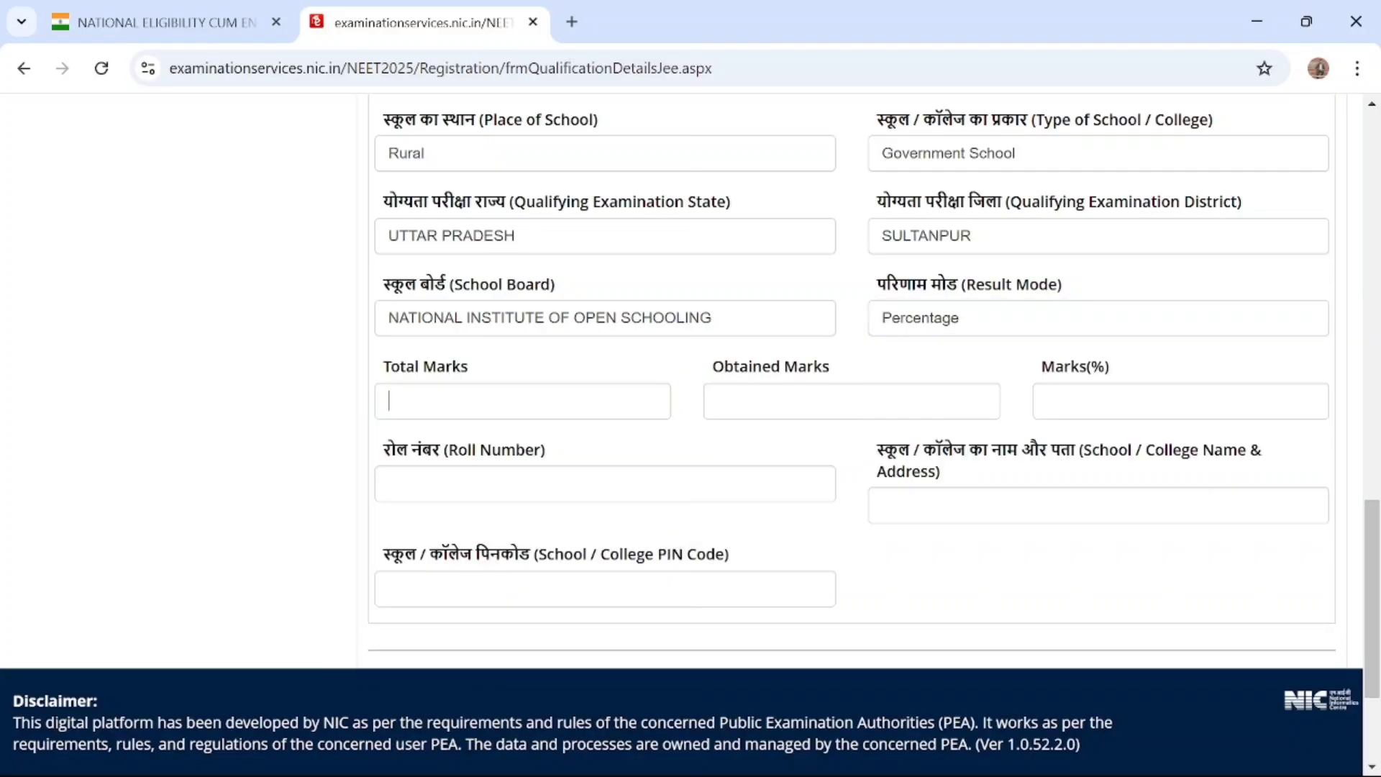
# Enter 500 as the Total Marks and 455 as the Obtained Marks for the 12th qualification
pyautogui.click(388, 401)
pyautogui.write('500')
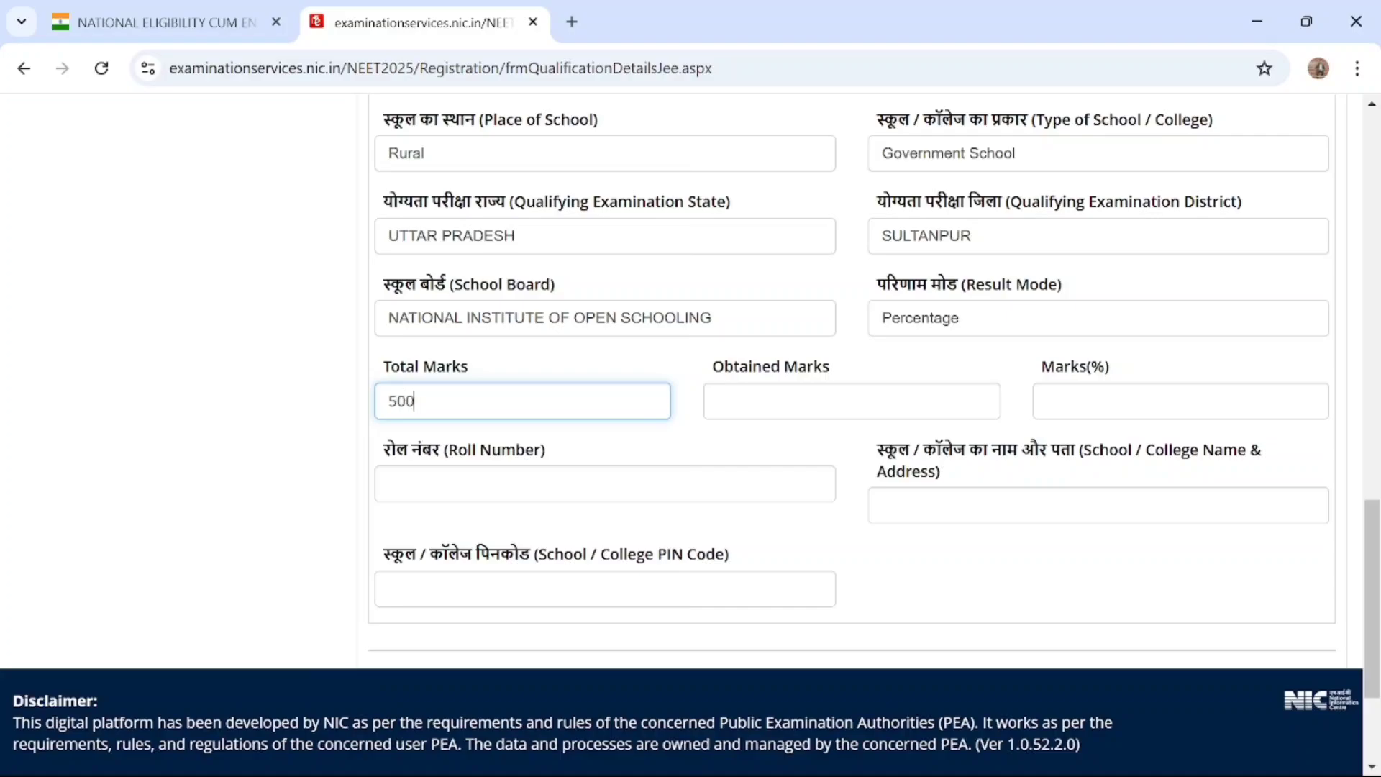
pyautogui.press('Tab')
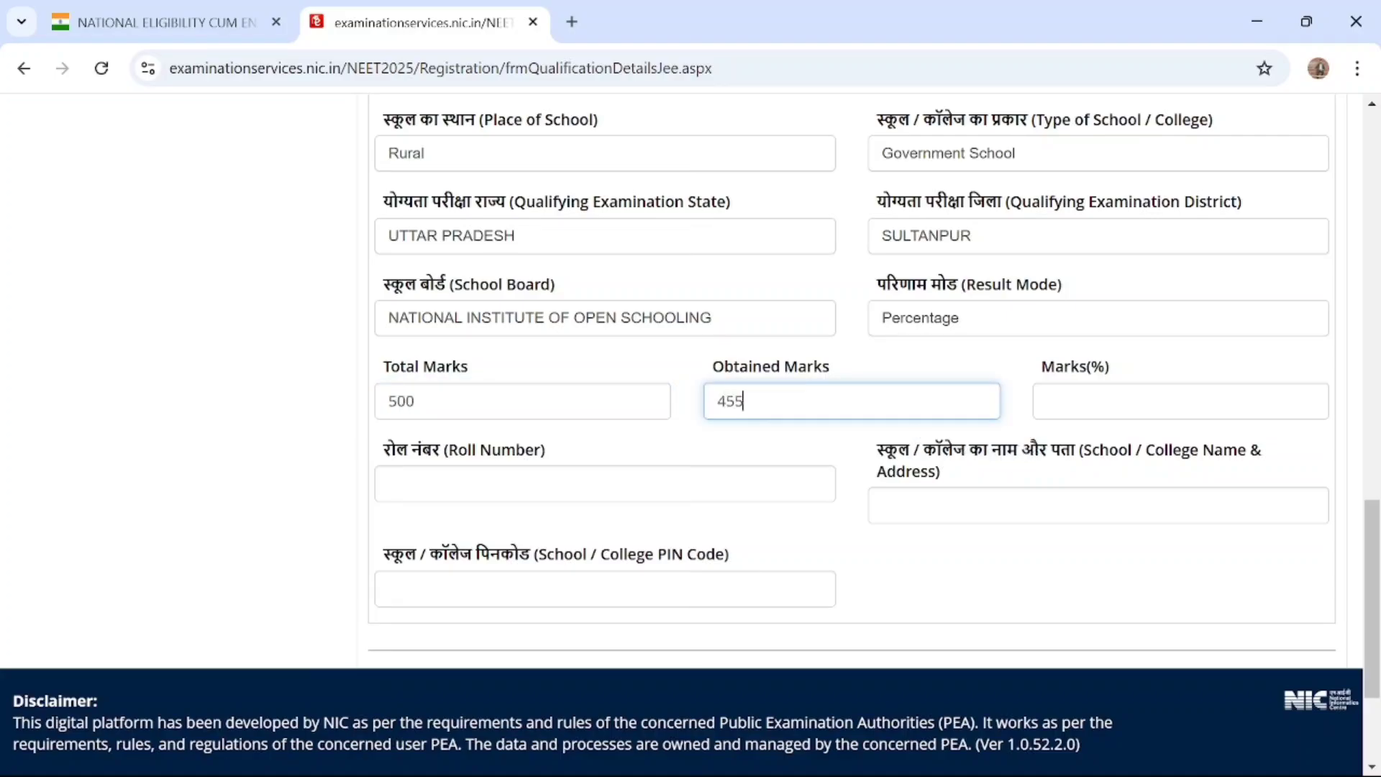
pyautogui.press('Tab')
# Fill in the candidate's roll number and the school's name and address for the 12th qualification
pyautogui.scroll(-2, 963, 524)
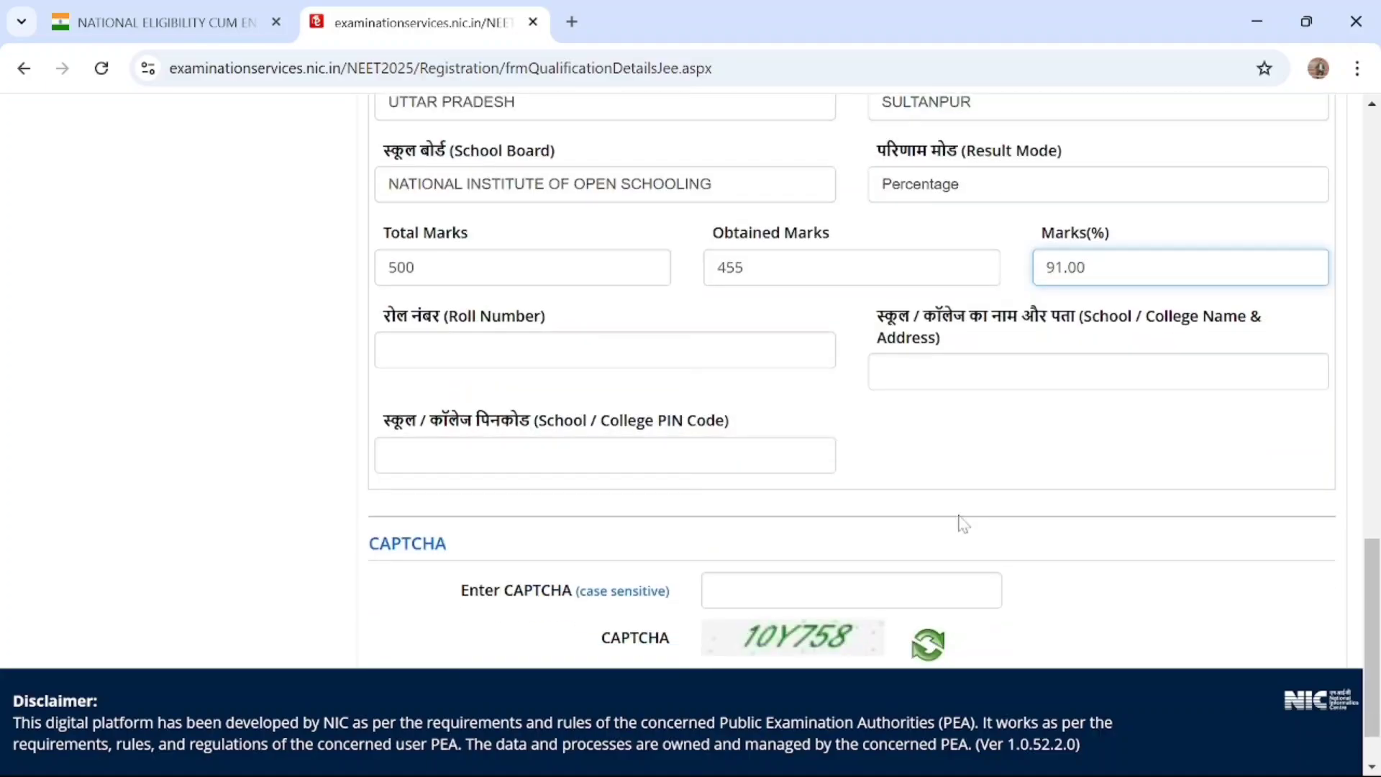
pyautogui.click(460, 351)
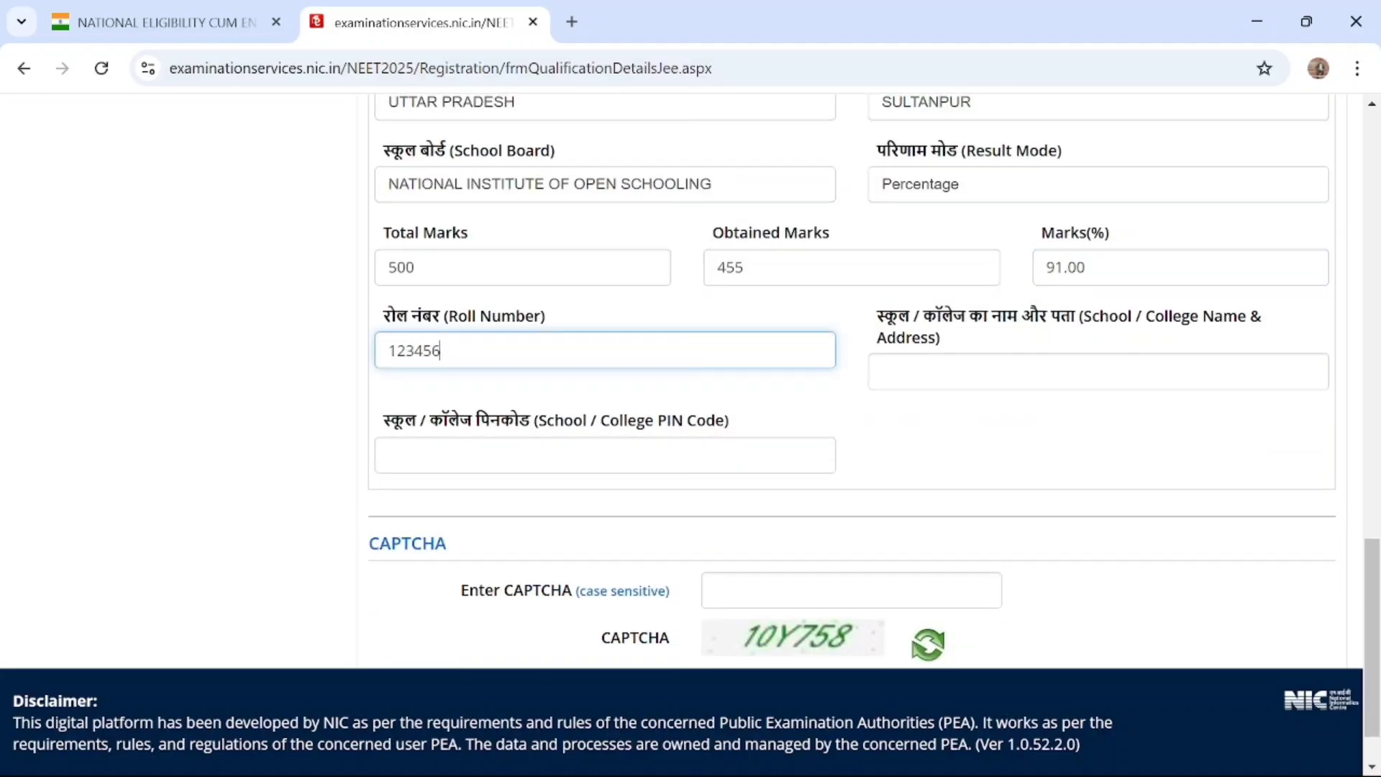
pyautogui.click(1057, 377)
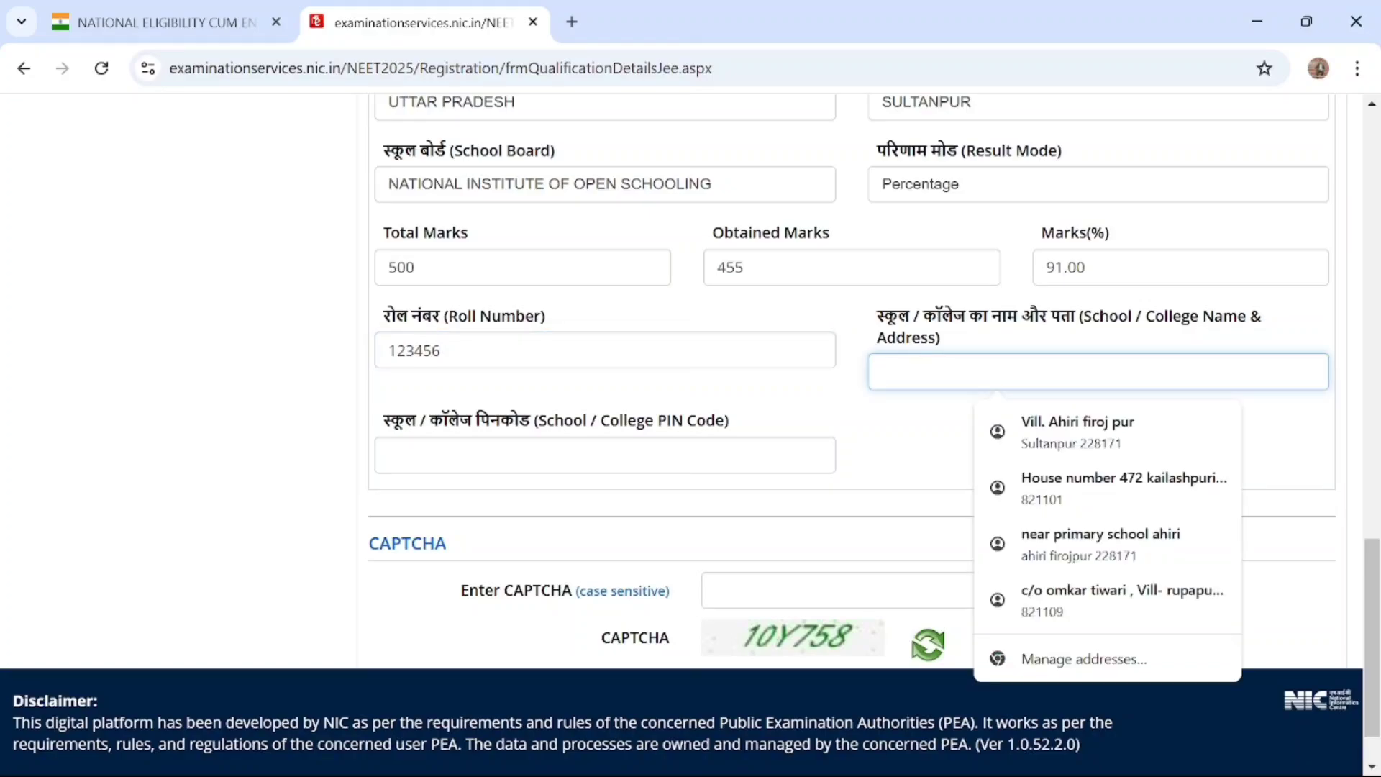
pyautogui.write('SULTANPUR')
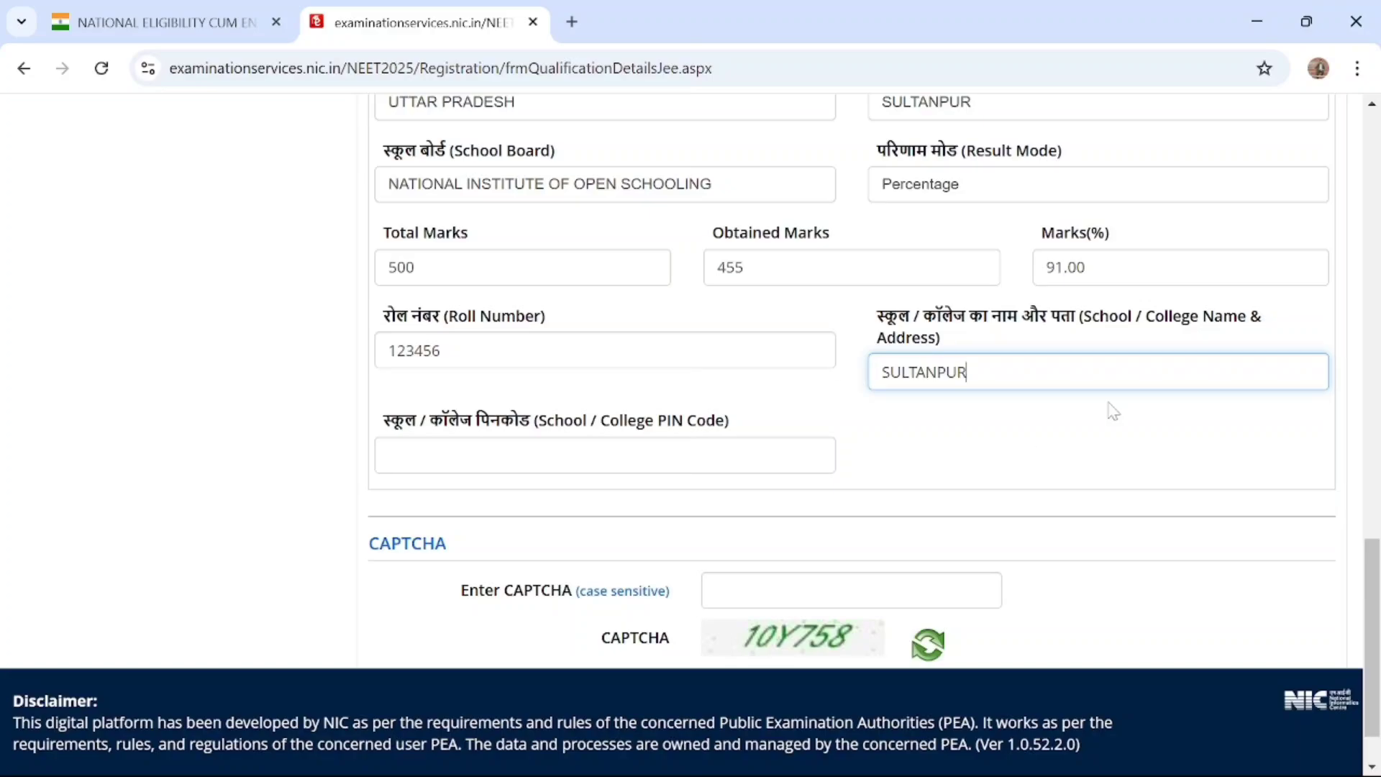
# Fill in the school's postal PIN code for the 12th or equivalent qualification
pyautogui.scroll(-1, 839, 481)
pyautogui.click(602, 396)
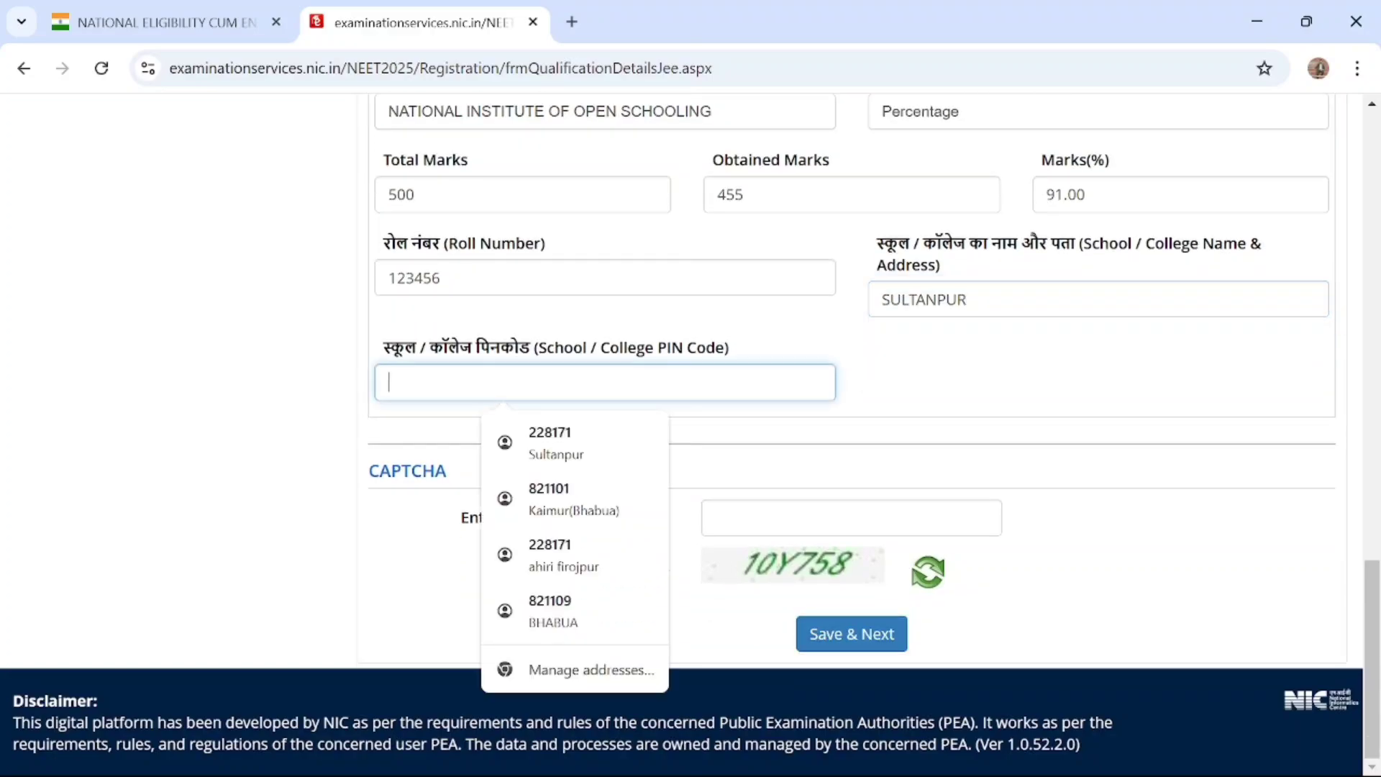
pyautogui.write('2')
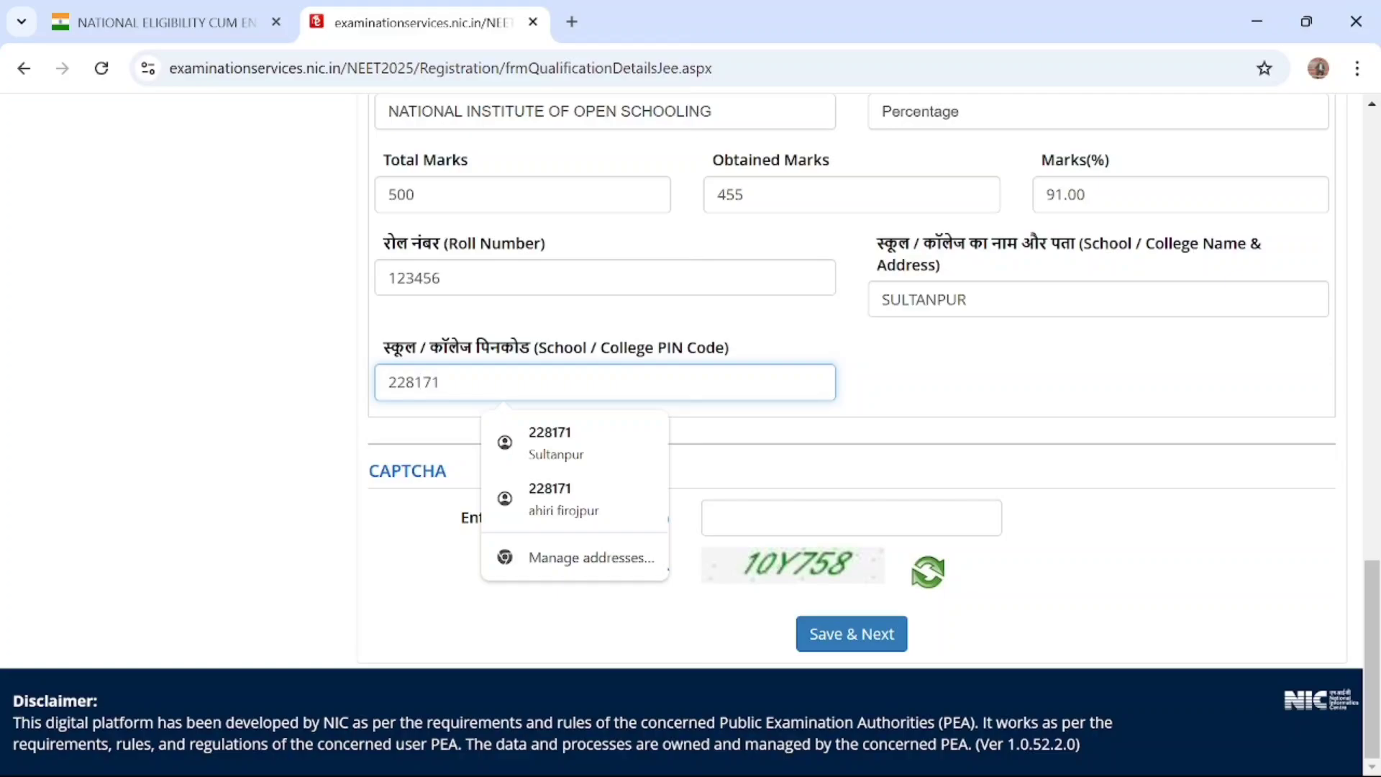
pyautogui.write('28172')
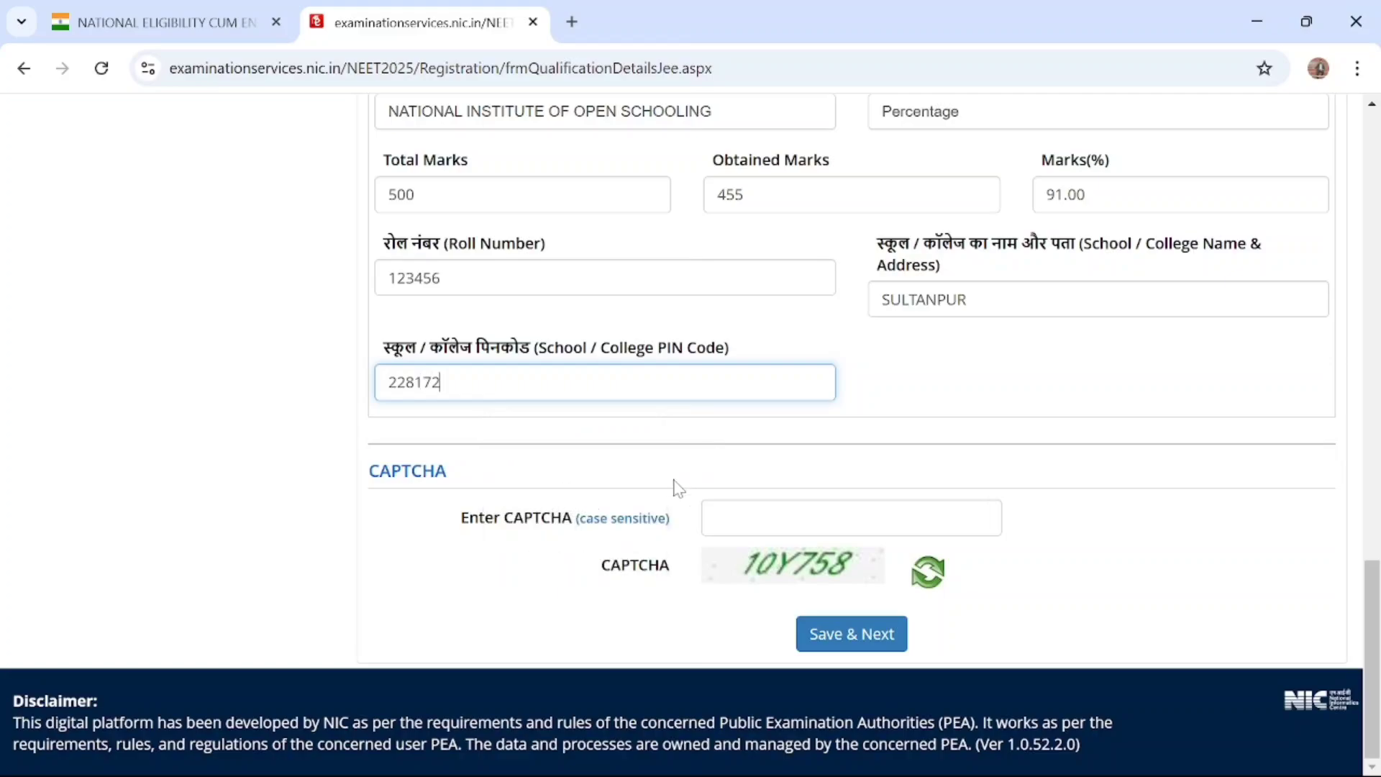
# Enter the CAPTCHA code and submit the qualification details section, declining the browser's offer to save the address
pyautogui.press('Tab')
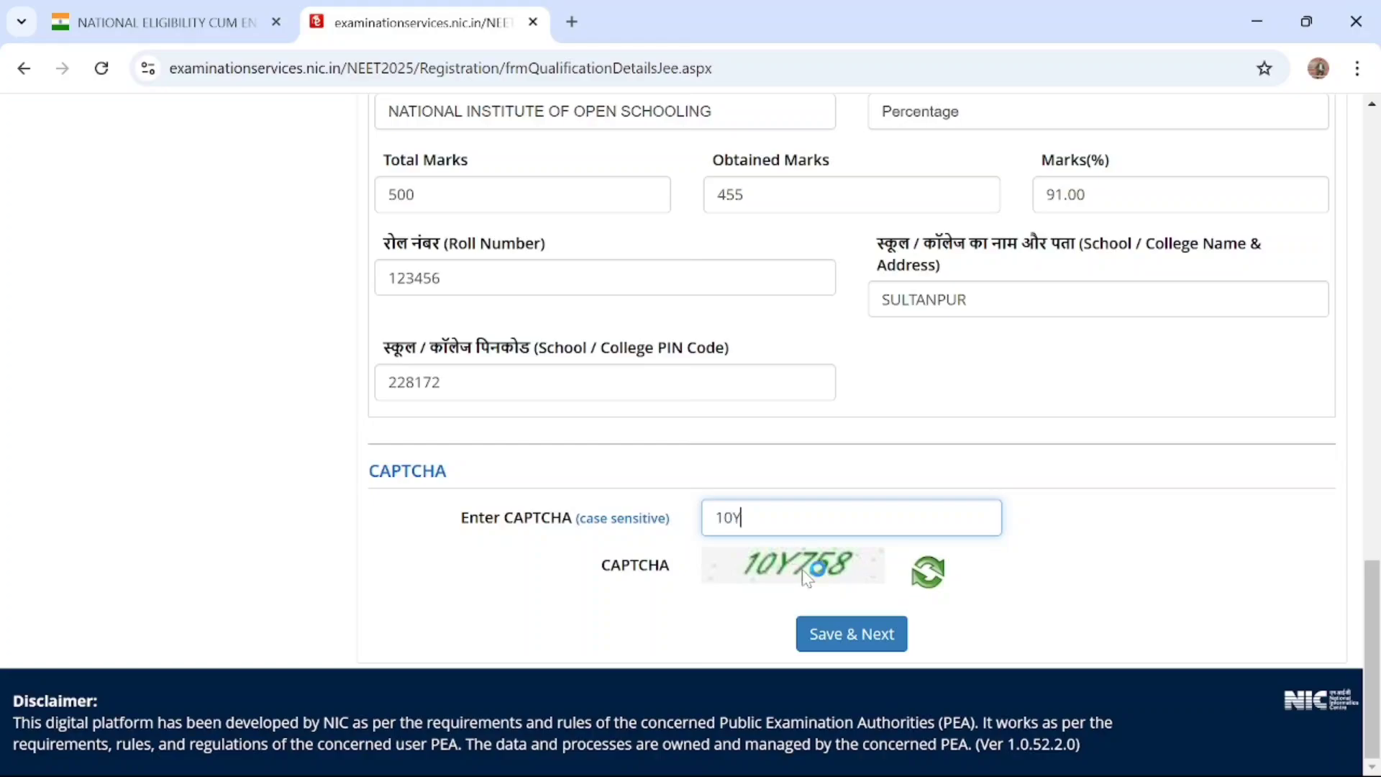
pyautogui.write('10Y758')
pyautogui.click(850, 637)
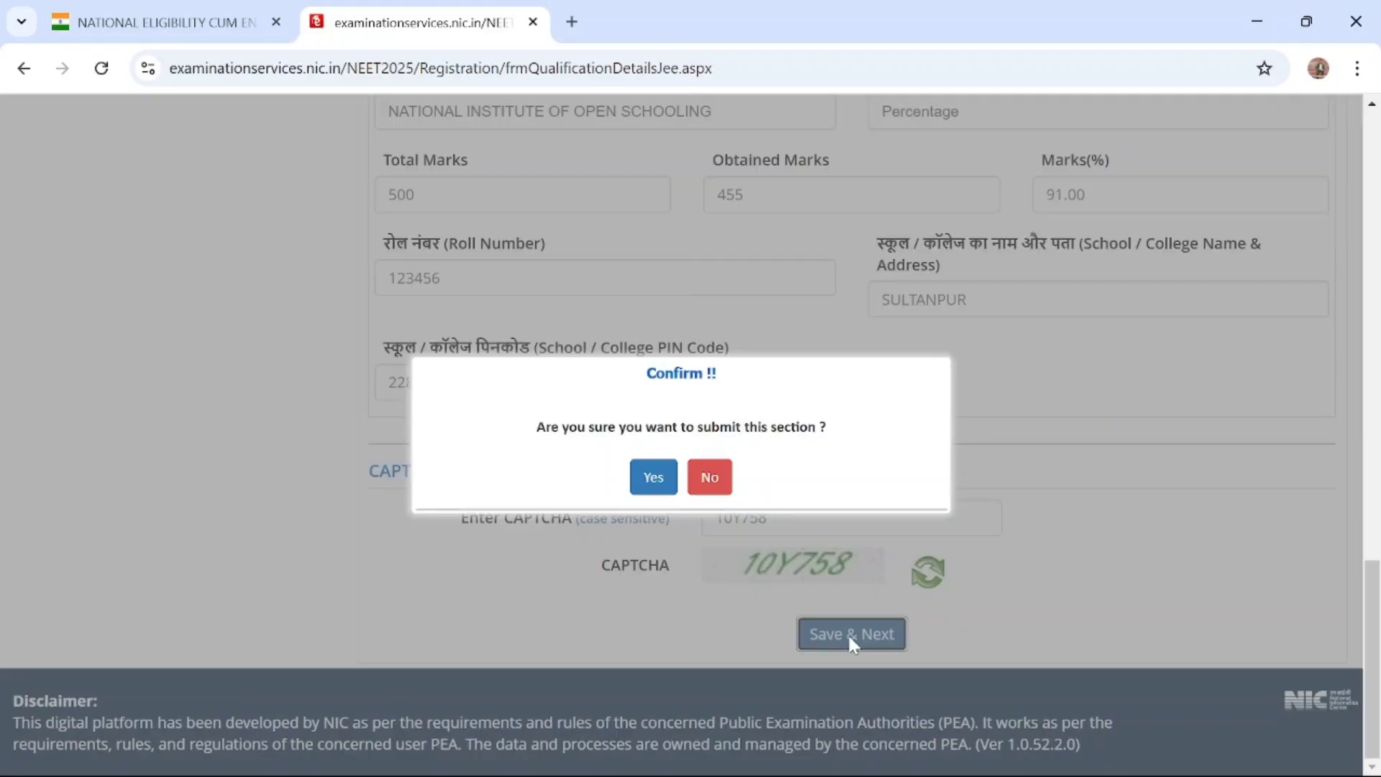
pyautogui.click(656, 477)
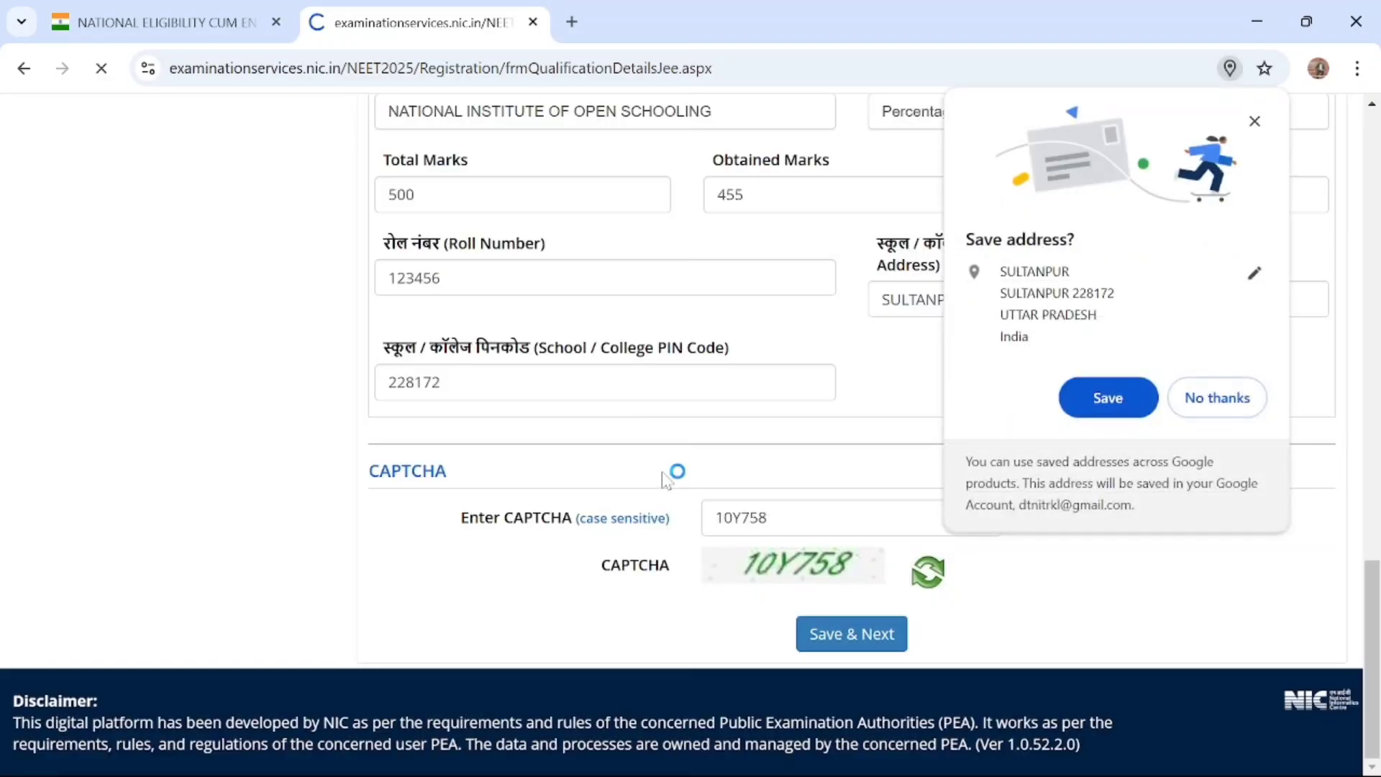
pyautogui.click(1201, 400)
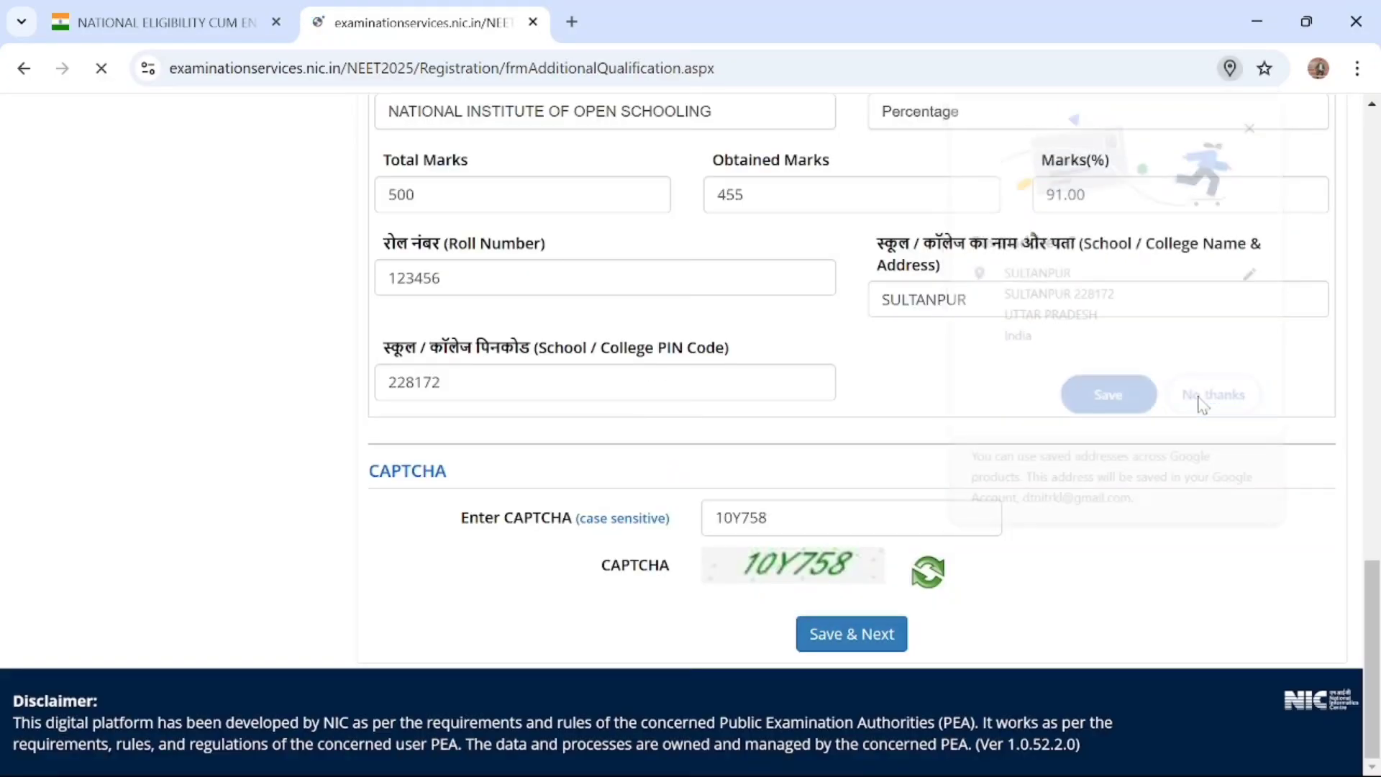
# Answer No to applying as a twin and No to having ever appeared in the NEET (UG) examination
pyautogui.scroll(-4, 802, 423)
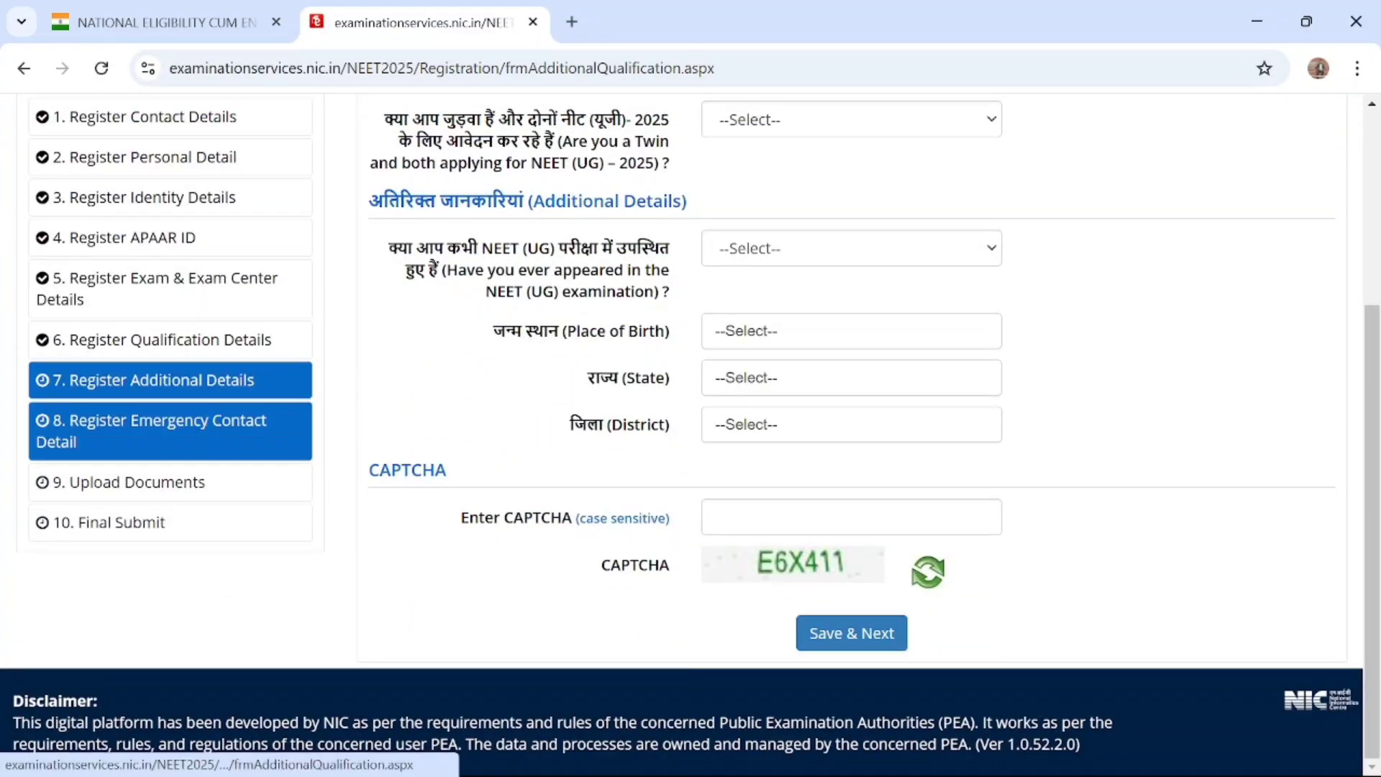
pyautogui.scroll(1, 834, 362)
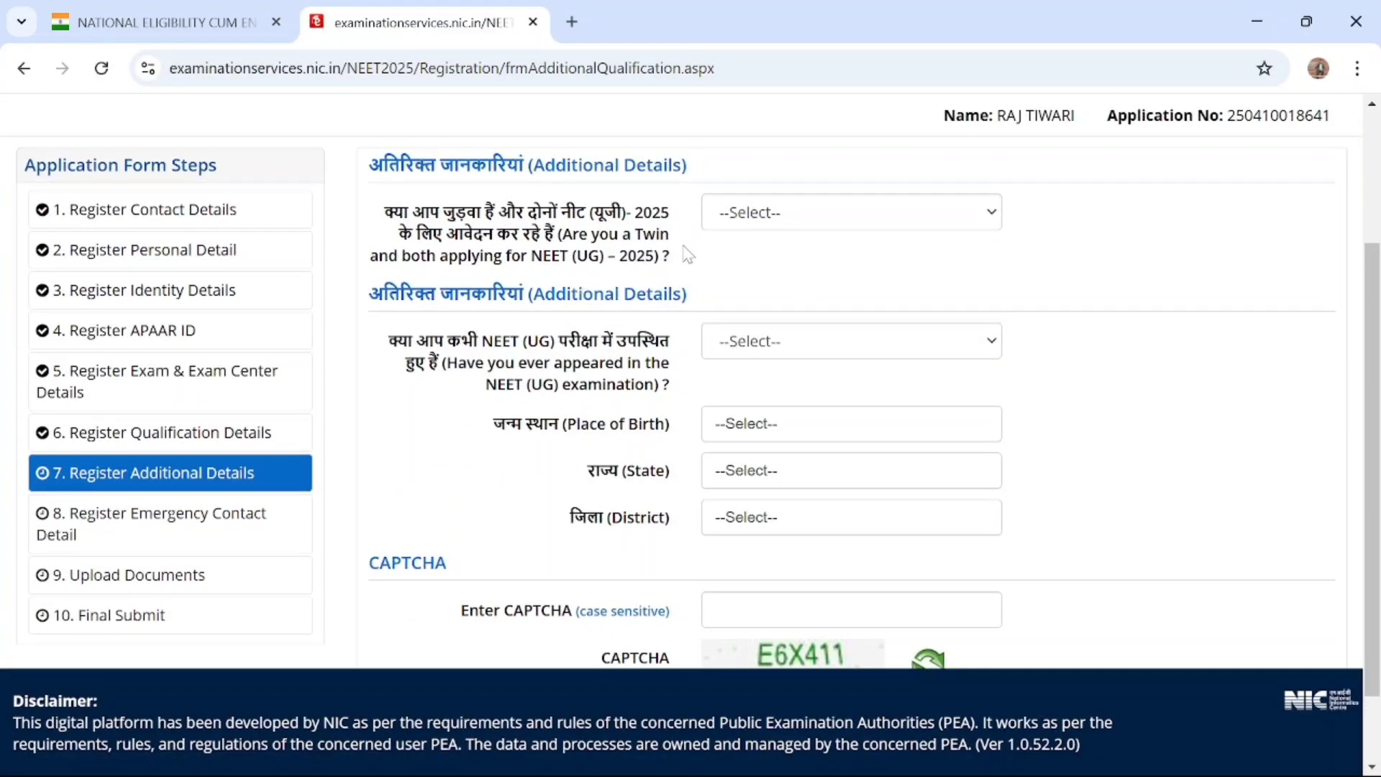
pyautogui.click(863, 221)
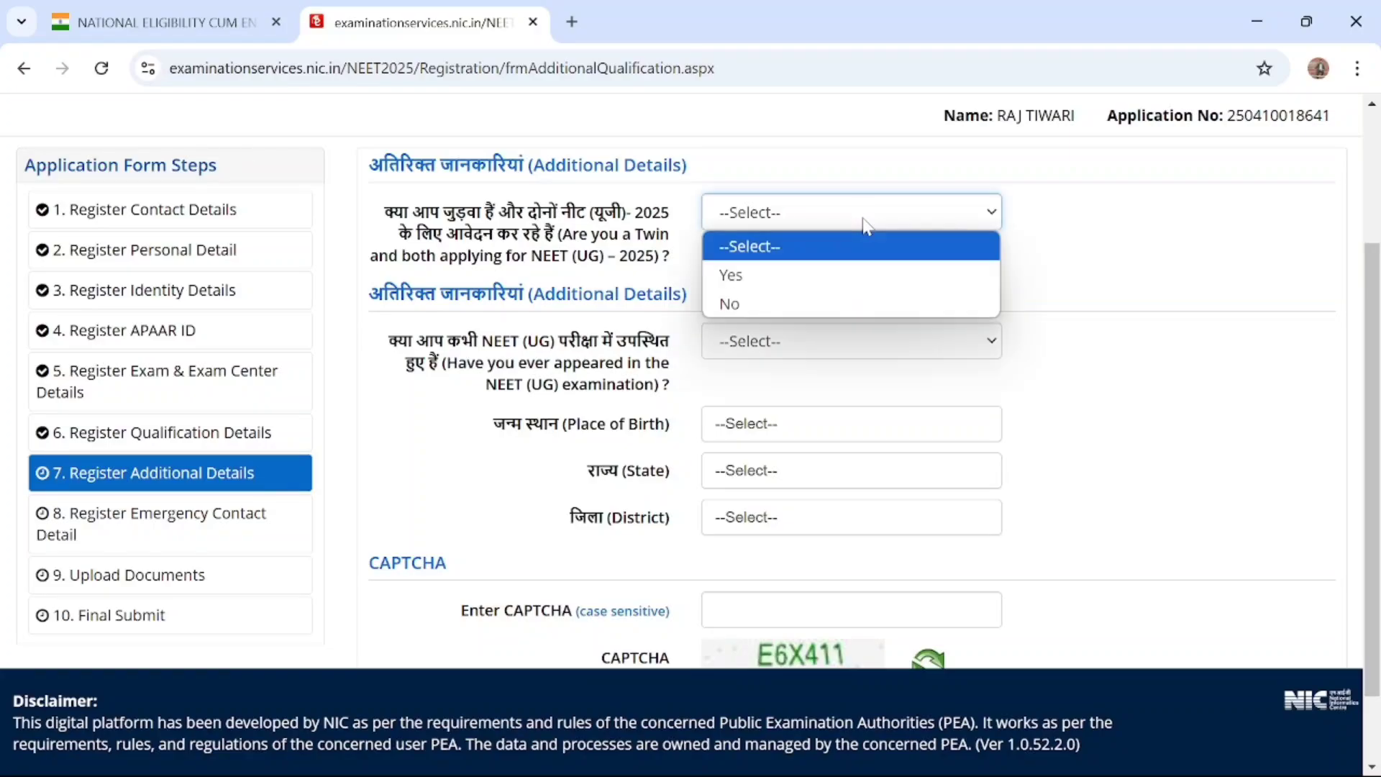
pyautogui.click(813, 305)
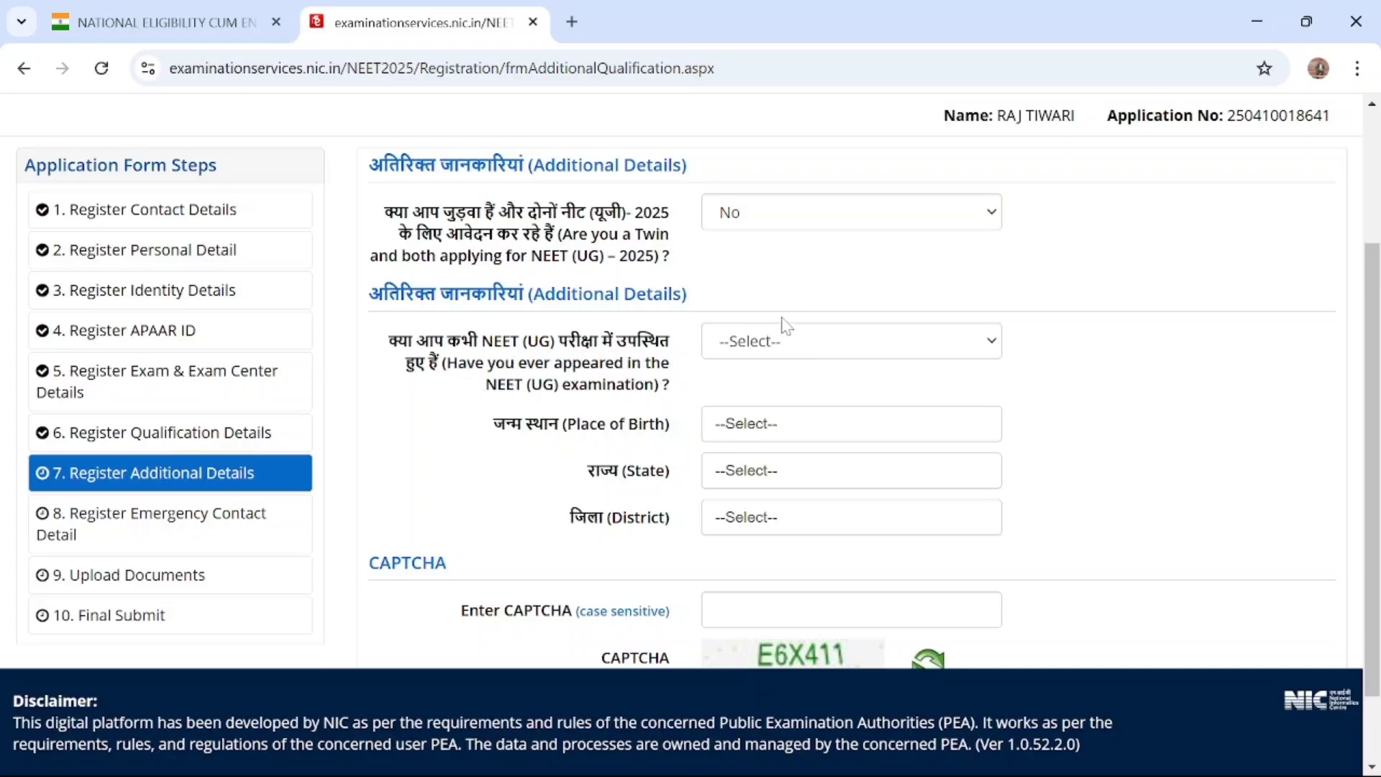
pyautogui.click(827, 338)
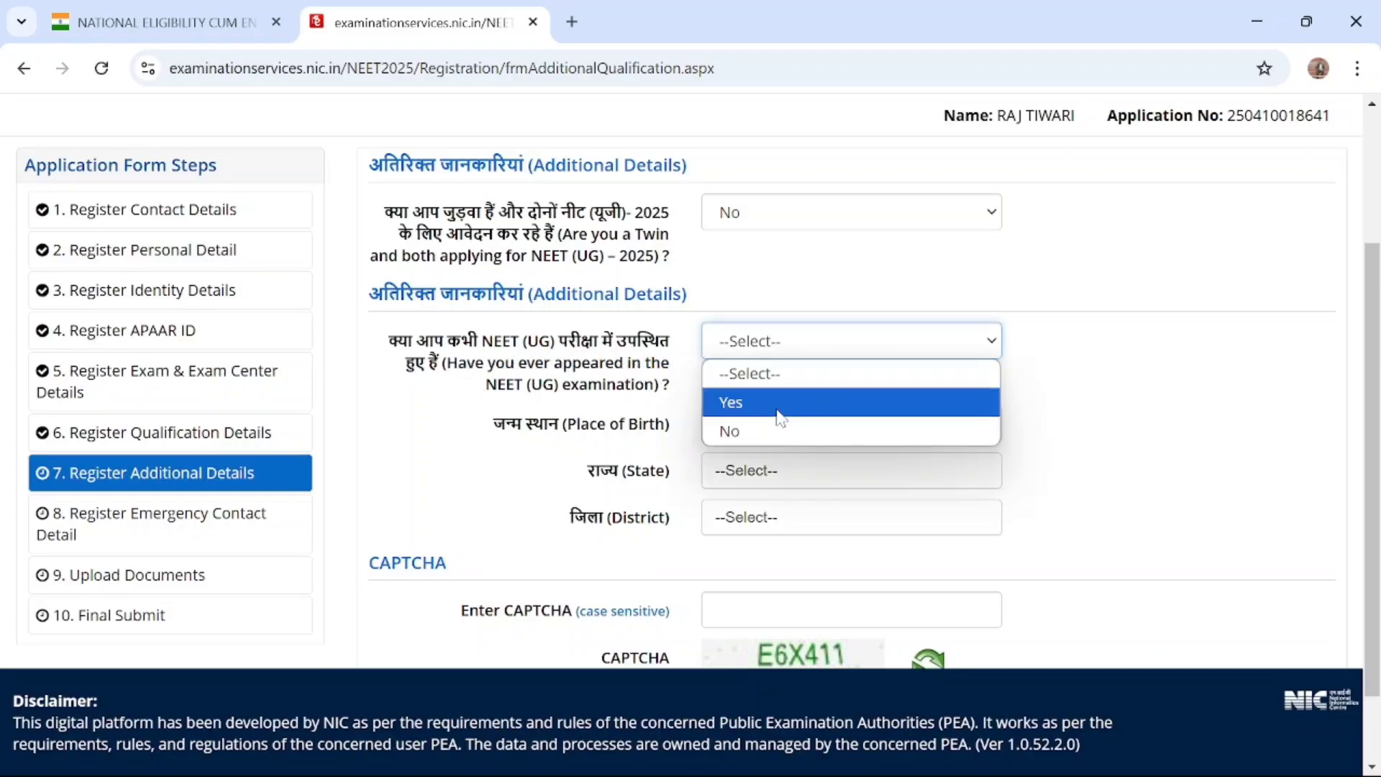
pyautogui.click(761, 442)
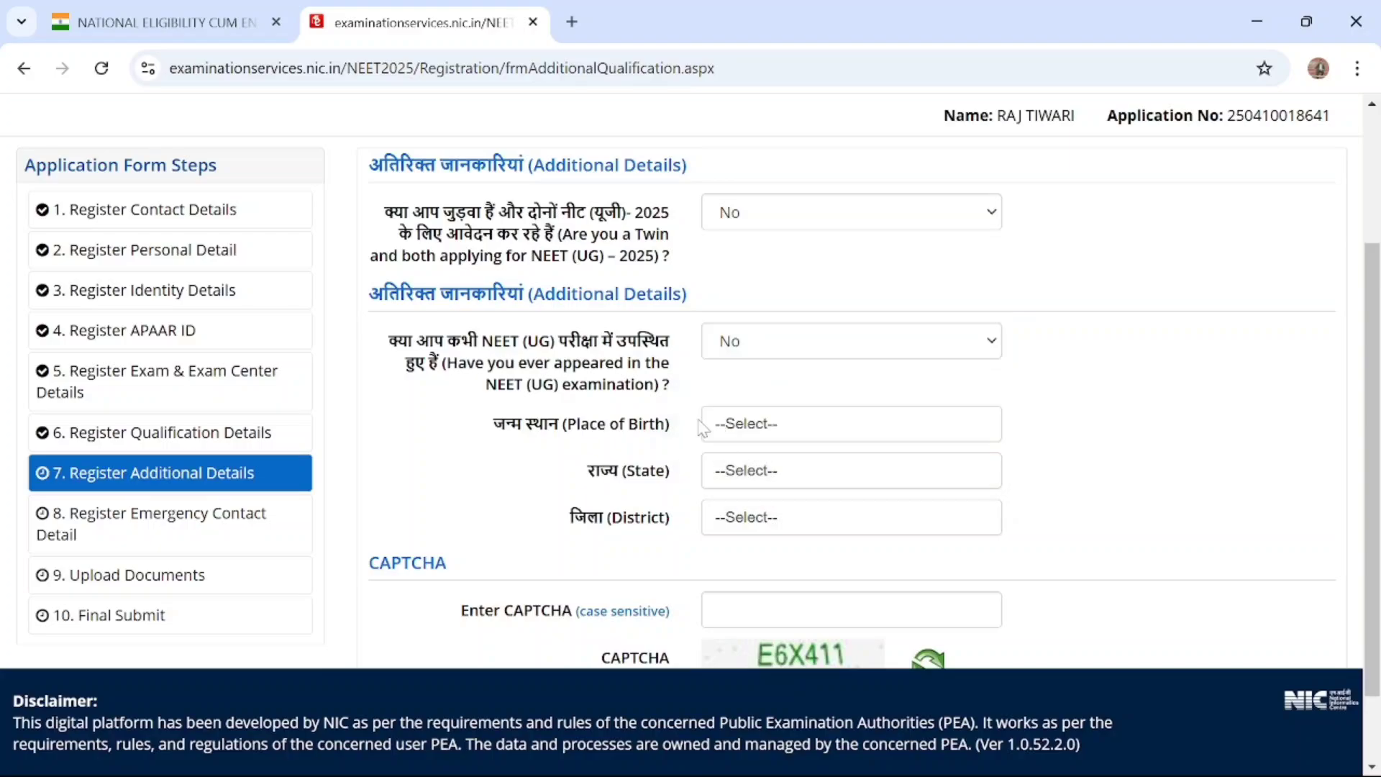
# Set the candidate's Place of Birth to India in the Additional Details
pyautogui.click(752, 431)
pyautogui.scroll(-20, 758, 546)
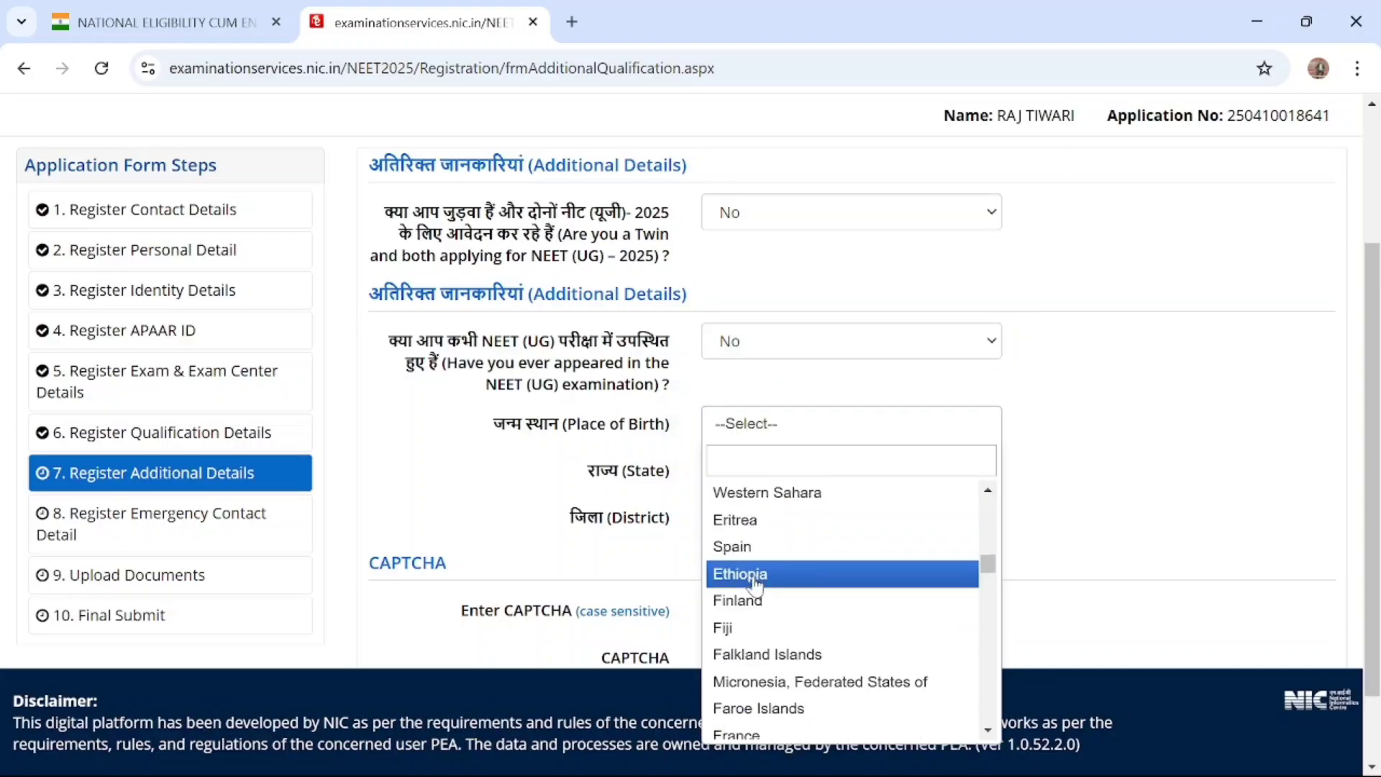
pyautogui.scroll(-20, 757, 594)
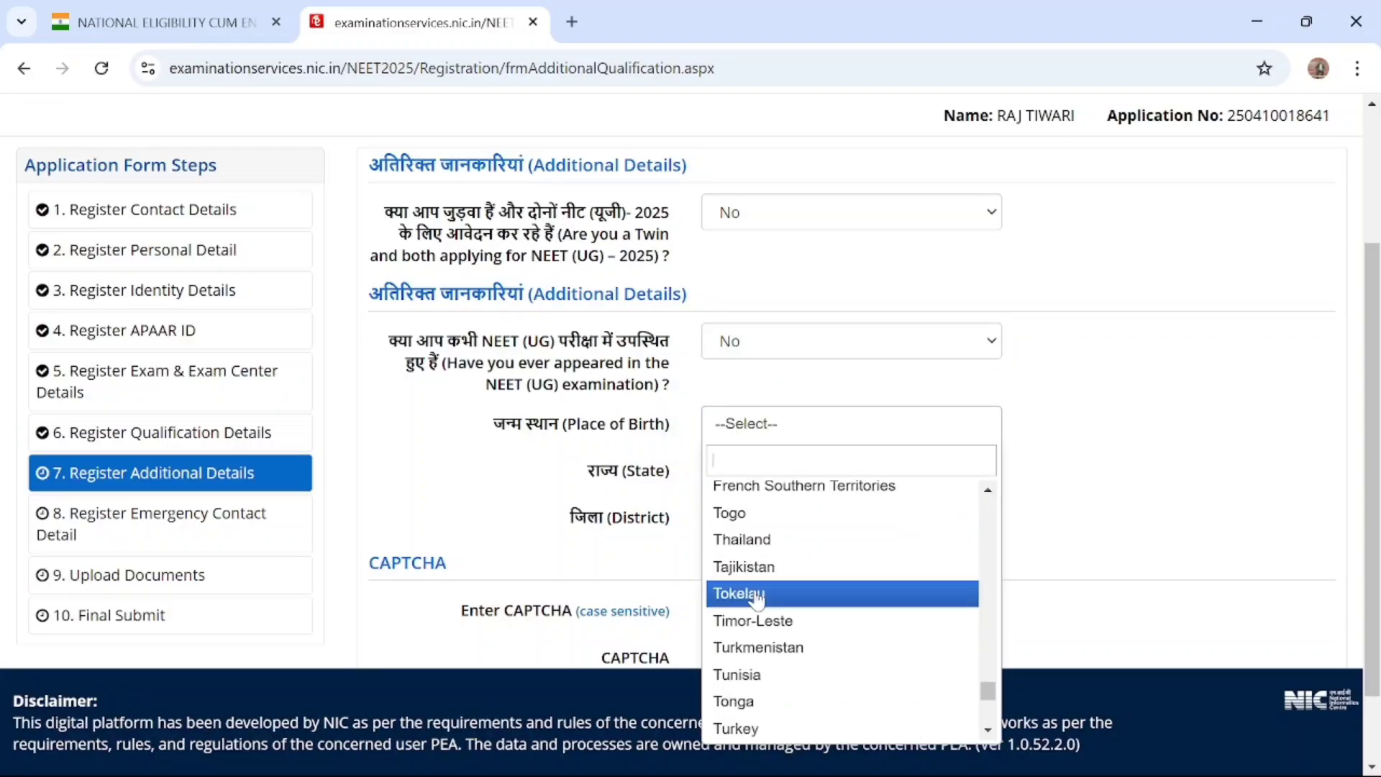
pyautogui.write('UTT')
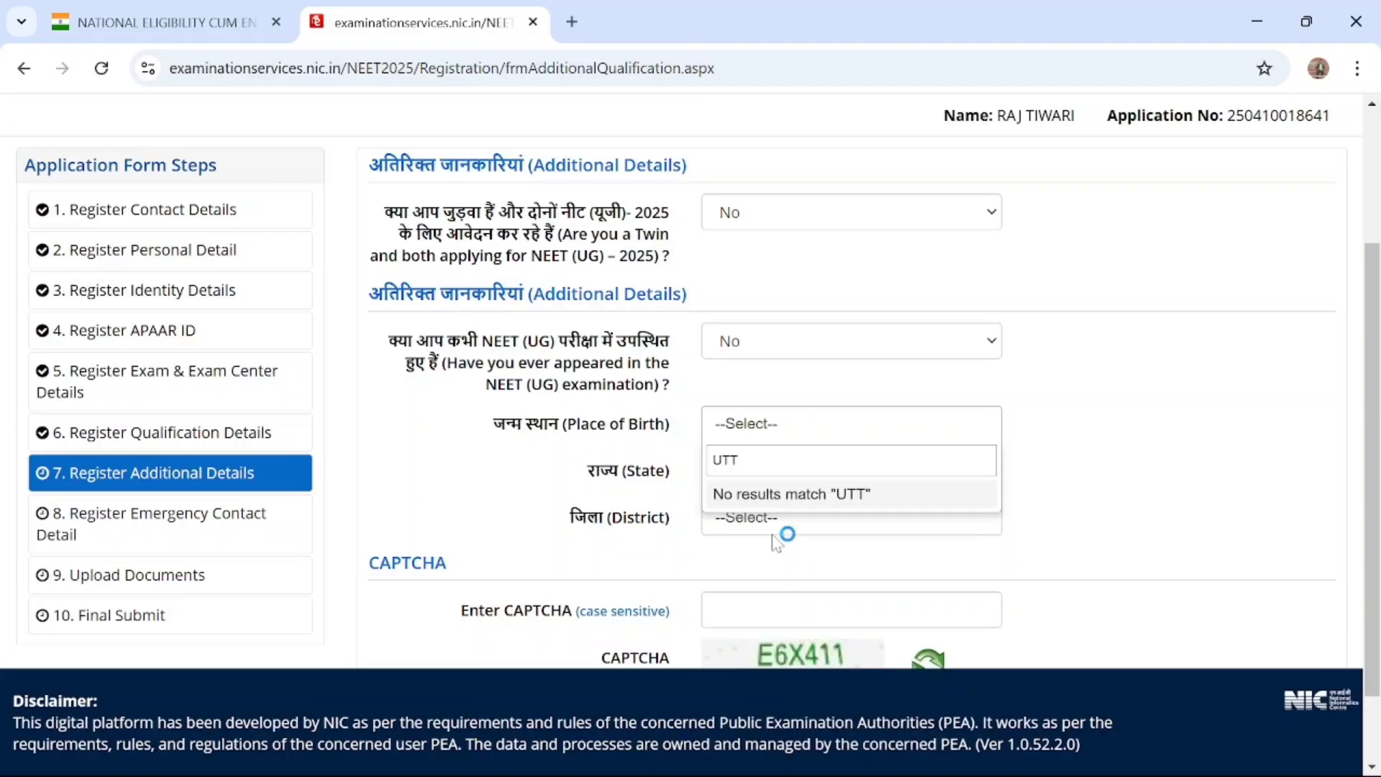
pyautogui.moveTo(740, 461); pyautogui.dragTo(698, 455)
pyautogui.press('BackSpace')
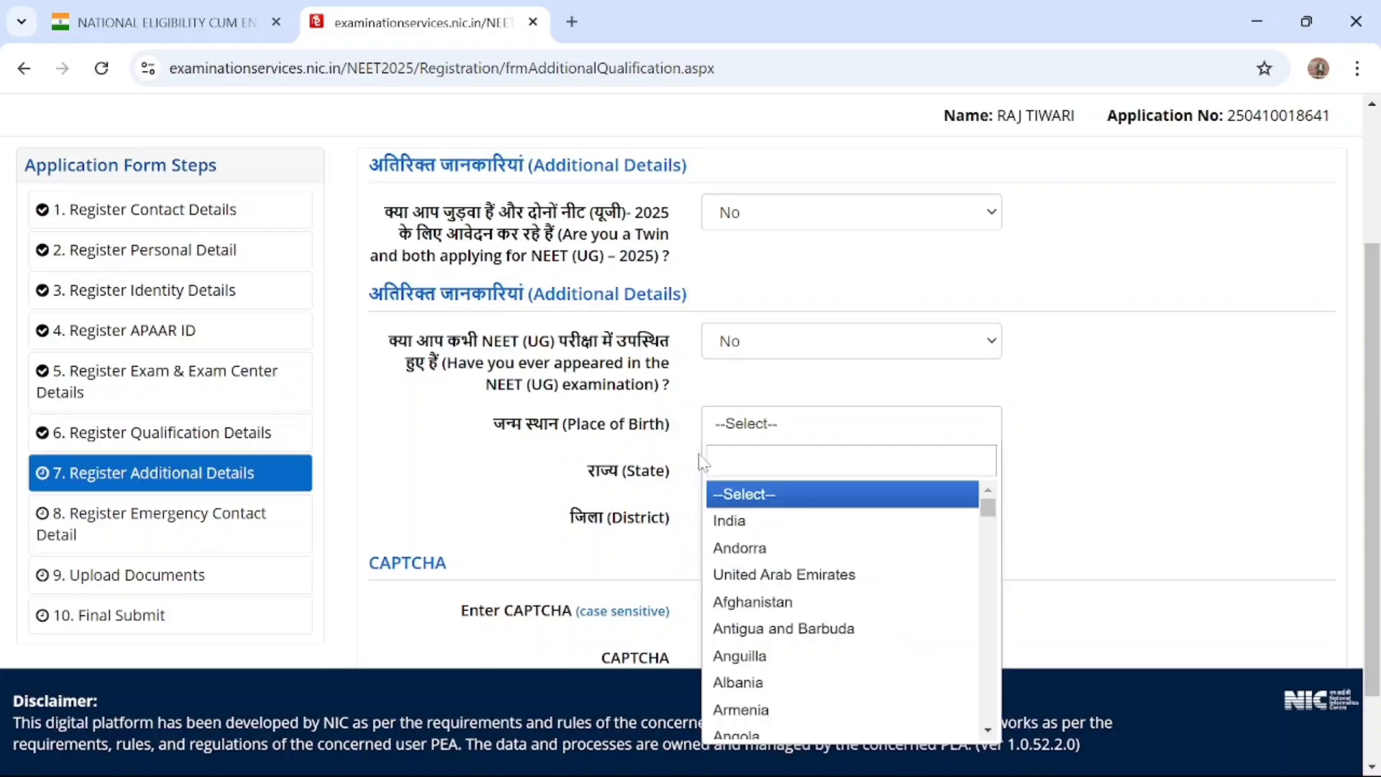
pyautogui.click(754, 522)
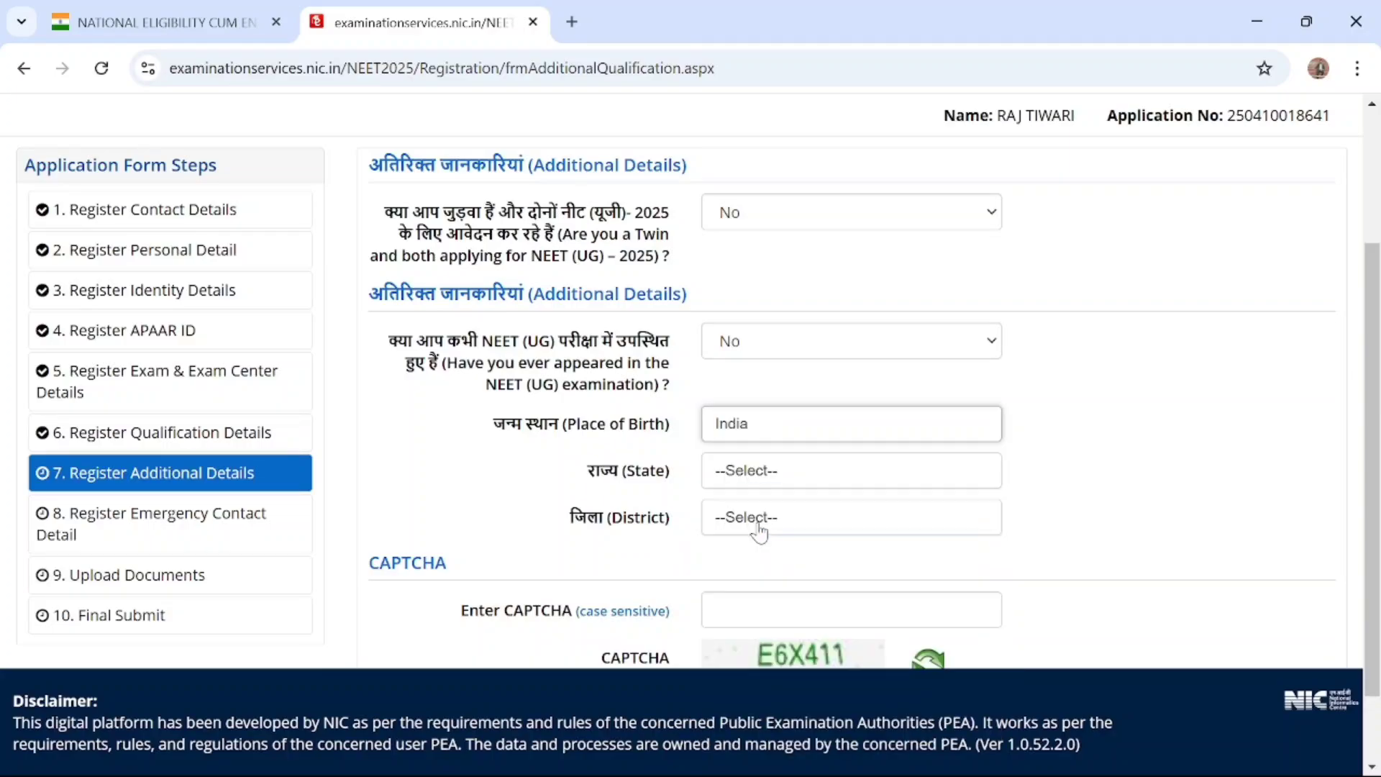
# Choose UTTAR PRADESH as the birth state and SULTANPUR as the district
pyautogui.click(755, 480)
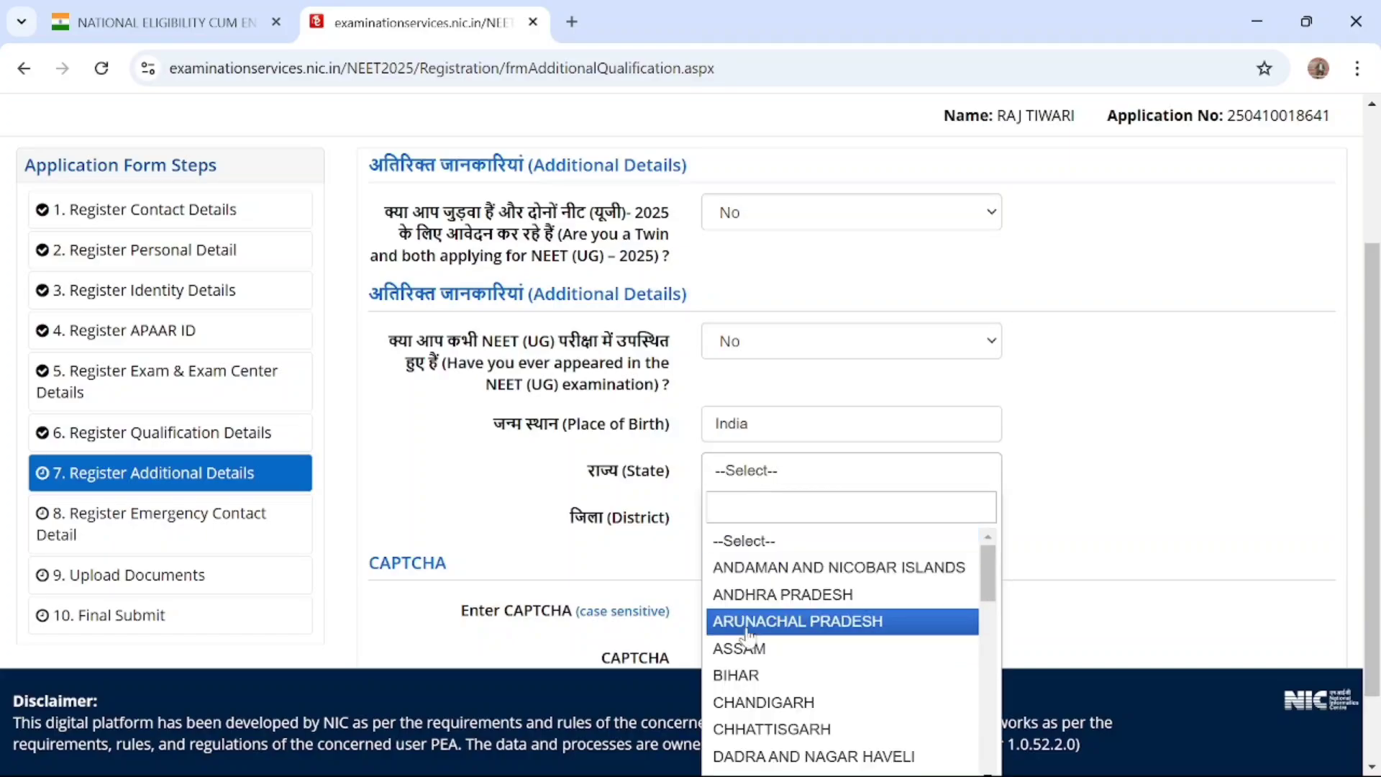
pyautogui.scroll(-10, 751, 626)
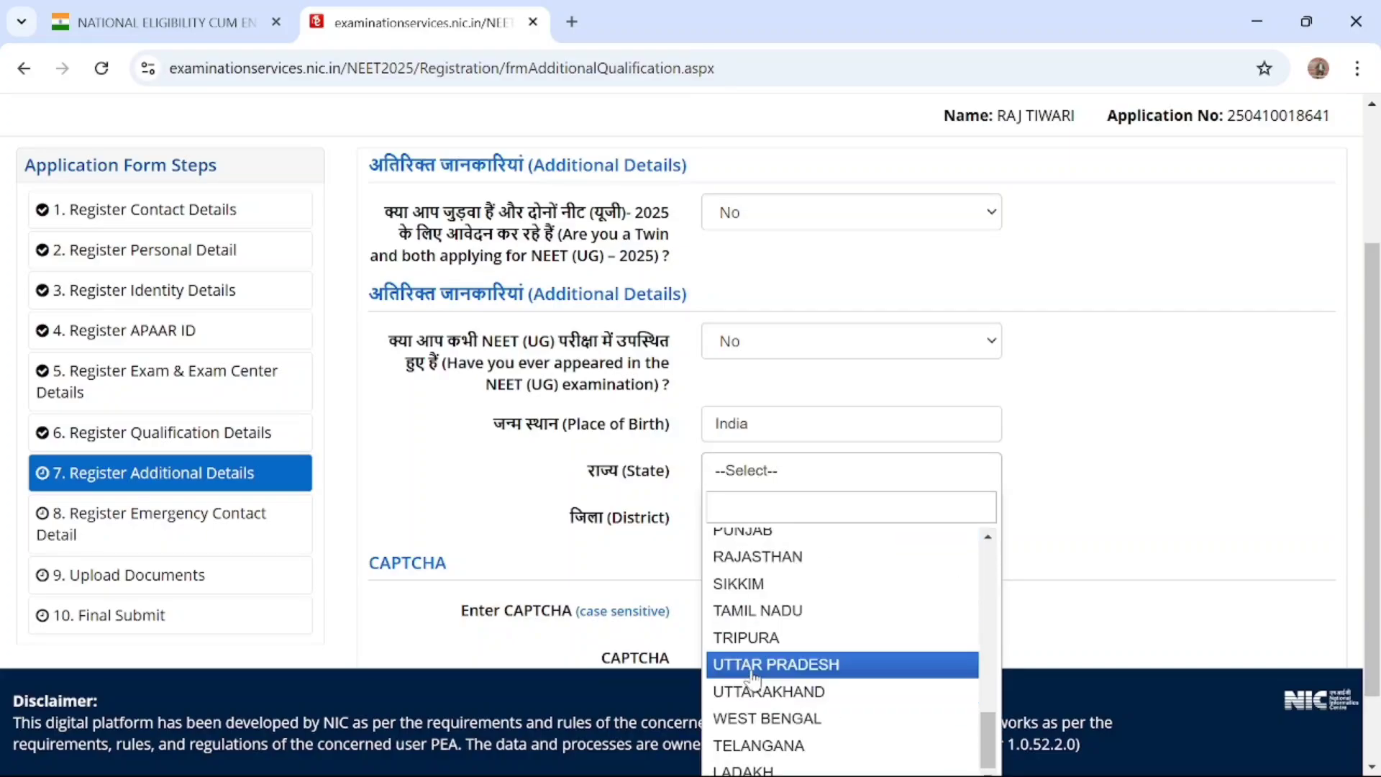
pyautogui.click(744, 664)
pyautogui.scroll(-1, 586, 548)
pyautogui.click(775, 426)
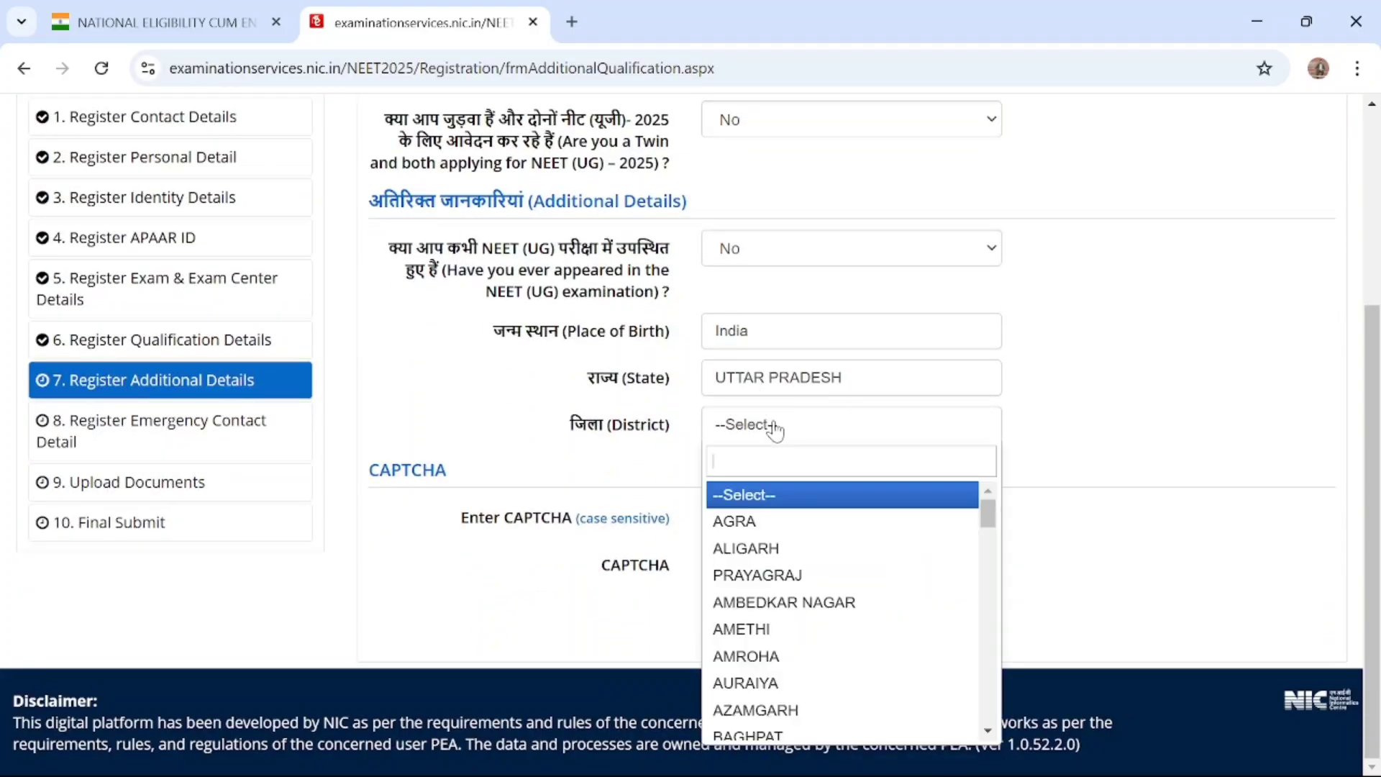
pyautogui.write('su')
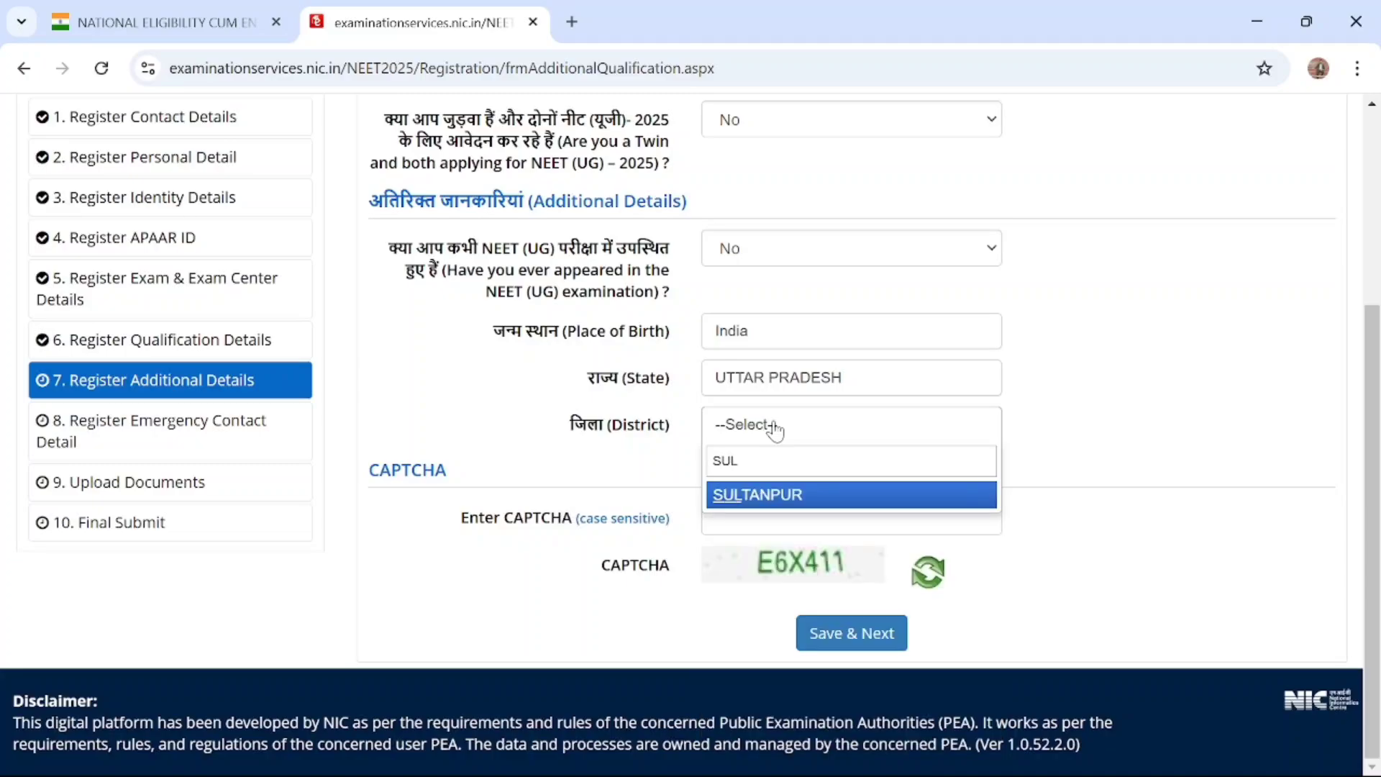
pyautogui.click(769, 497)
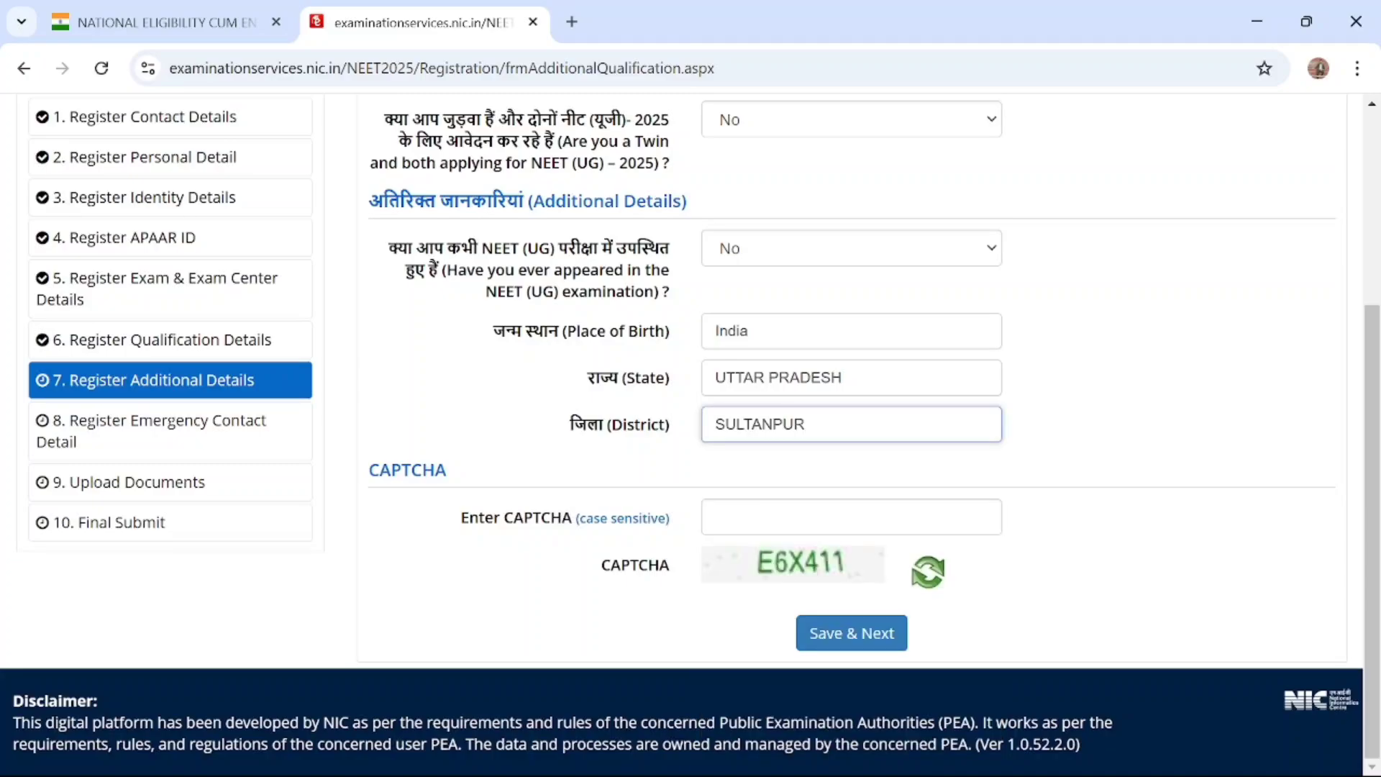
# Enter the CAPTCHA code, then save the Additional Details and proceed to the emergency contact section
pyautogui.click(769, 517)
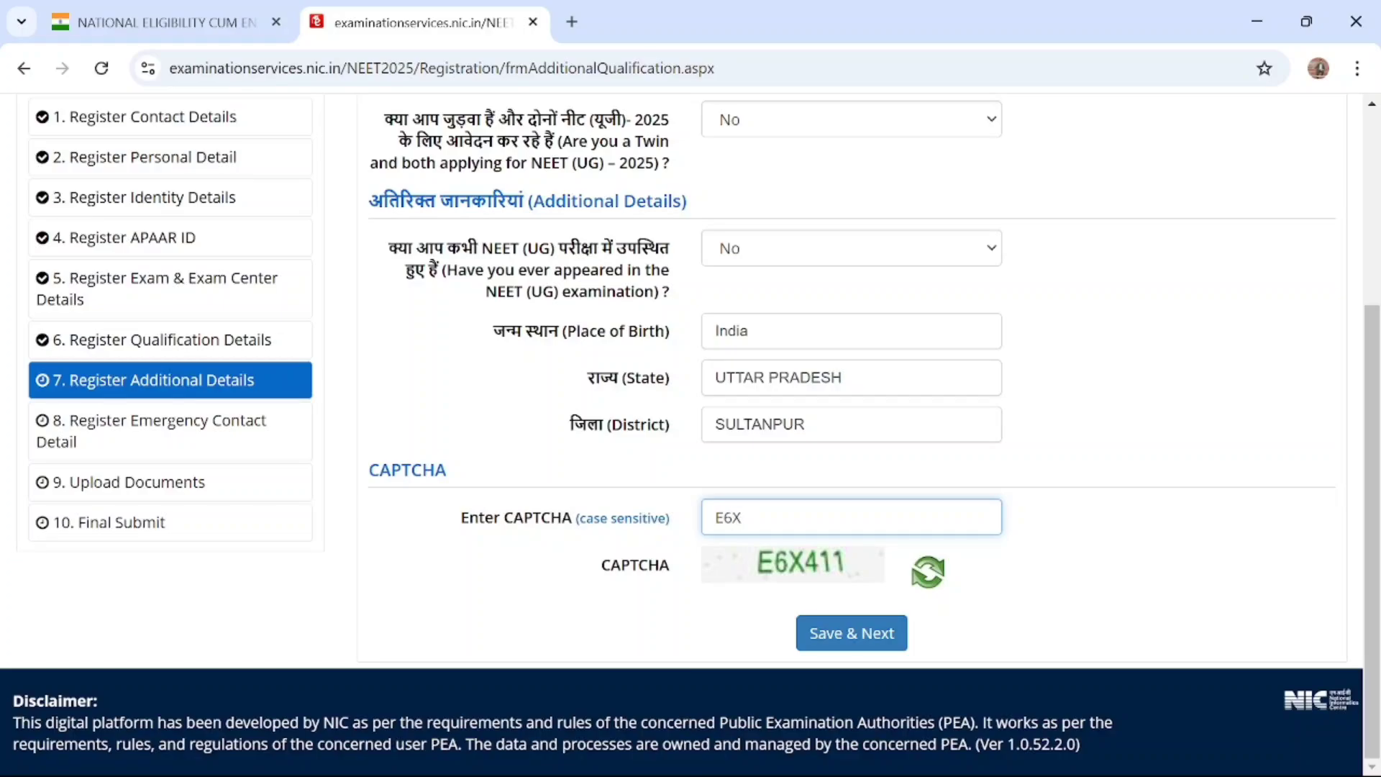
pyautogui.click(863, 644)
pyautogui.click(676, 494)
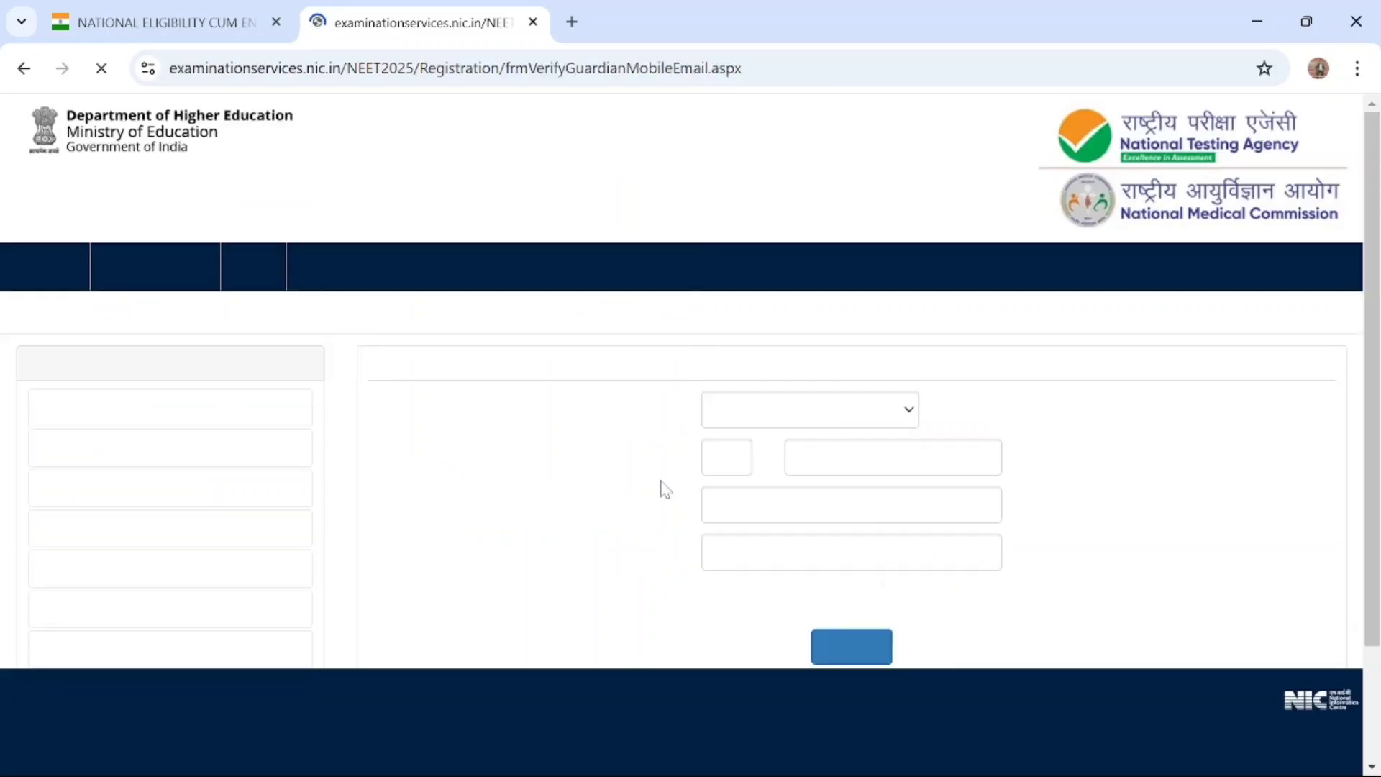
# Set the parent's or guardian's country code to India and enter the emergency contact's mobile number
pyautogui.scroll(-2, 660, 481)
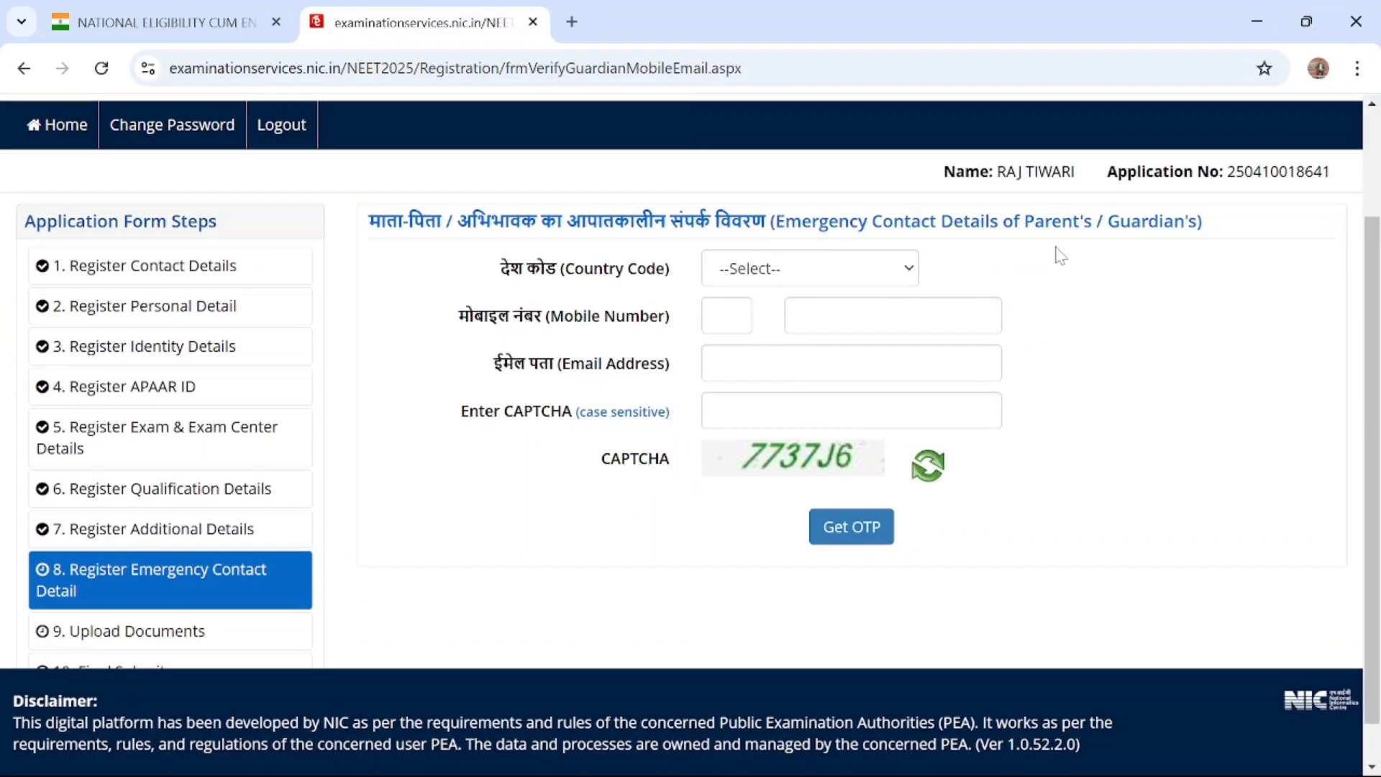
pyautogui.click(816, 270)
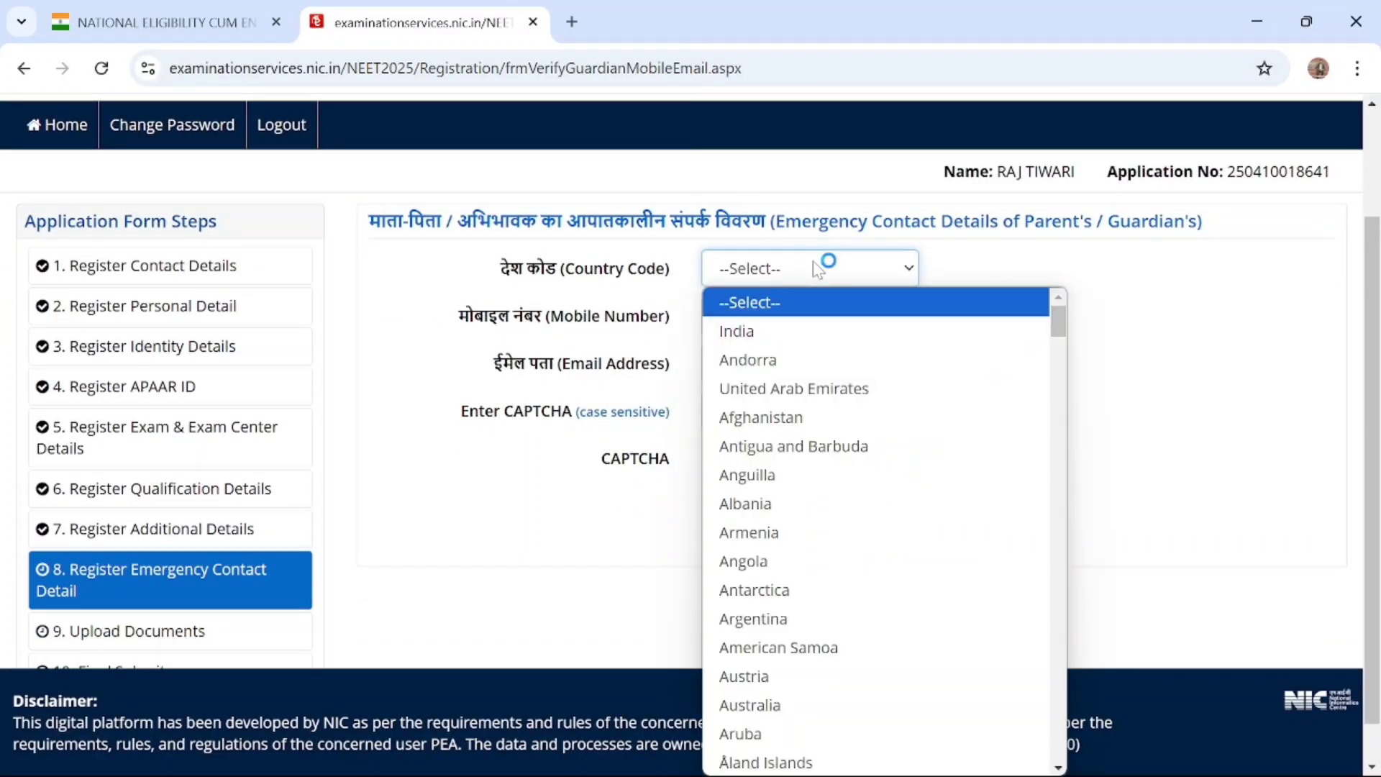
pyautogui.click(795, 331)
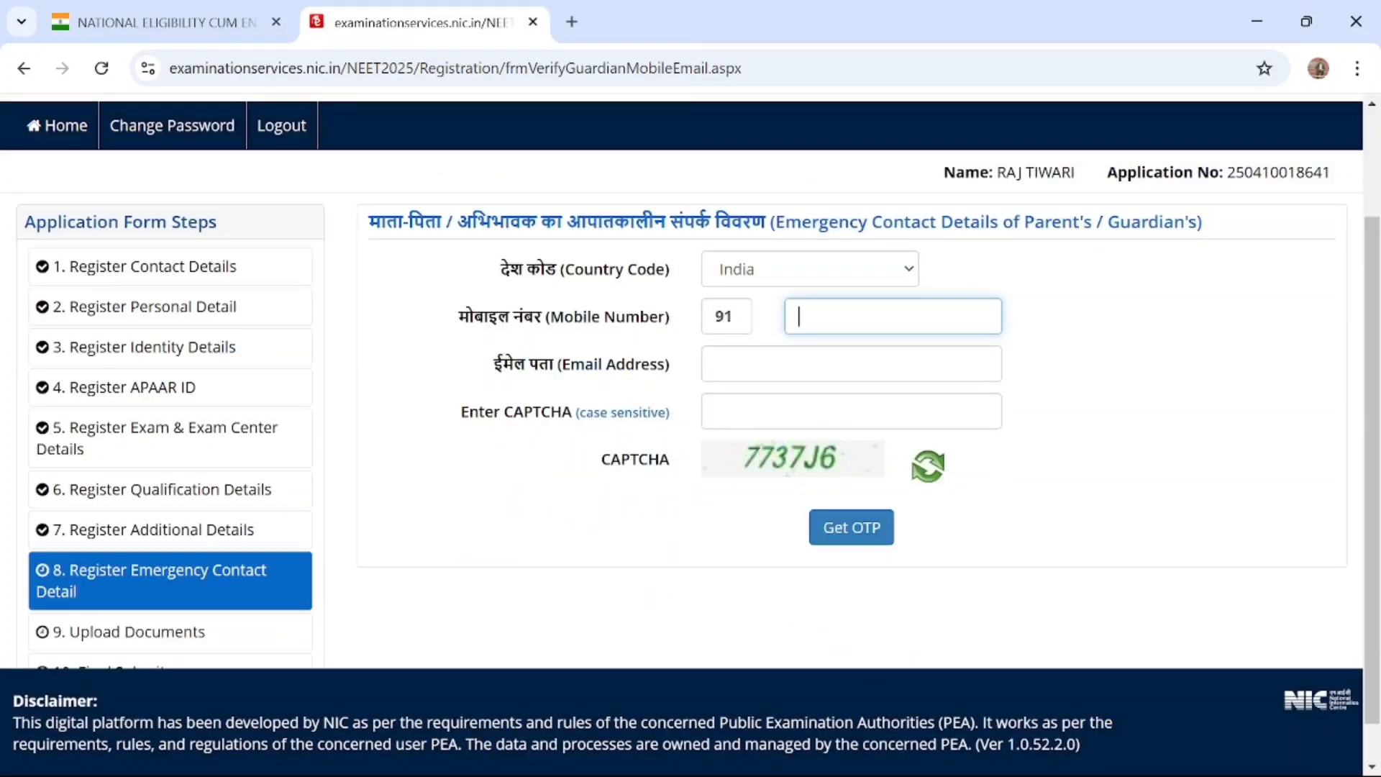
pyautogui.click(893, 316)
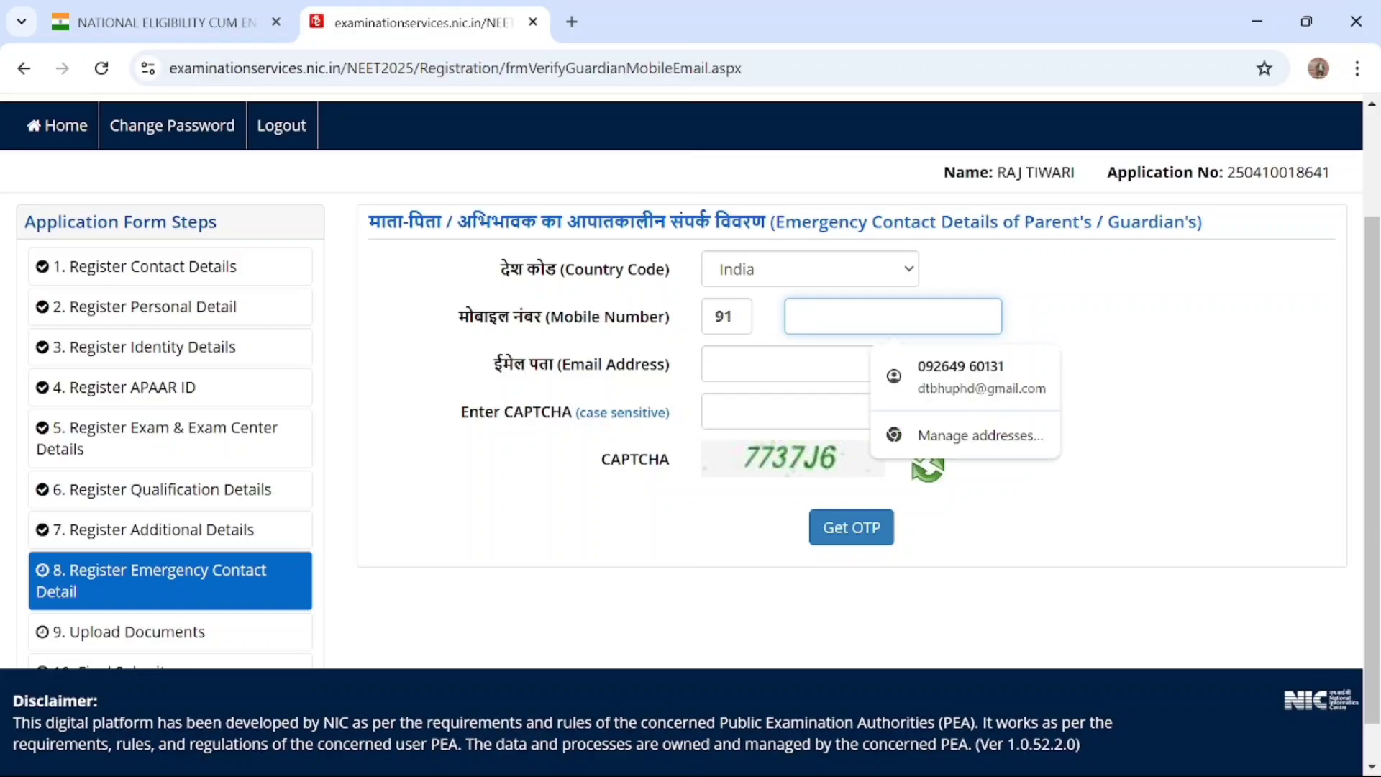
pyautogui.write('988')
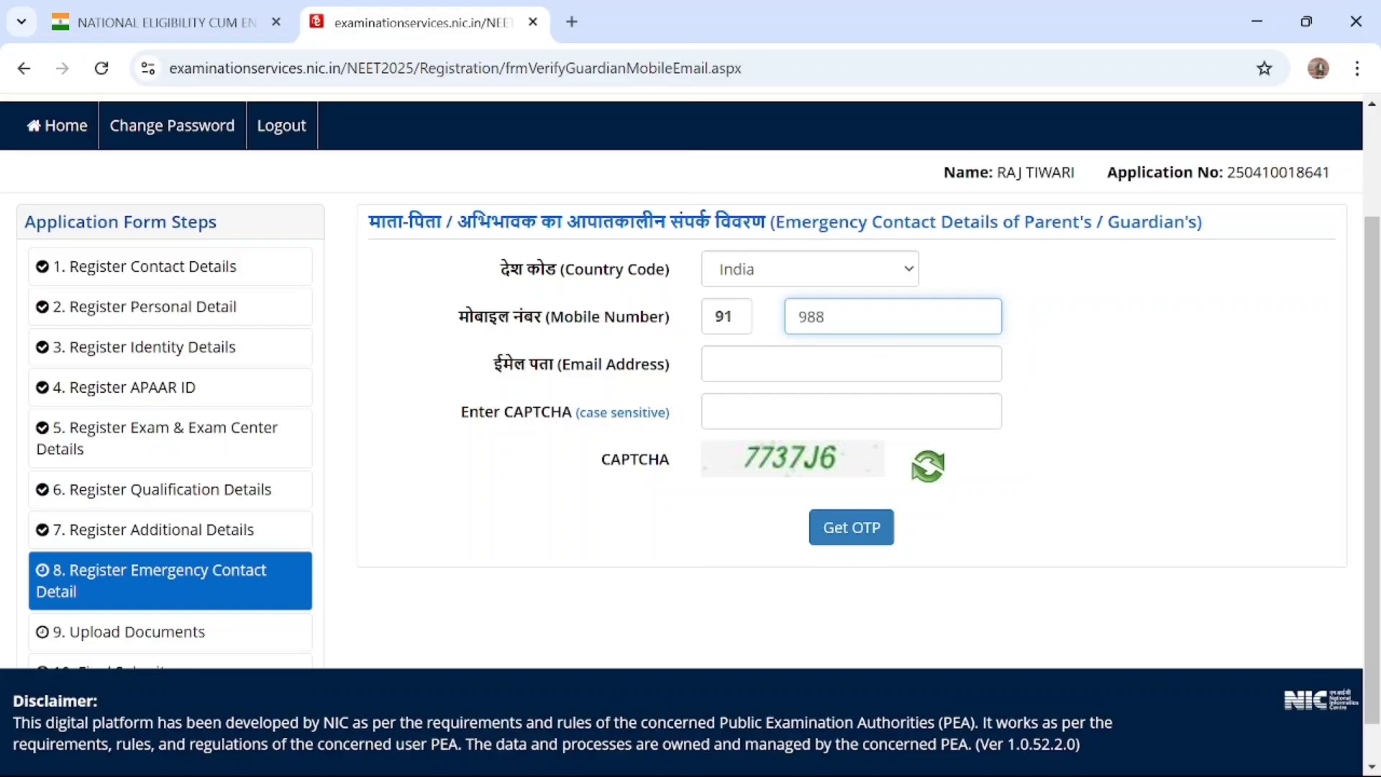
pyautogui.write('8888888')
# Fill in the parent's or guardian's e-mail address using the suggested saved entry
pyautogui.click(707, 375)
pyautogui.write('DT')
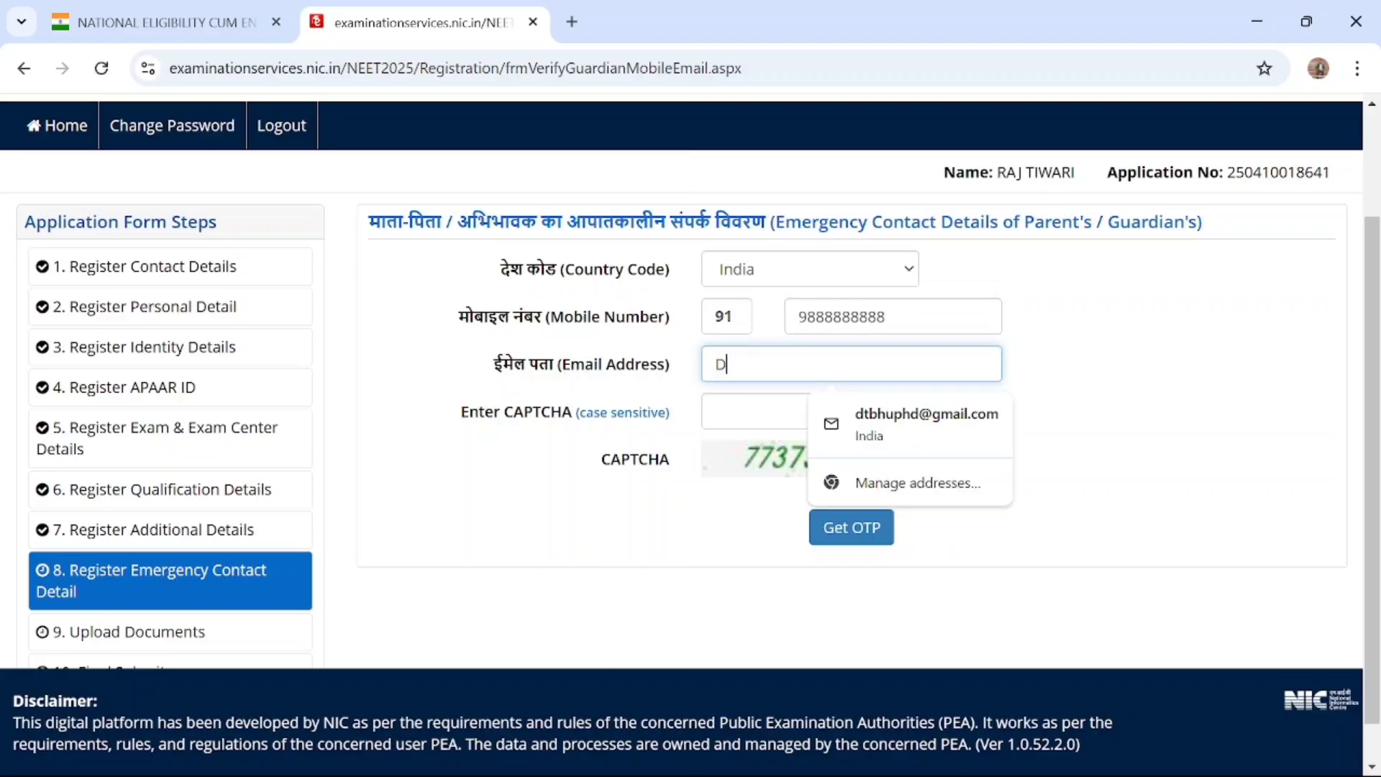
pyautogui.click(955, 446)
# Try to request an OTP for the emergency contact by entering the CAPTCHA code, and dismiss the resulting message
pyautogui.click(805, 412)
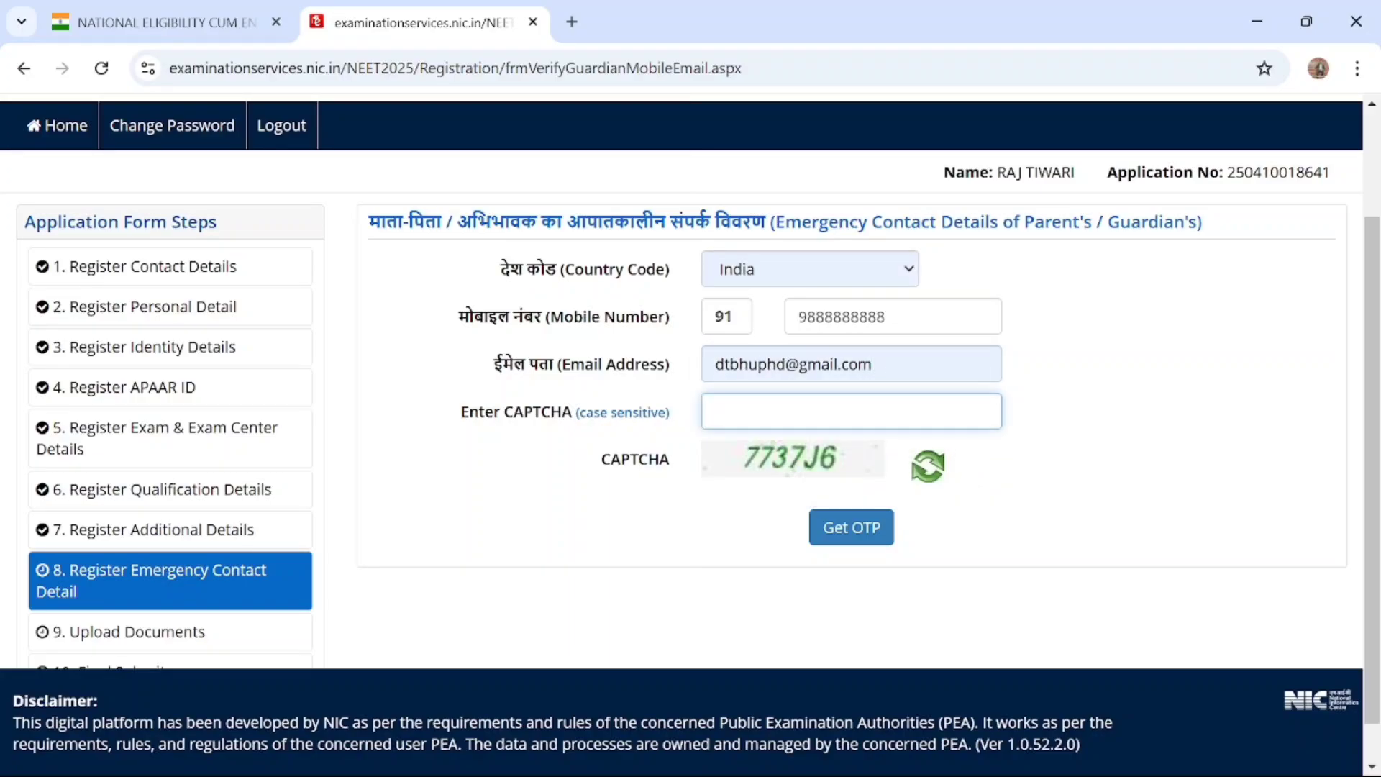
pyautogui.write('7737J6')
pyautogui.click(846, 526)
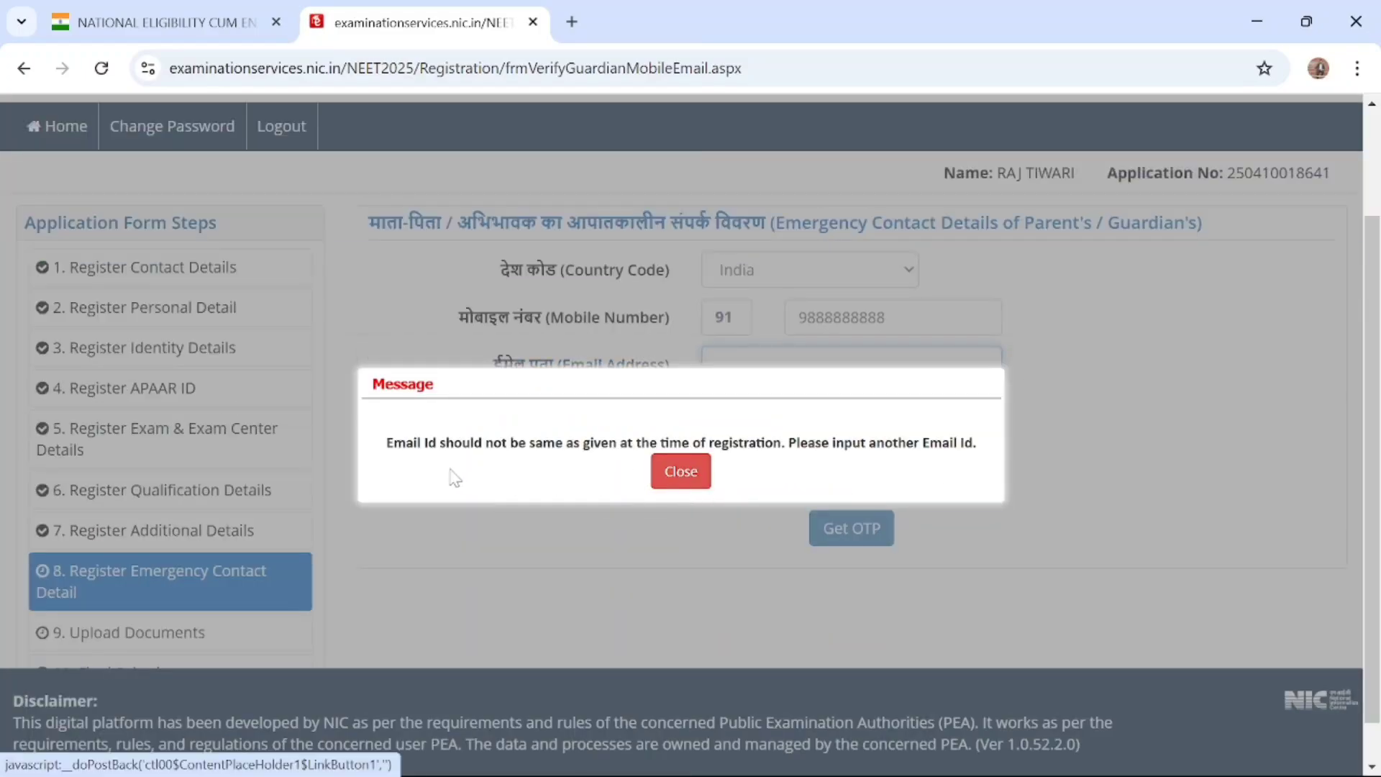
pyautogui.click(692, 476)
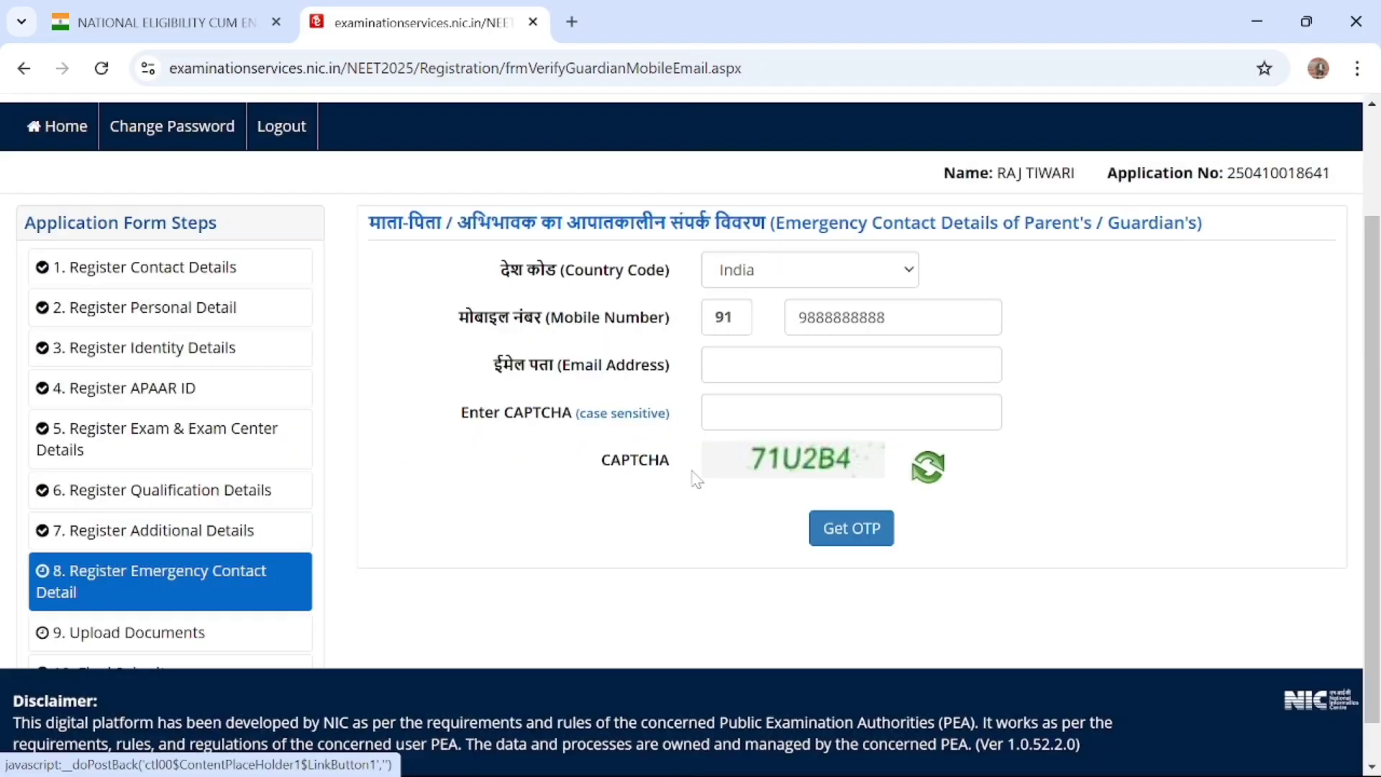
pyautogui.click(851, 365)
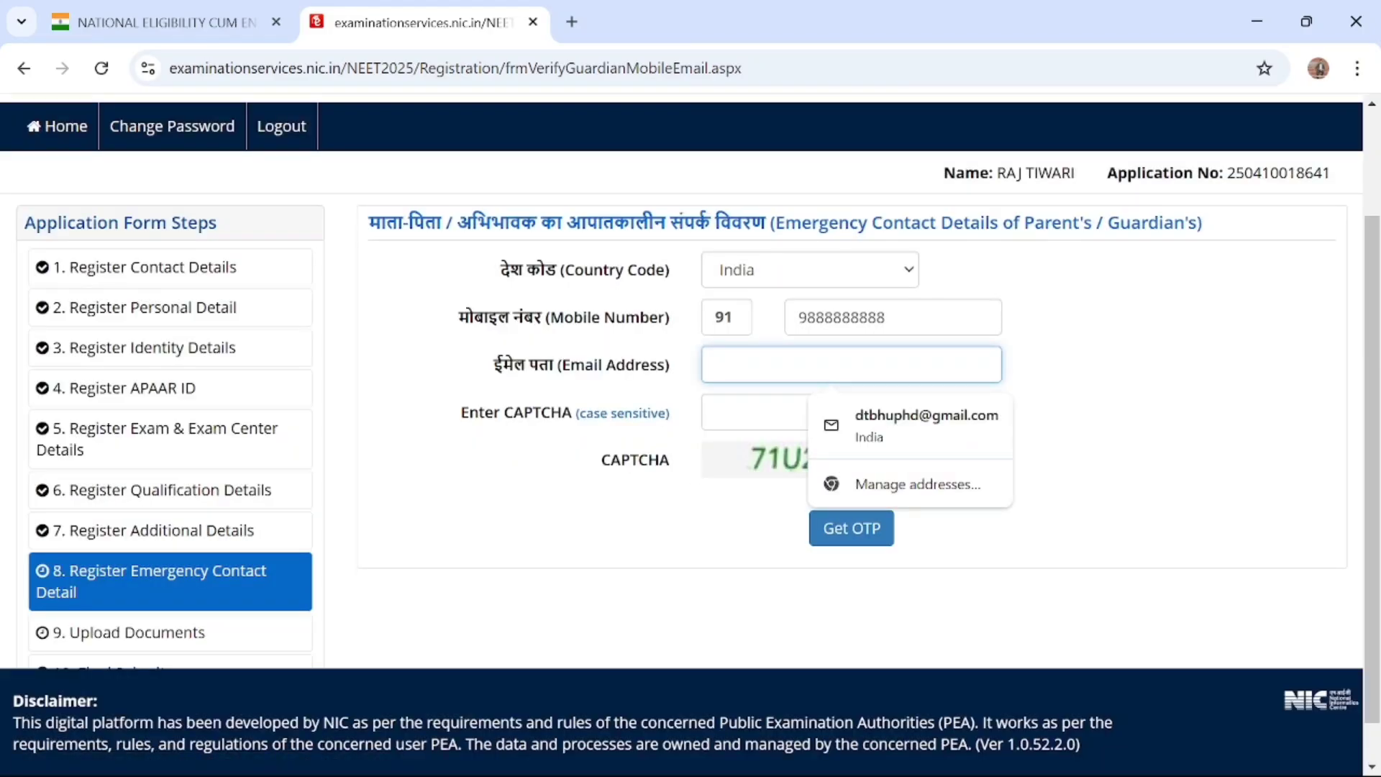
pyautogui.write('DT')
pyautogui.press('BackSpace')
pyautogui.press('BackSpace')
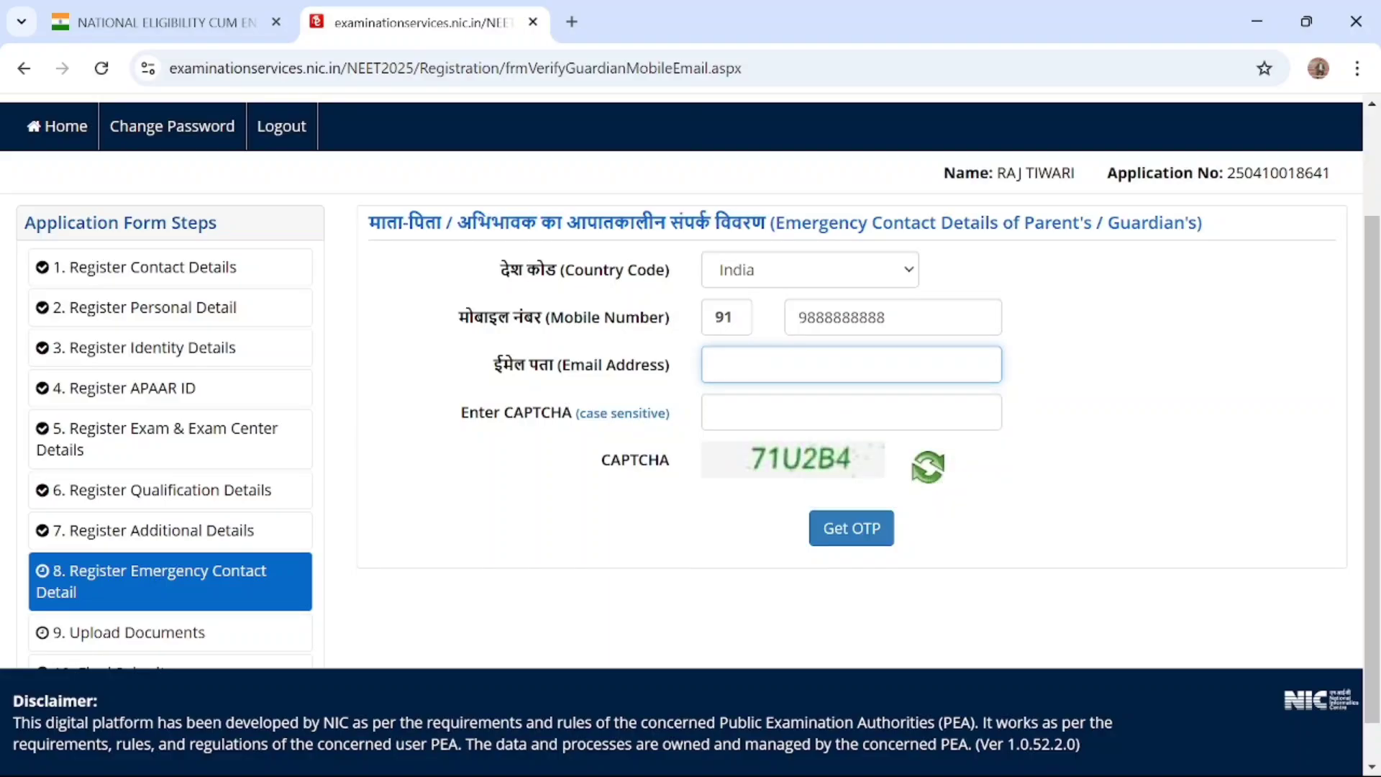
pyautogui.write('d')
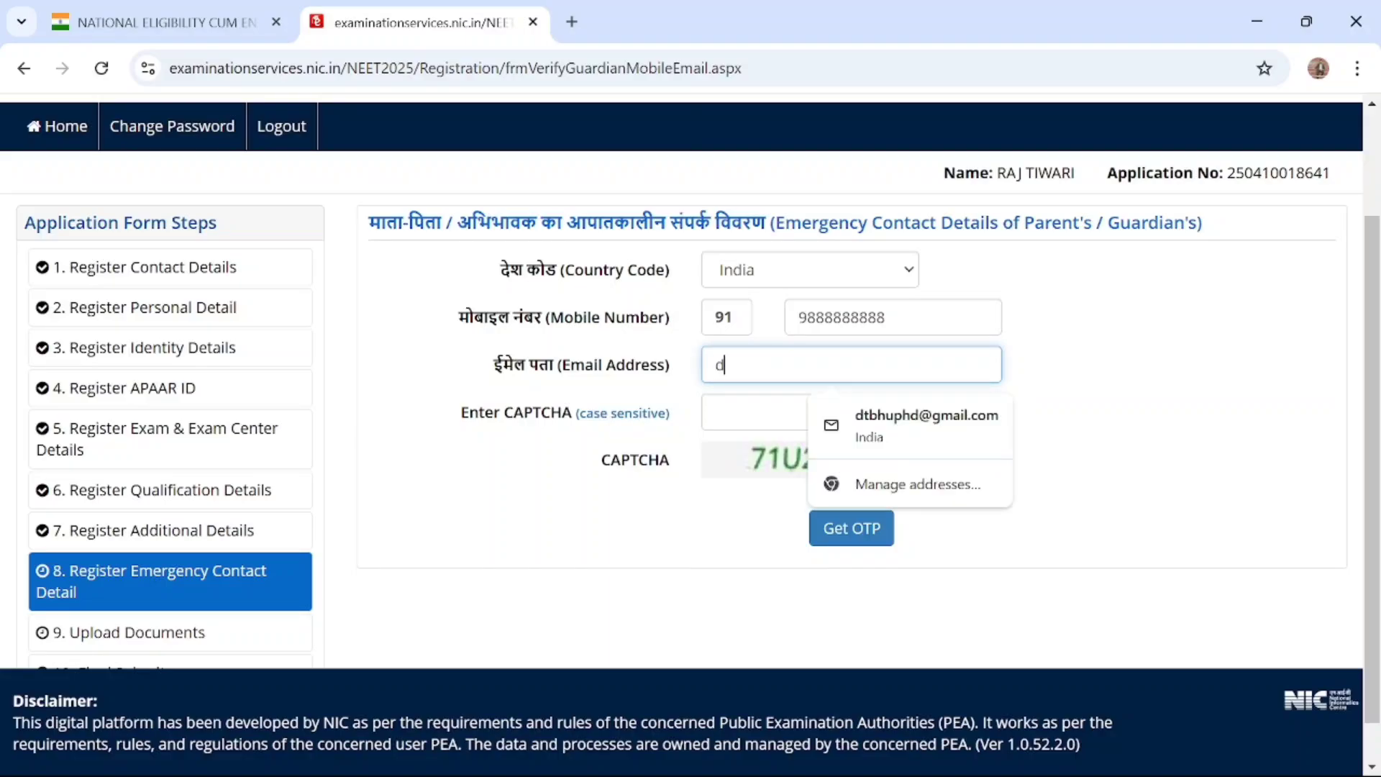
pyautogui.write('tbbhu')
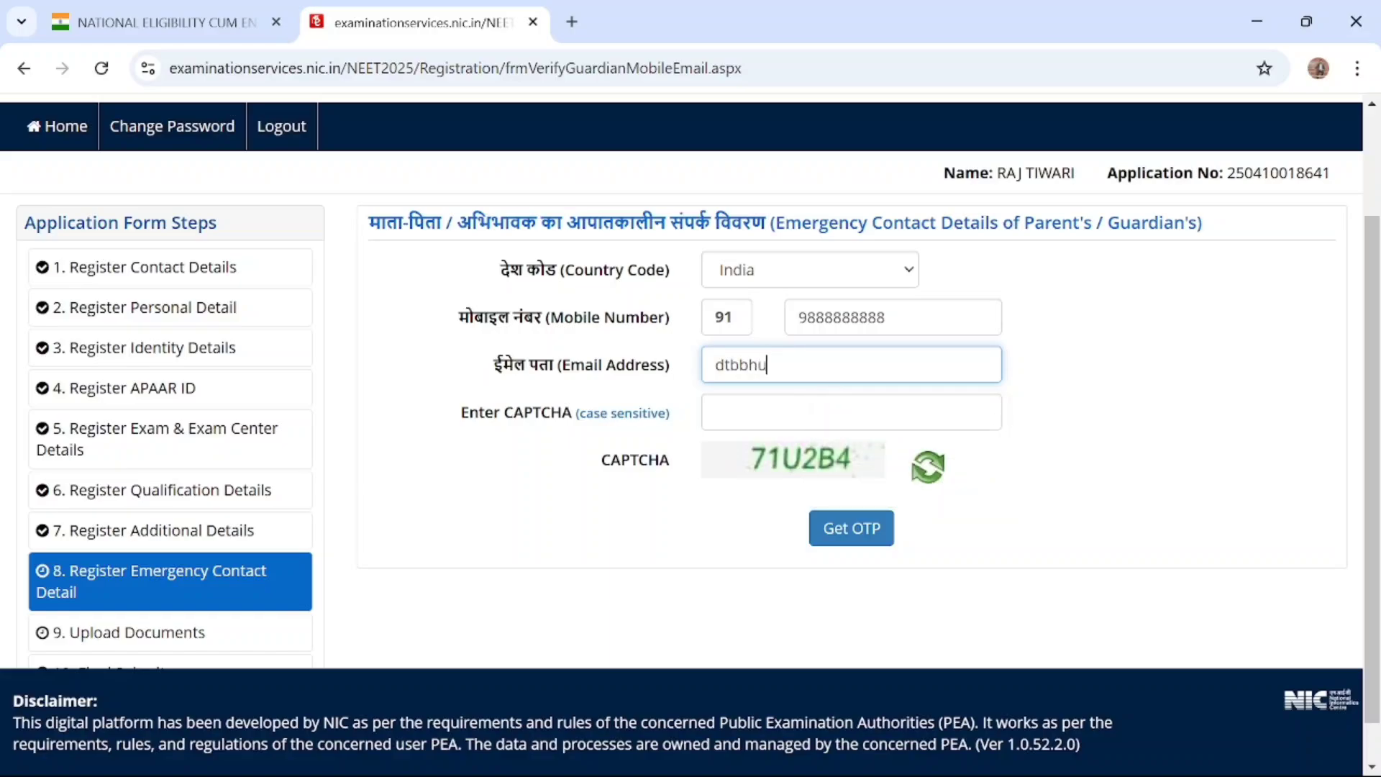
pyautogui.press('BackSpace')
pyautogui.press('BackSpace')
pyautogui.press('BackSpace')
pyautogui.press('BackSpace')
pyautogui.press('BackSpace')
pyautogui.press('BackSpace')
# Fill in a different e-mail address for the parent or guardian
pyautogui.click(852, 365)
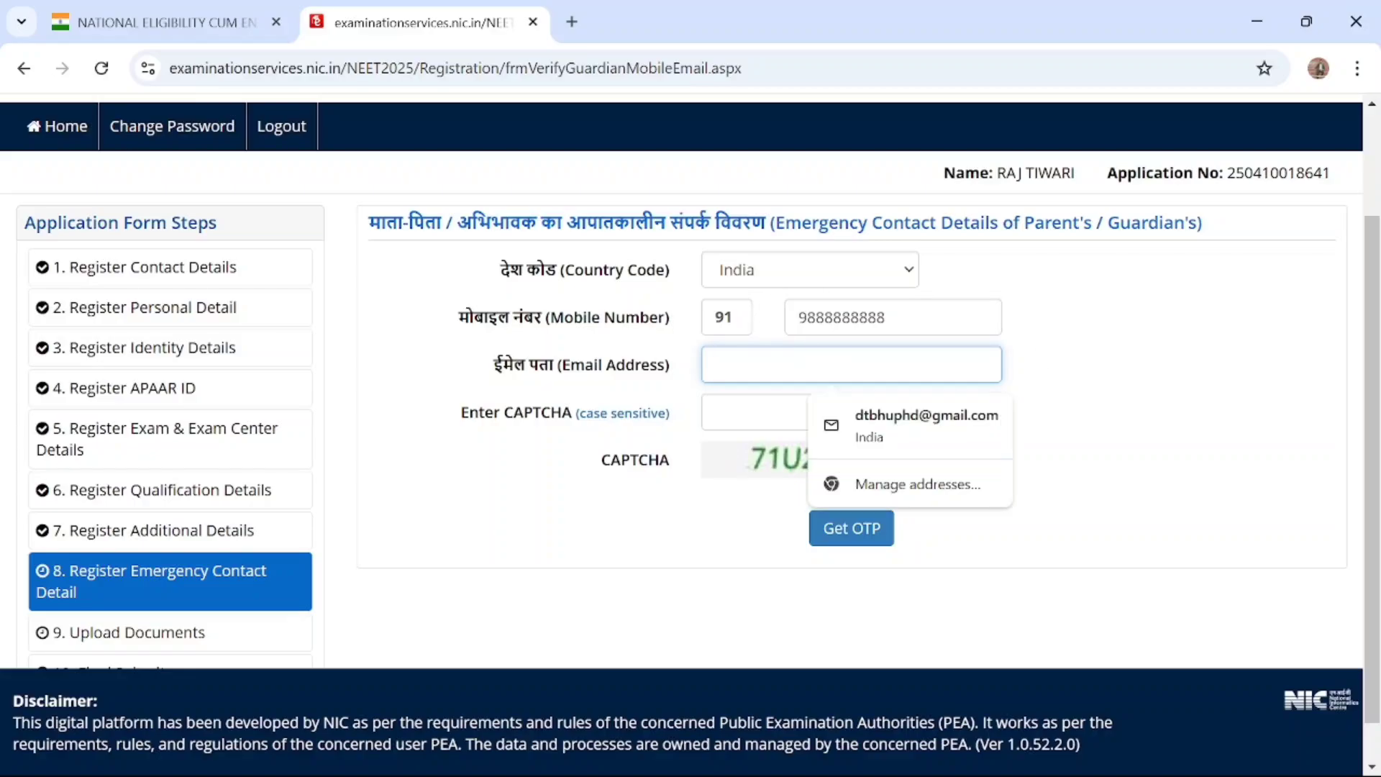
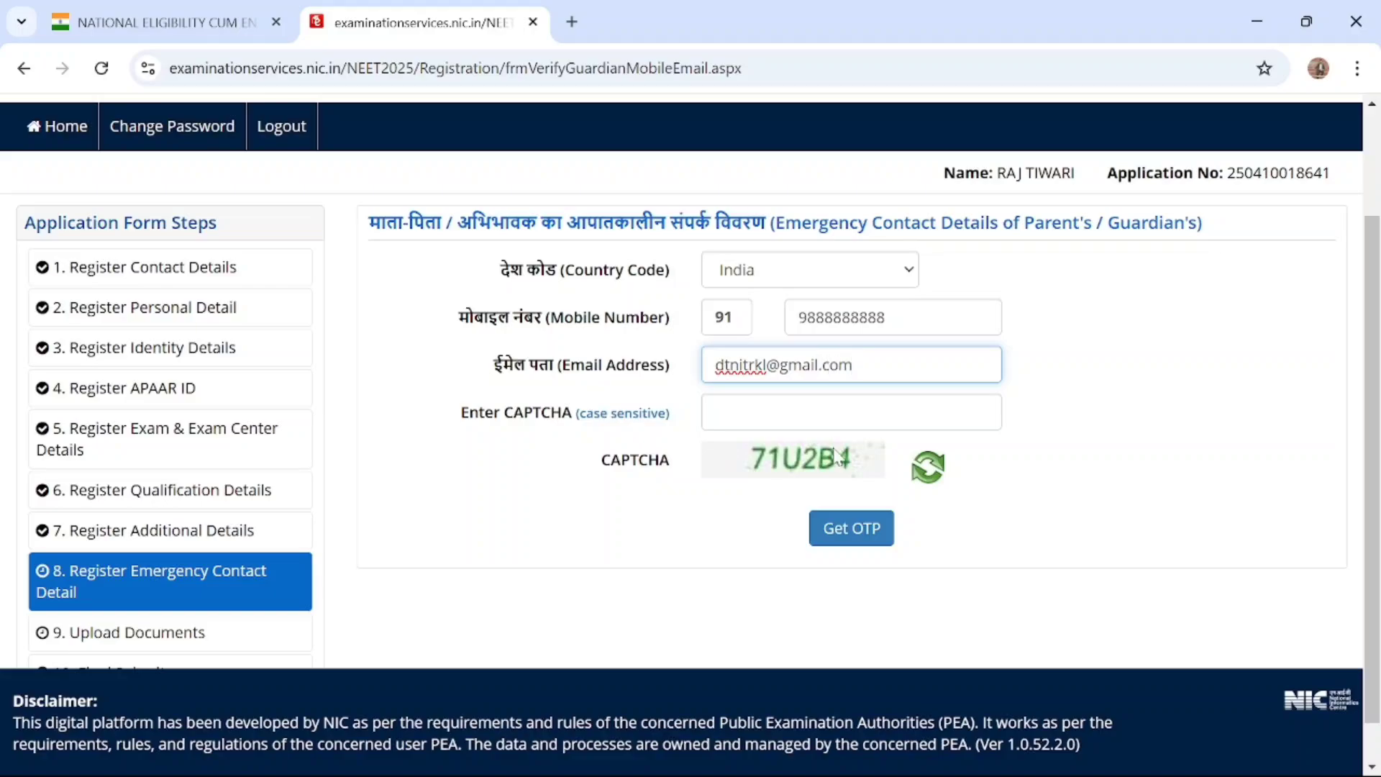
# Enter the CAPTCHA code, request the OTP for the parent's or guardian's emergency contact, and close the resulting message
pyautogui.press('Tab')
pyautogui.write('71')
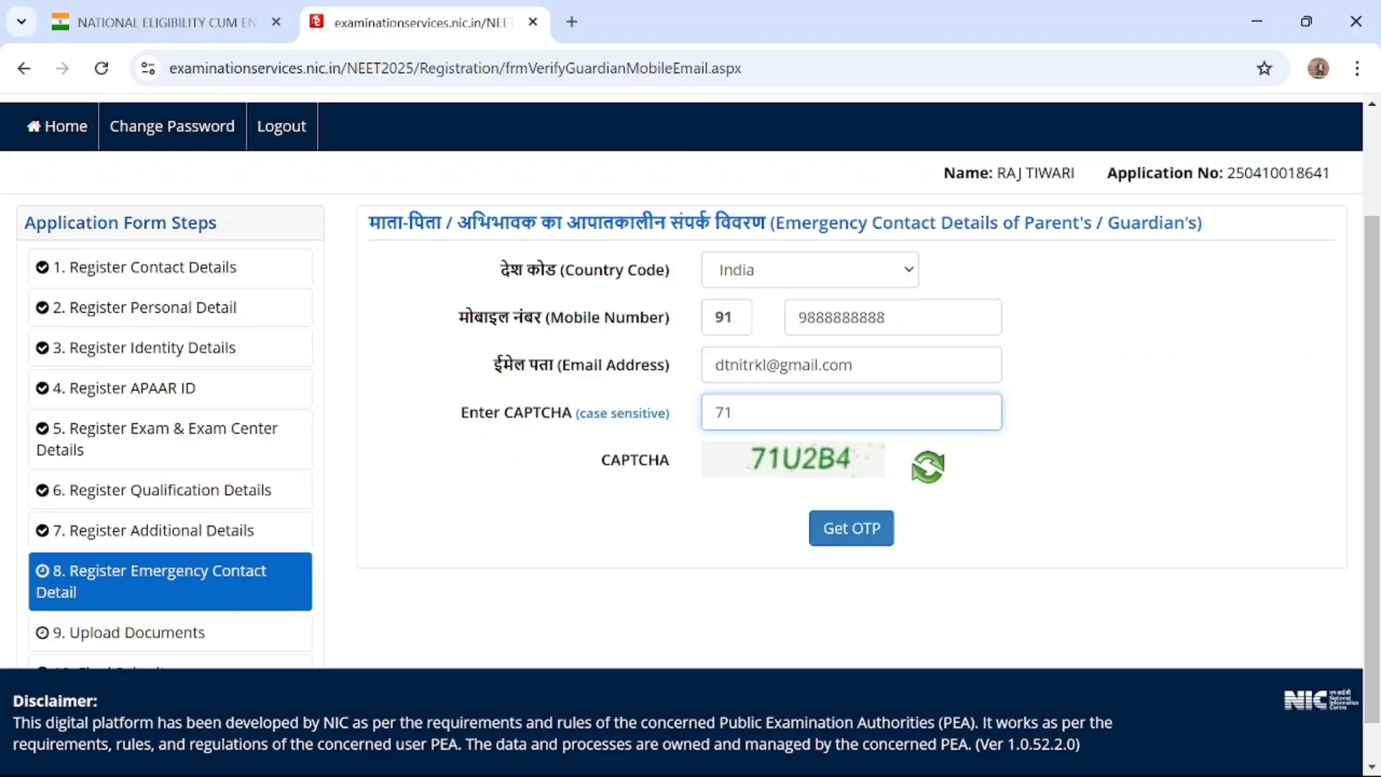
pyautogui.write('U2B4')
pyautogui.click(829, 529)
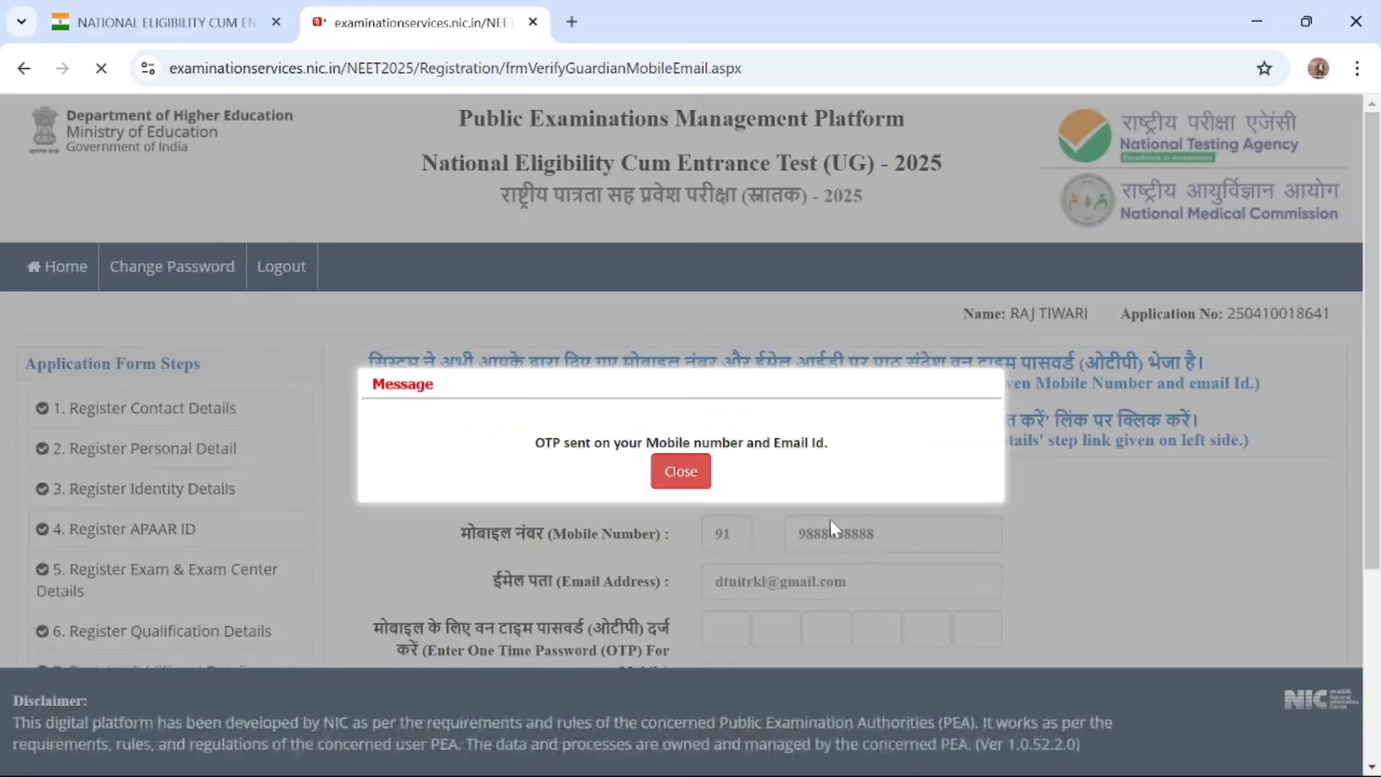
pyautogui.click(680, 472)
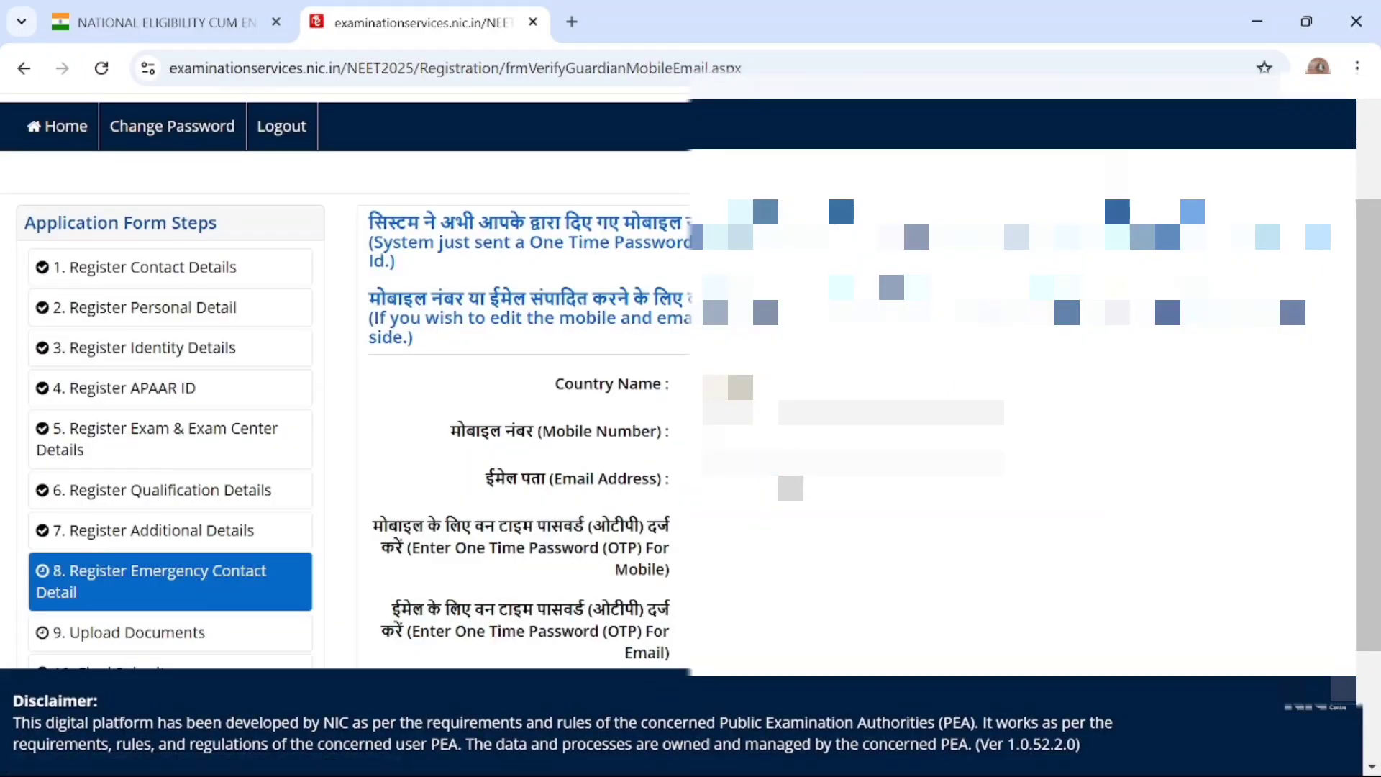
# Review the emergency contact OTP verification page, including its mobile and e-mail OTP fields, resend note and remaining application form steps
pyautogui.scroll(-2, 691, 382)
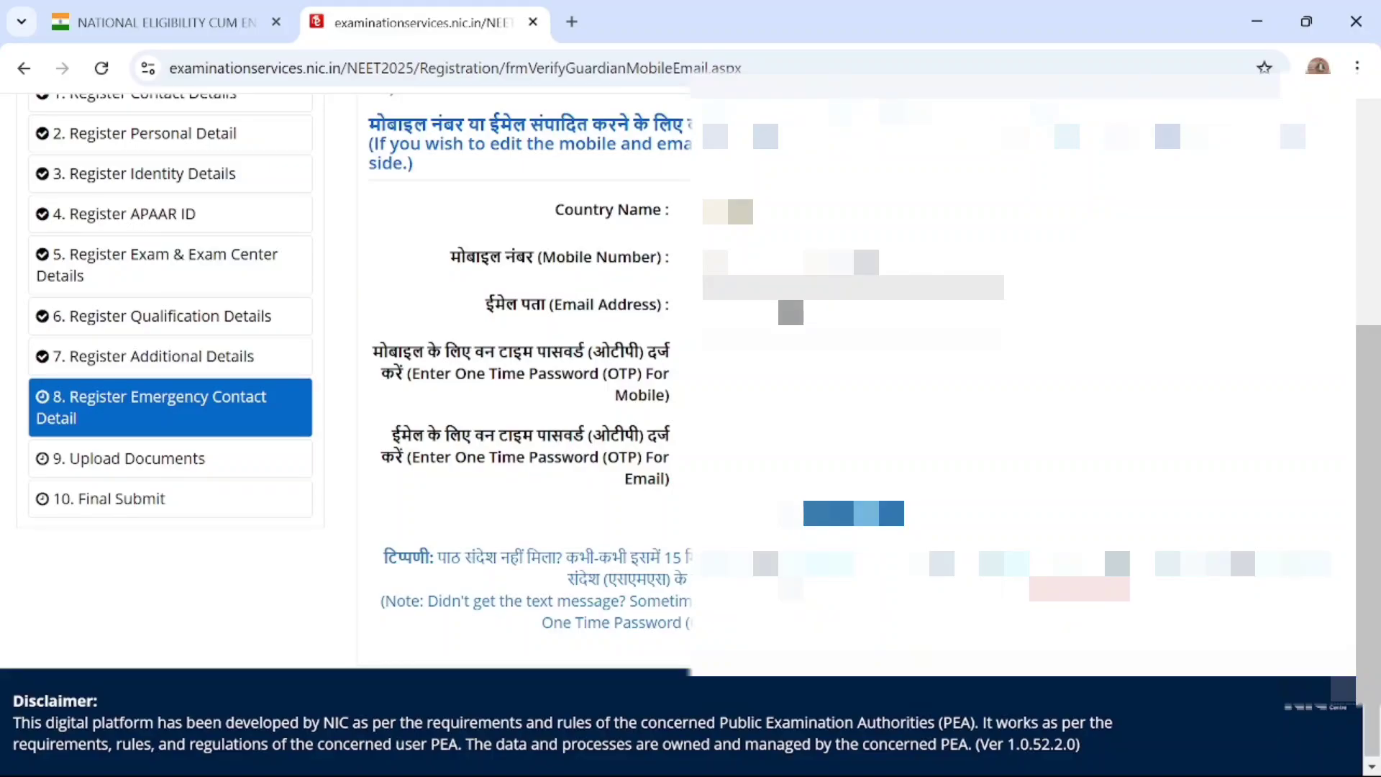
pyautogui.scroll(-1, 791, 312)
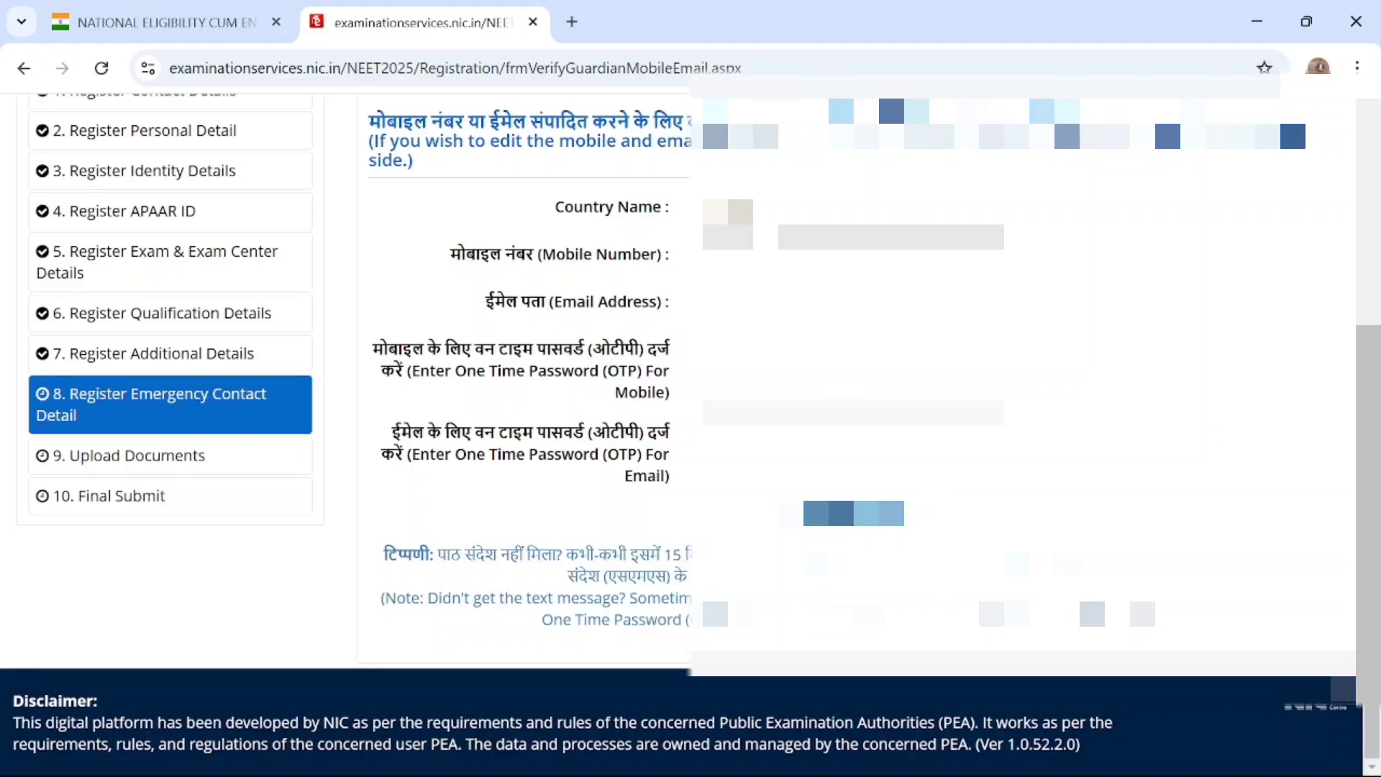
pyautogui.scroll(4, 1092, 261)
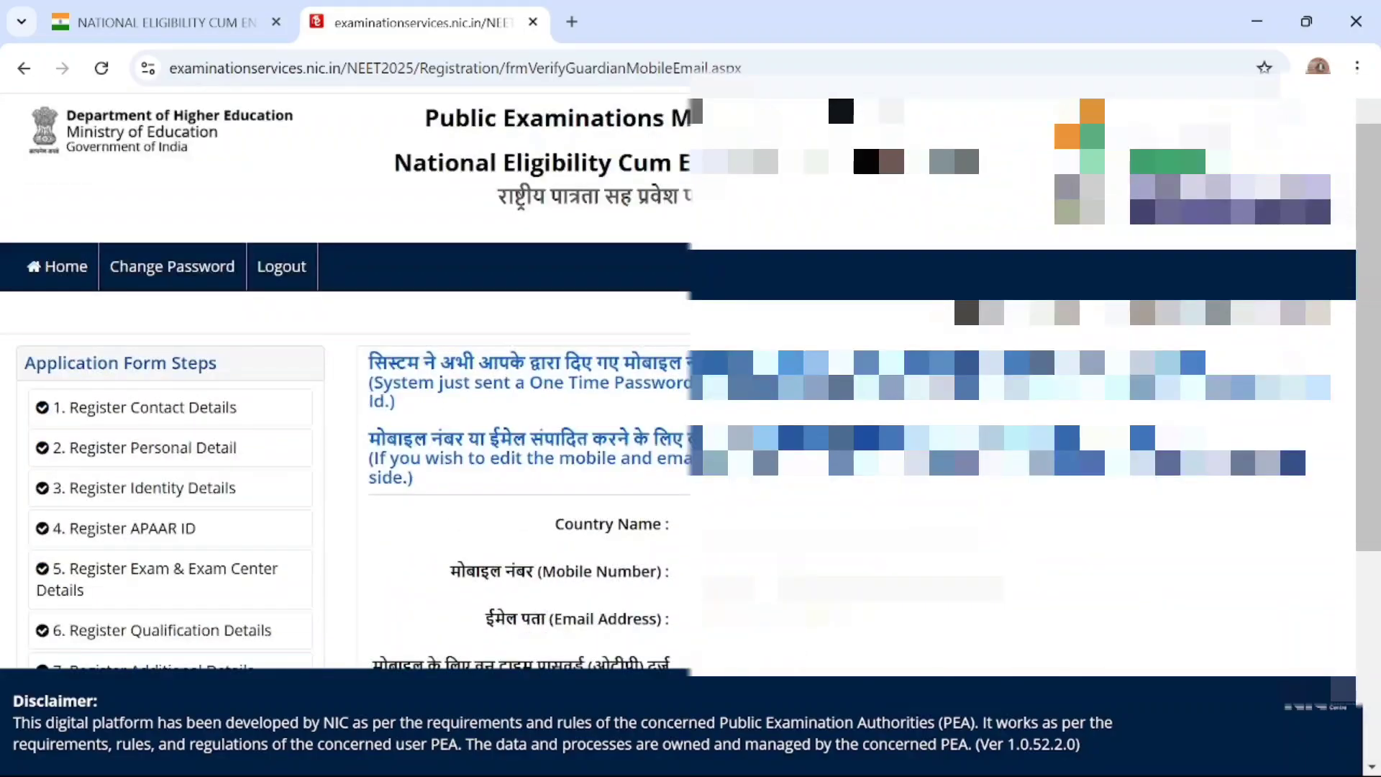
pyautogui.scroll(-4, 77, 542)
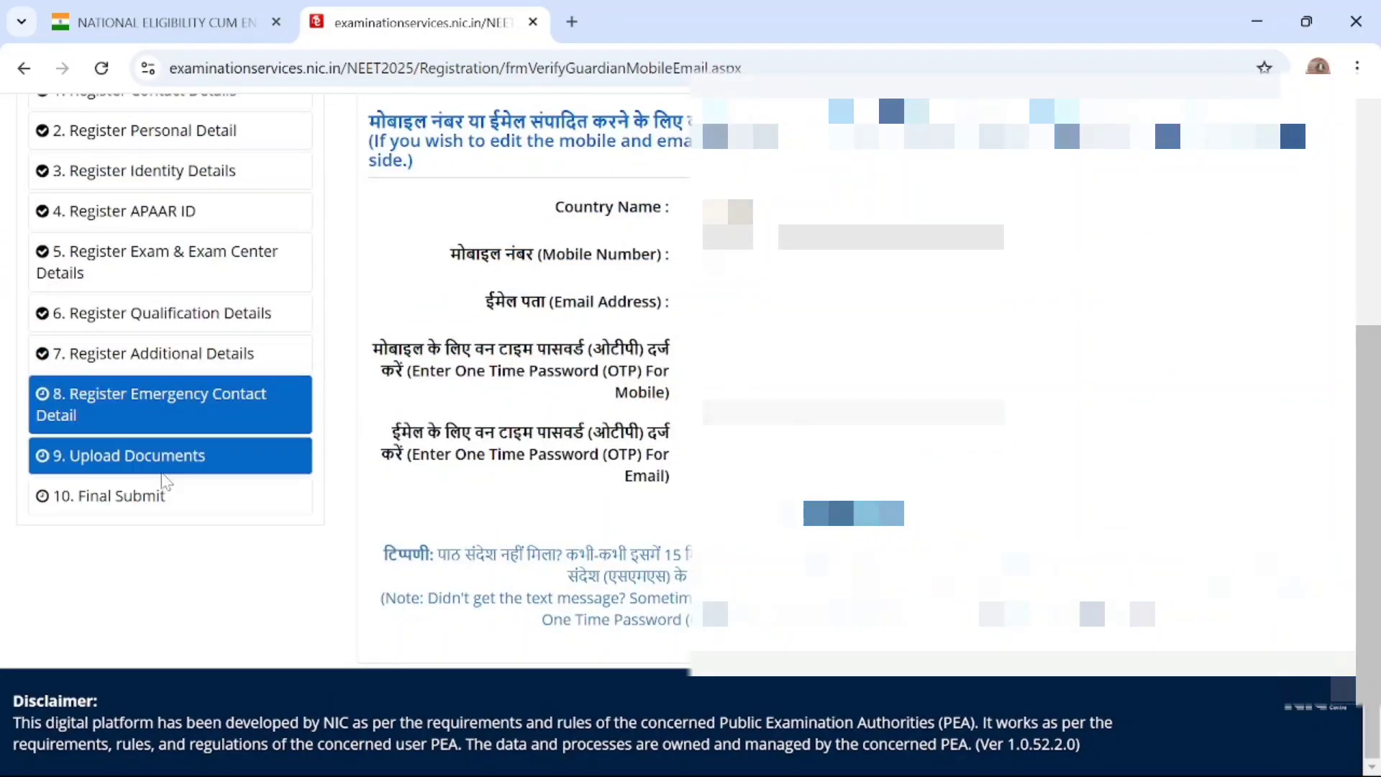
pyautogui.scroll(4, 648, 421)
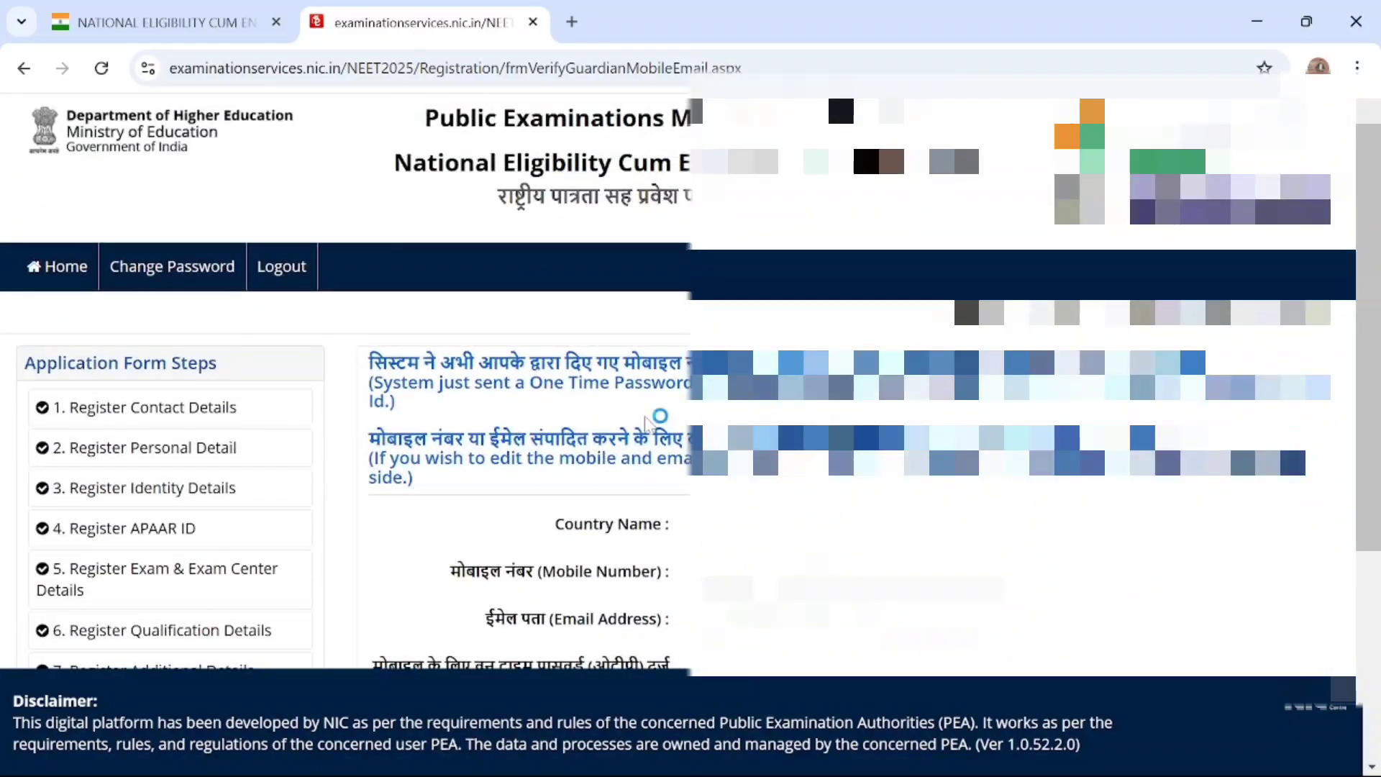
pyautogui.scroll(-2, 647, 421)
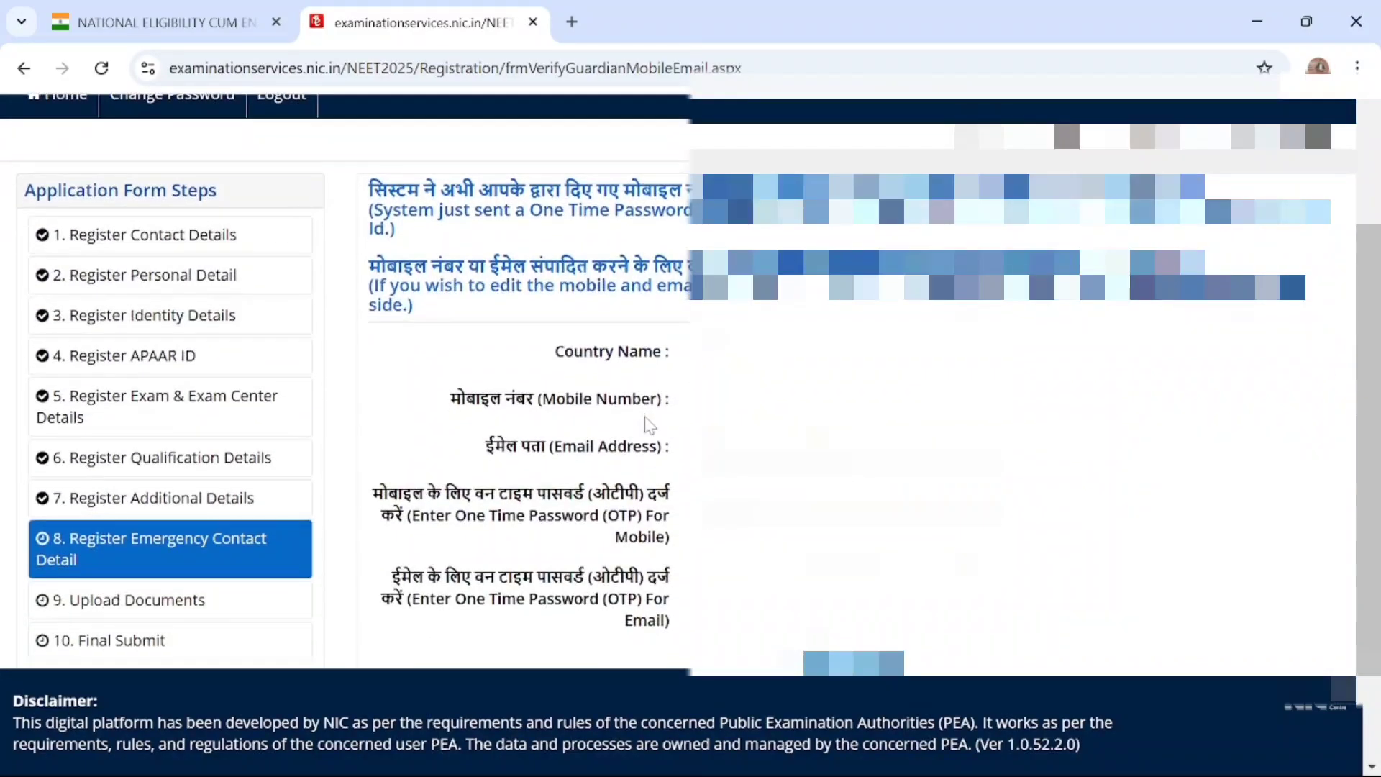
pyautogui.scroll(-1, 650, 425)
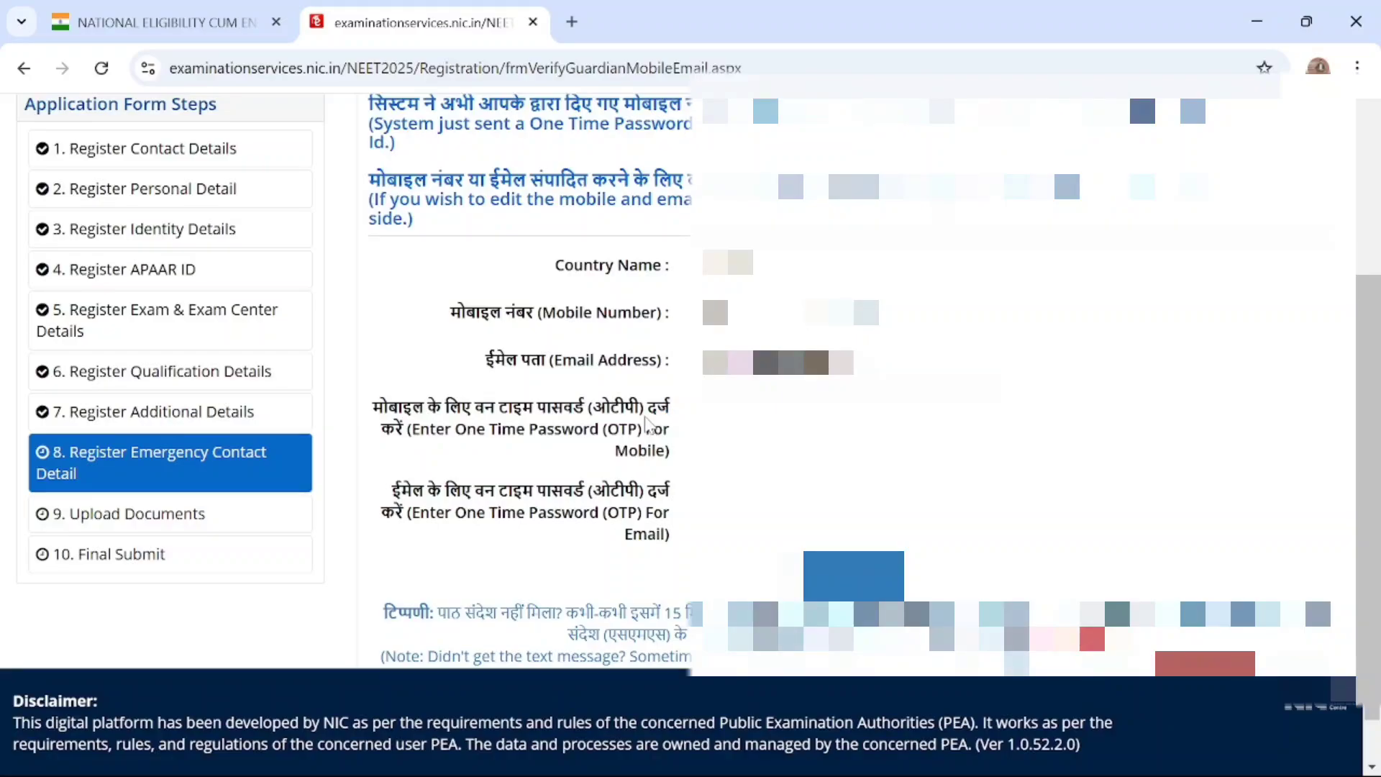
pyautogui.scroll(-1, 649, 424)
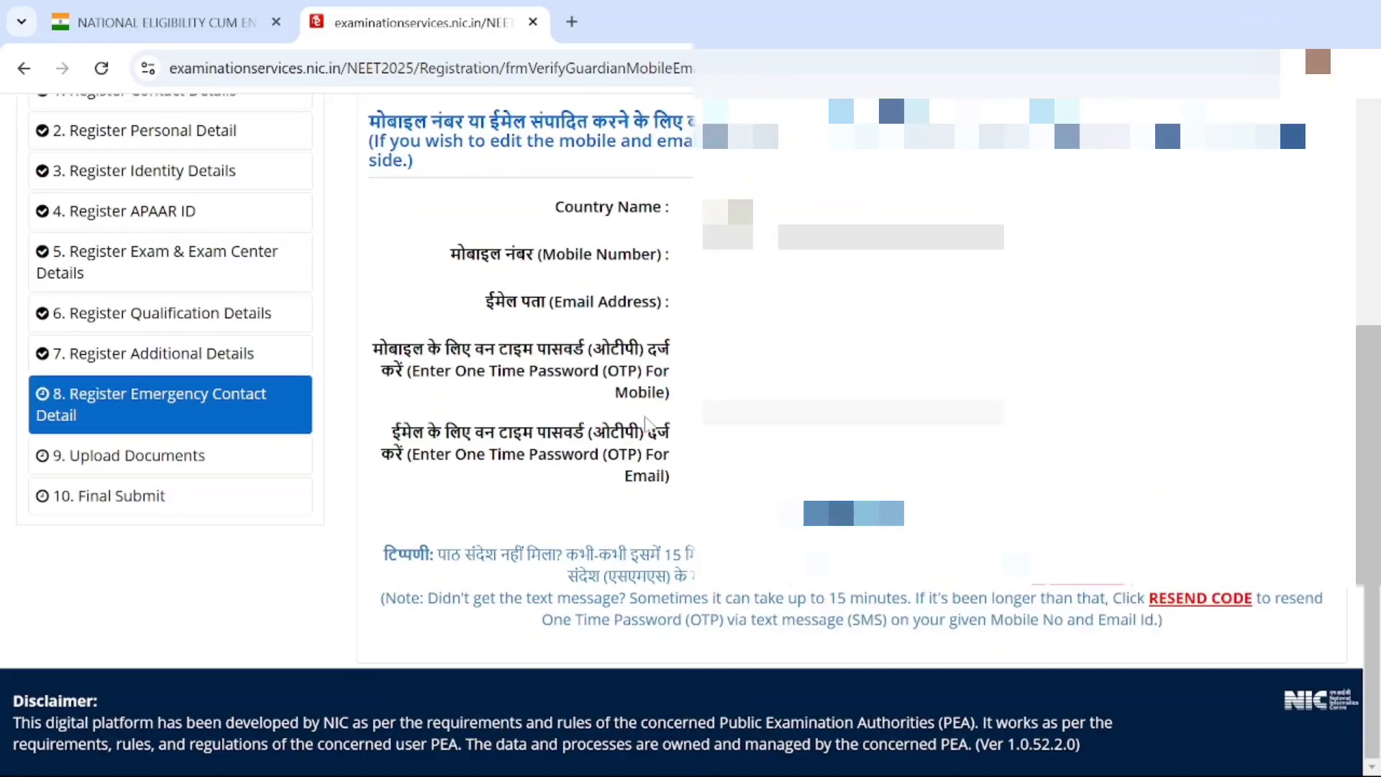
pyautogui.scroll(4, 650, 424)
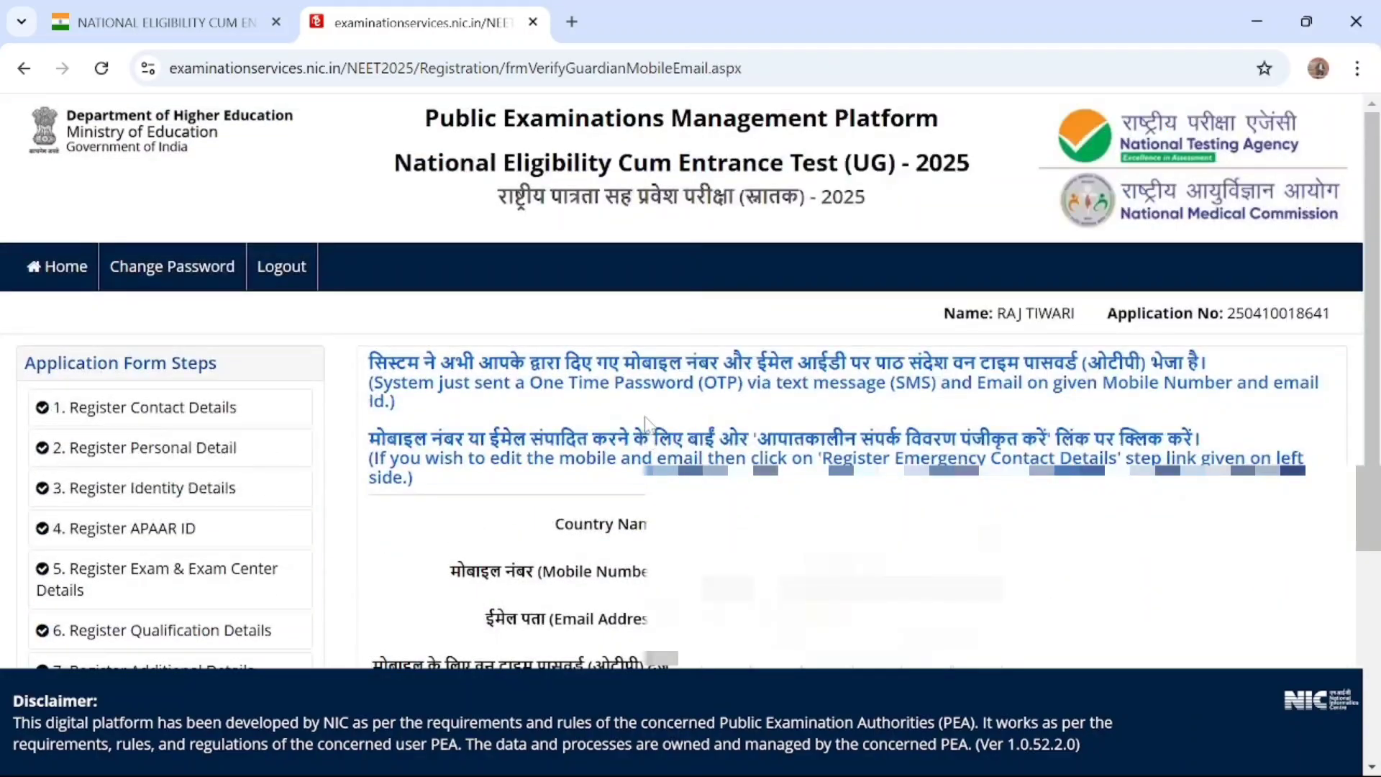